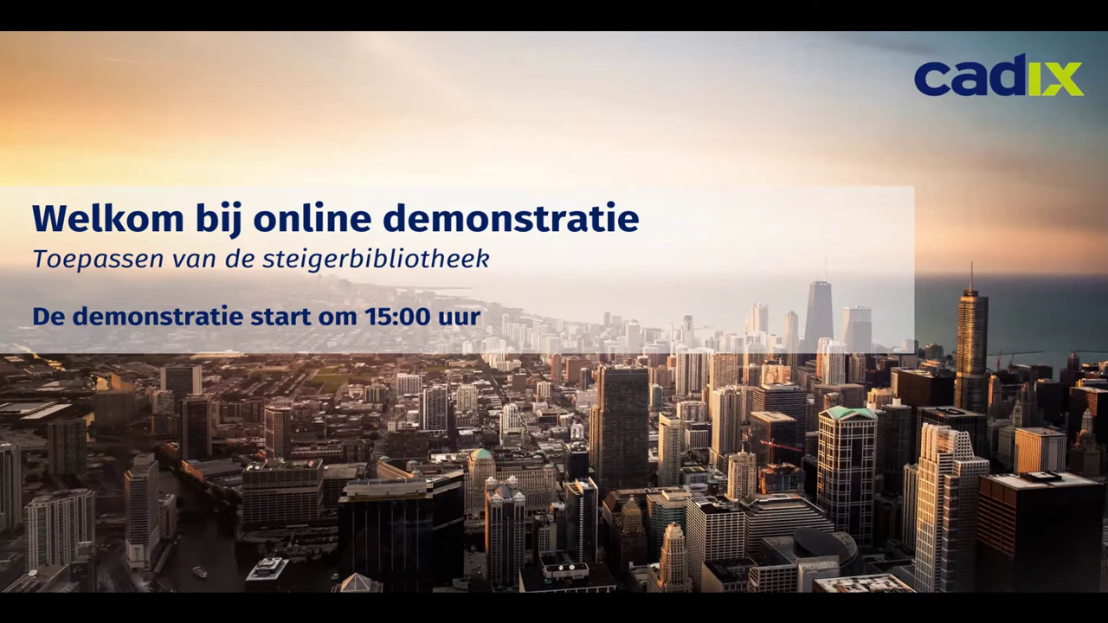
Reveal the presenter's photo and job title, then advance to the Instructie Zoom slide
click(905, 241)
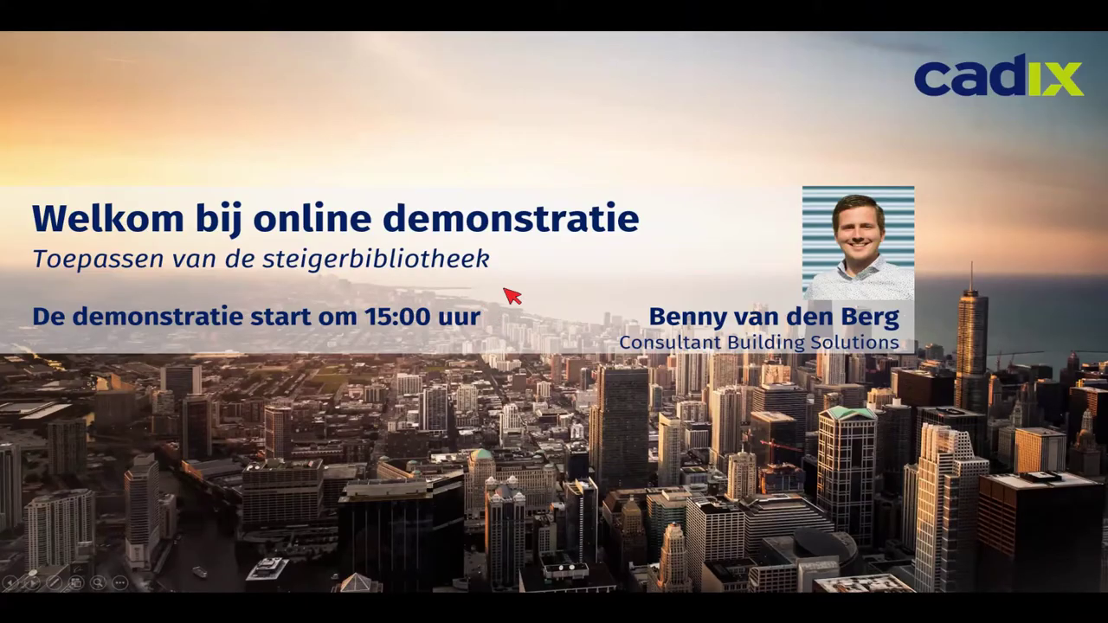
click(512, 297)
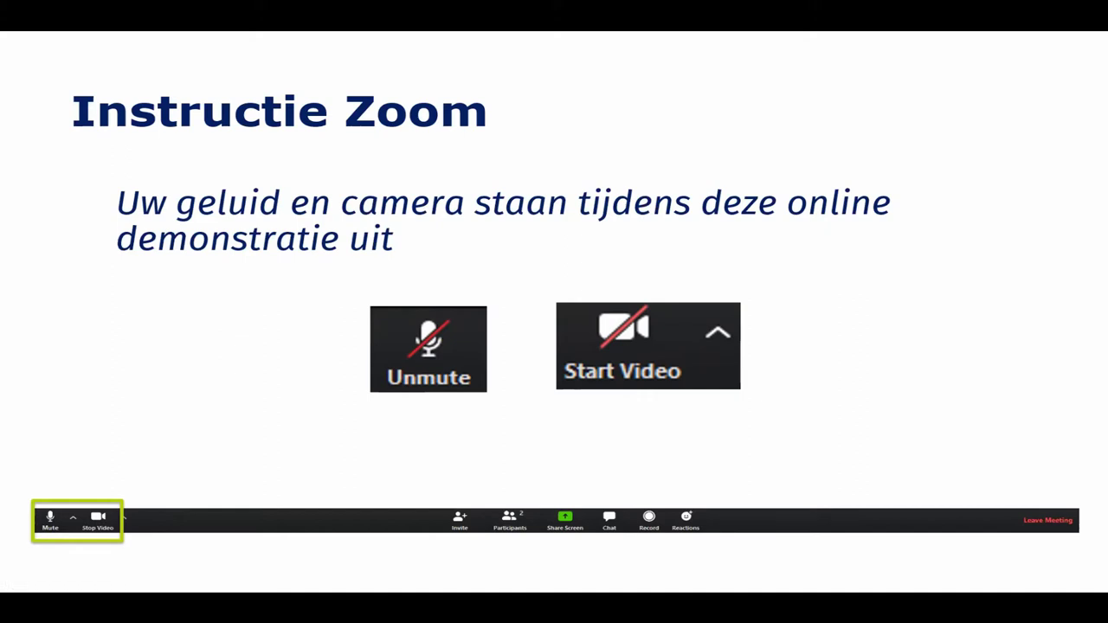
Advance from the Instructie Zoom slide to the chat instructions slide
key(Right)
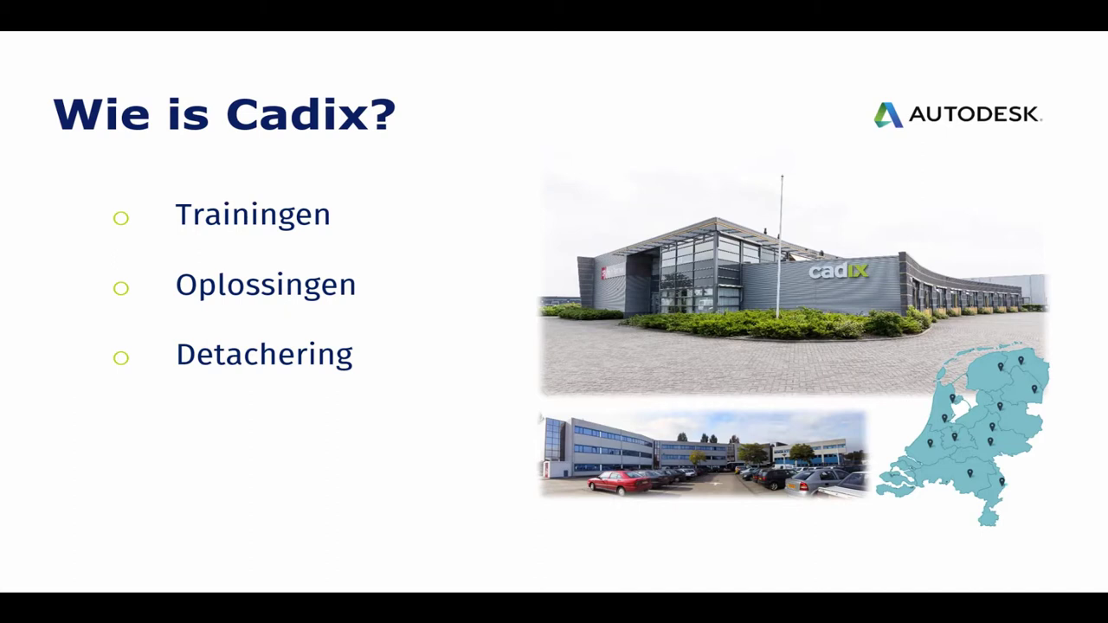
Advance past 'Verschillende werkvelden' and 'Support' to the 3D walkthrough video slide
key(Right)
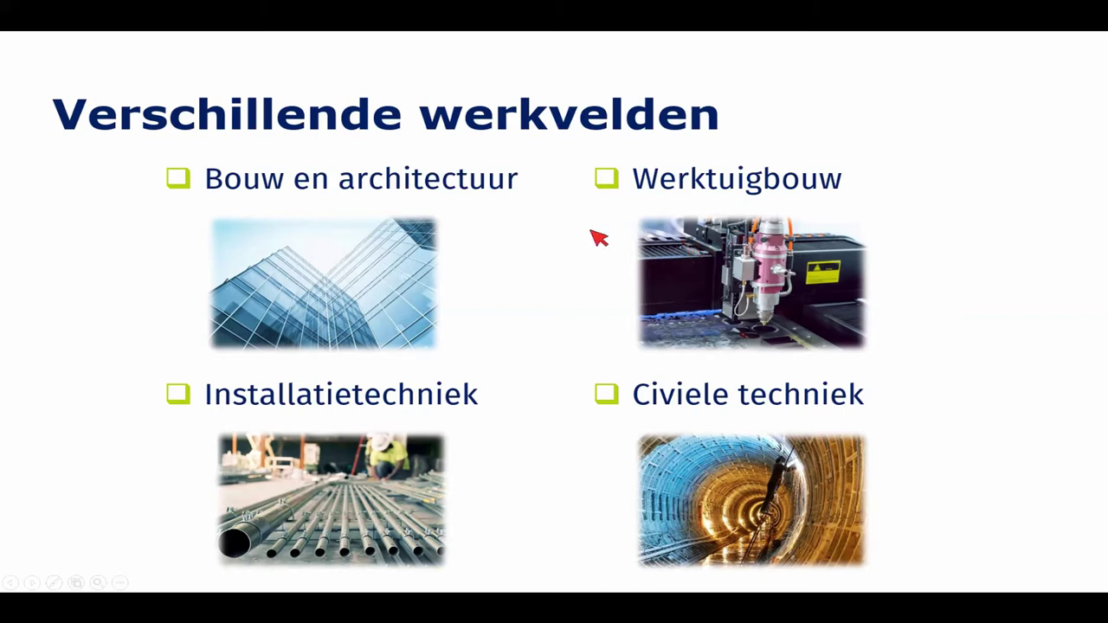
key(Right)
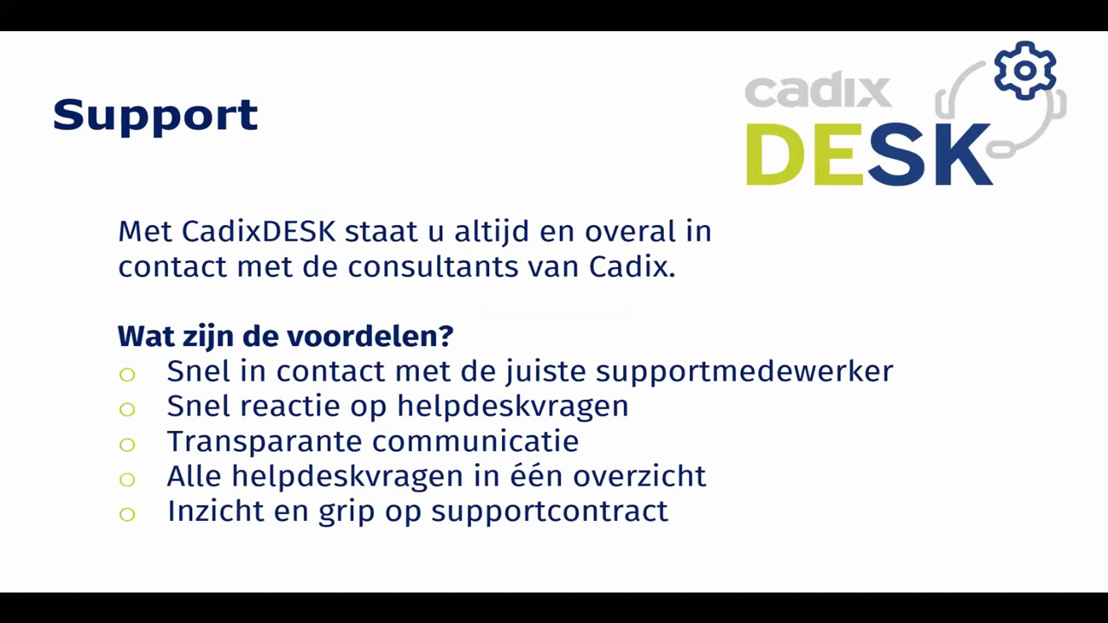
key(Right)
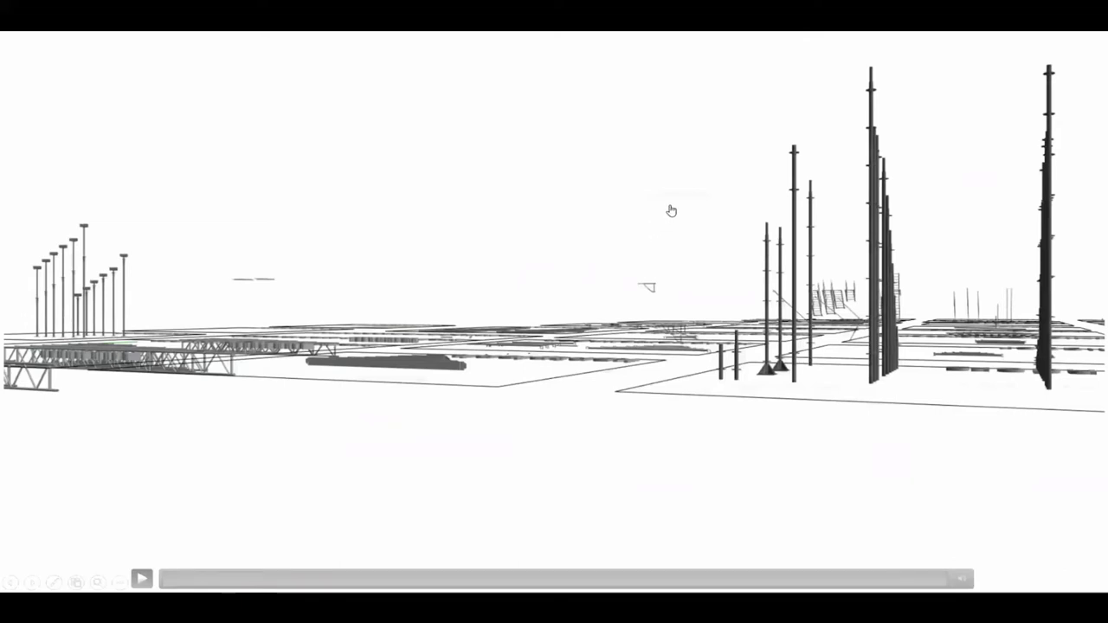
mouse_move(961, 576)
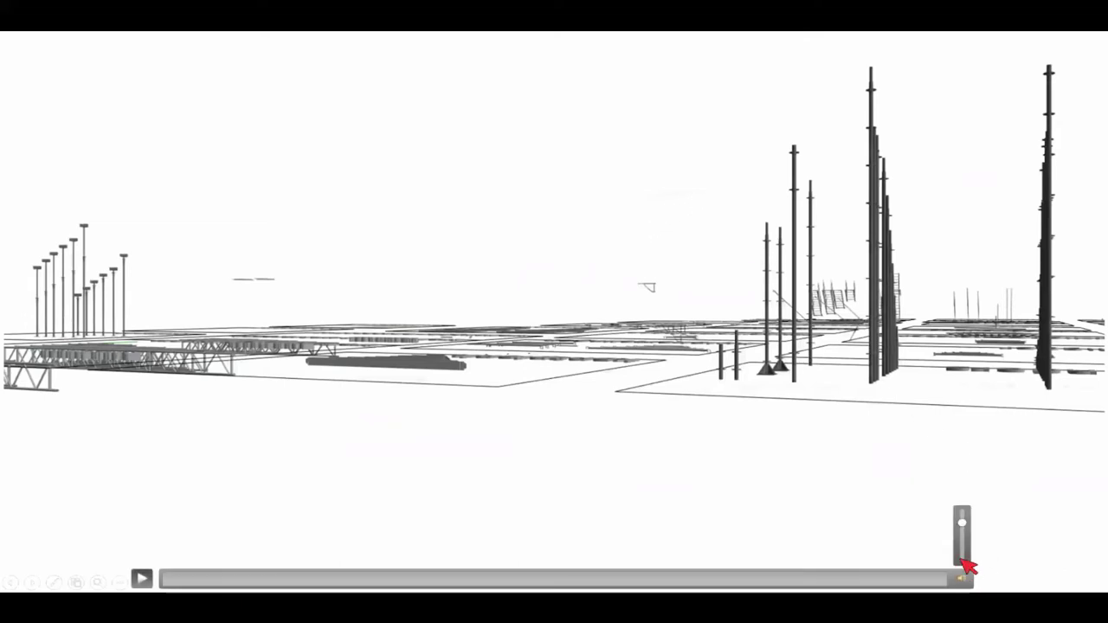
Lower the walkthrough video's volume and start playing it
click(962, 552)
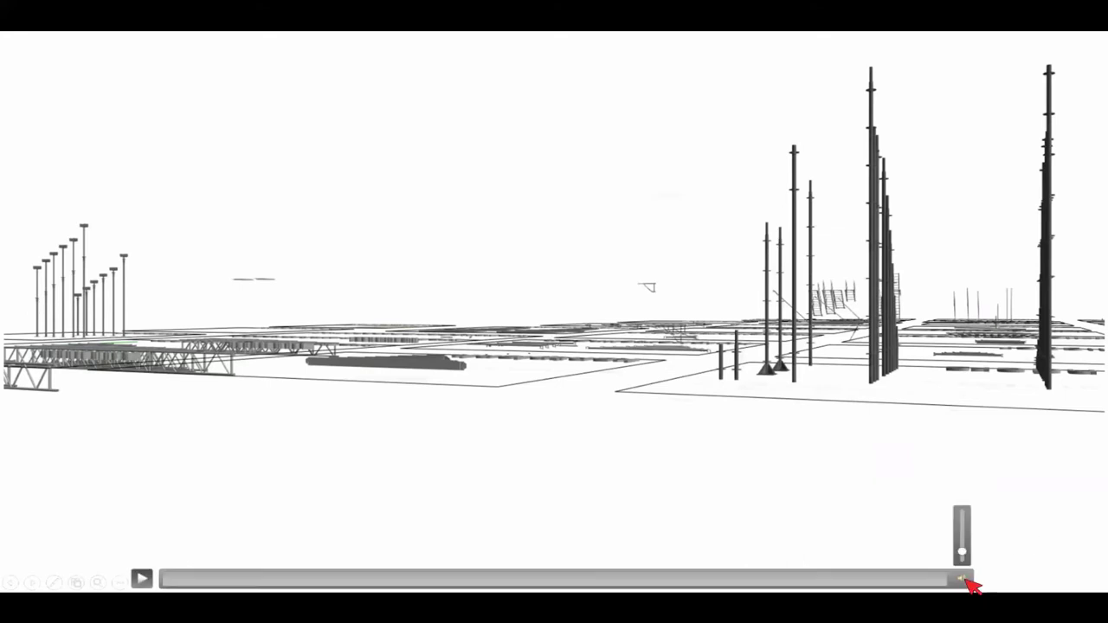
click(143, 579)
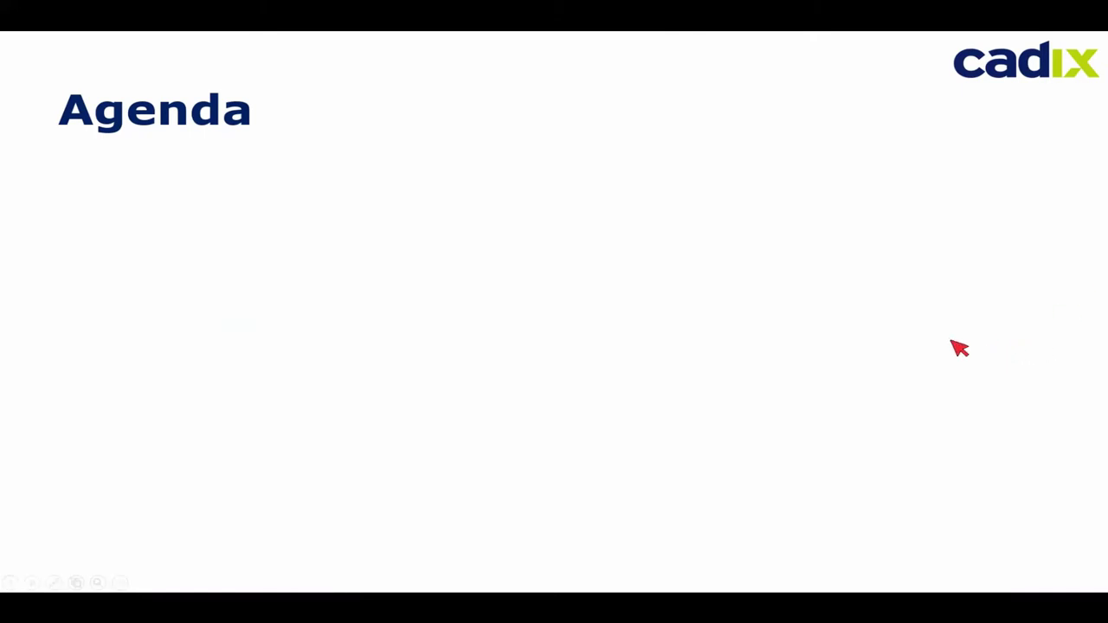
Reveal all four agenda points through 'Demonstratie Steigerbibliotheek', then go to Voordelen Steigerbibliotheek
key(Right)
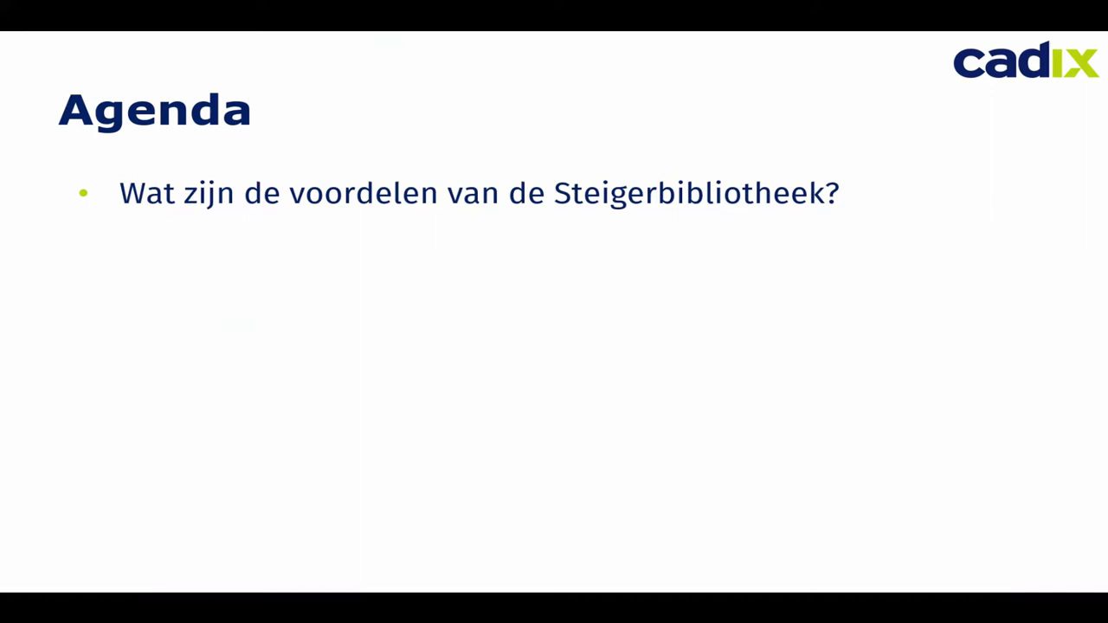
key(Right)
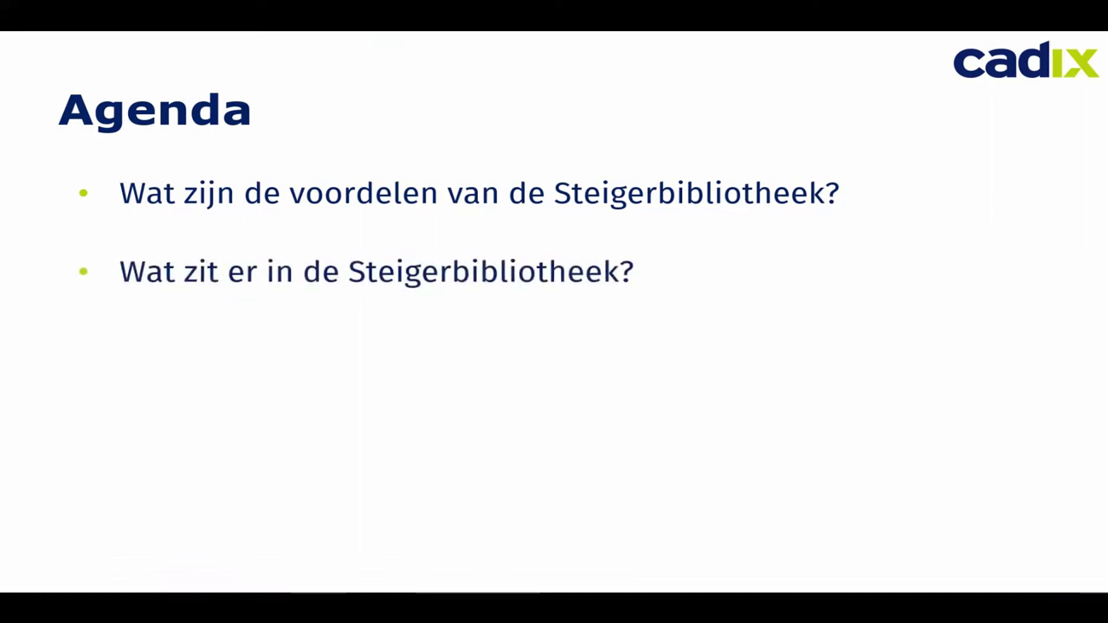
key(Right)
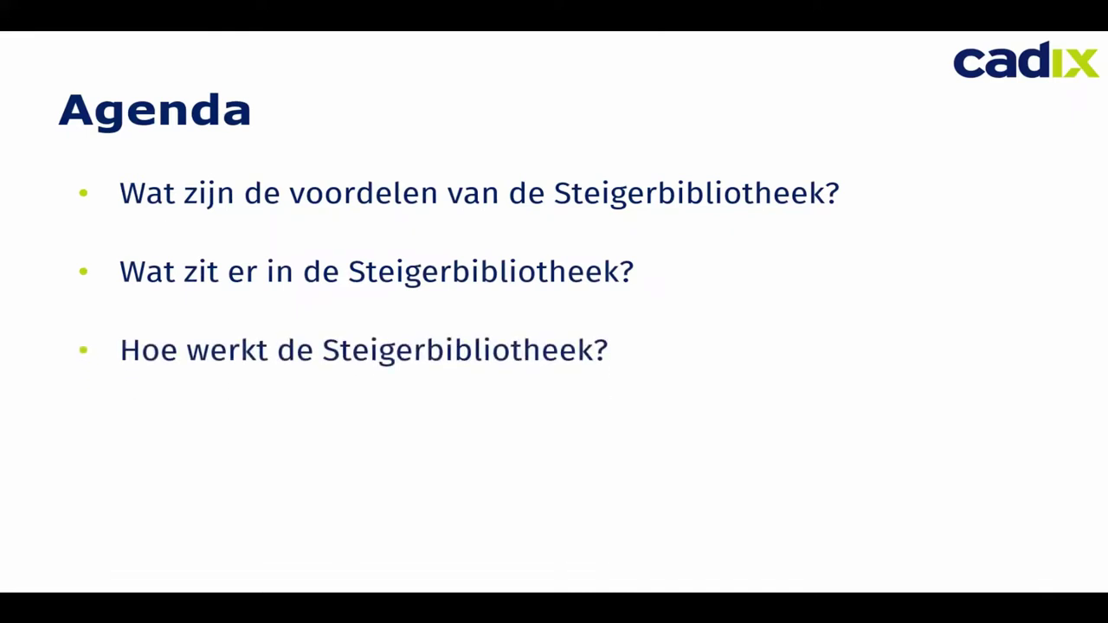
key(Right)
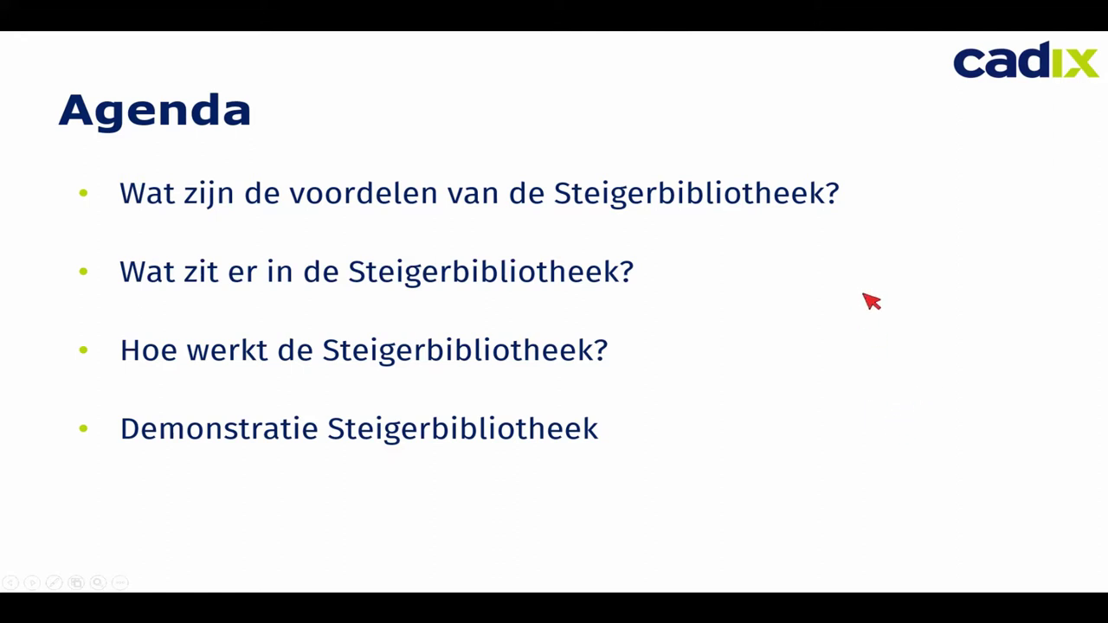
key(Right)
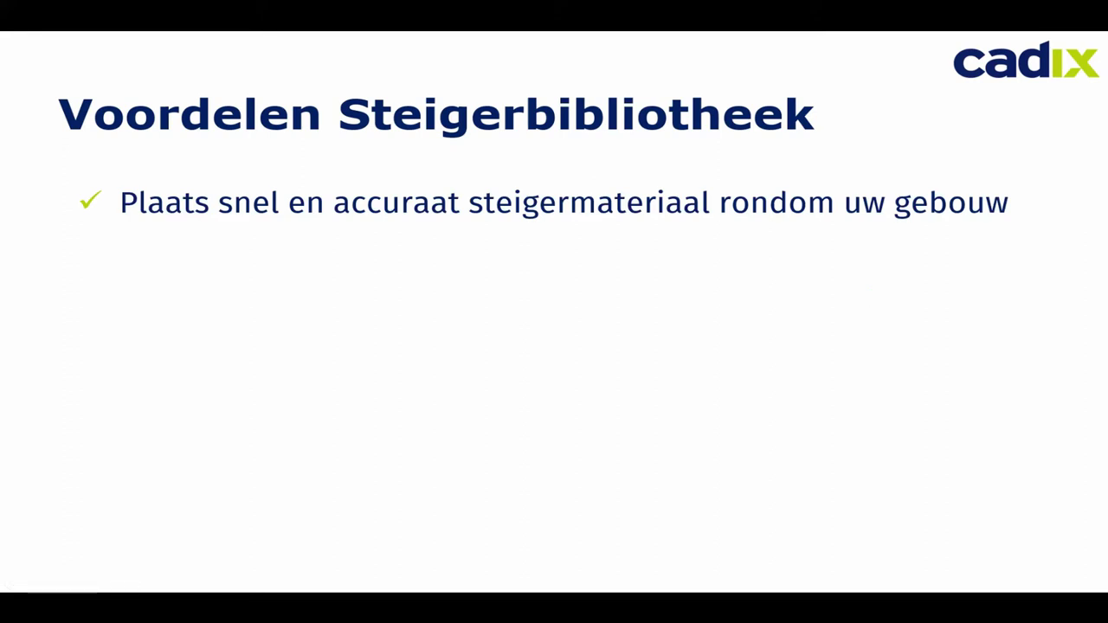
Reveal 'Pas uw steigers eenvoudig aan', clash detection and remaining benefits, then advance to library contents
key(Right)
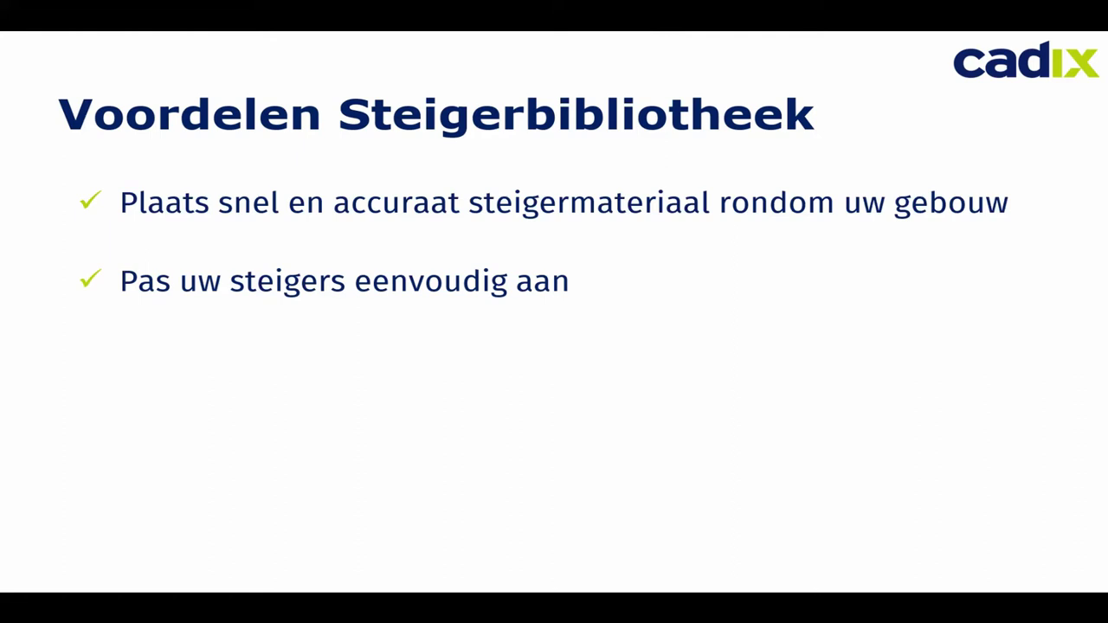
key(Right)
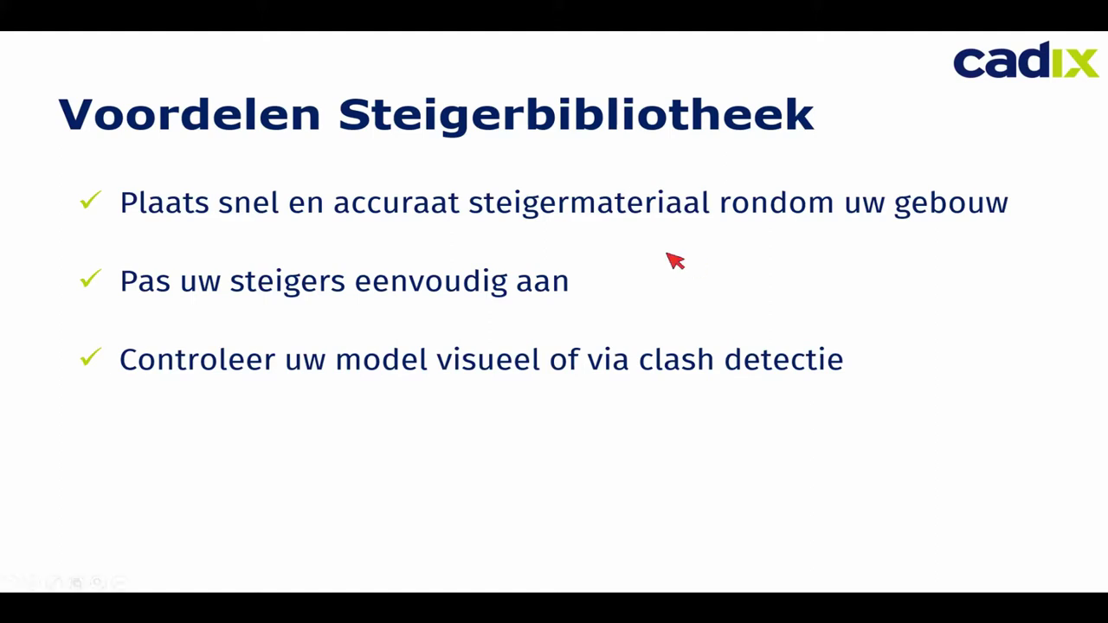
key(Right)
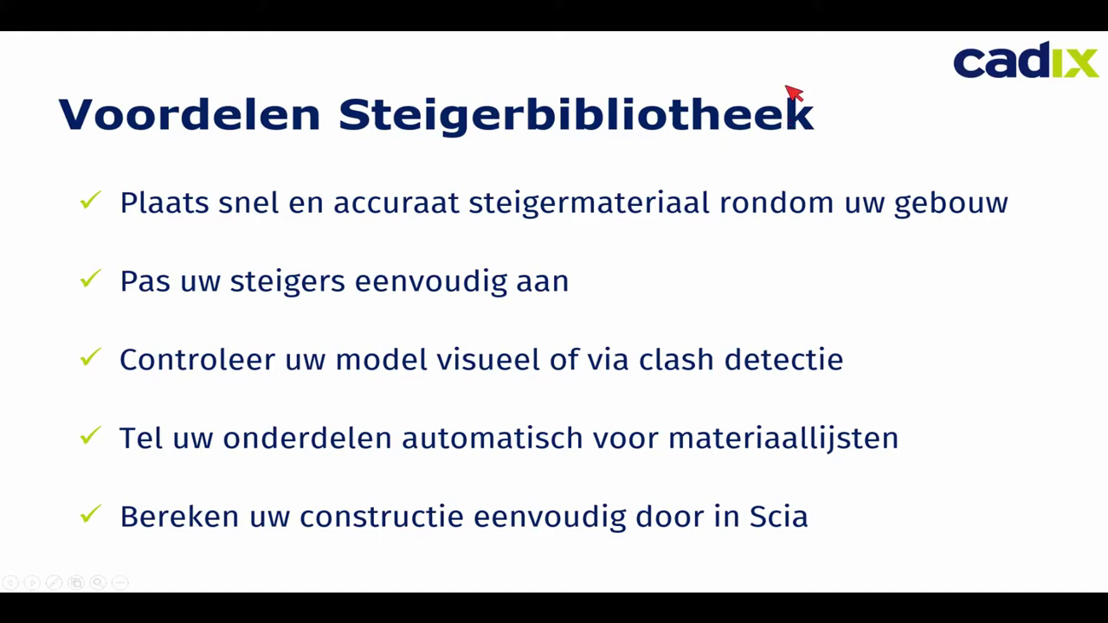
key(Right)
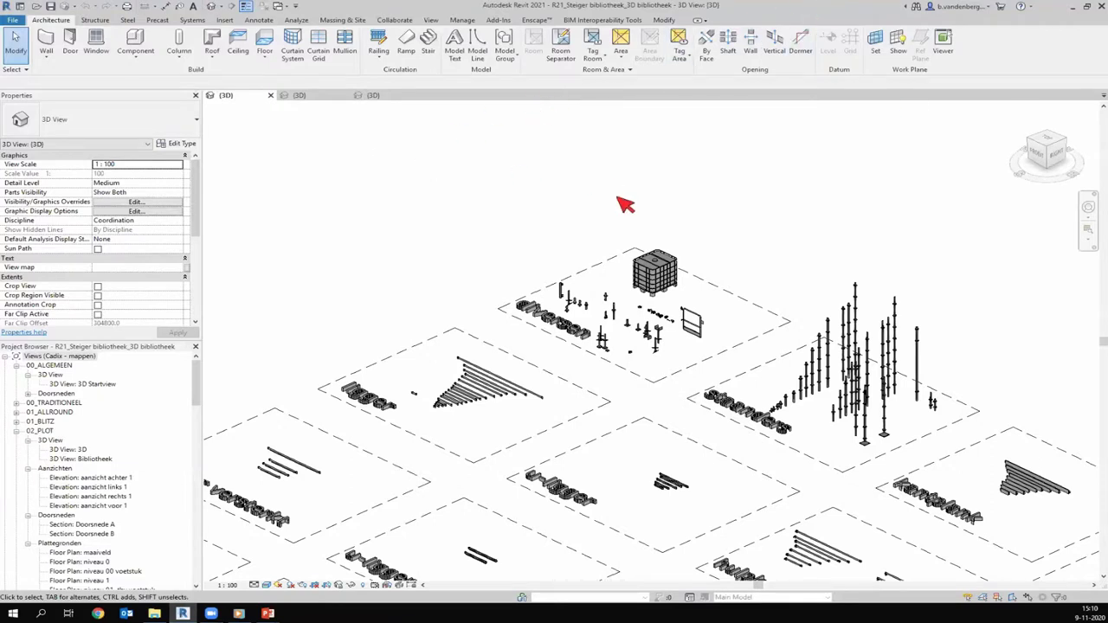
scroll(578, 243, up, 3)
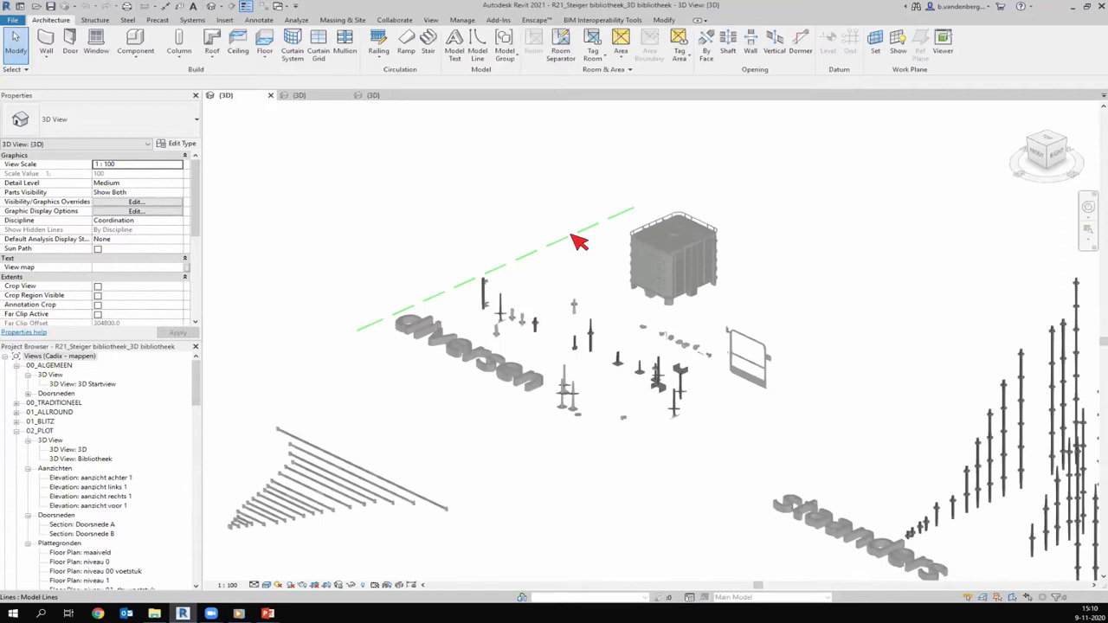
scroll(822, 202, down, 2)
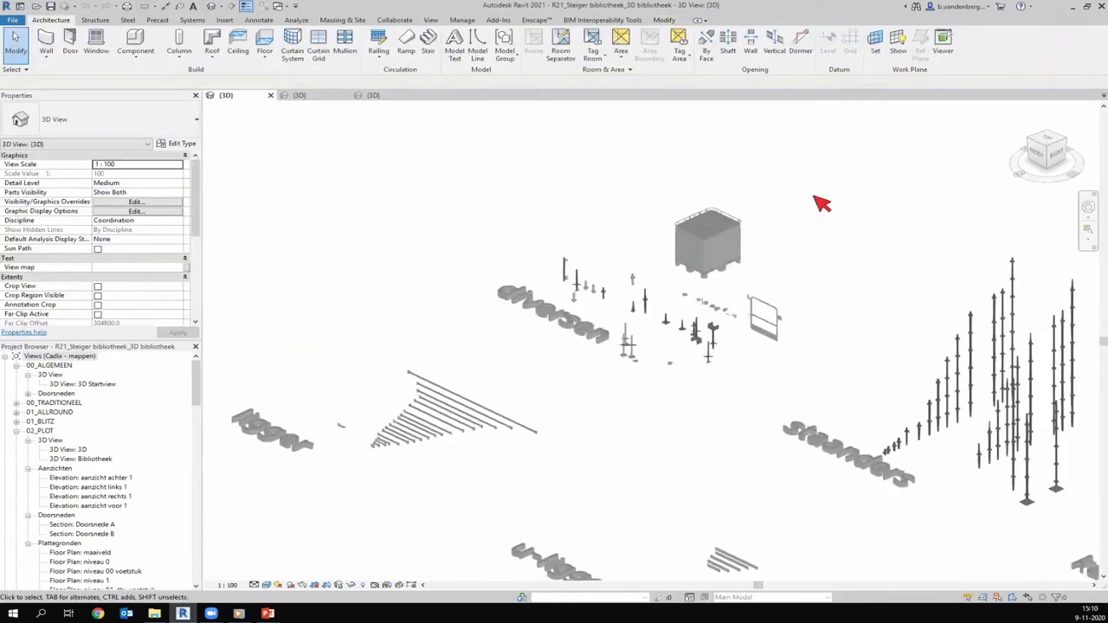
shift+middle_drag(821, 202, 531, 284)
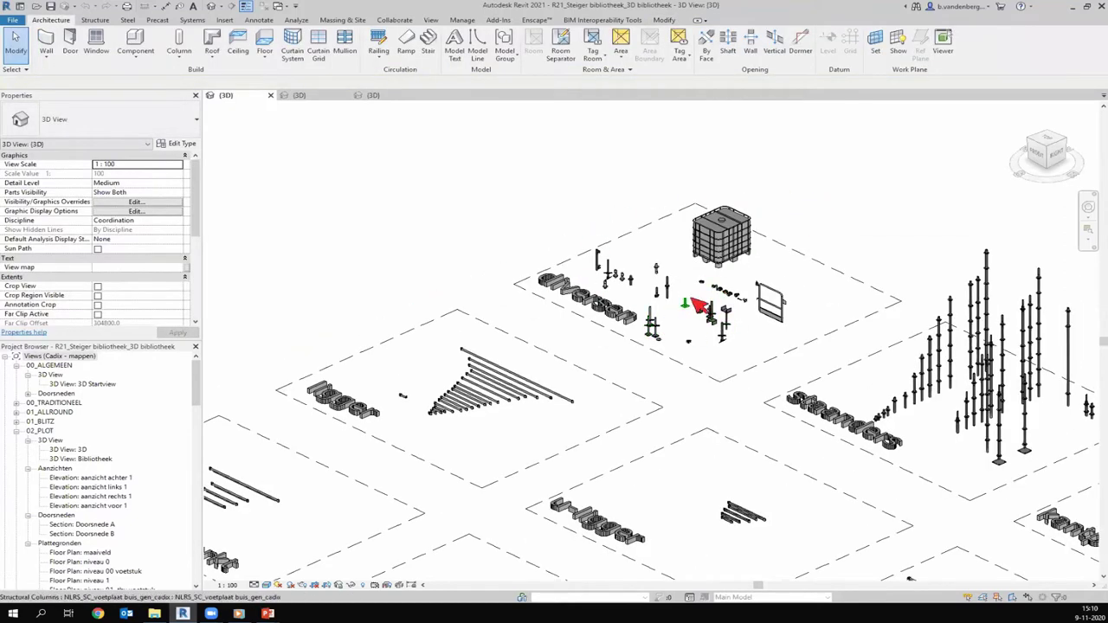
scroll(698, 306, up, 2)
scroll(695, 304, up, 2)
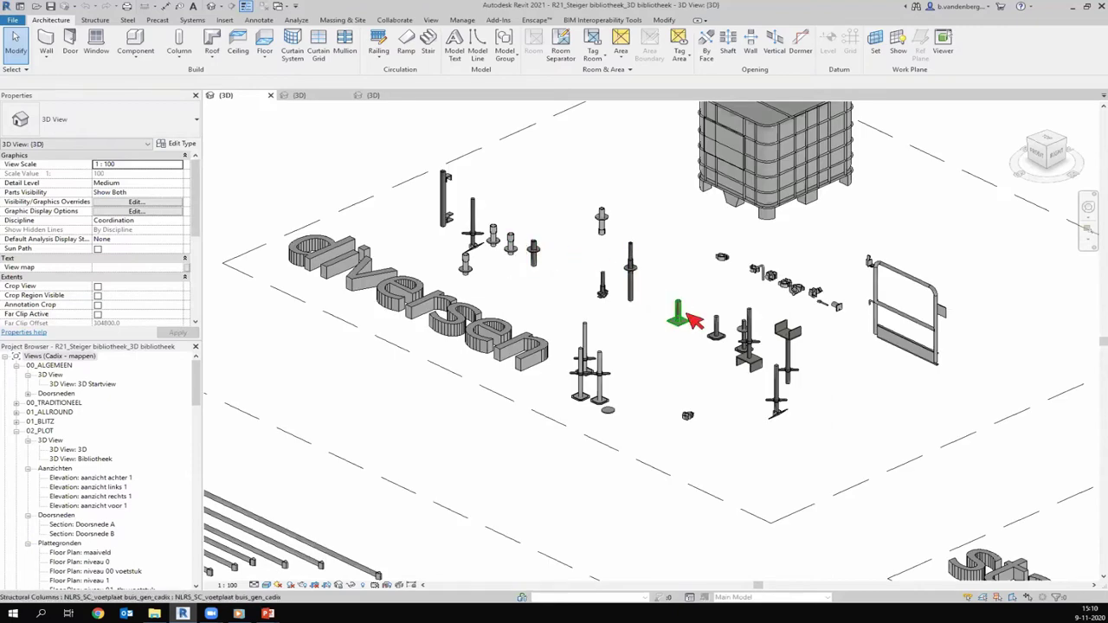
scroll(687, 319, down, 2)
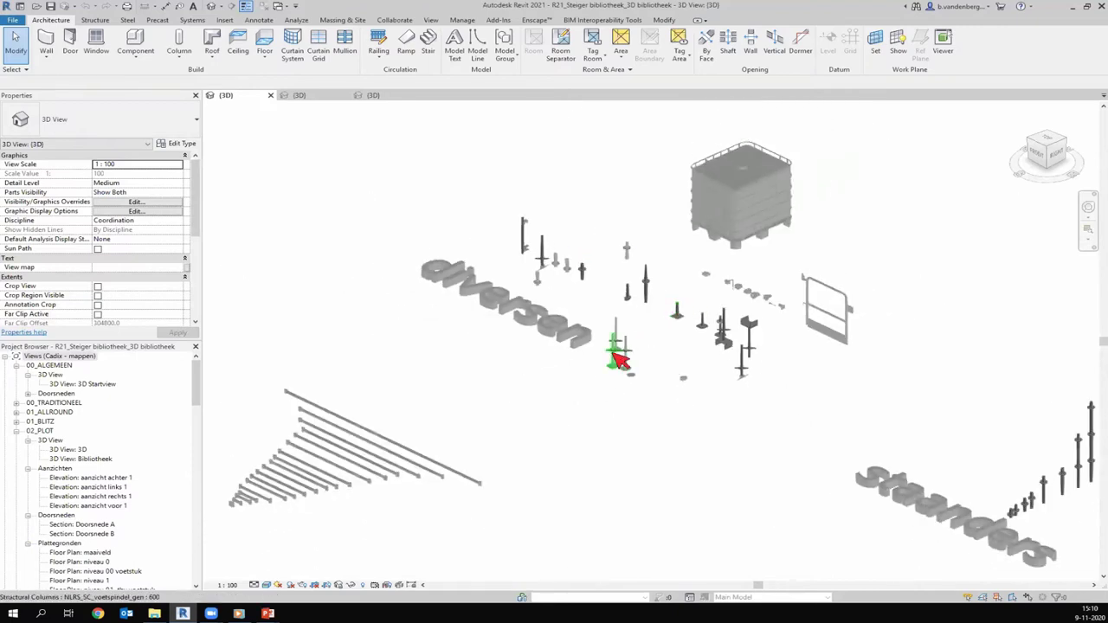
scroll(567, 370, down, 3)
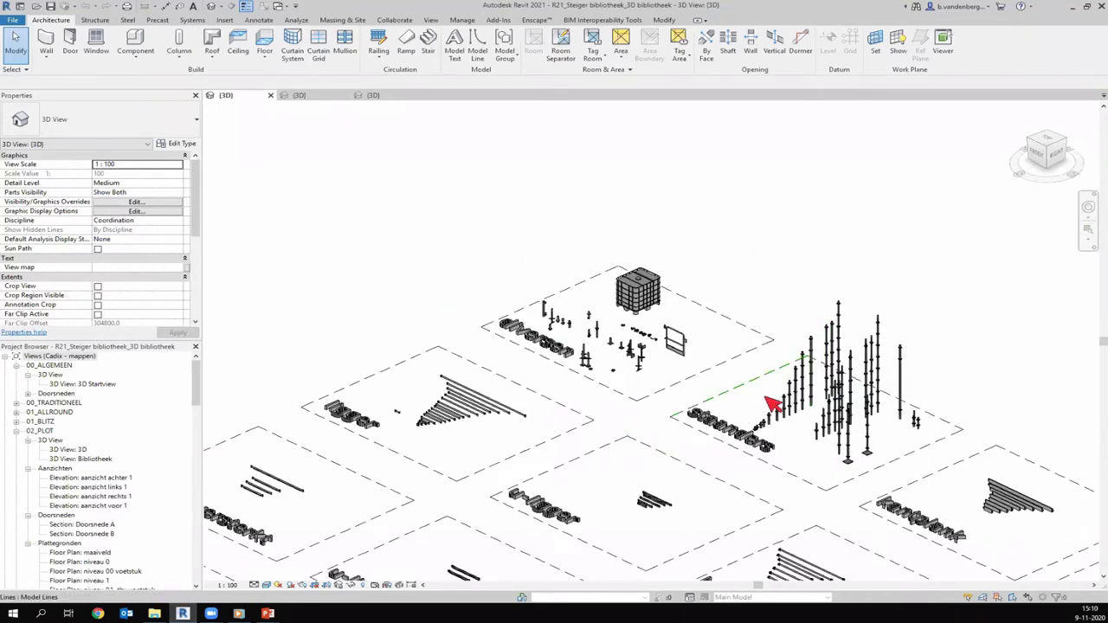
scroll(969, 346, down, 2)
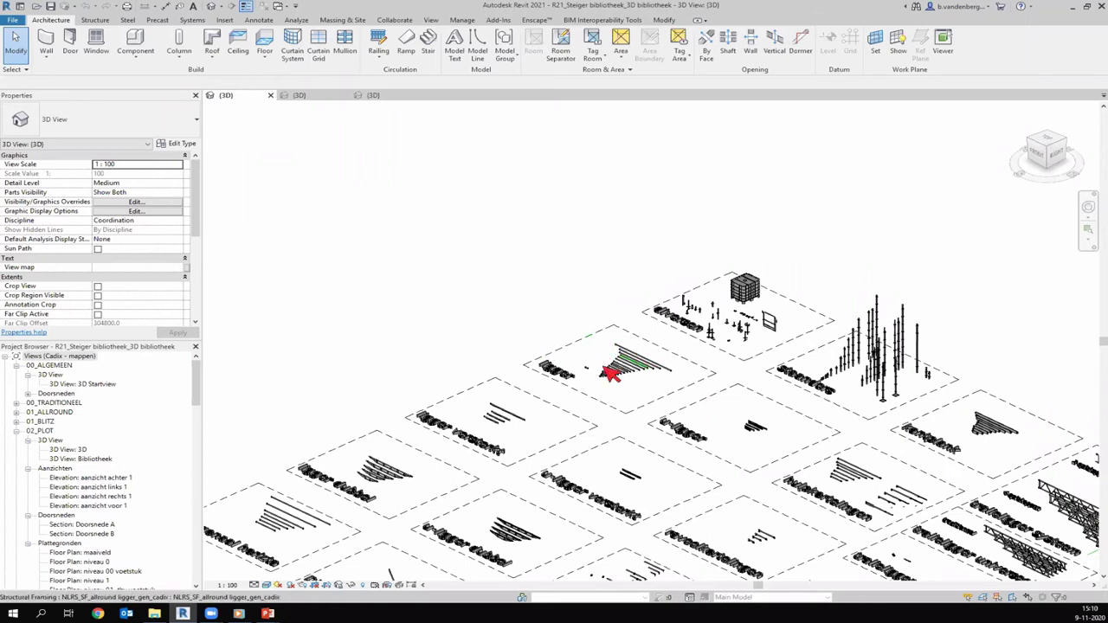
scroll(554, 318, down, 3)
scroll(744, 476, up, 2)
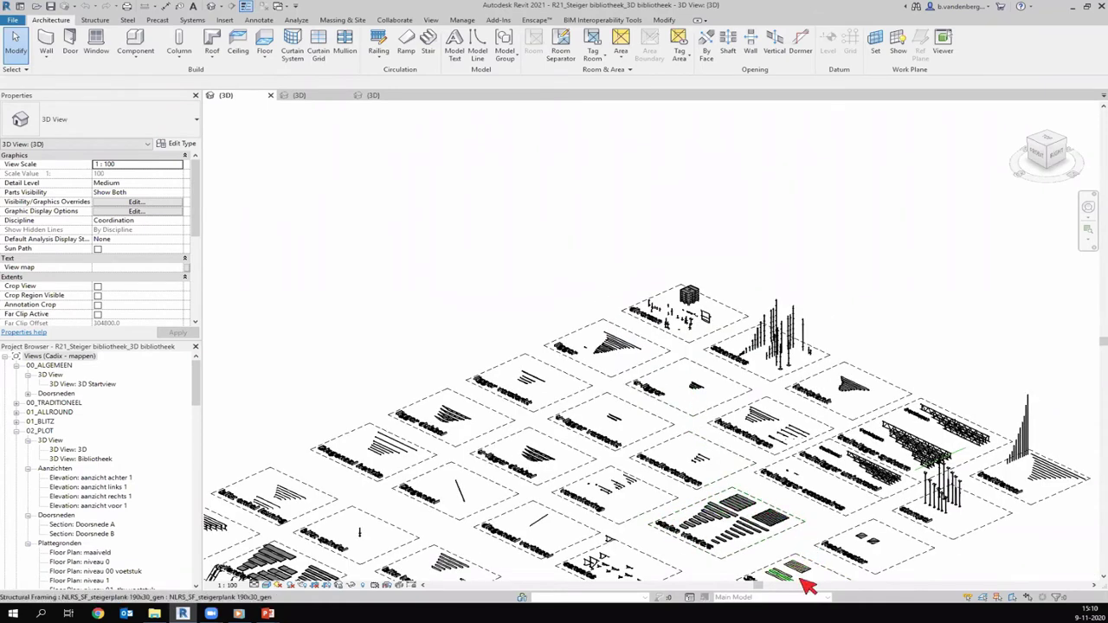
scroll(804, 585, up, 3)
scroll(767, 493, down, 3)
scroll(773, 477, down, 1)
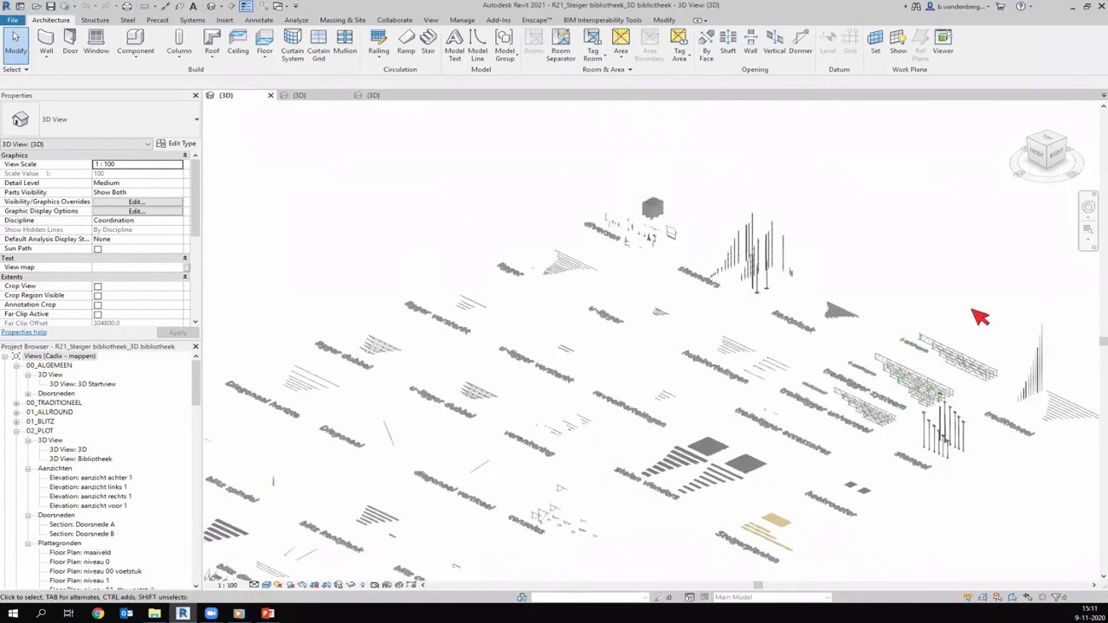
scroll(976, 316, up, 1)
scroll(943, 312, down, 2)
scroll(930, 511, up, 1)
scroll(1013, 507, down, 2)
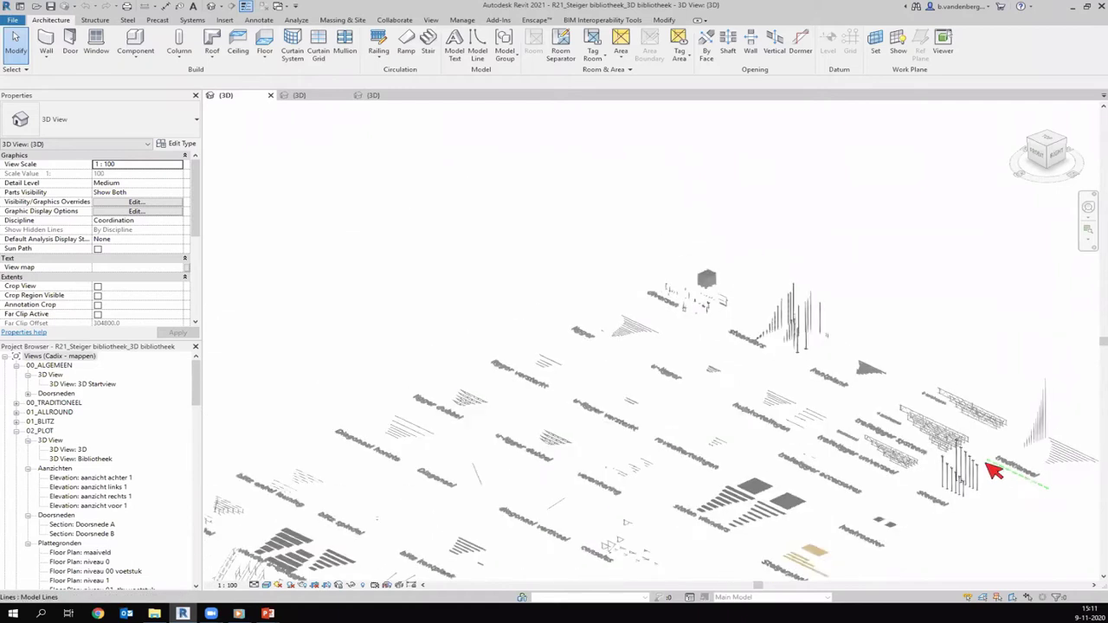
scroll(412, 446, down, 1)
scroll(598, 346, up, 3)
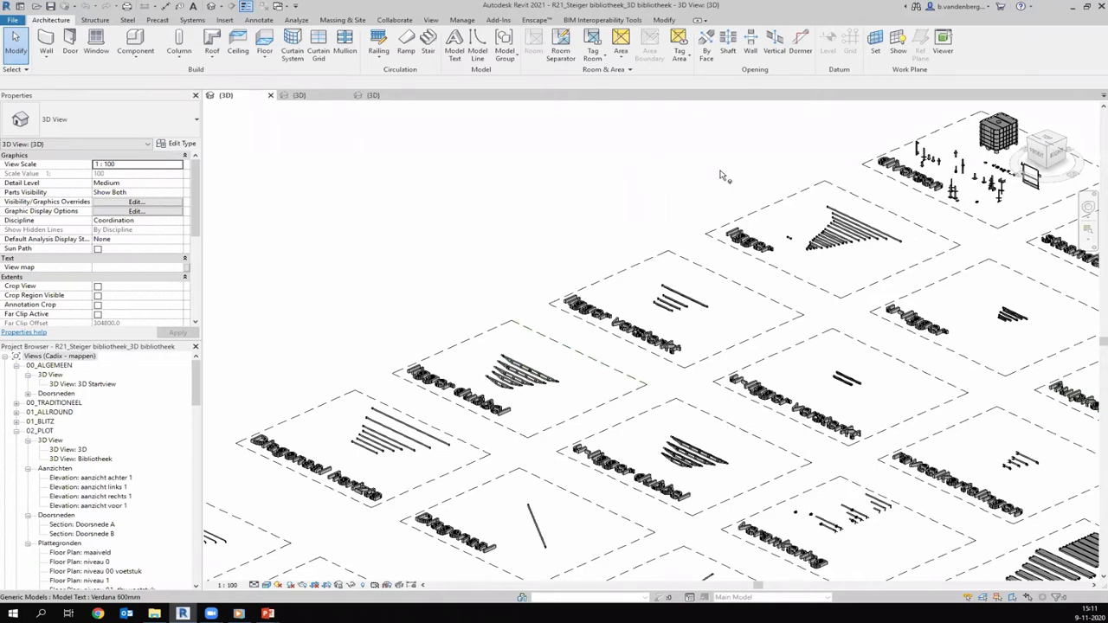
shift+middle_drag(722, 172, 681, 200)
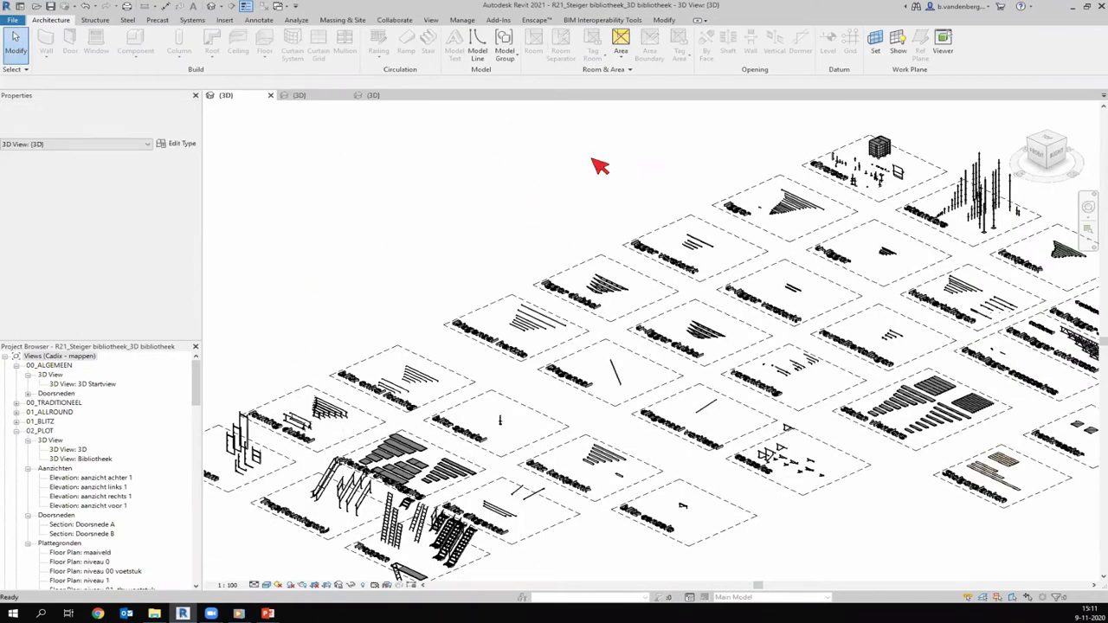
scroll(494, 203, down, 3)
scroll(464, 426, up, 2)
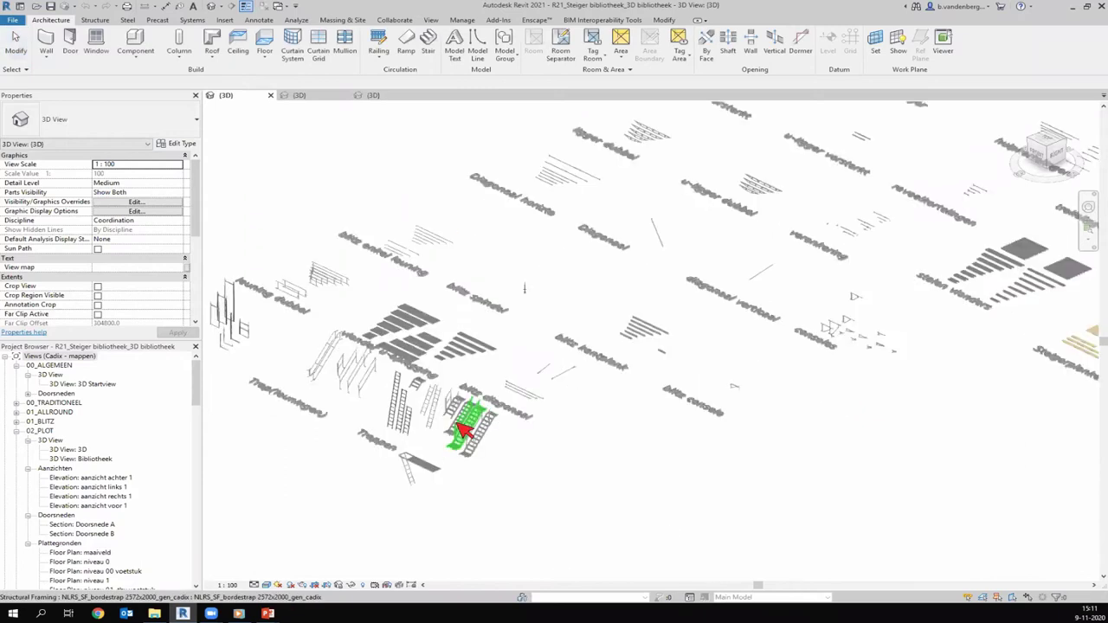
scroll(455, 389, up, 2)
scroll(421, 444, up, 2)
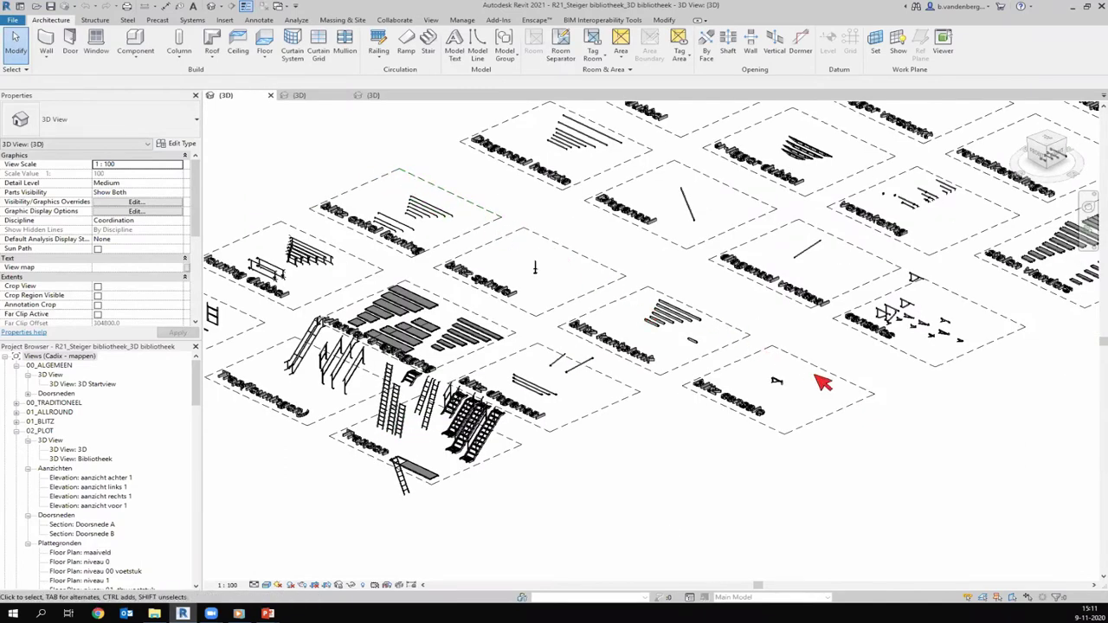
scroll(416, 259, down, 2)
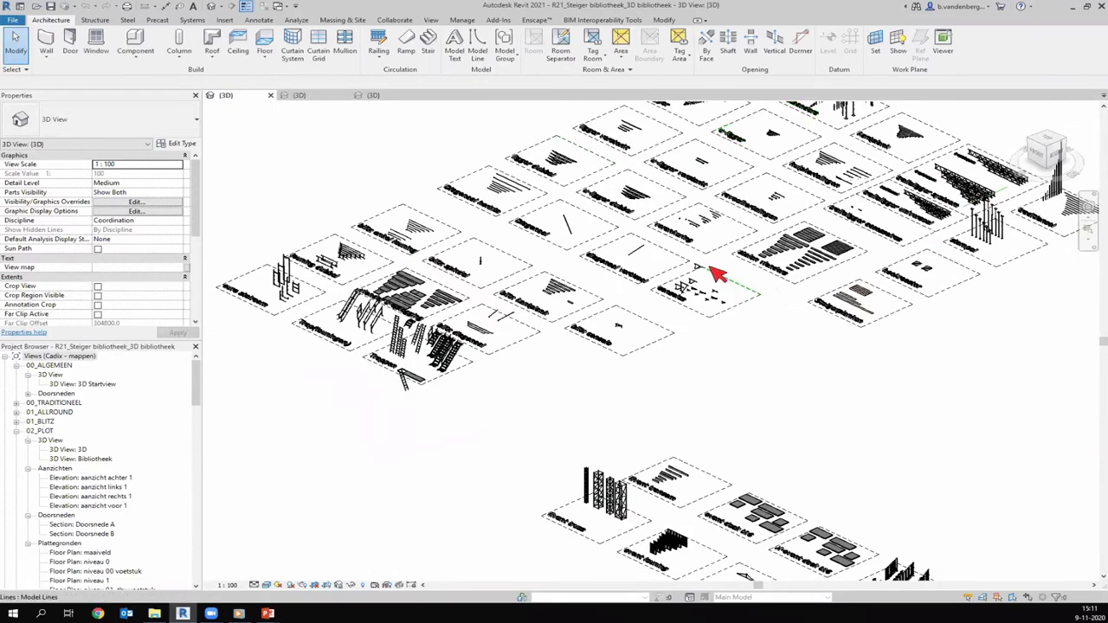
scroll(718, 216, down, 1)
scroll(677, 421, up, 1)
scroll(834, 376, up, 2)
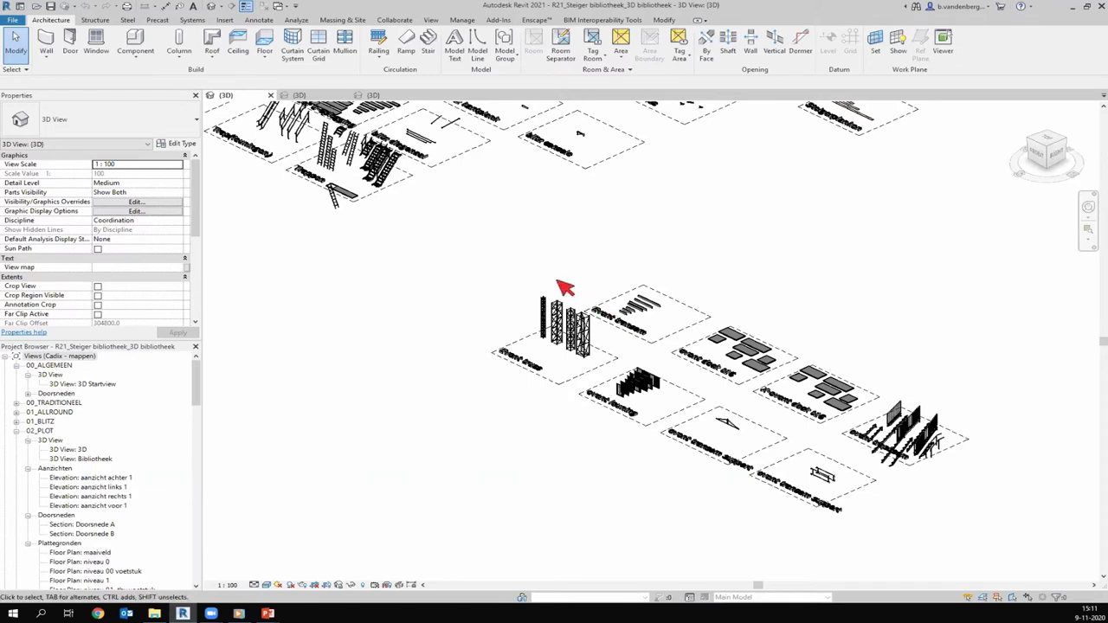
scroll(470, 529, down, 2)
scroll(514, 147, up, 2)
scroll(593, 314, up, 2)
scroll(643, 415, up, 2)
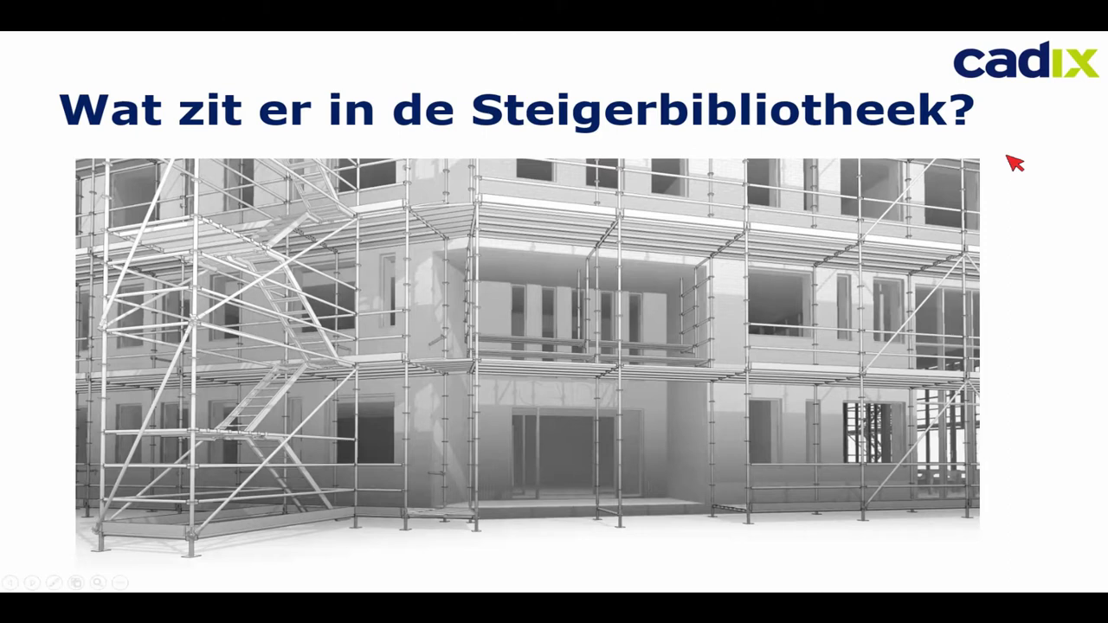
Advance to 'Hoe werkt de Steigerbibliotheek?' showing 'Stap 1: Model linken'
key(Right)
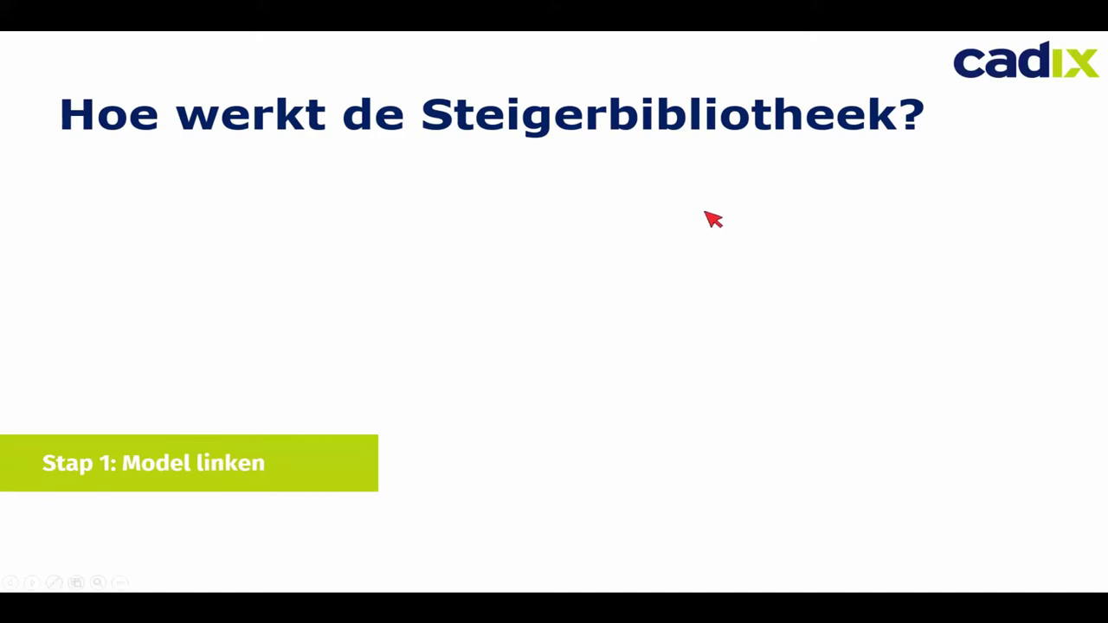
Step the slide through Stap 2 Stramienlijn plaatsen, Stap 3 Voetplaat plaatsen and Stap 4 Voetstuk plaatsen
key(Right)
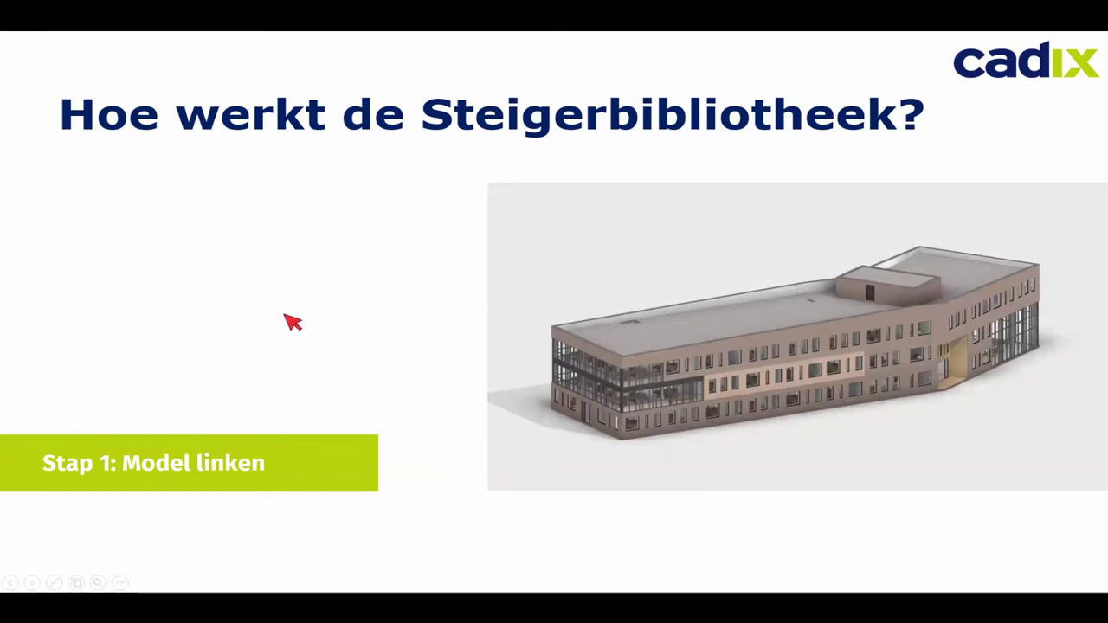
key(Right)
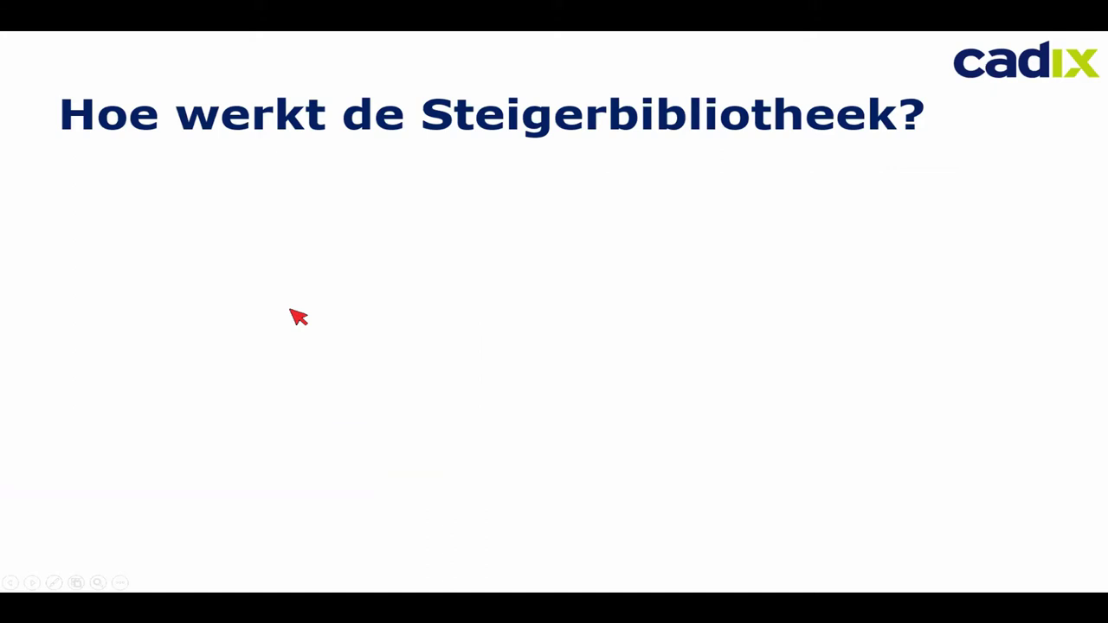
key(Right)
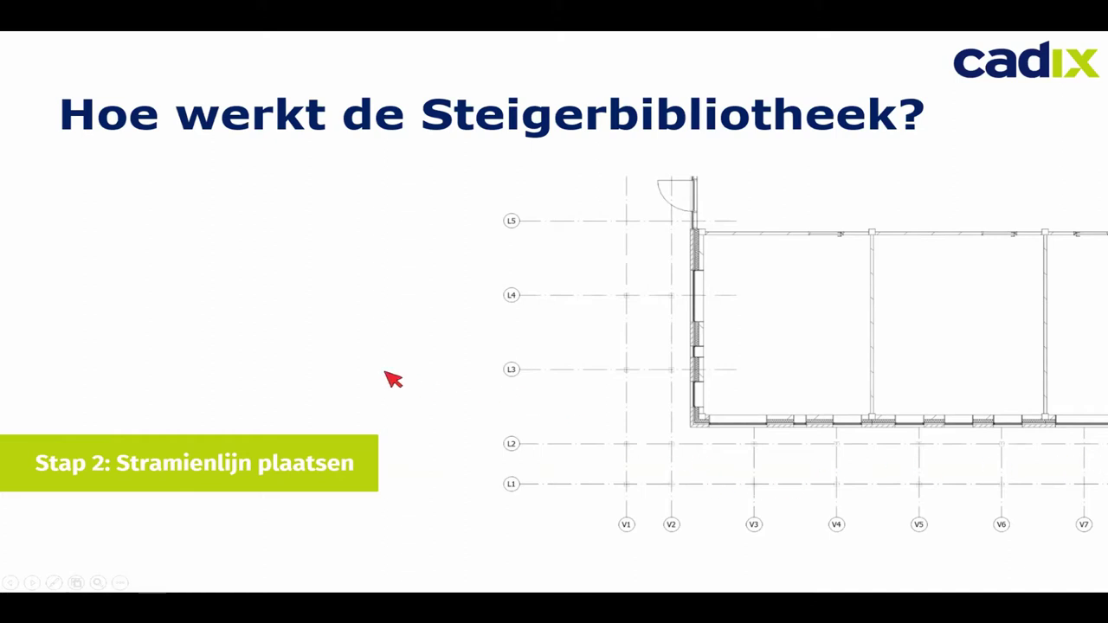
key(Right)
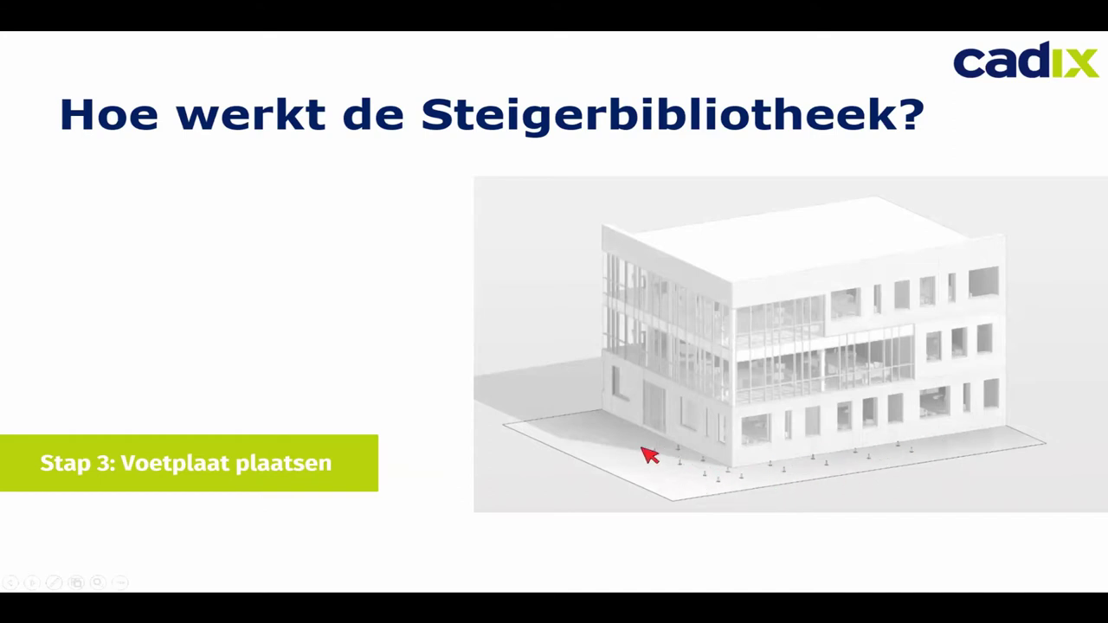
click(684, 469)
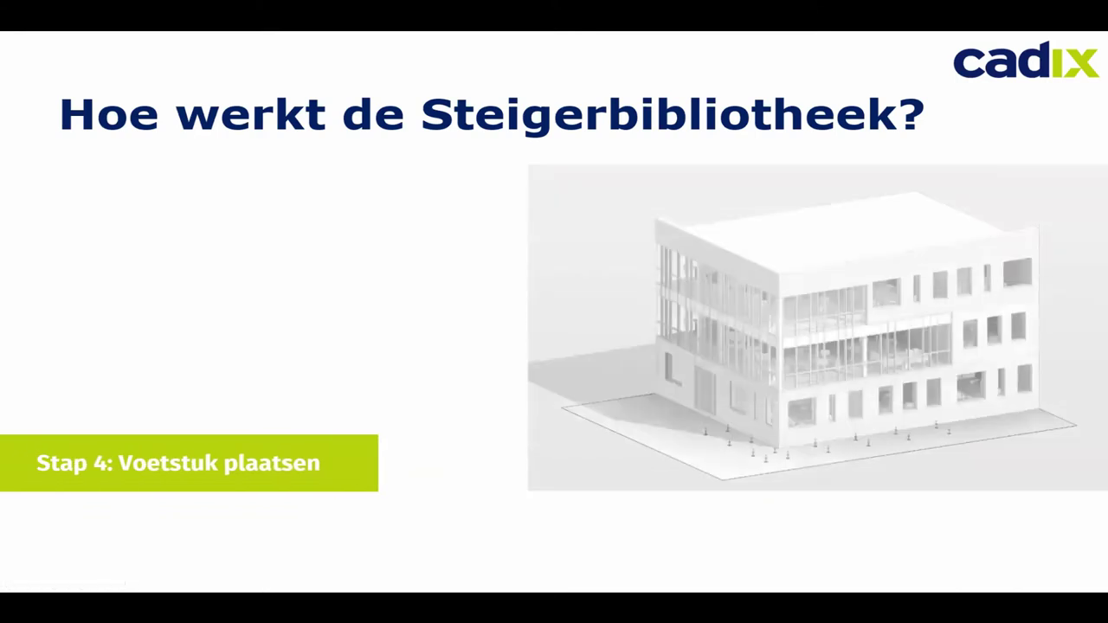
Clear Stap 4 from the how-it-works slide to reach 'Korte demo'
key(Right)
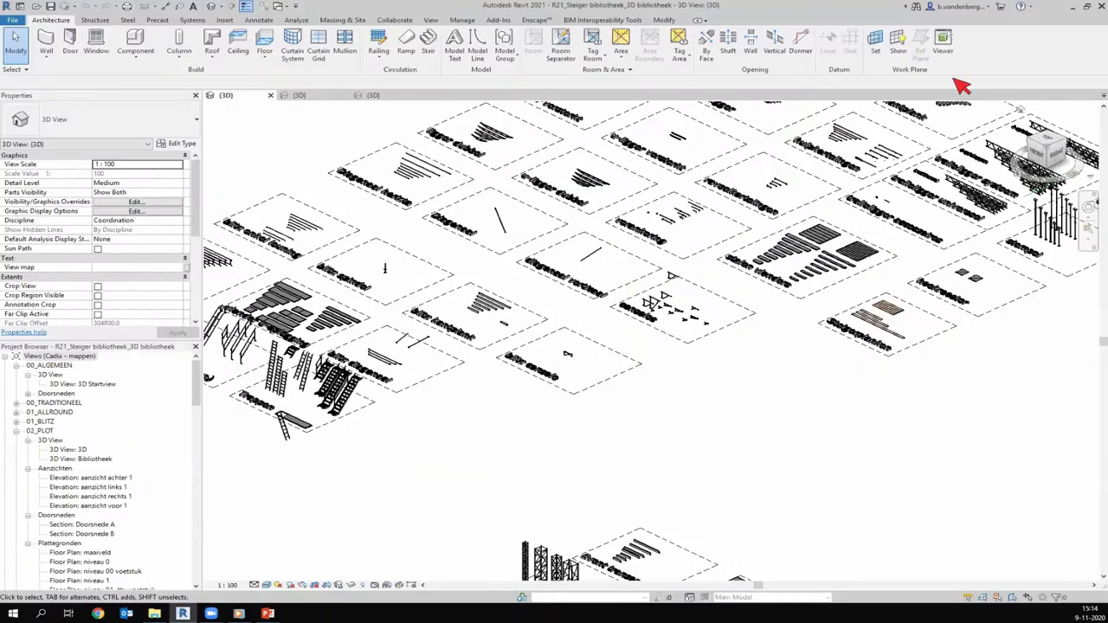
Open the finished house's 'Twee onder één kap' 3D view and zoom in on the facade scaffolding
click(294, 96)
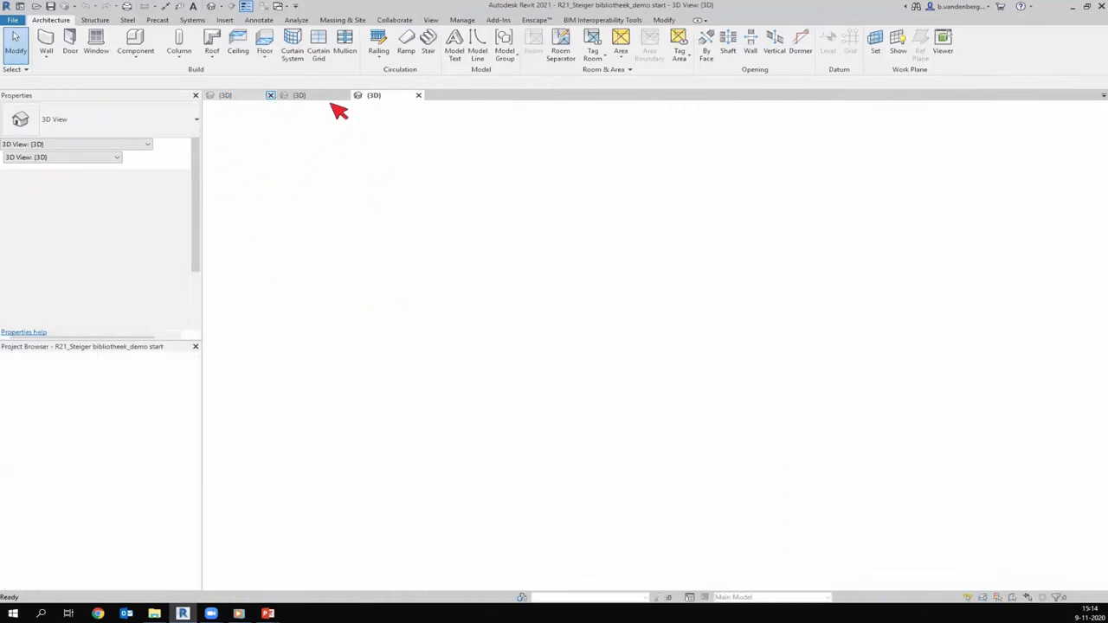
click(251, 95)
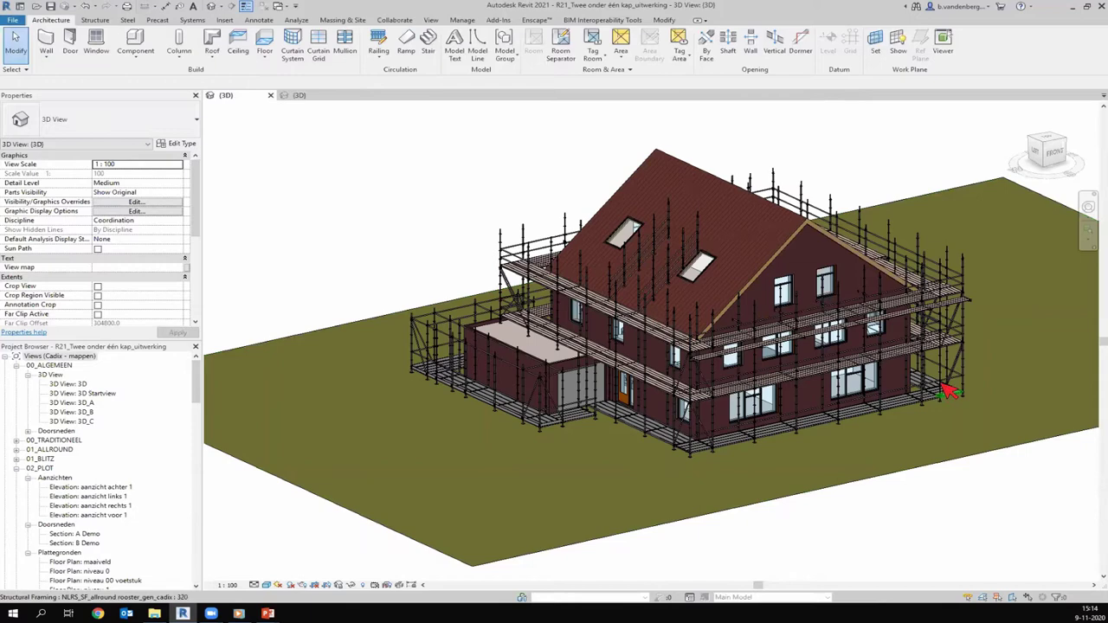
scroll(649, 433, up, 2)
scroll(651, 432, up, 2)
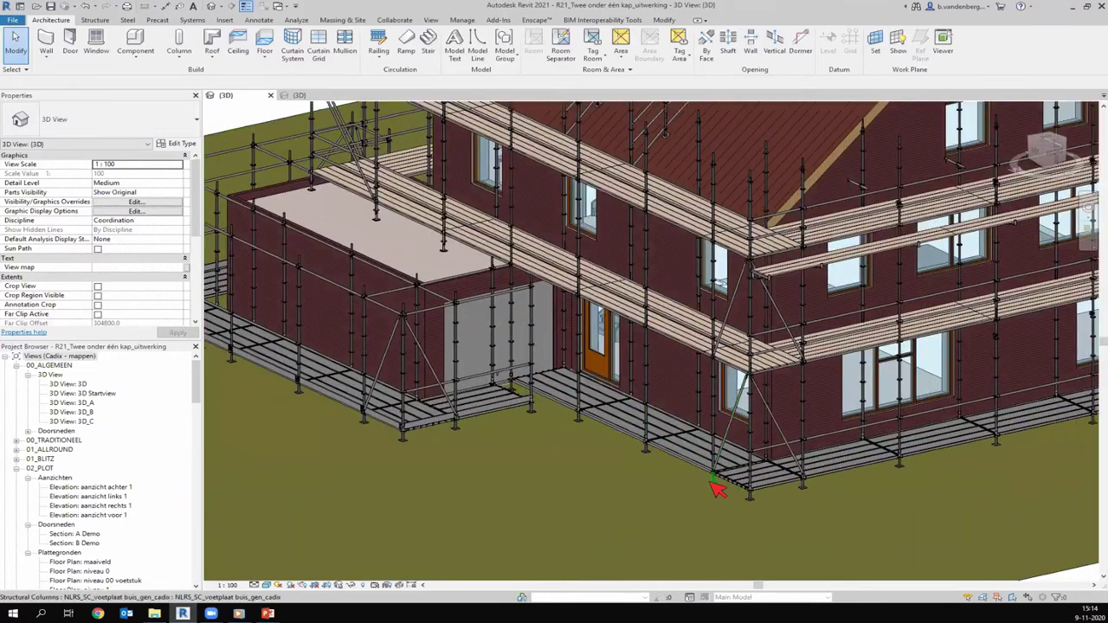
scroll(716, 489, up, 2)
scroll(717, 482, up, 1)
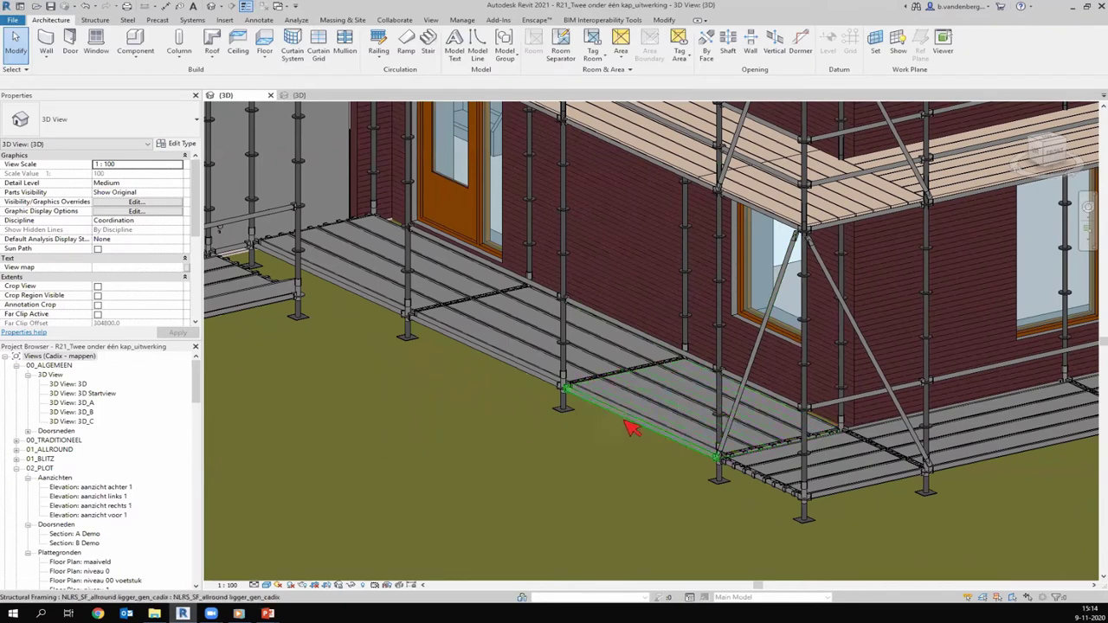
shift+middle_drag(653, 433, 764, 340)
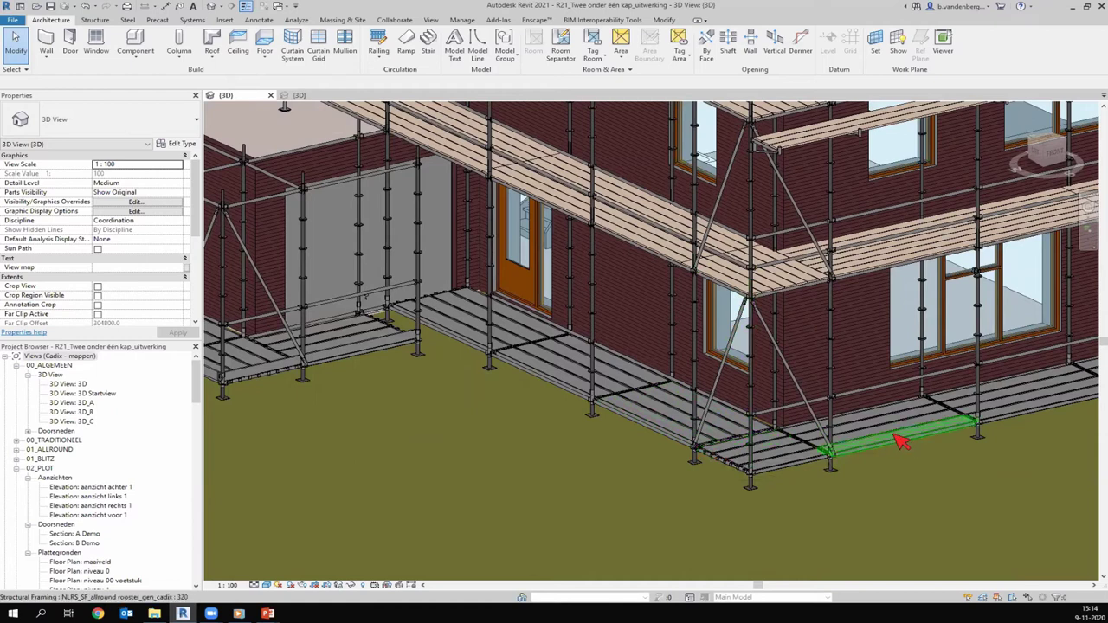
View the scaffolded house from another side, then close the example without saving
scroll(900, 441, down, 2)
scroll(924, 424, down, 4)
scroll(563, 378, down, 3)
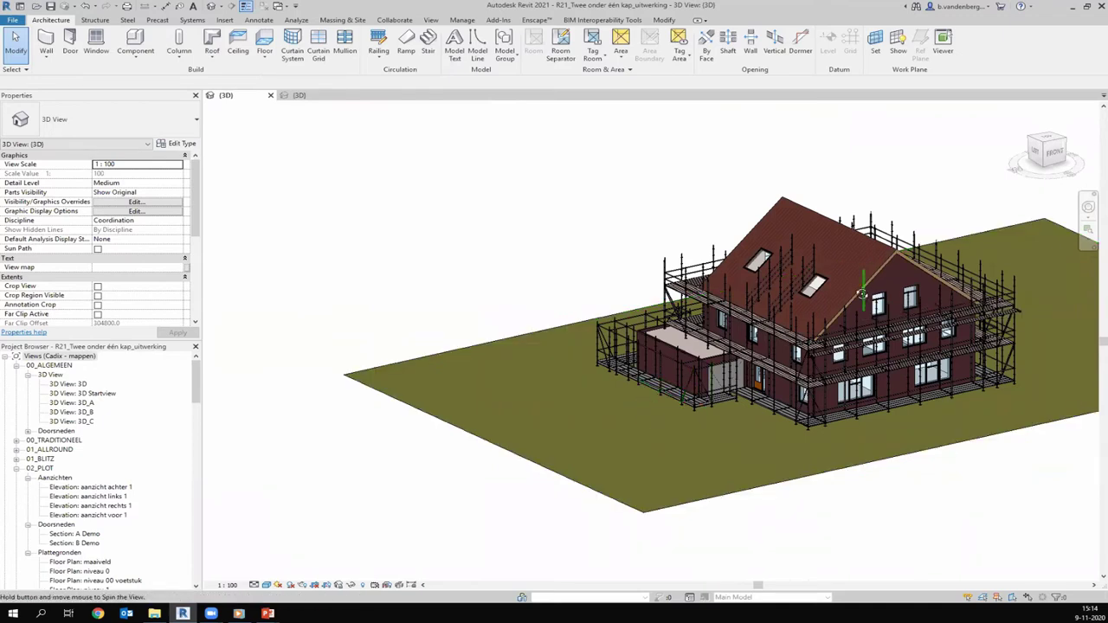
shift+middle_drag(863, 289, 700, 305)
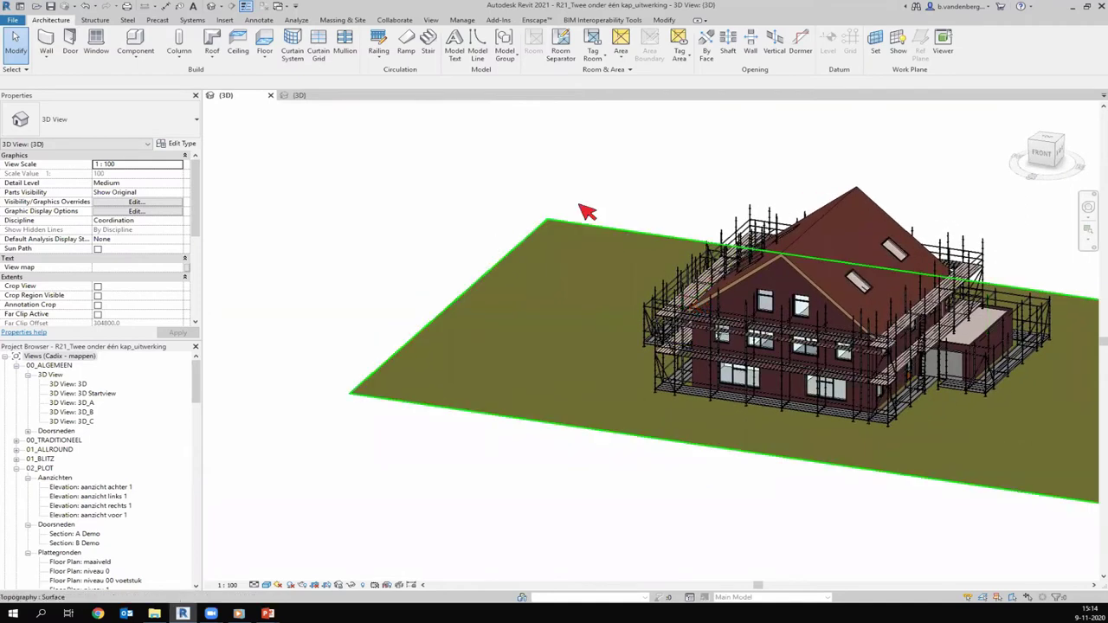
click(271, 95)
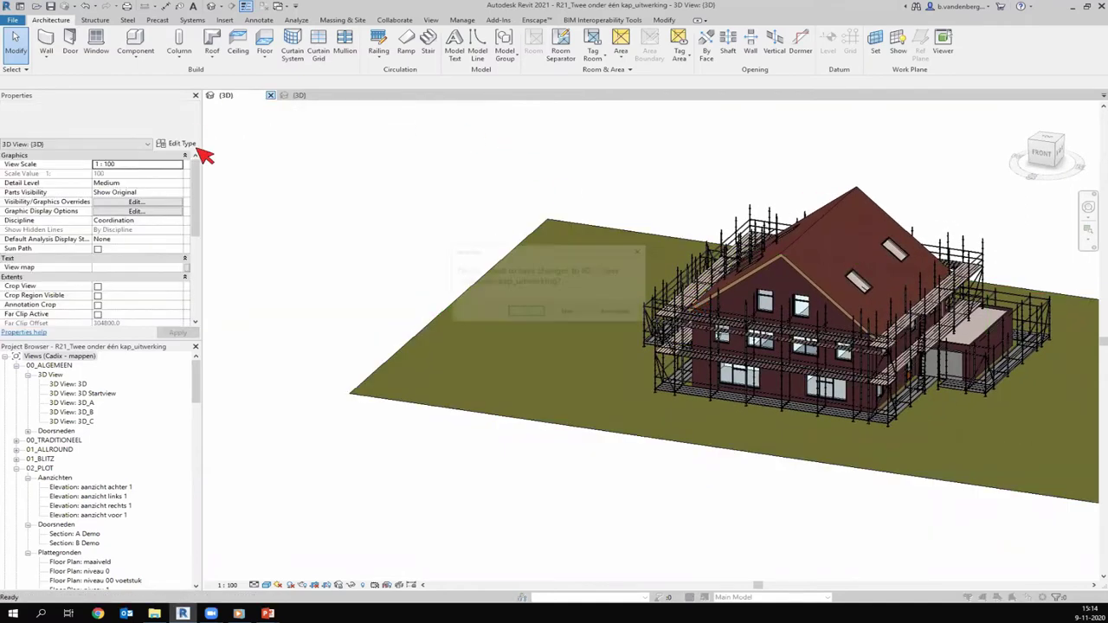
click(576, 311)
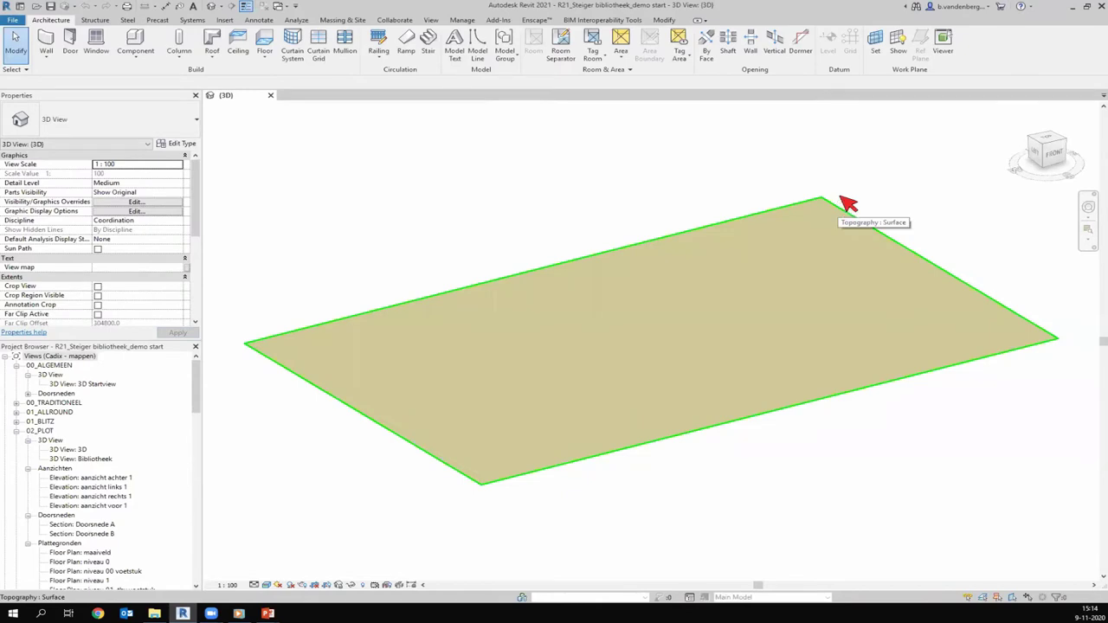
Open Floor Plan: niveau 0 from Plattegronden in the Project Browser
scroll(944, 182, down, 3)
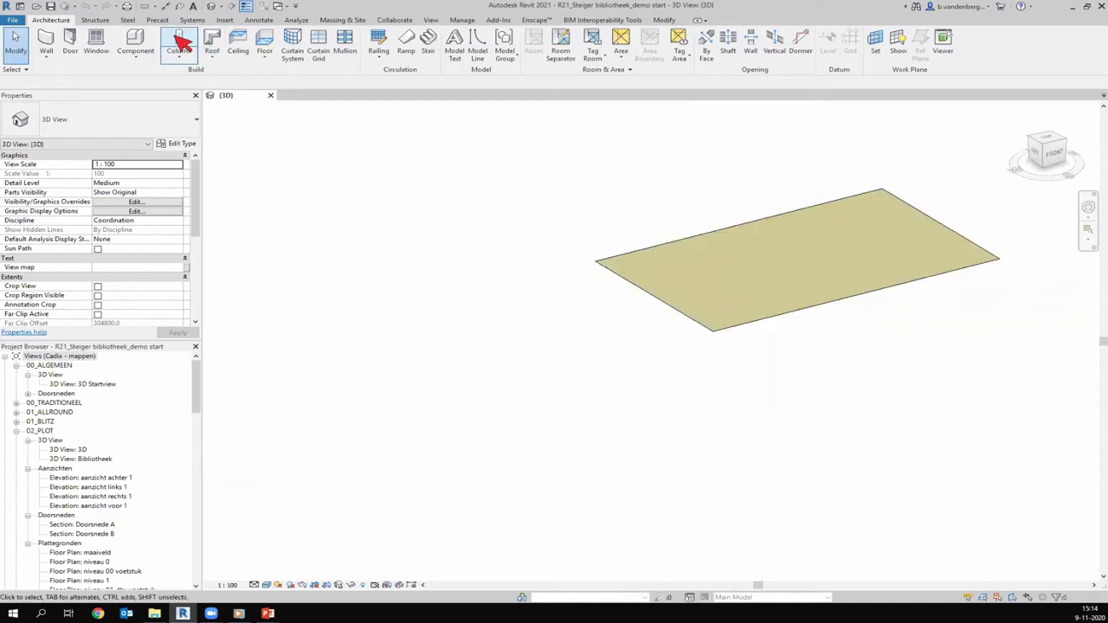
click(95, 561)
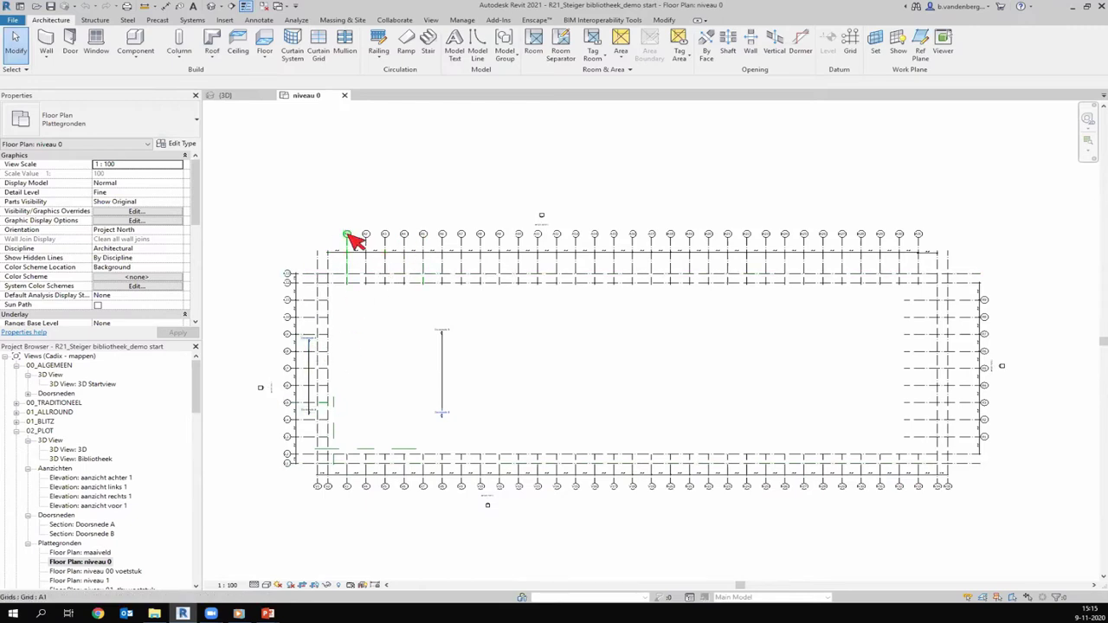
Link the Revit model 'R21_Twee onder één kap_model' into the project
click(224, 19)
click(45, 48)
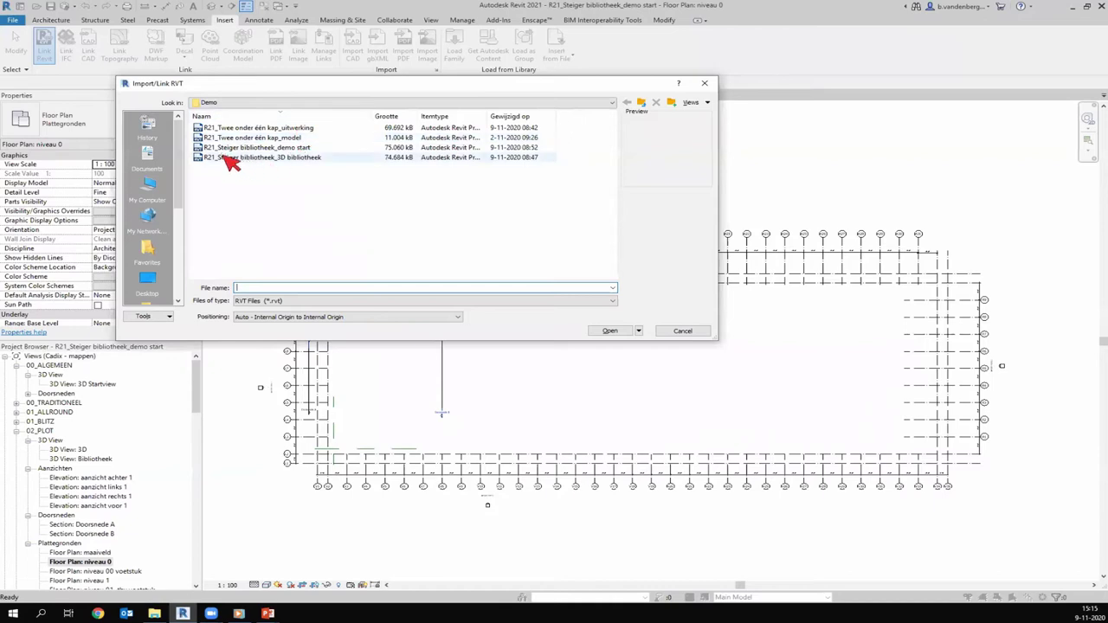
click(274, 139)
click(609, 332)
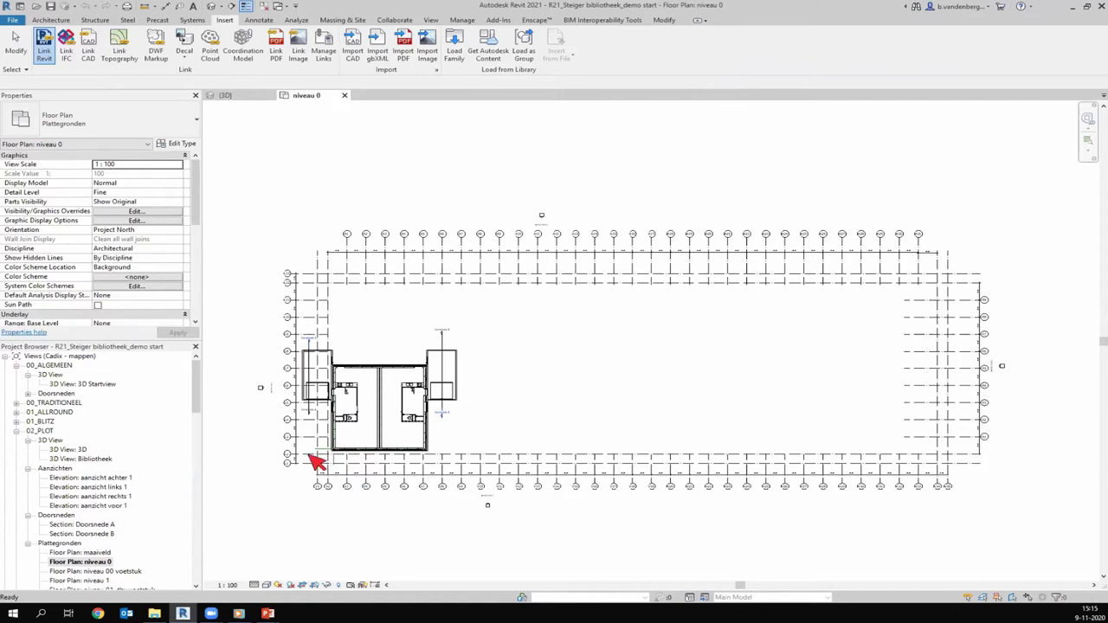
scroll(298, 437, up, 2)
key(Escape)
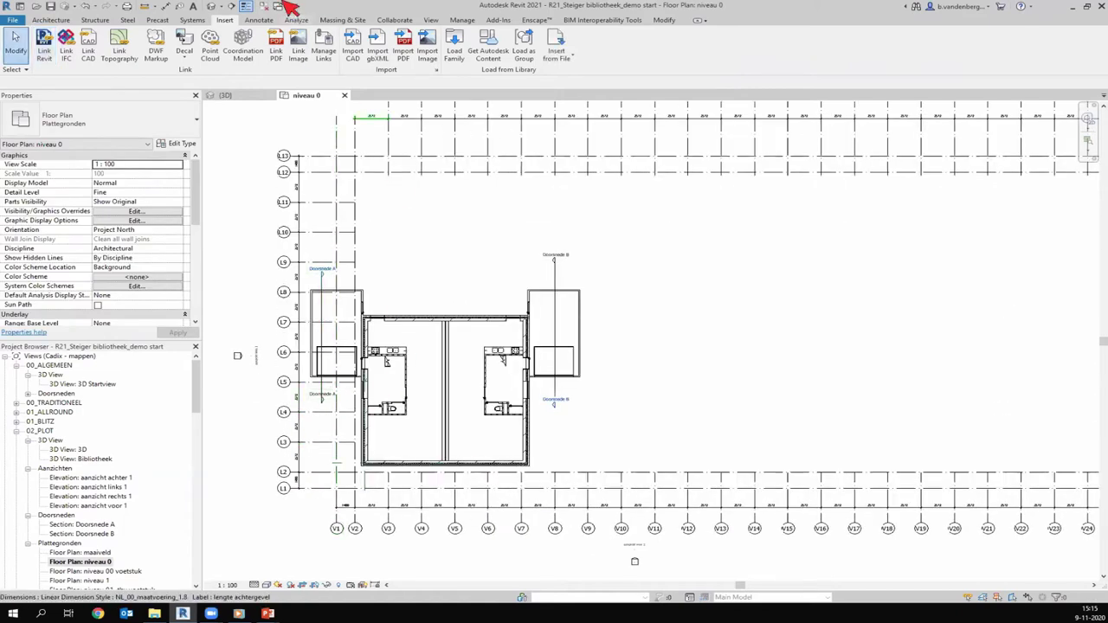
Check the linked house in the 3D view, then return to the niveau 0 plan
click(245, 95)
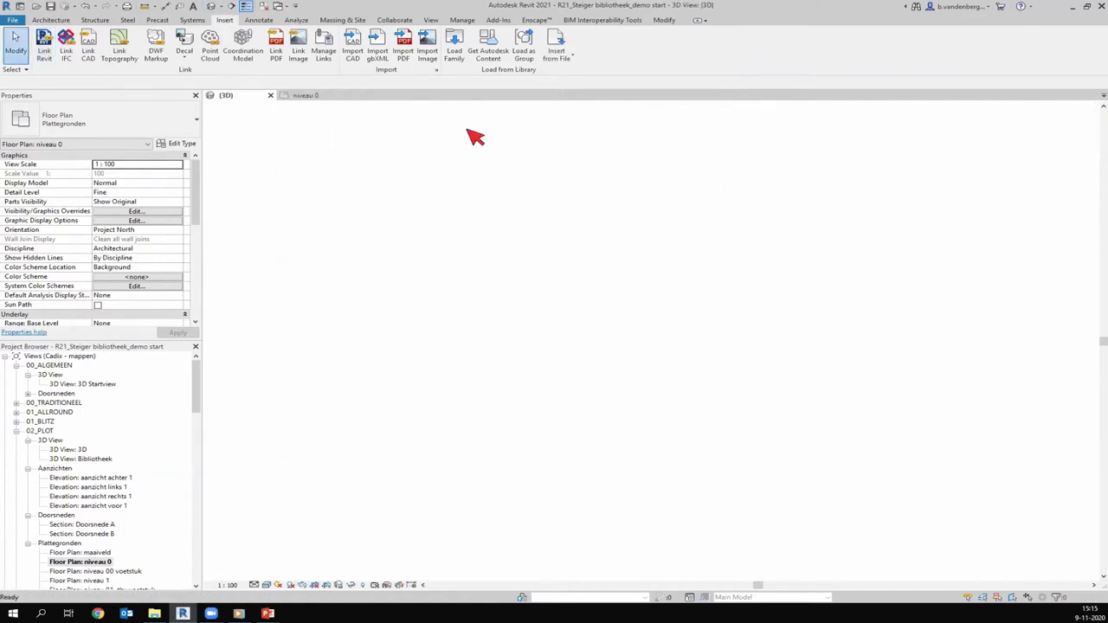
scroll(717, 208, up, 2)
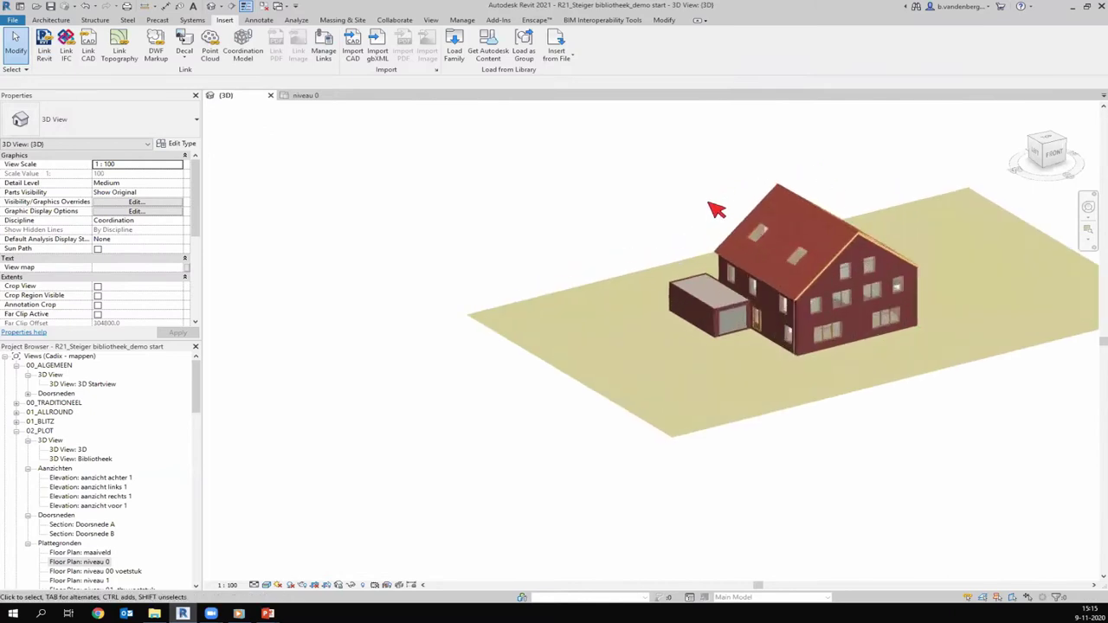
scroll(866, 242, up, 2)
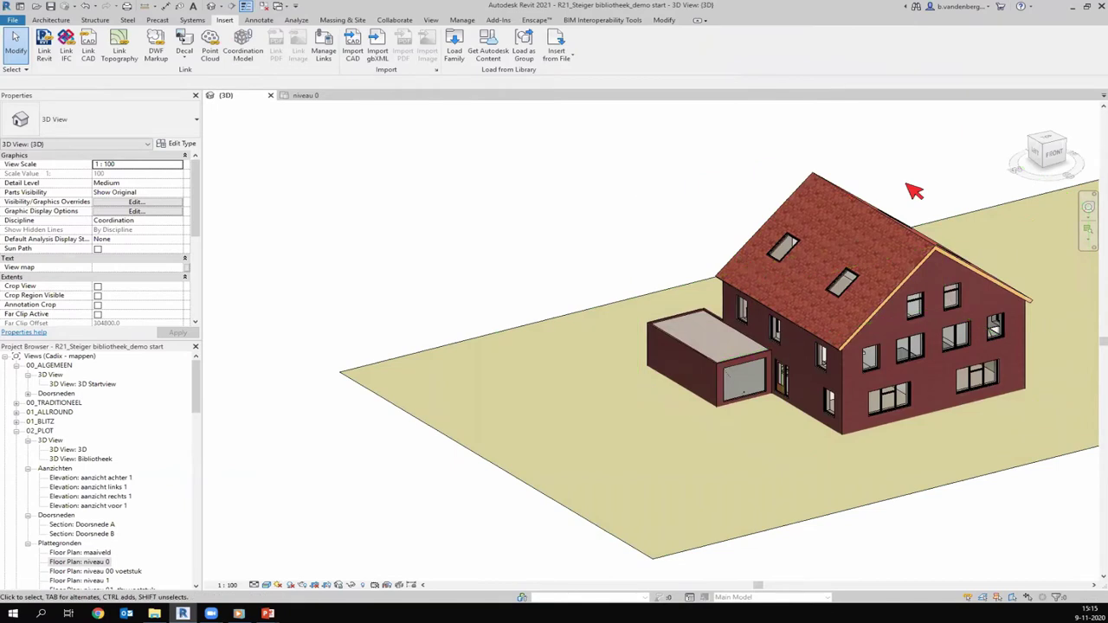
click(321, 97)
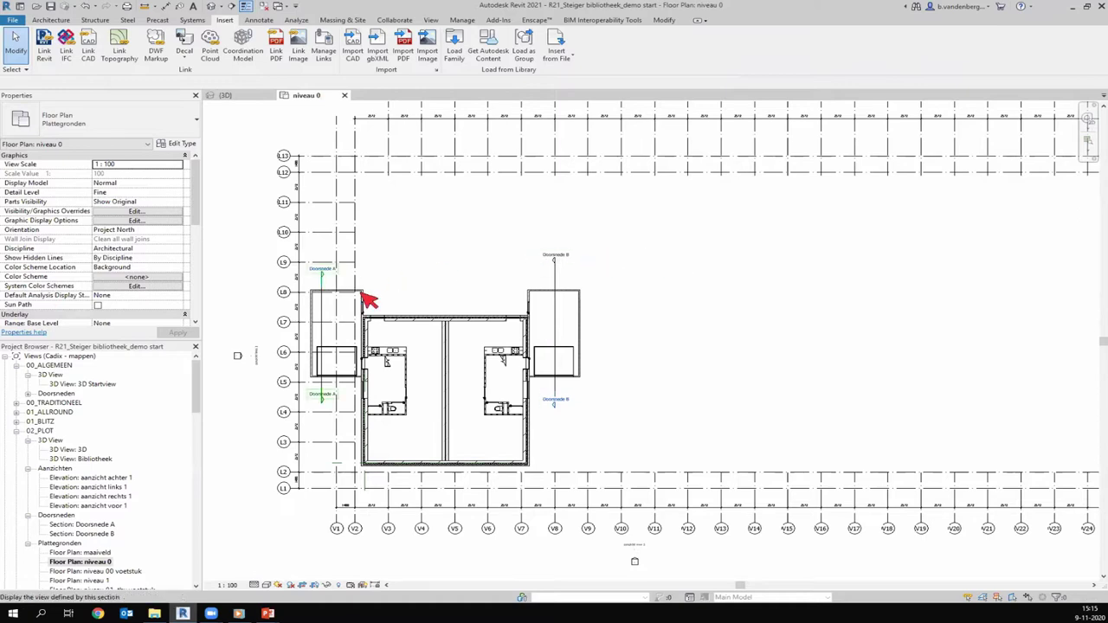
scroll(574, 190, down, 2)
scroll(422, 421, up, 3)
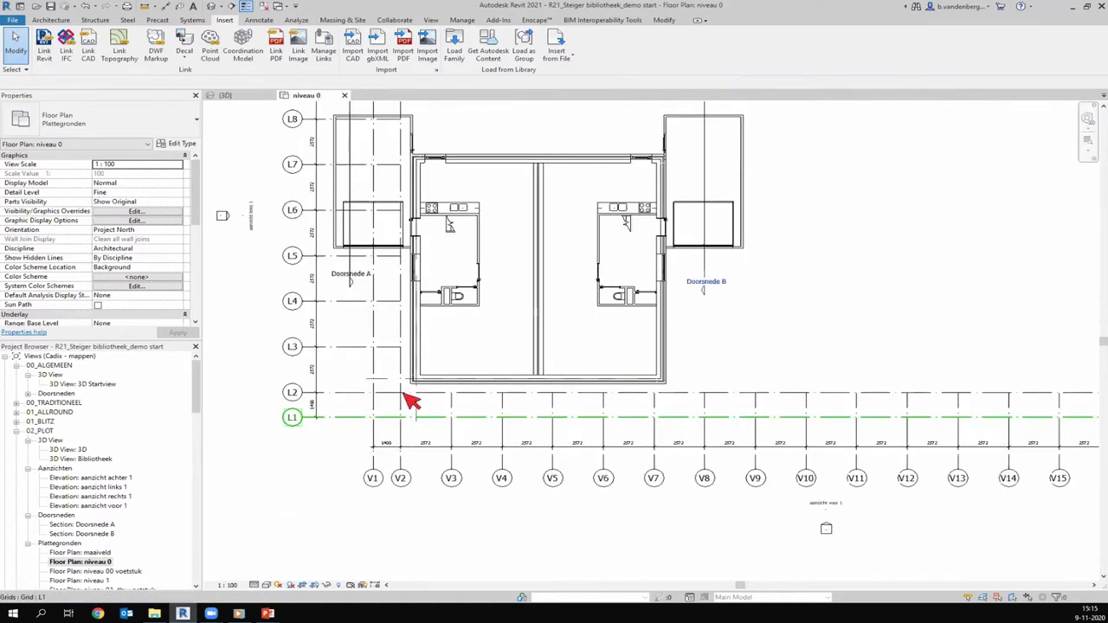
scroll(408, 390, up, 4)
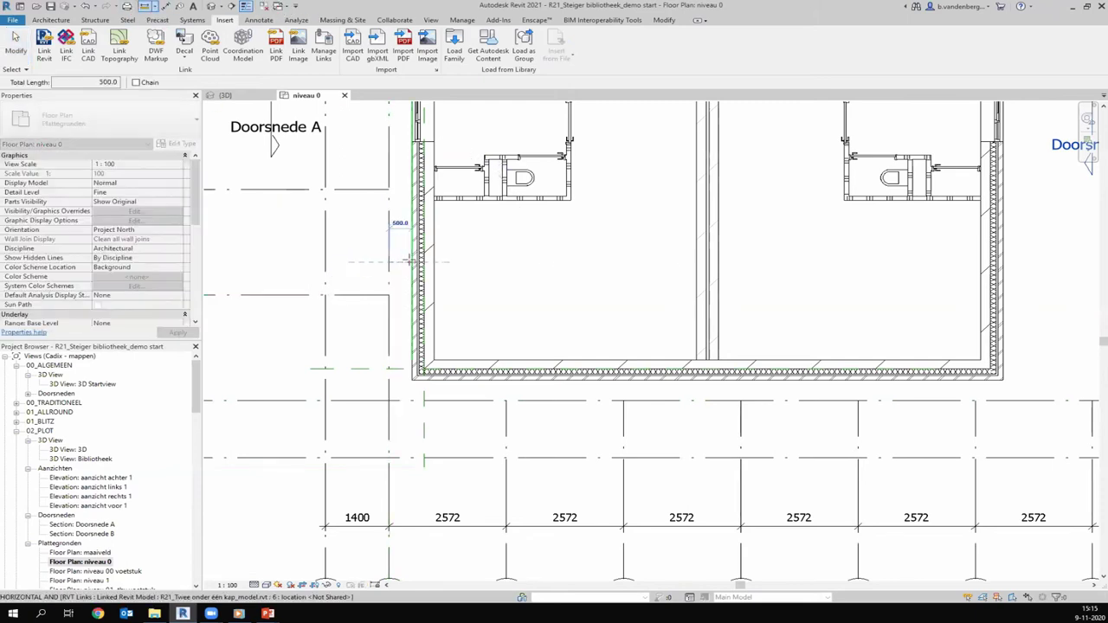
key(Escape)
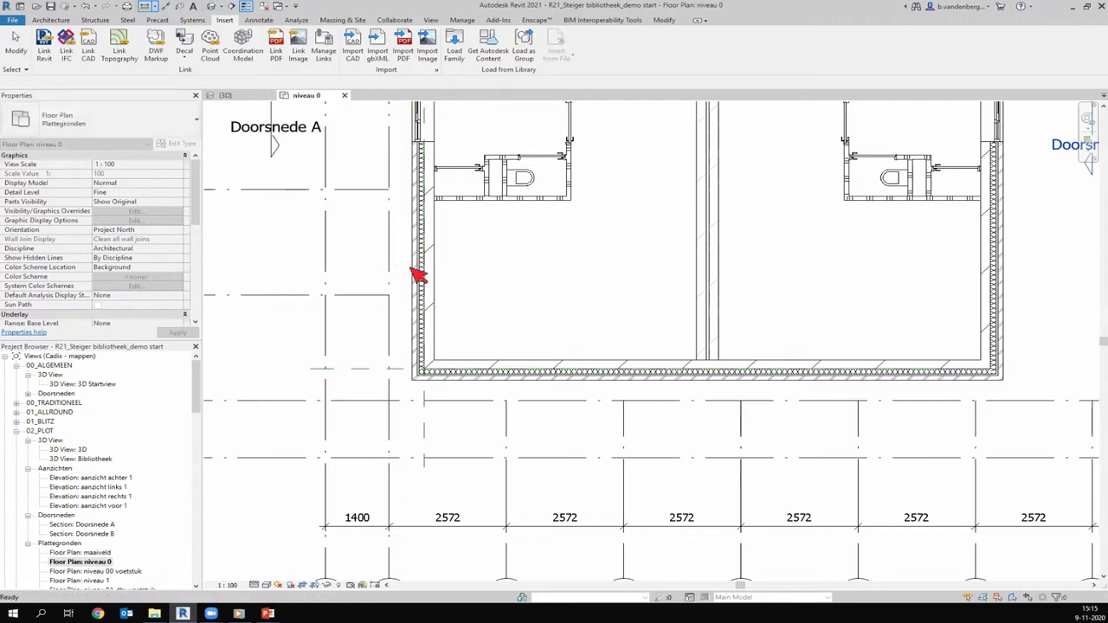
key(Escape)
scroll(415, 379, down, 2)
scroll(415, 379, down, 2)
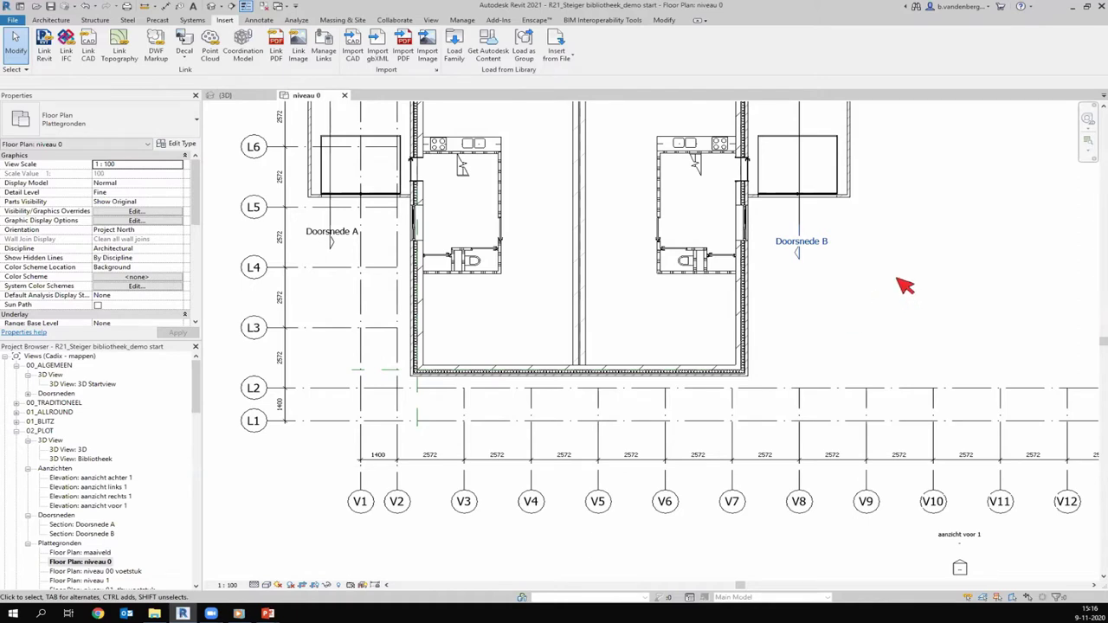
Try several V-grid dimension selections and the label list without applying a label
click(719, 455)
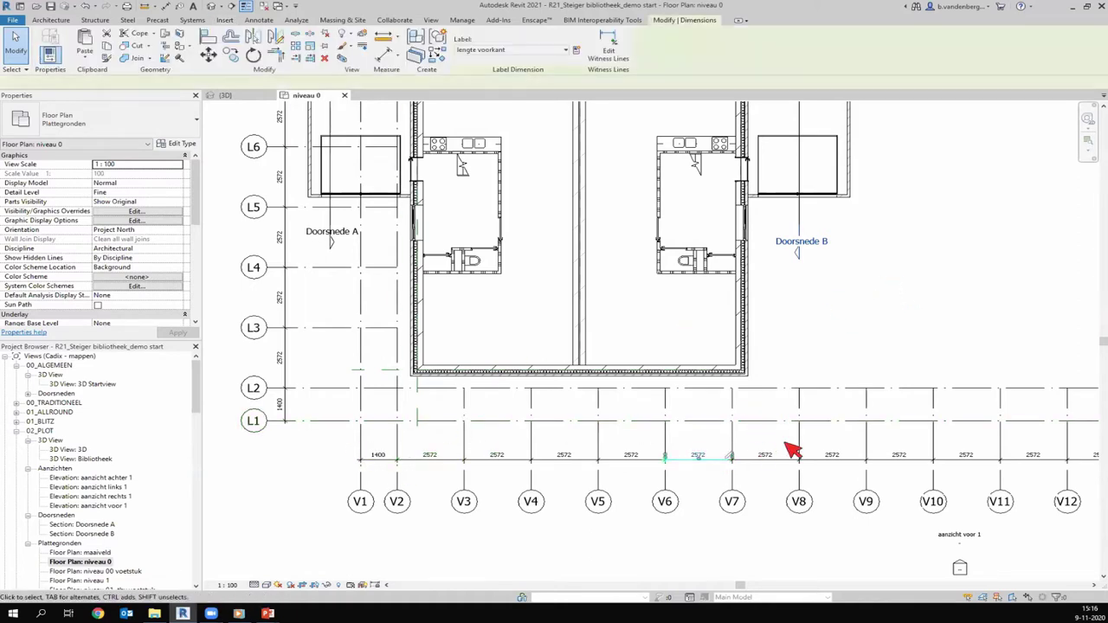
ctrl+click(892, 458)
ctrl+click(830, 456)
click(482, 52)
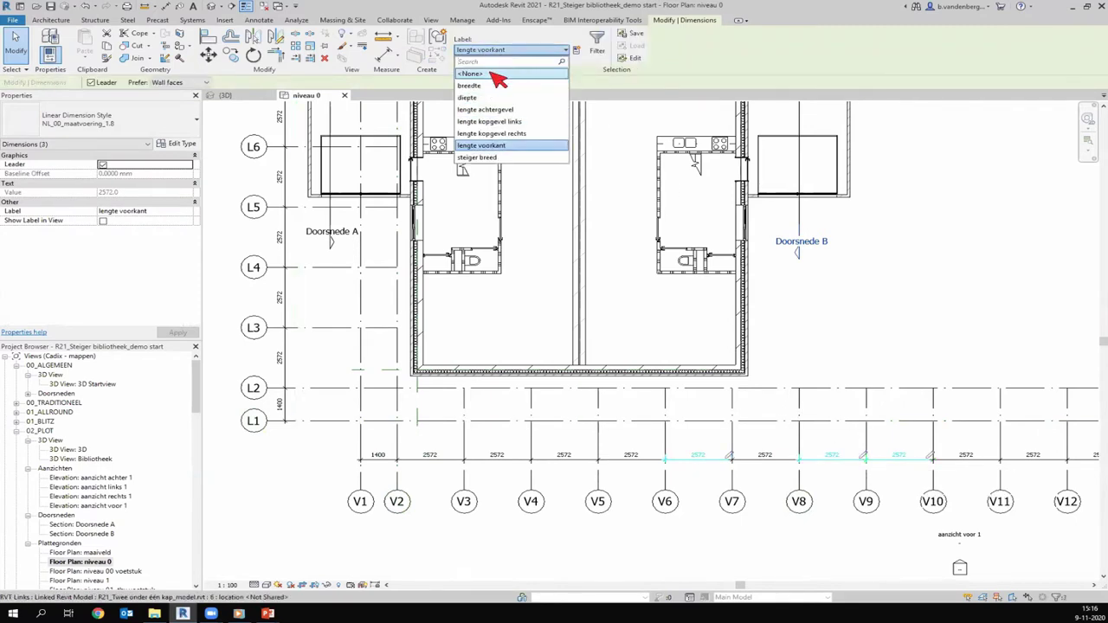
click(498, 74)
click(940, 280)
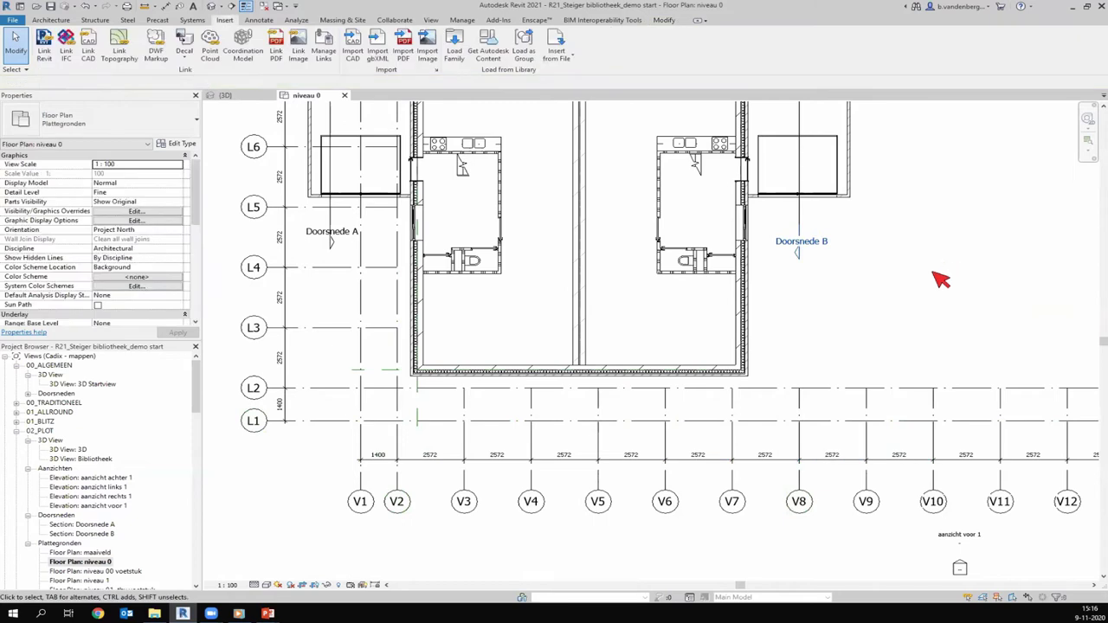
click(767, 456)
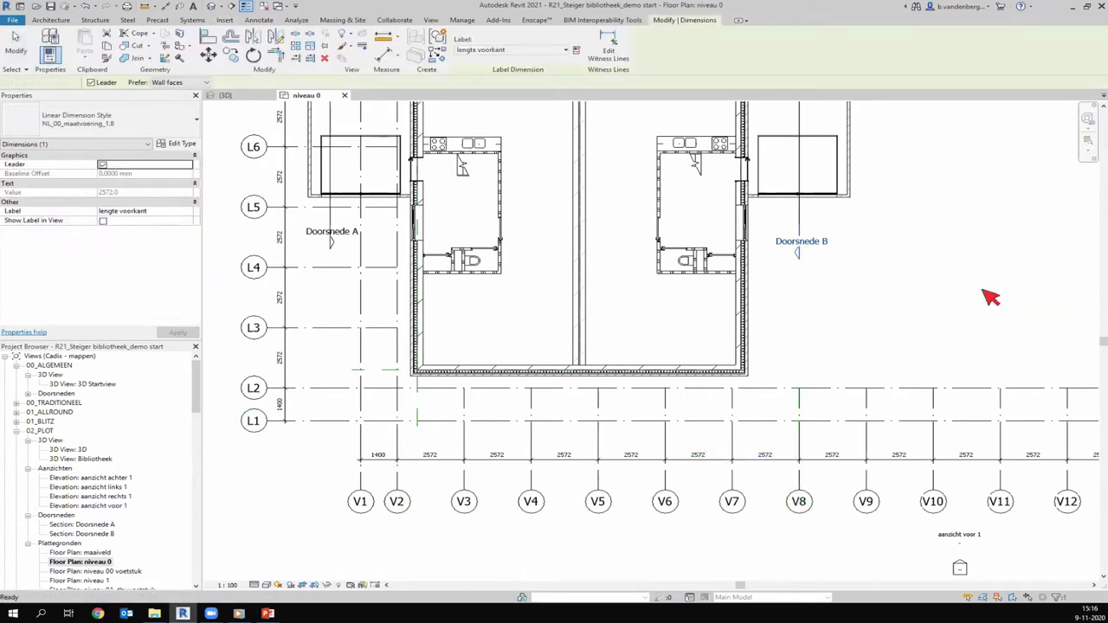
key(ctrl+z)
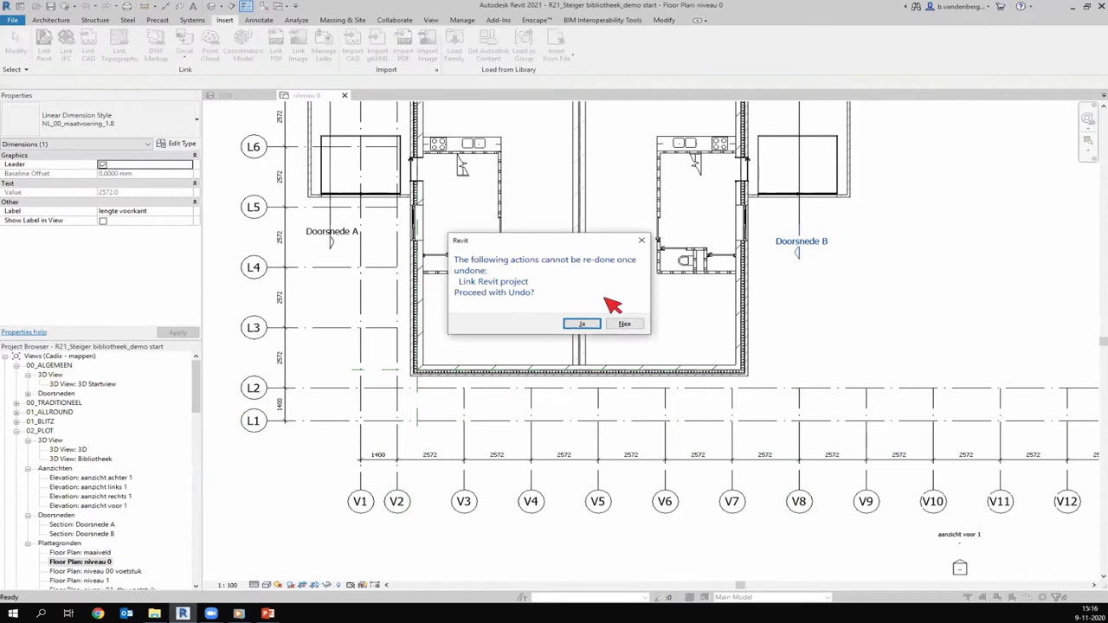
click(642, 240)
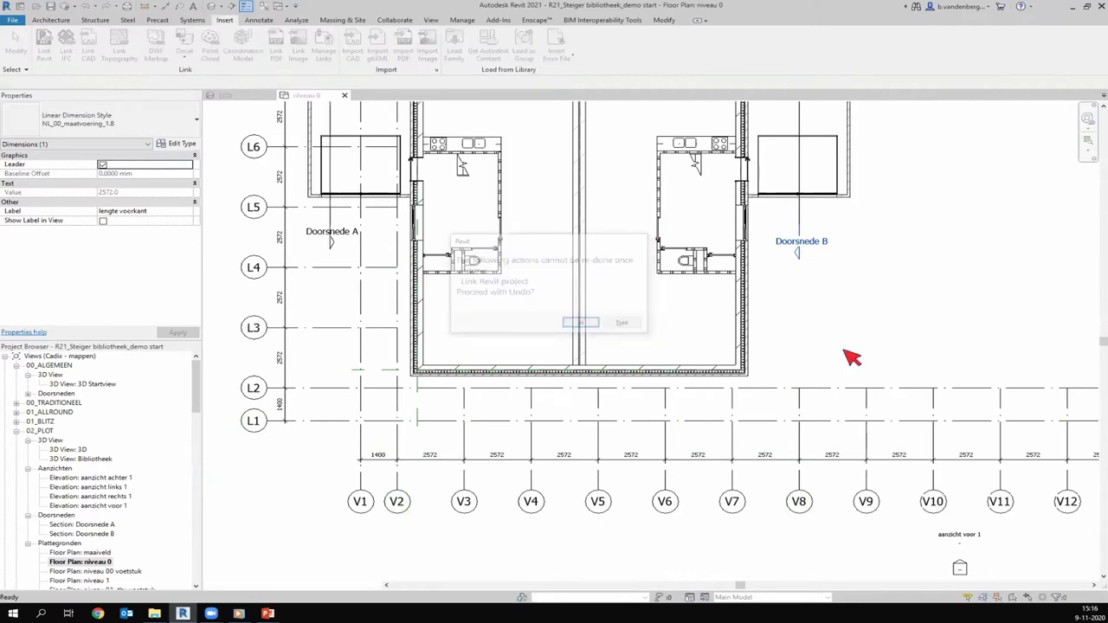
click(779, 456)
ctrl+click(913, 460)
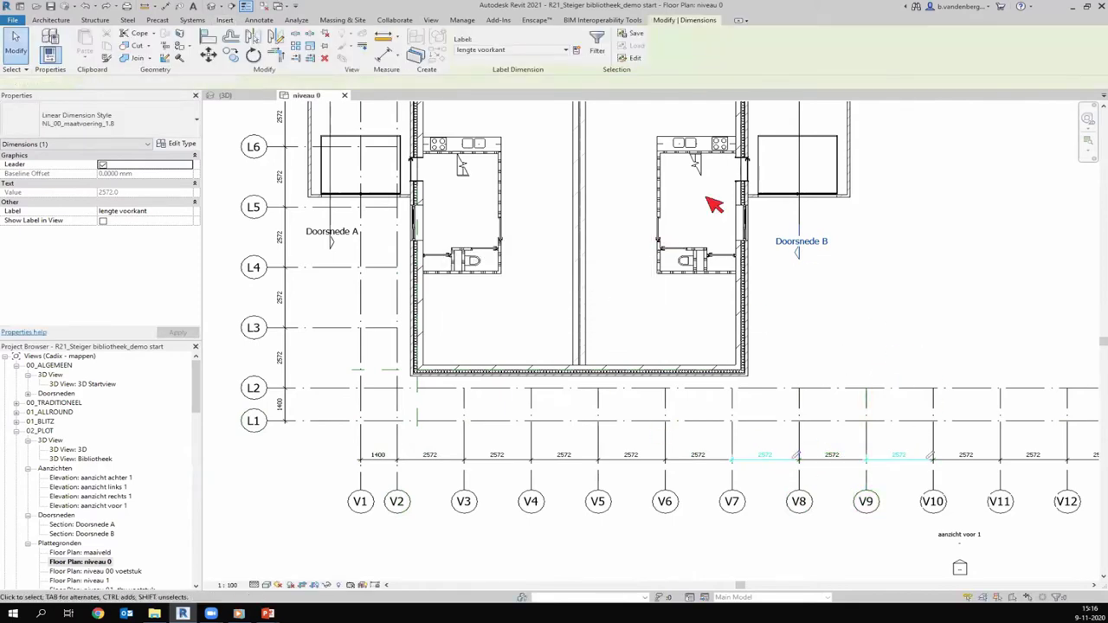
click(492, 50)
key(Escape)
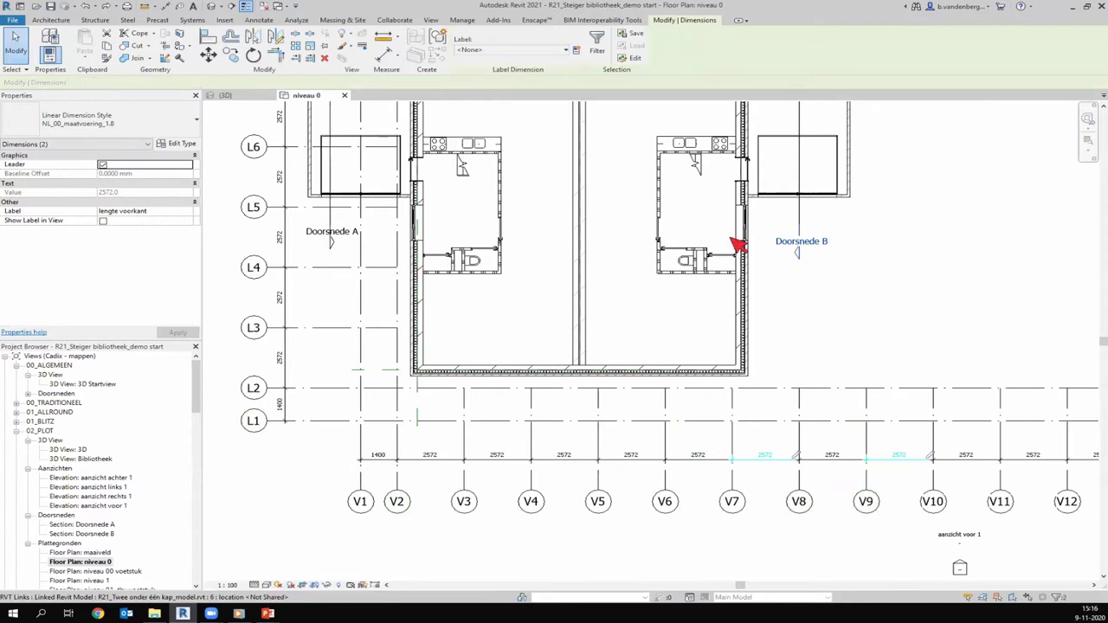
click(1019, 302)
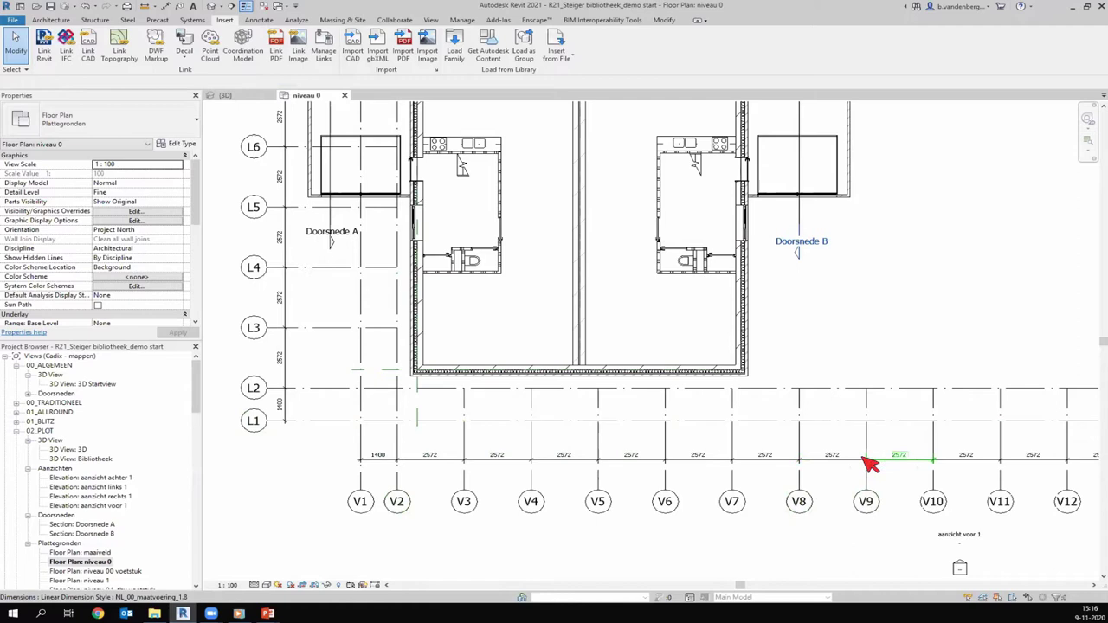
Label the V8–V9 dimension 'steiger breed', making the spacing 1400
click(833, 462)
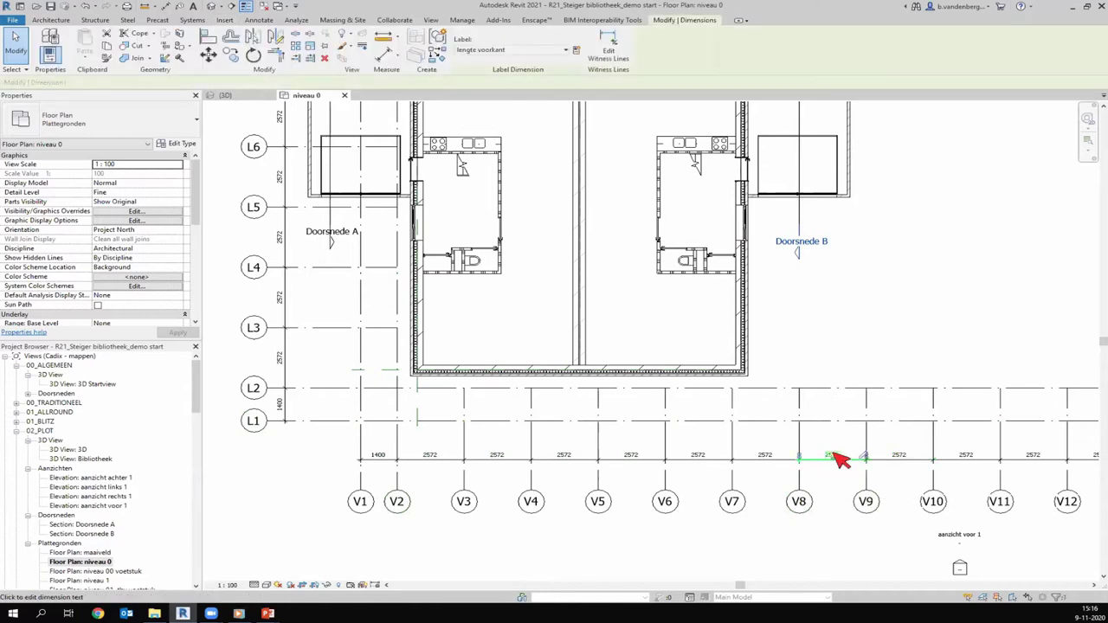
click(511, 52)
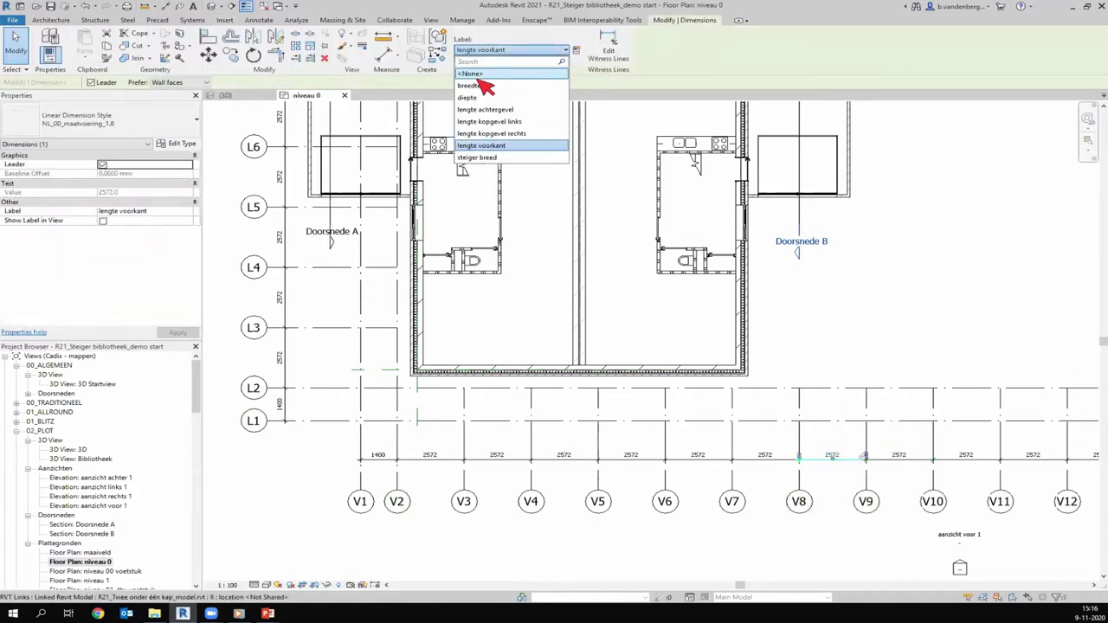
click(489, 157)
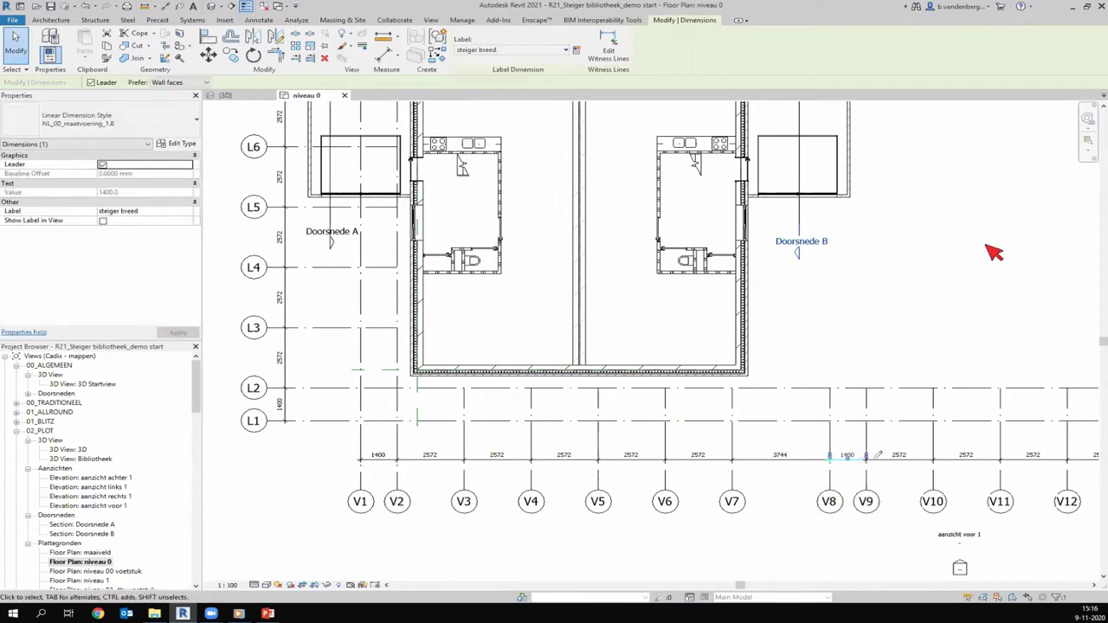
click(778, 405)
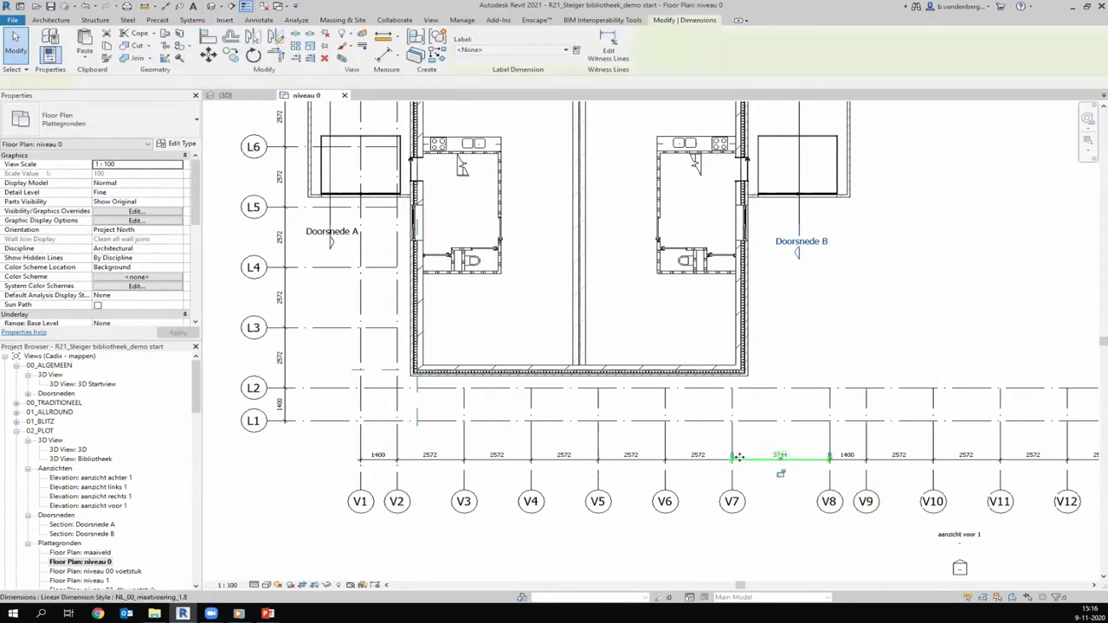
Attach the V7–V8 dimension to the wall corner and place grid V8 500 from V7
drag(739, 456, 755, 372)
click(779, 370)
click(833, 445)
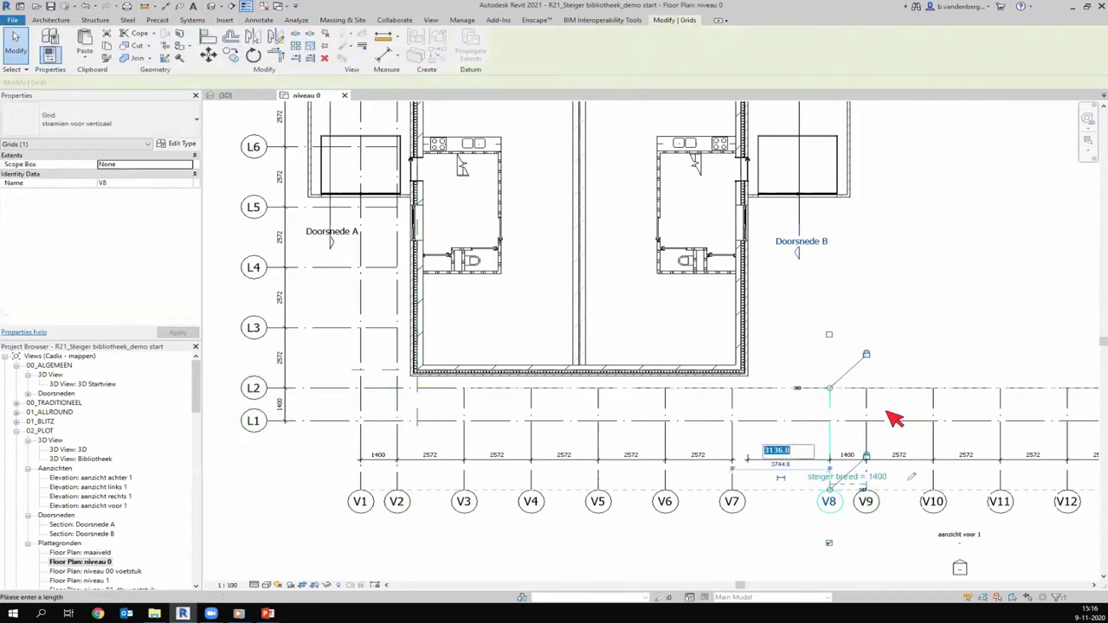
key(Return)
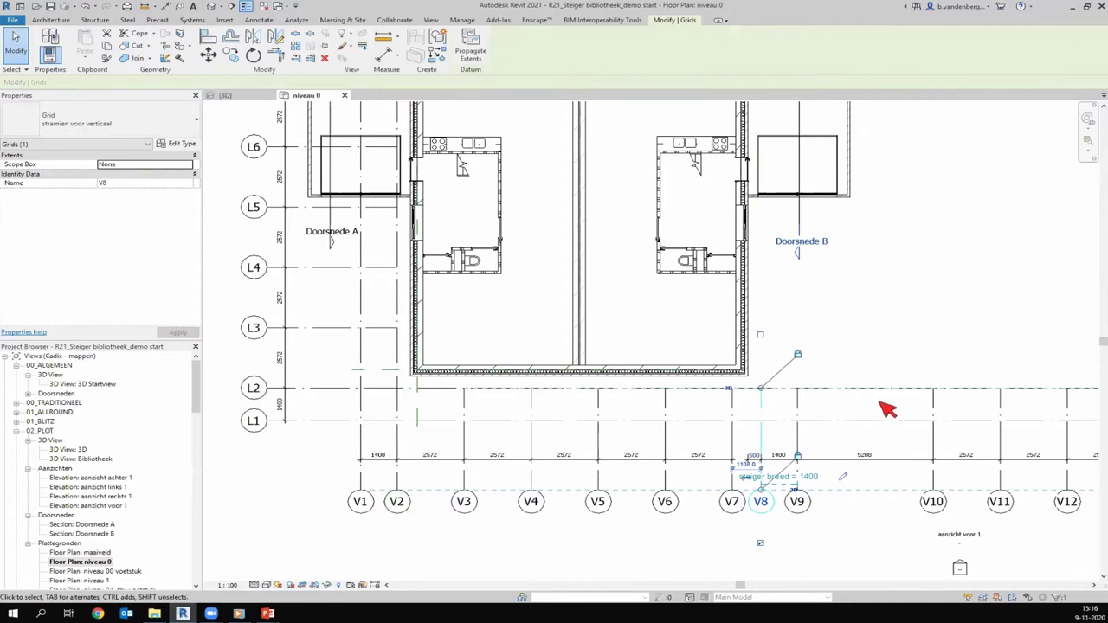
key(Escape)
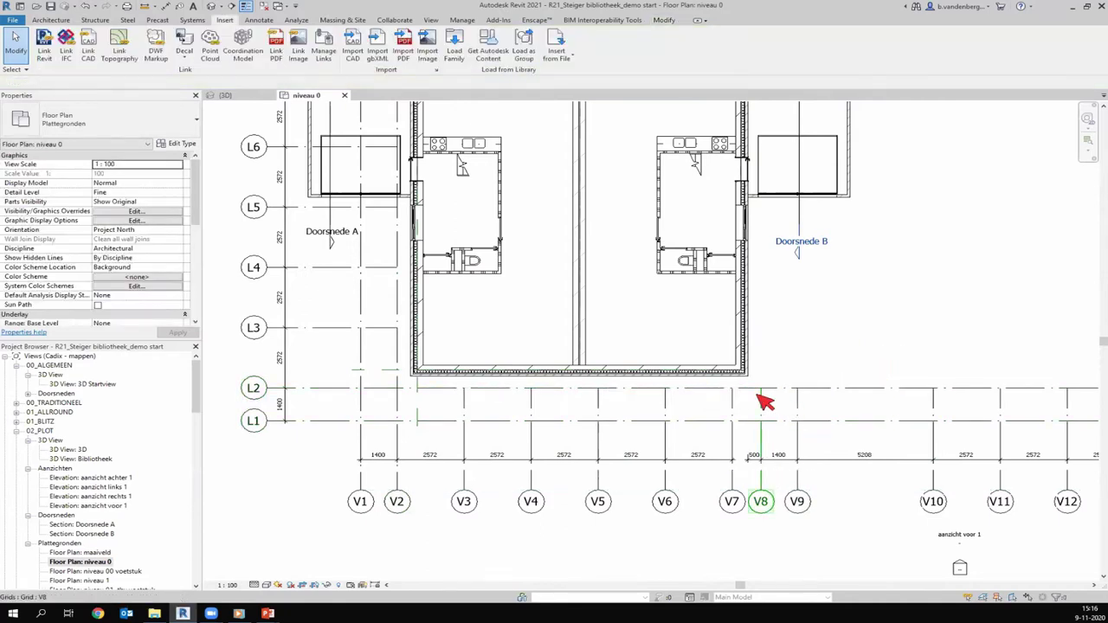
Extend grids V8 and V9 upward past the house
click(759, 396)
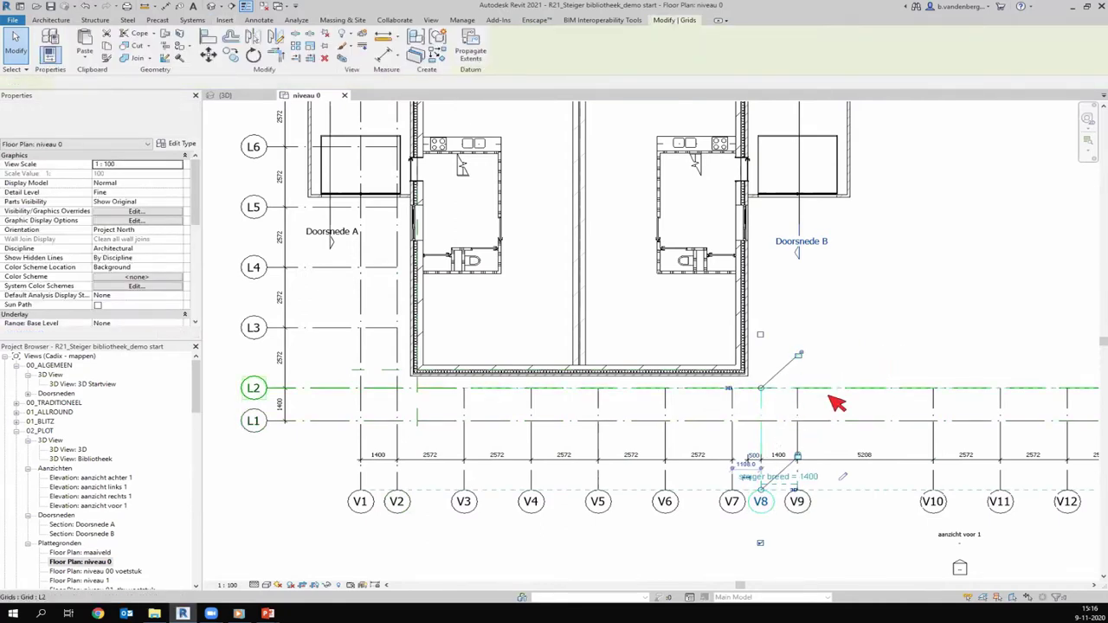
scroll(836, 402, down, 2)
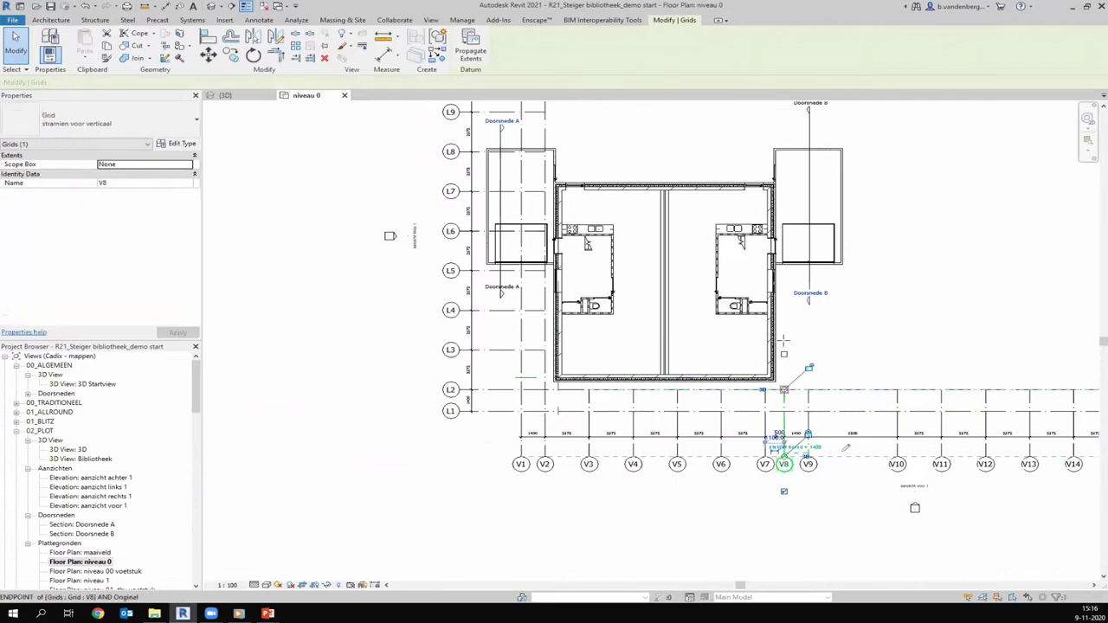
drag(783, 342, 784, 158)
click(848, 356)
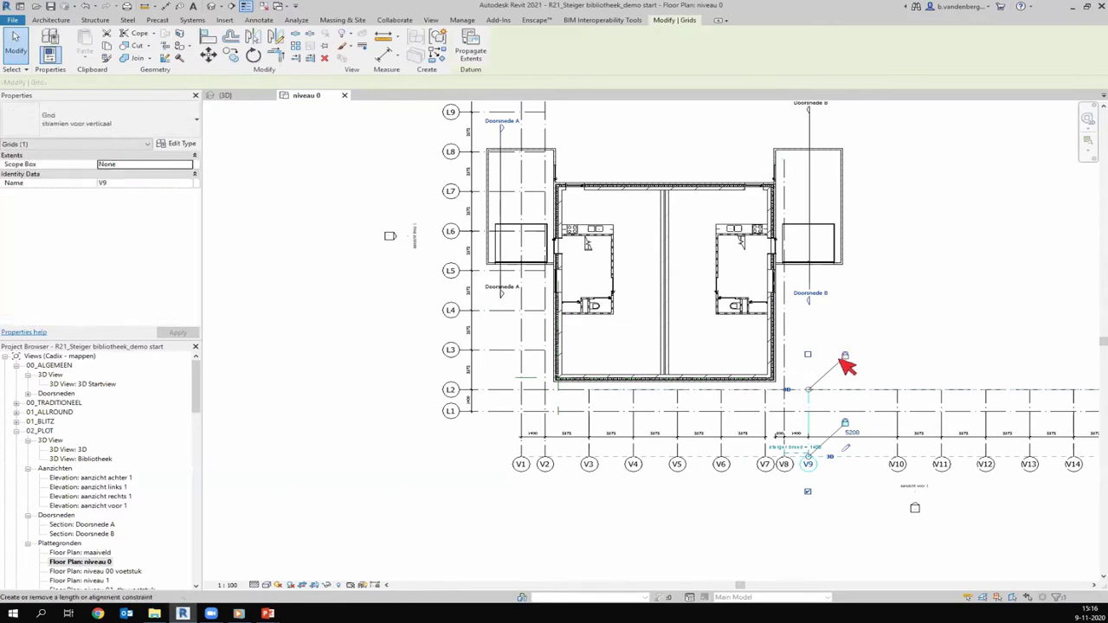
drag(811, 390, 813, 336)
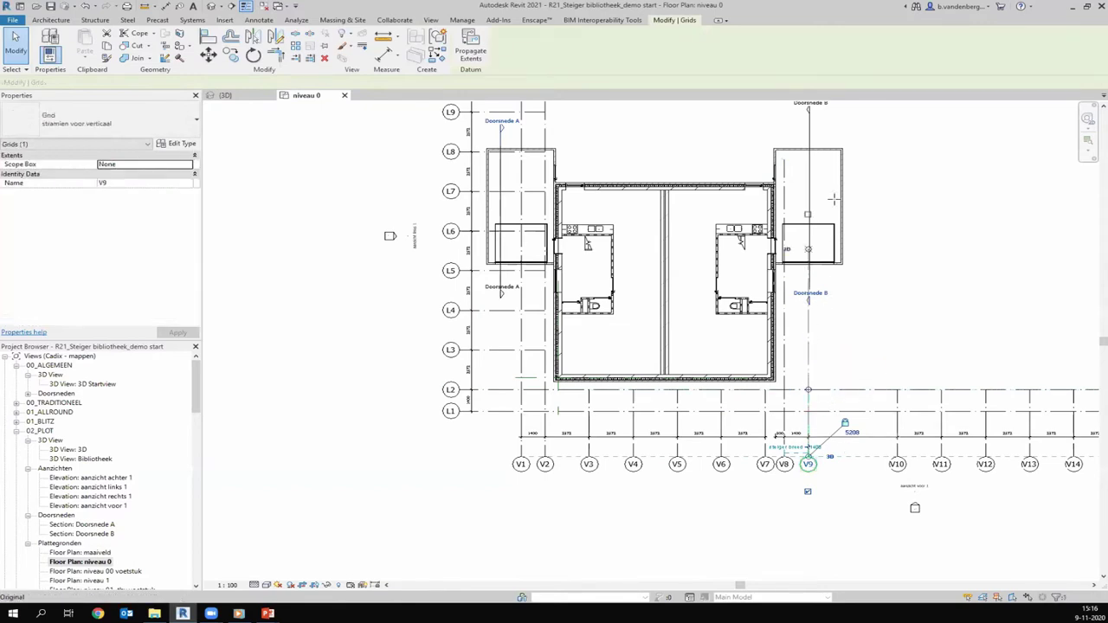
click(962, 168)
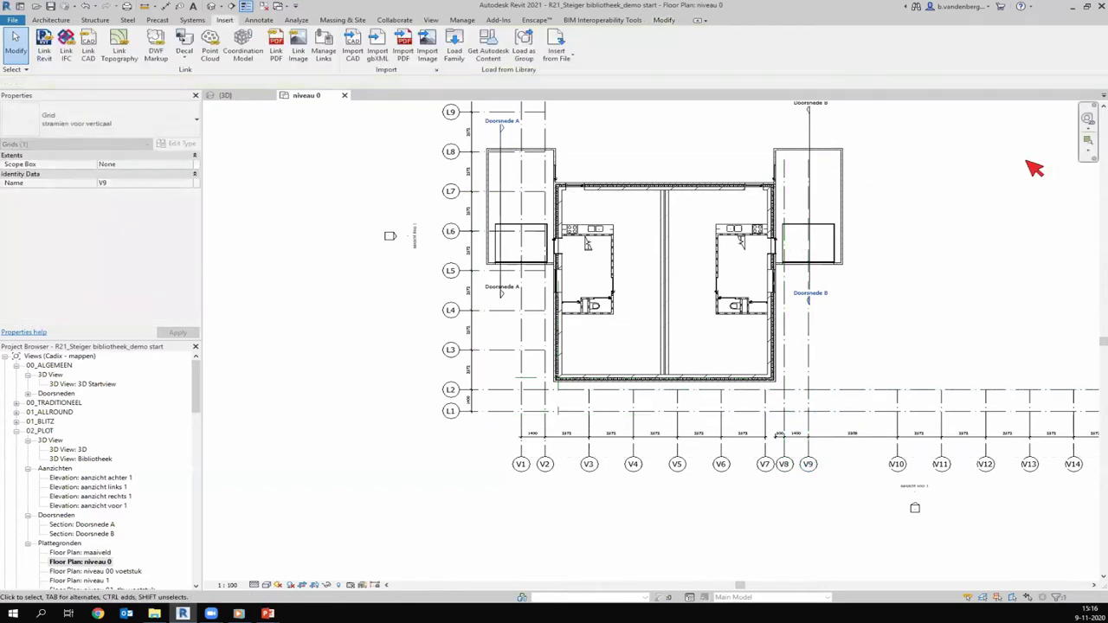
click(810, 139)
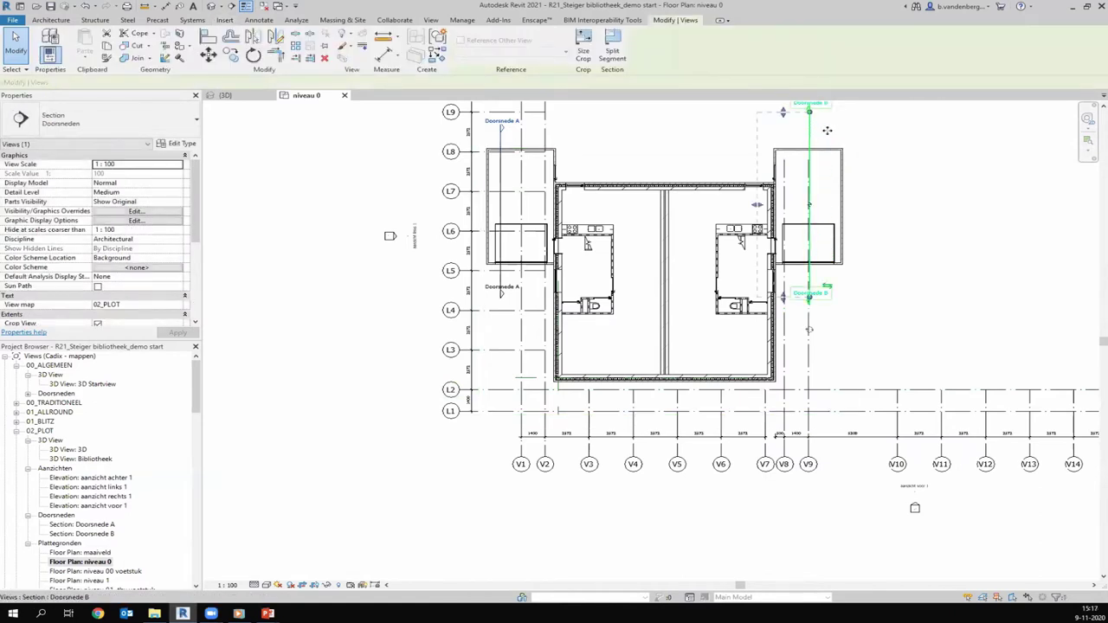
click(903, 154)
Crossing-select and delete the bottom grids from V10 onward, along with their dimensions
scroll(495, 349, down, 2)
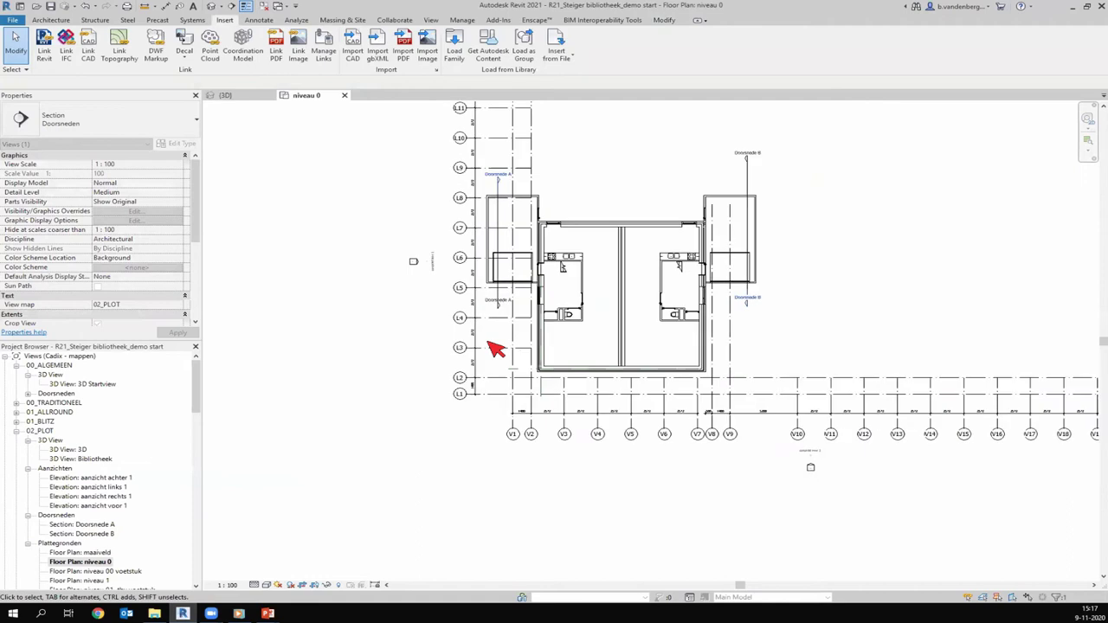
scroll(495, 349, down, 2)
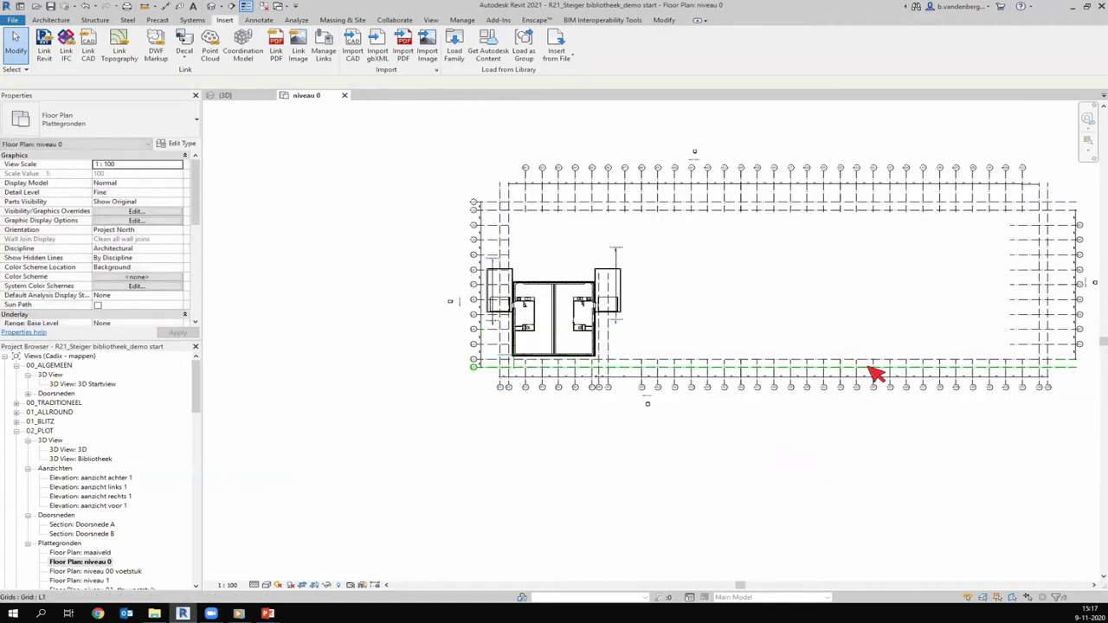
click(1087, 375)
click(1077, 391)
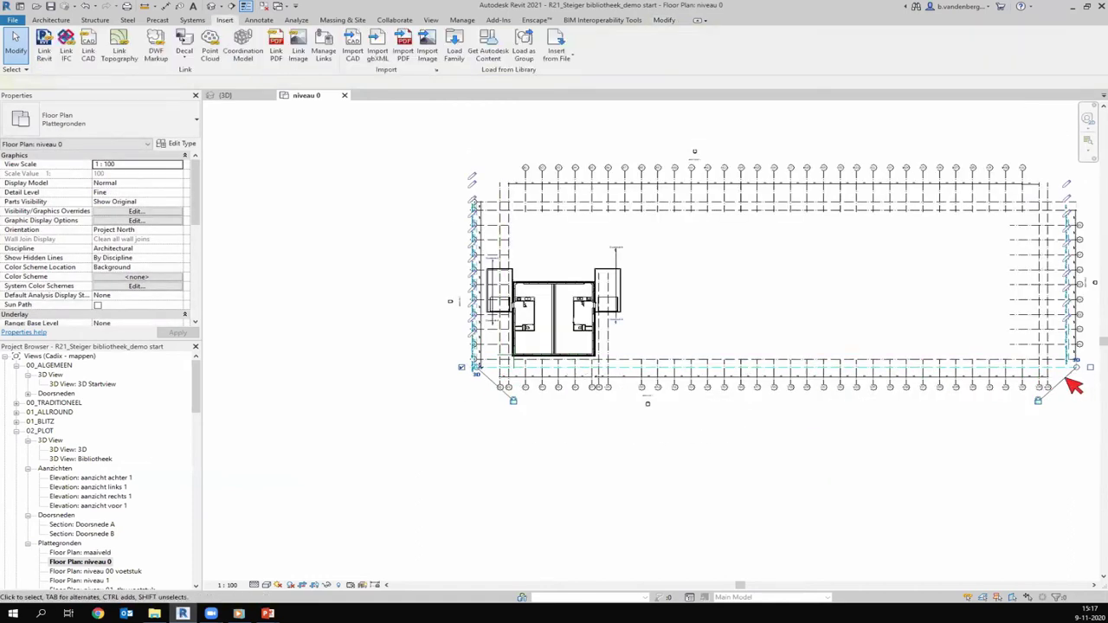
click(1006, 379)
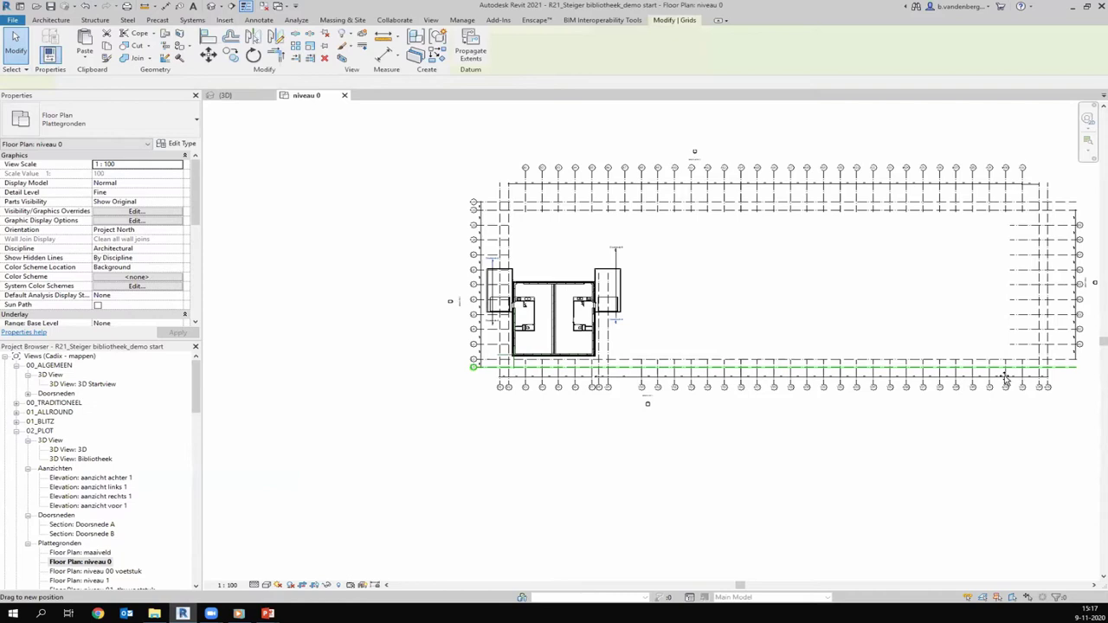
click(1063, 374)
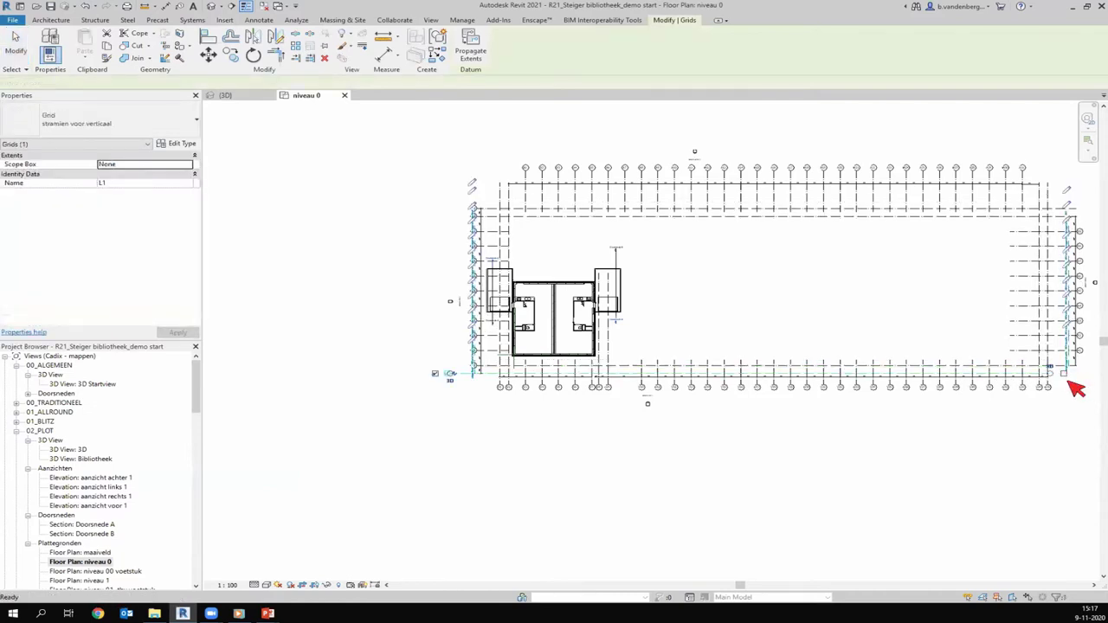
click(1076, 389)
scroll(1081, 385, up, 4)
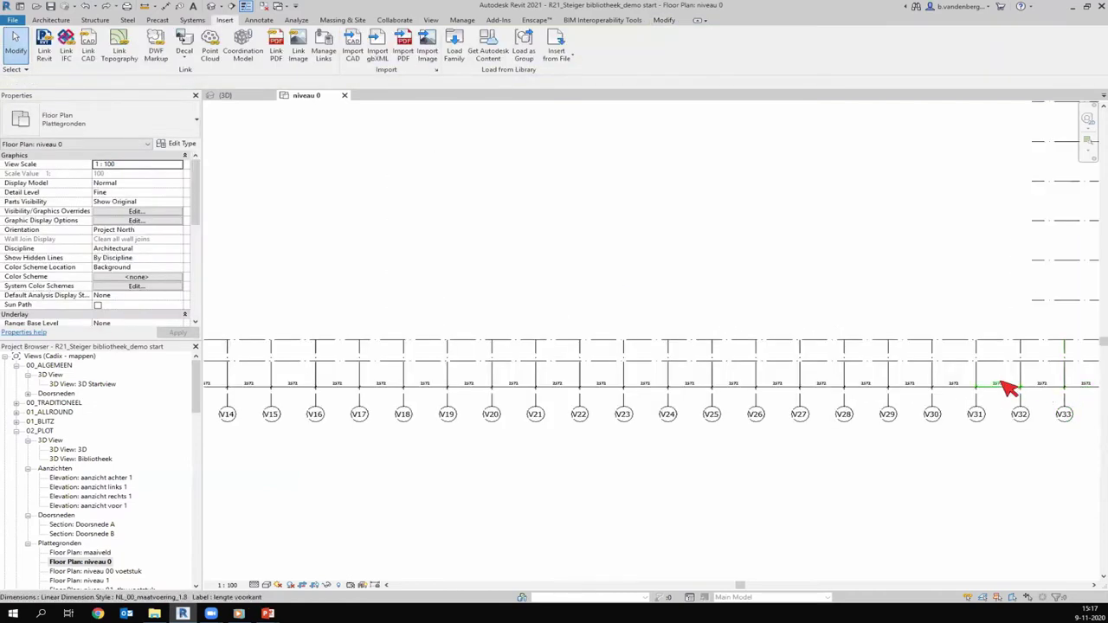
scroll(1008, 387, down, 3)
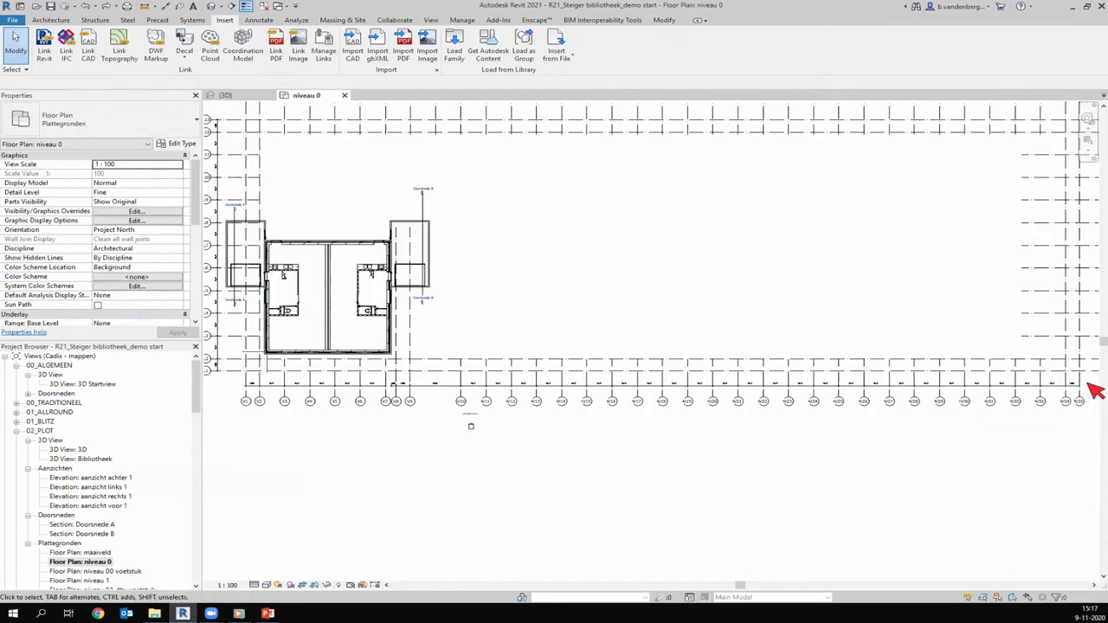
mouse_move(1091, 381)
mouse_down()
mouse_move(456, 393)
mouse_move(460, 407)
mouse_up()
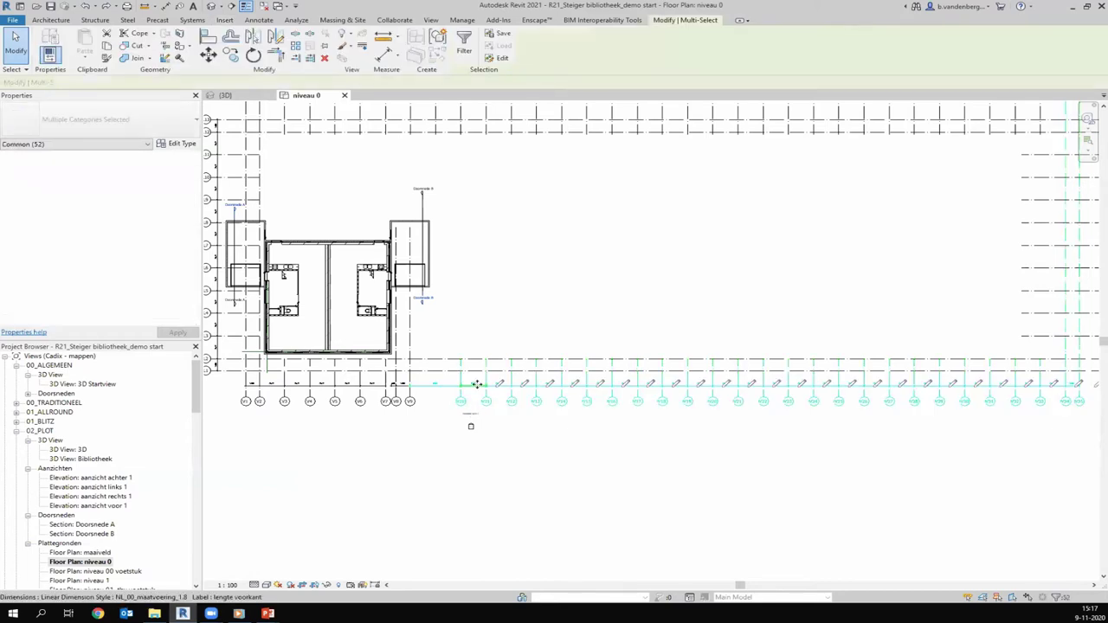
key(Delete)
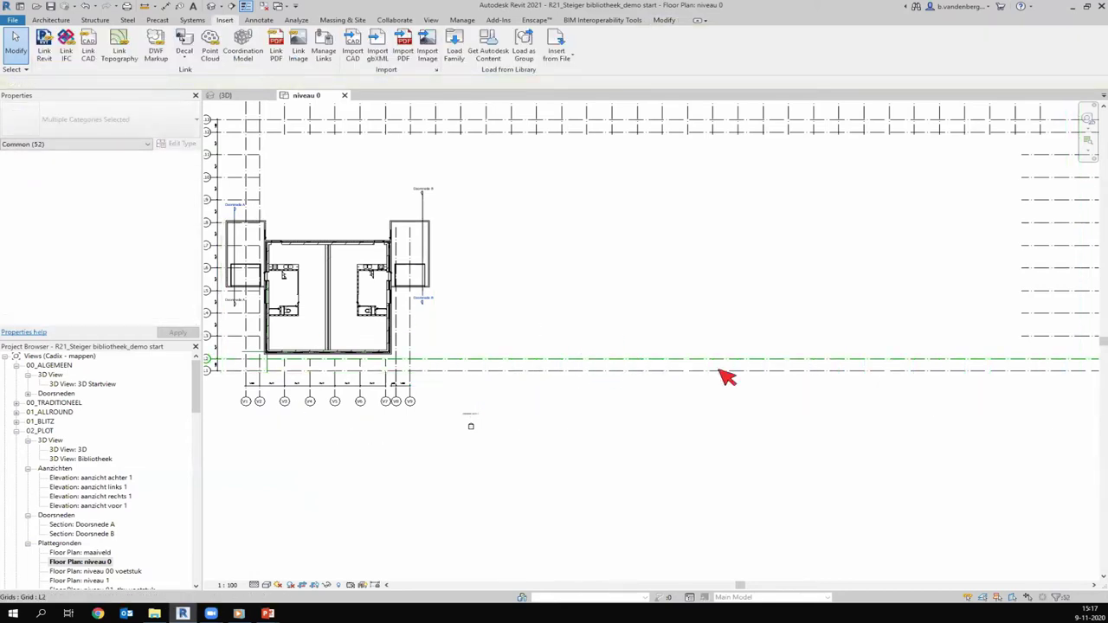
scroll(816, 349, down, 2)
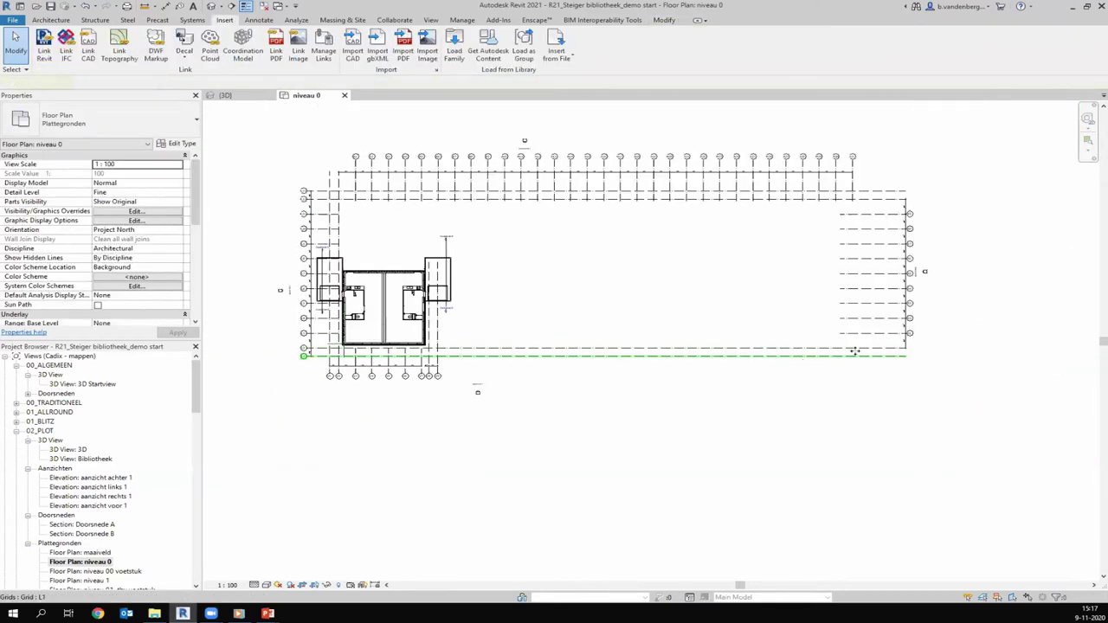
Pull the right ends of grids L1 and L2 back so they stop near the house
click(922, 364)
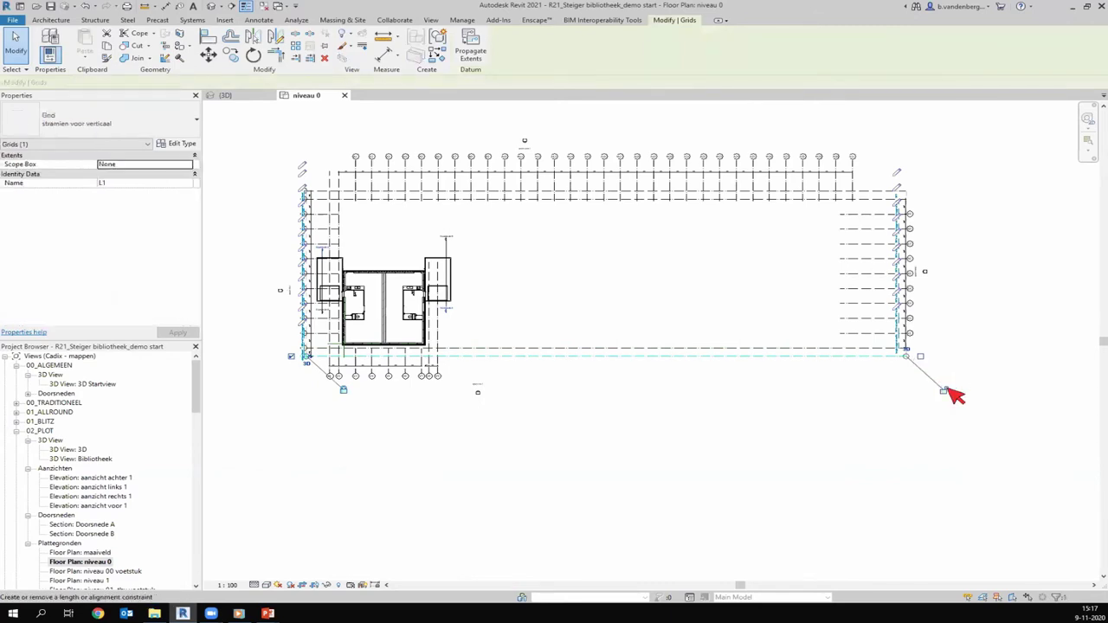
drag(910, 359, 848, 359)
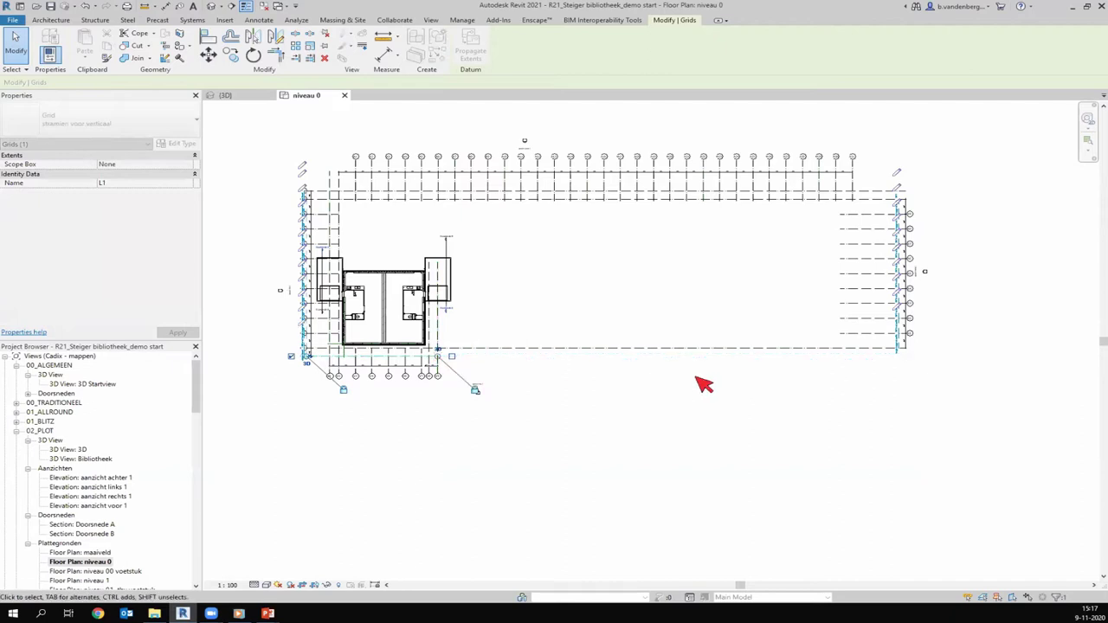
click(699, 384)
click(896, 348)
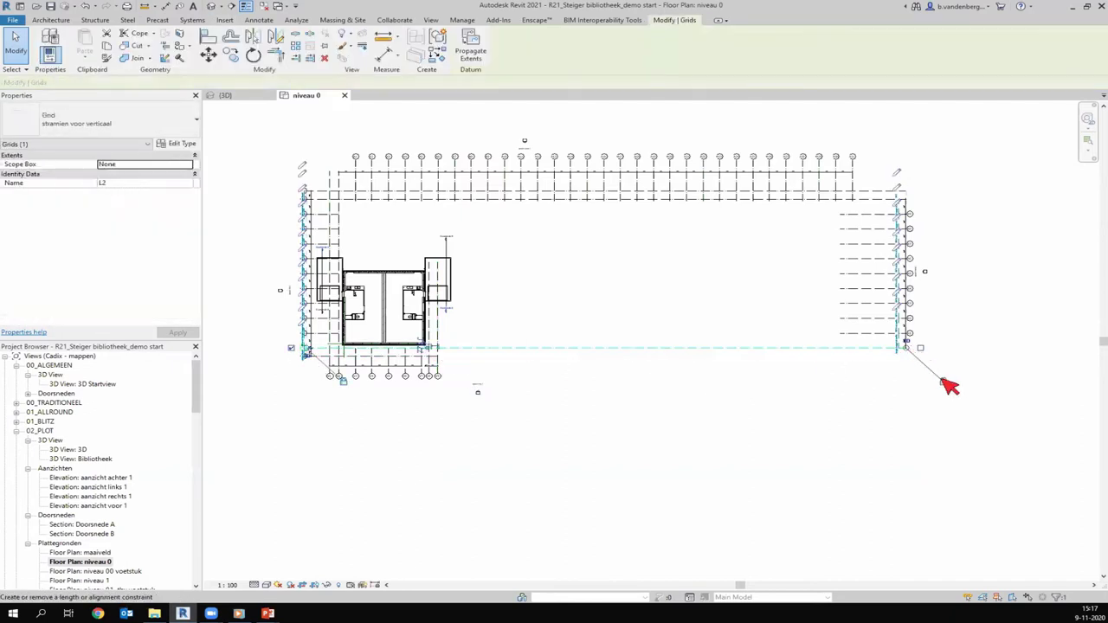
drag(757, 353, 463, 354)
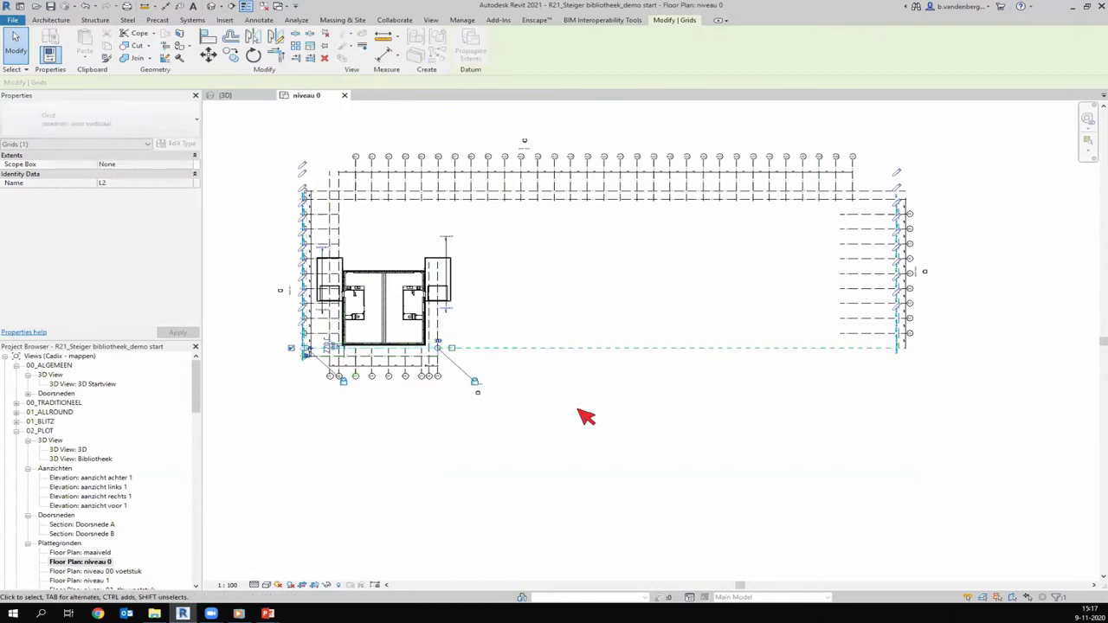
click(816, 388)
scroll(445, 359, up, 3)
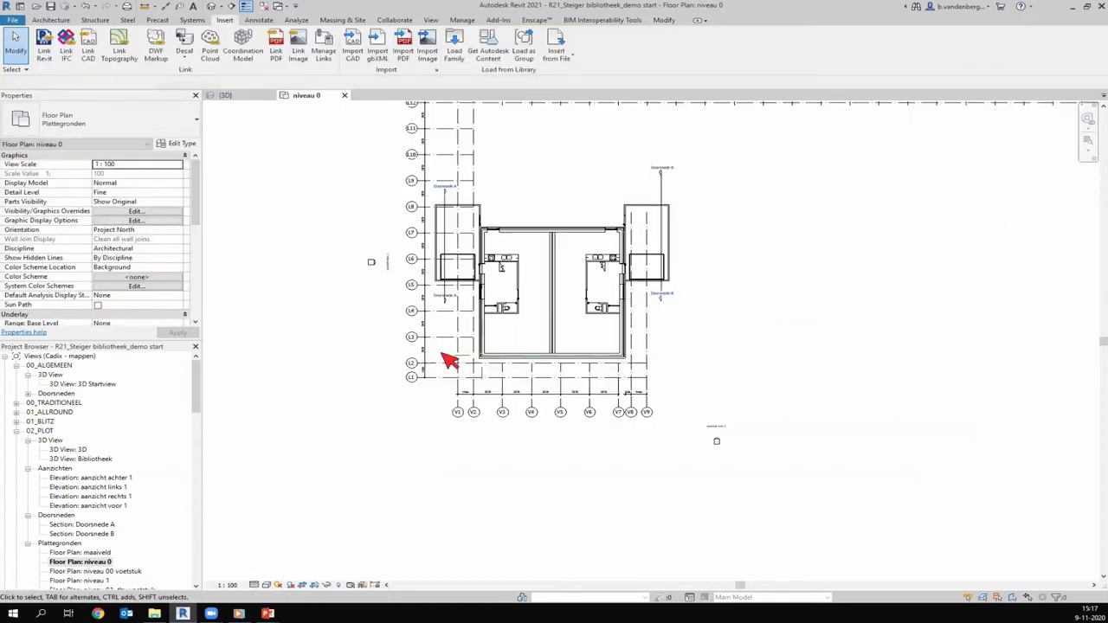
scroll(436, 334, up, 2)
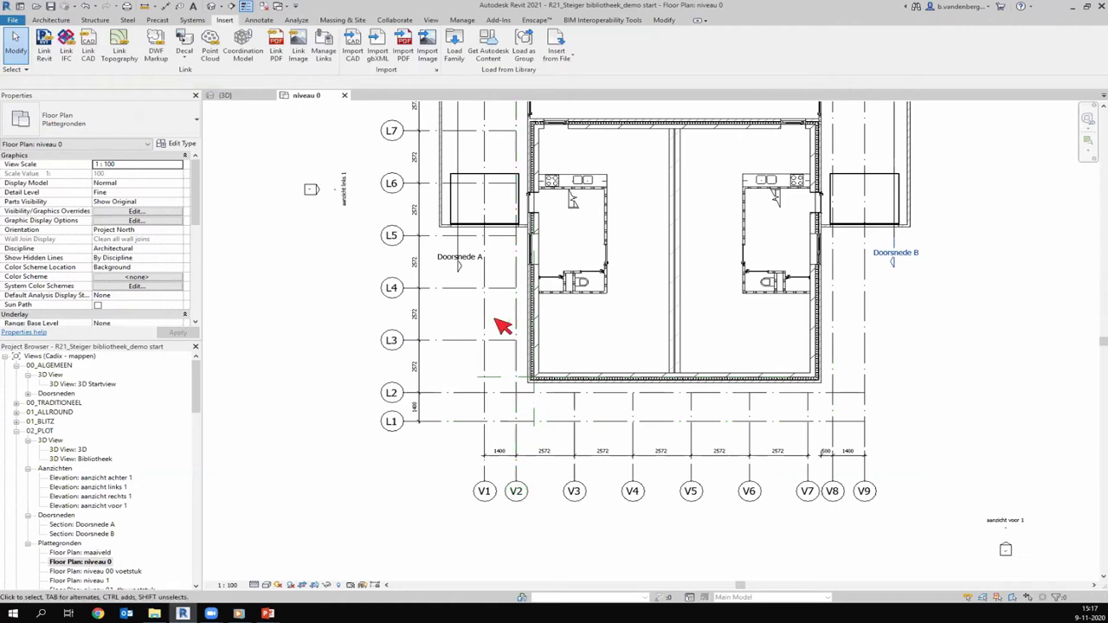
scroll(485, 433, down, 1)
scroll(417, 151, down, 1)
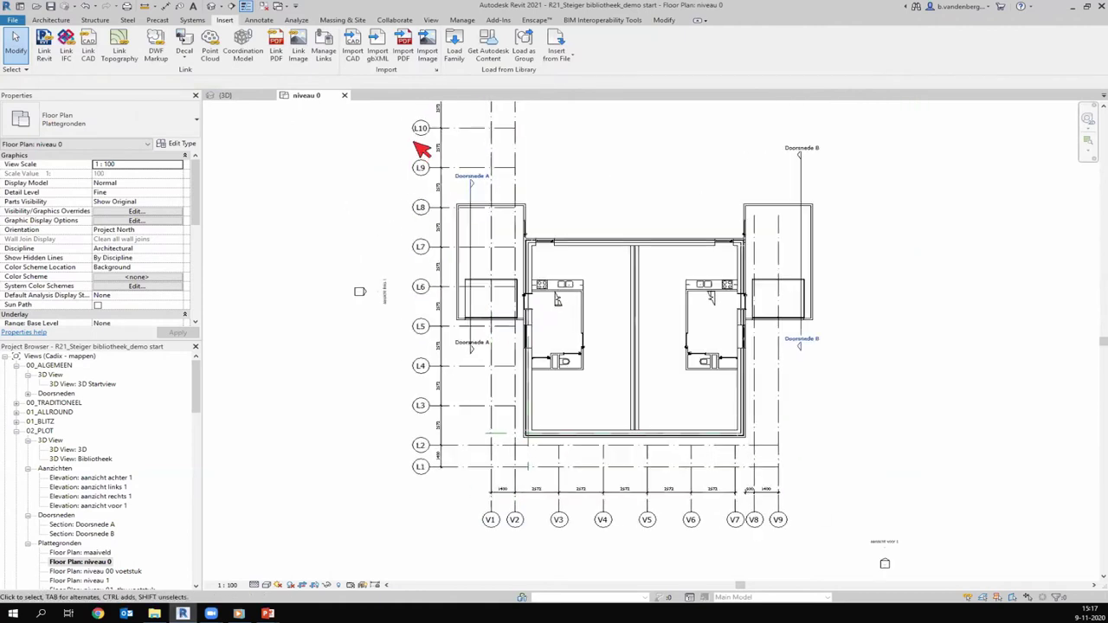
scroll(421, 148, up, 2)
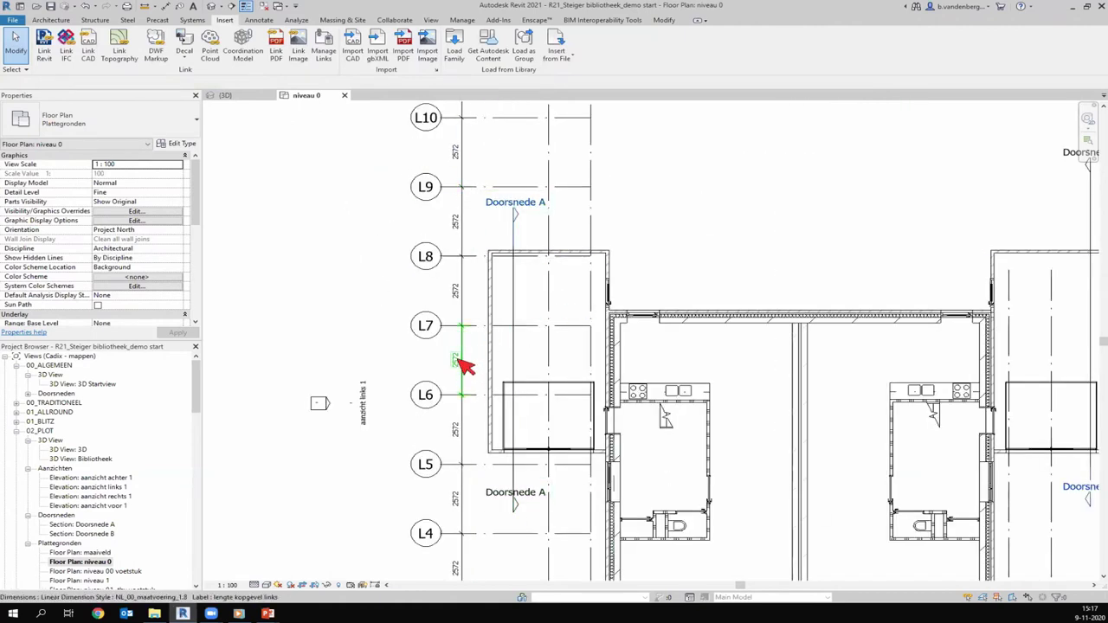
scroll(459, 372, down, 1)
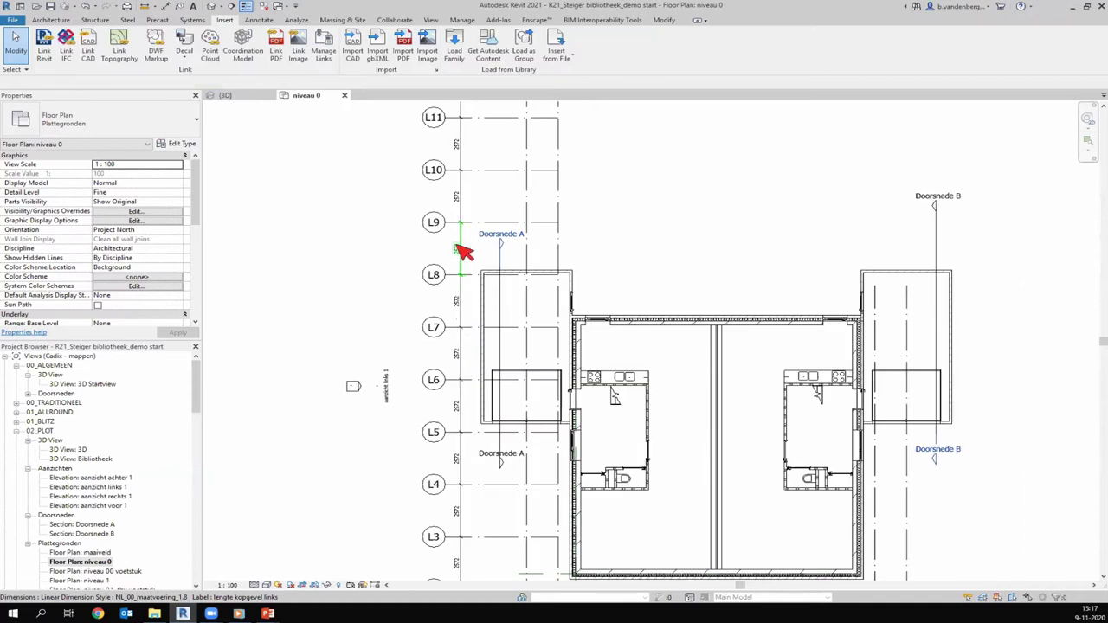
Label the L8–L9 dimension 'steiger breed', moving L9 to 1400 from L8
click(461, 301)
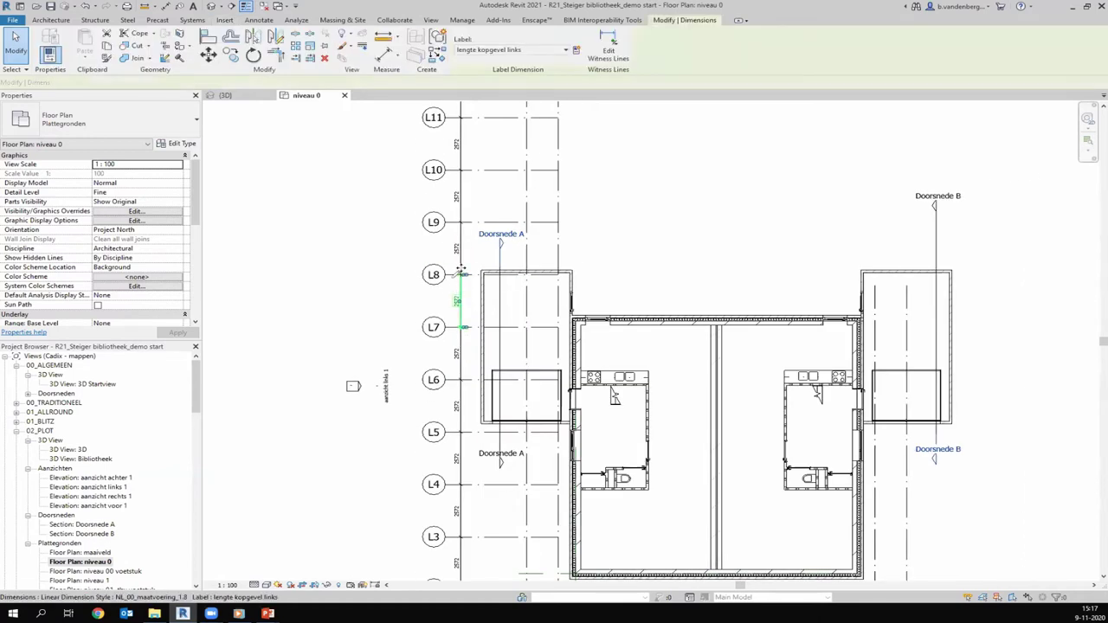
ctrl+click(458, 200)
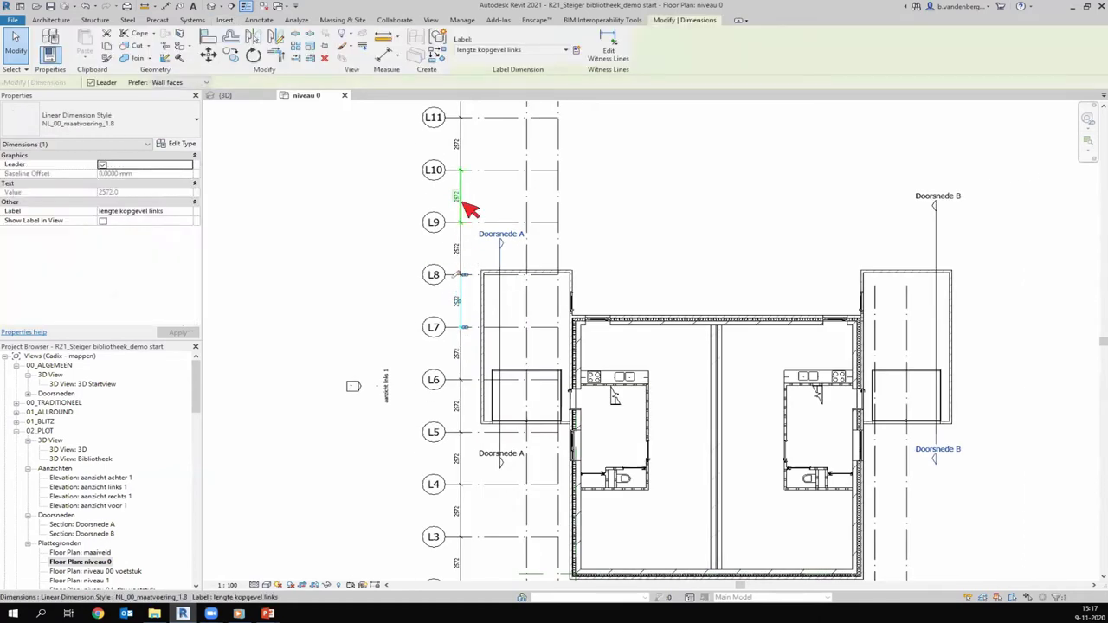
click(532, 48)
click(309, 247)
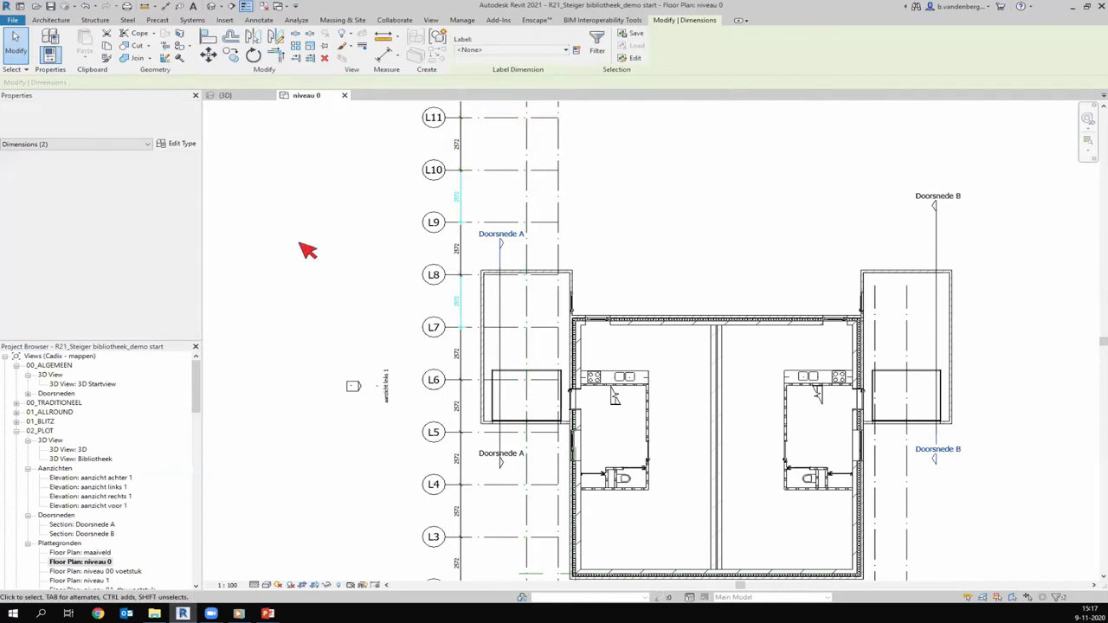
click(462, 249)
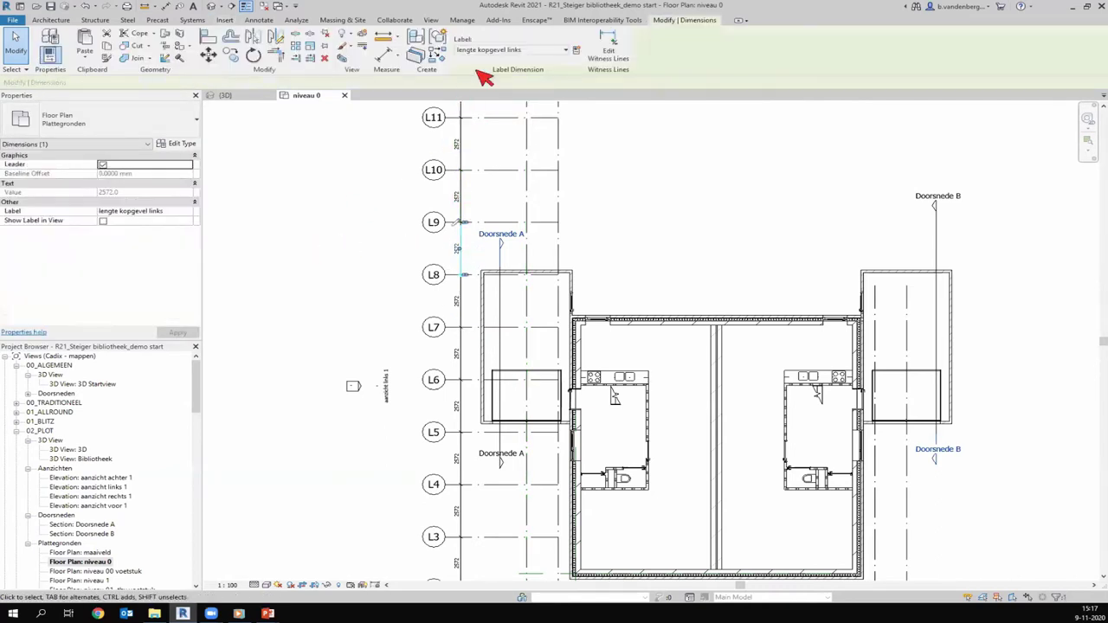
click(520, 49)
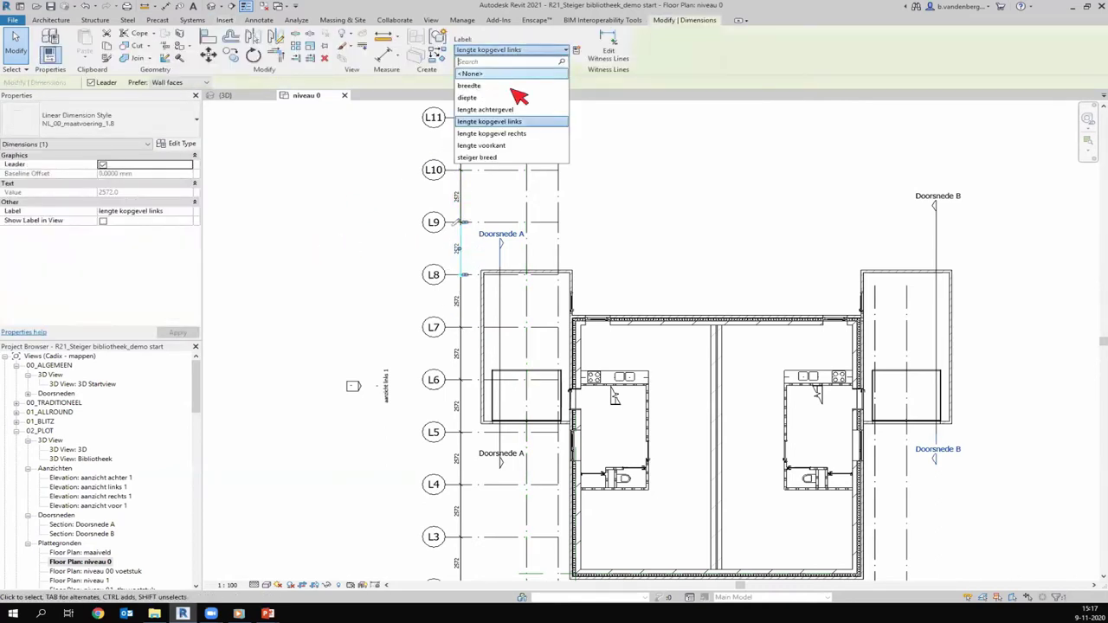
click(490, 149)
click(454, 245)
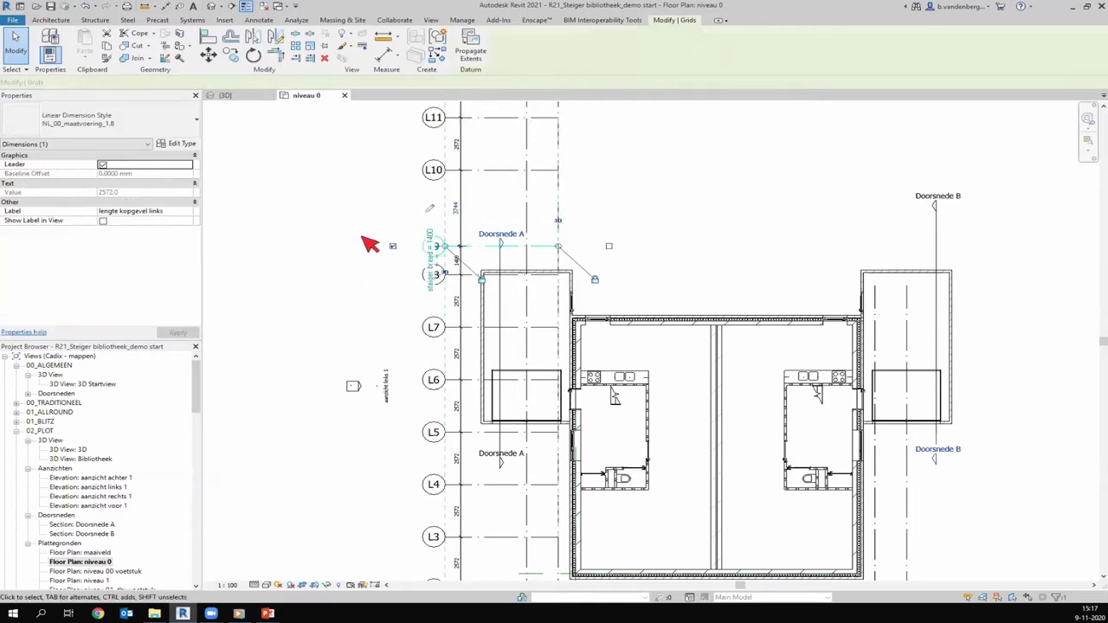
click(385, 333)
click(464, 309)
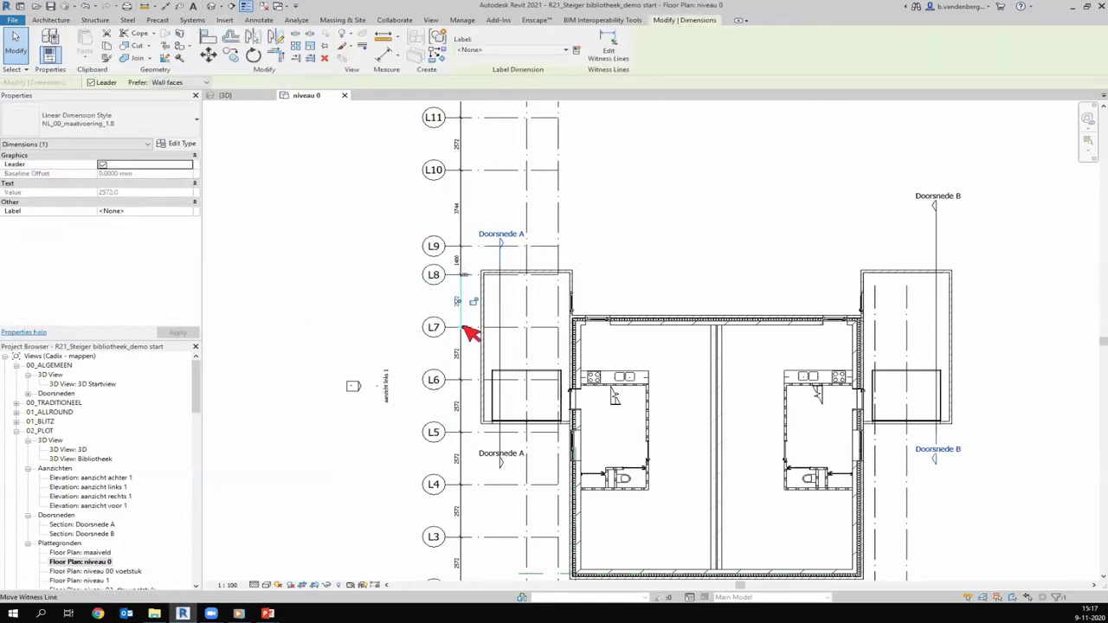
Set grid L8 to a distance of 1993 using its temporary dimension
click(309, 299)
click(448, 277)
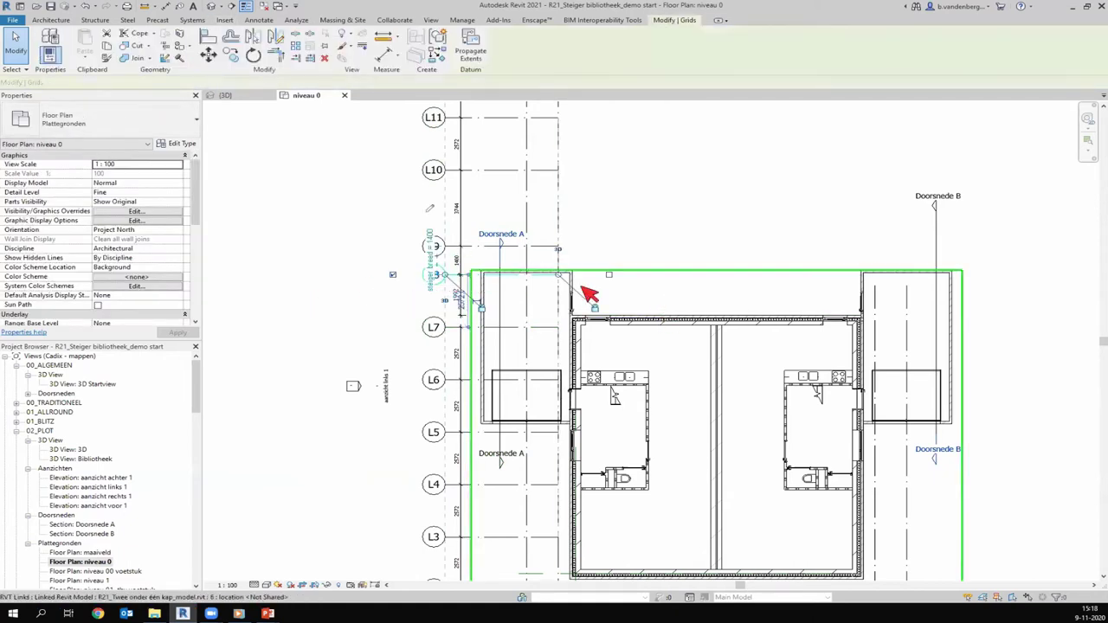
text(1993)
text(500)
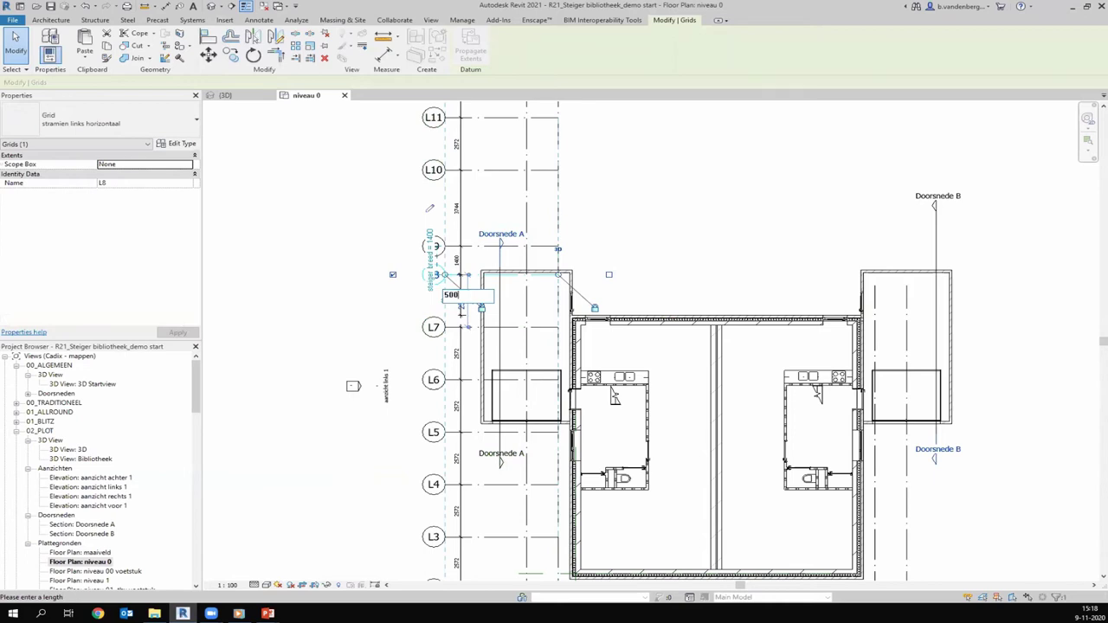
key(Return)
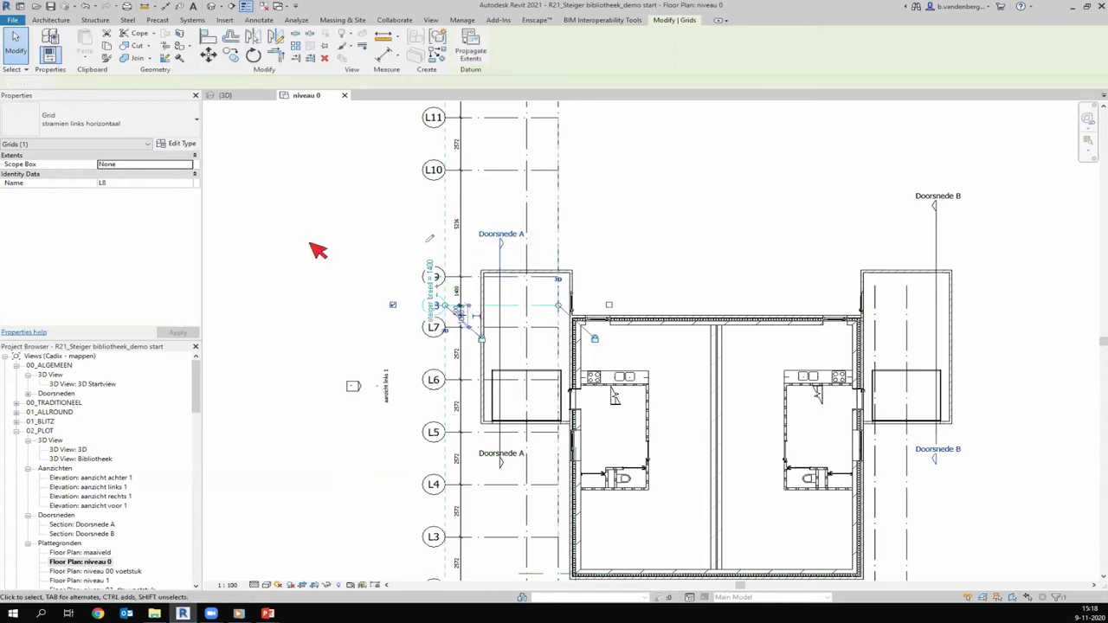
click(316, 247)
Crossing-select and delete the surplus grids L10 to L13
scroll(494, 376, down, 1)
scroll(494, 375, down, 2)
drag(485, 143, 441, 249)
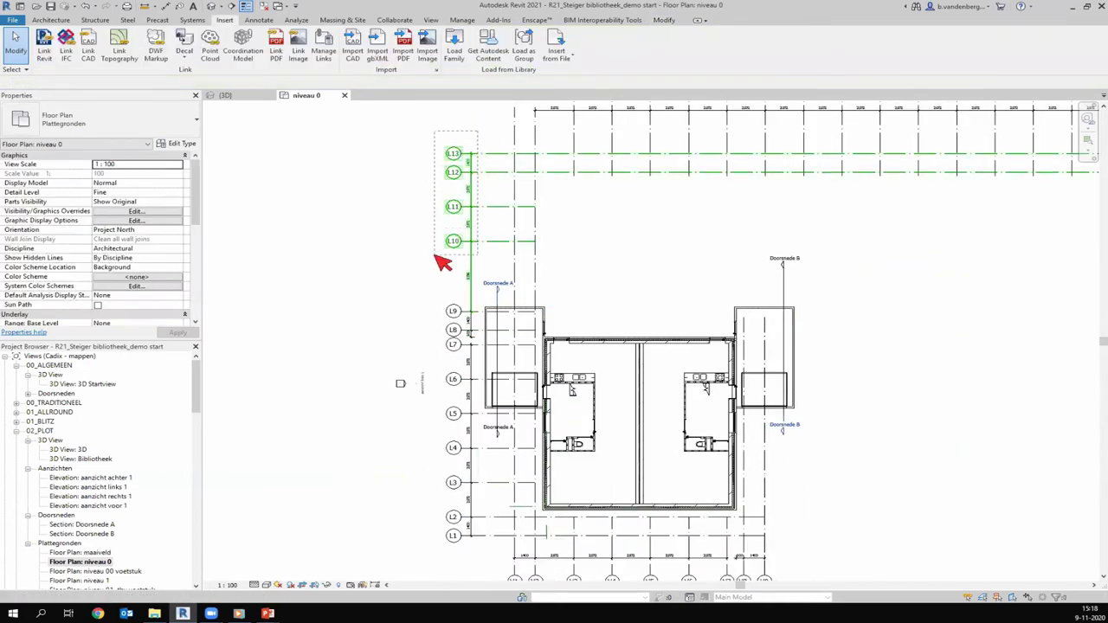
key(Delete)
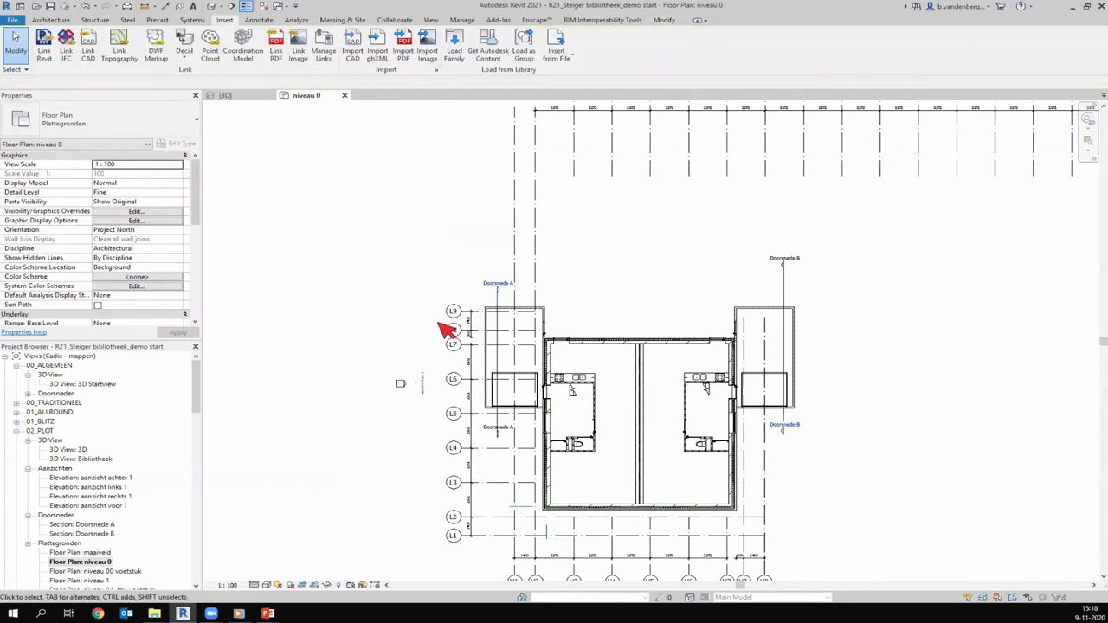
Extend grid L9 right to the house's right wing and inspect grids V9 and L8
scroll(444, 329, up, 2)
click(454, 308)
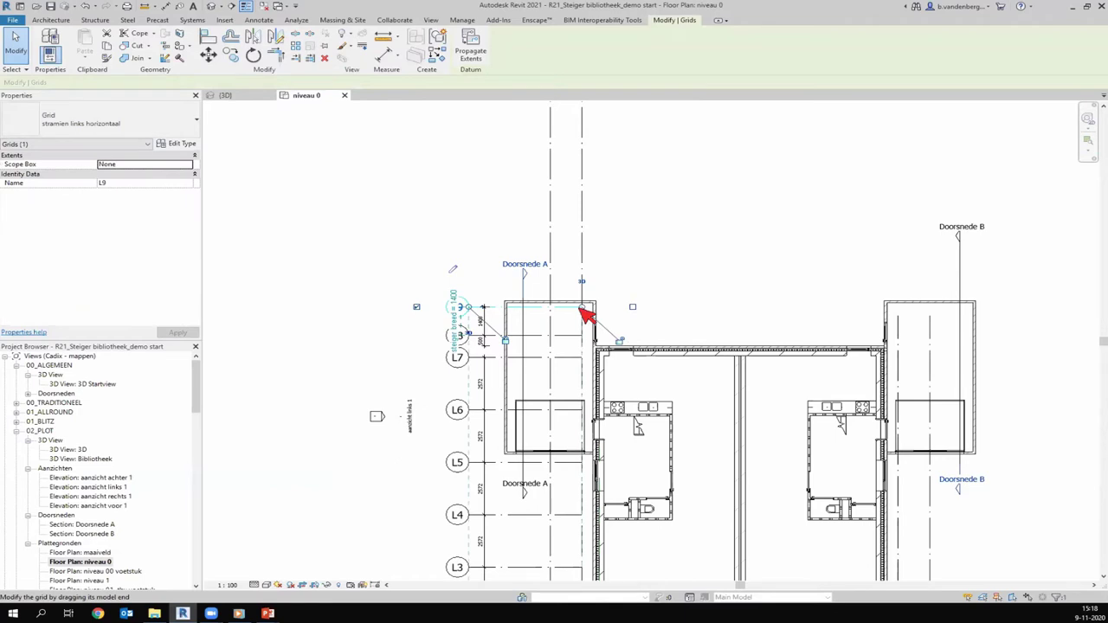
drag(581, 307, 606, 308)
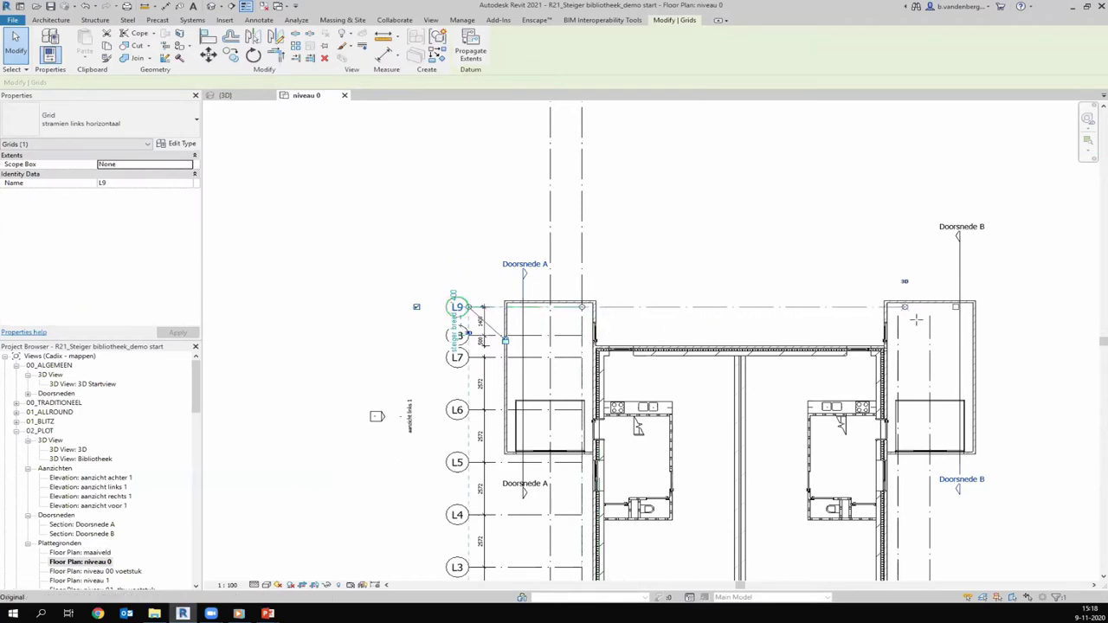
key(Escape)
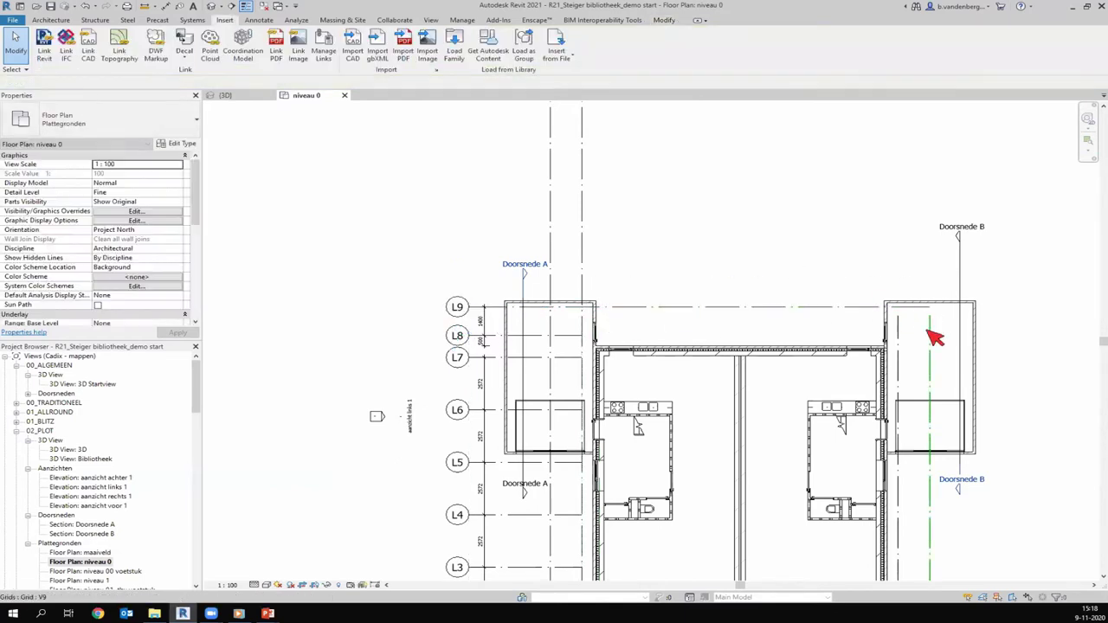
click(930, 332)
click(840, 199)
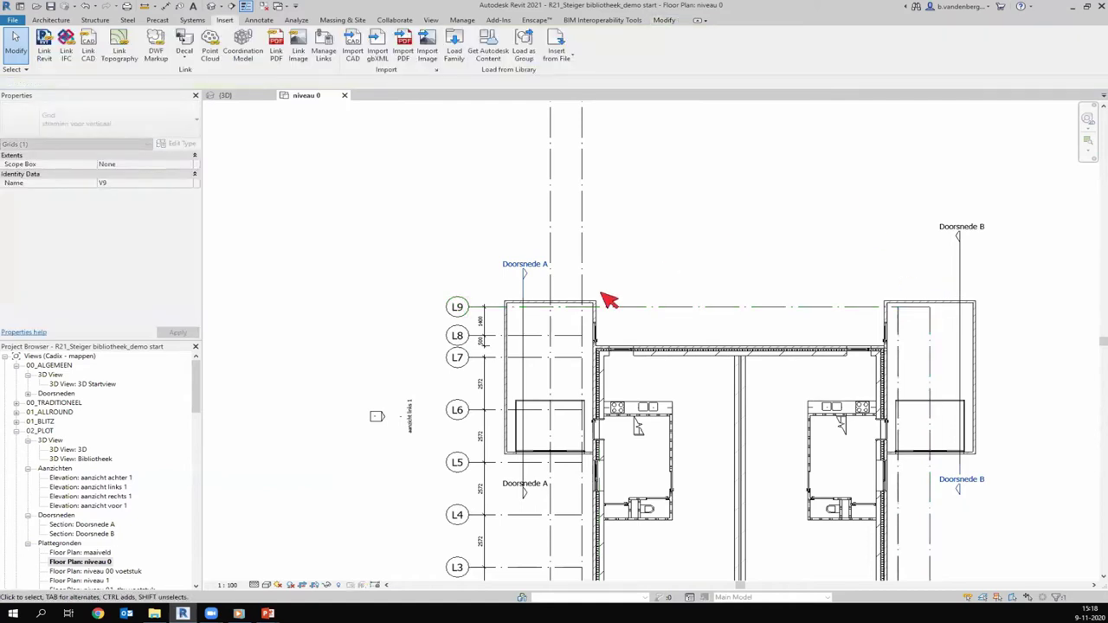
click(575, 336)
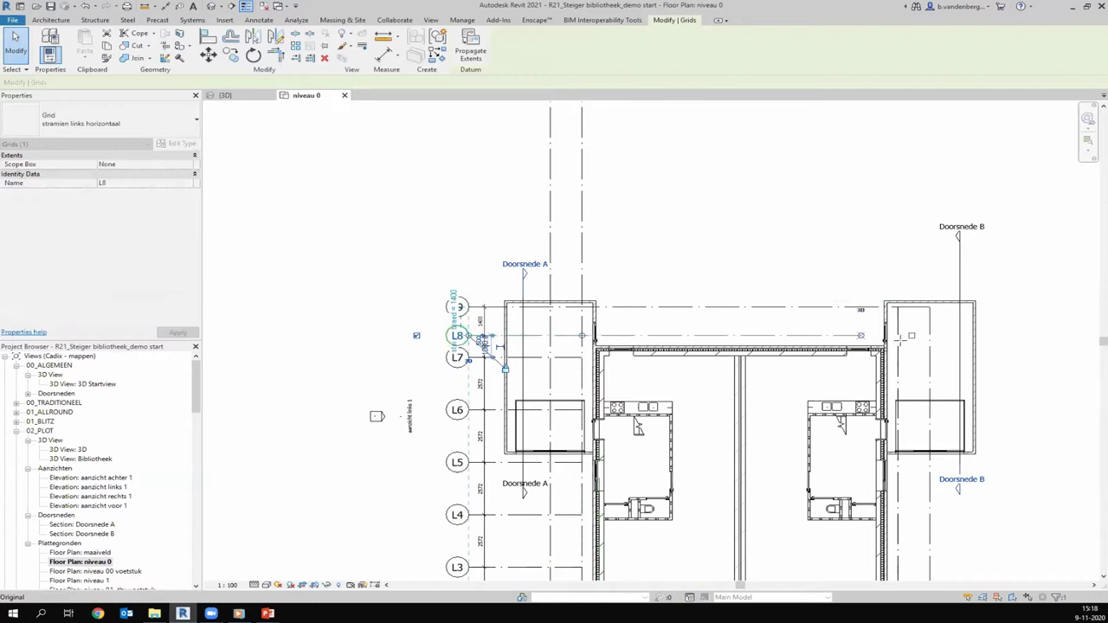
click(821, 240)
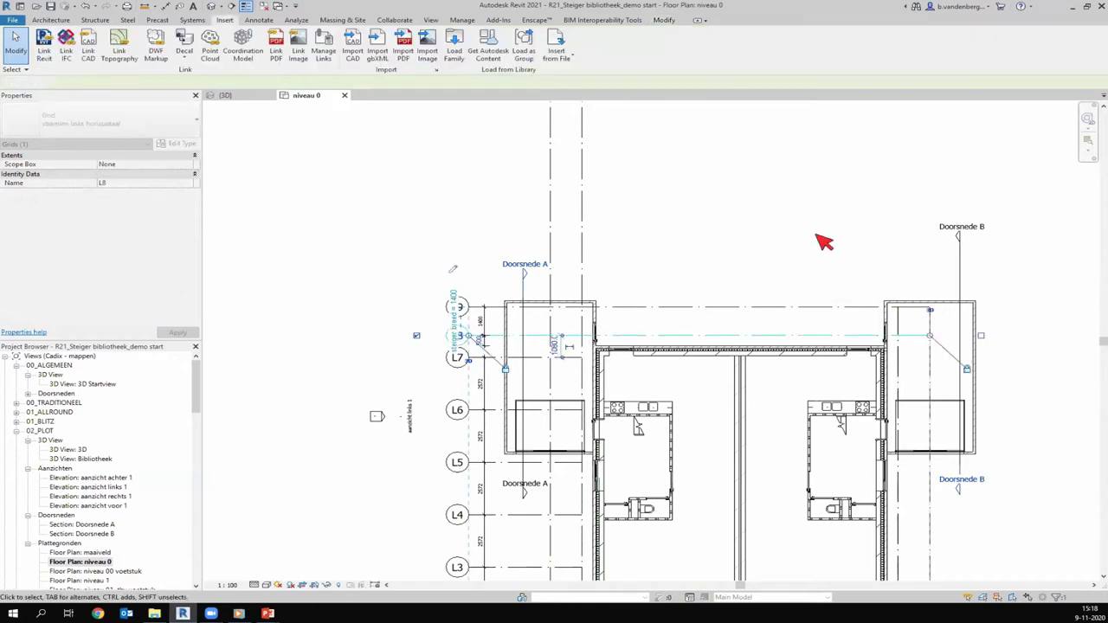
scroll(621, 254, down, 1)
scroll(636, 286, down, 1)
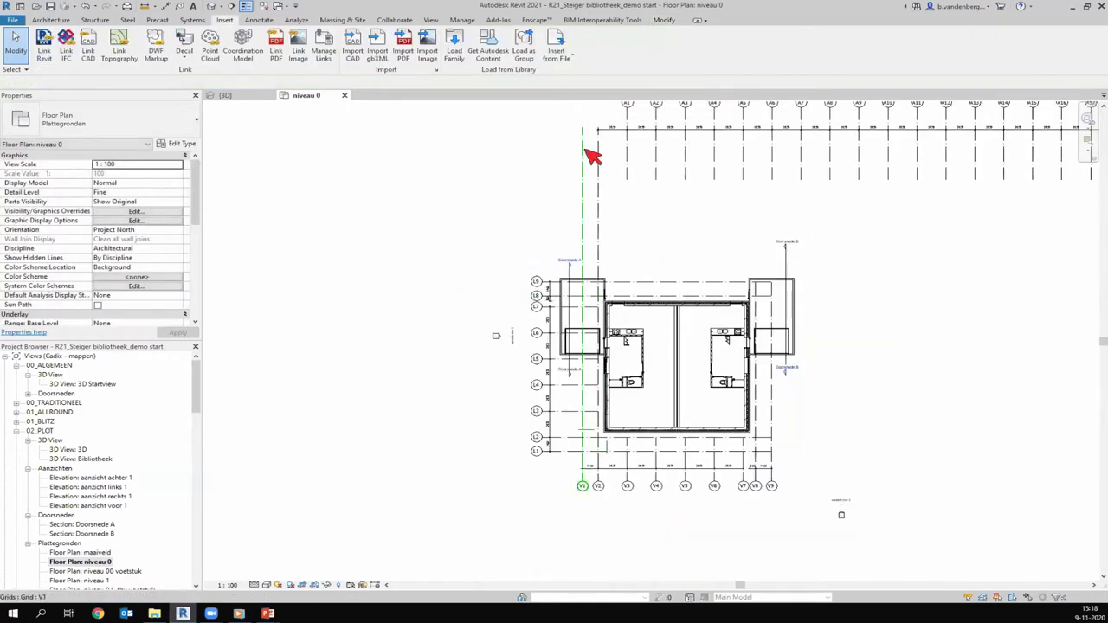
Pull grid A1's end to the L8 line and move the A grid heads down
click(628, 173)
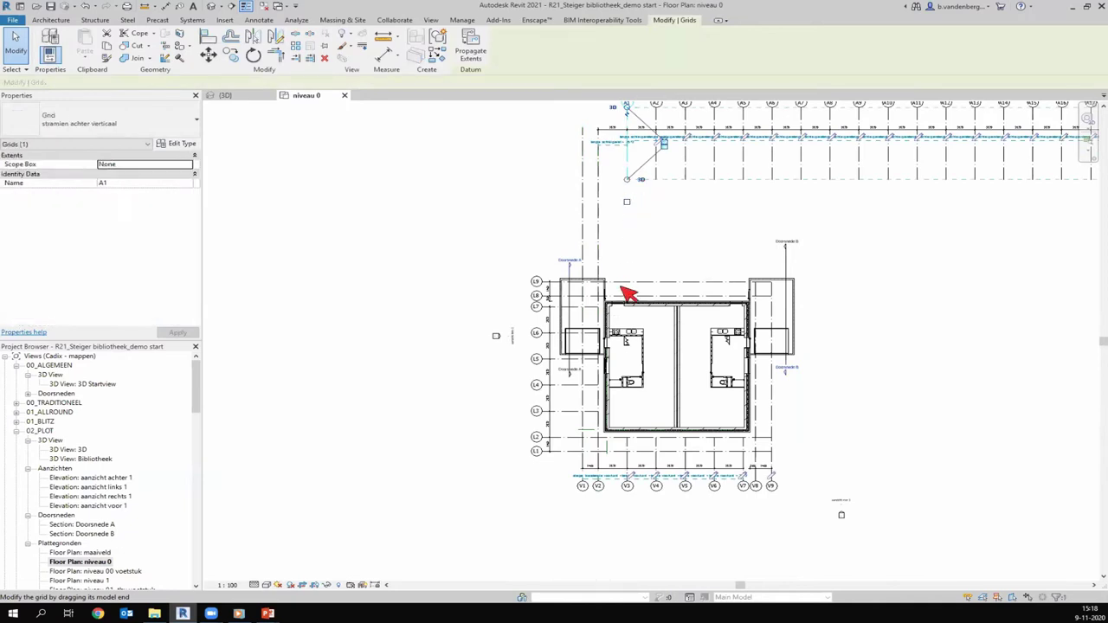
drag(627, 179, 627, 298)
scroll(631, 296, up, 1)
scroll(633, 307, up, 1)
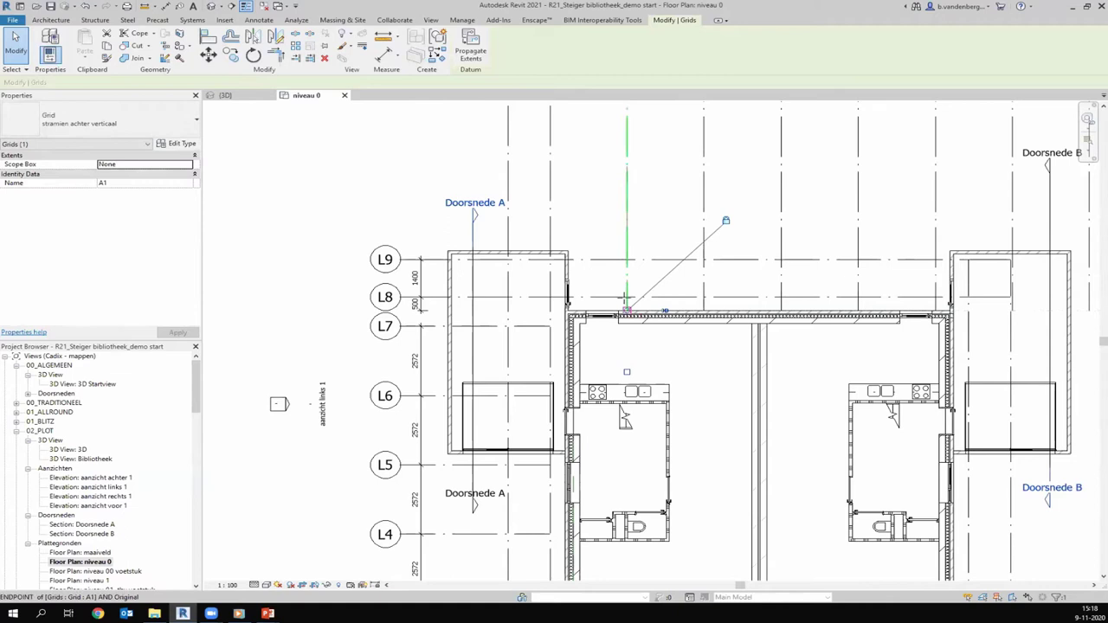
click(589, 204)
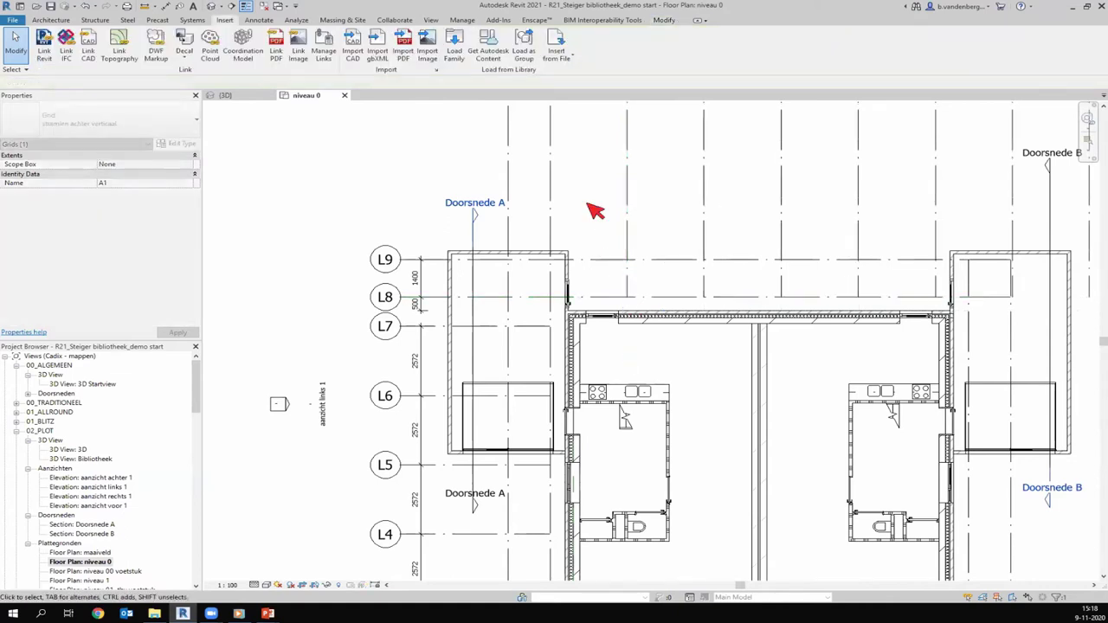
scroll(584, 286, down, 3)
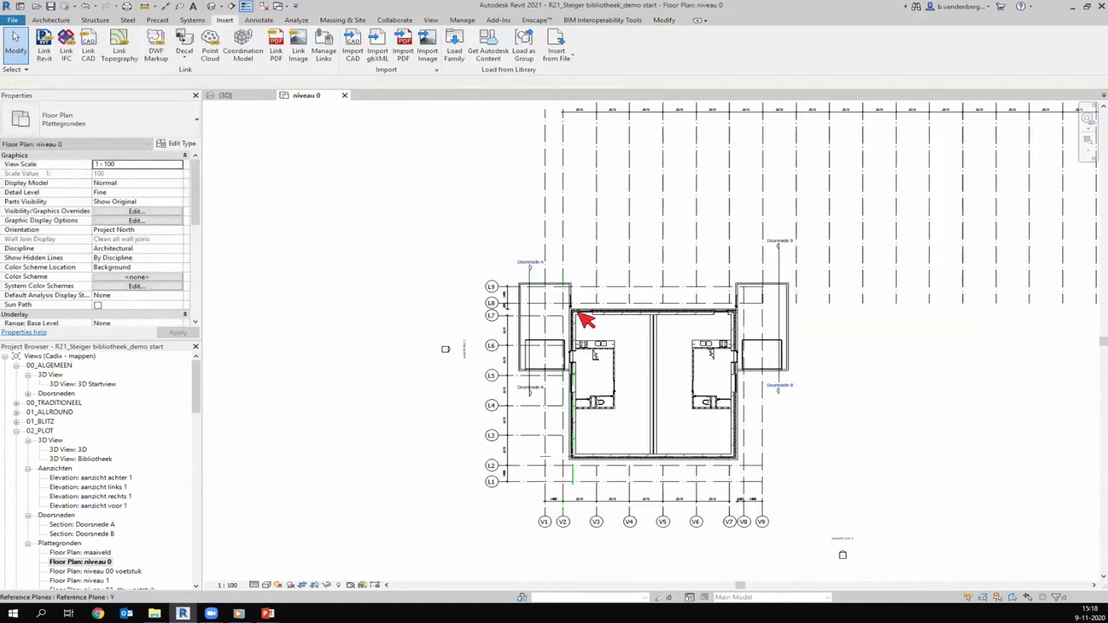
scroll(586, 202, up, 1)
scroll(606, 230, up, 2)
click(603, 234)
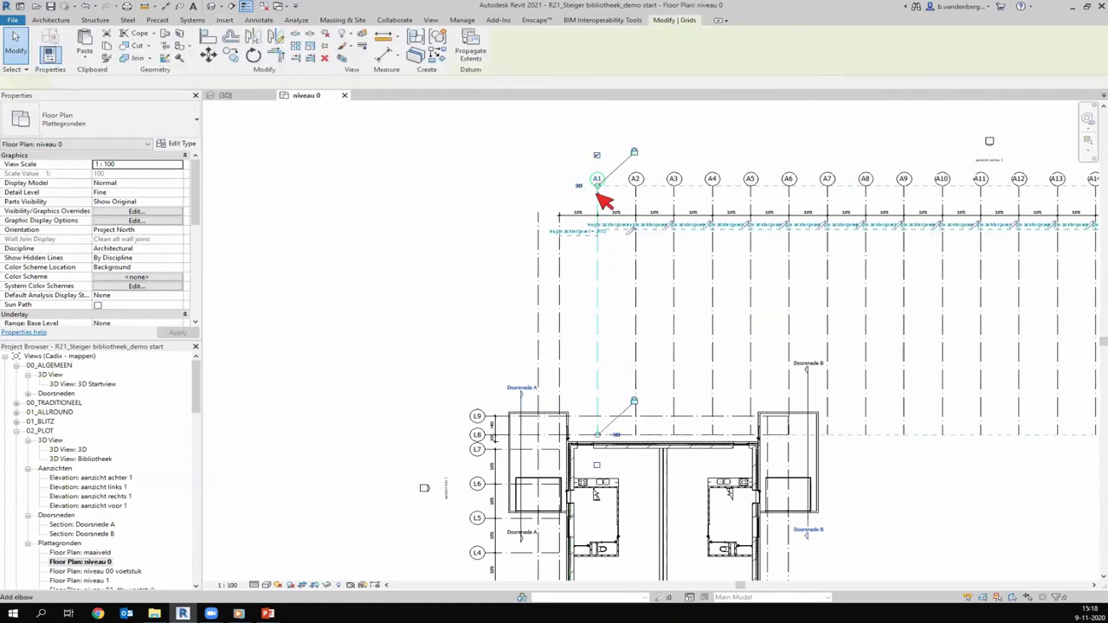
click(589, 322)
click(415, 317)
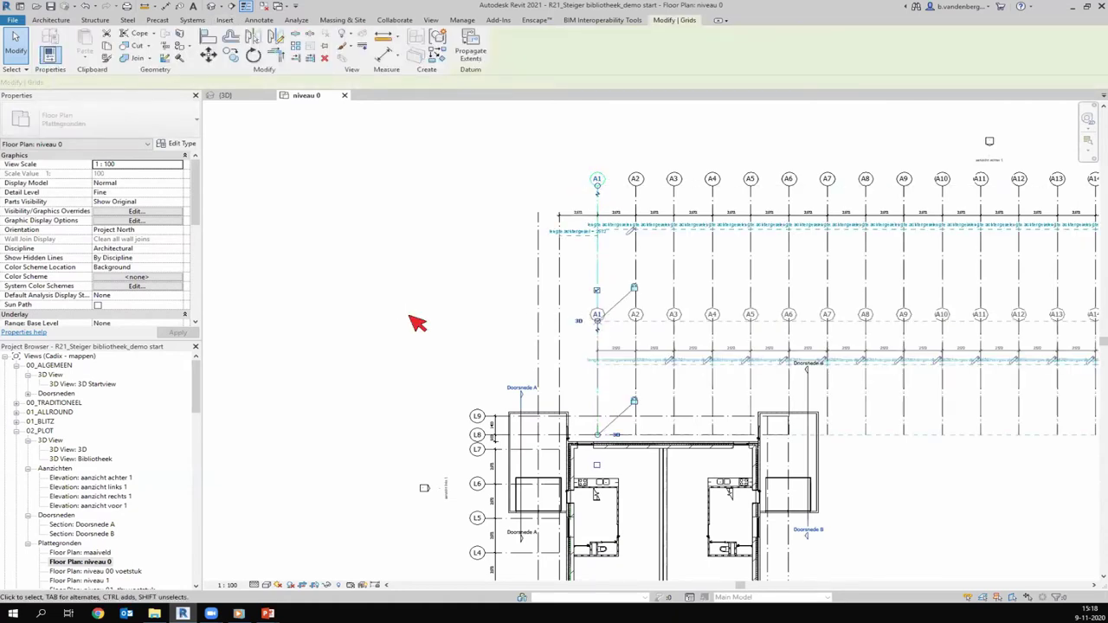
Add an elbow near a grid head and move the stray 2572 dimension into the A dimension string
click(560, 270)
click(564, 246)
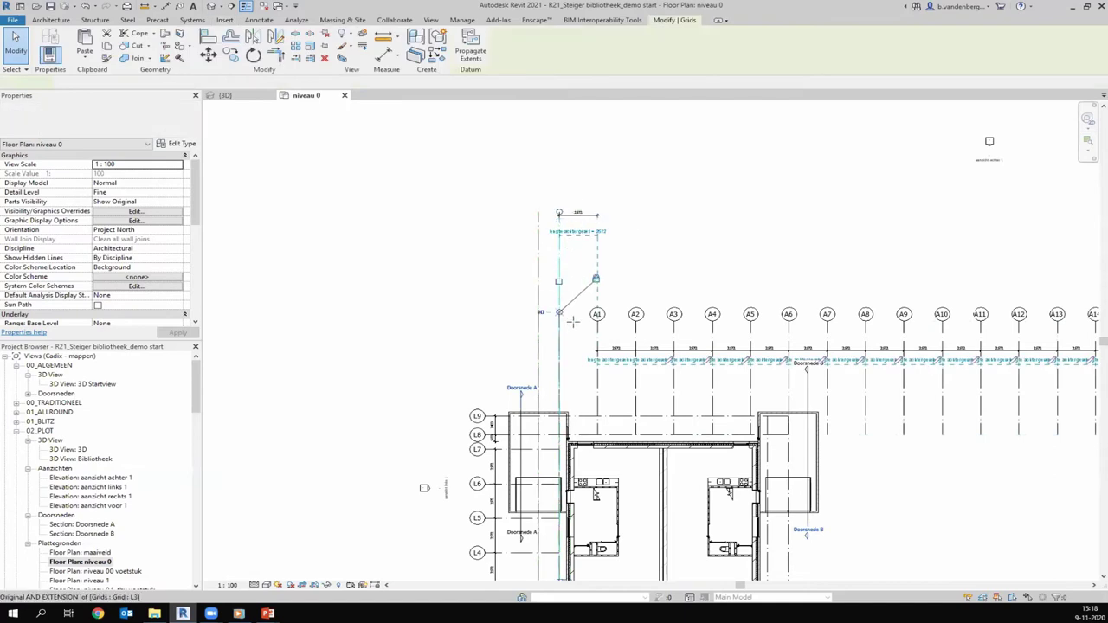
click(688, 272)
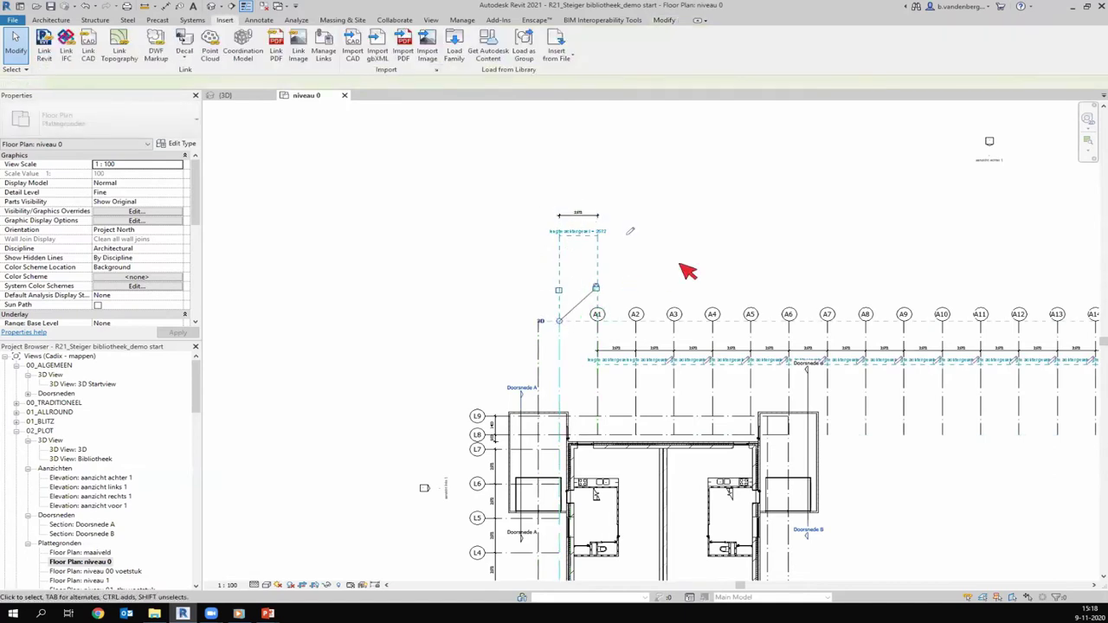
click(585, 216)
scroll(589, 217, up, 2)
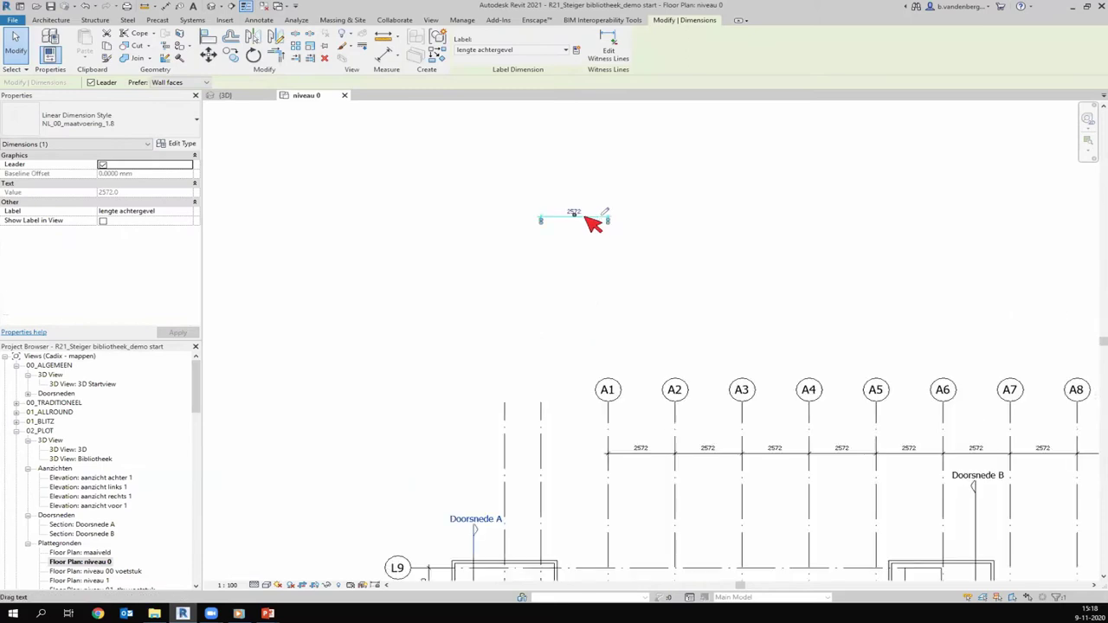
drag(591, 217, 601, 458)
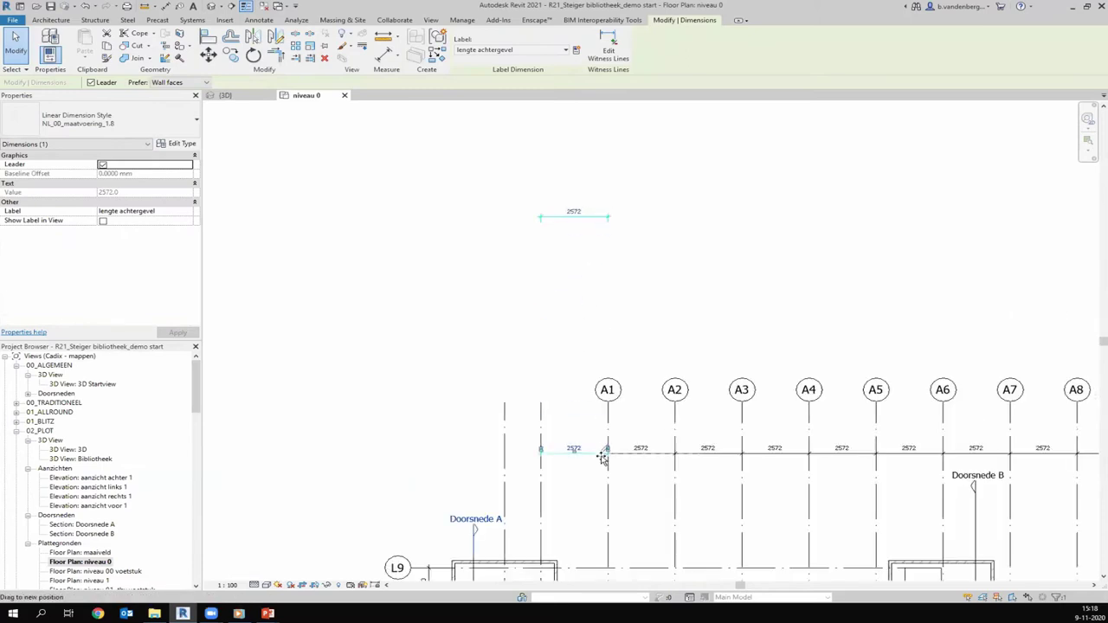
click(563, 328)
scroll(554, 274, down, 2)
scroll(700, 344, up, 1)
scroll(699, 343, up, 1)
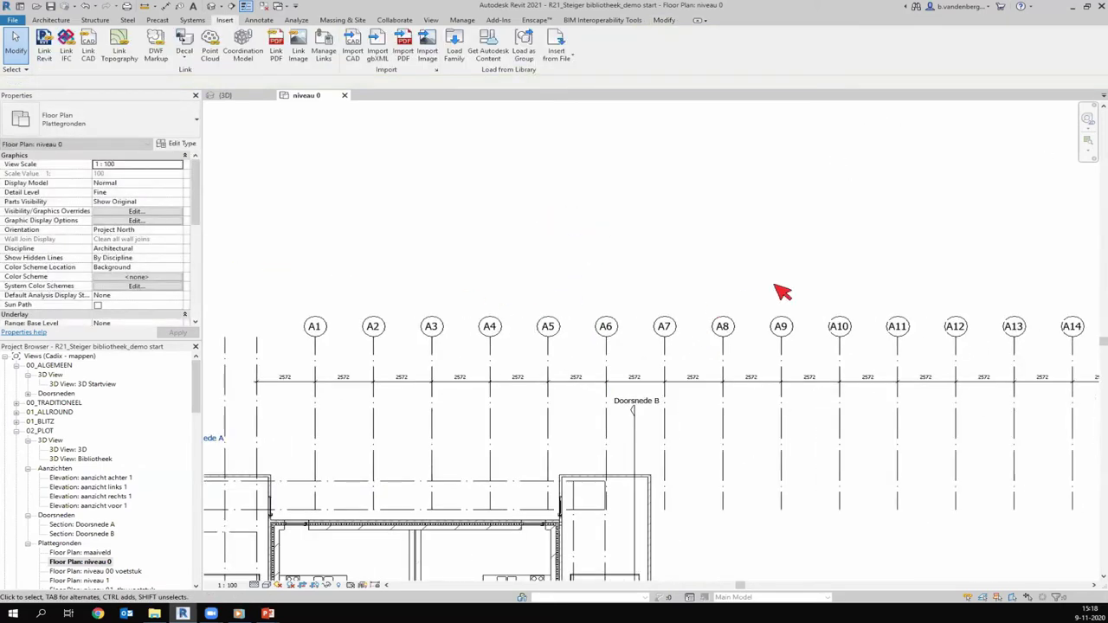
drag(773, 284, 580, 339)
Delete grids A6 to A9 and select grids A10 through A31
key(Delete)
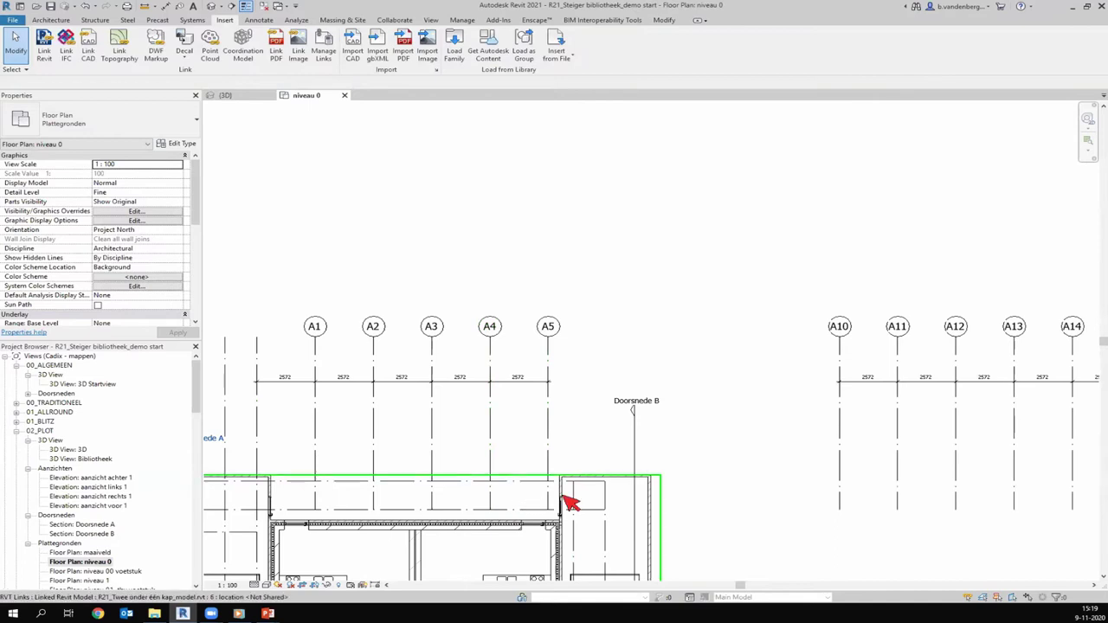
scroll(391, 295, down, 2)
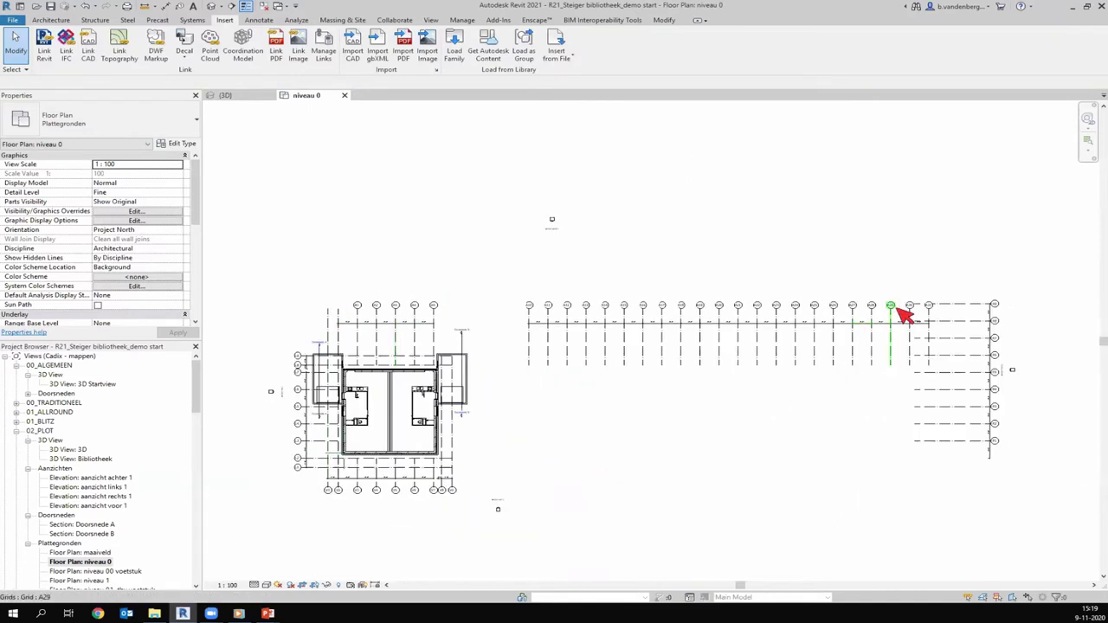
scroll(952, 324, right, 5)
drag(970, 313, 329, 322)
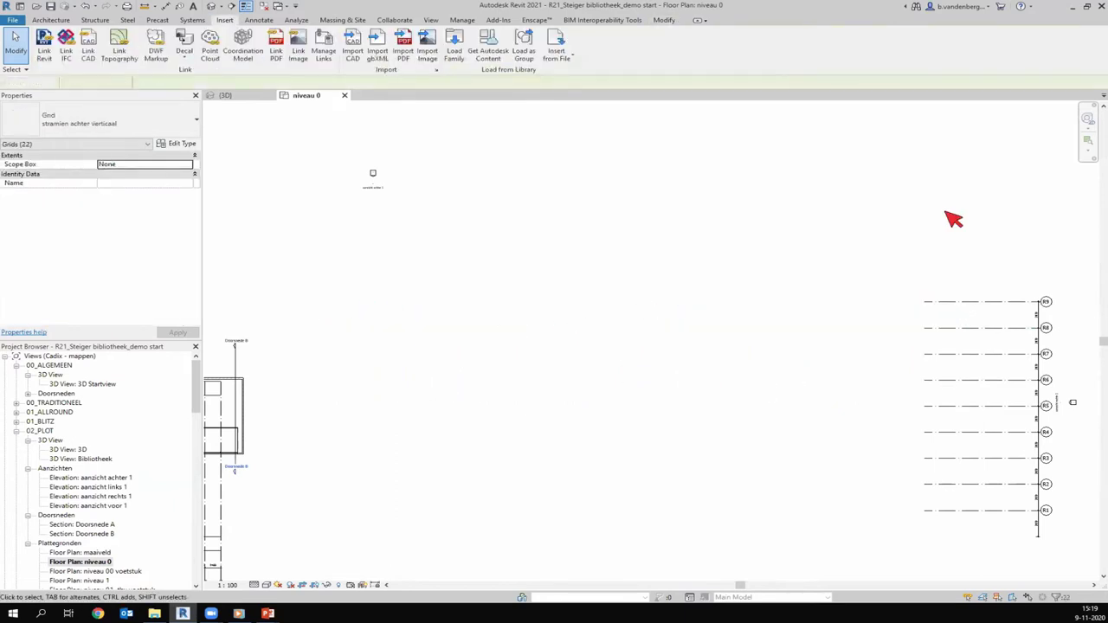
scroll(947, 346, down, 3)
Adjust grid R2's left end, trimming it back to grid V8
click(936, 402)
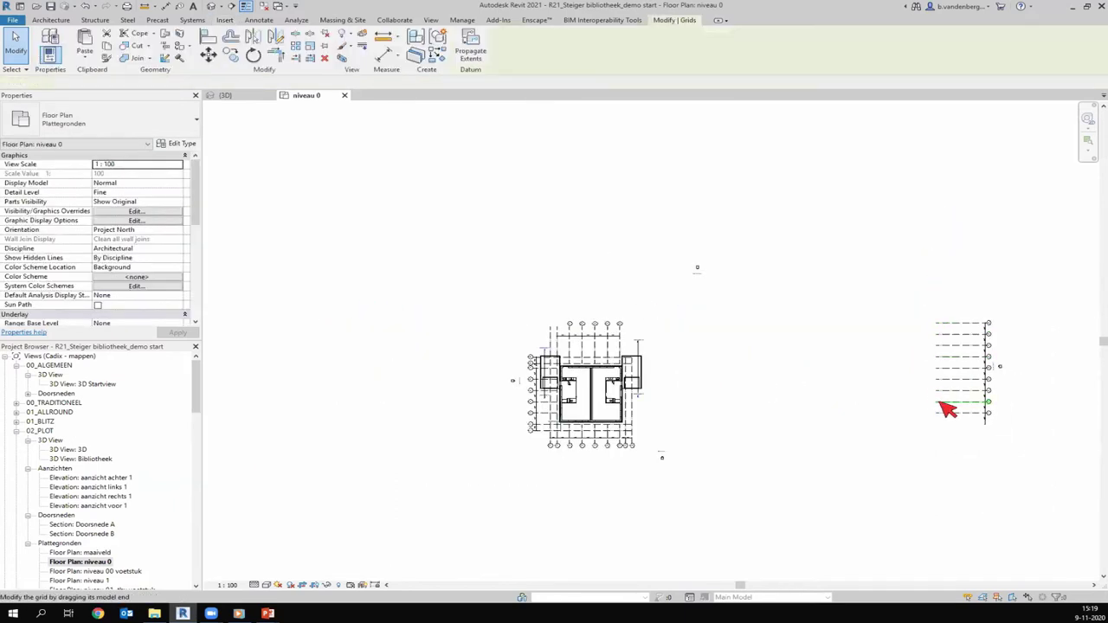
drag(938, 405, 619, 406)
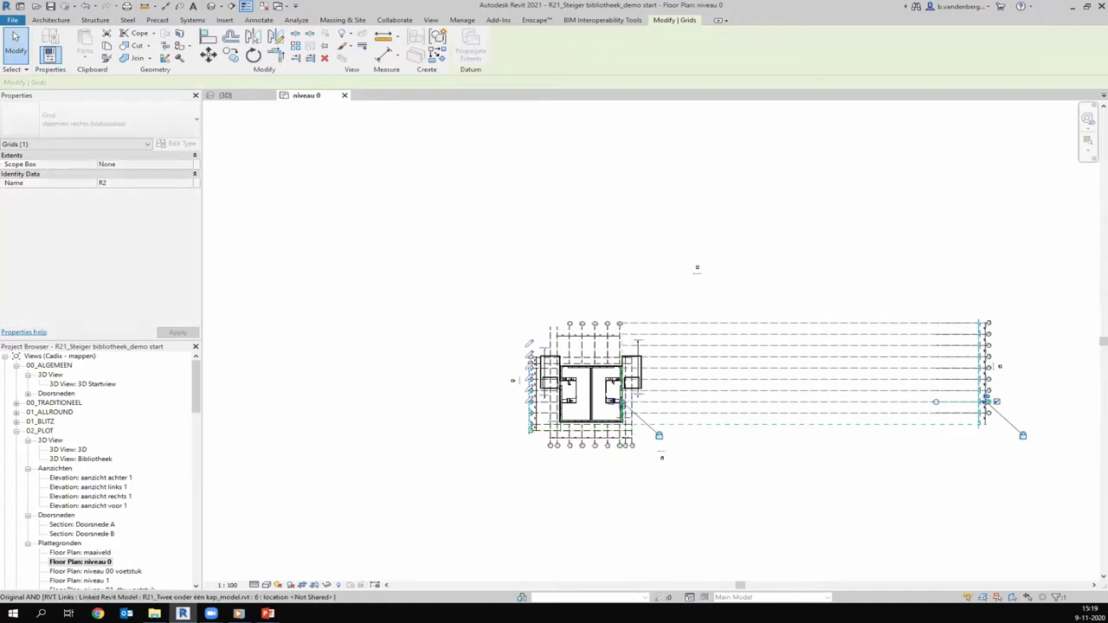
scroll(632, 422, up, 3)
scroll(632, 424, up, 3)
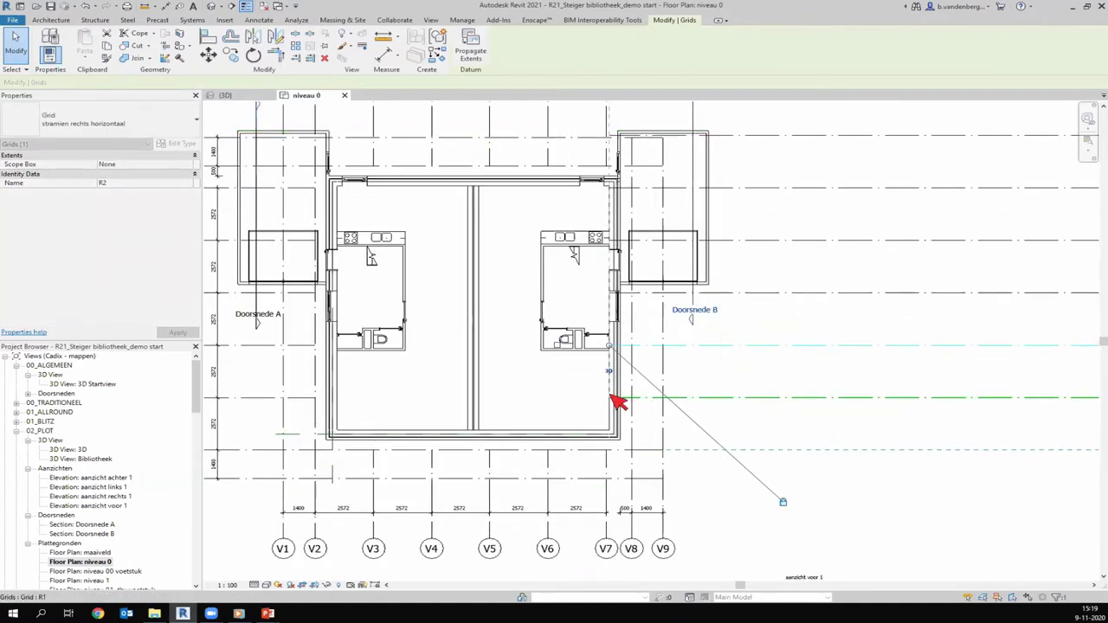
drag(615, 351, 631, 347)
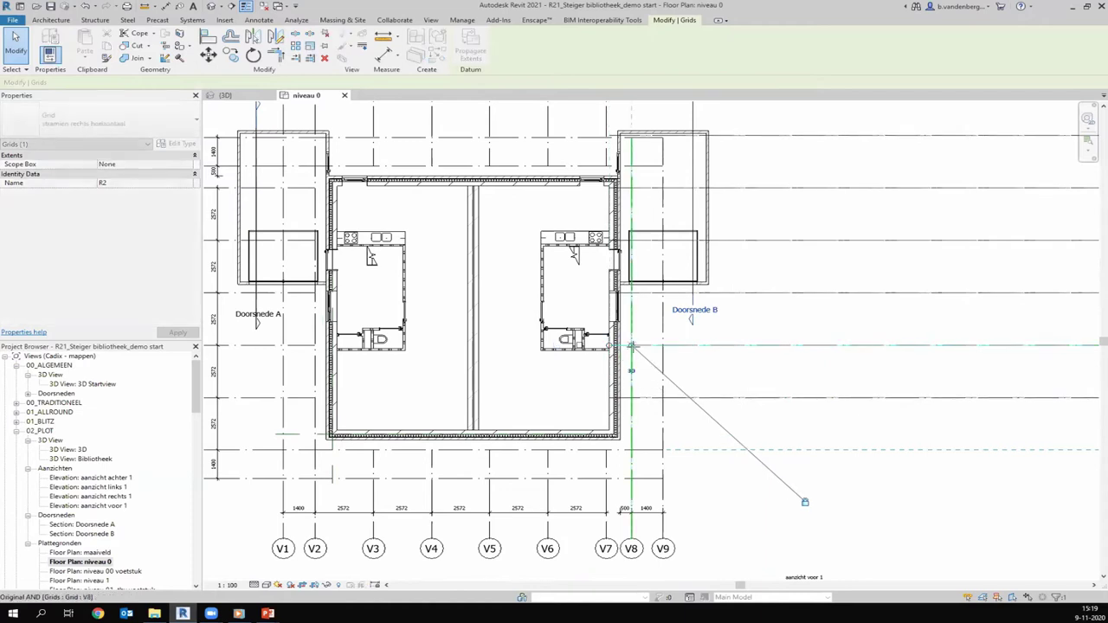
click(752, 515)
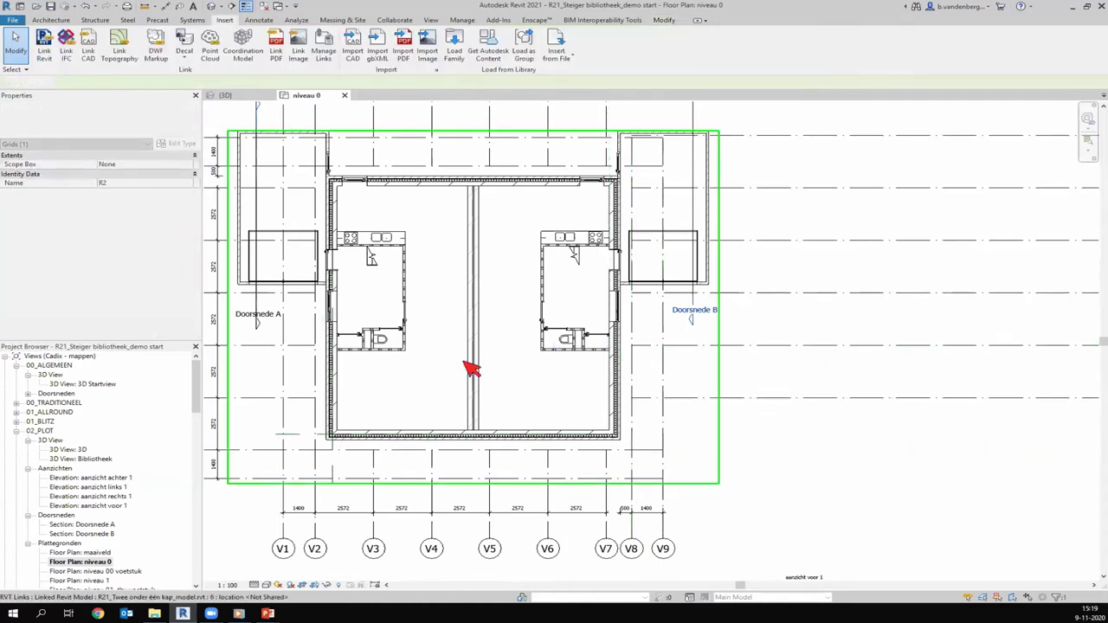
scroll(468, 368, down, 3)
scroll(494, 354, down, 2)
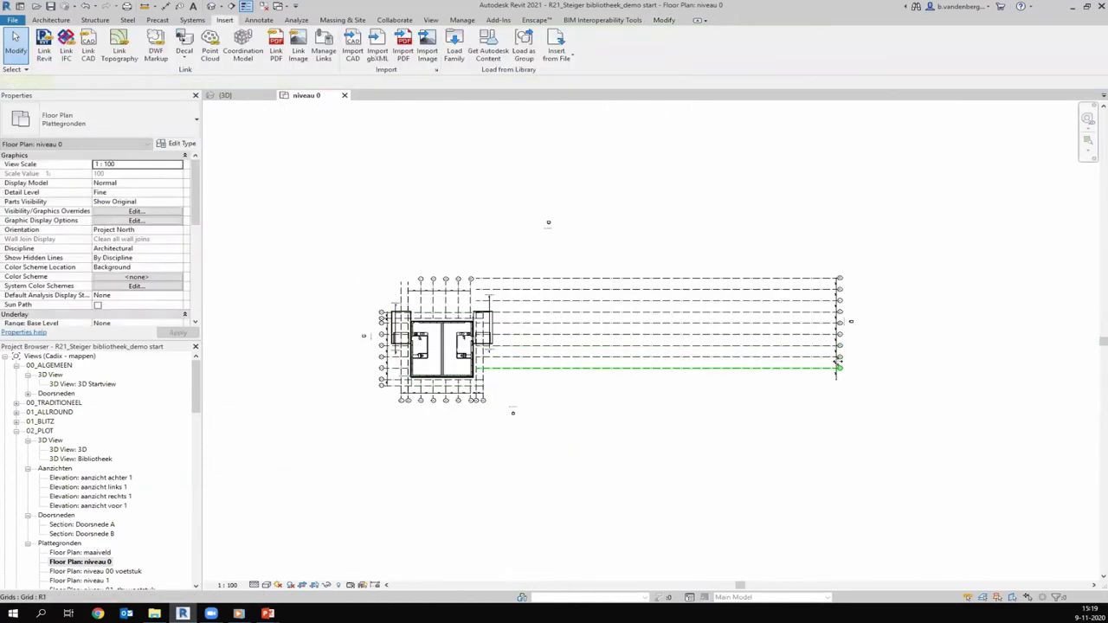
Shorten the R grid ends to sit just right of the house and delete grids R6–R9
click(837, 367)
scroll(839, 370, up, 3)
drag(852, 374, 298, 373)
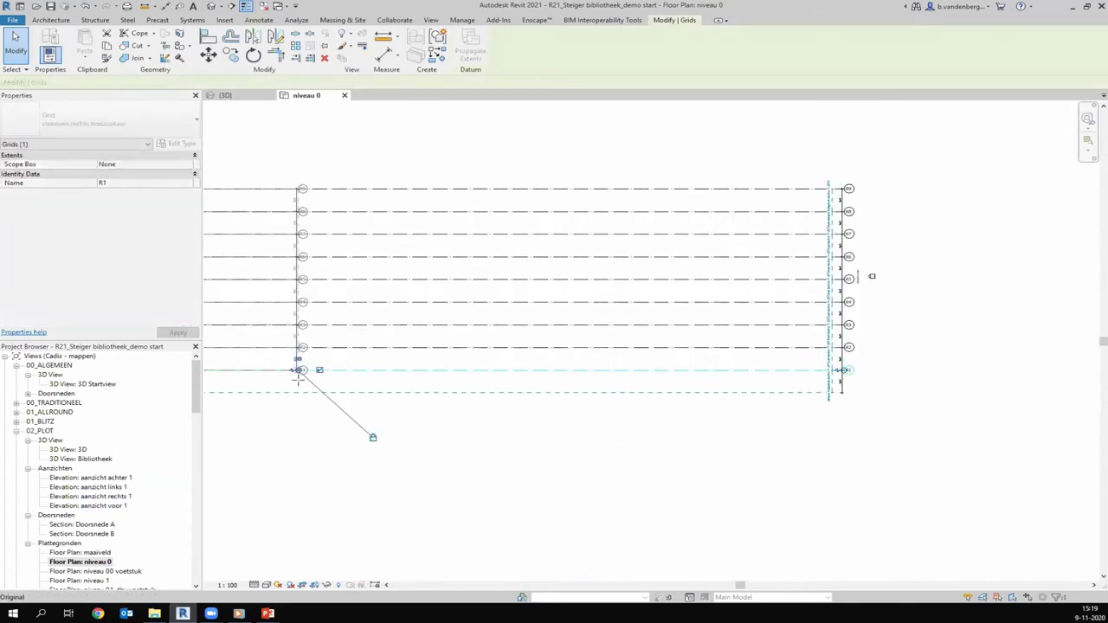
scroll(940, 363, down, 3)
scroll(663, 367, down, 2)
scroll(698, 370, up, 2)
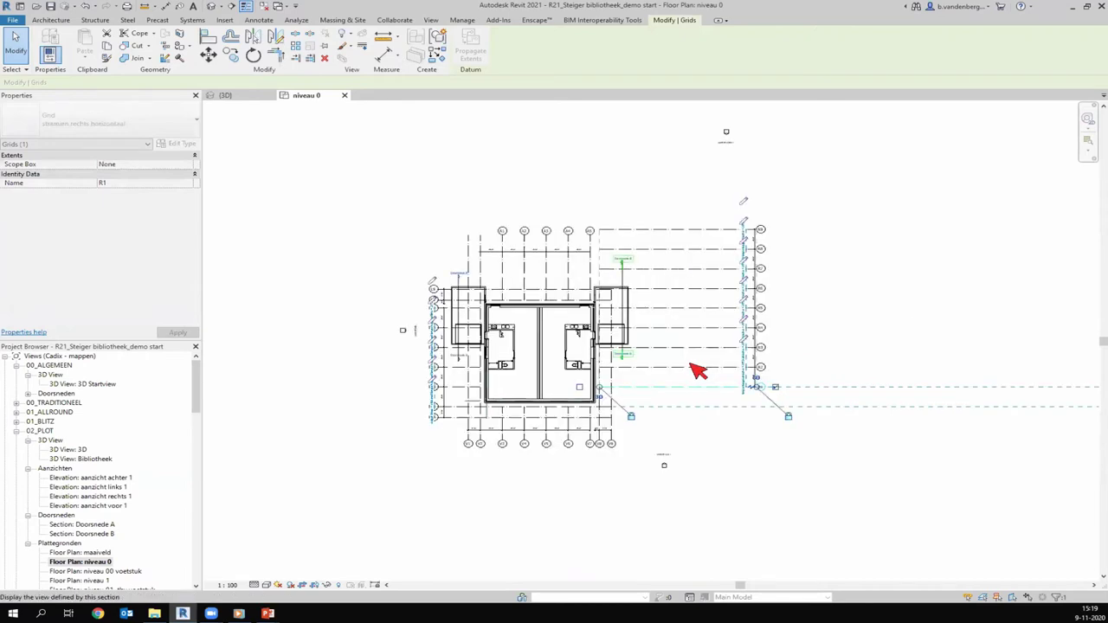
scroll(697, 371, up, 2)
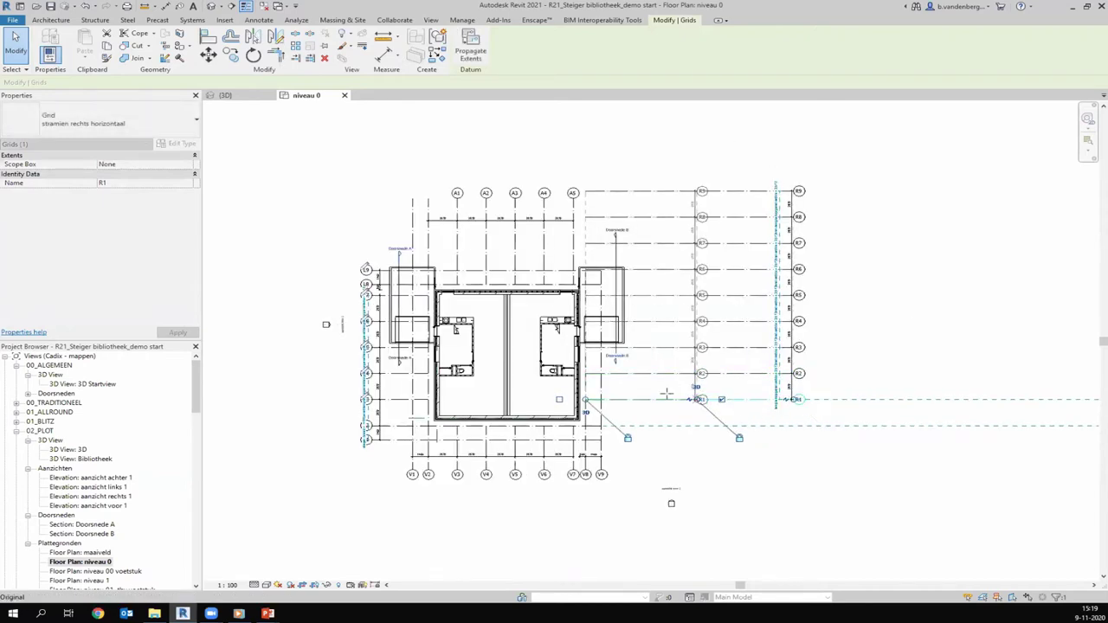
drag(666, 394, 666, 398)
click(878, 354)
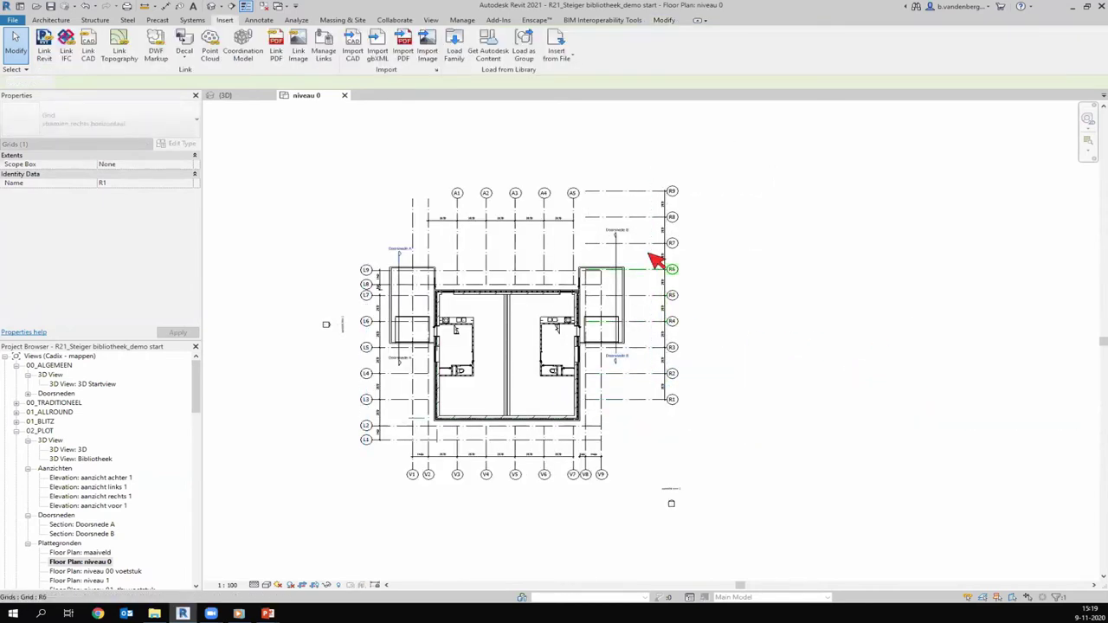
drag(726, 155, 649, 276)
key(Delete)
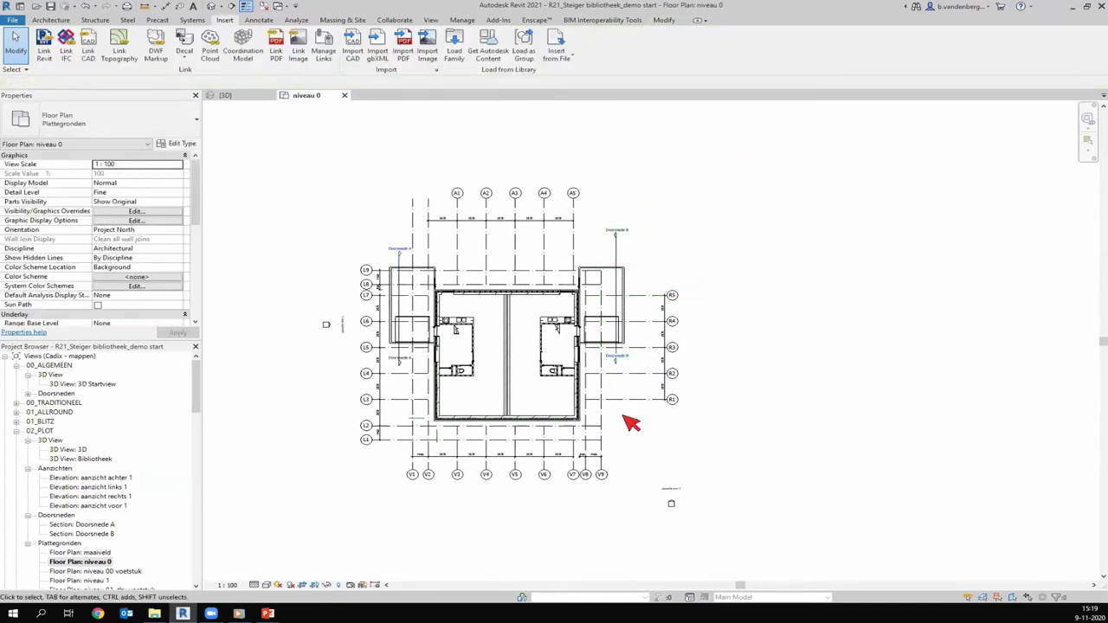
scroll(861, 277, down, 2)
scroll(586, 292, up, 3)
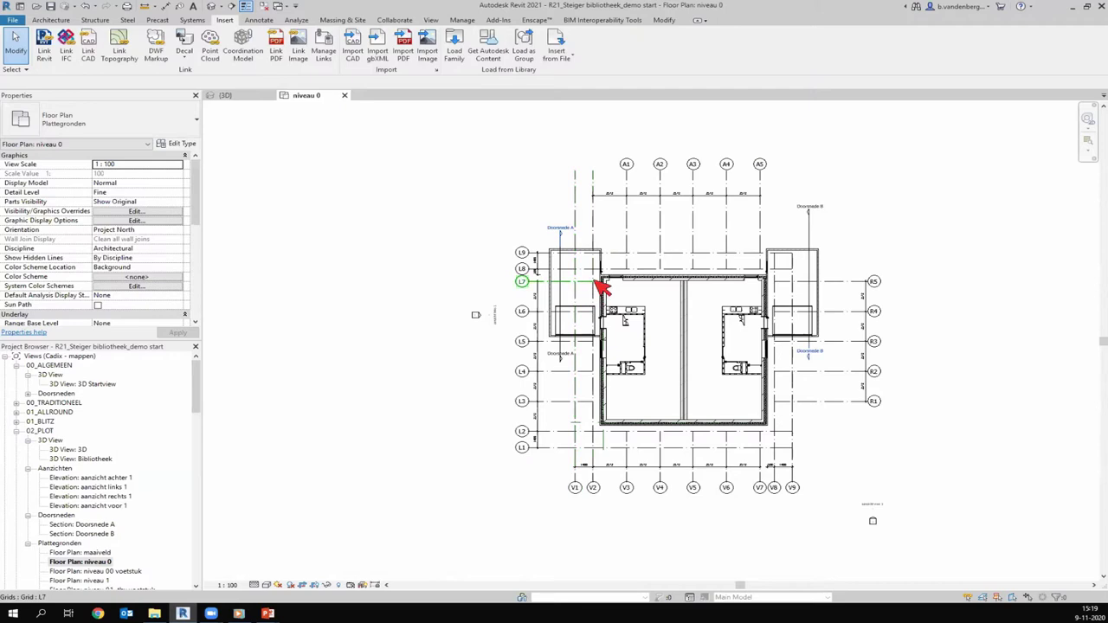
key(Tab)
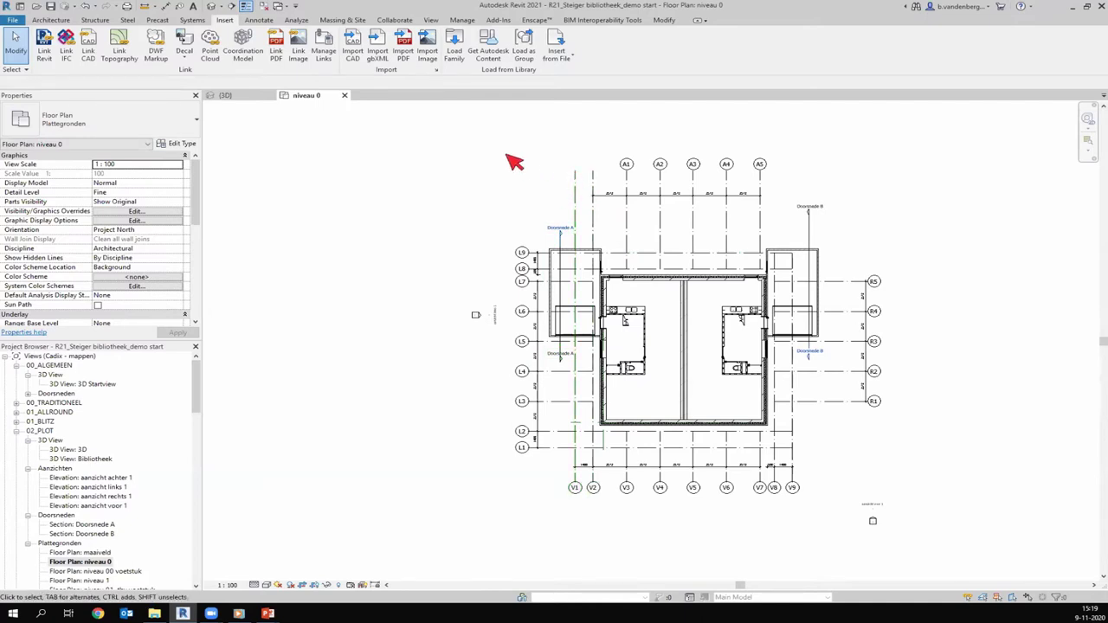
Start a structural column of type NLRS_SC_voetplaat buis_gen_cadix (searched 'voetpl') and choose At Grids
click(94, 20)
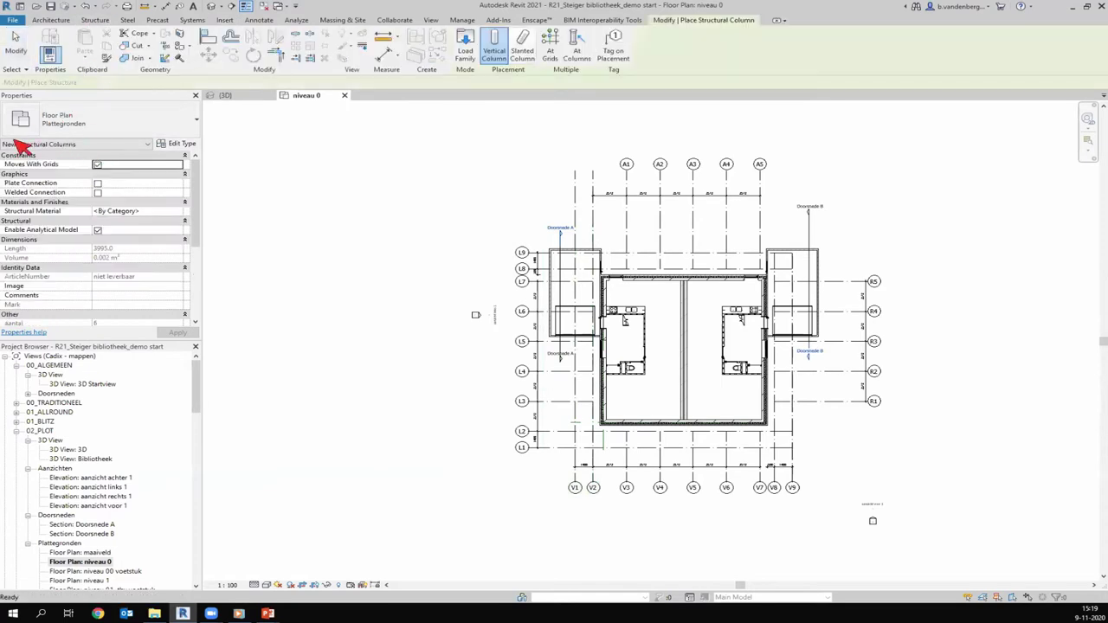
click(92, 130)
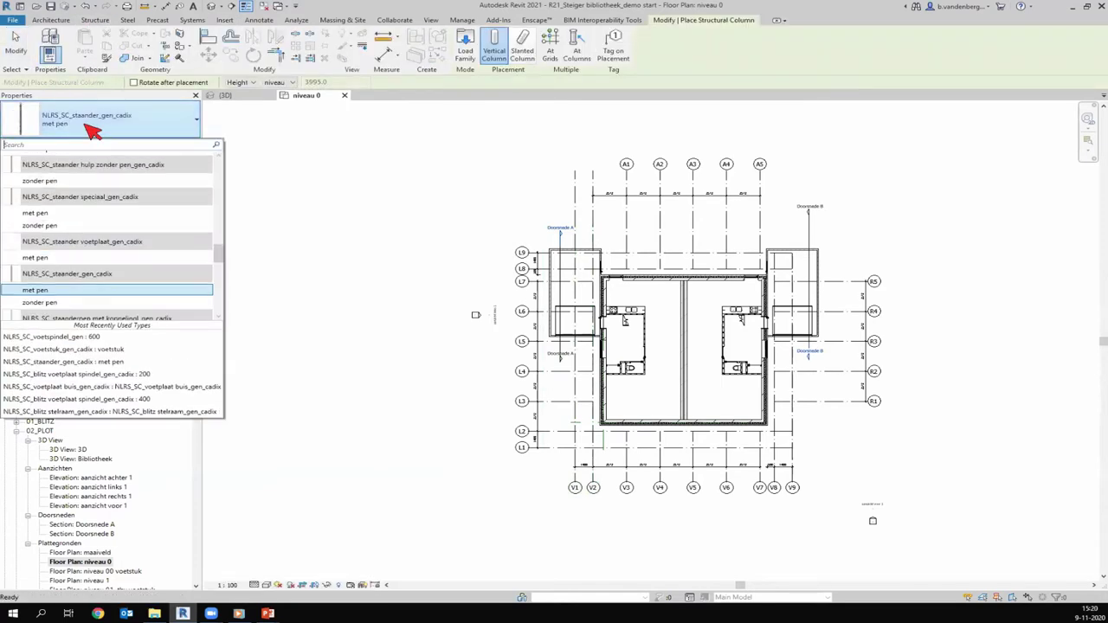
text(voetpp)
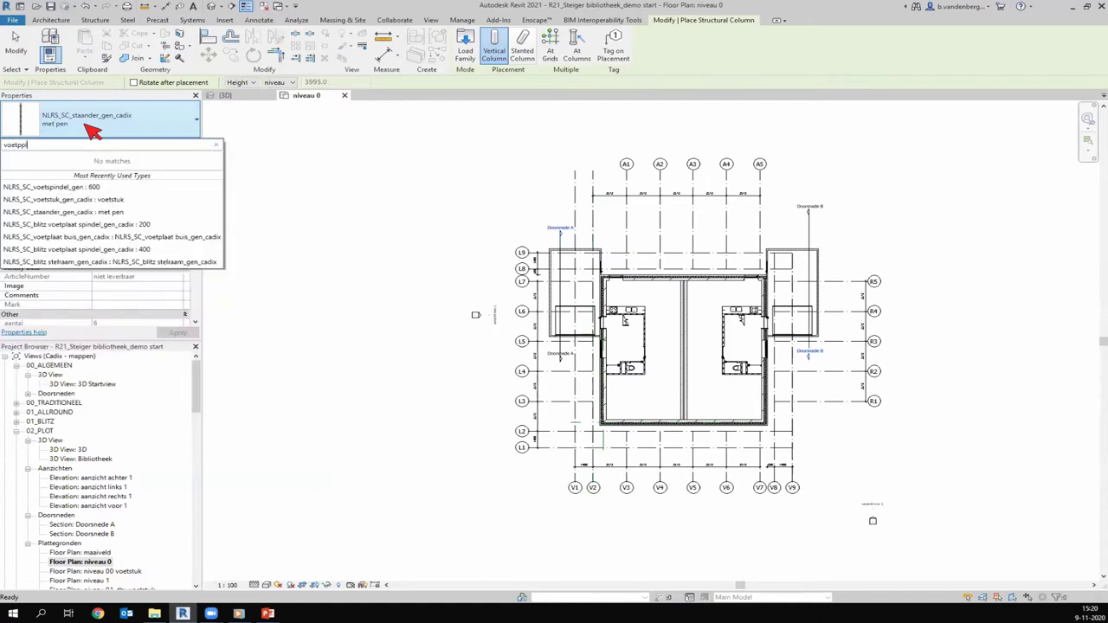
key(BackSpace)
text(l)
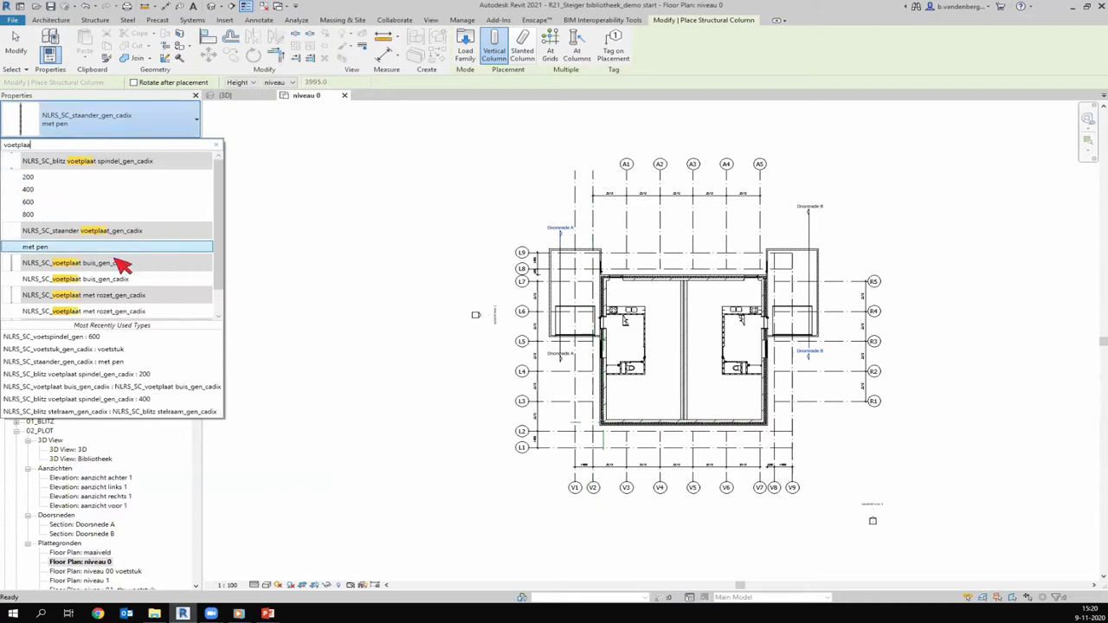
click(86, 280)
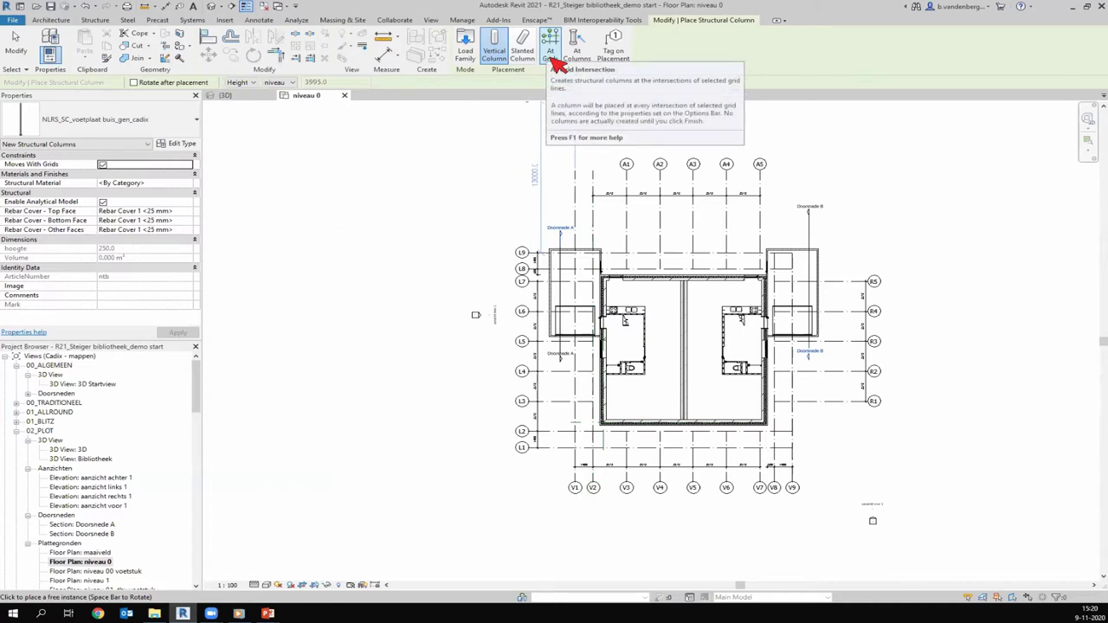
click(550, 52)
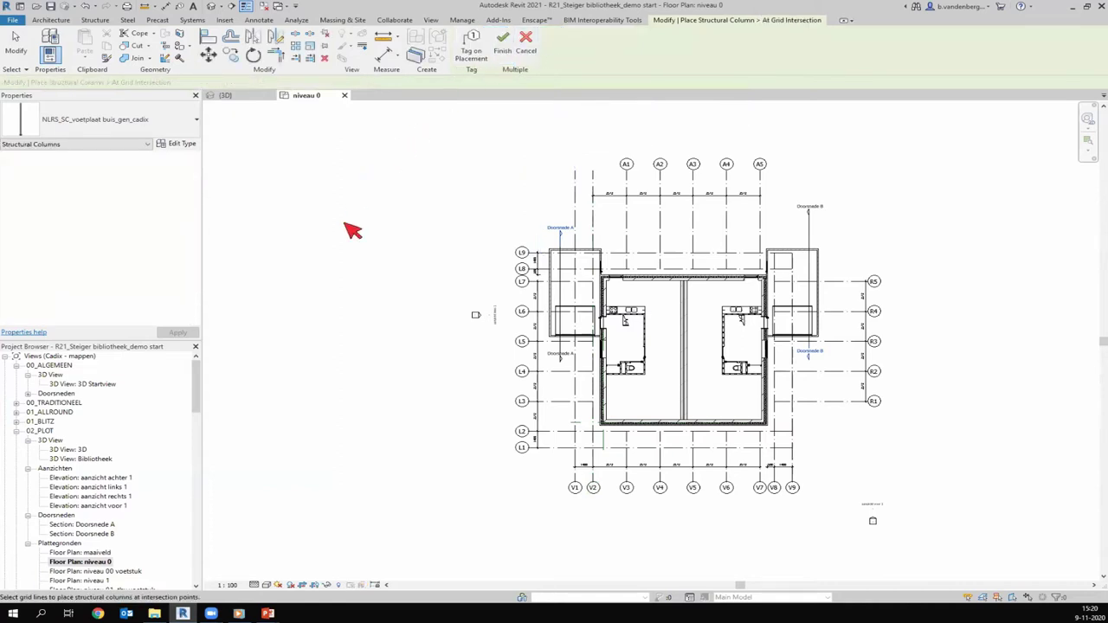
On the maaiveld plan, place base plates at the A grids and grids L9 and L8
click(103, 553)
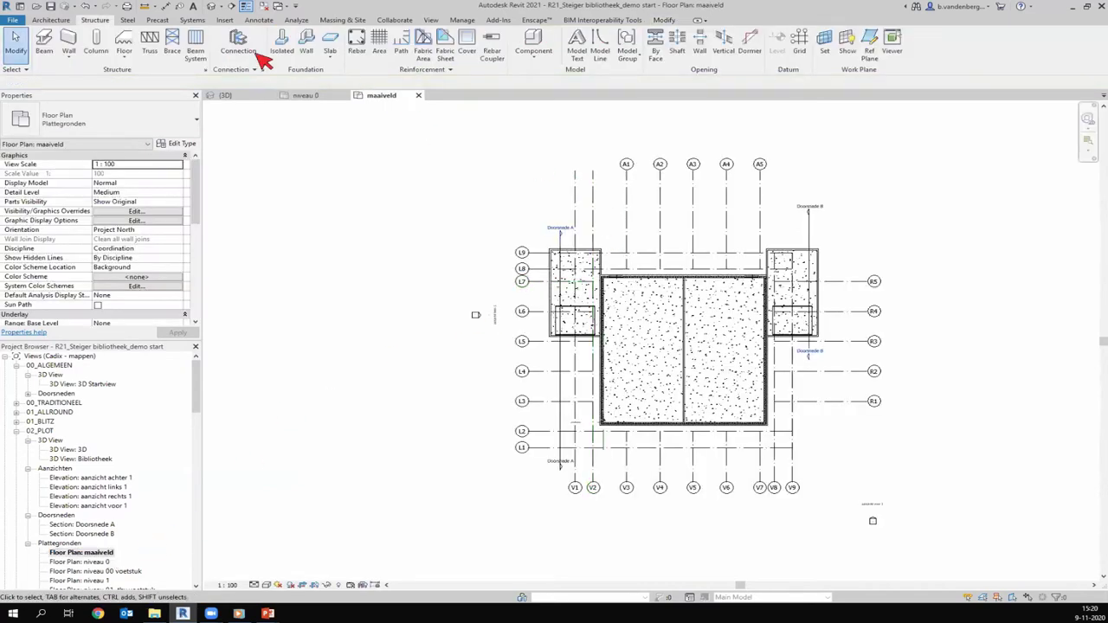
click(96, 44)
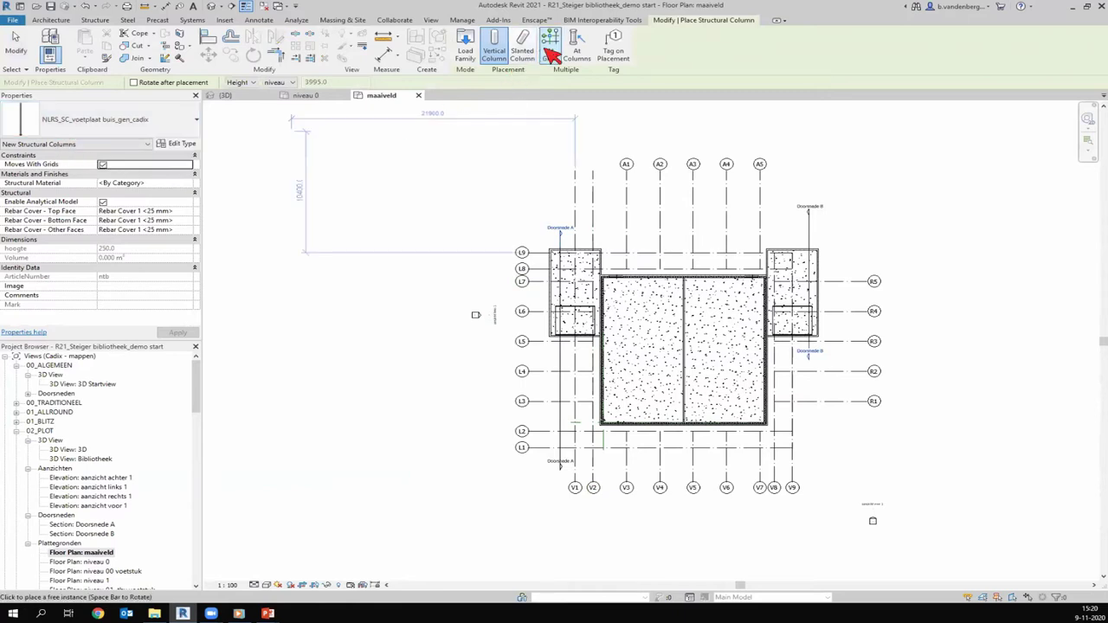
click(551, 54)
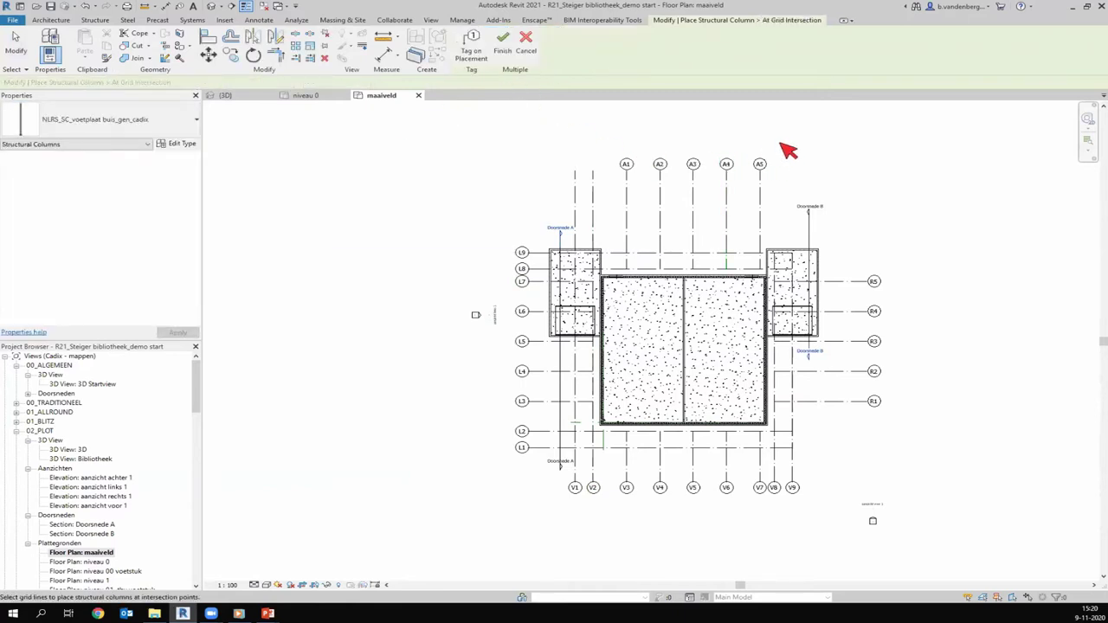
drag(779, 136, 613, 185)
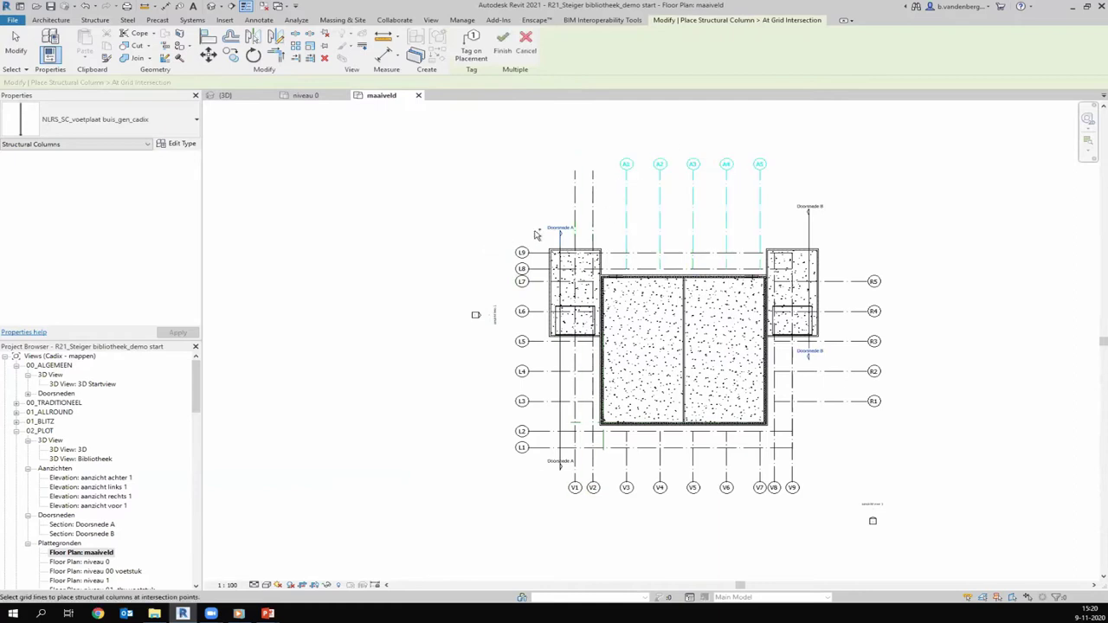
ctrl+drag(523, 239, 507, 273)
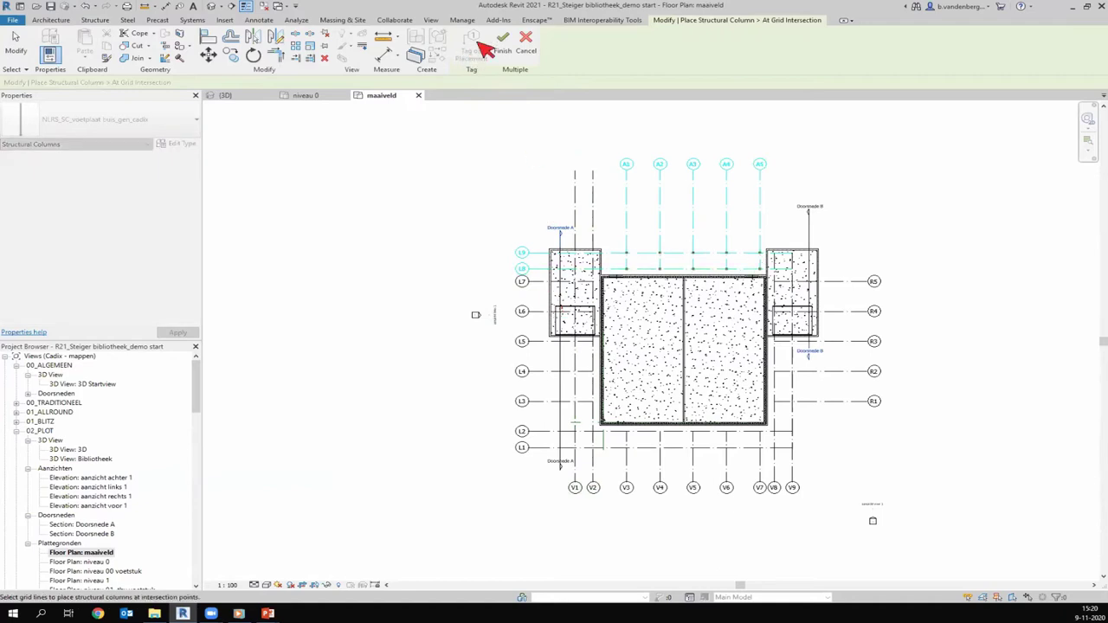
click(502, 50)
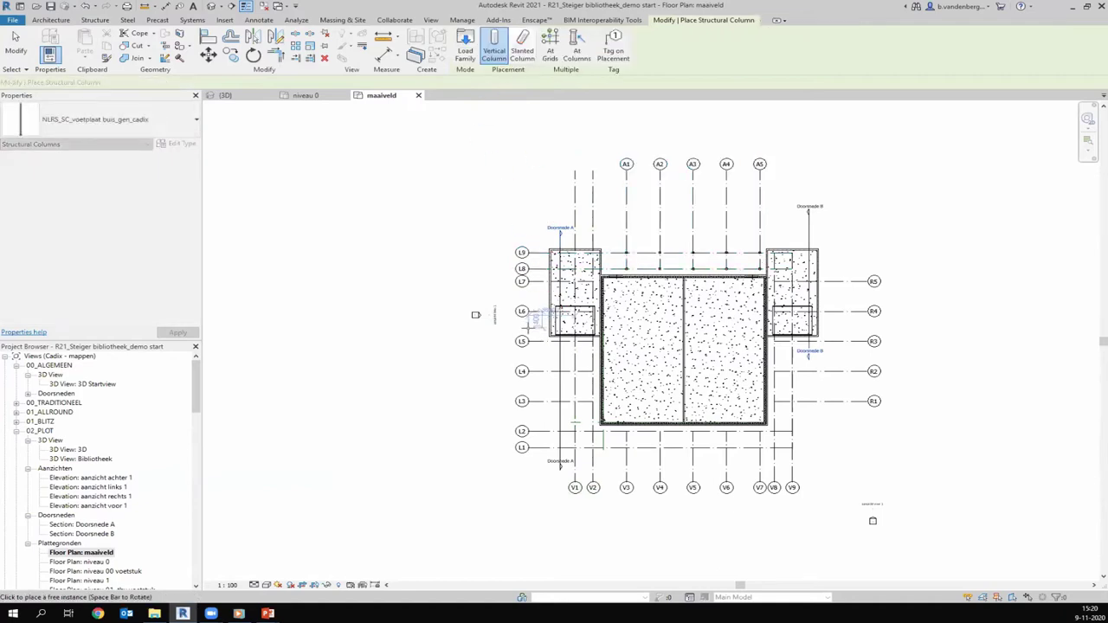
Place more base plates at grids L5–L1, the V grids and R3–R1
click(550, 50)
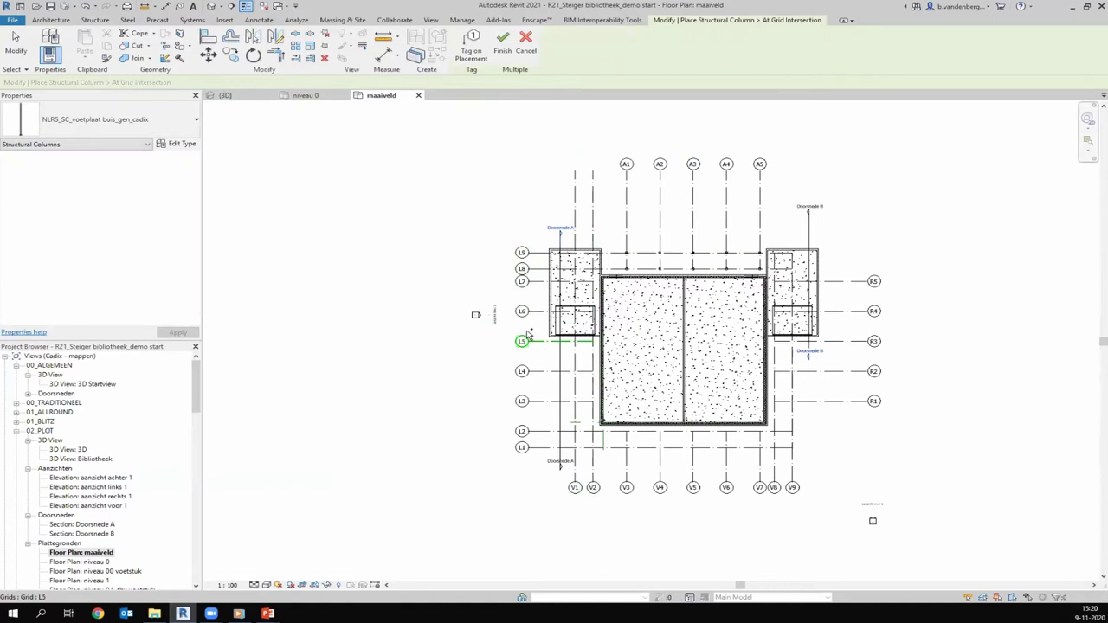
drag(522, 365, 517, 464)
drag(806, 481, 654, 518)
drag(571, 519, 567, 516)
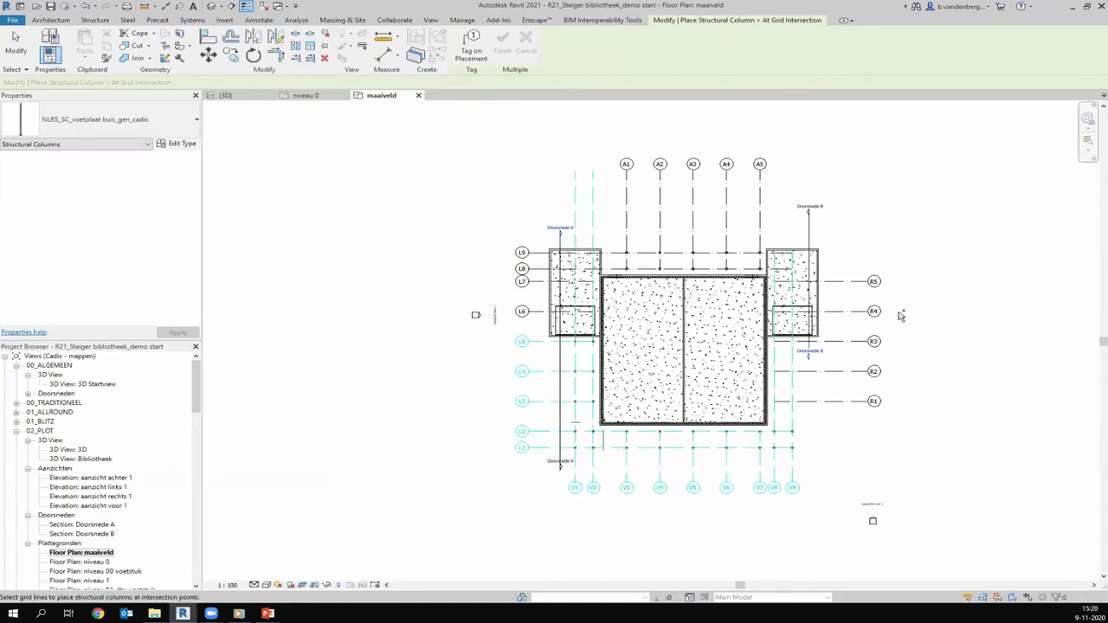
drag(850, 330, 848, 421)
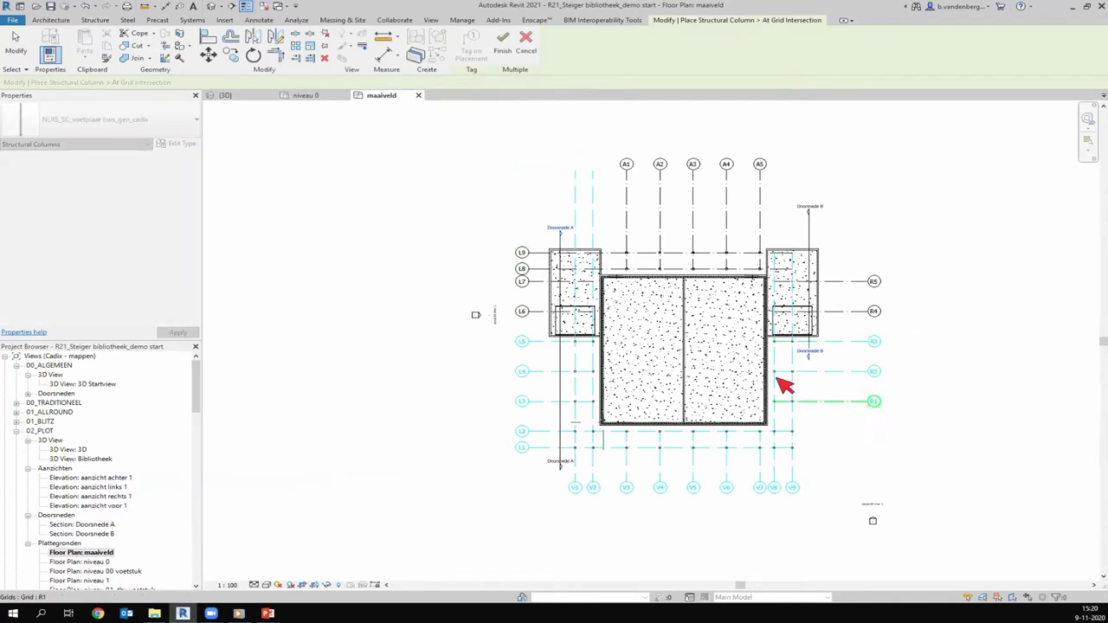
click(505, 45)
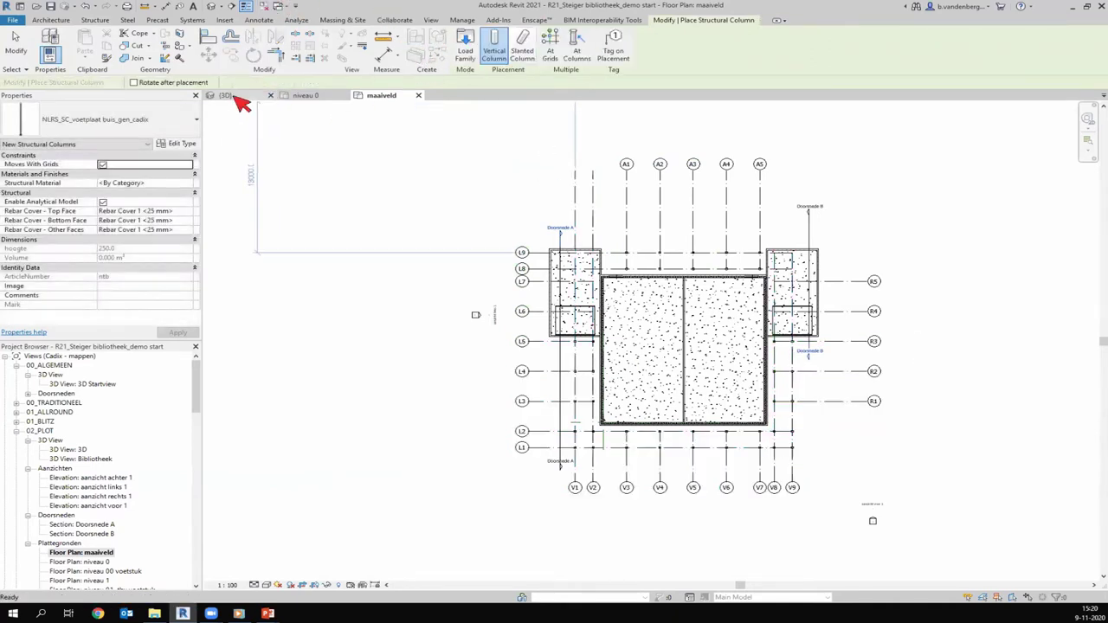
Open the 3D view, then zoom and orbit to inspect the base plates around the house
click(232, 95)
scroll(835, 454, up, 2)
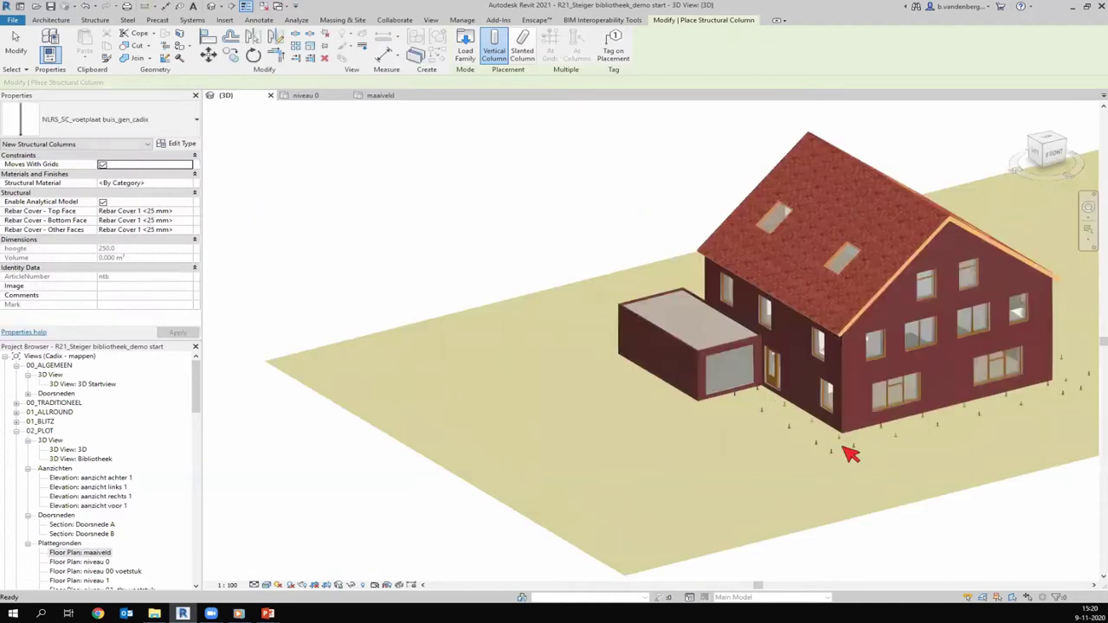
scroll(850, 454, up, 2)
scroll(595, 301, up, 3)
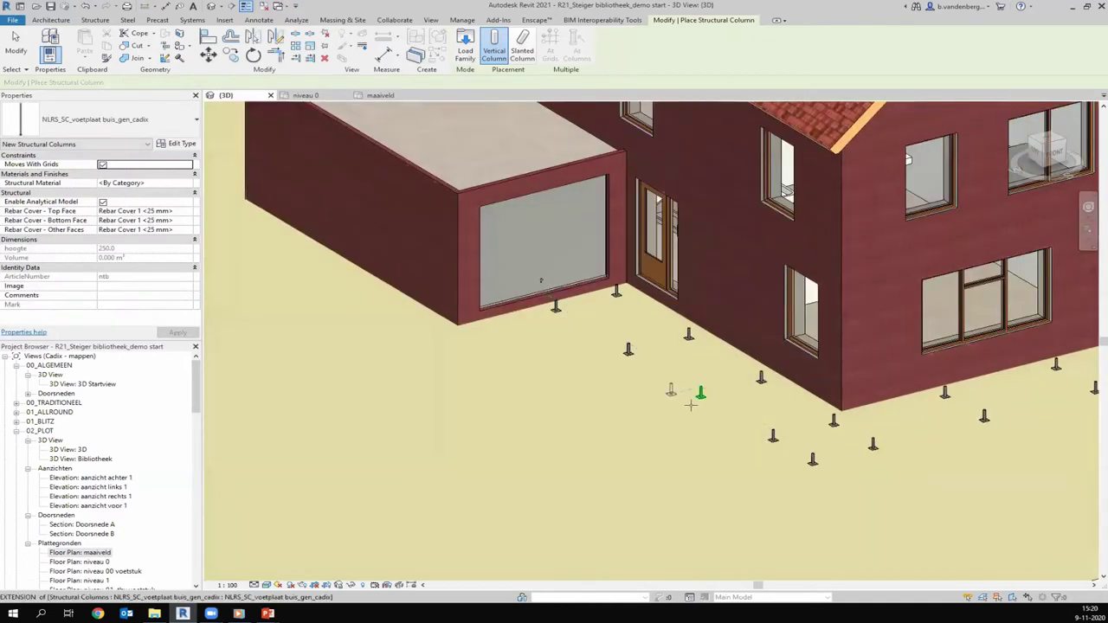
scroll(560, 314, down, 2)
scroll(685, 372, down, 2)
mouse_move(685, 372)
shift+middle_down()
mouse_move(230, 337)
mouse_move(742, 336)
shift+middle_up()
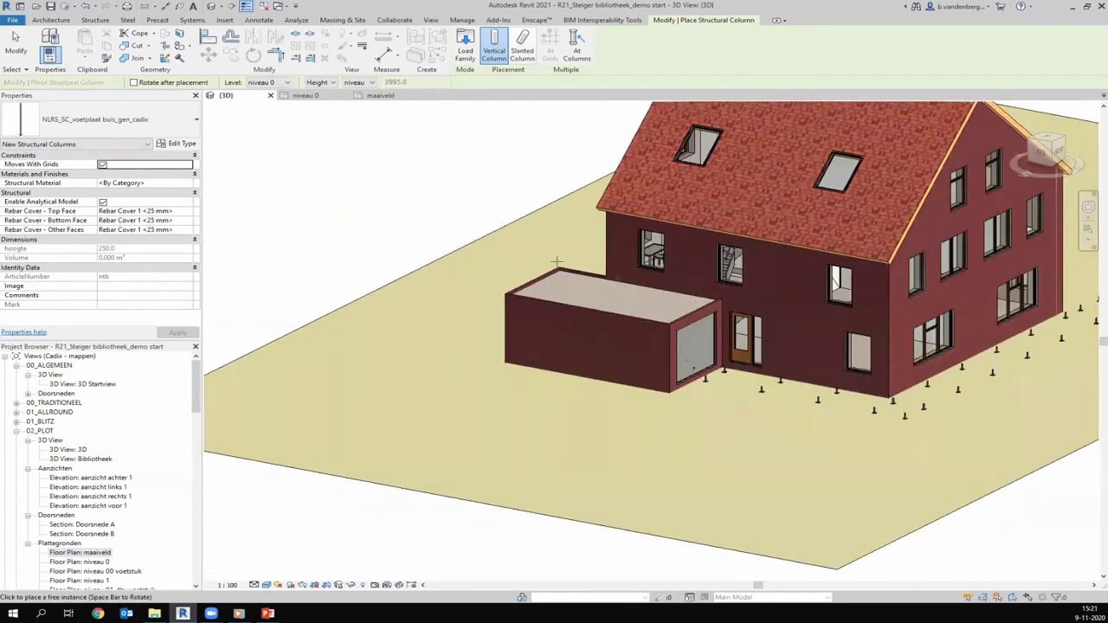
On the niveau 00 voetstuk plan, start a structural column of the voetstuk type (searched 'voetst')
double_click(127, 571)
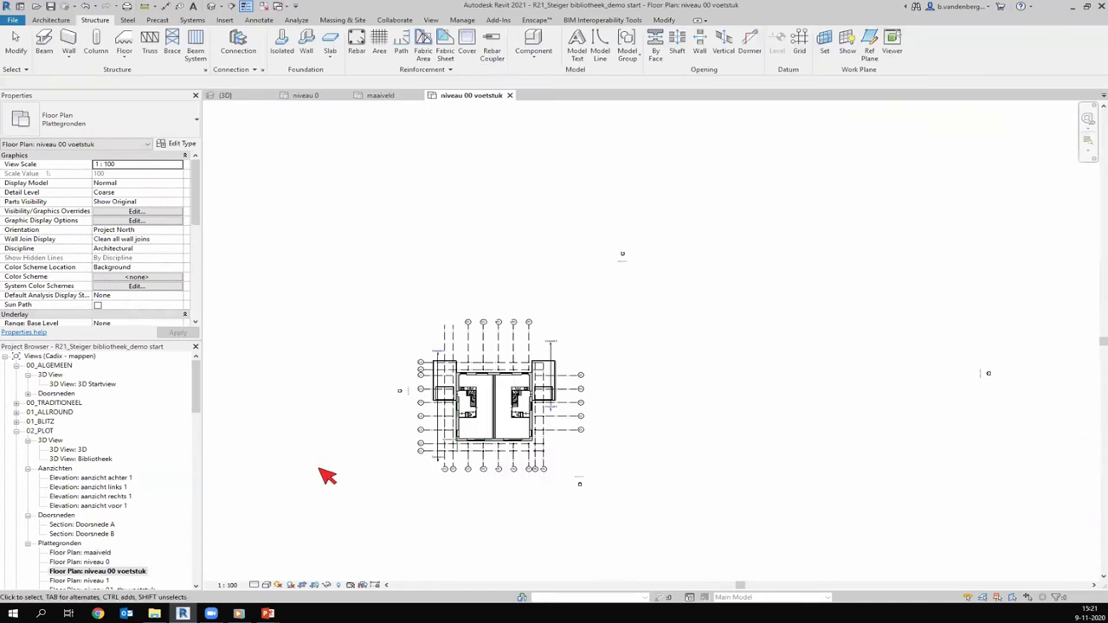
scroll(394, 428, up, 3)
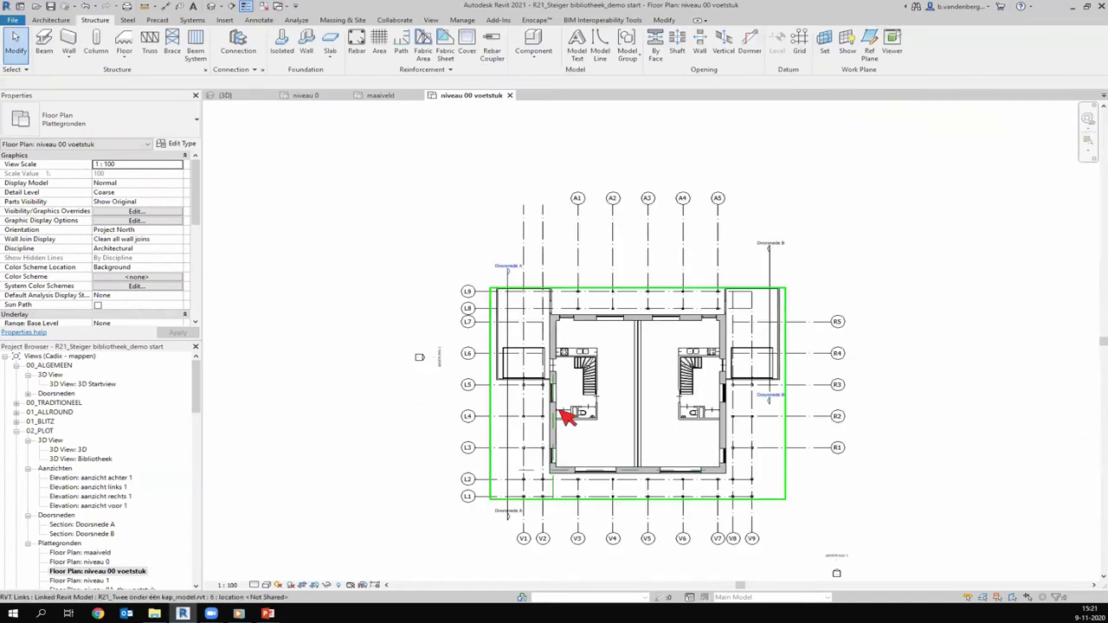
click(98, 42)
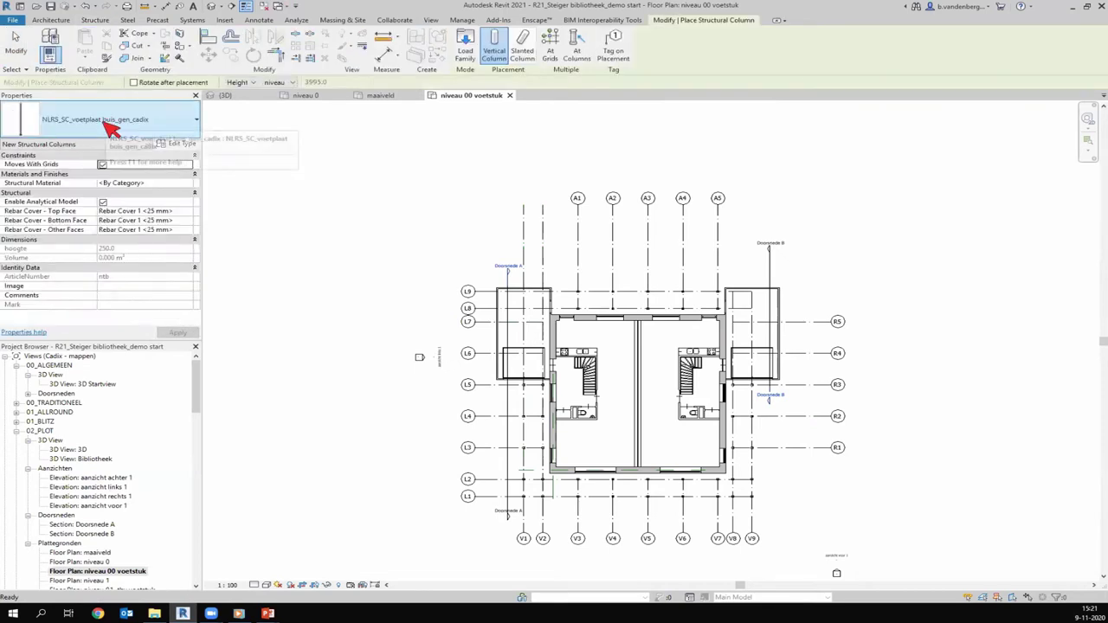
click(113, 126)
text(voet)
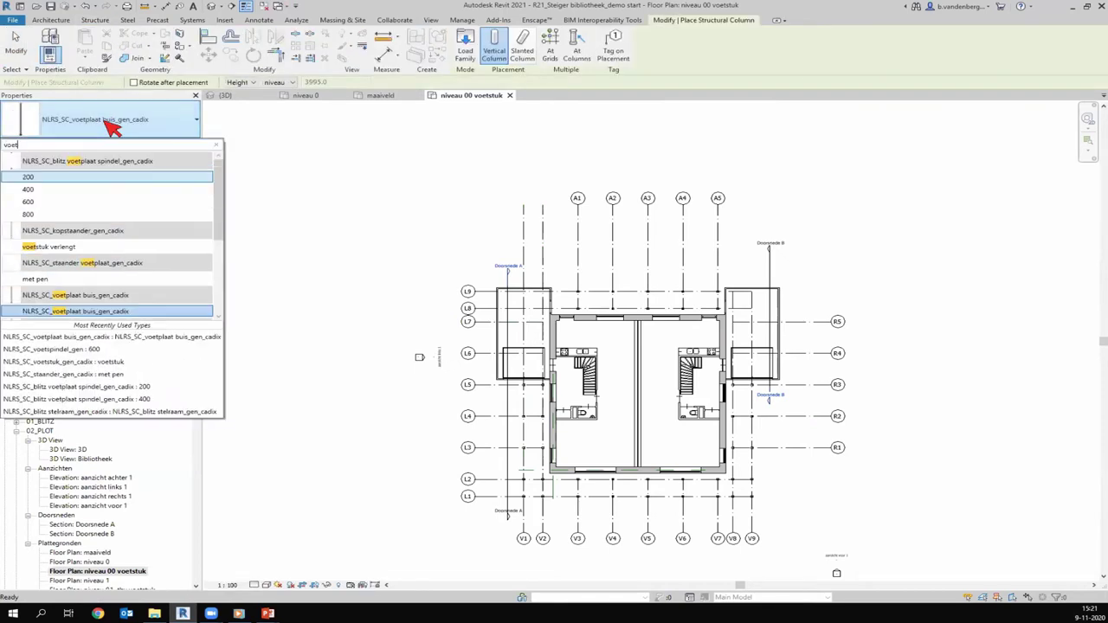
text(st)
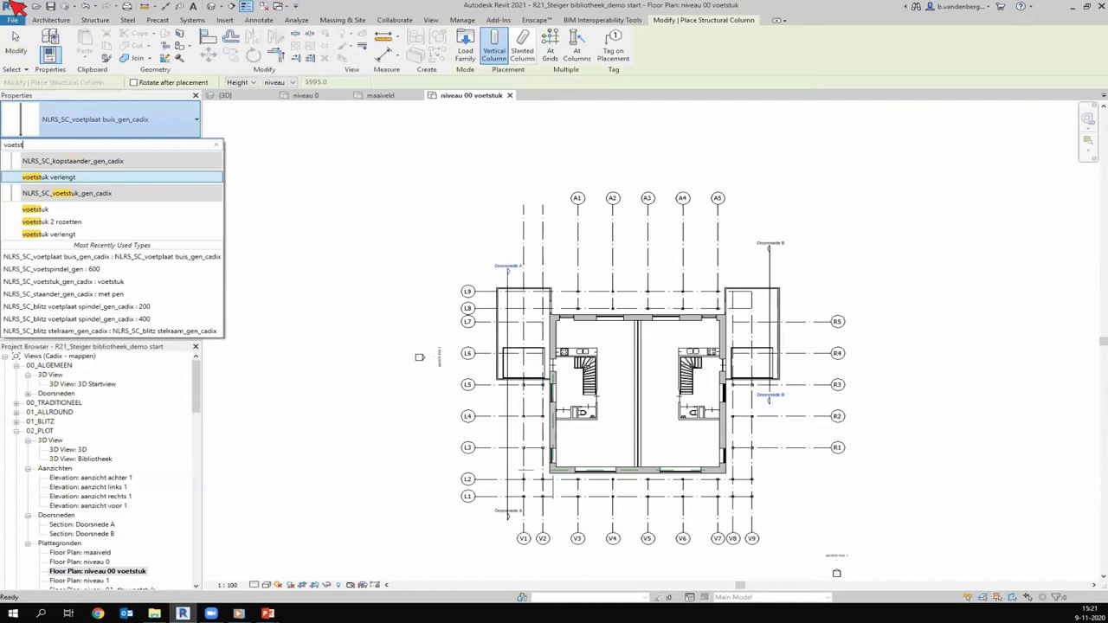
click(80, 210)
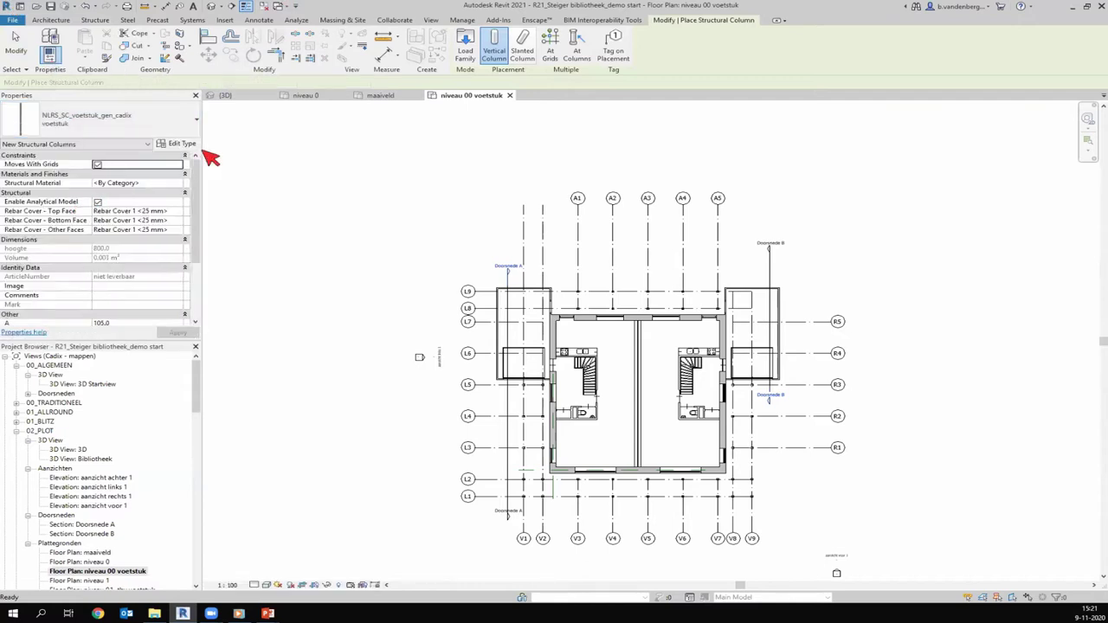
Place voetstuk columns at grids A1–A5 and L9, L8 using At Grids
click(549, 50)
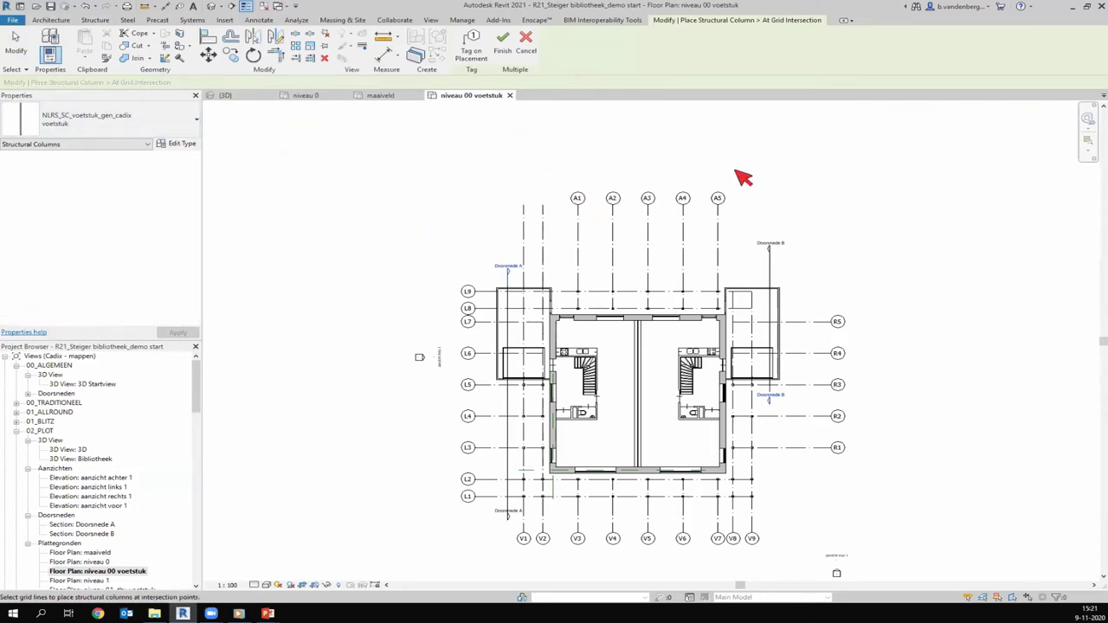
drag(759, 182, 560, 215)
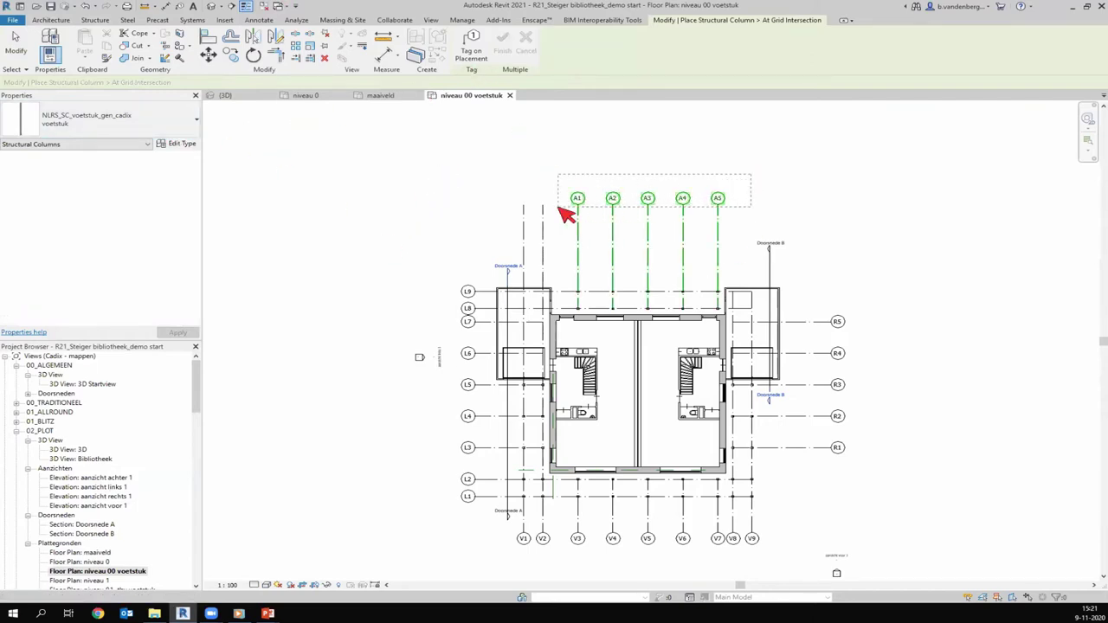
ctrl+drag(476, 262, 457, 317)
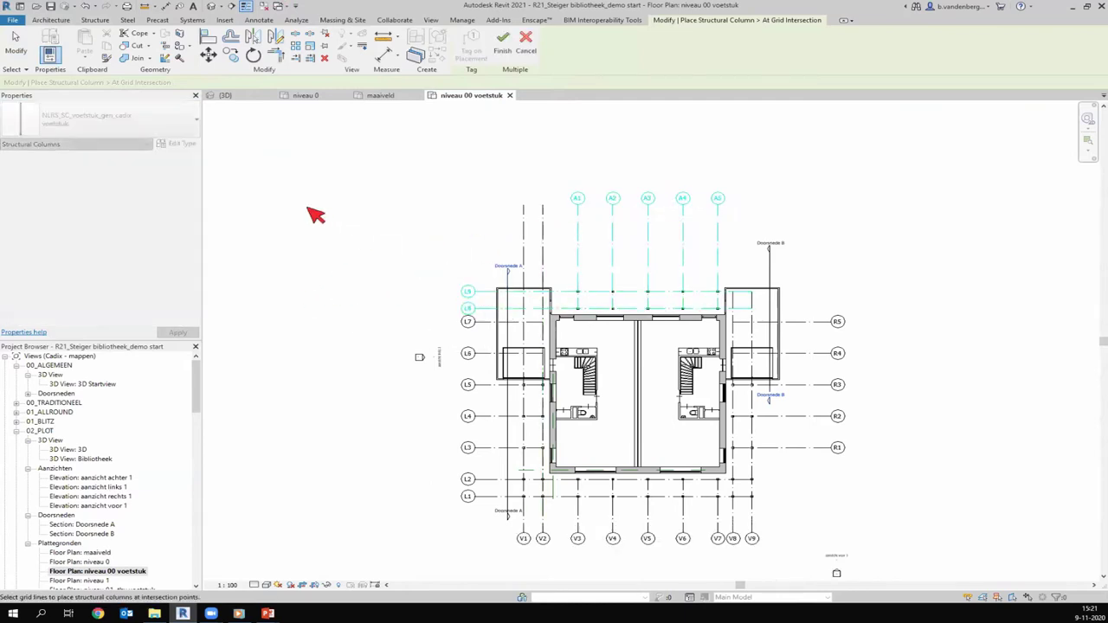
click(502, 39)
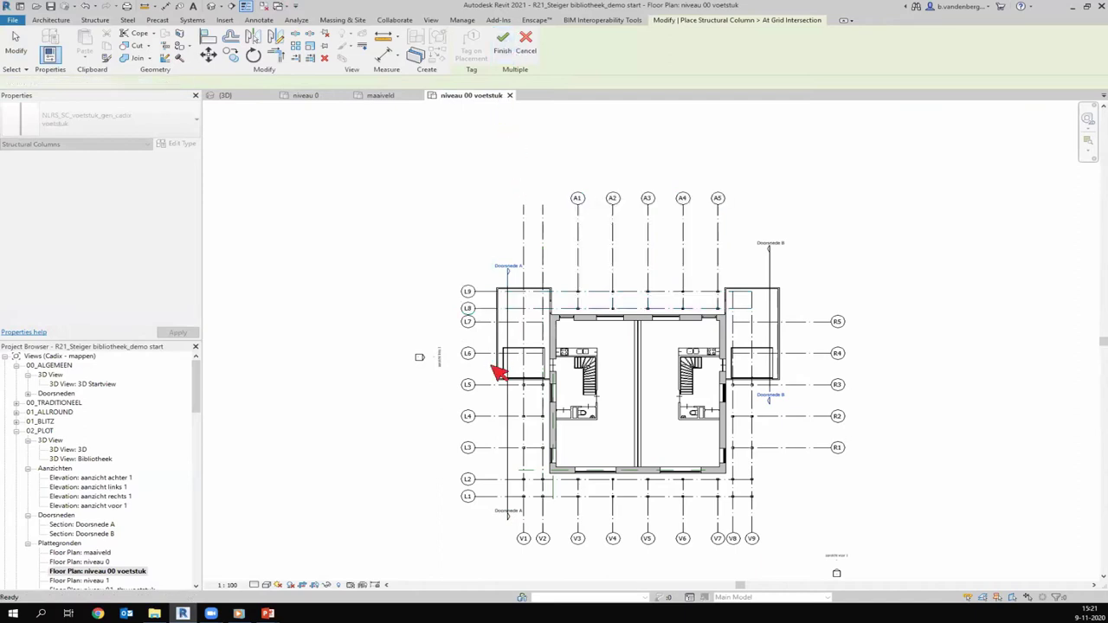
Place voetstuk columns at grids L1–L5, V2–V9 and R1–R3, then view in 3D
click(549, 44)
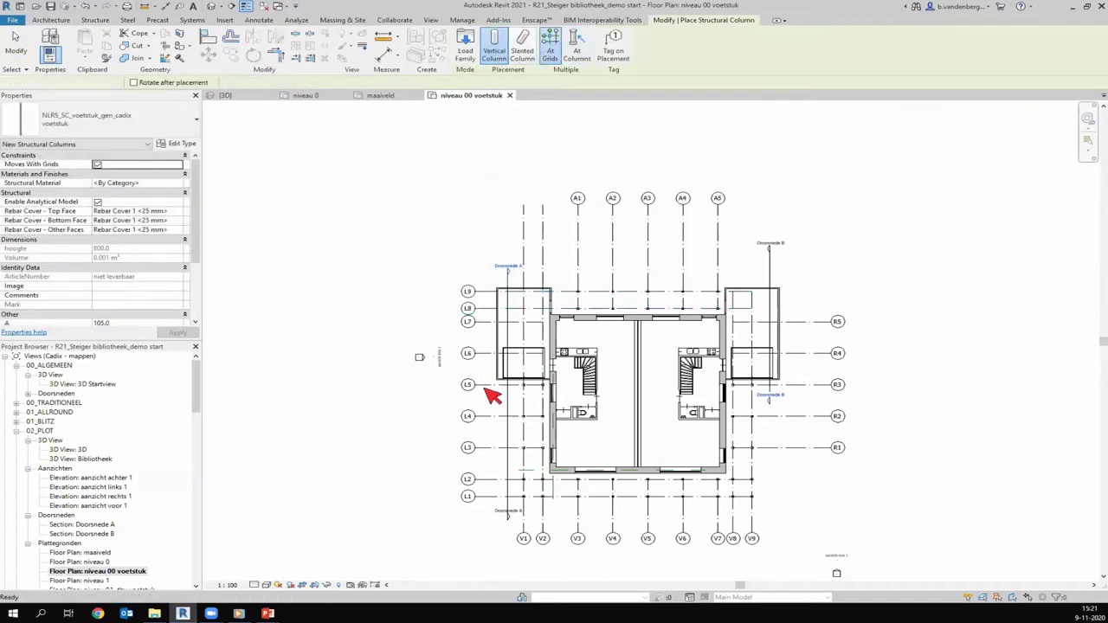
drag(474, 378, 516, 522)
ctrl+drag(794, 520, 517, 553)
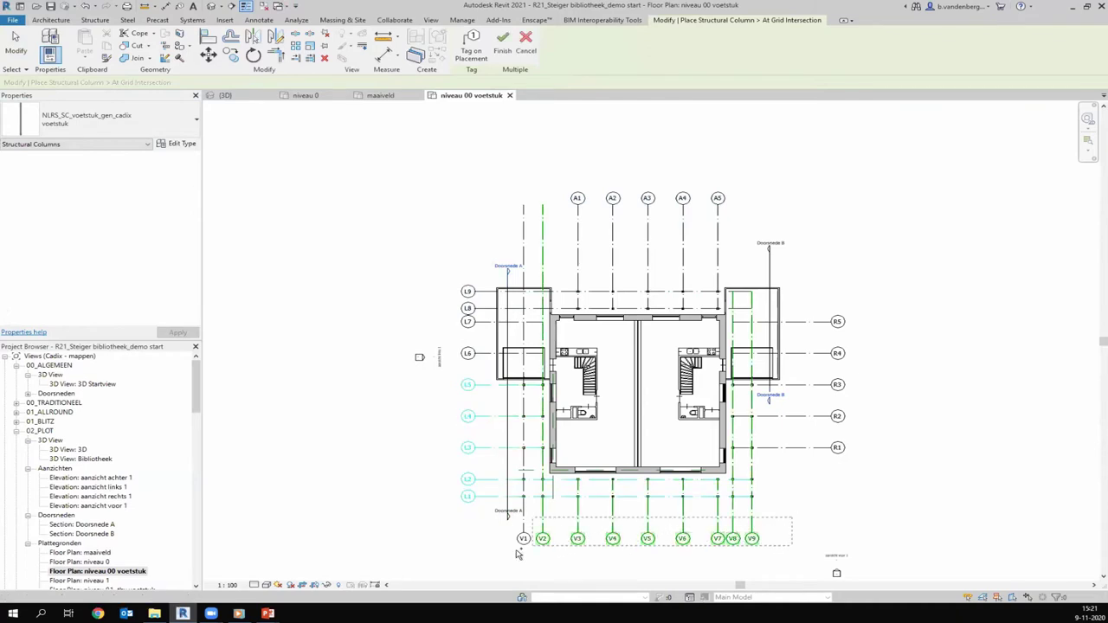
ctrl+drag(889, 380, 827, 461)
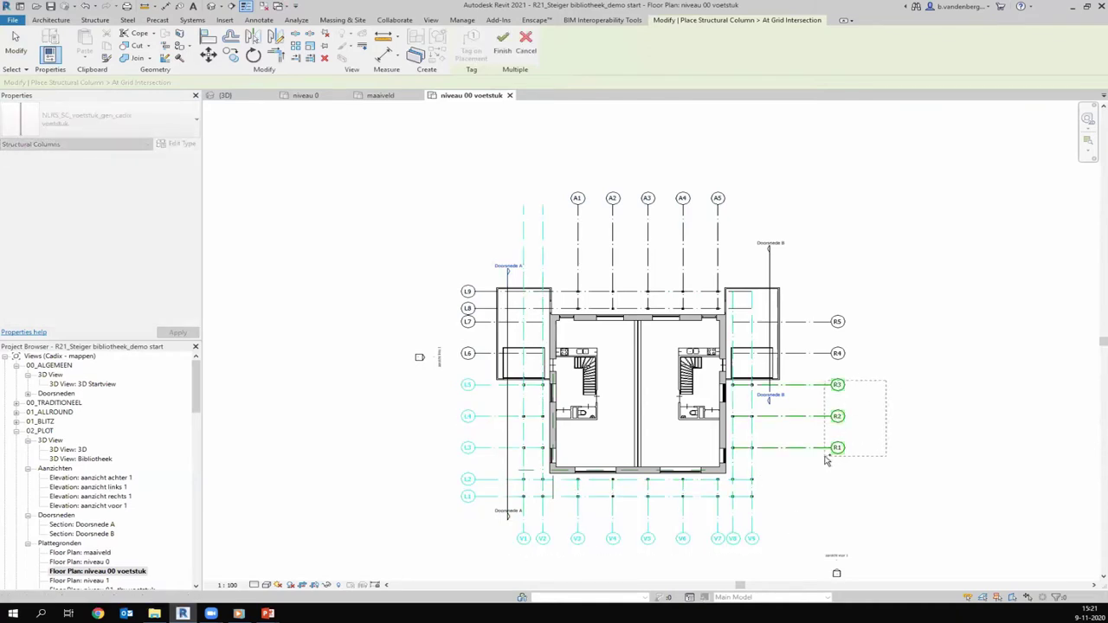
click(501, 44)
click(231, 95)
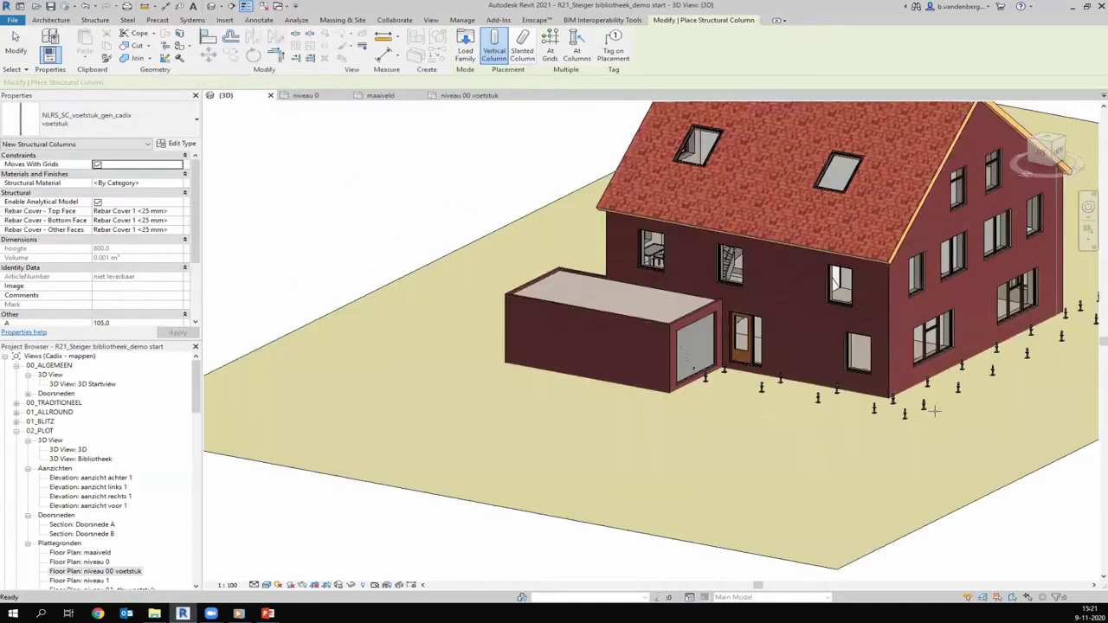
End the column command and zoom in and out to check each voetstuk on its base plate
scroll(863, 416, up, 4)
scroll(906, 416, up, 2)
scroll(883, 419, up, 2)
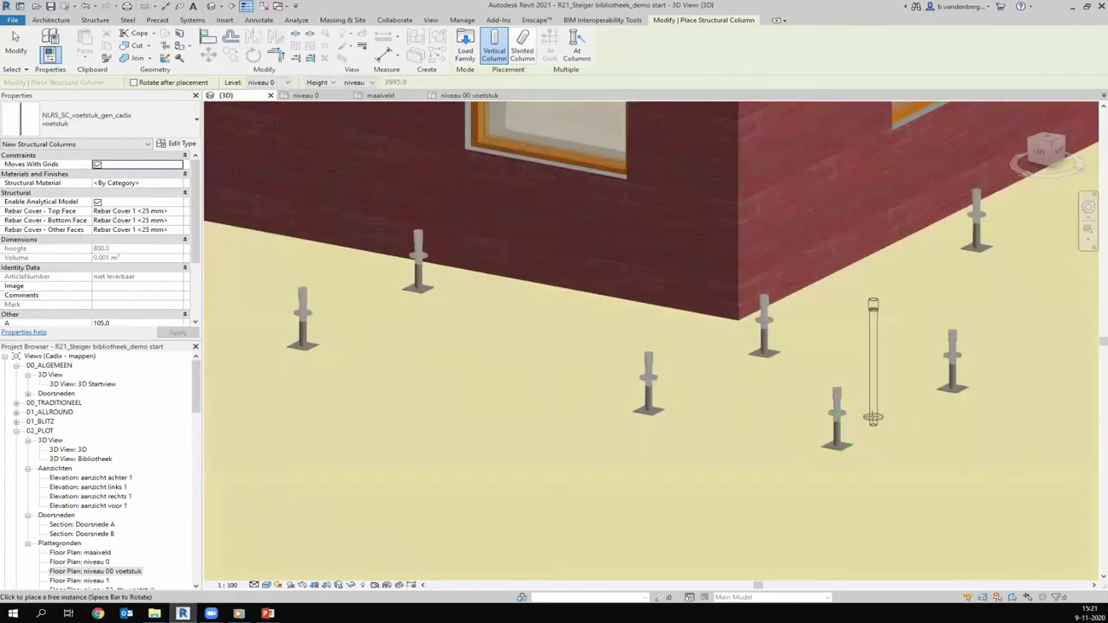
scroll(857, 422, up, 2)
key(Escape)
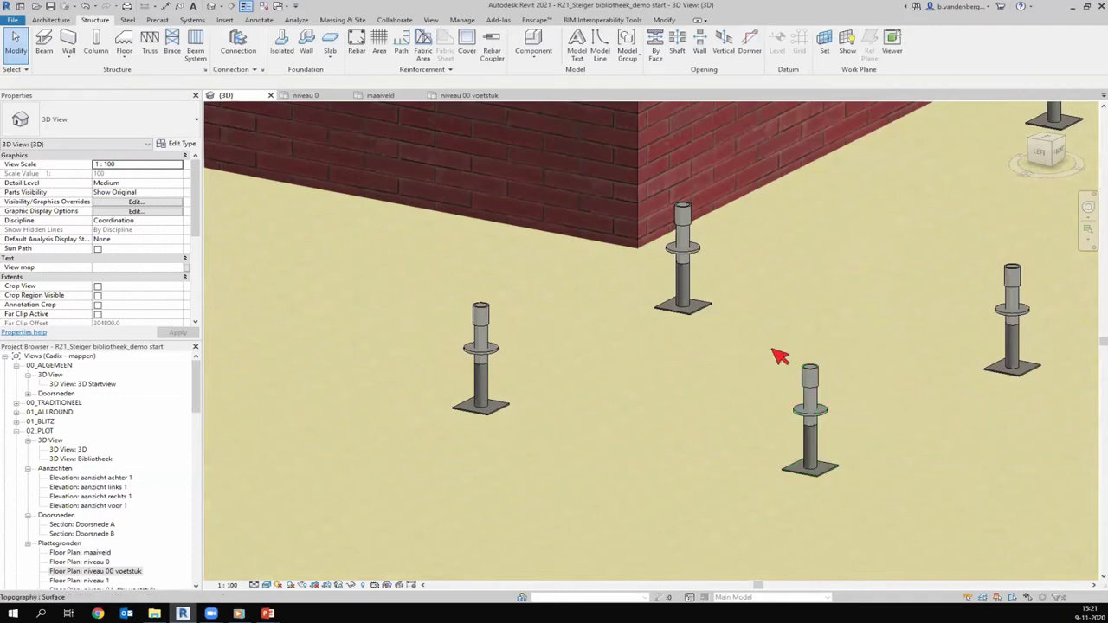
scroll(805, 437, down, 2)
scroll(805, 420, down, 3)
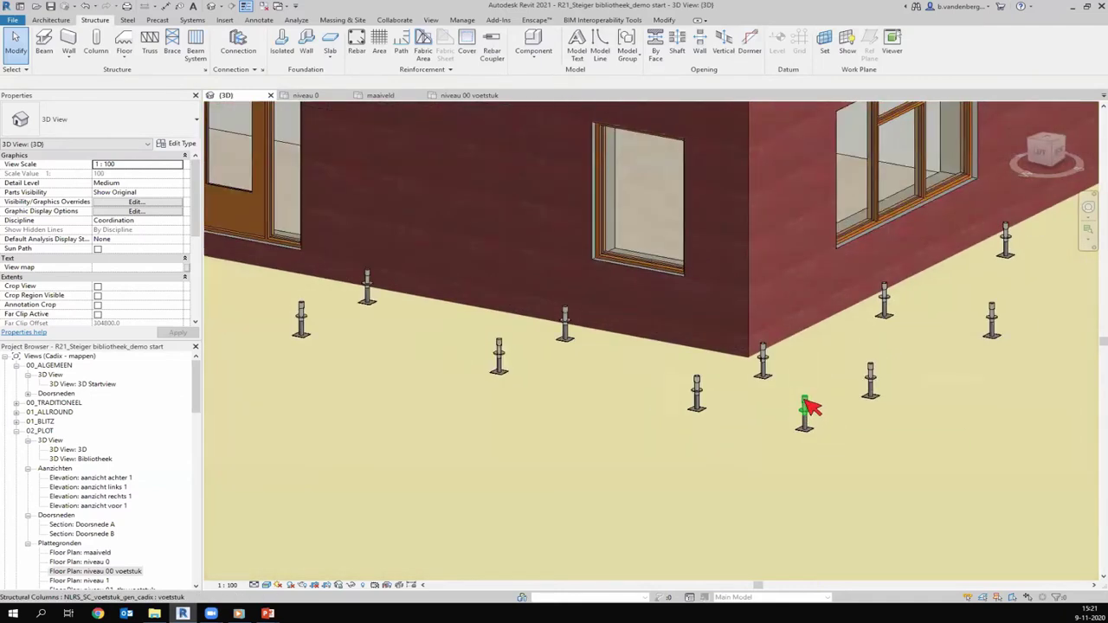
scroll(605, 372, down, 2)
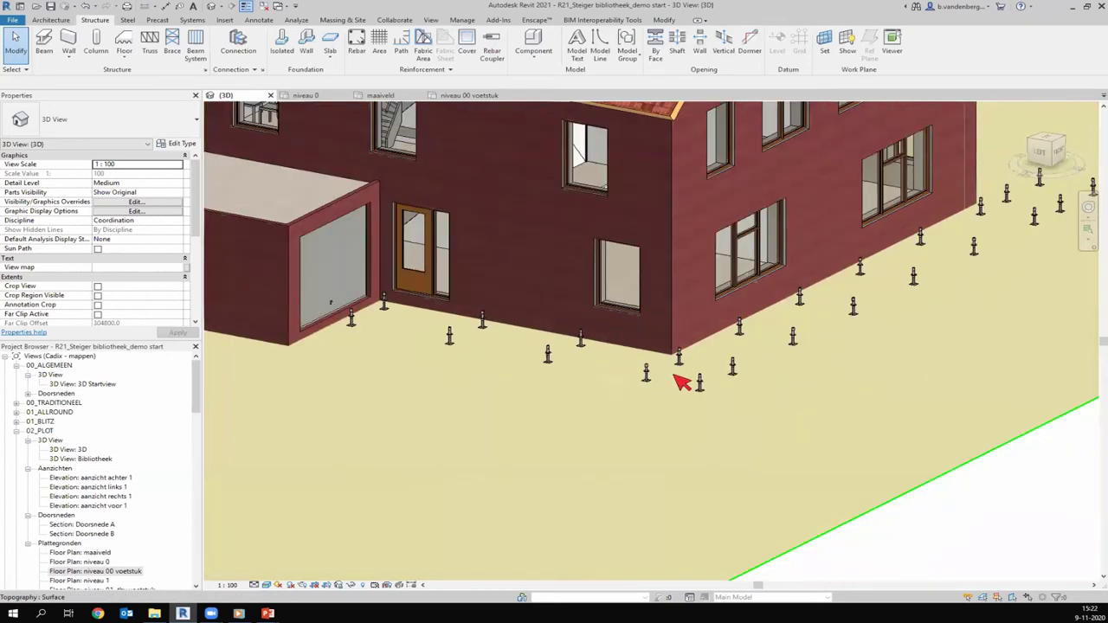
Select all voetstuk column instances in the entire project
click(702, 381)
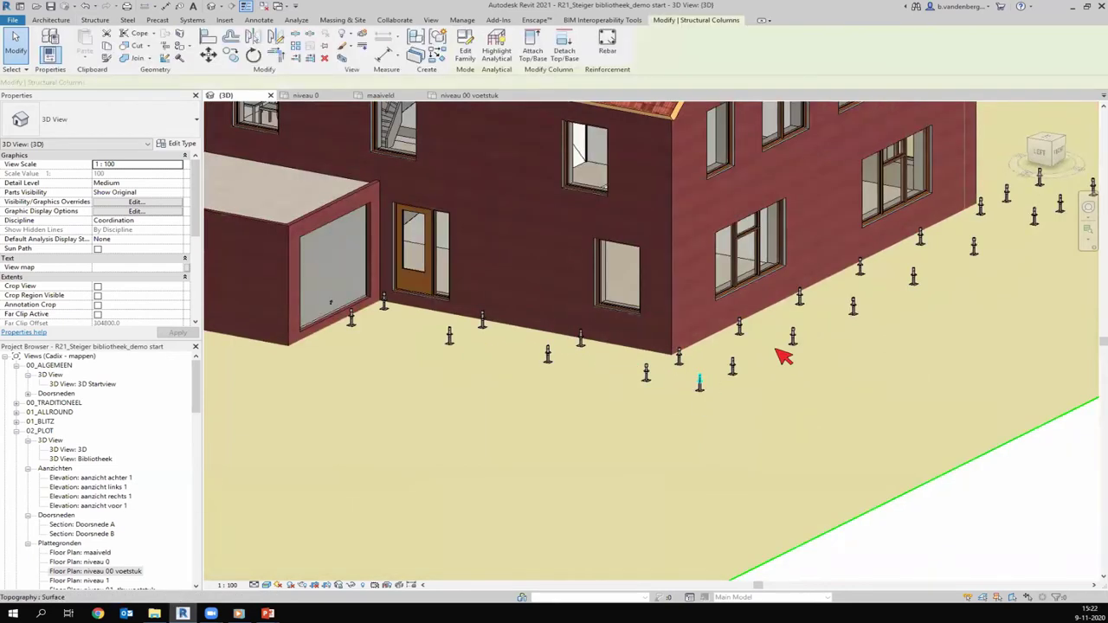
right_click(1026, 480)
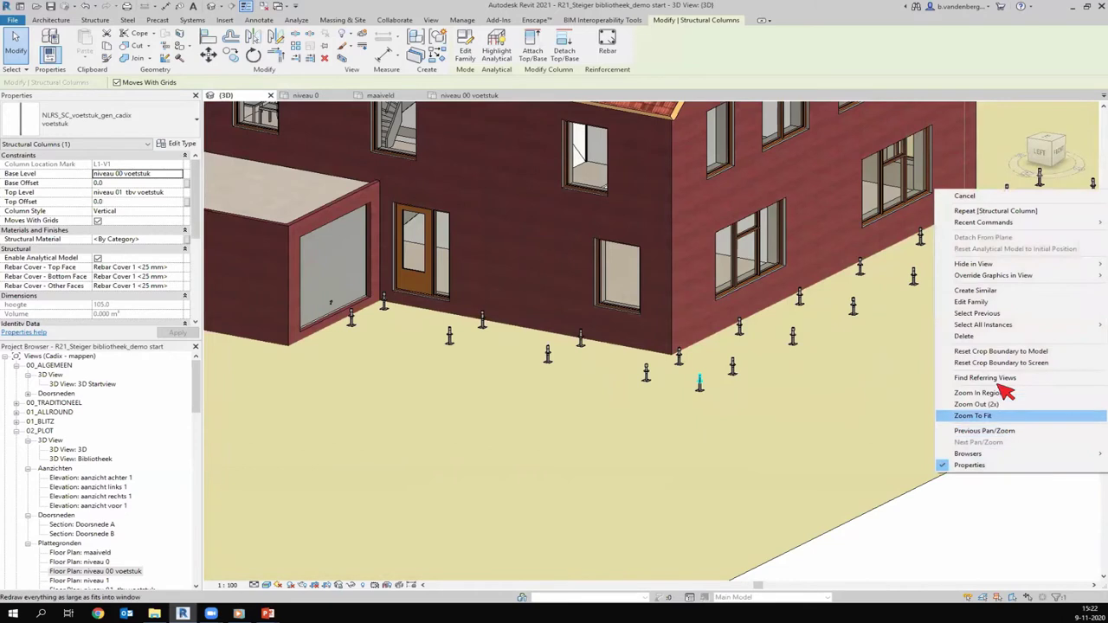
mouse_move(982, 325)
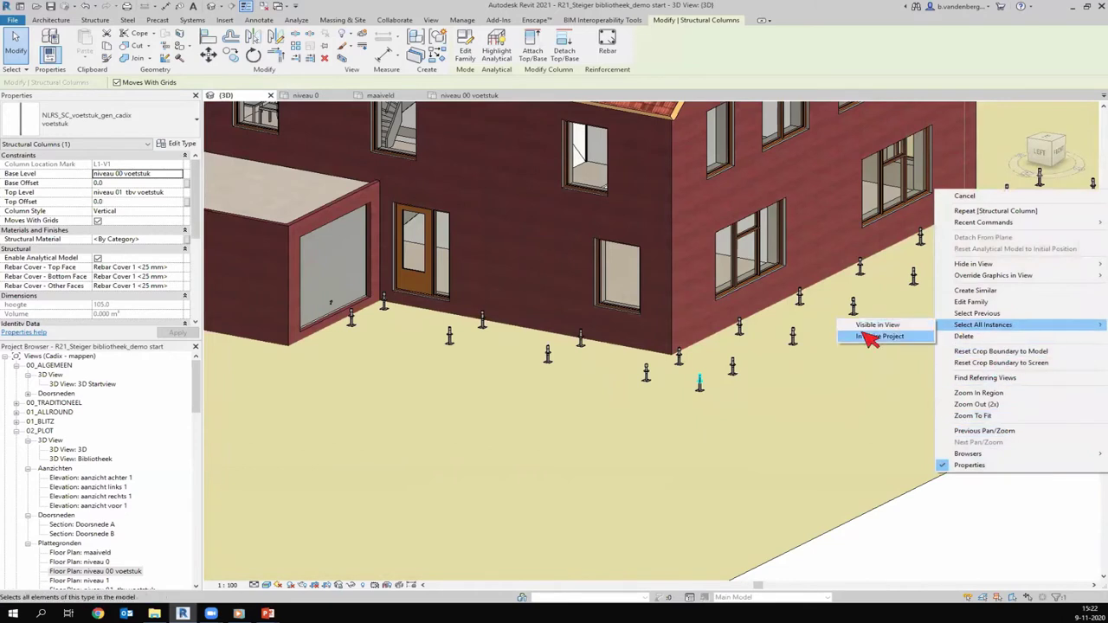
click(876, 336)
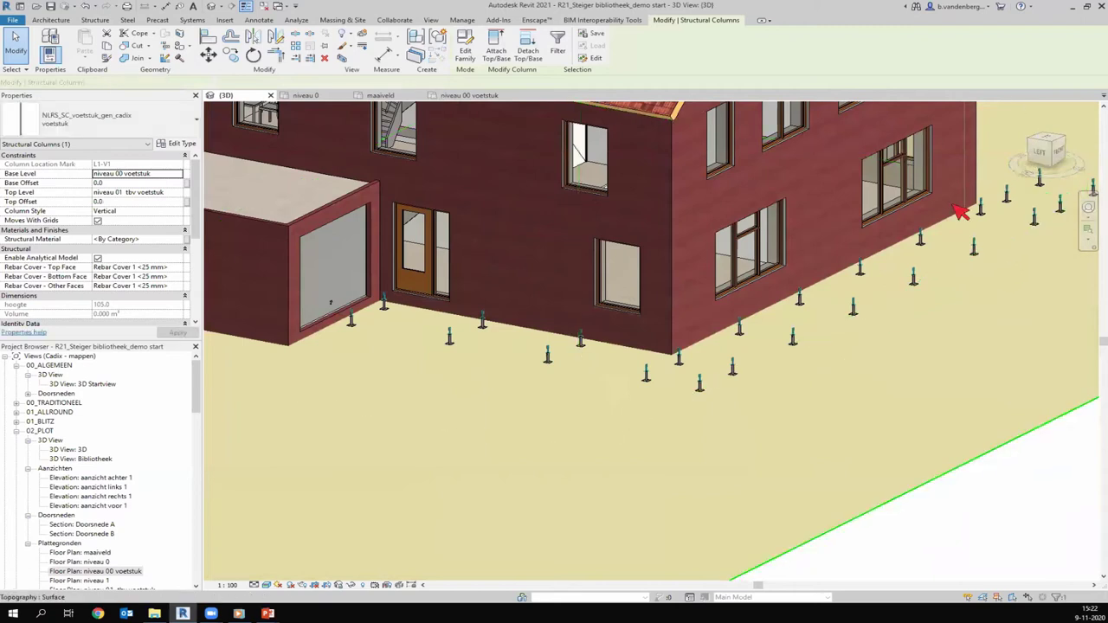
Copy the columns, paste them aligned onto level niveau 6, and search 'staa' among the column types
click(104, 48)
click(95, 58)
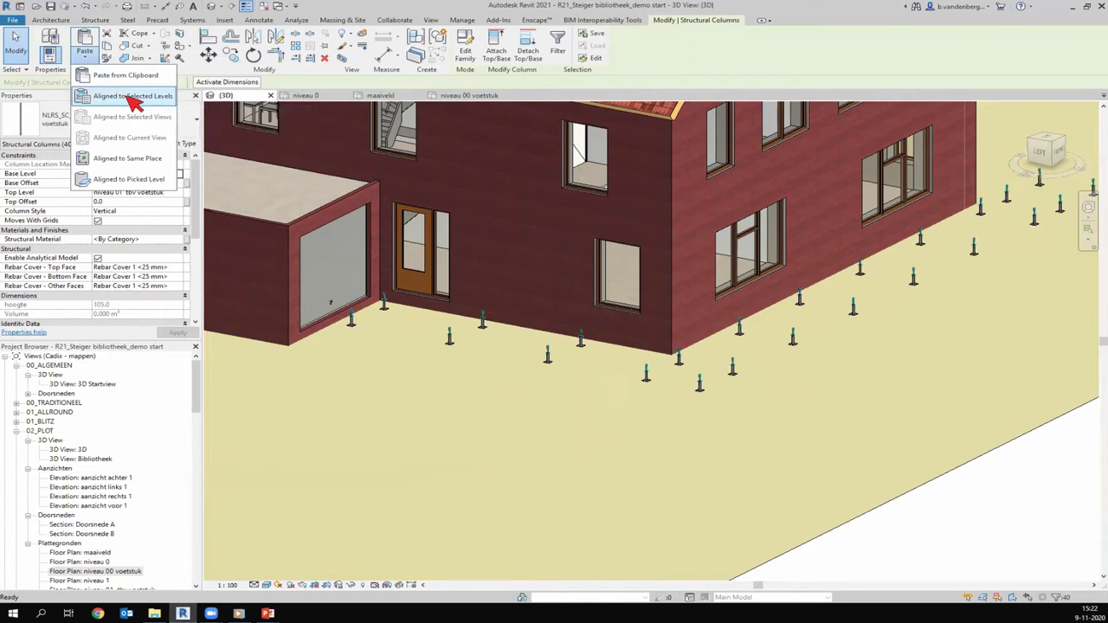
click(132, 96)
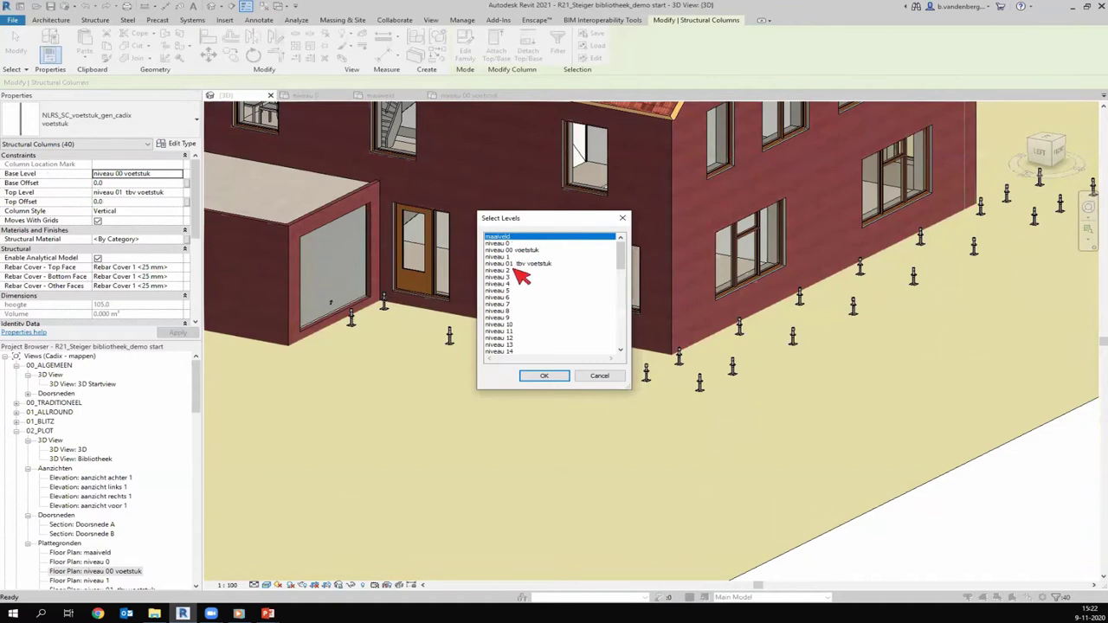
click(514, 297)
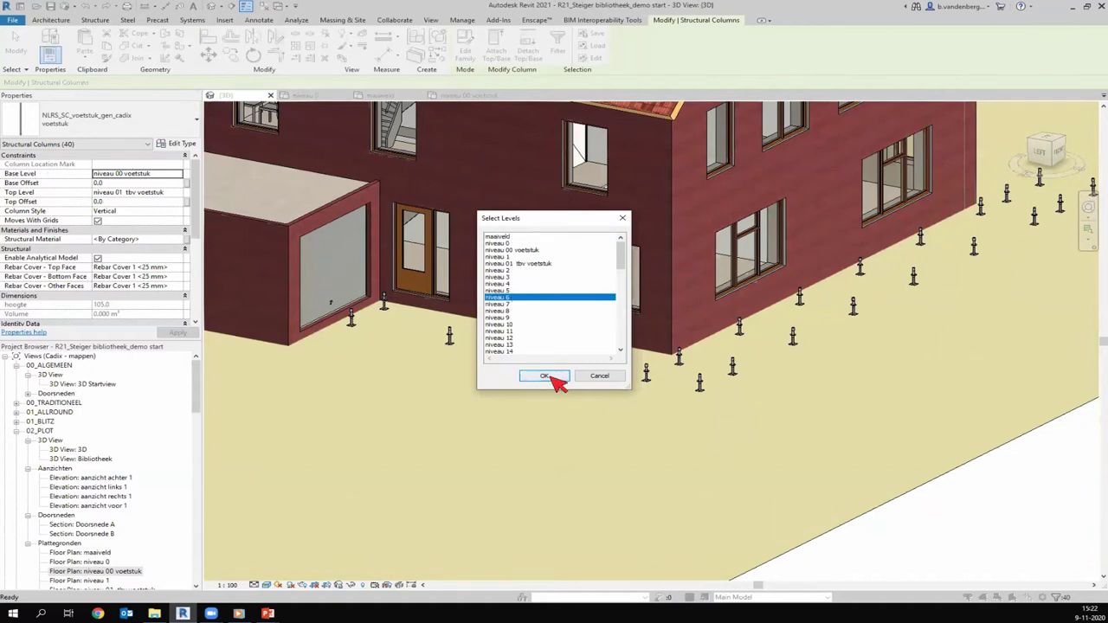
click(551, 375)
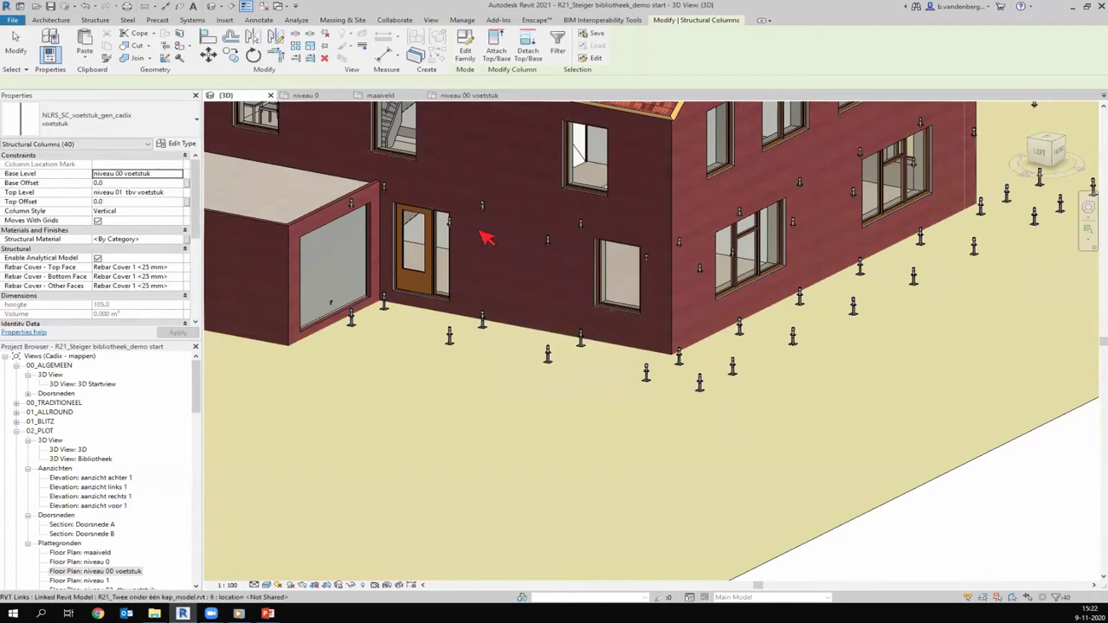
click(134, 121)
text(st)
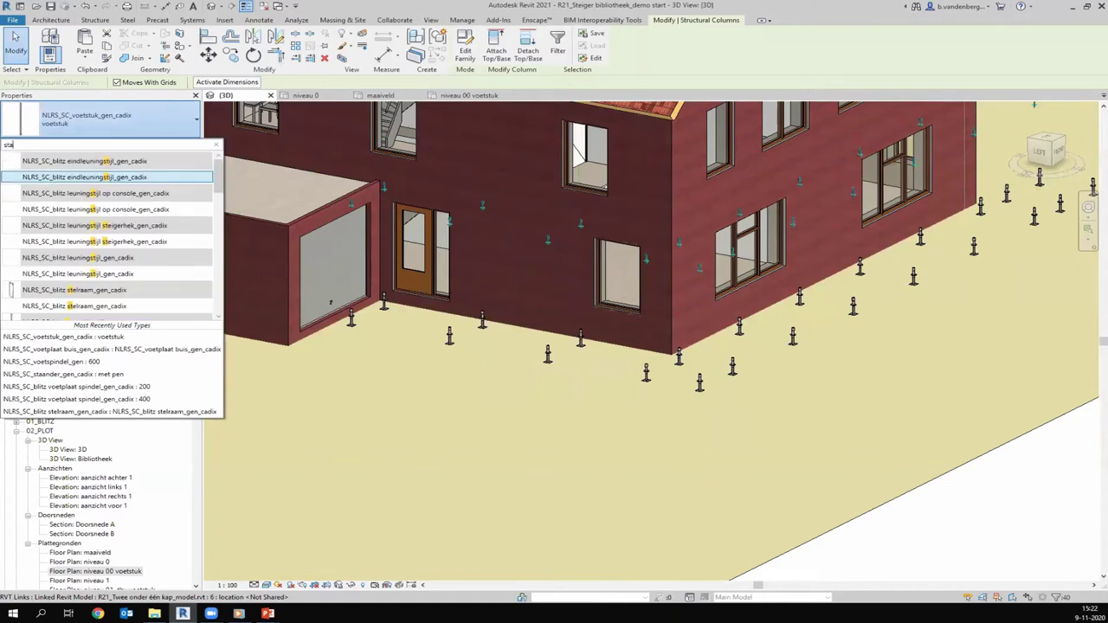
text(aander)
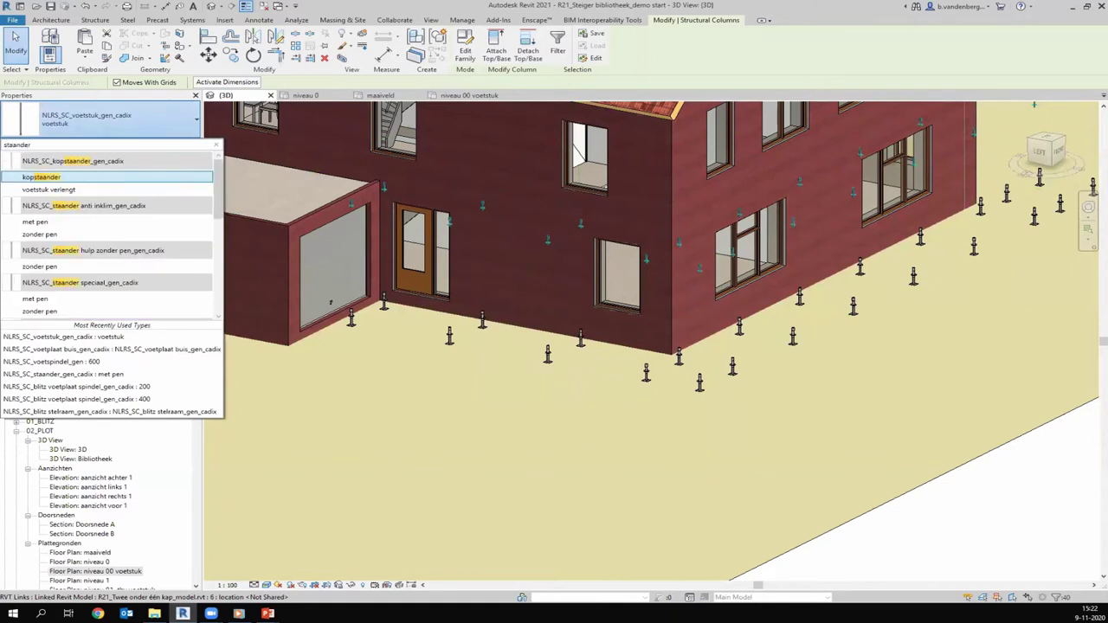
Change the pasted columns to 'staander met pen' type with base level niveau 0 and reset the base offset
scroll(108, 299, down, 1)
scroll(108, 299, down, 2)
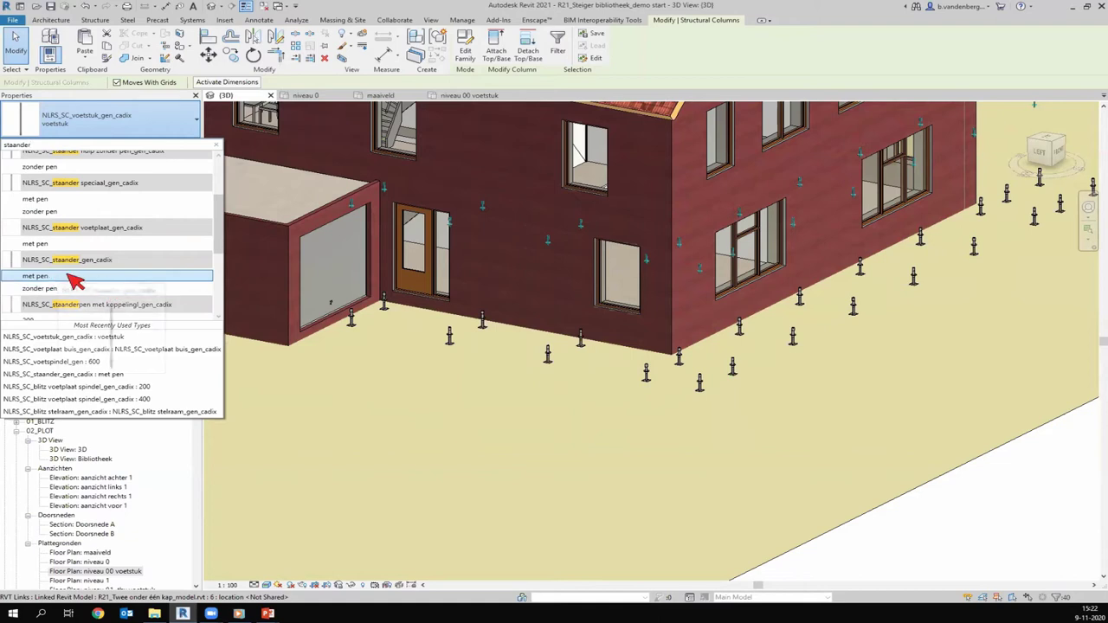
click(76, 277)
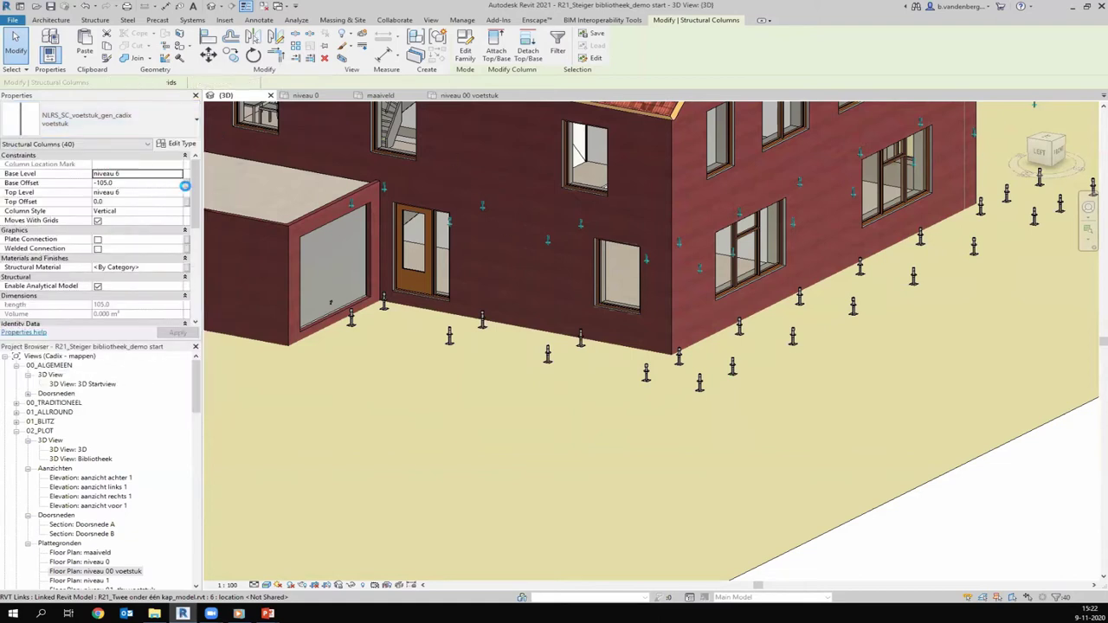
click(160, 182)
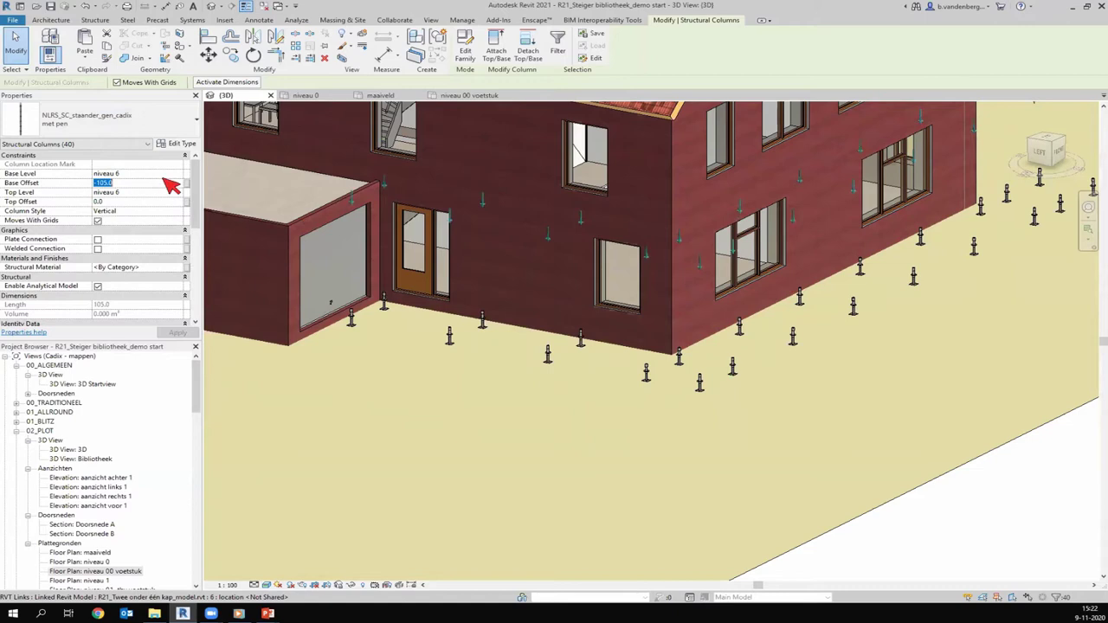
click(177, 173)
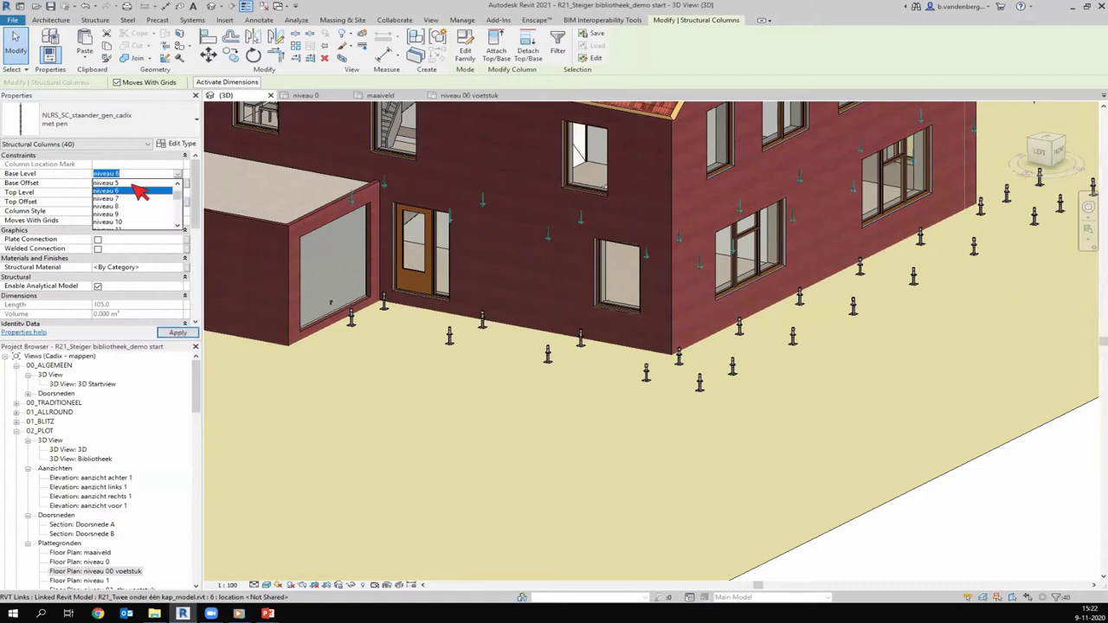
click(121, 199)
click(126, 183)
text(0)
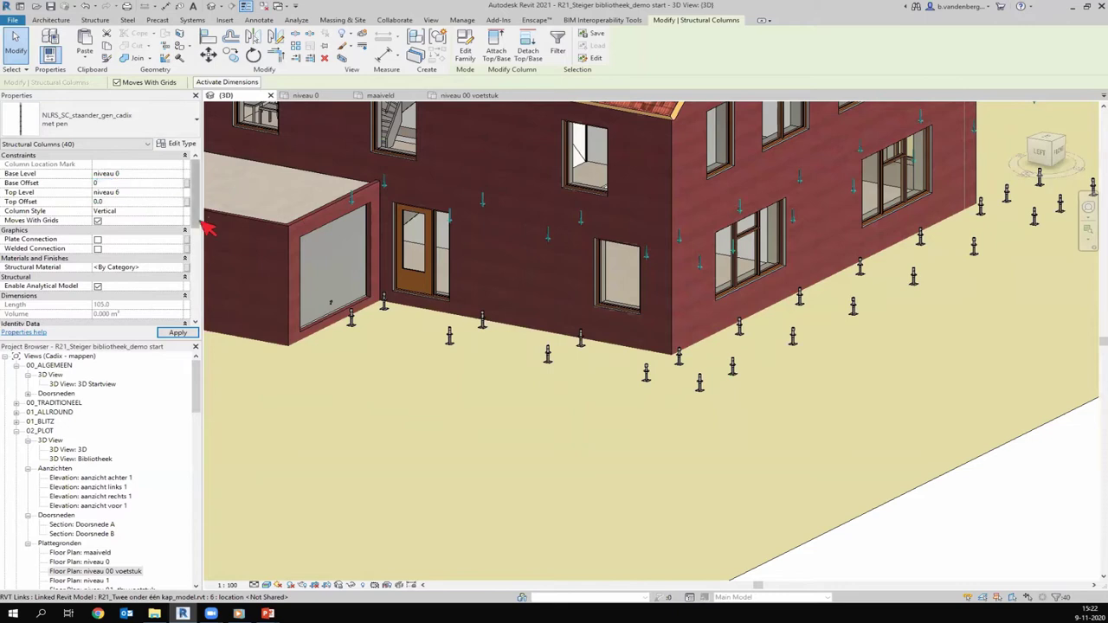
click(178, 333)
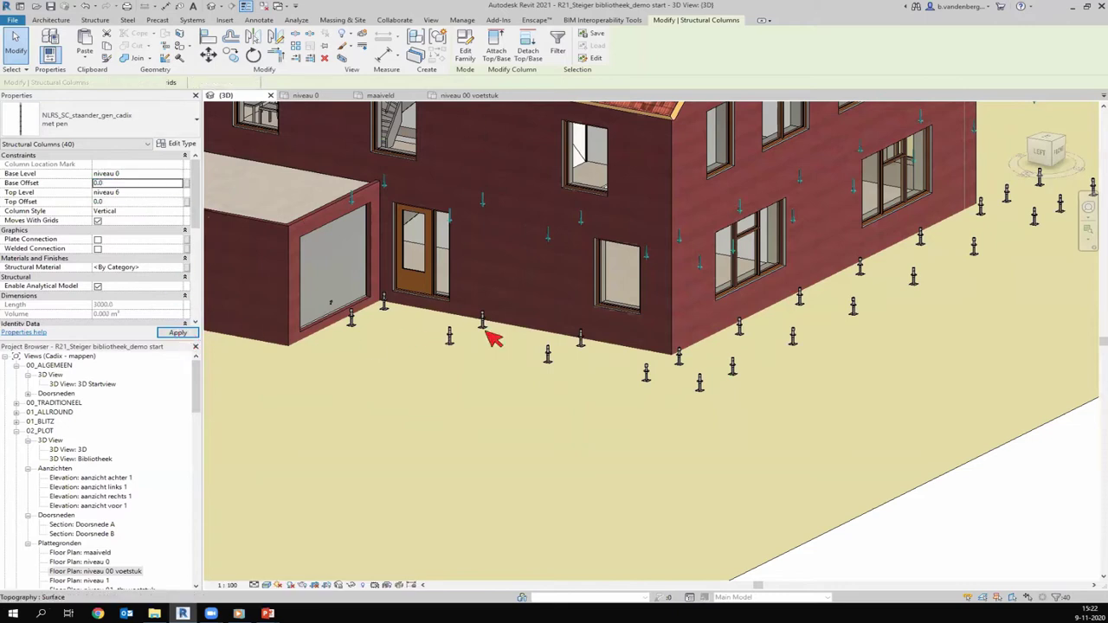
Deselect the columns and orbit the 3D view to inspect the standards around the house
scroll(737, 373, down, 3)
click(979, 524)
scroll(782, 376, up, 2)
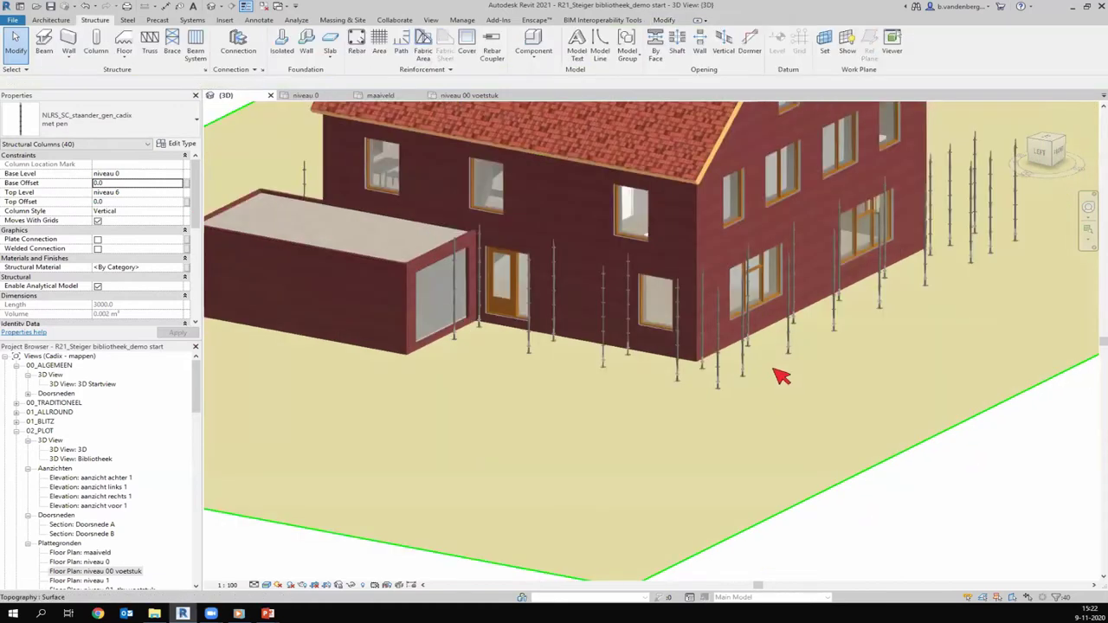
scroll(782, 377, down, 2)
mouse_move(781, 376)
shift+middle_down()
mouse_move(811, 232)
mouse_move(464, 240)
shift+middle_up()
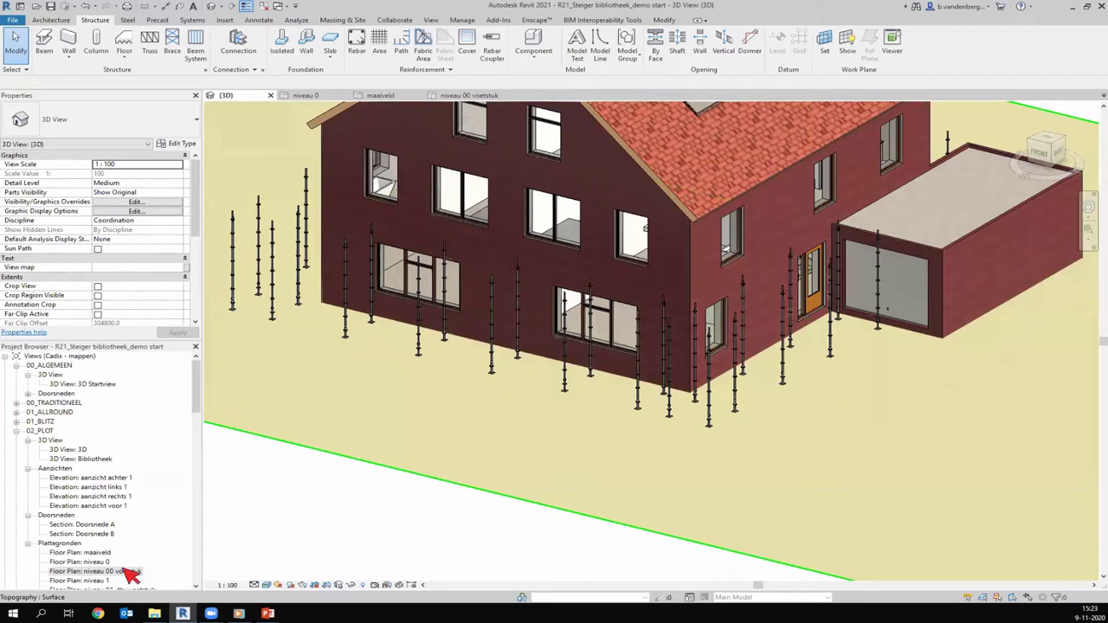
scroll(121, 571, down, 1)
On the niveau 0 plan, start a beam of type NLRS_SF_allround ligger_gen_cadix
double_click(106, 552)
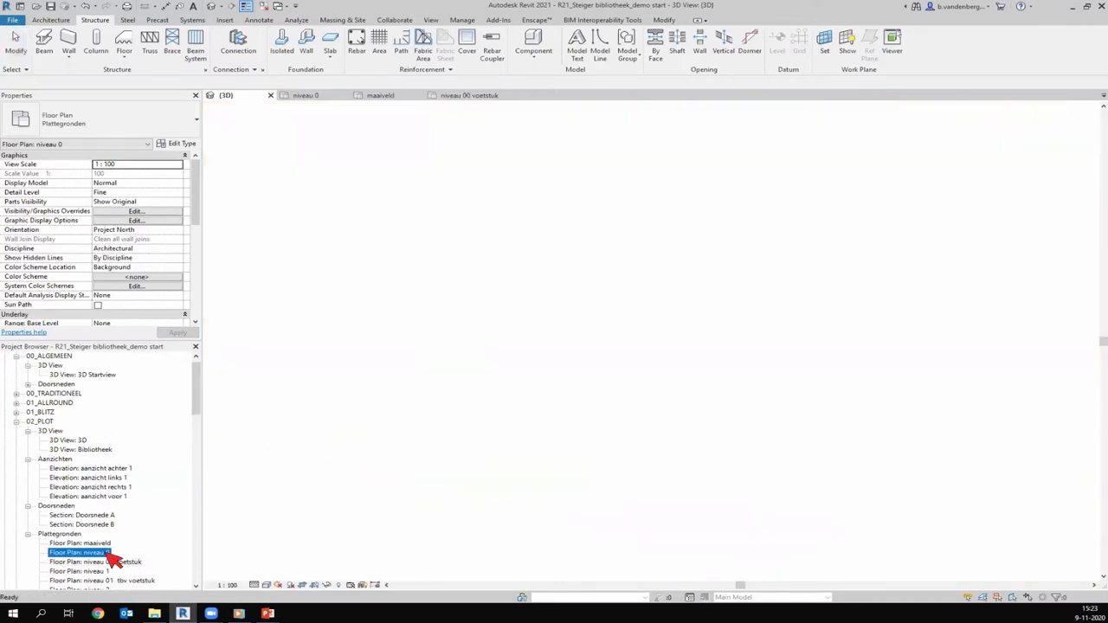
scroll(838, 387, up, 2)
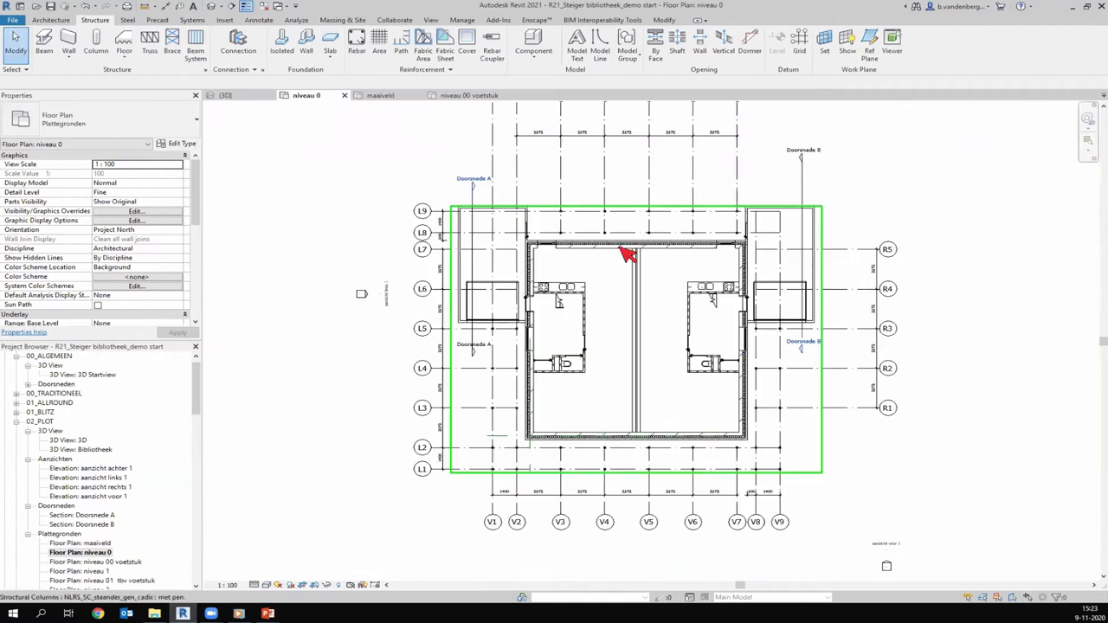
click(68, 44)
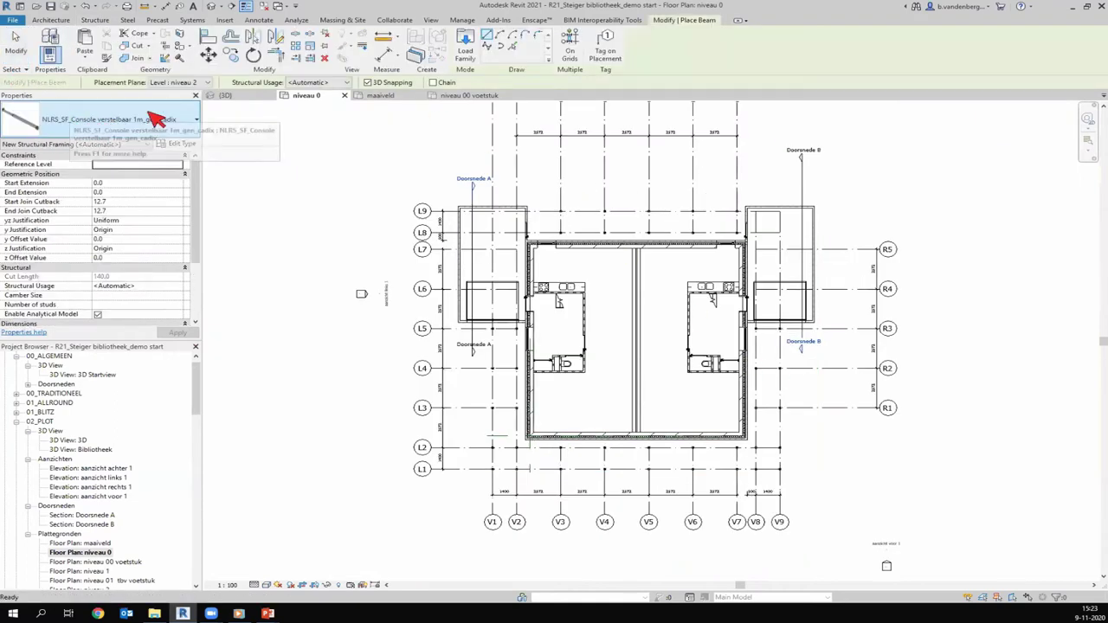
click(121, 123)
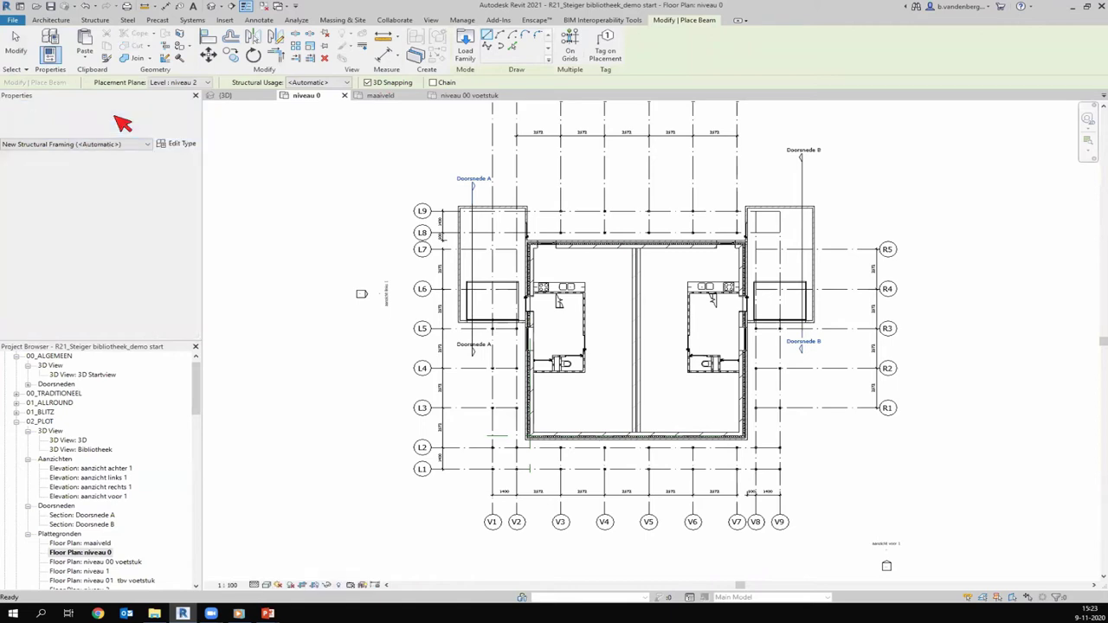
click(194, 118)
text(ligger)
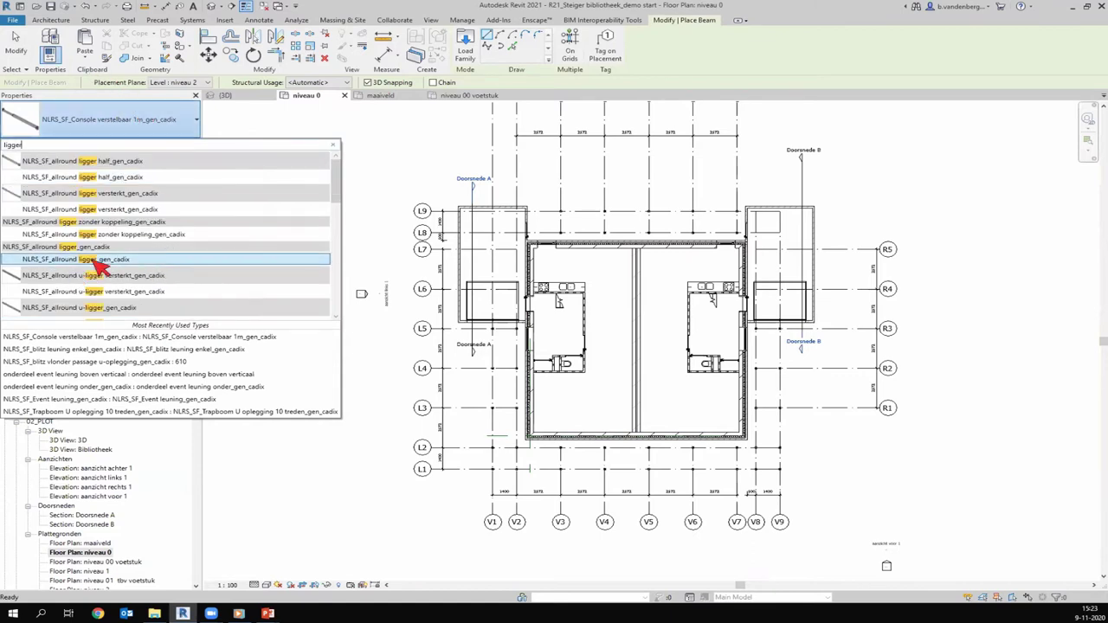
click(97, 260)
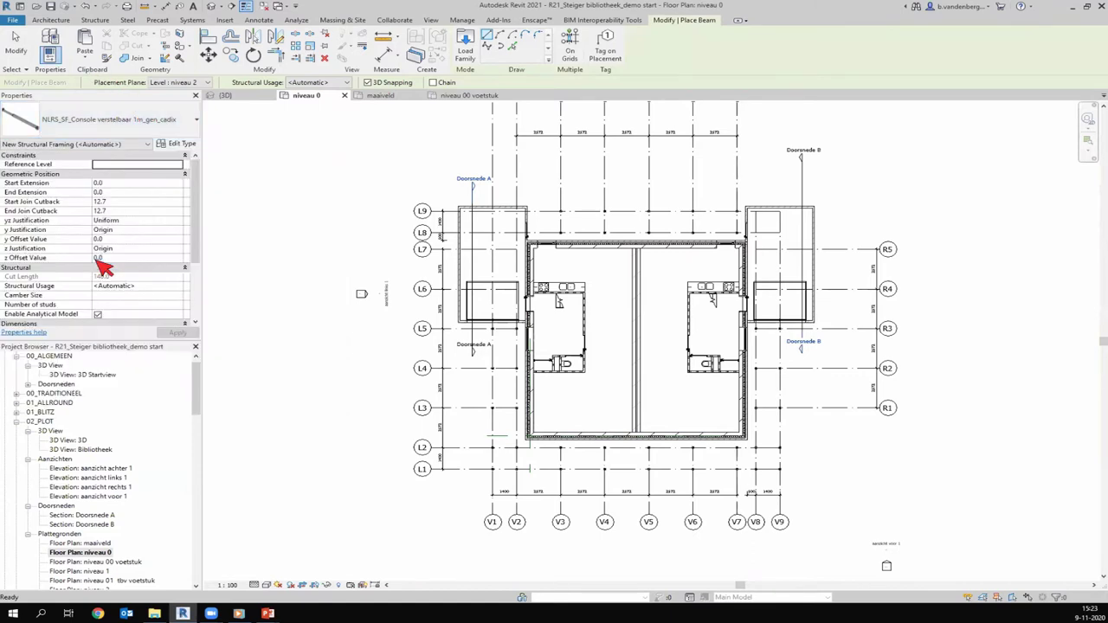
Set the beam placement plane to niveau 0
click(571, 50)
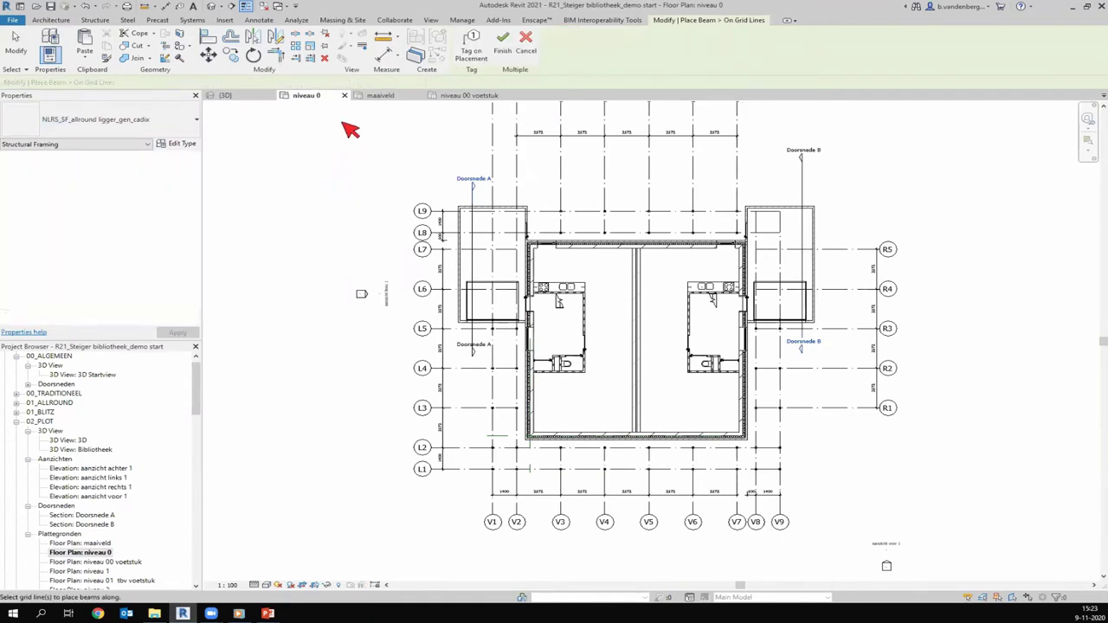
click(536, 50)
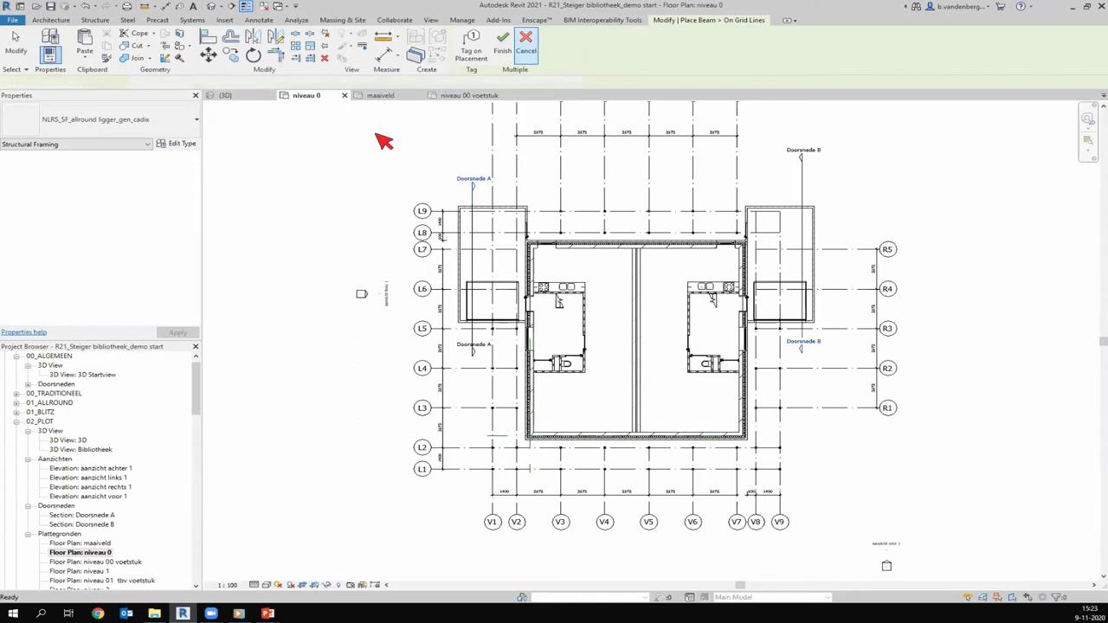
click(198, 82)
scroll(198, 104, up, 2)
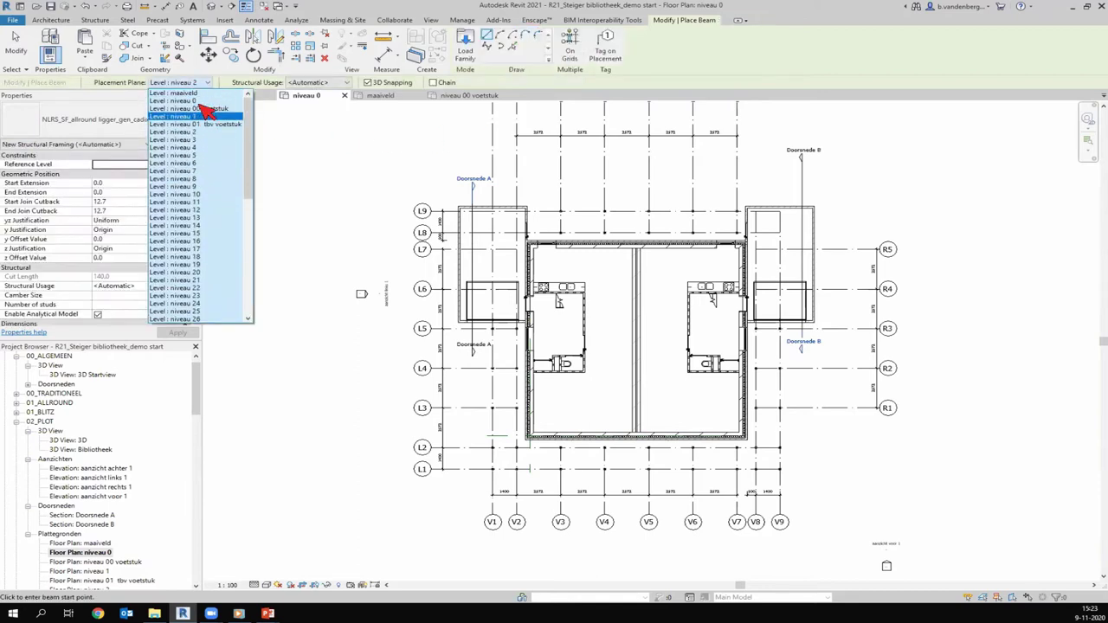
click(206, 100)
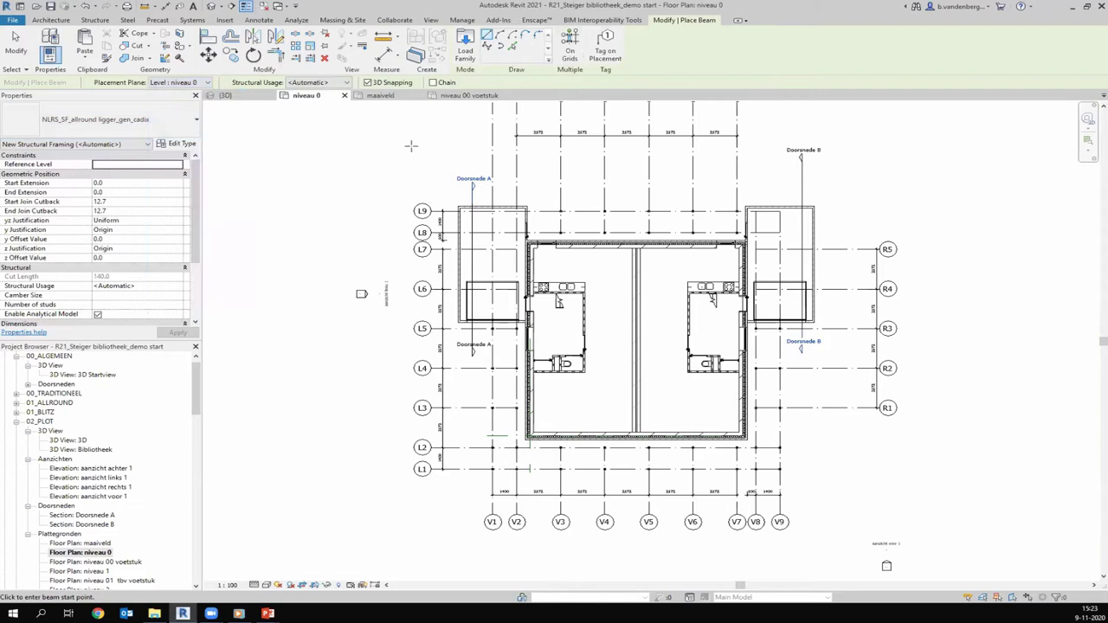
Place ledgers On Grids along all scaffold grid lines around the house, then view in 3D
click(569, 48)
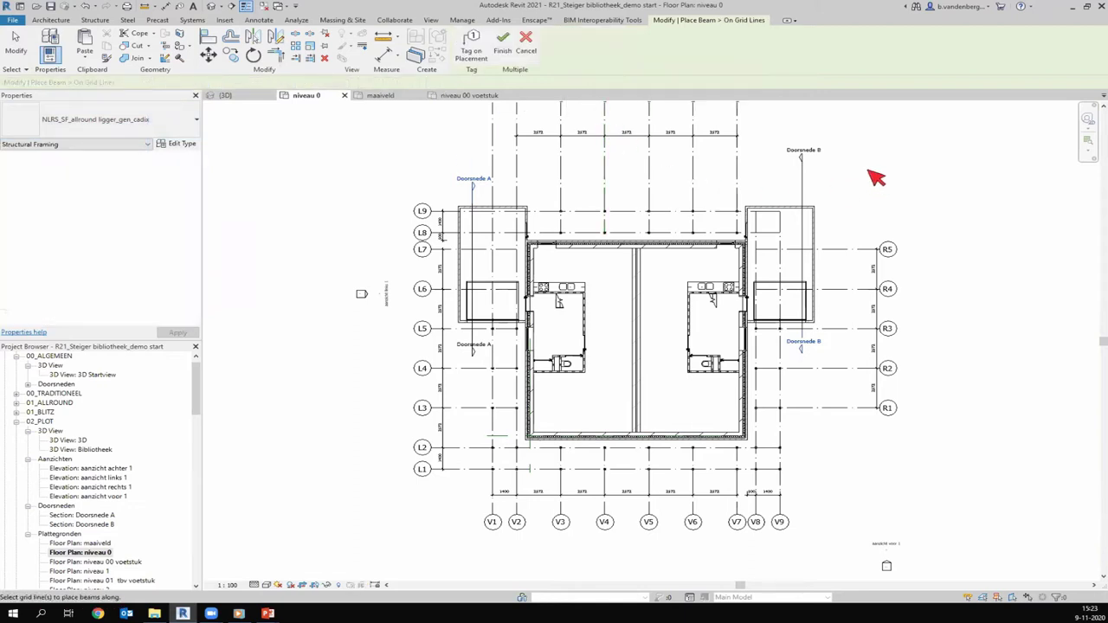
mouse_move(879, 145)
mouse_down()
mouse_move(539, 410)
mouse_move(414, 485)
mouse_up()
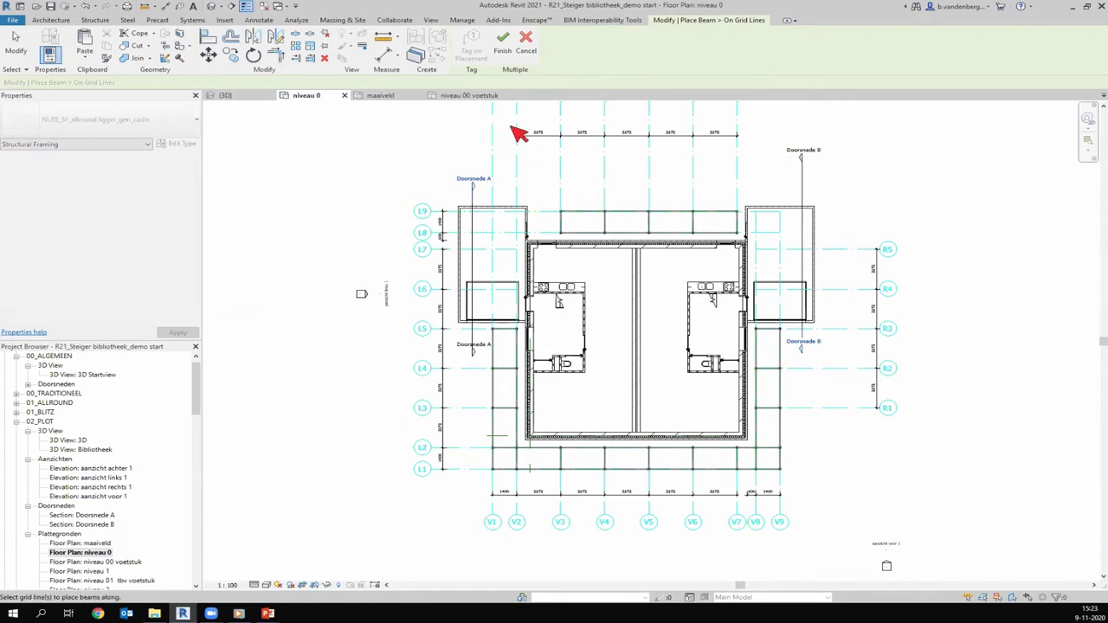
click(501, 43)
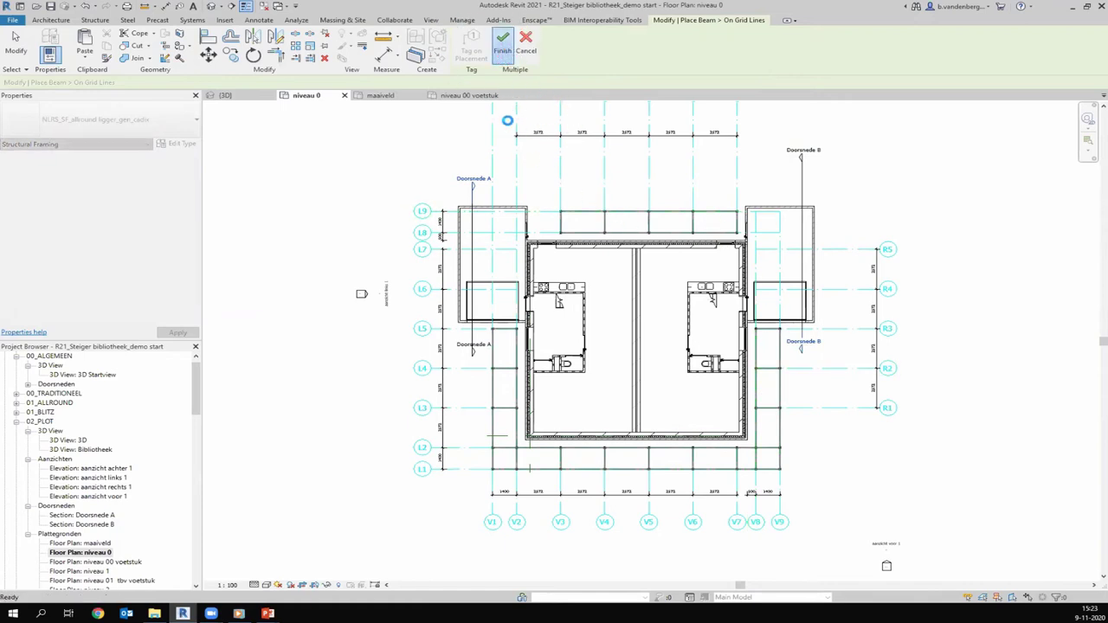
click(256, 97)
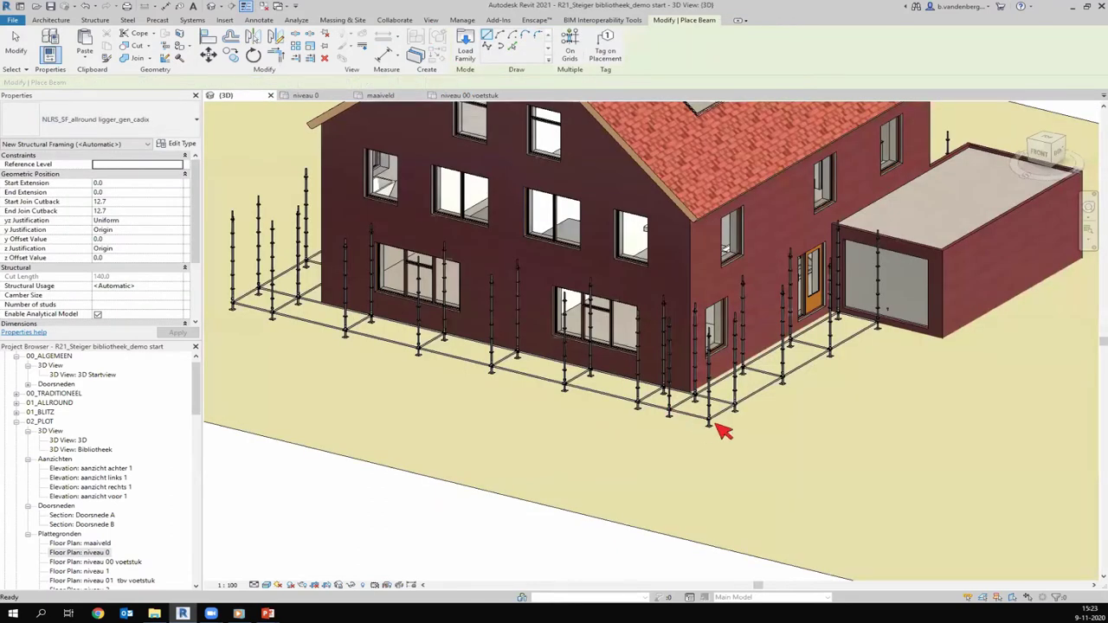
End the Beam tool and zoom around to check the ledgers linking the uprights at niveau 0
scroll(723, 431, up, 3)
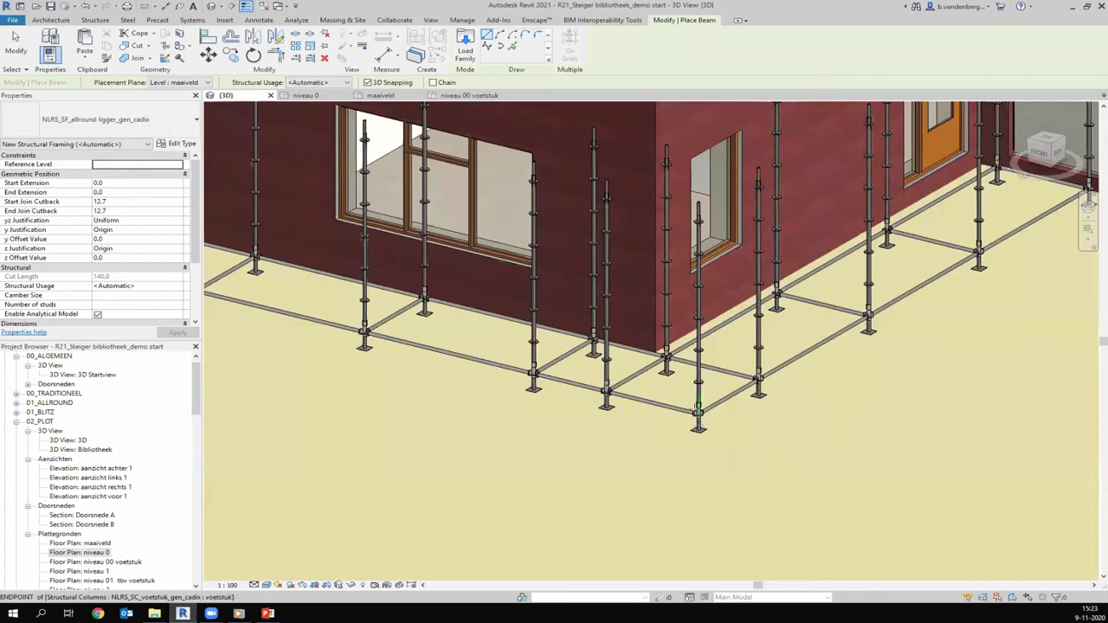
scroll(697, 407, up, 3)
scroll(602, 393, up, 2)
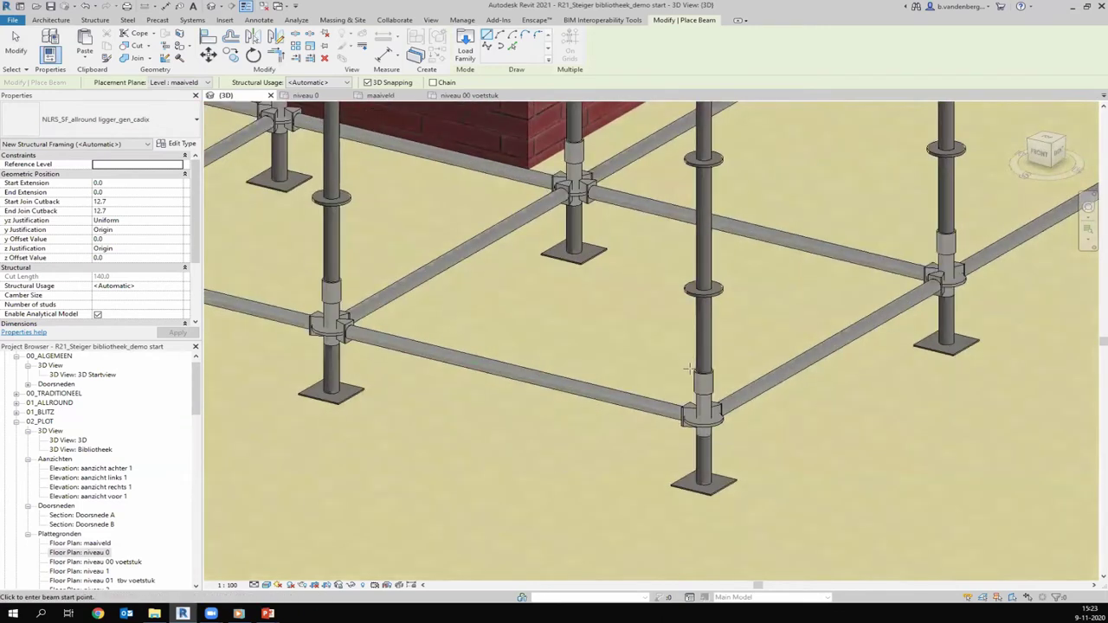
key(Escape)
key(Escape)
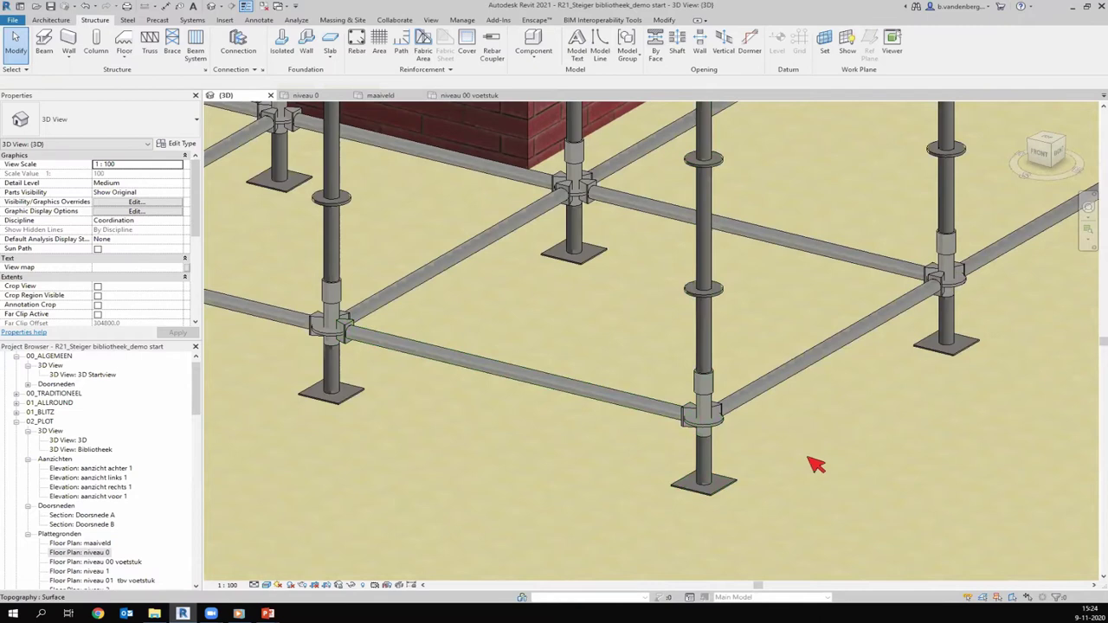
scroll(816, 464, down, 3)
scroll(753, 464, down, 2)
scroll(966, 294, up, 1)
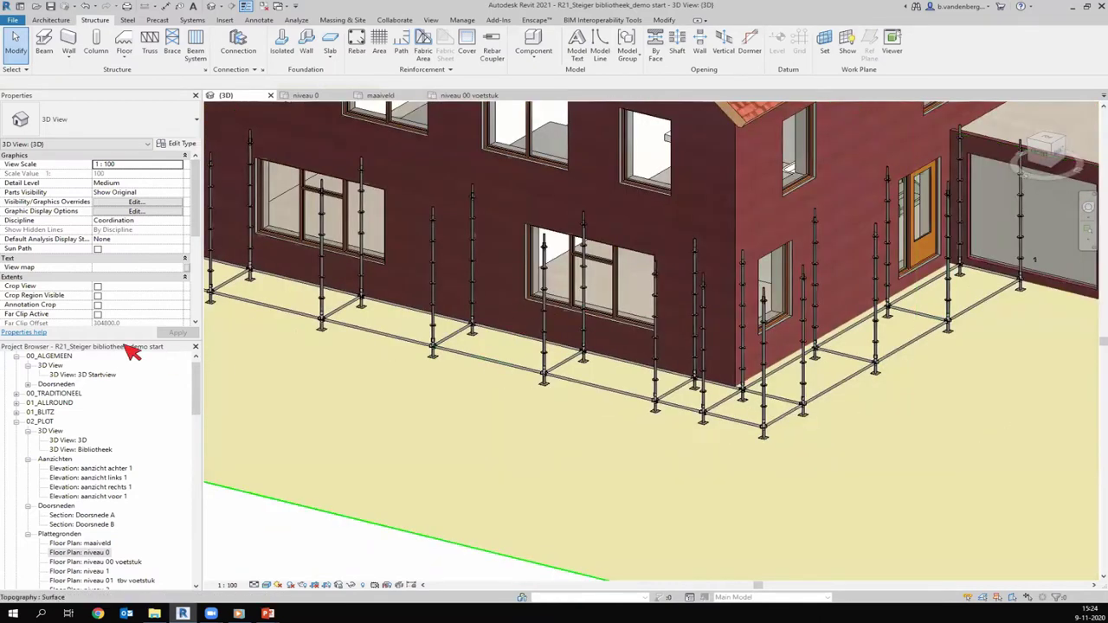
scroll(135, 405, down, 1)
scroll(136, 414, down, 2)
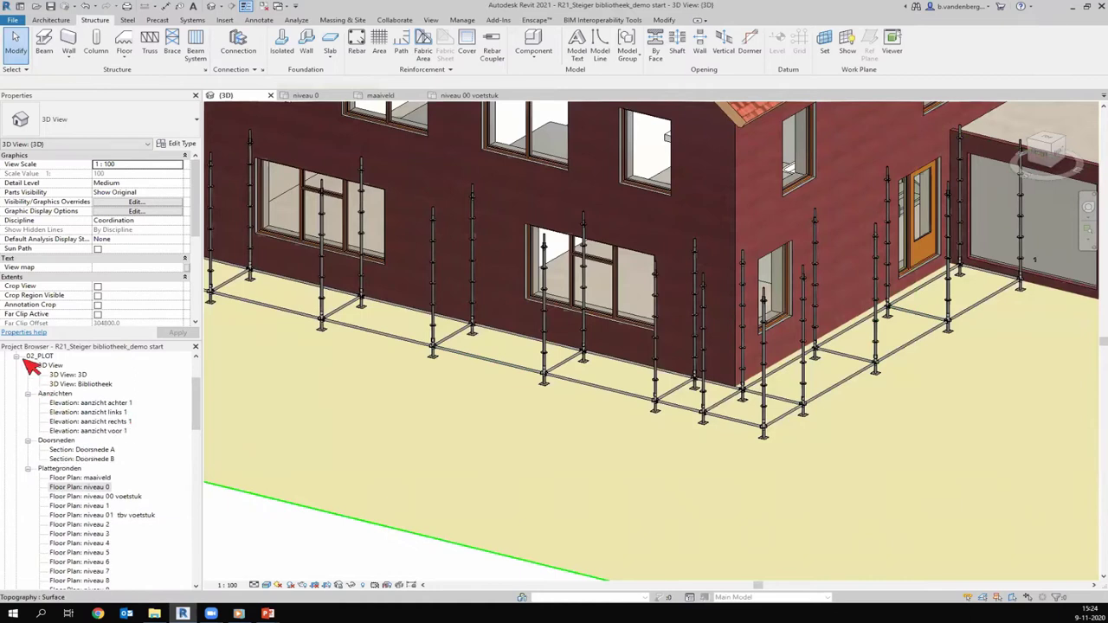
Collapse 02_PLOT in the Project Browser to reveal Schedules/Quantities
click(17, 356)
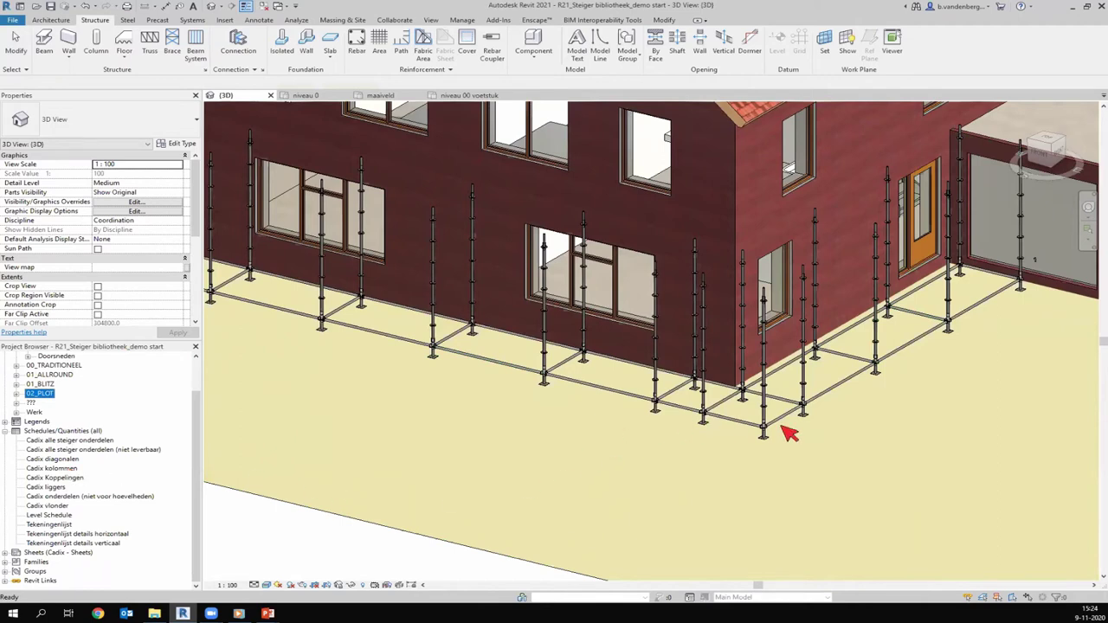
scroll(786, 433, down, 2)
scroll(378, 342, up, 1)
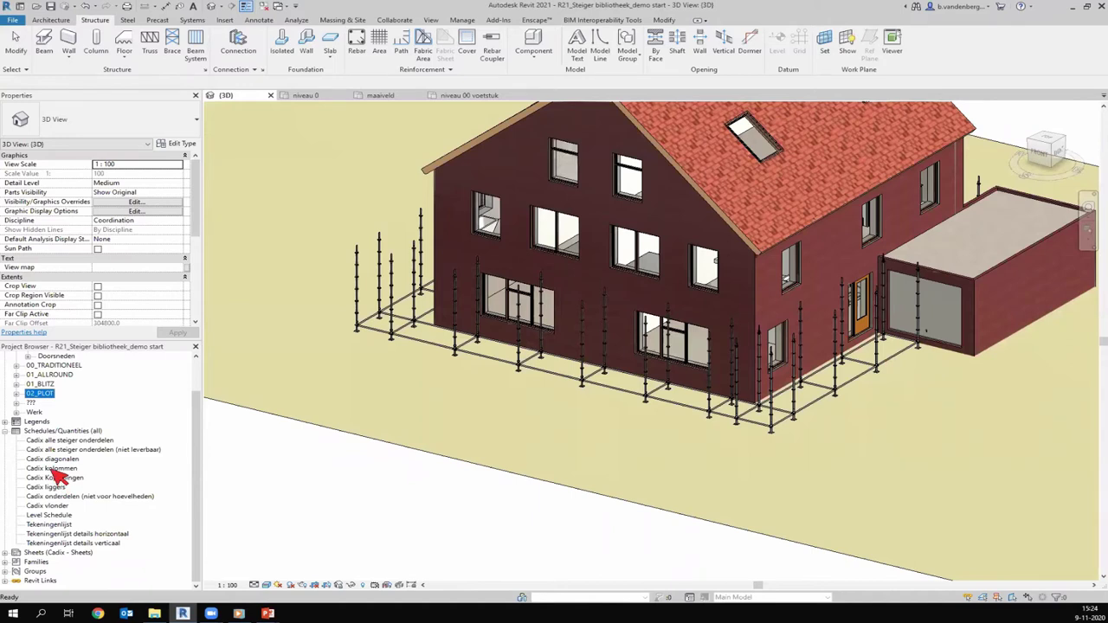
Open the 'Cadix kolommen' schedule and group rows by Family with a count footer and blank line
double_click(50, 468)
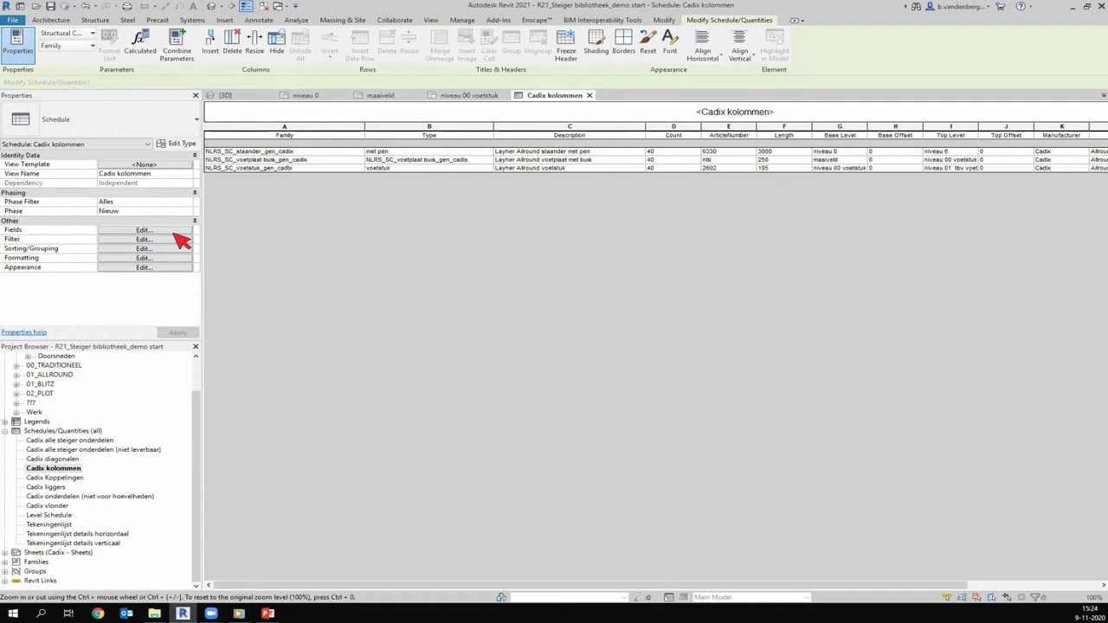
click(173, 257)
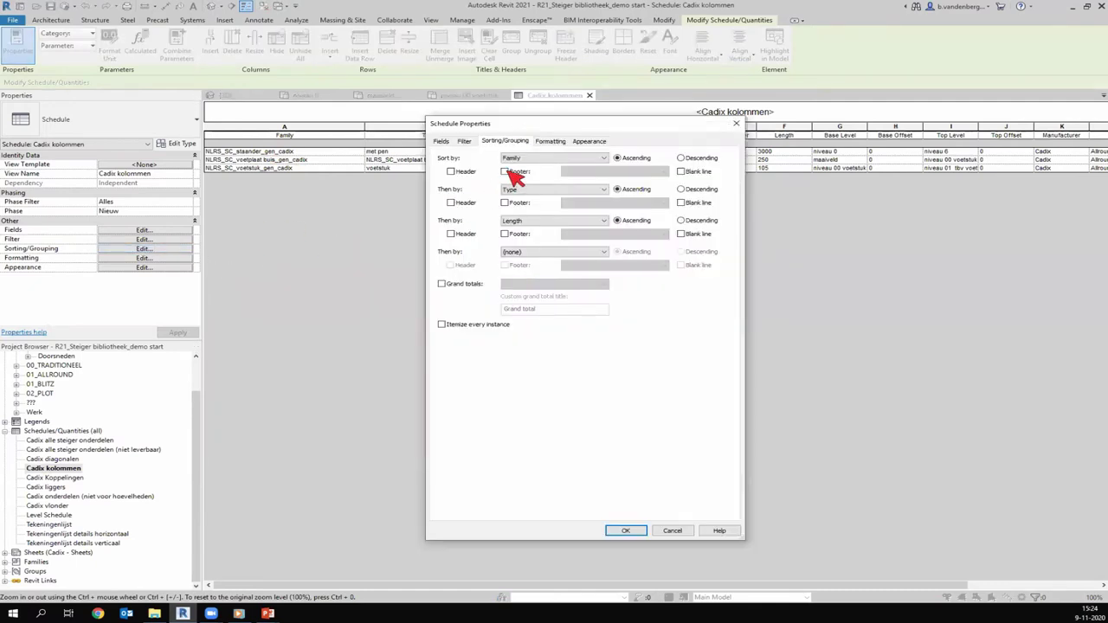
click(506, 171)
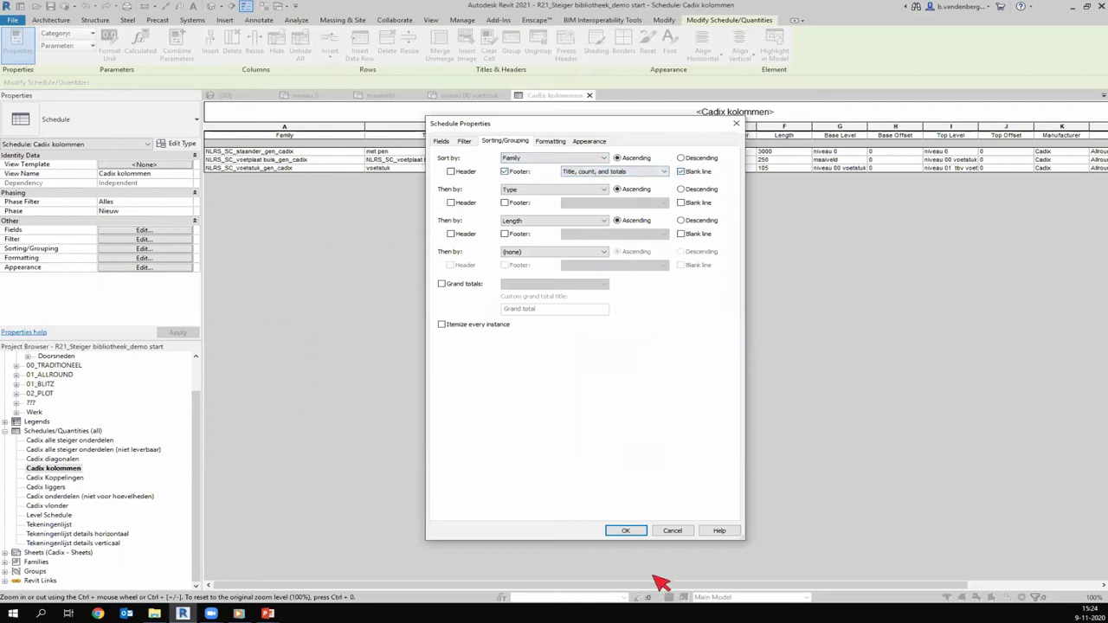
click(625, 529)
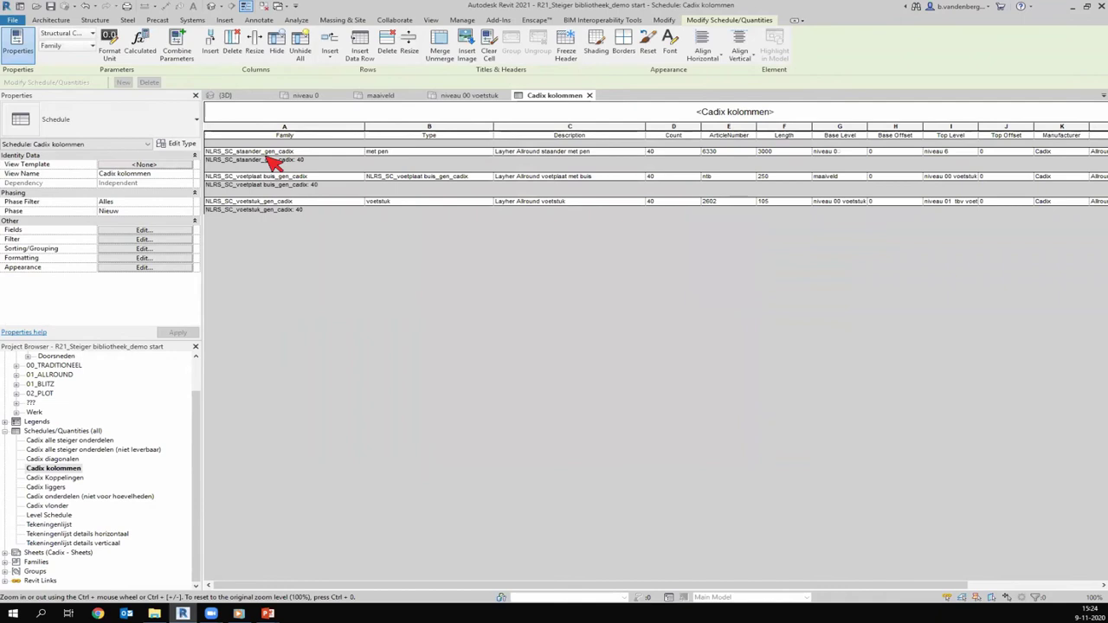
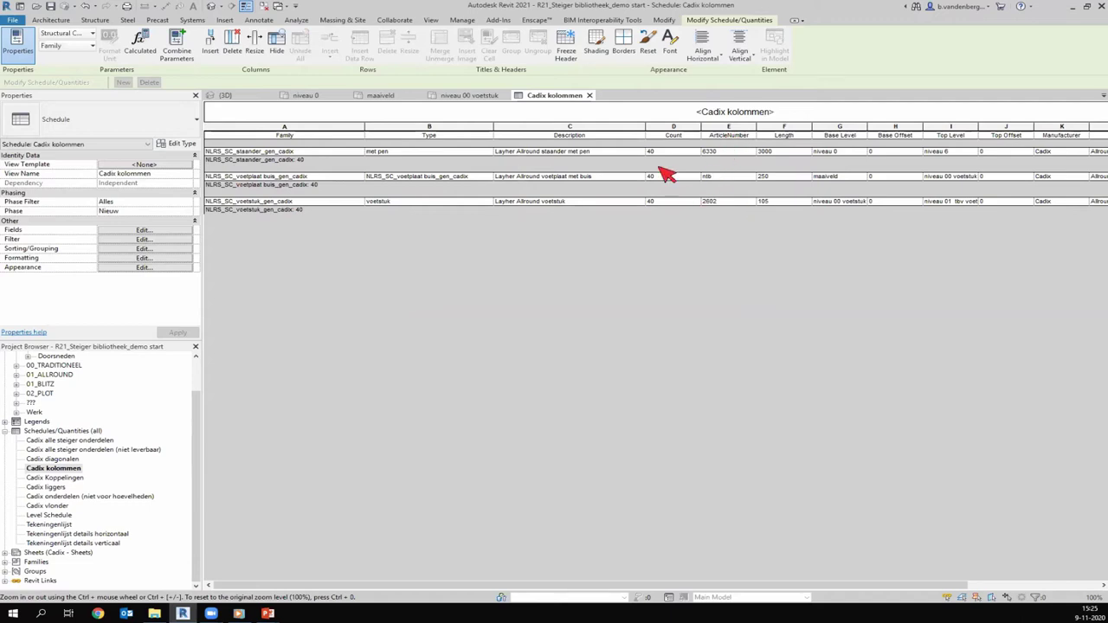
Switch from the column schedule to the 3D view and orbit to the house's other side
click(236, 98)
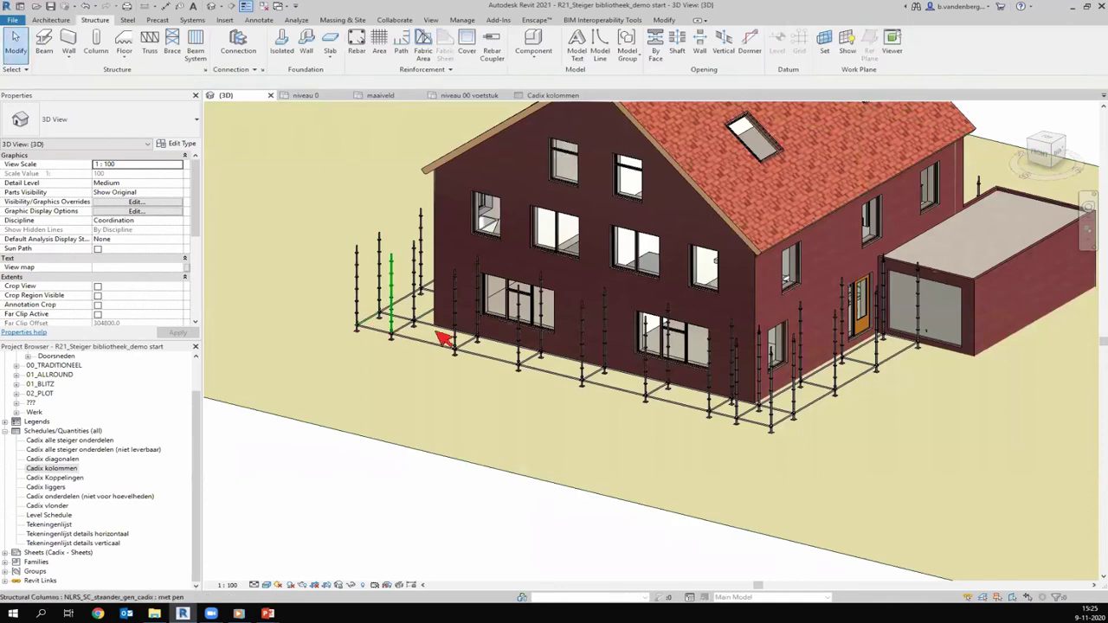
scroll(478, 334, down, 5)
mouse_move(479, 334)
shift+middle_down()
mouse_move(652, 296)
mouse_move(453, 366)
shift+middle_up()
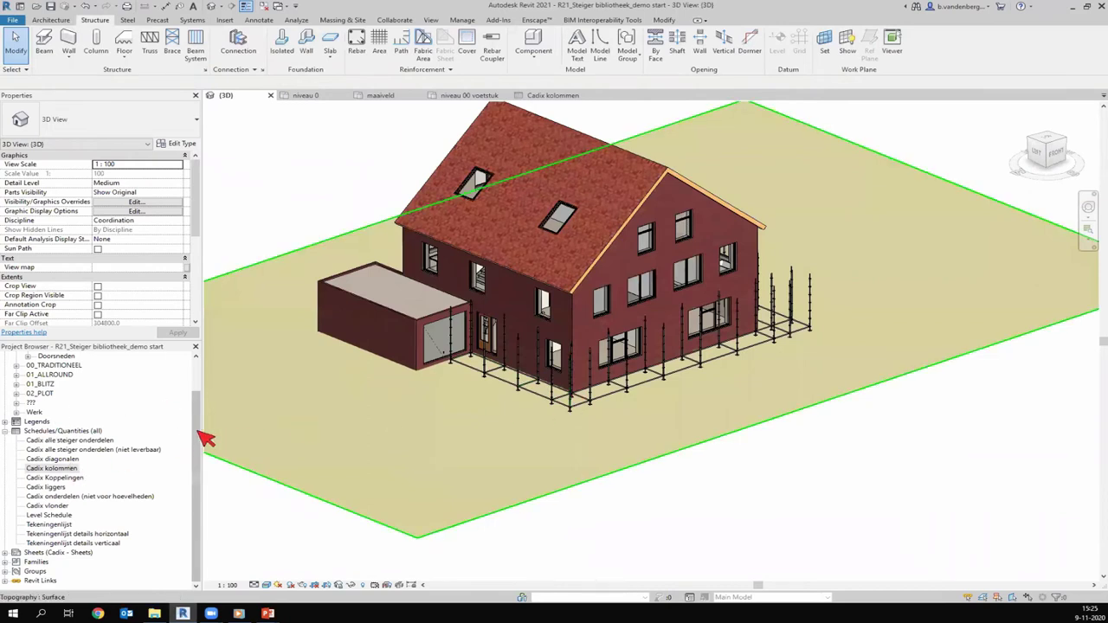
Expand the 02_PLOT views folder in the Project Browser
click(202, 370)
drag(202, 413, 144, 363)
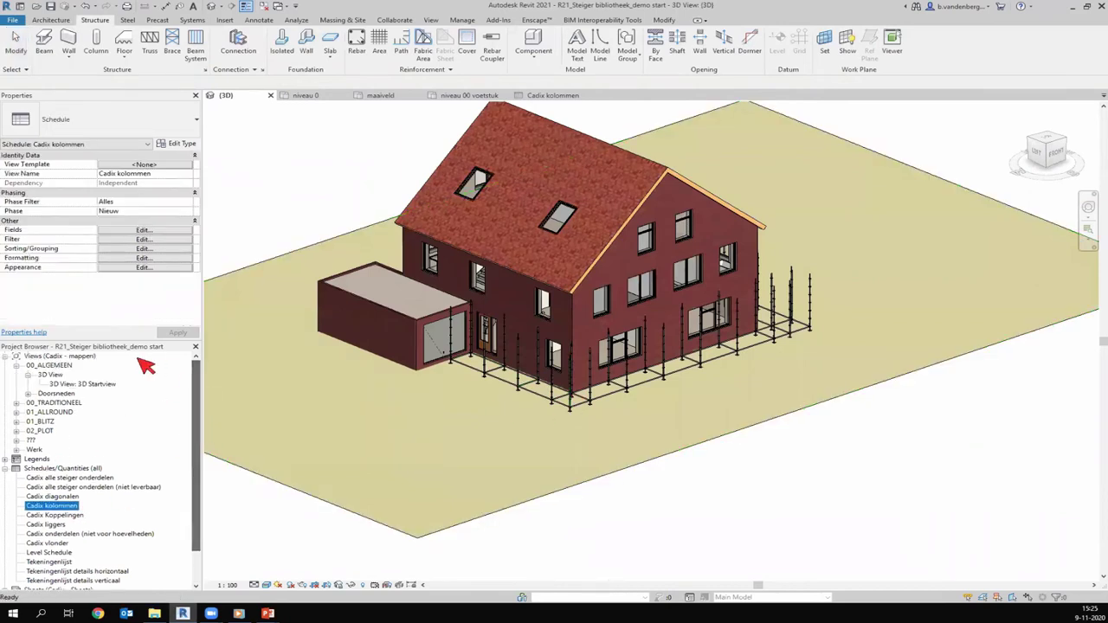
click(17, 431)
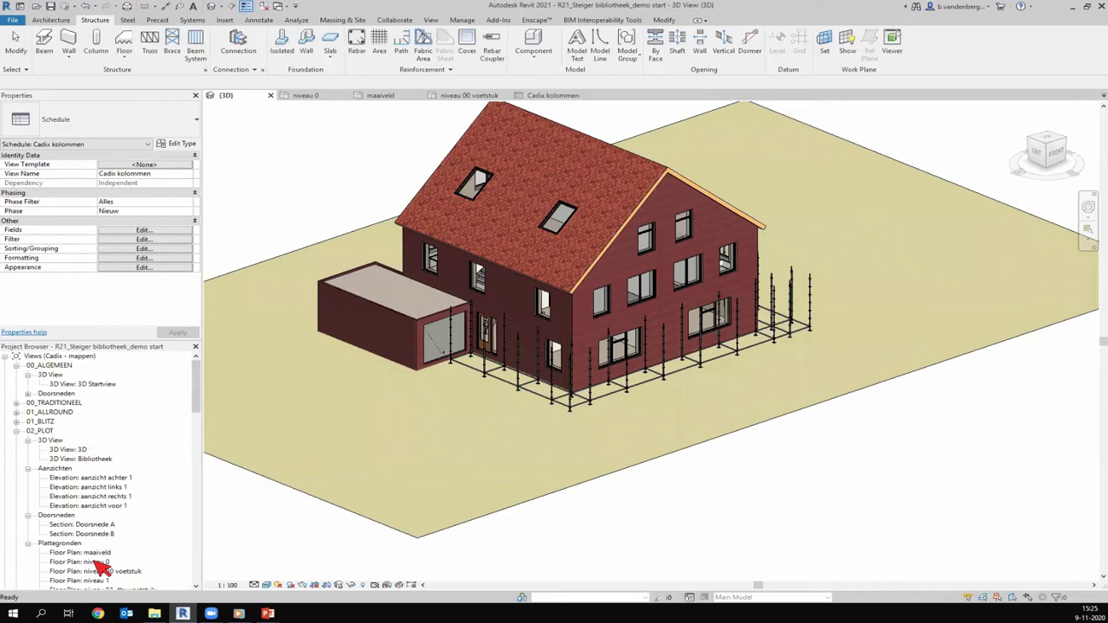
On floor plan niveau 0, place a deck beam system in the L3–L4 bay
click(306, 97)
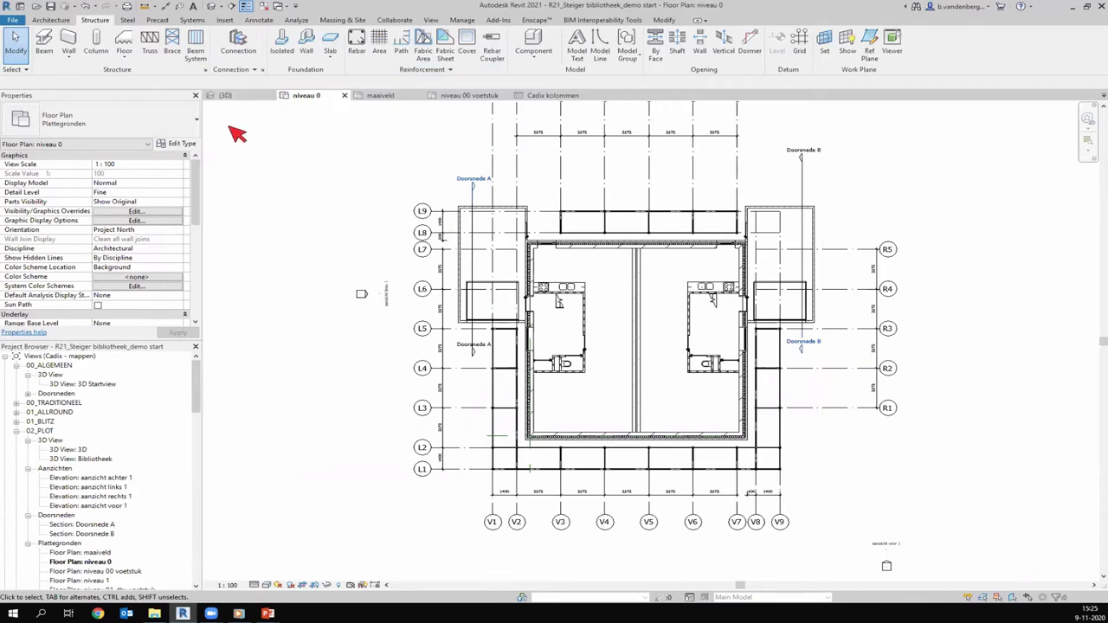
click(198, 50)
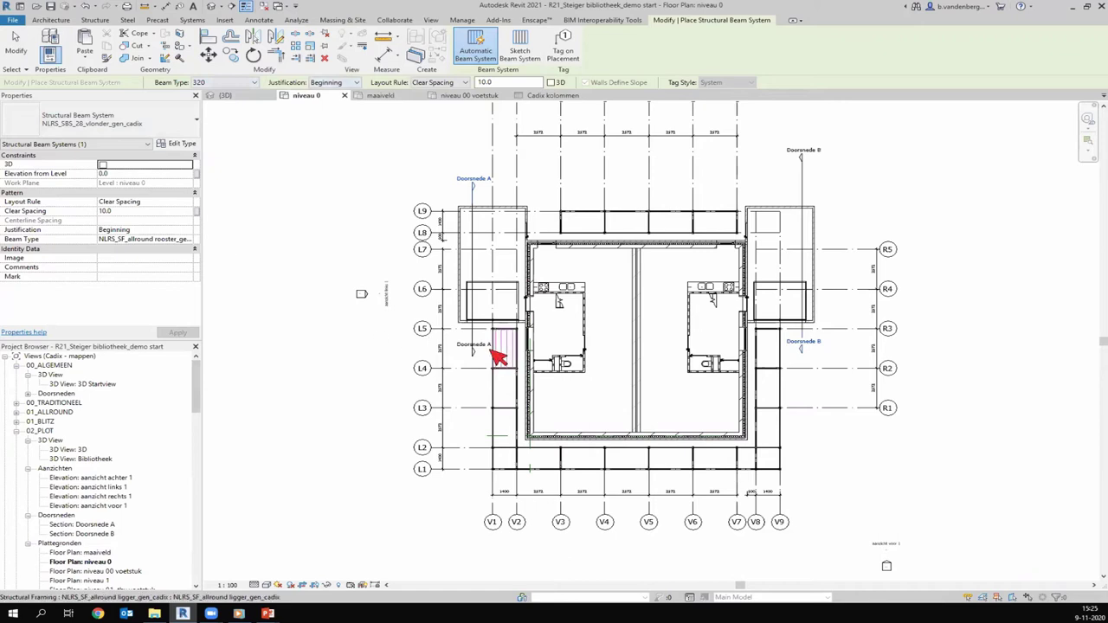
scroll(492, 354, up, 3)
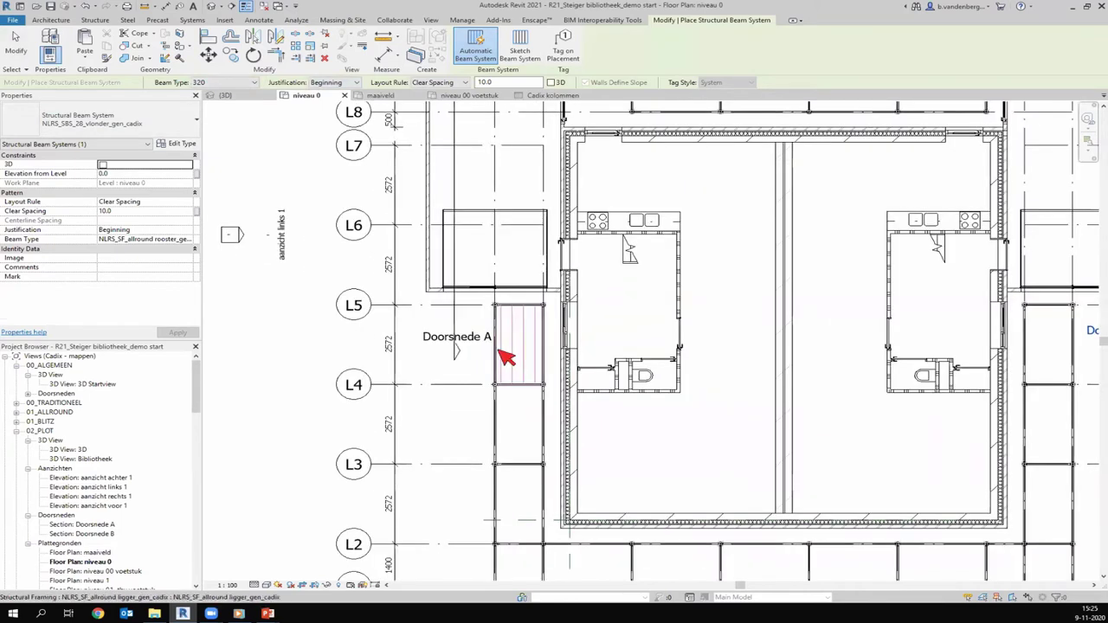
click(497, 414)
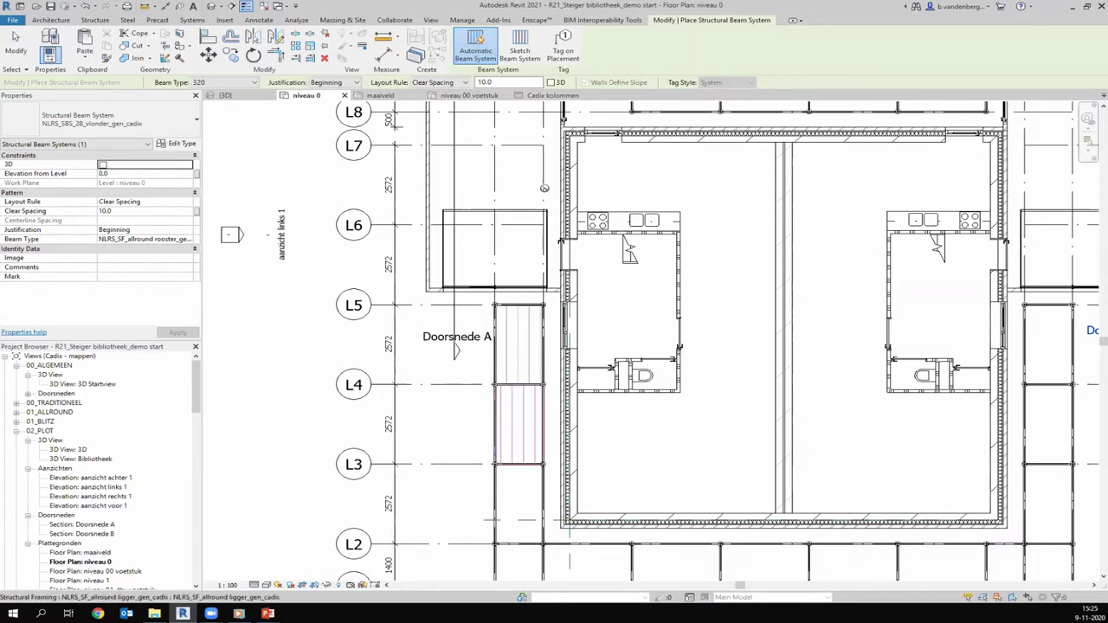
scroll(543, 187, down, 3)
Add decks to bays V1–V2, V2–V3, V3–V4, V5–V6, V6–V7, and V8–V9 up to R2
click(532, 394)
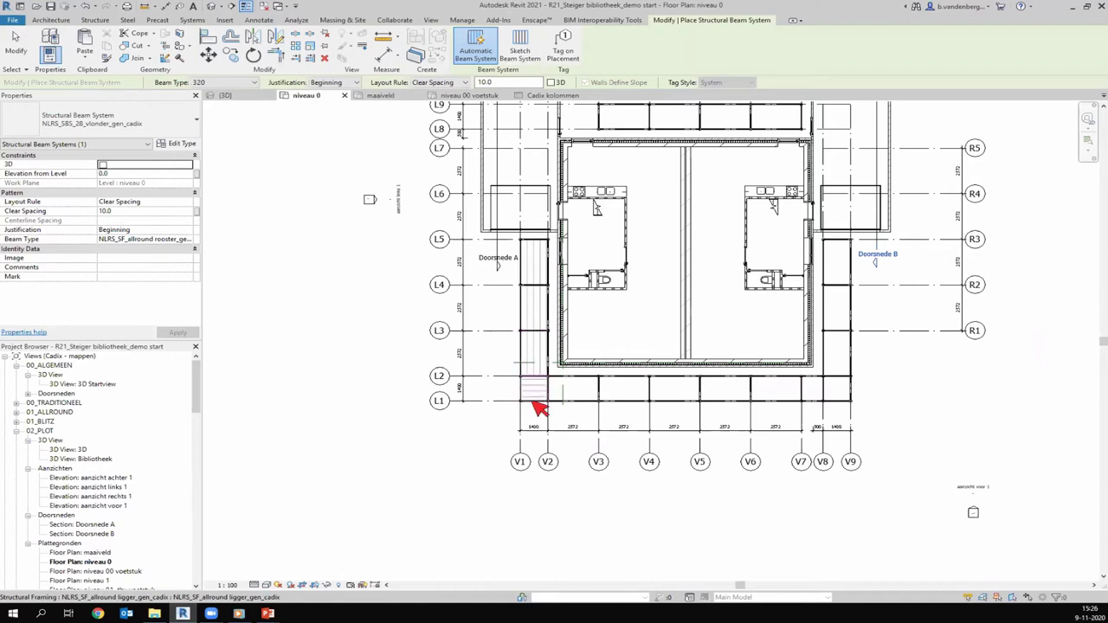
click(589, 406)
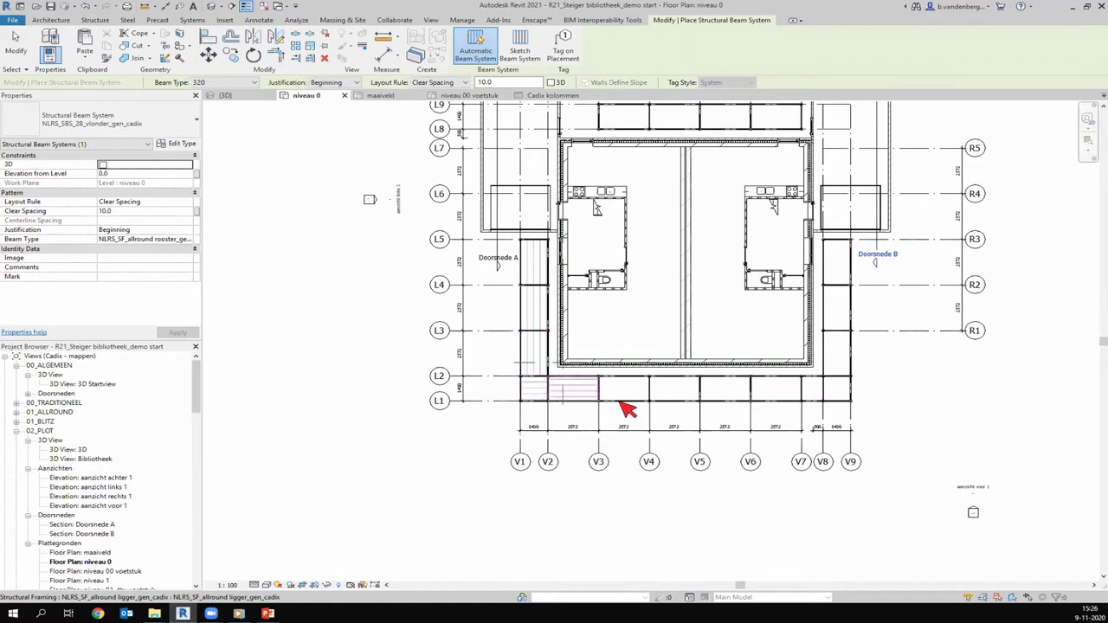
click(689, 401)
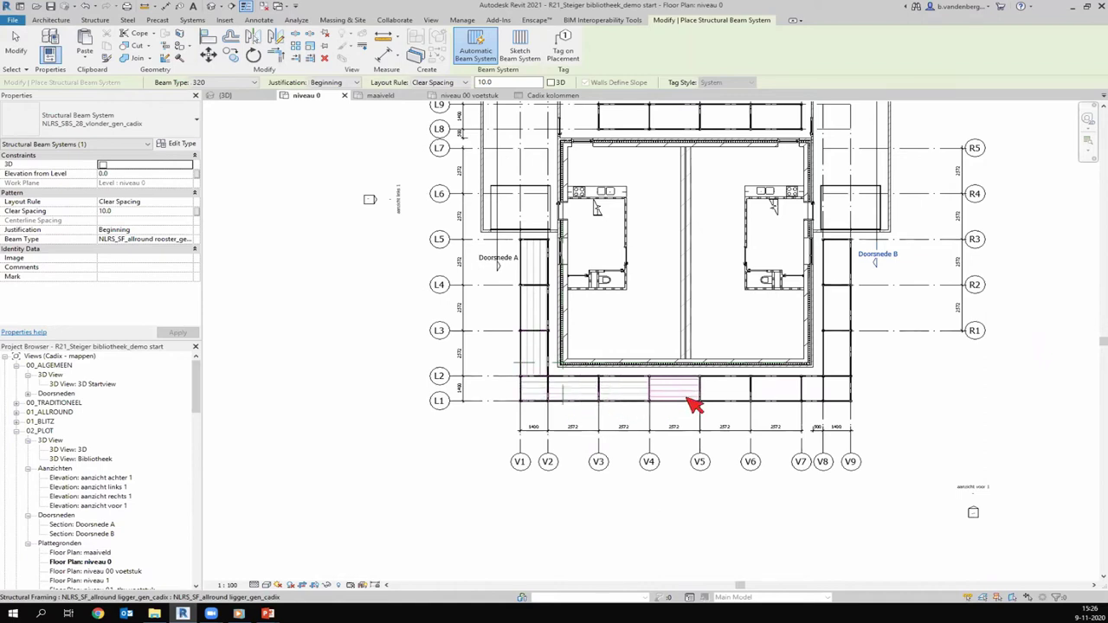
click(778, 401)
click(817, 400)
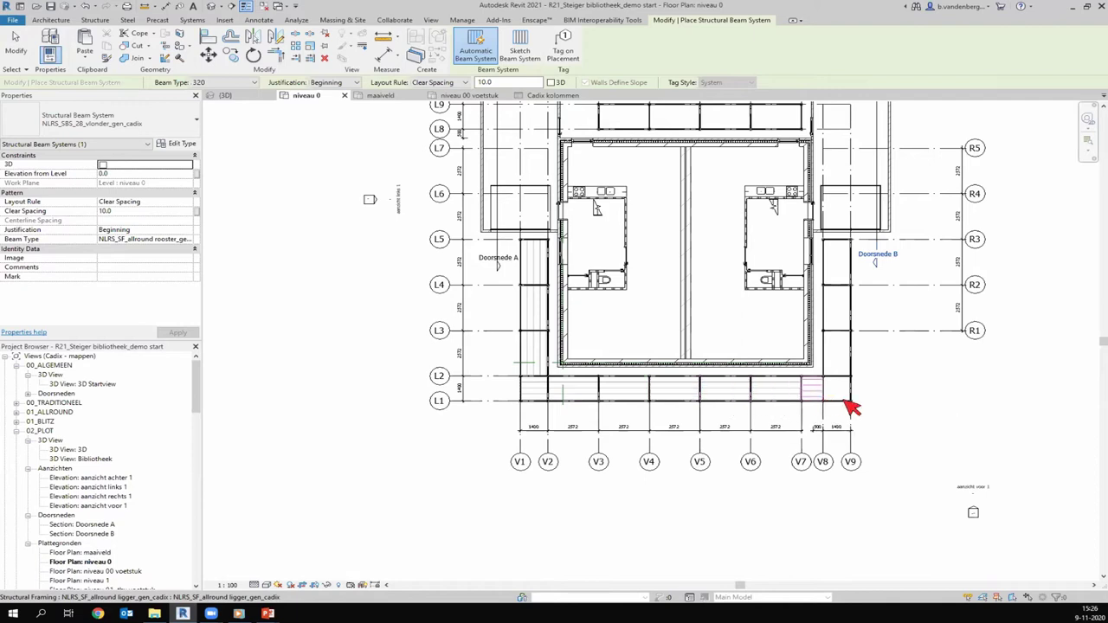
click(849, 405)
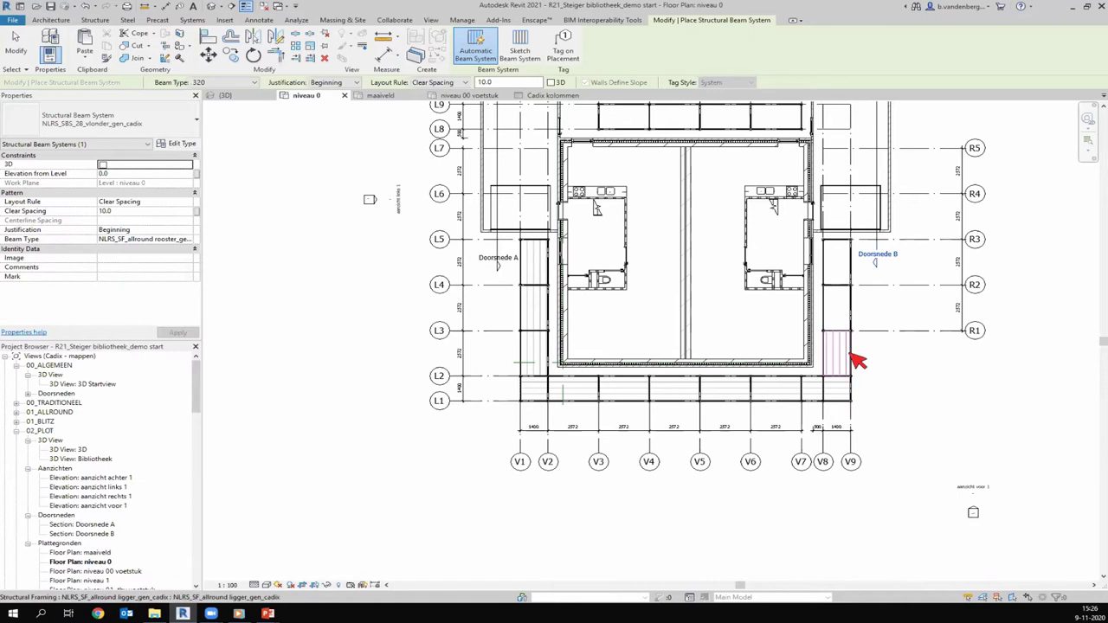
click(849, 306)
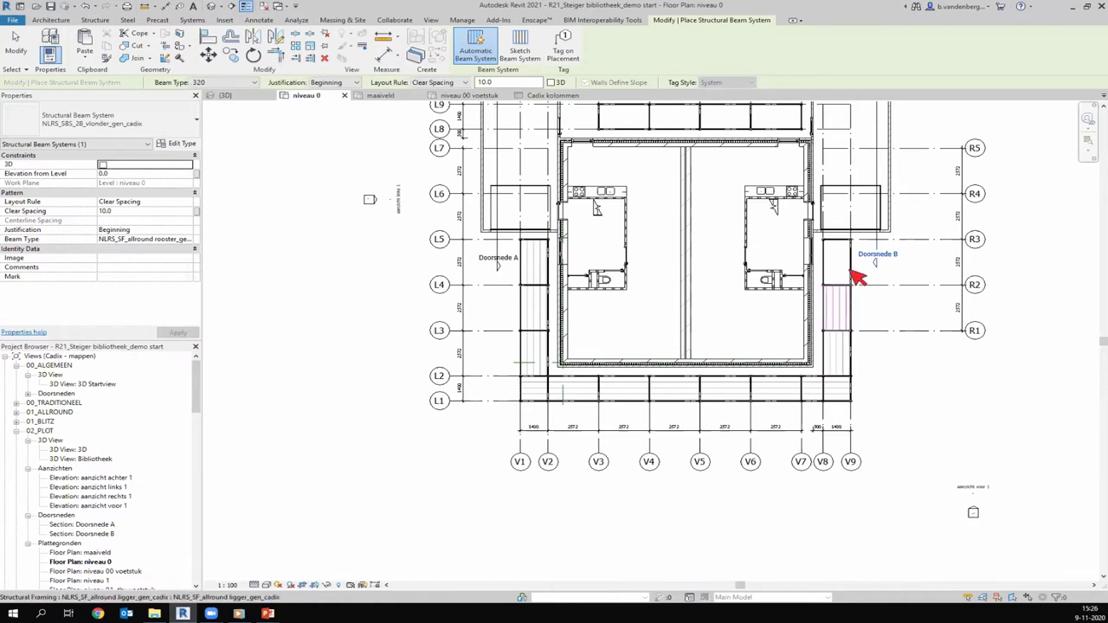
scroll(892, 385, down, 2)
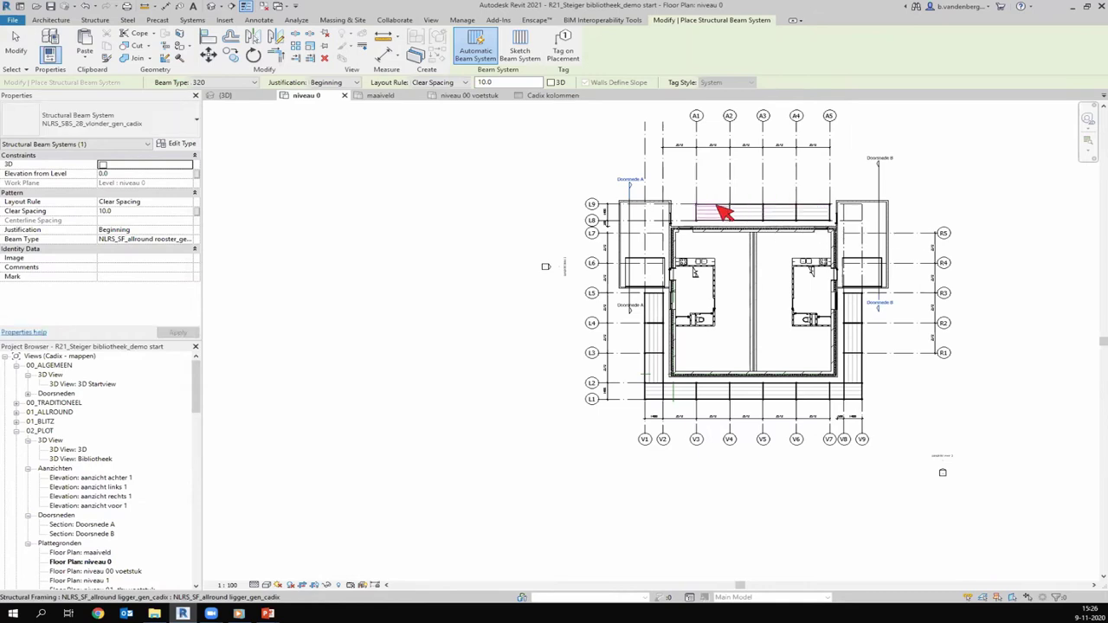
Finish the beam systems, then in 3D pick a 320 deck board and open its context menu
key(Escape)
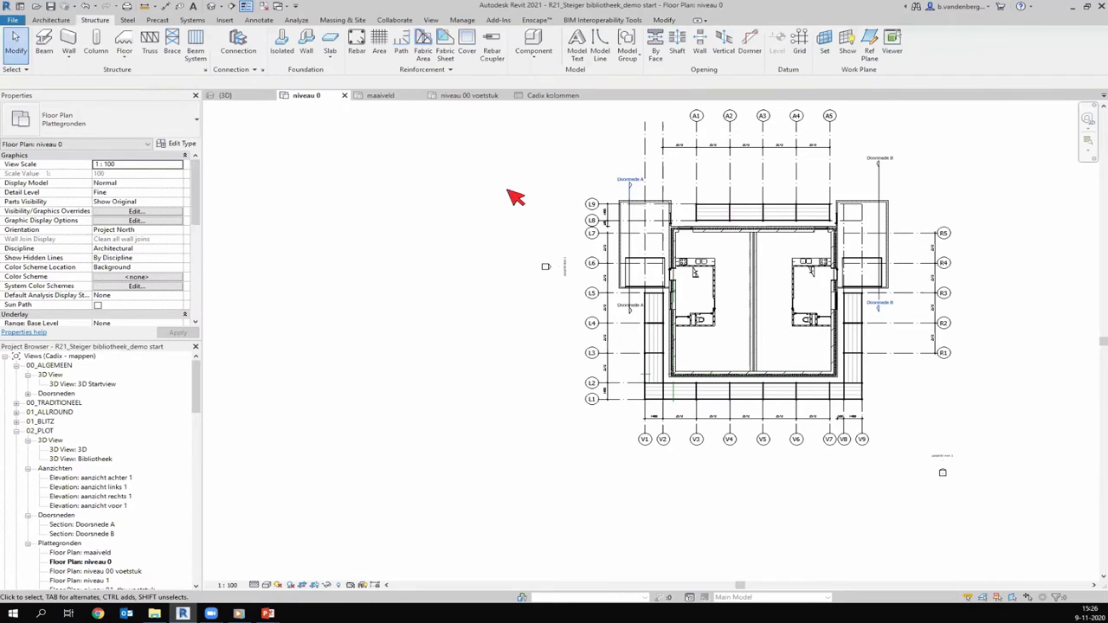
click(242, 97)
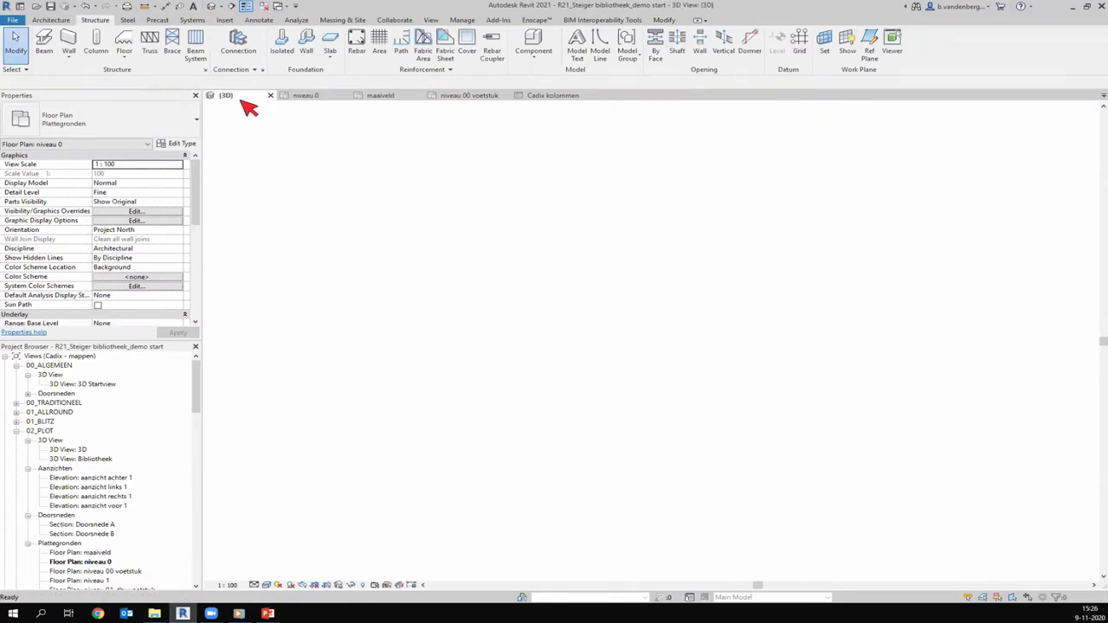
scroll(478, 381, up, 3)
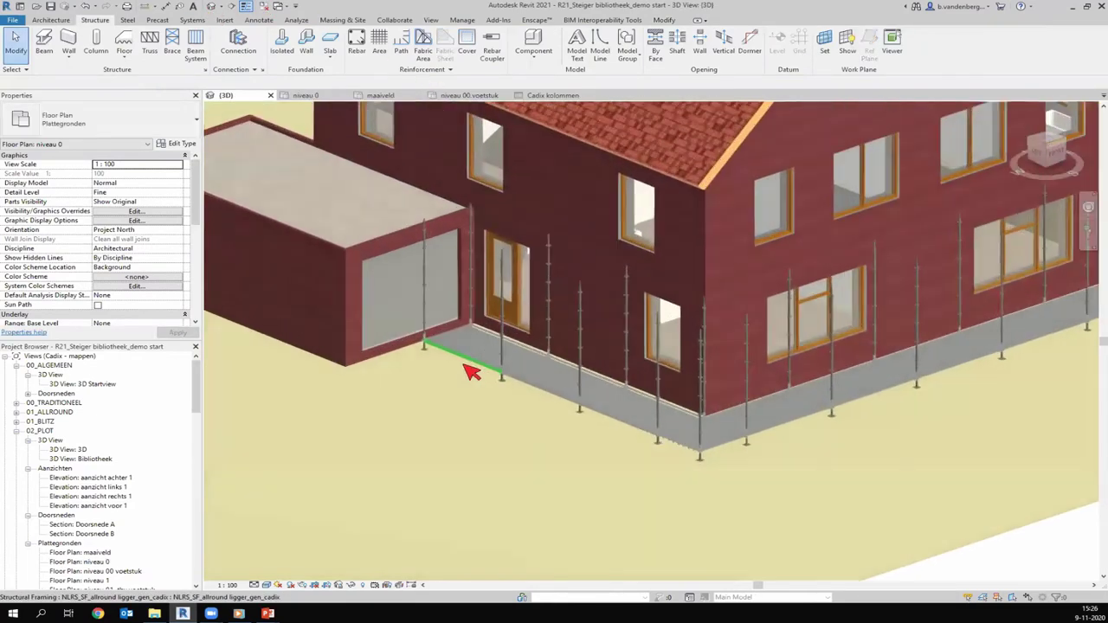
scroll(403, 371, up, 3)
scroll(376, 328, up, 3)
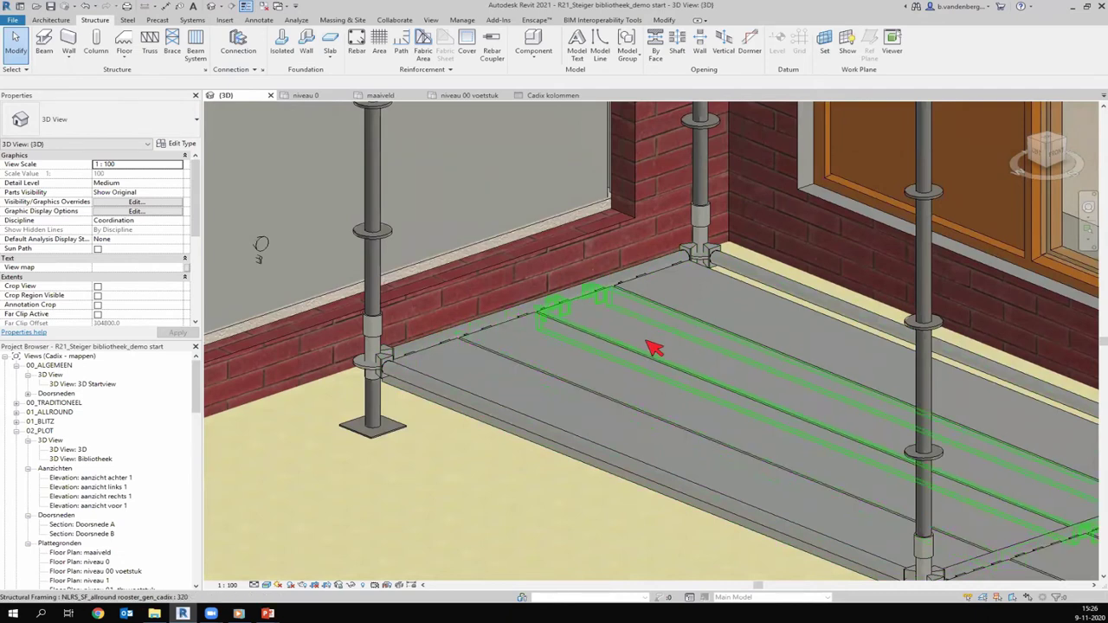
click(580, 363)
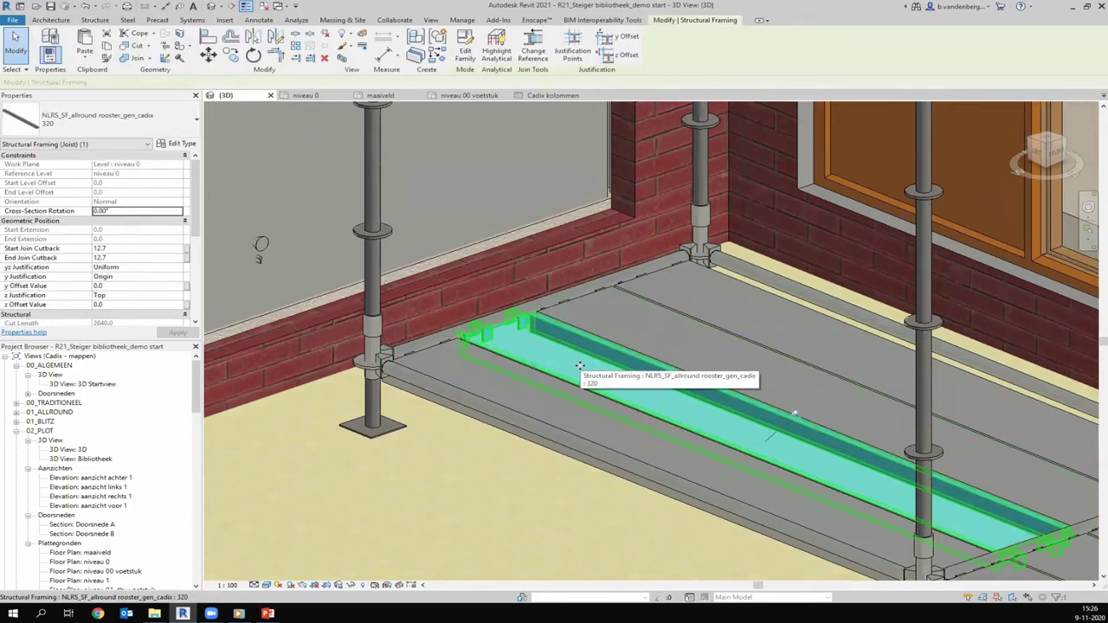
right_click(580, 366)
mouse_move(629, 218)
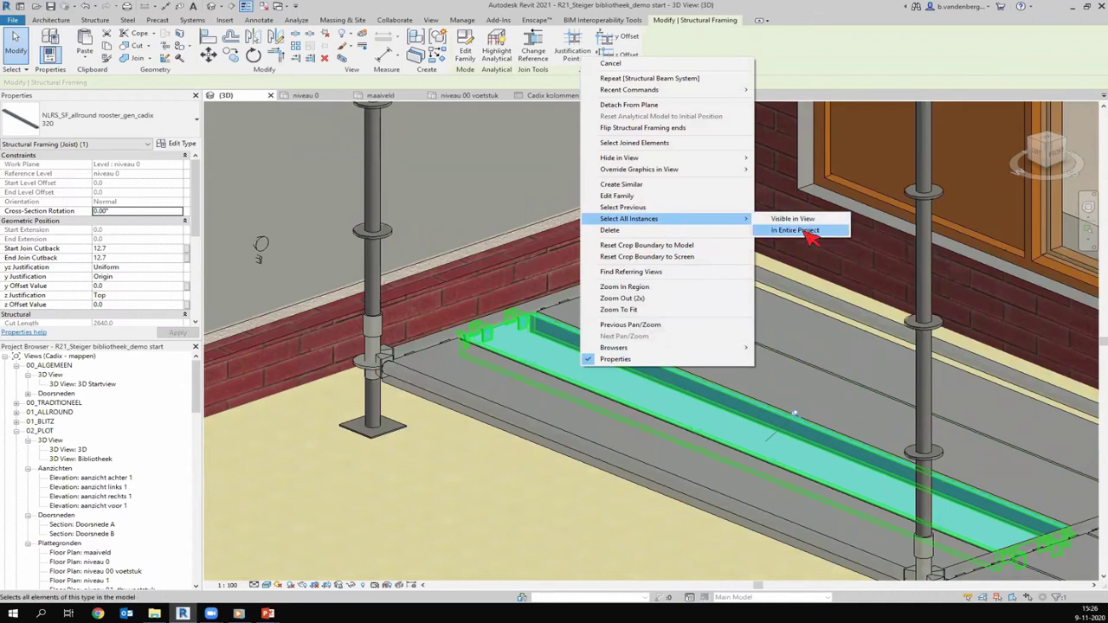
click(796, 230)
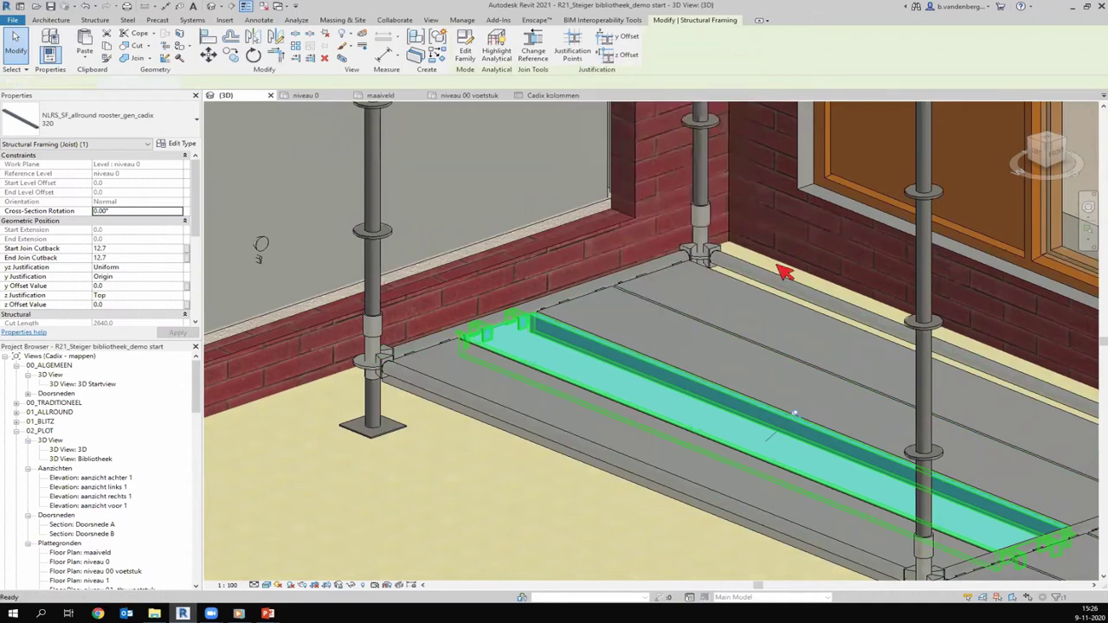
scroll(528, 301, down, 5)
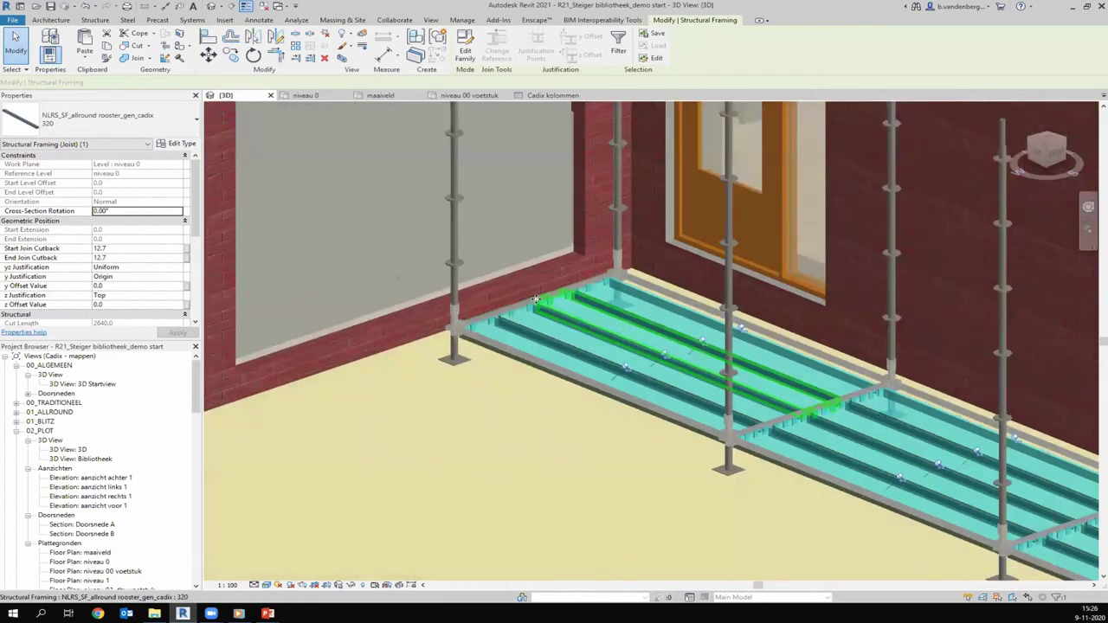
scroll(509, 300, up, 1)
scroll(509, 299, down, 3)
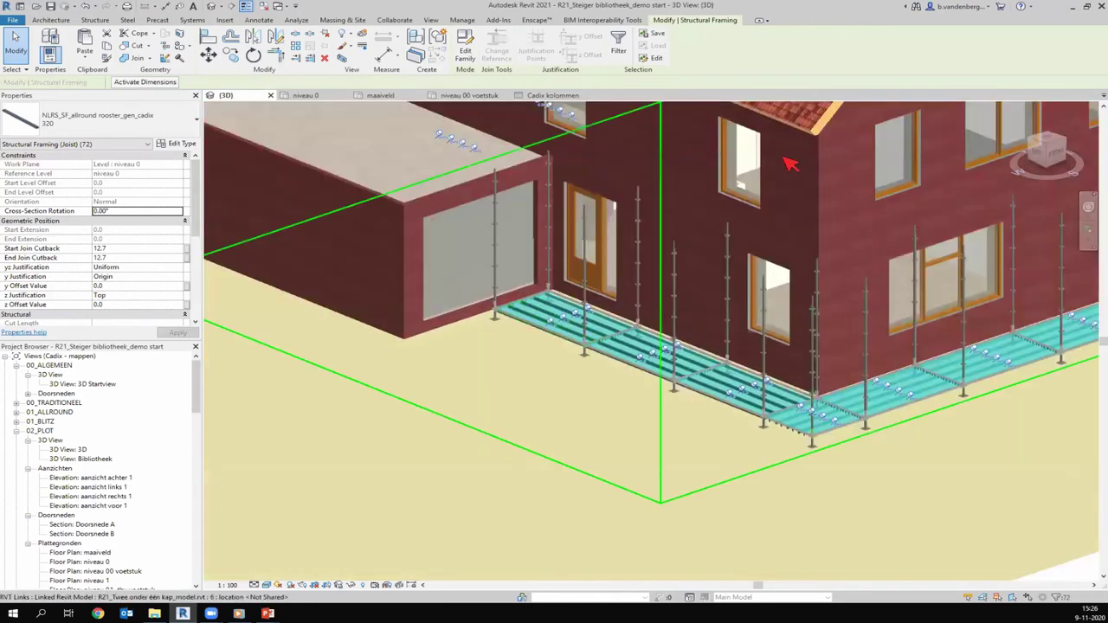
click(175, 295)
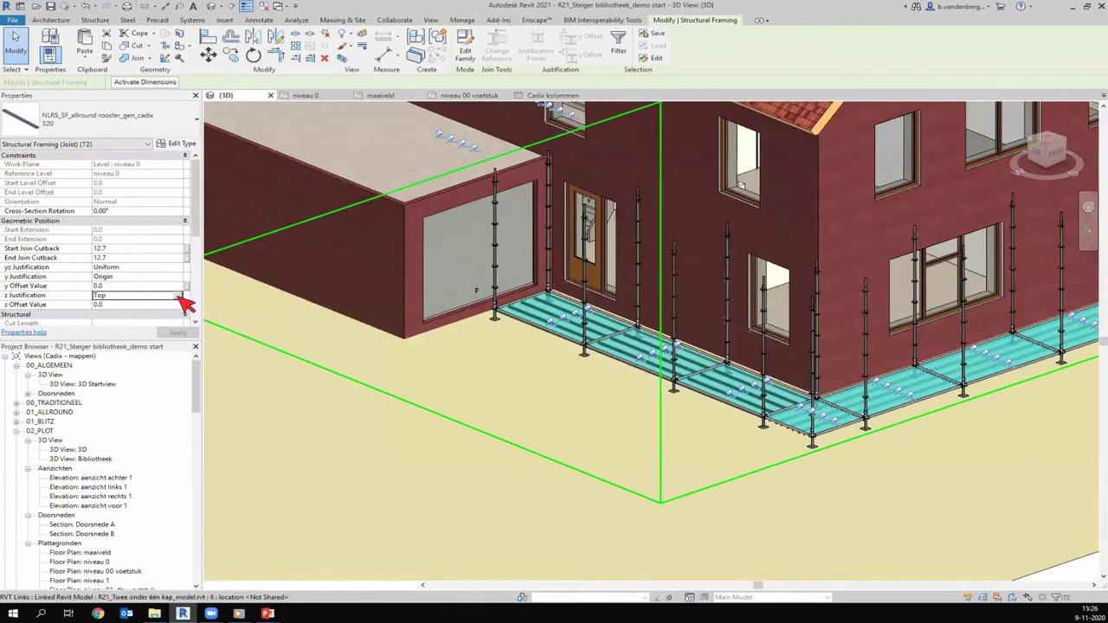
click(121, 304)
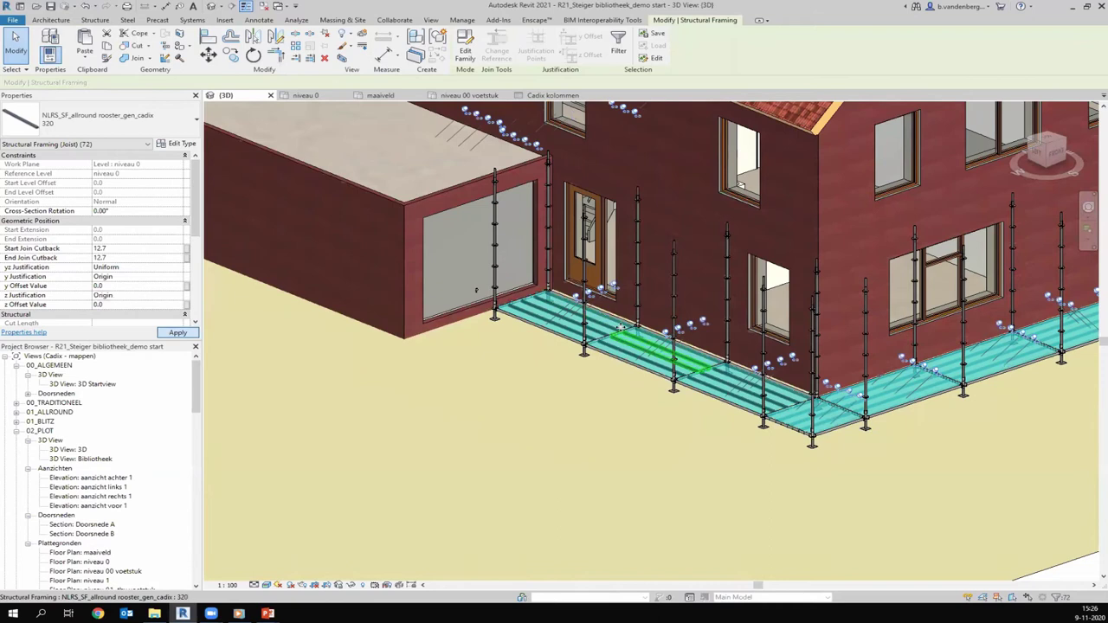
scroll(621, 327, up, 2)
scroll(620, 327, up, 2)
scroll(621, 327, up, 2)
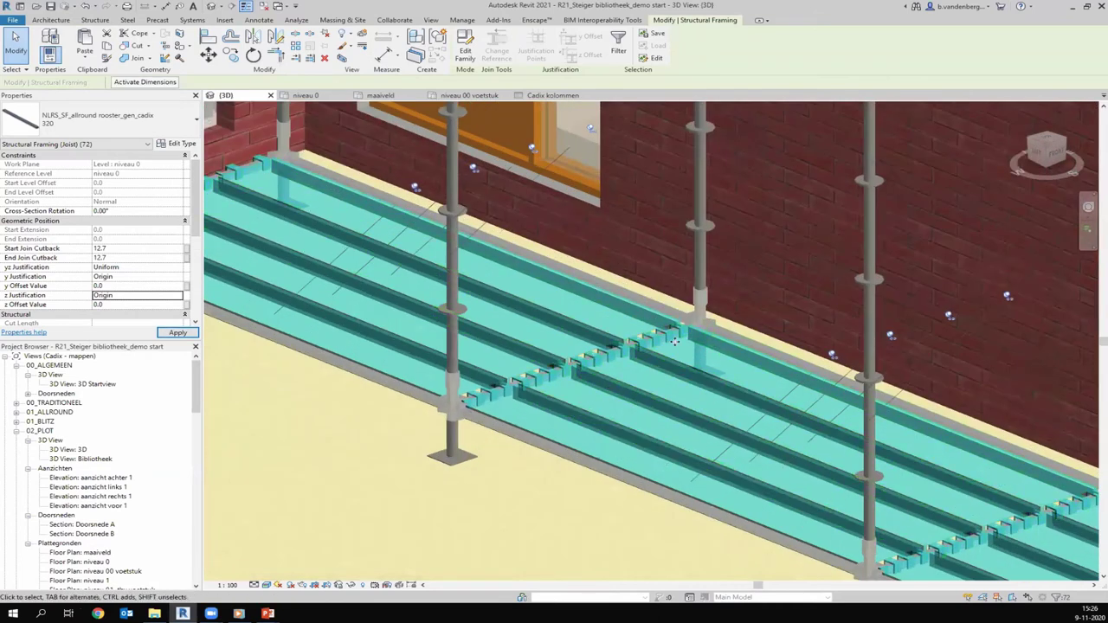
key(Escape)
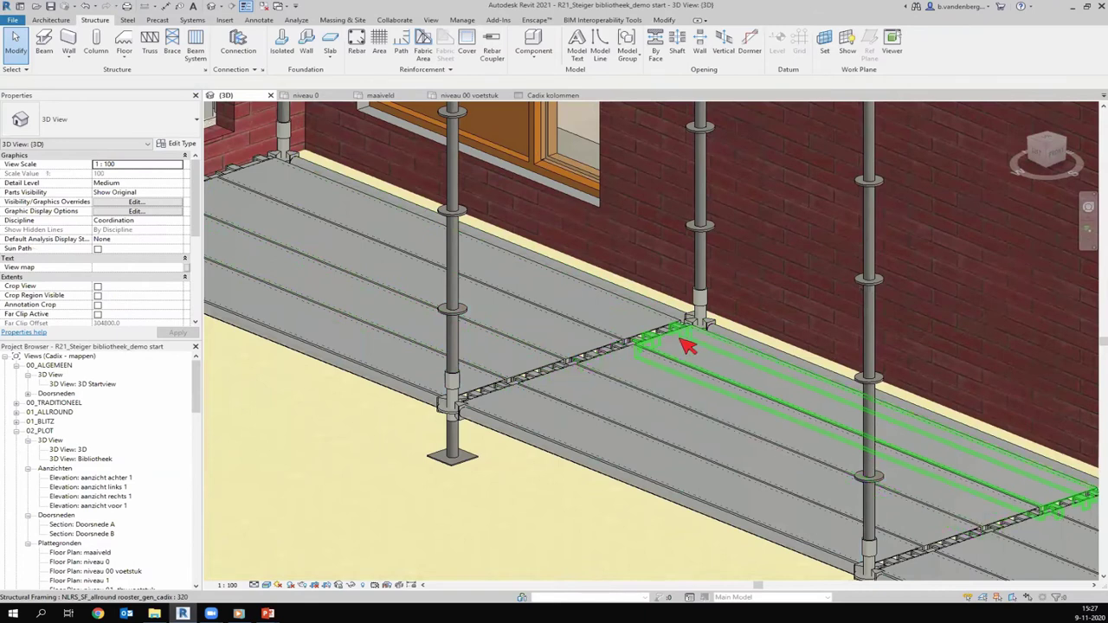
scroll(655, 339, down, 3)
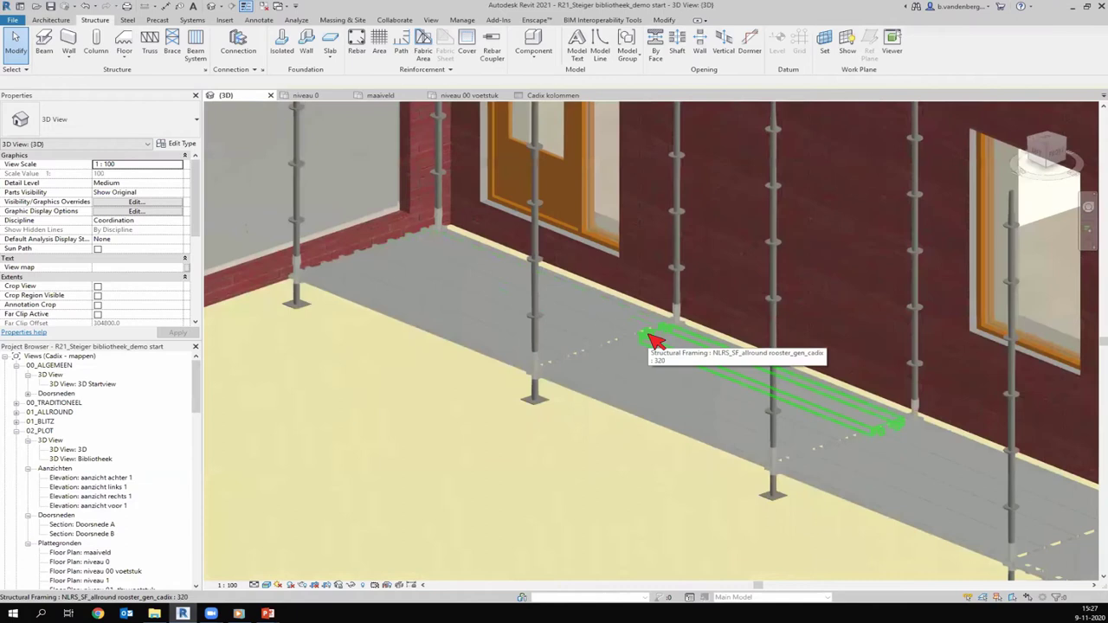
scroll(655, 344, down, 2)
scroll(470, 240, up, 2)
scroll(647, 339, down, 2)
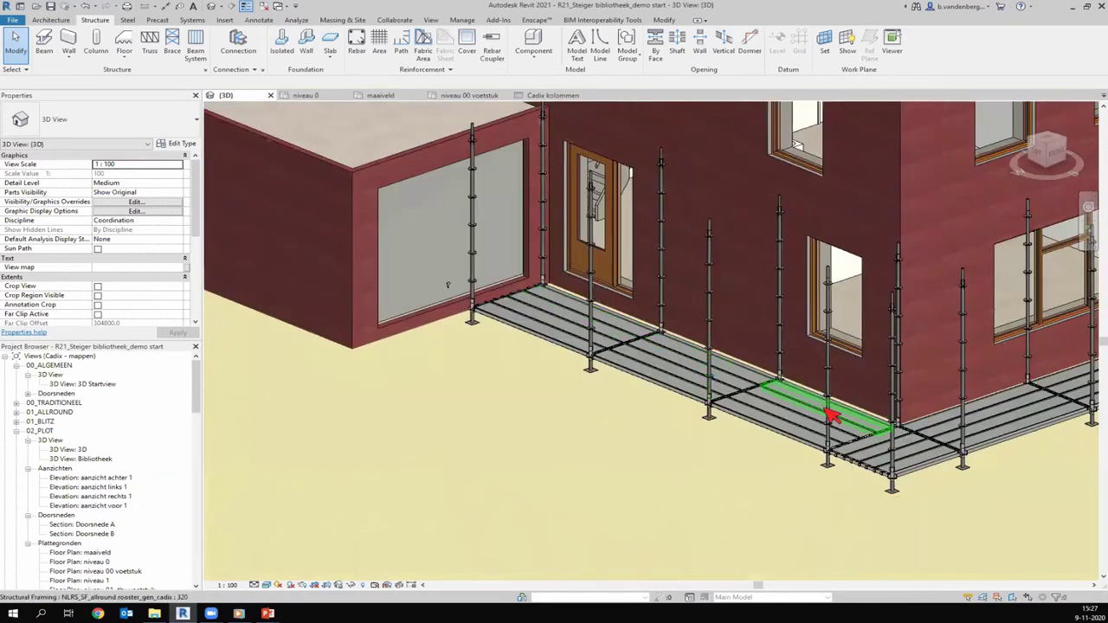
scroll(800, 411, down, 2)
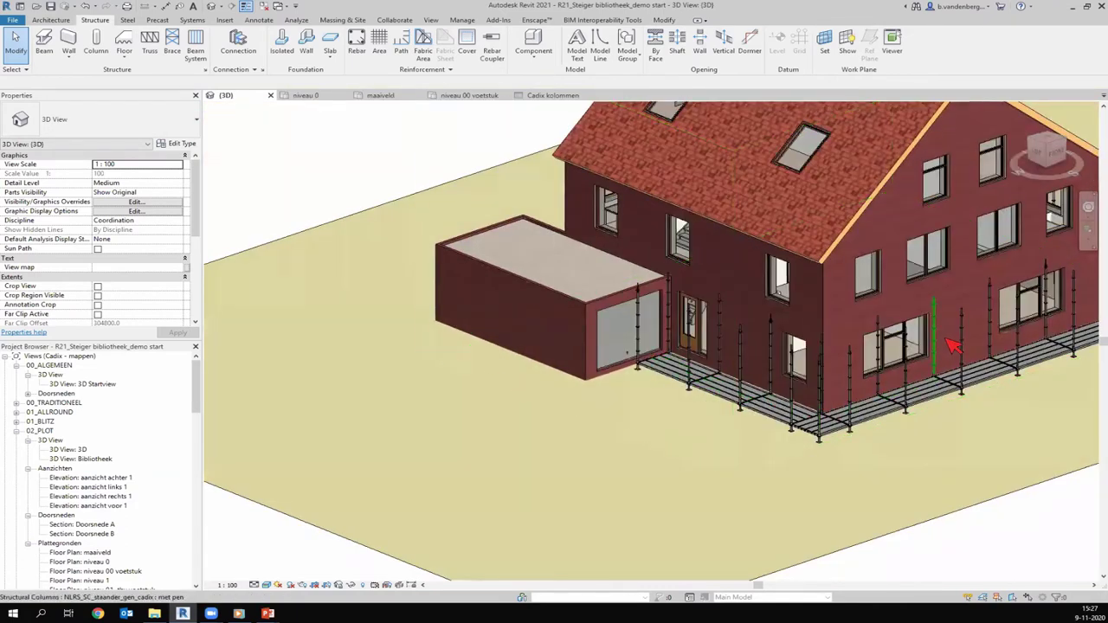
scroll(805, 426, up, 4)
scroll(804, 426, up, 1)
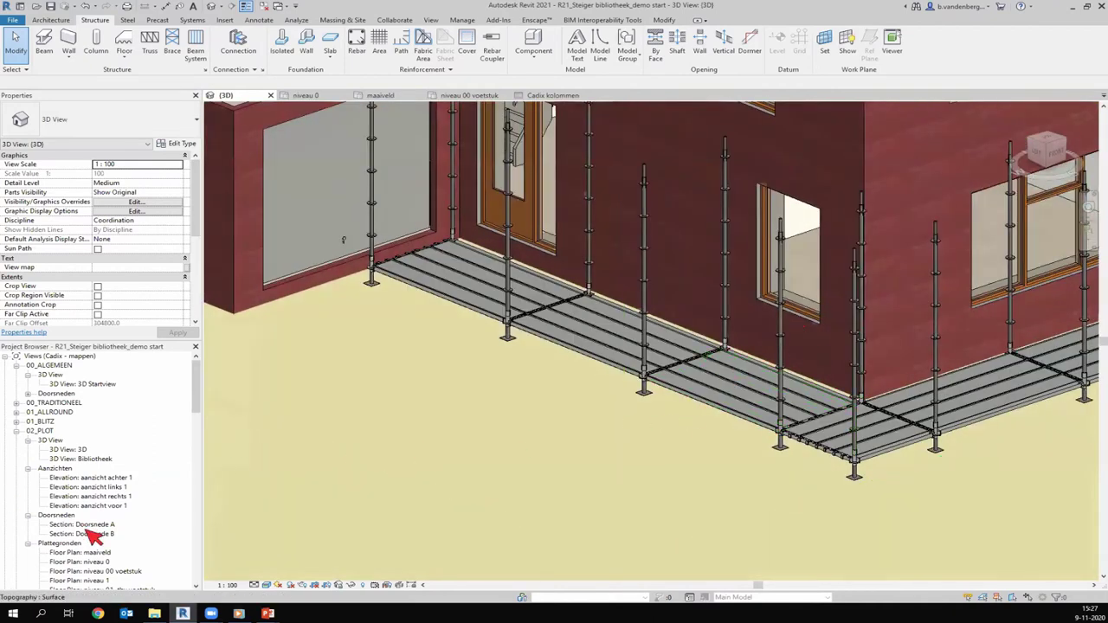
On niveau 0, set up a verticaal diagonaal brace running from niveau 0 to niveau 6
double_click(98, 563)
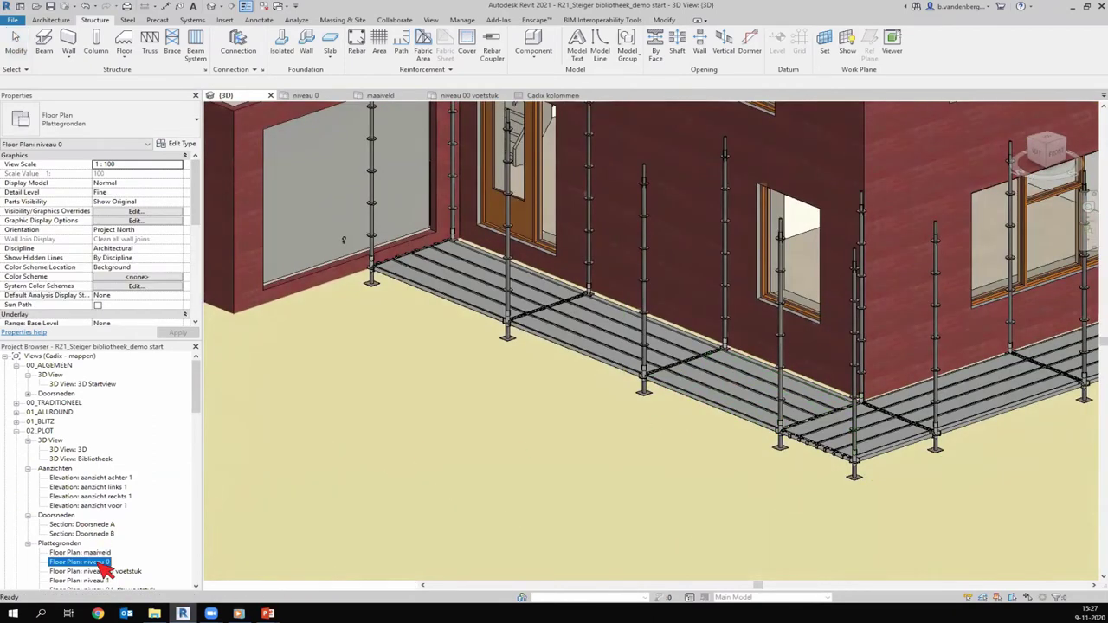
click(173, 43)
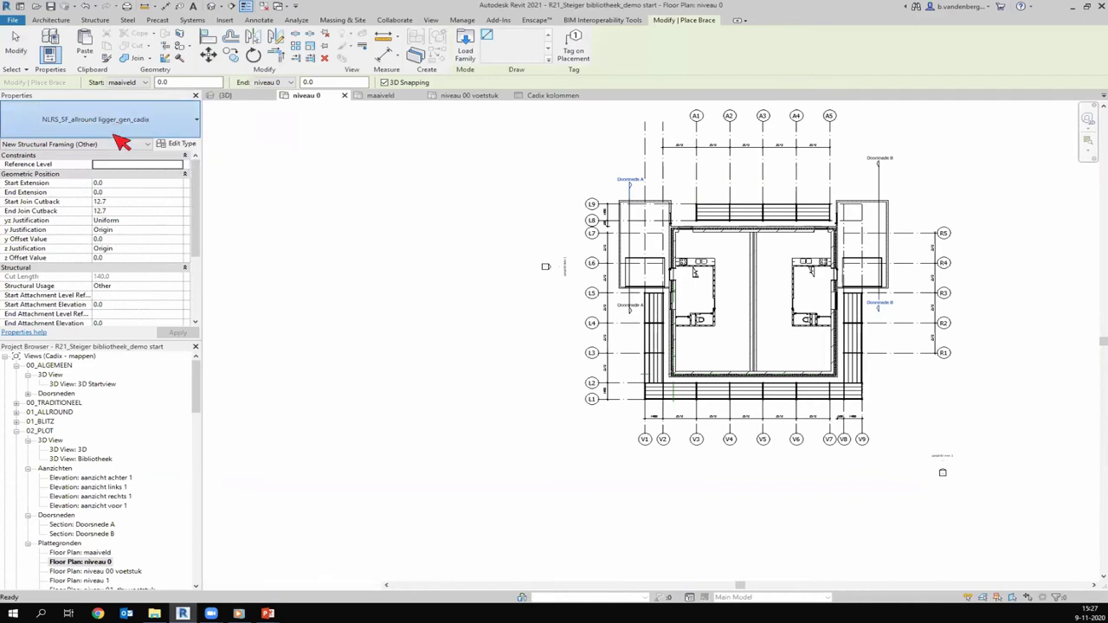
click(106, 126)
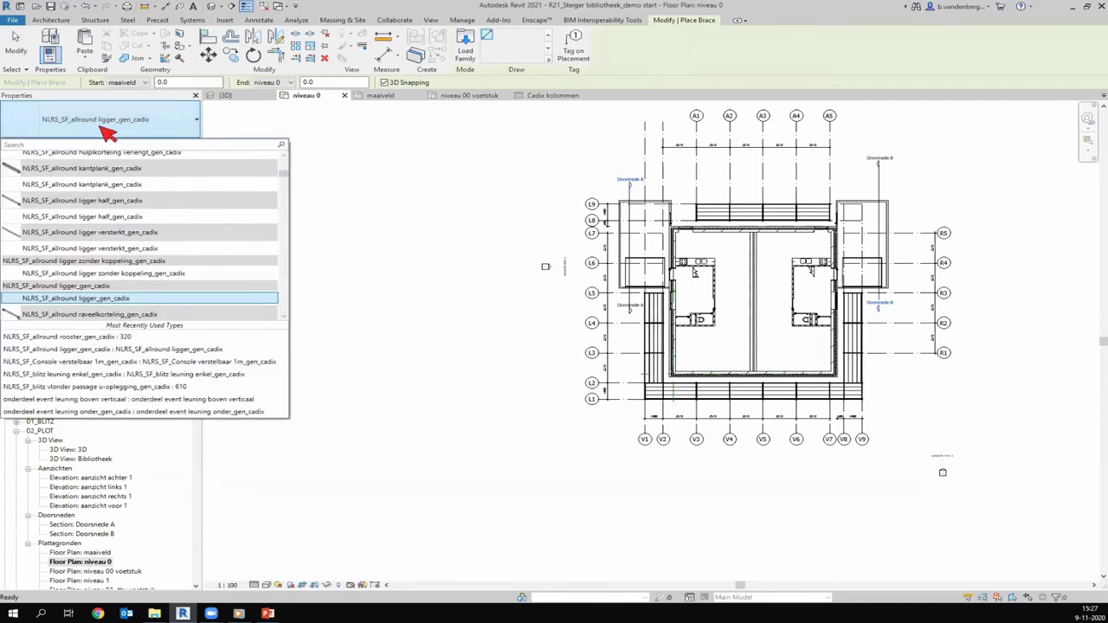
text(diagon)
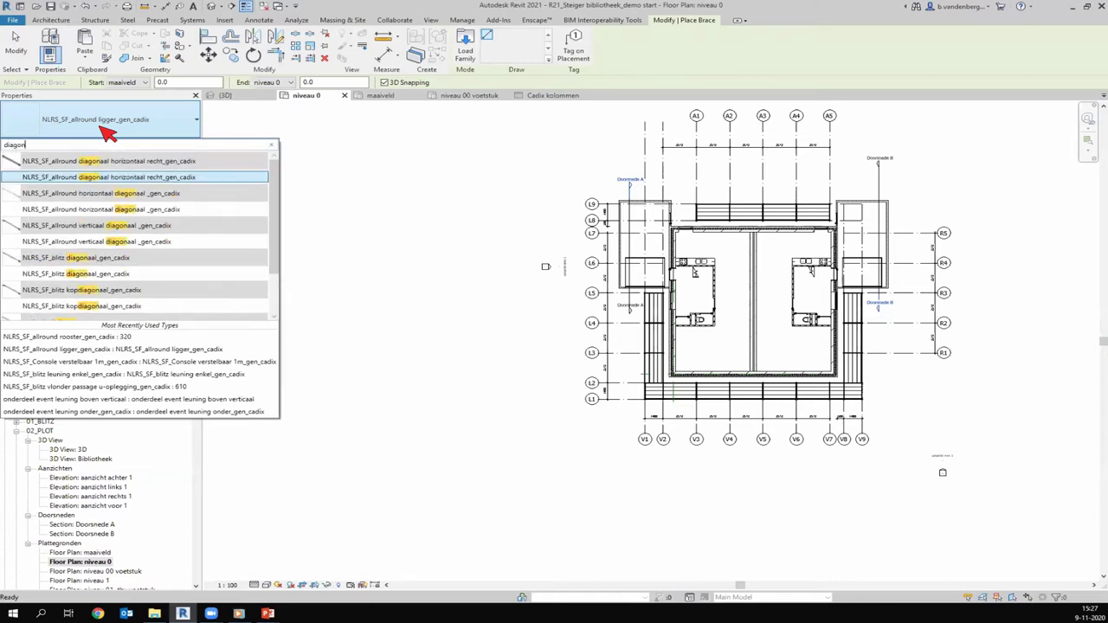
click(149, 243)
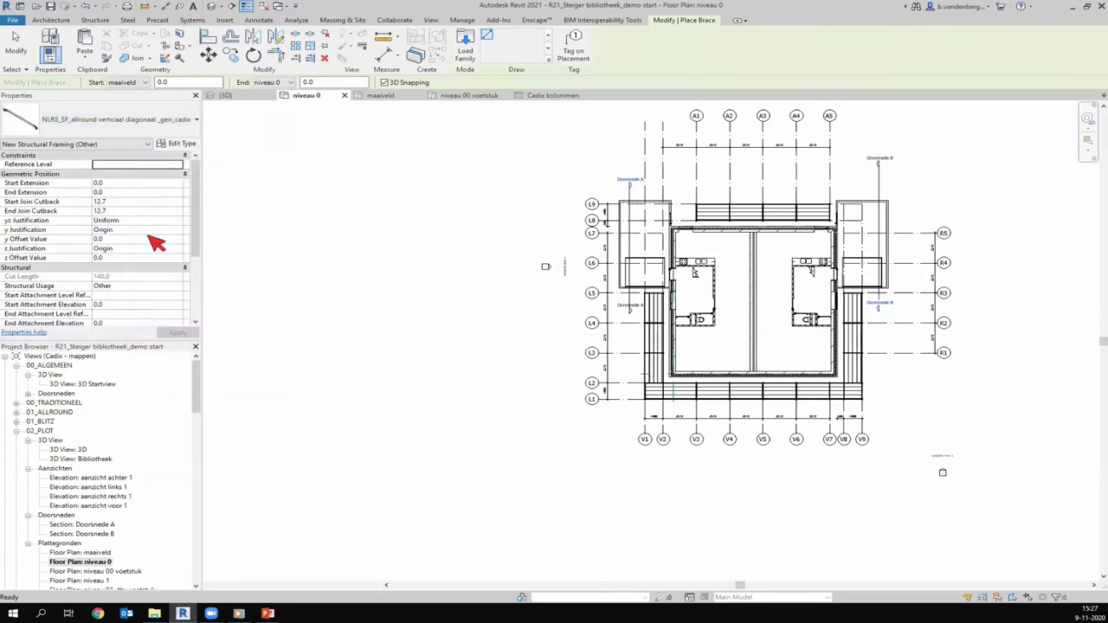
click(140, 82)
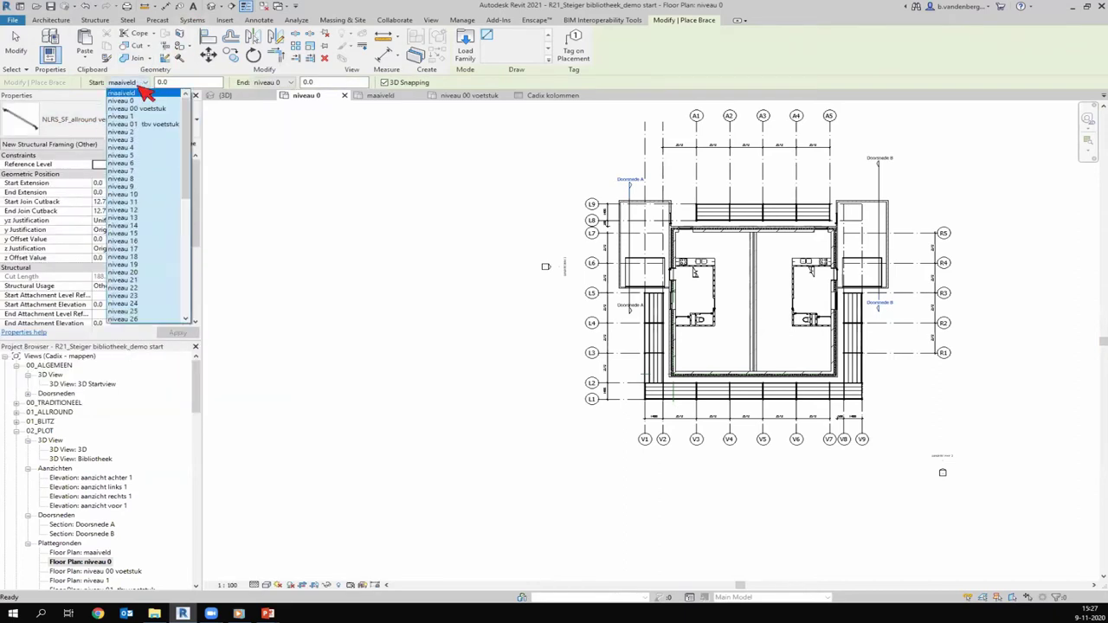
click(145, 102)
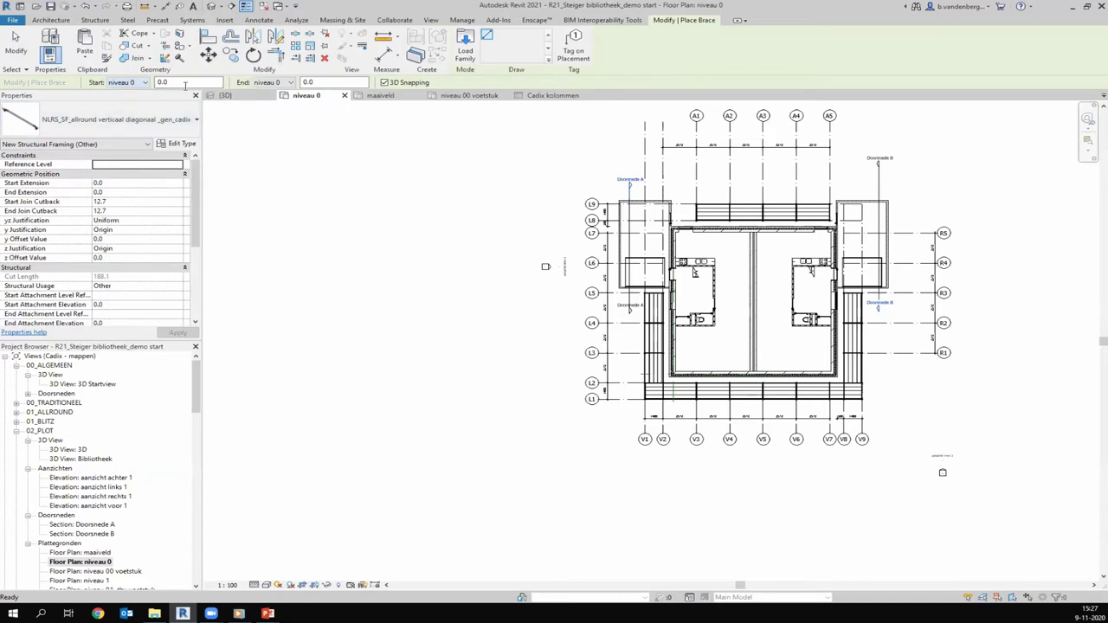
click(283, 82)
click(290, 159)
Place the first brace from the L2/V1 intersection down to grid L1
scroll(651, 400, up, 1)
scroll(650, 400, up, 1)
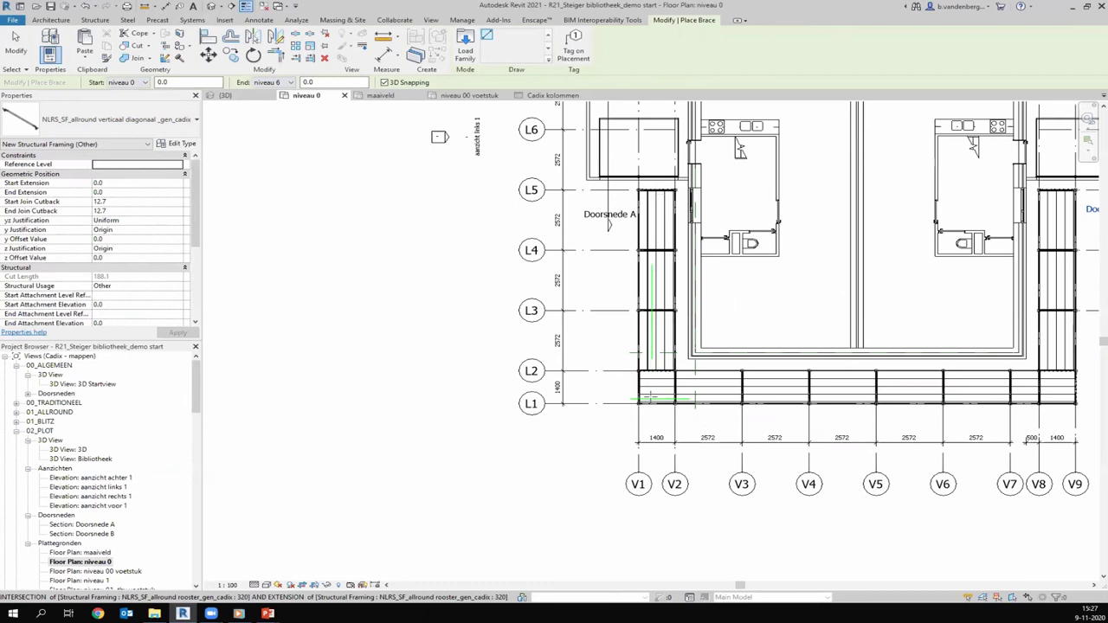
scroll(649, 396, up, 3)
click(607, 307)
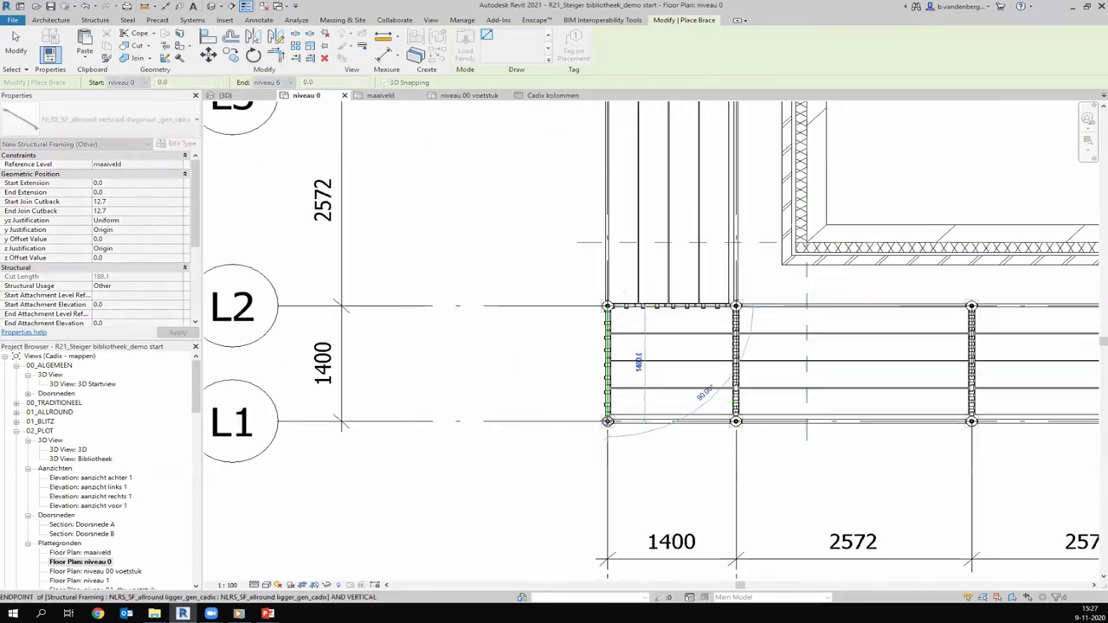
click(608, 422)
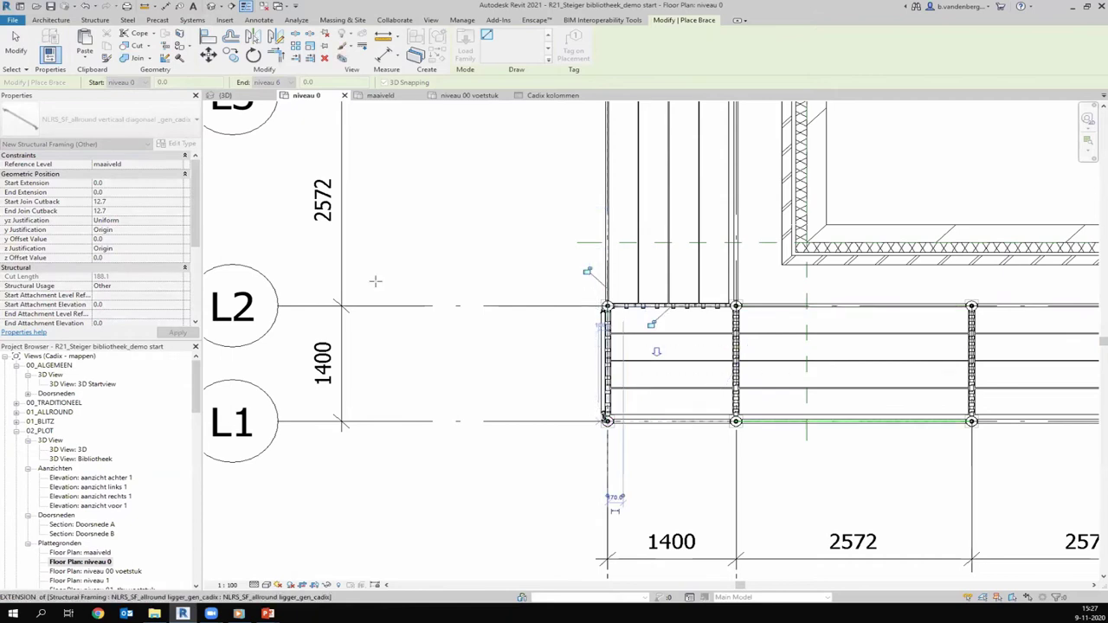
Place a second brace from niveau 6 to niveau 0 along L1 from the corner standard
click(144, 81)
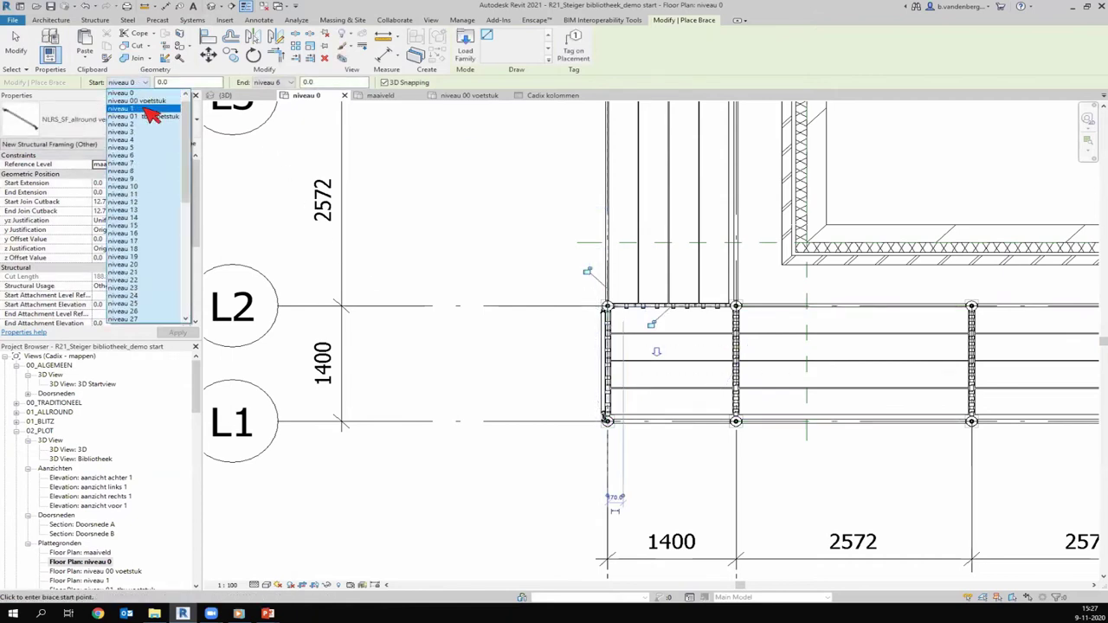
click(149, 160)
click(269, 81)
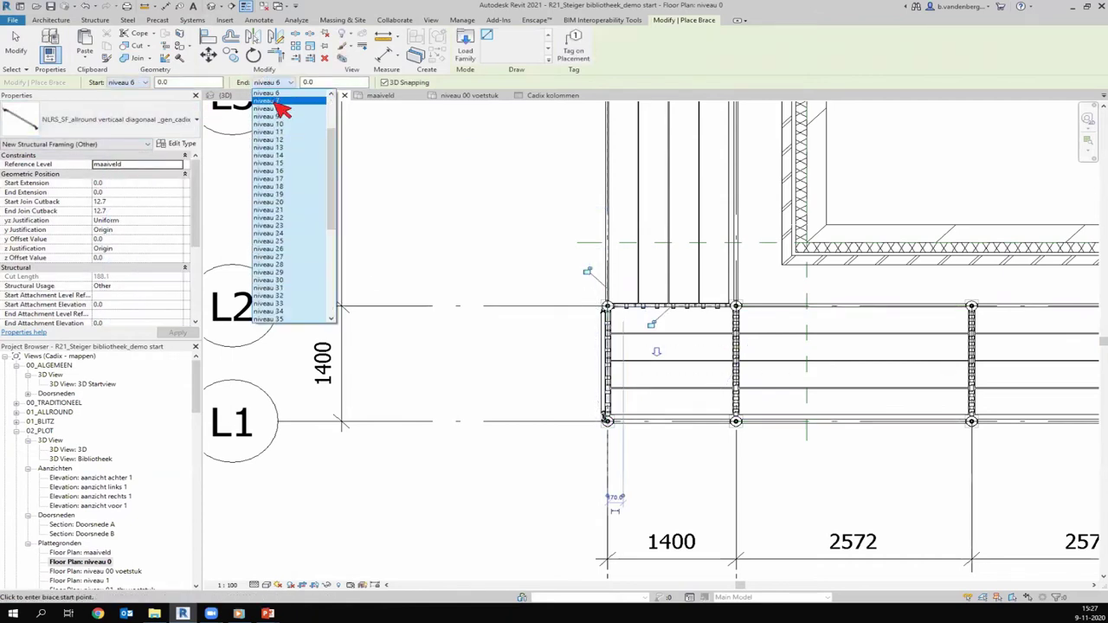
scroll(278, 102, up, 2)
click(275, 93)
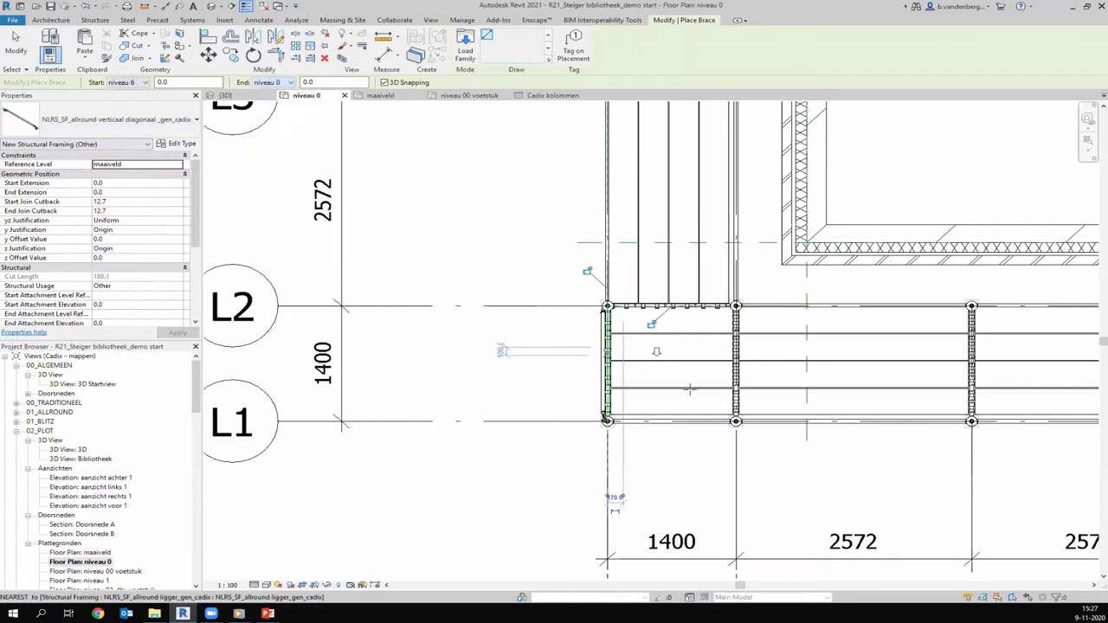
click(605, 420)
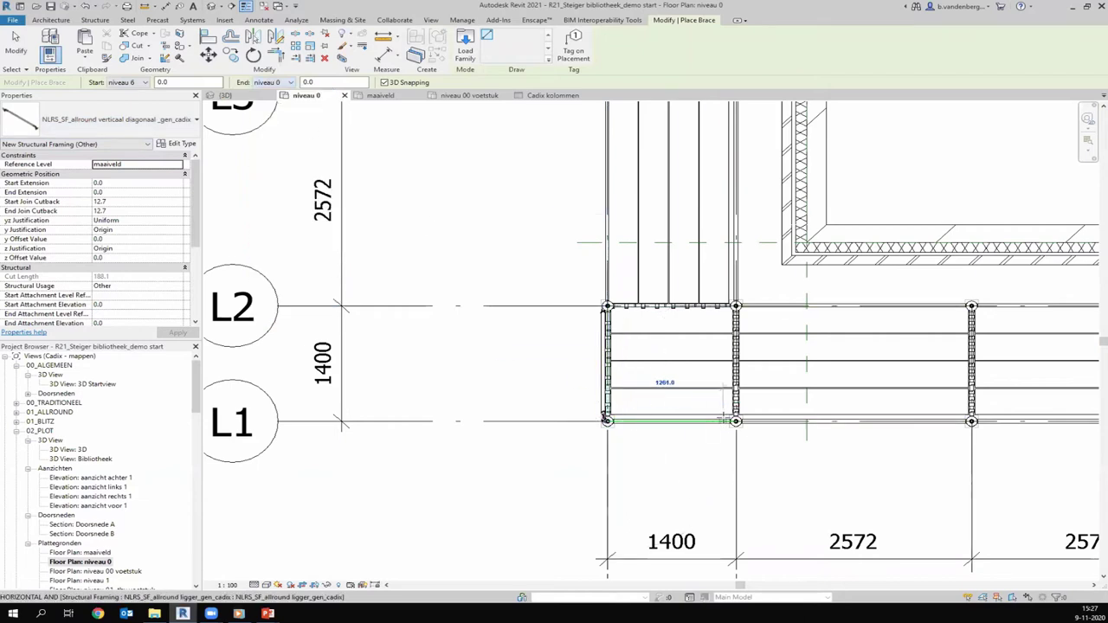
click(735, 420)
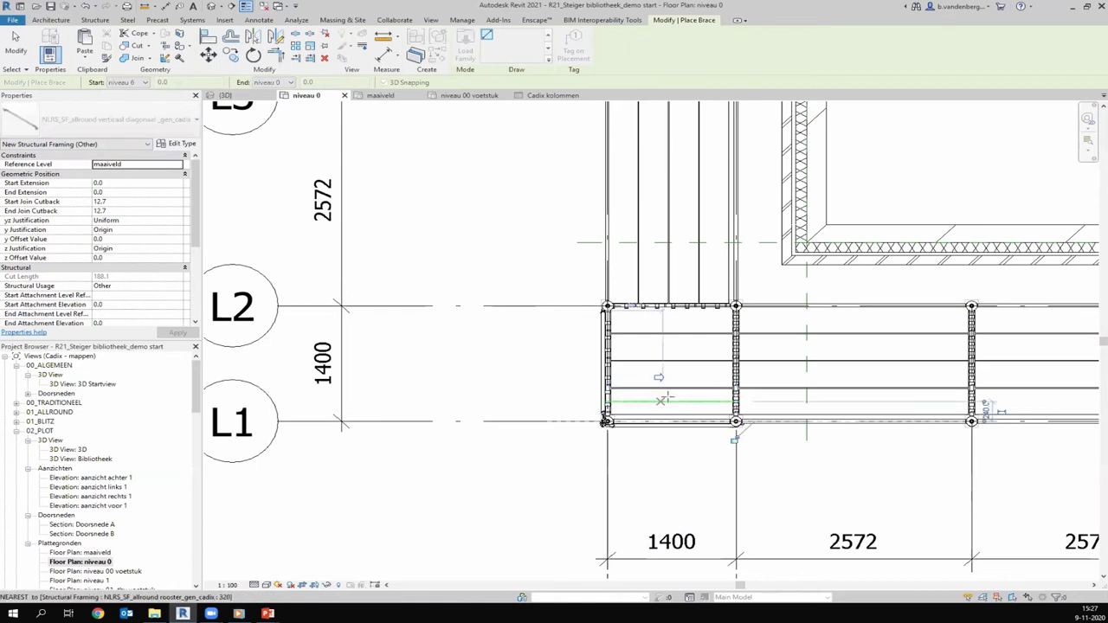
click(218, 7)
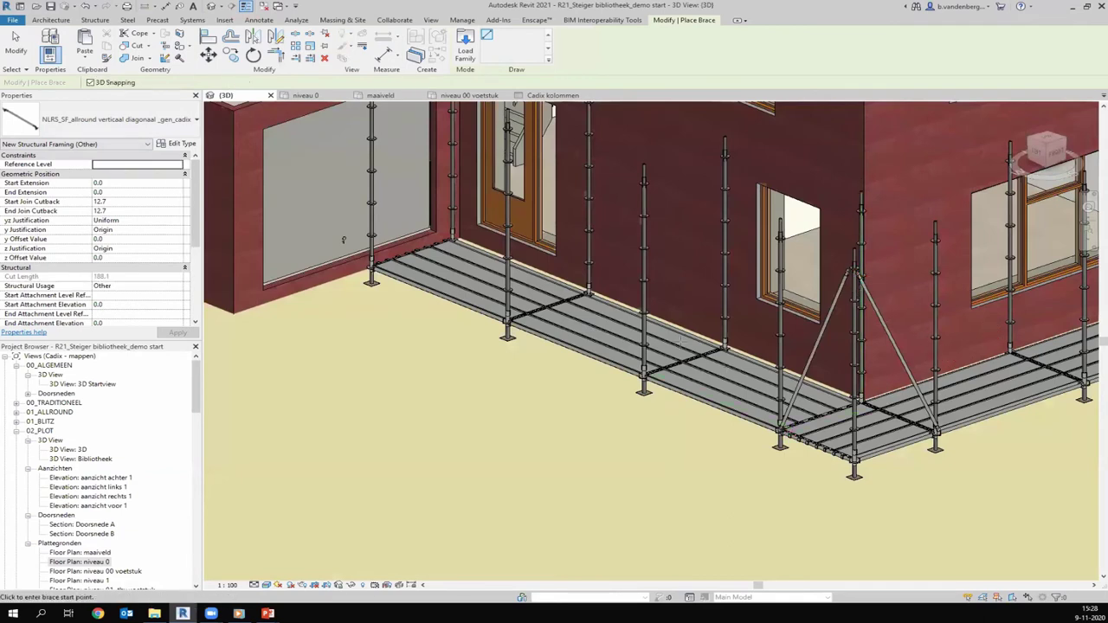
Zoom out and orbit the 3D view to another side, then end brace placement
scroll(684, 341, down, 3)
scroll(684, 342, down, 2)
scroll(618, 310, down, 2)
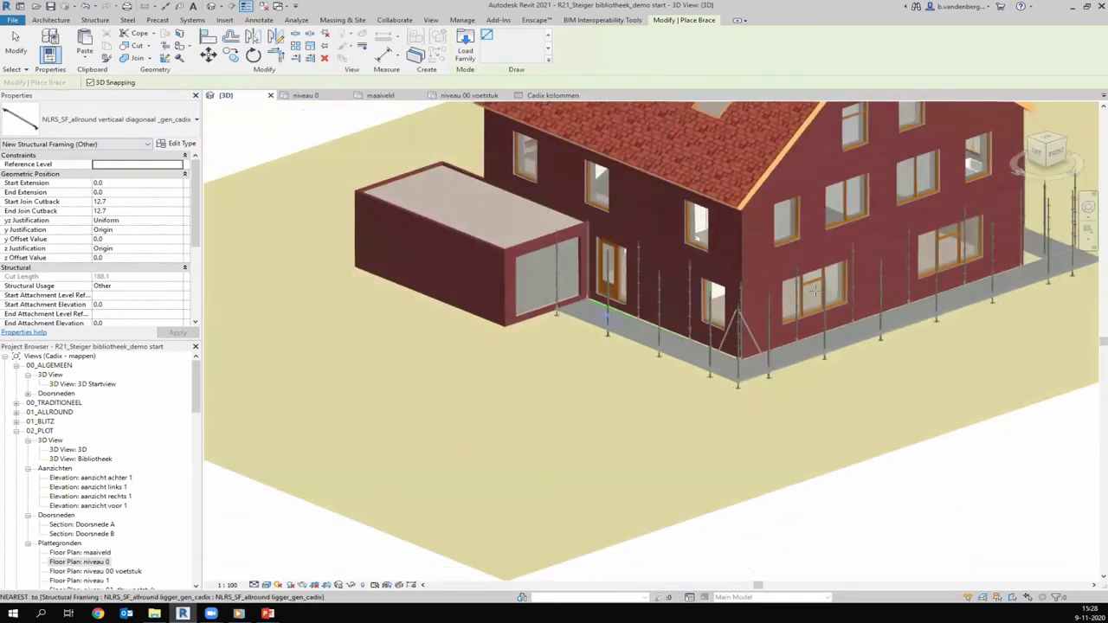
scroll(1016, 254, down, 2)
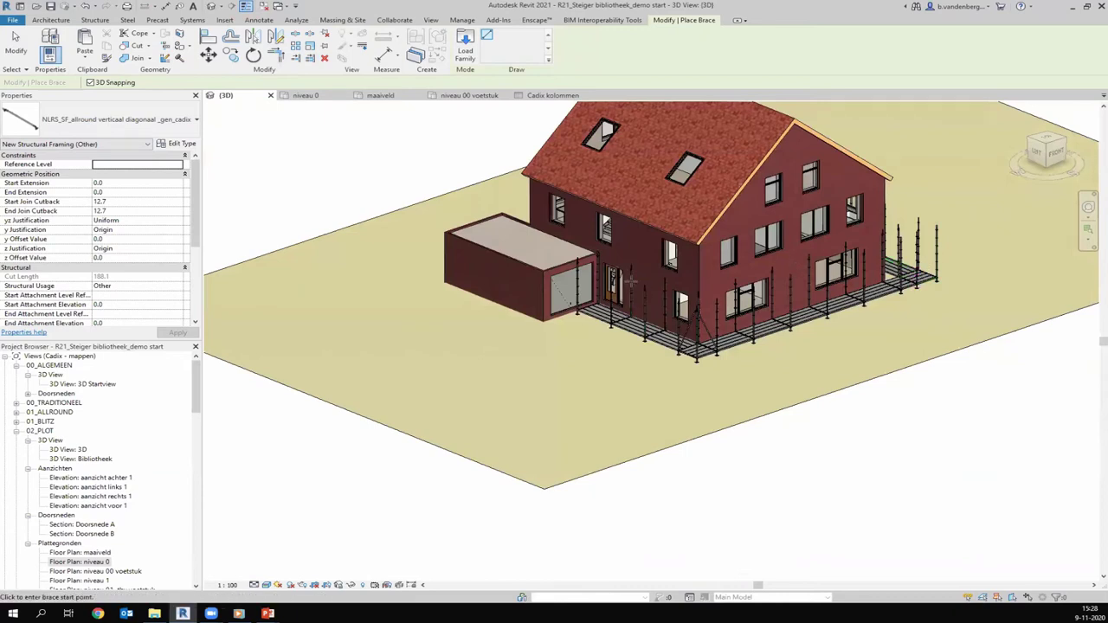
mouse_move(667, 290)
shift+middle_down()
mouse_move(902, 233)
mouse_move(662, 250)
mouse_move(800, 221)
shift+middle_up()
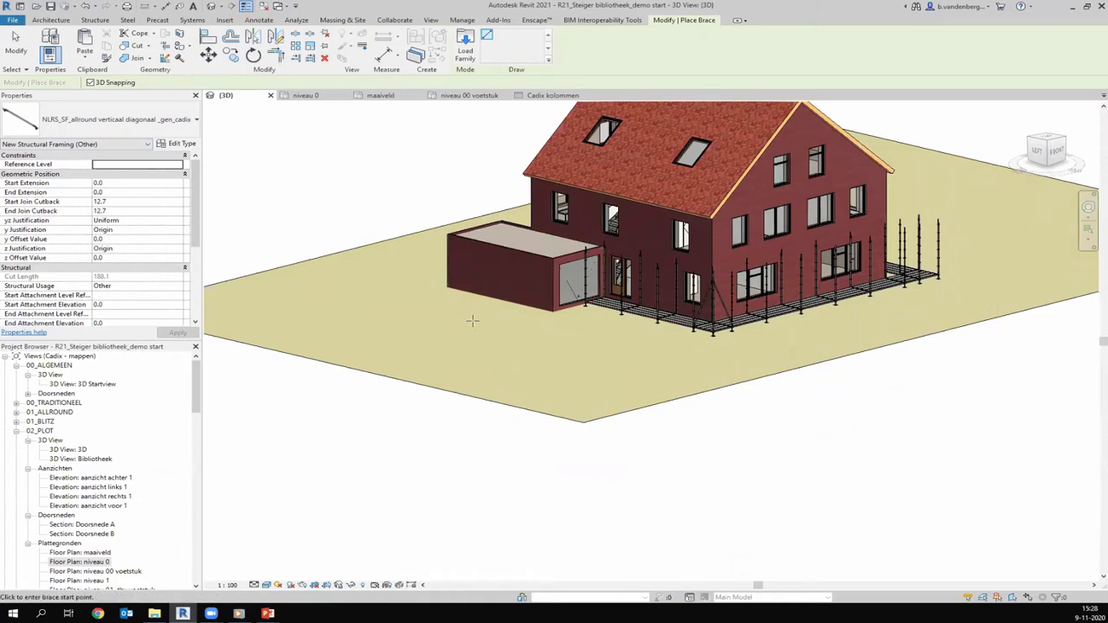
key(Escape)
key(Escape)
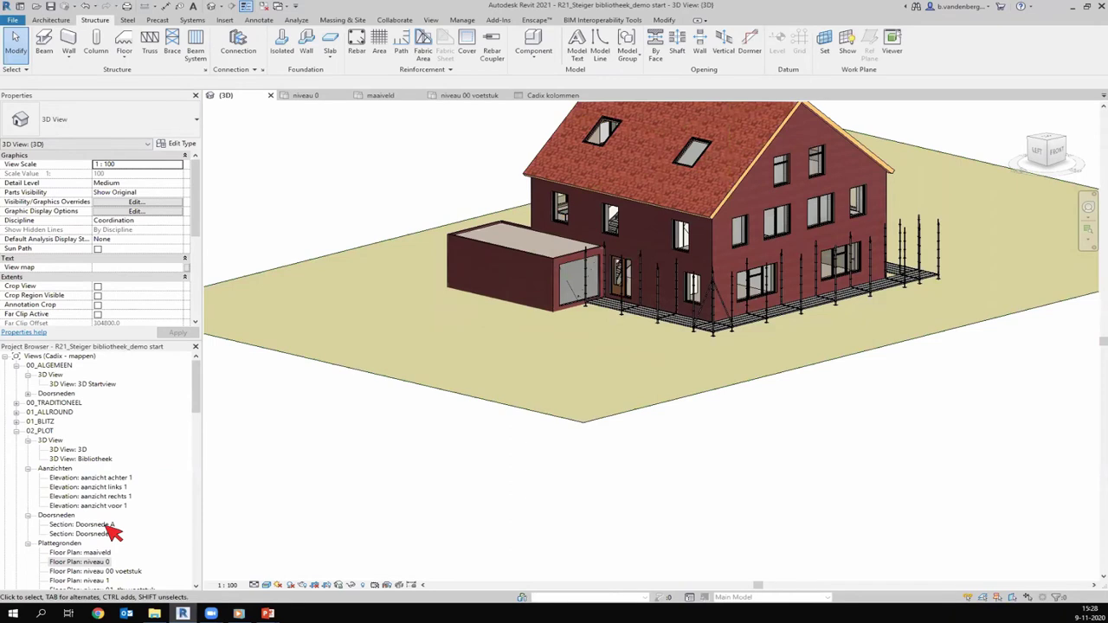
On niveau 0, select section Doorsnede A and reposition its lower end
double_click(78, 561)
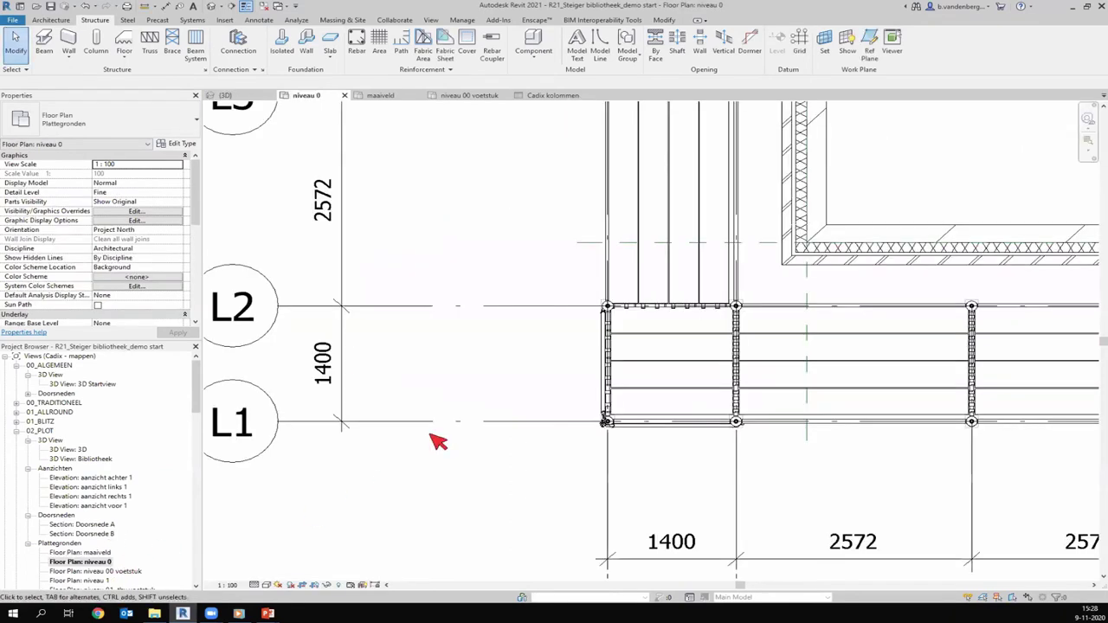
scroll(540, 372, down, 2)
scroll(540, 372, down, 1)
scroll(563, 373, down, 1)
scroll(563, 371, down, 1)
scroll(558, 184, up, 3)
scroll(558, 184, up, 1)
click(562, 218)
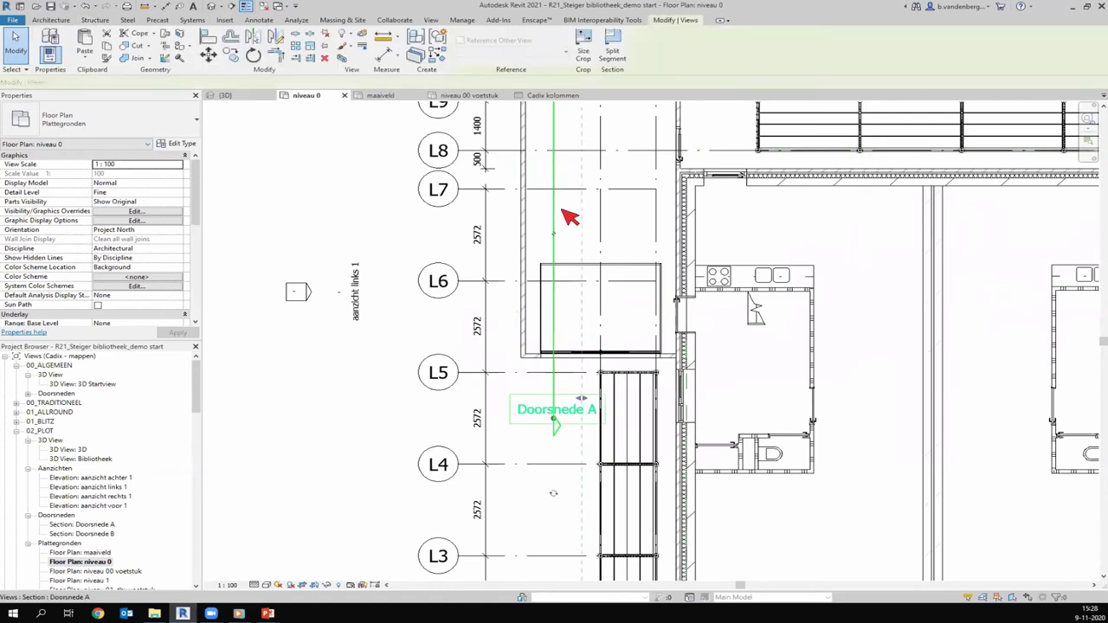
scroll(581, 355, down, 1)
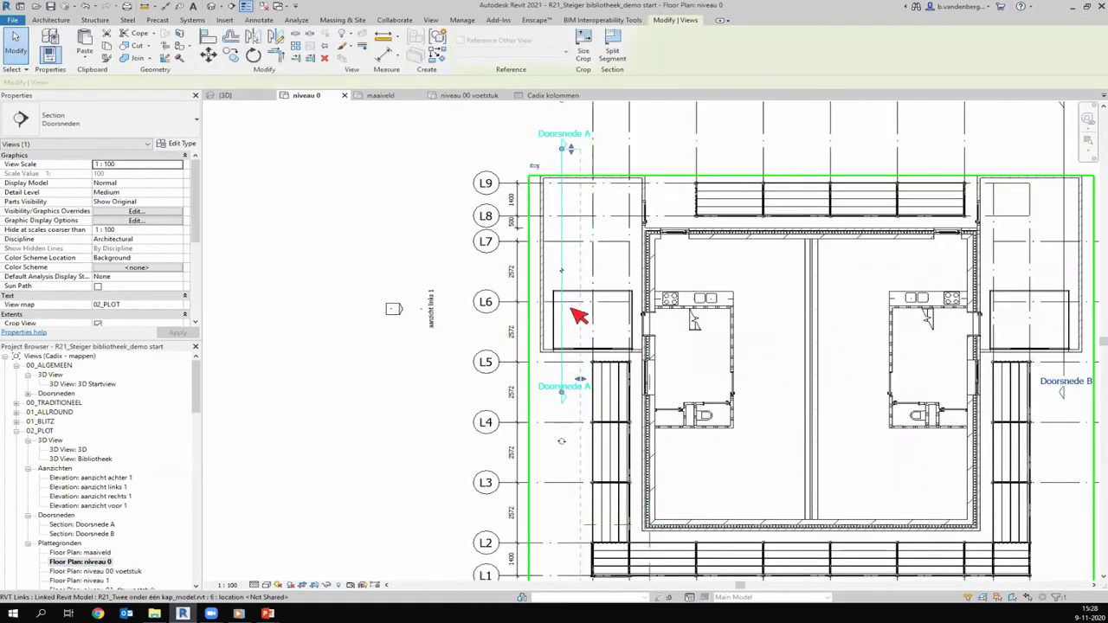
drag(580, 379, 612, 378)
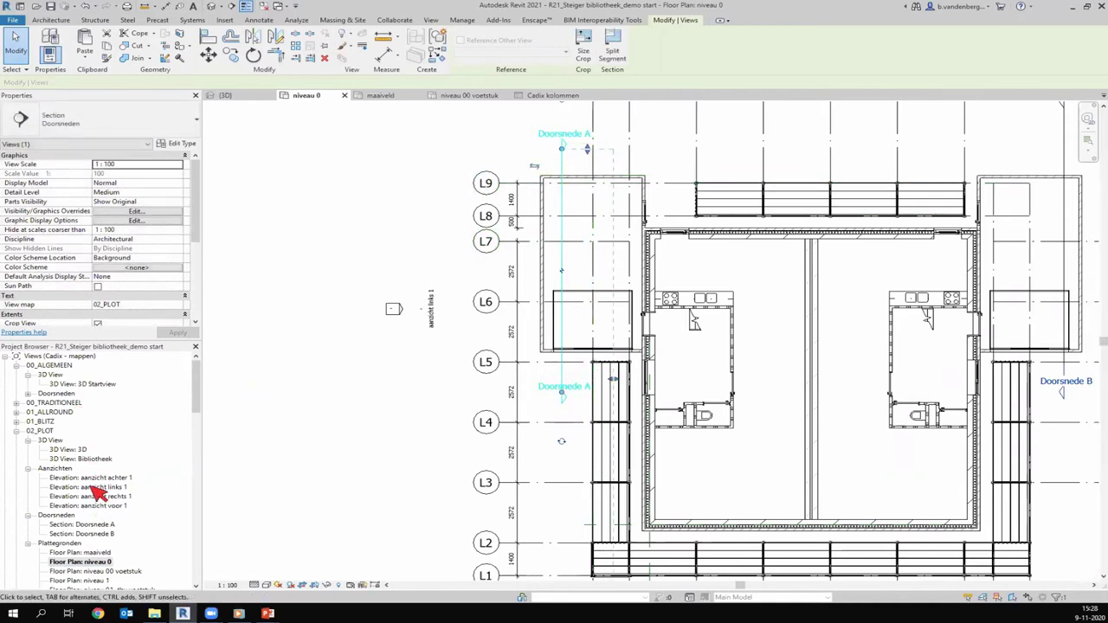
Open the Doorsnede A section view, zoom to the scaffold, and clear the selection
double_click(102, 525)
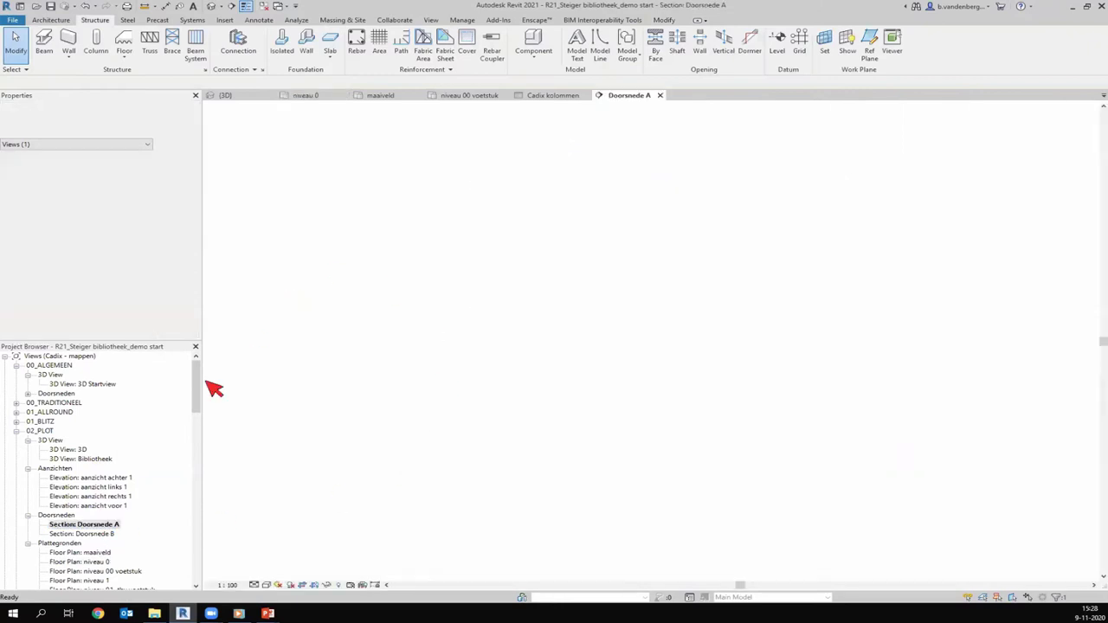
scroll(479, 416, up, 5)
scroll(467, 411, down, 1)
scroll(476, 416, down, 1)
scroll(510, 420, down, 2)
scroll(517, 422, down, 2)
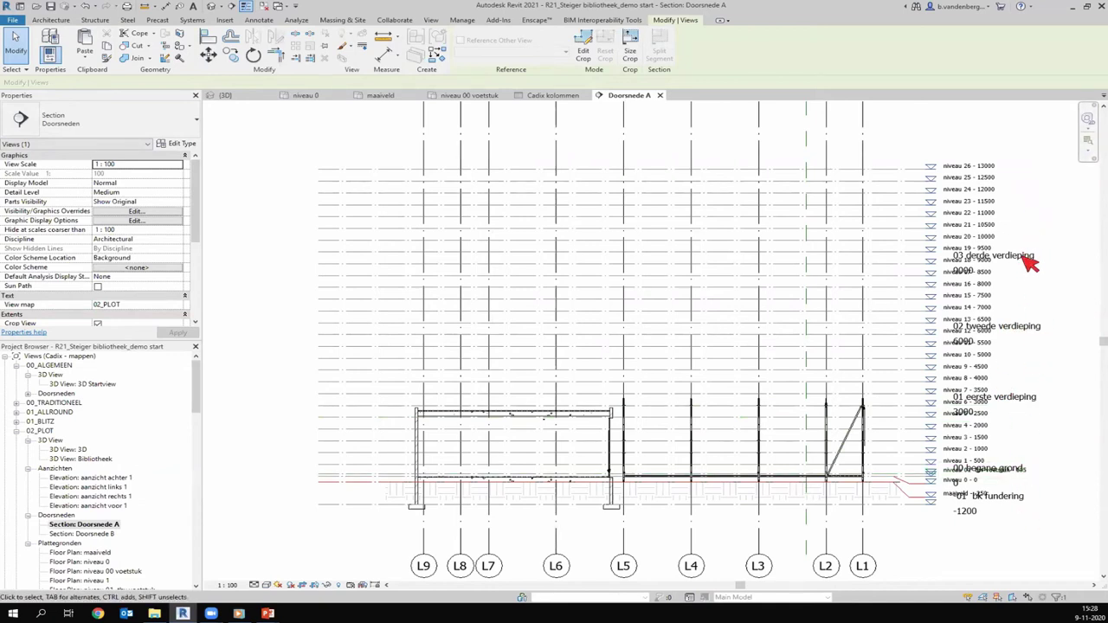
key(Escape)
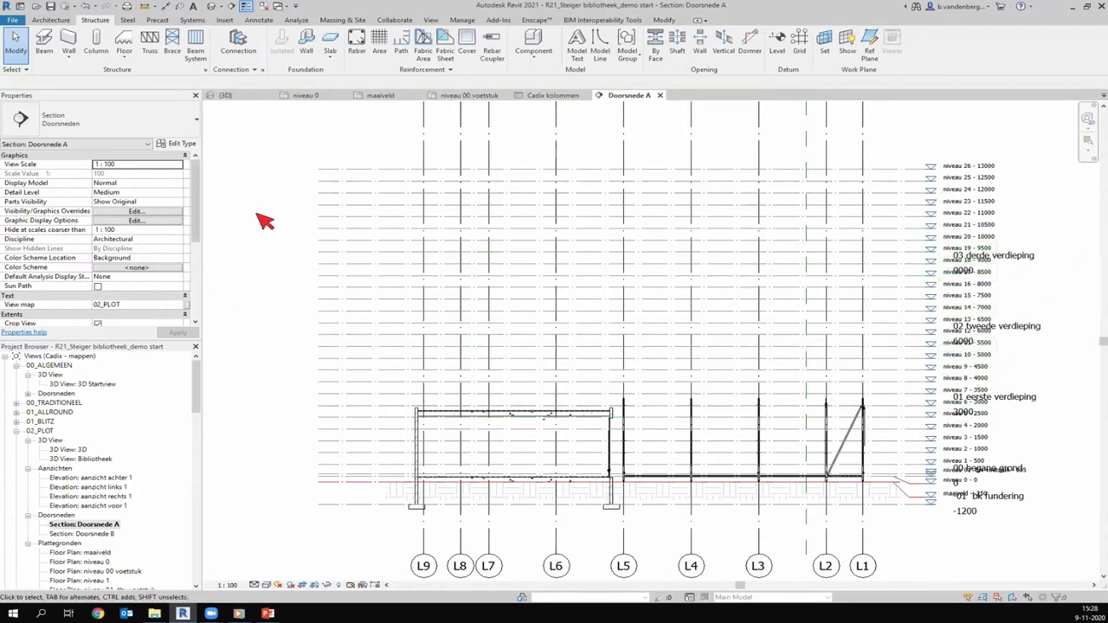
key(v)
key(v)
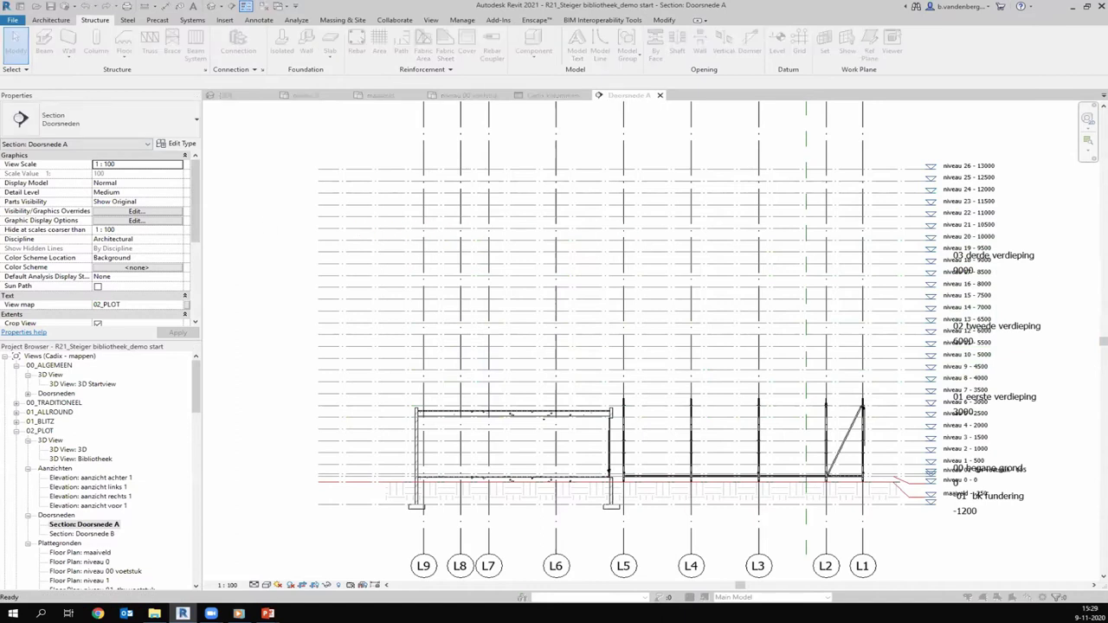
Give the linked house model custom annotation display with its Levels category unchecked, then apply
click(741, 122)
click(707, 170)
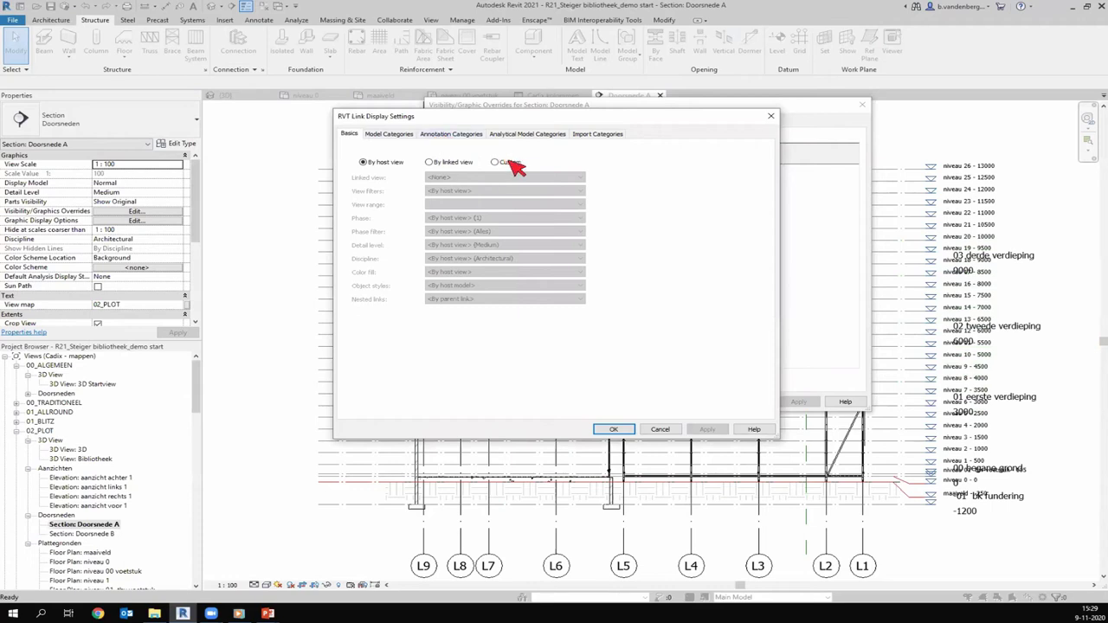
click(510, 162)
click(456, 137)
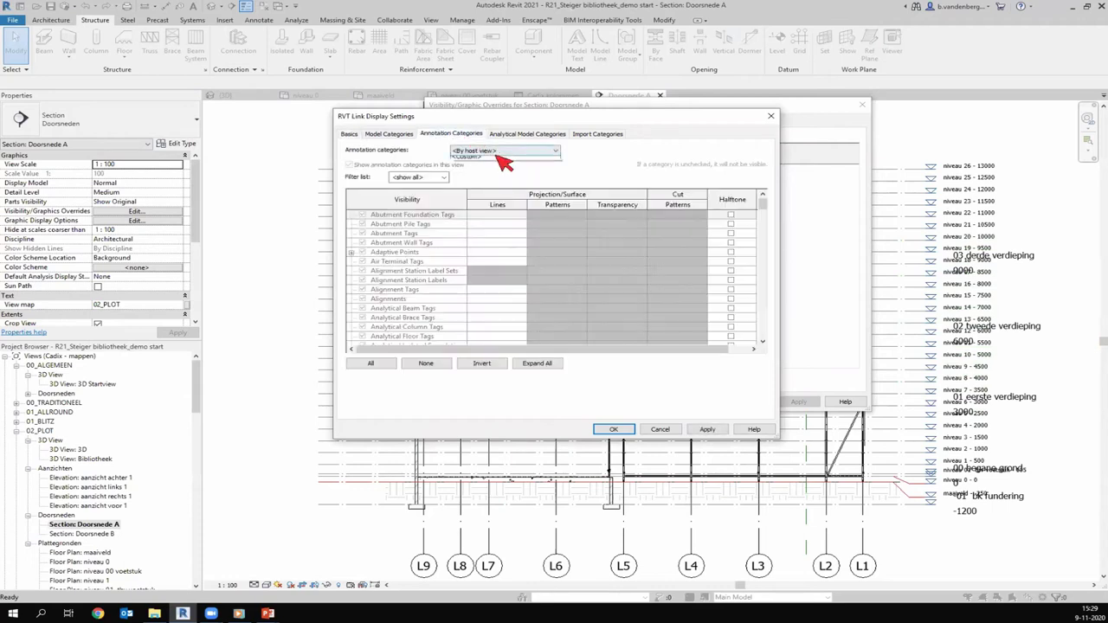
click(495, 168)
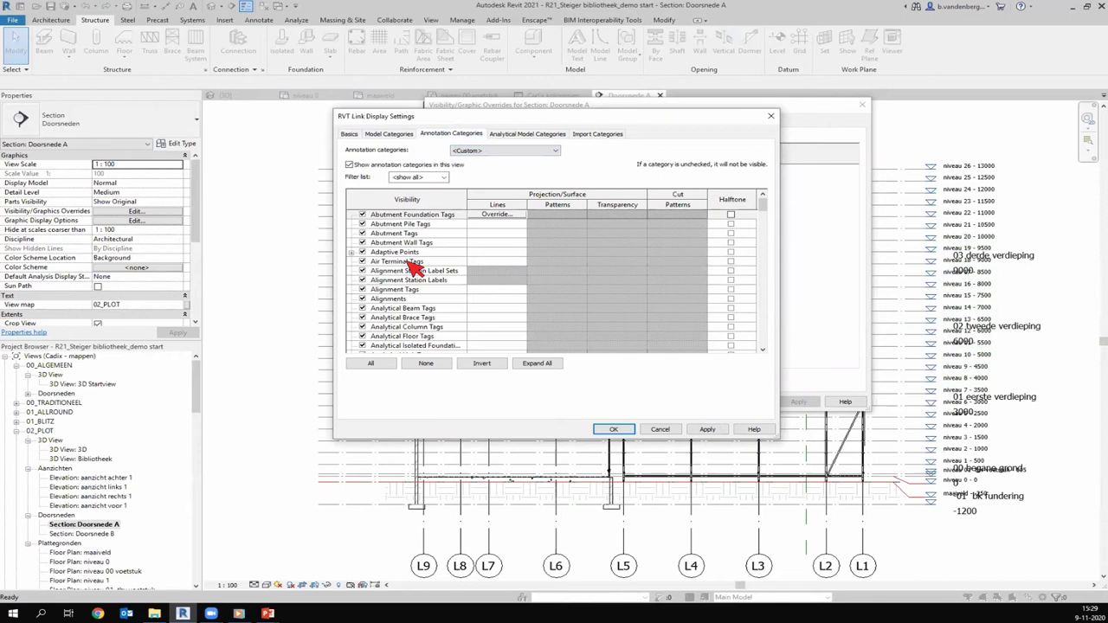
click(410, 261)
key(l)
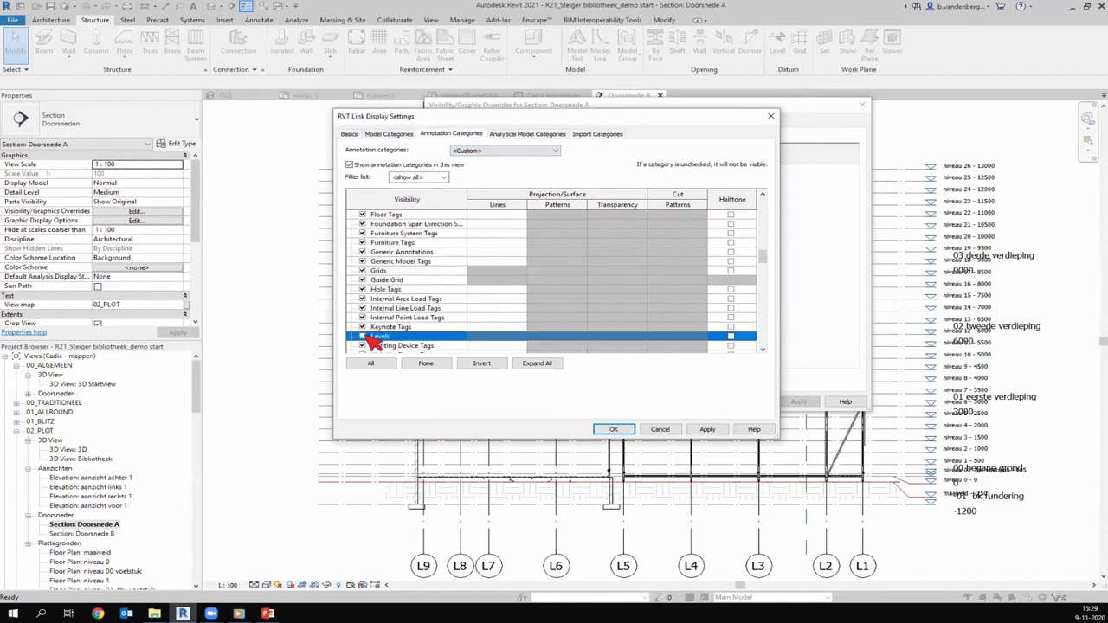
click(621, 424)
click(710, 402)
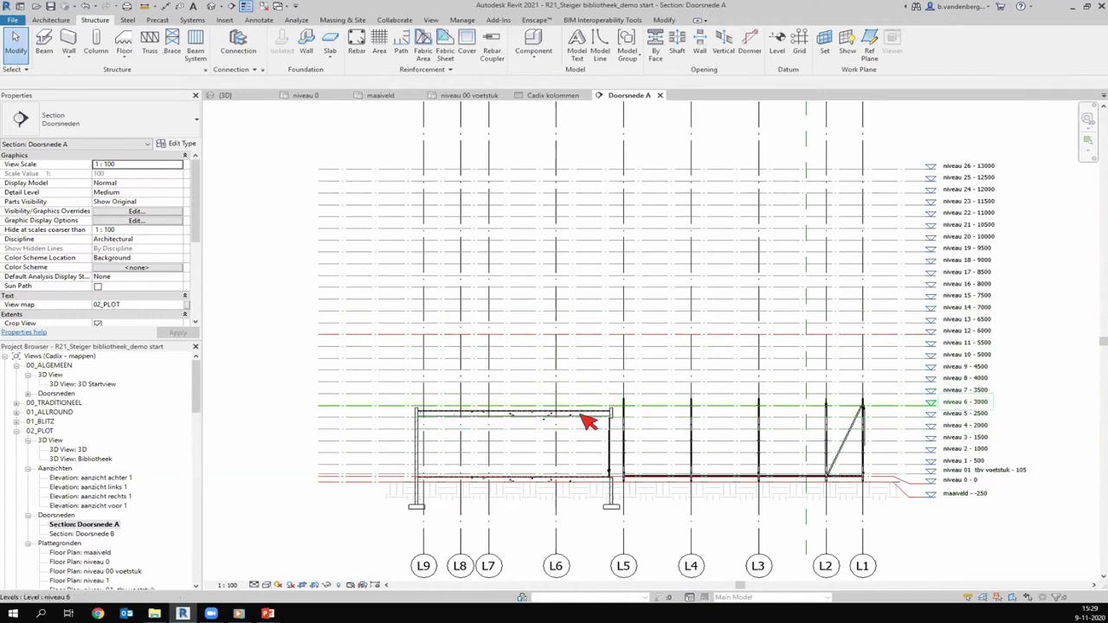
scroll(606, 422, up, 3)
scroll(596, 401, up, 2)
click(153, 11)
click(411, 415)
click(567, 389)
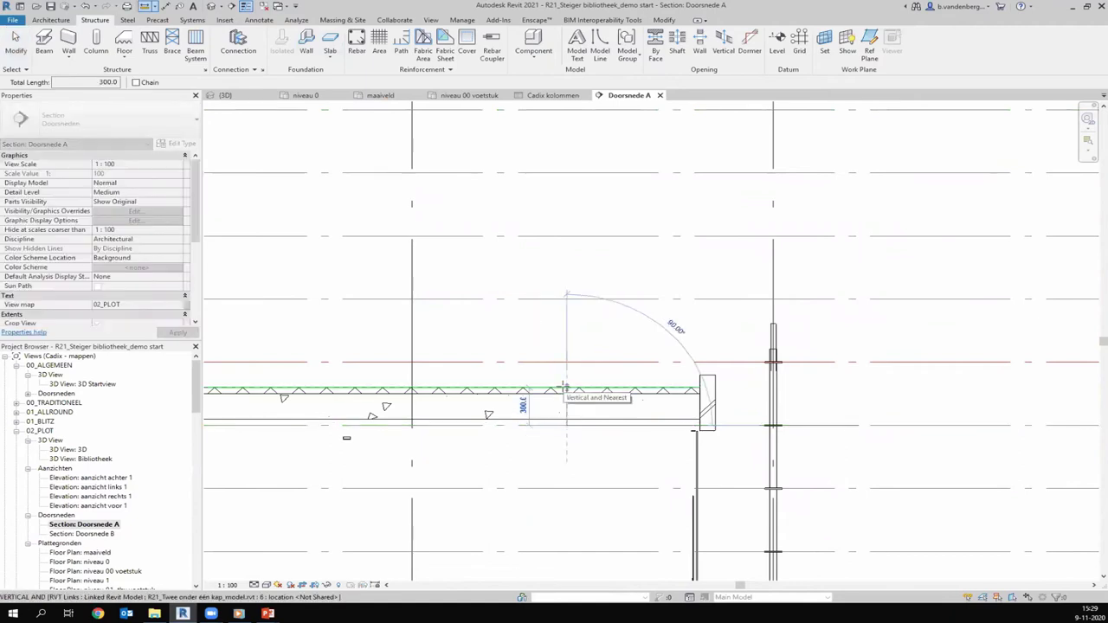
key(Escape)
key(Escape)
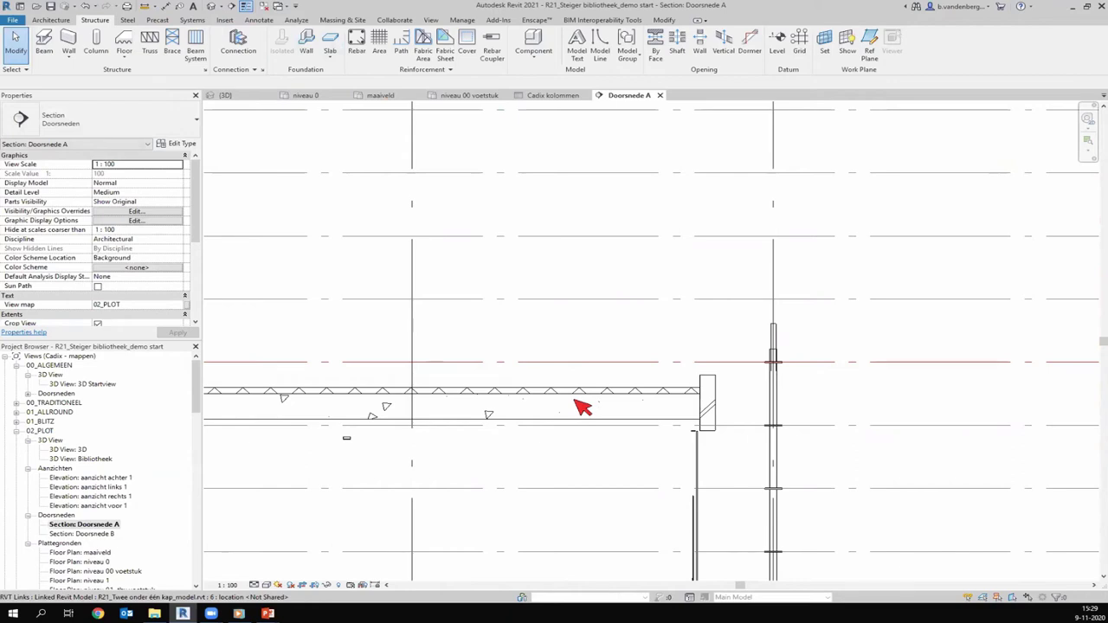
scroll(108, 555, down, 1)
scroll(112, 555, down, 1)
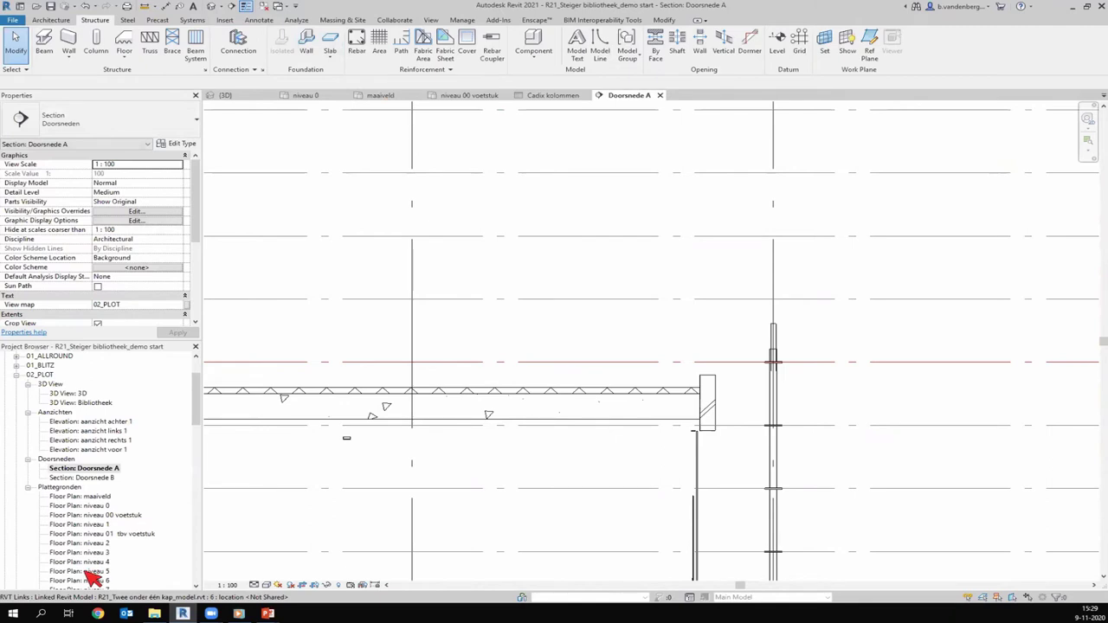
On floor plan niveau 5, choose the NLRS_SC_voetspindel_gen 600 column type
double_click(87, 572)
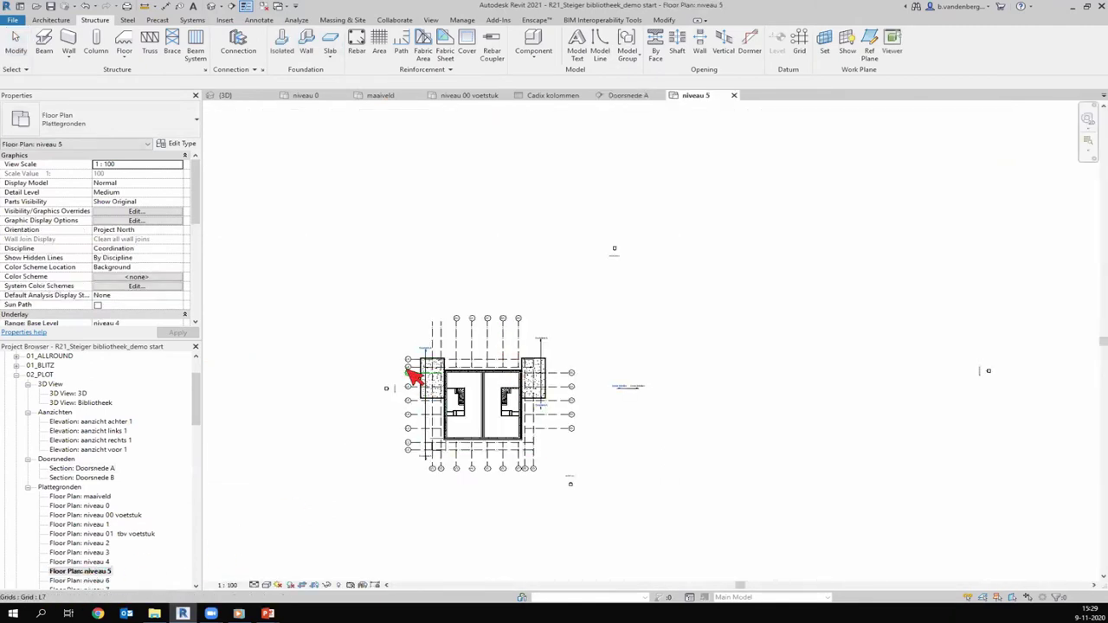
scroll(420, 376, up, 3)
scroll(435, 373, up, 3)
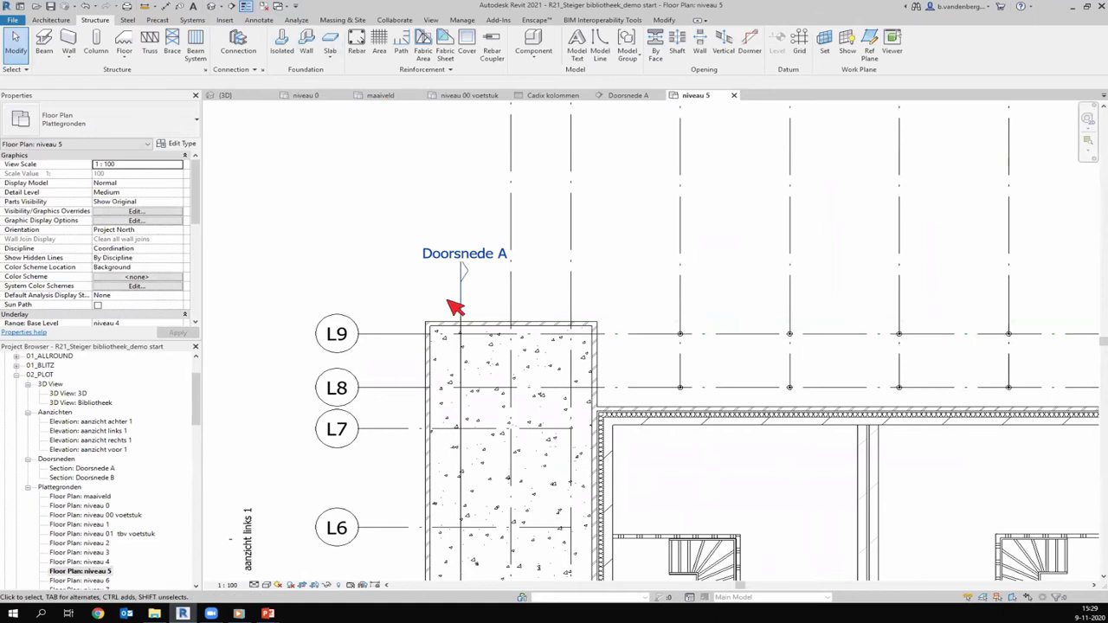
scroll(627, 424, down, 2)
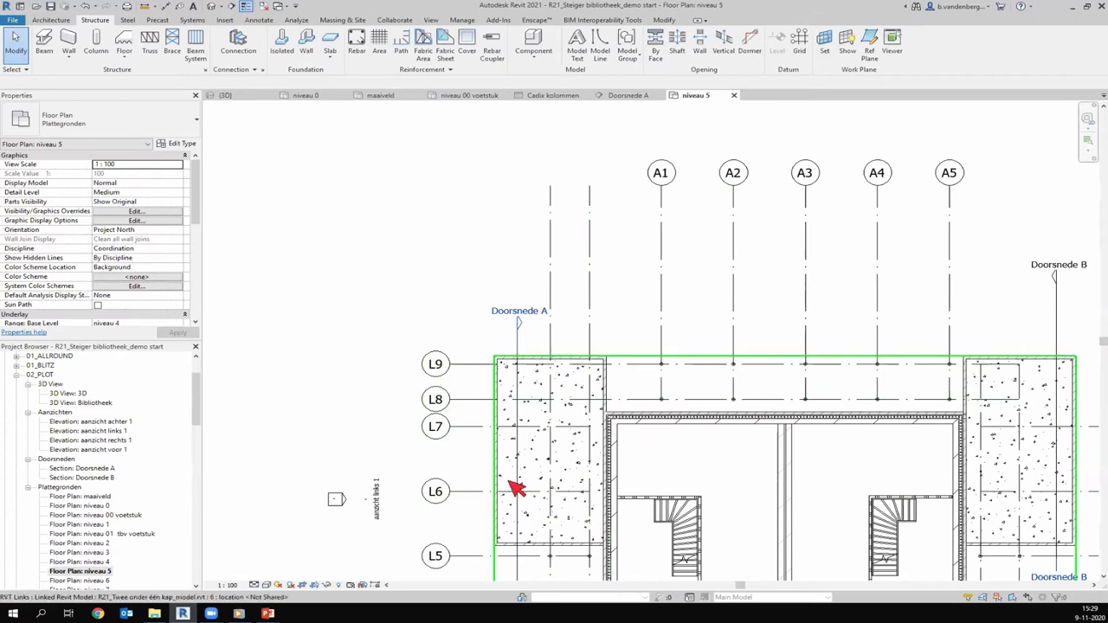
scroll(541, 476, up, 1)
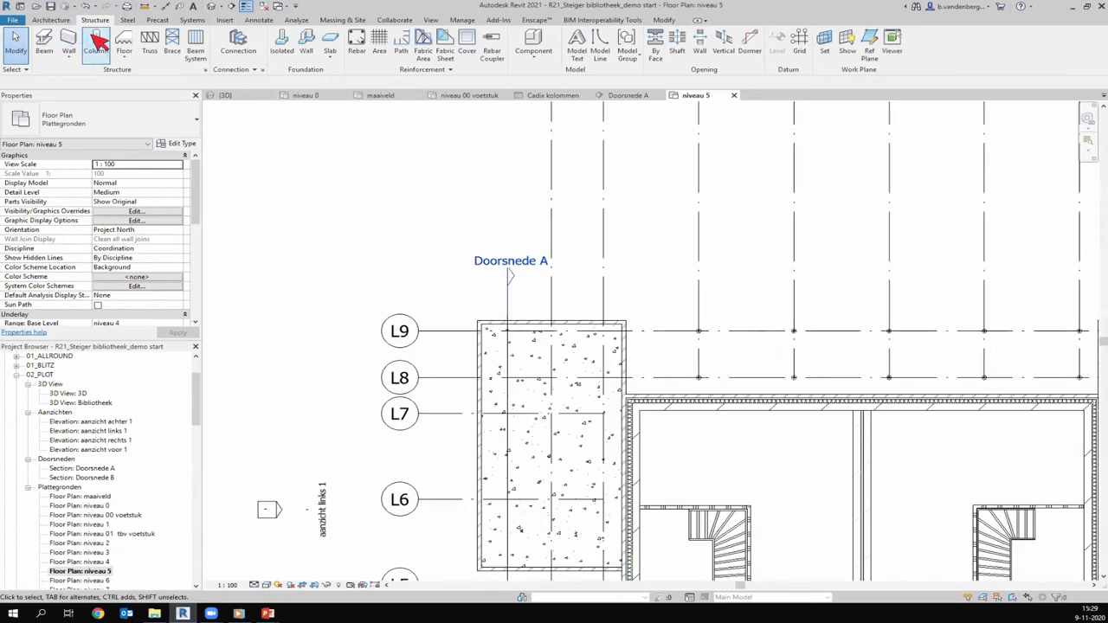
click(95, 44)
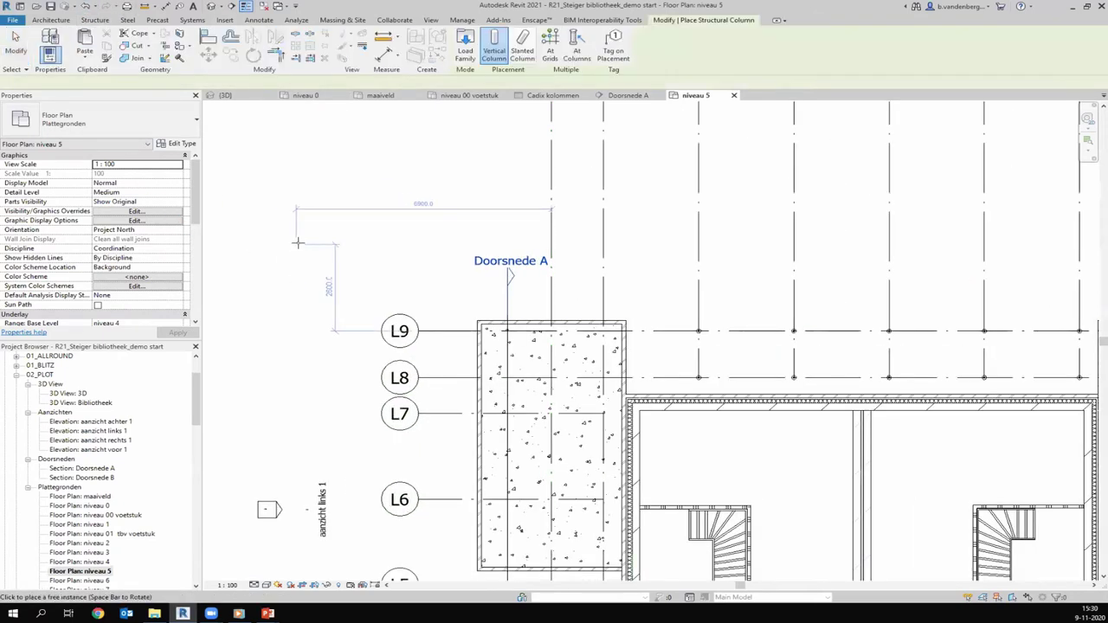
click(89, 128)
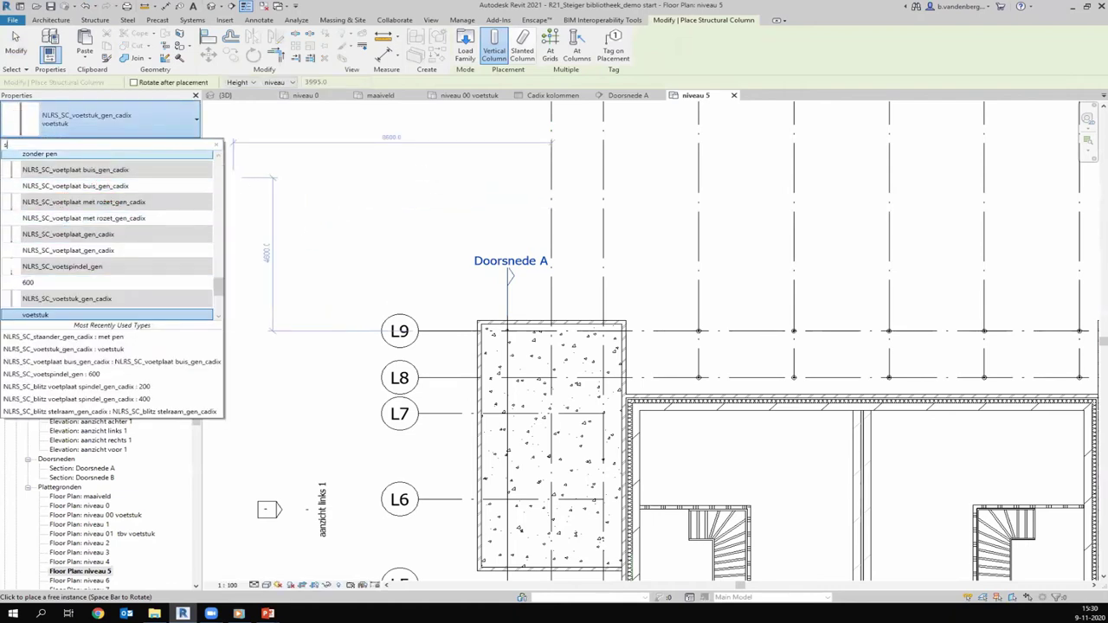
text(pindels)
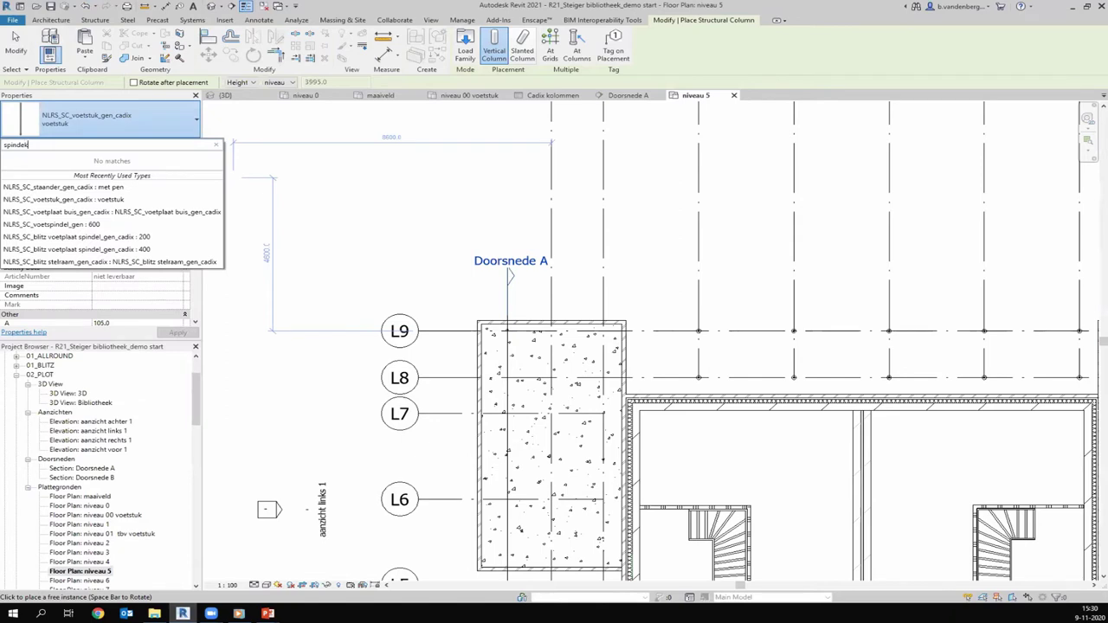
key(BackSpace)
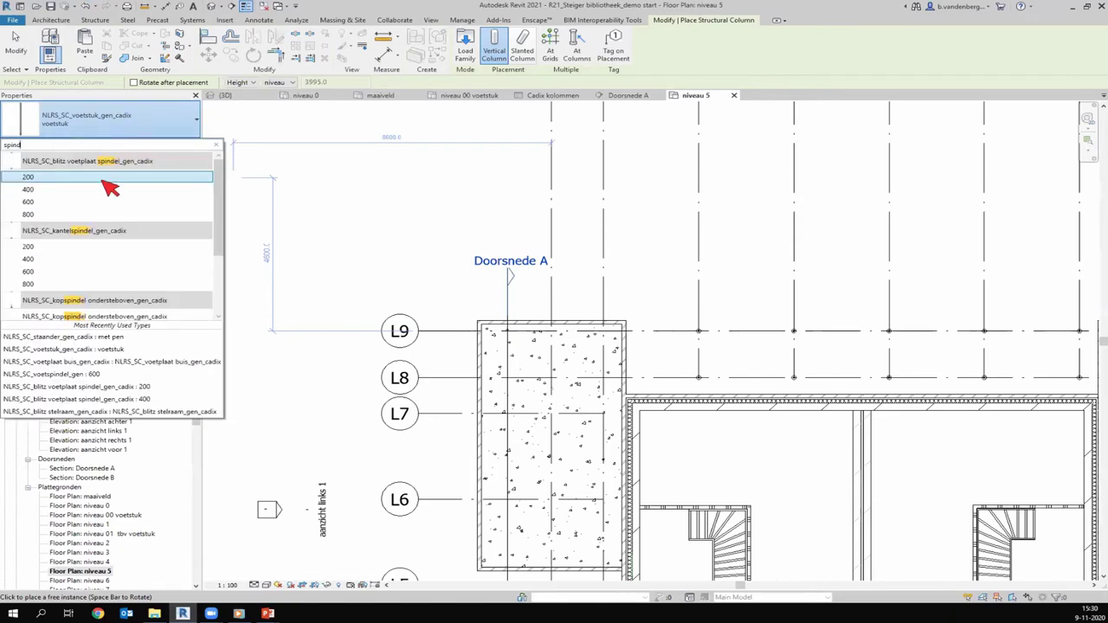
scroll(99, 214, down, 3)
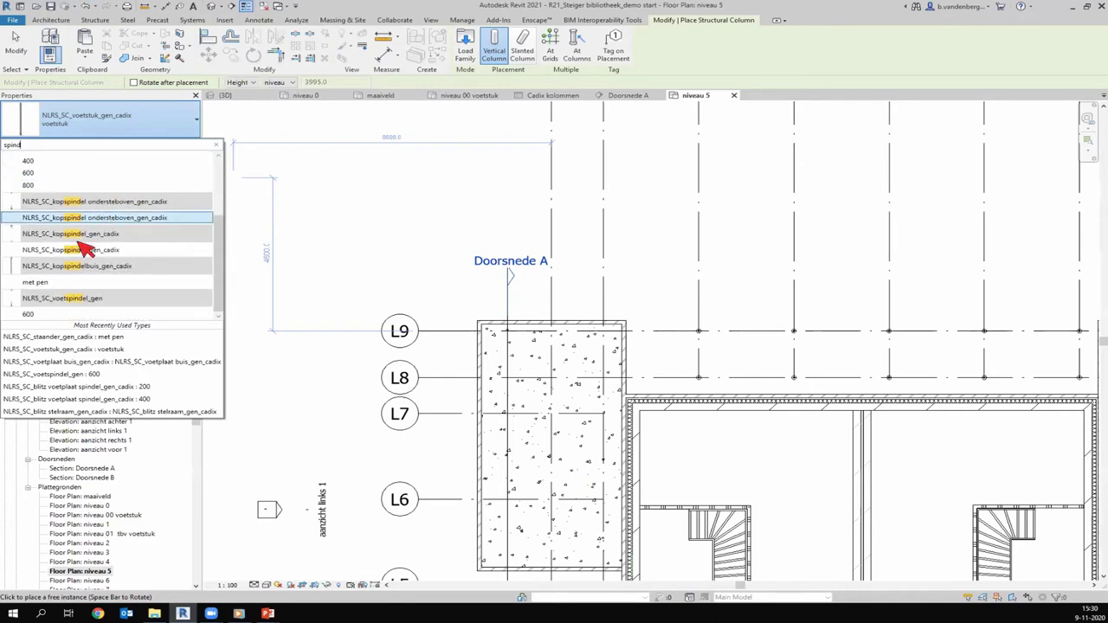
click(52, 315)
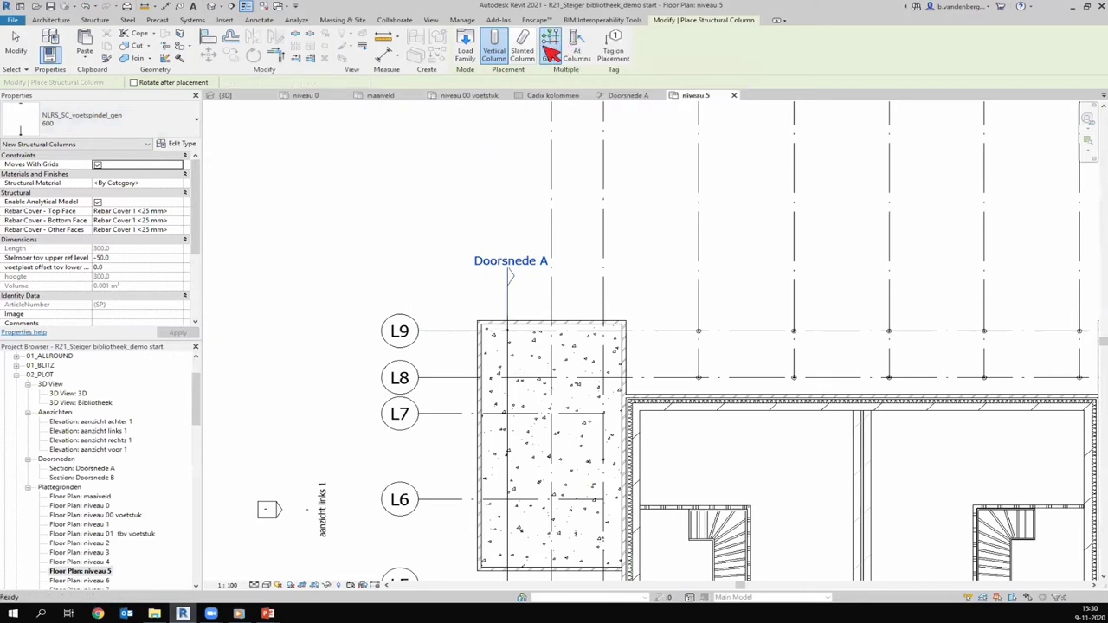
Place the columns at grid intersections of L6–L9, the two leftmost grids, V8–V9 and R4–R5
click(554, 43)
scroll(429, 292, down, 2)
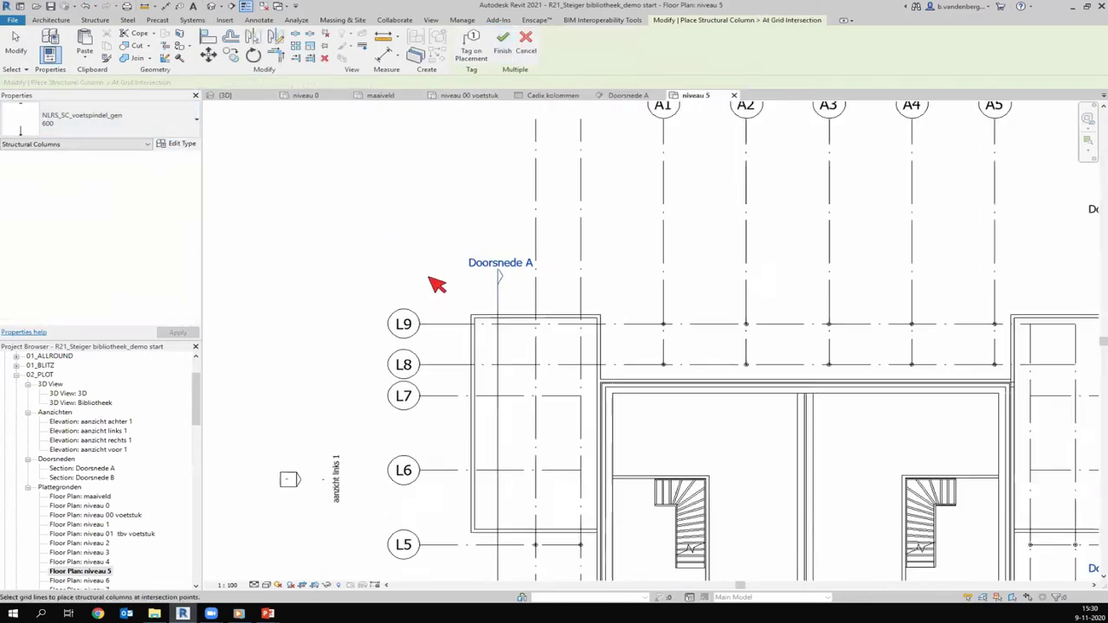
scroll(437, 282, down, 1)
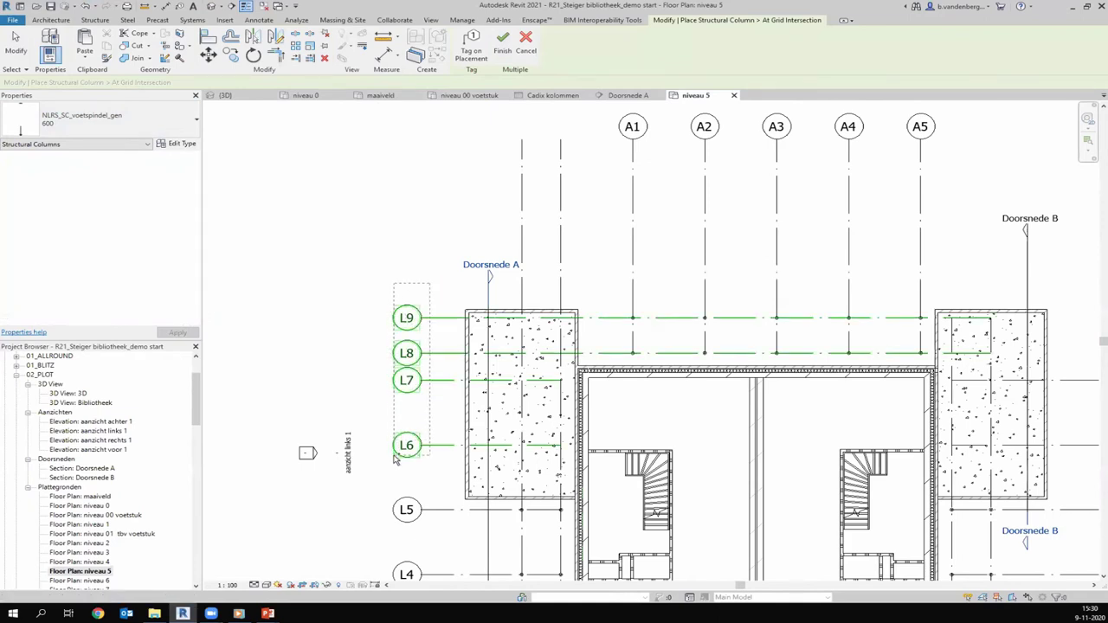
drag(427, 290, 391, 463)
drag(583, 199, 495, 207)
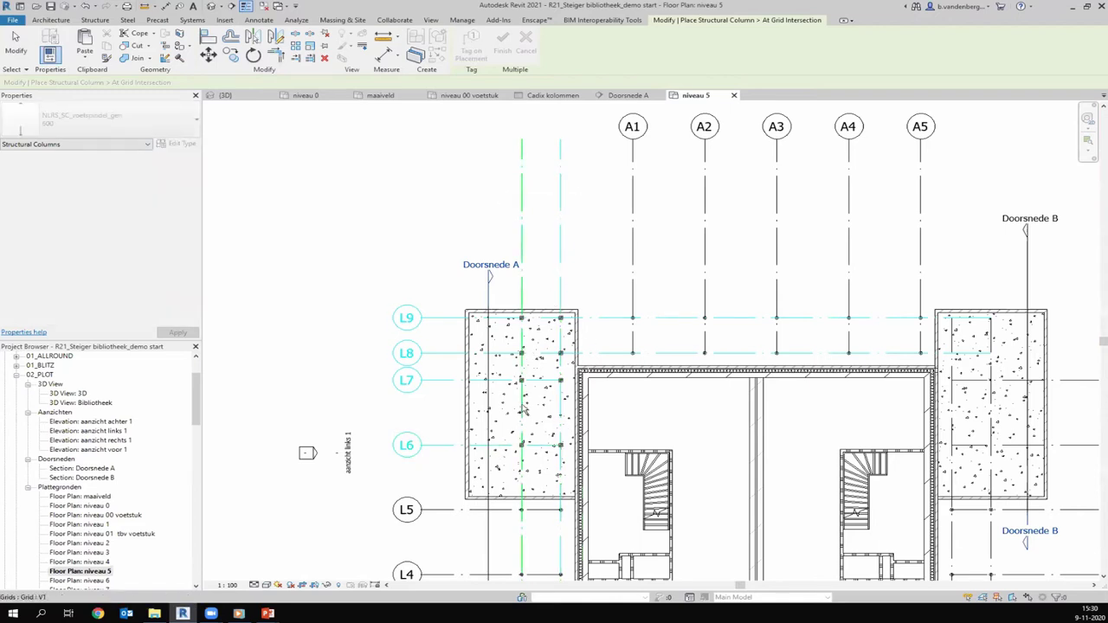
scroll(519, 205, down, 1)
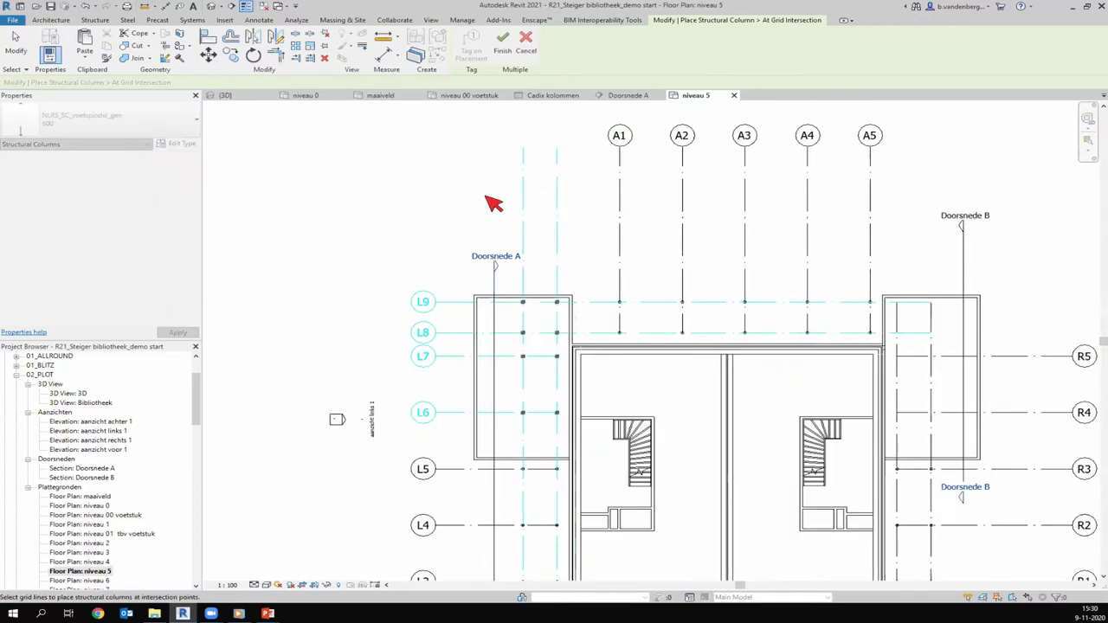
scroll(493, 202, down, 1)
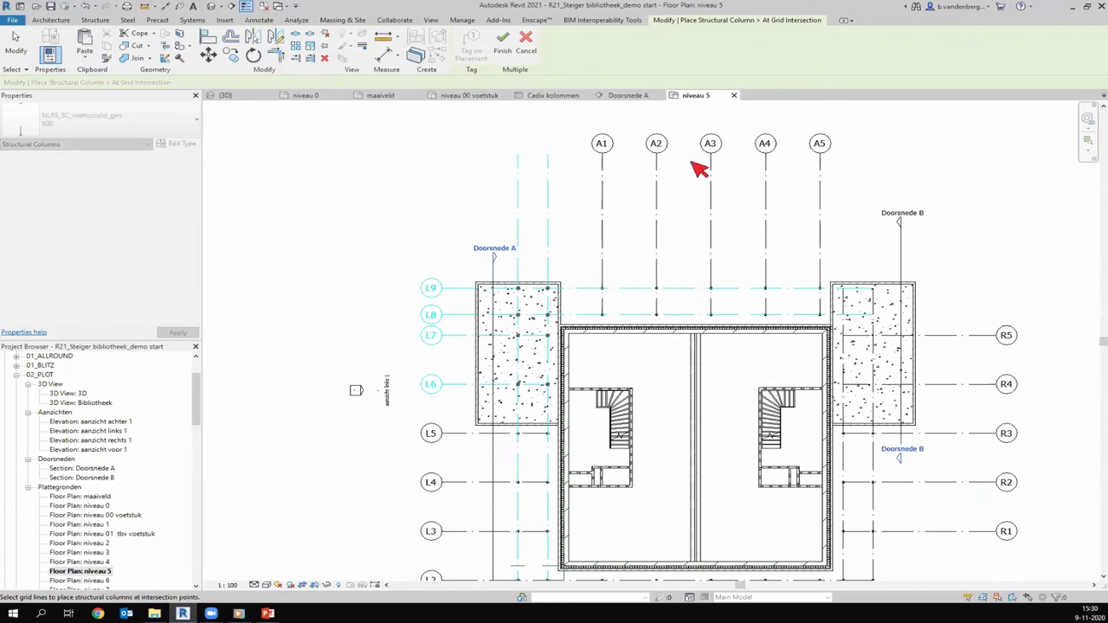
scroll(698, 156, down, 1)
ctrl+drag(805, 530, 803, 531)
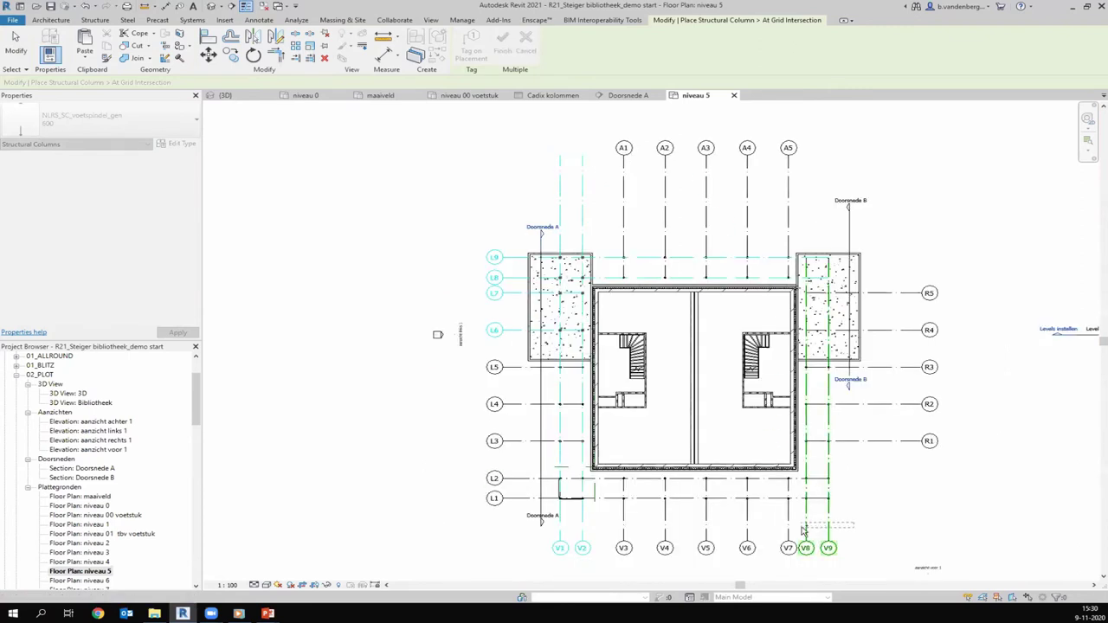
ctrl+drag(970, 280, 906, 351)
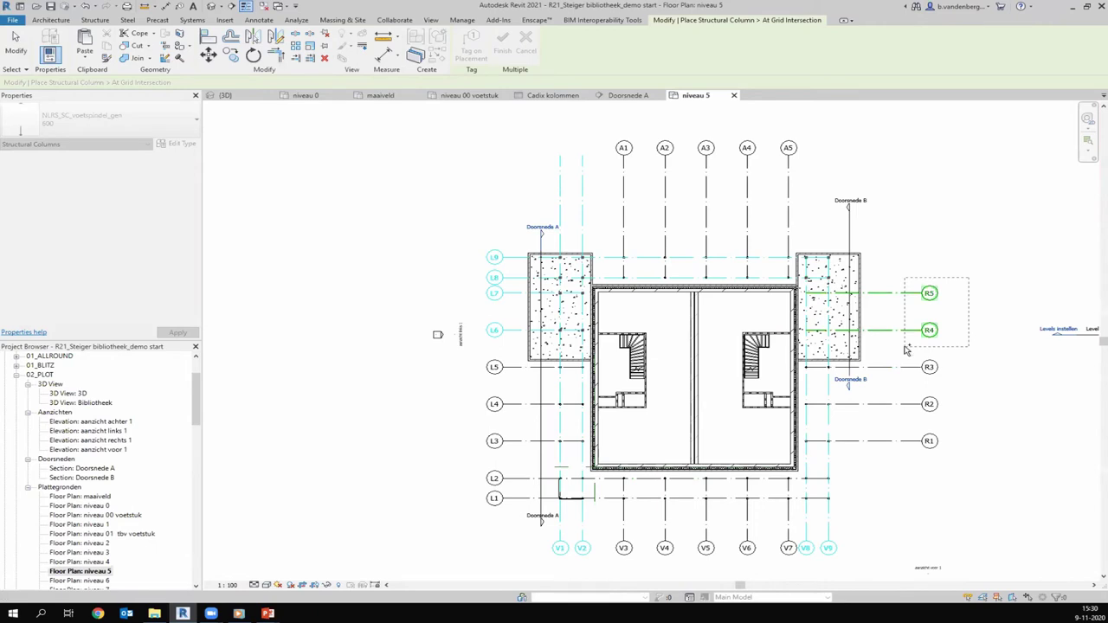
ctrl+click(789, 275)
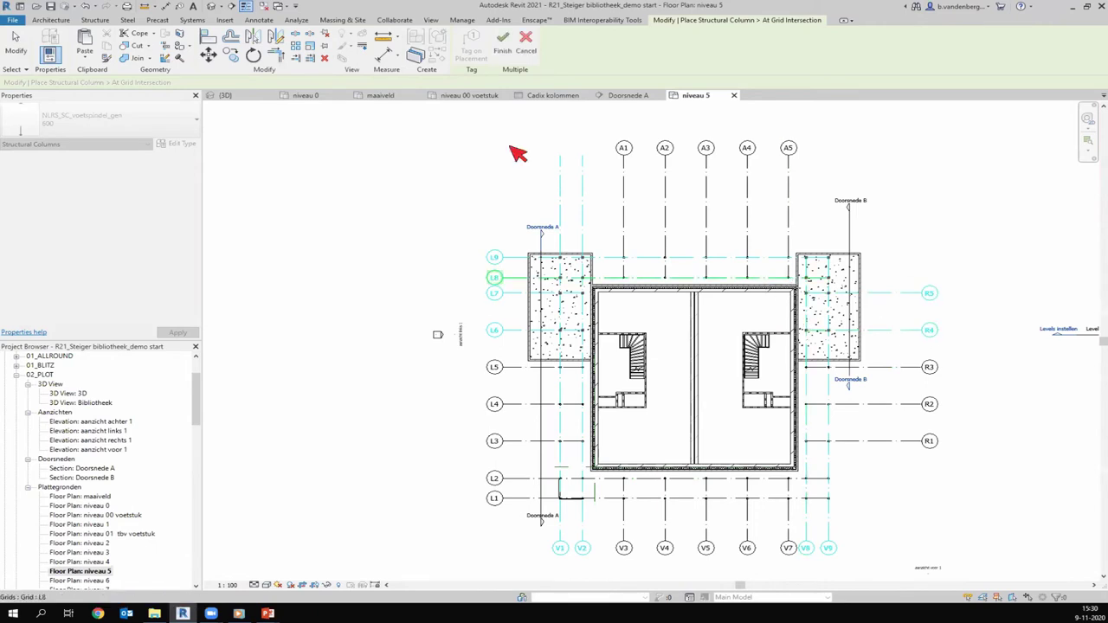
click(502, 54)
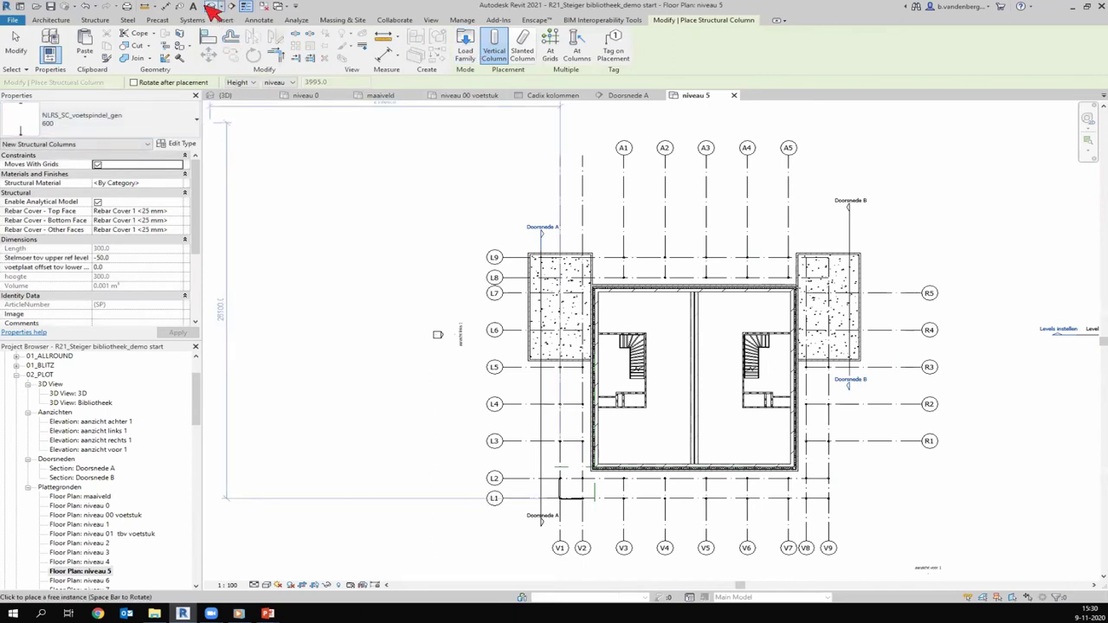
In section Doorsnede A, select every instance of the new spindle column
double_click(82, 468)
scroll(785, 300, up, 2)
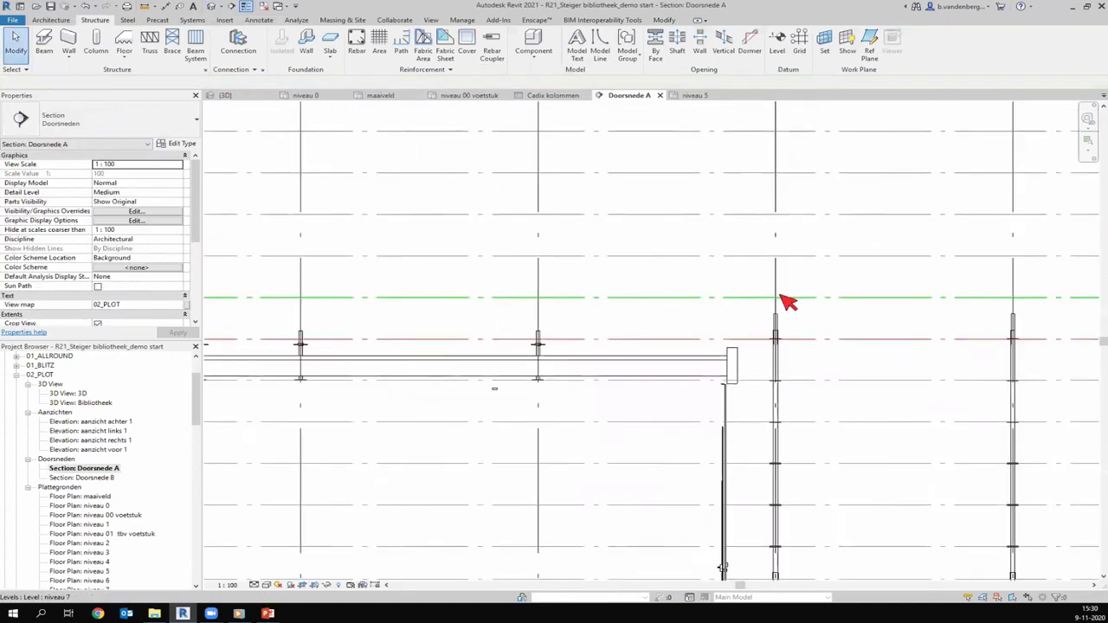
scroll(311, 329, up, 3)
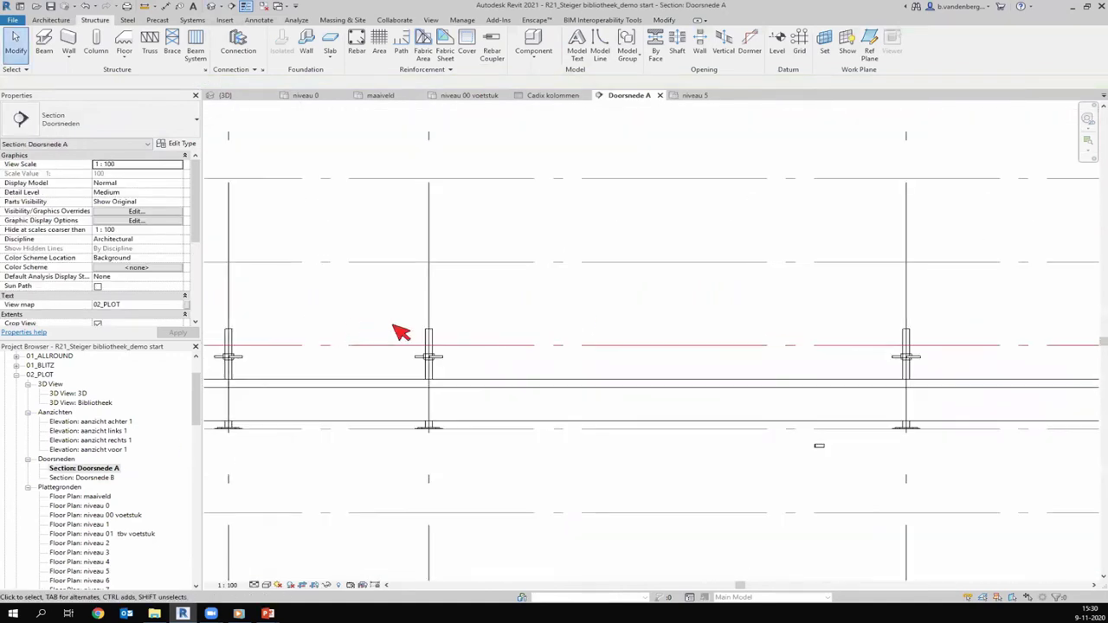
click(452, 362)
right_click(478, 353)
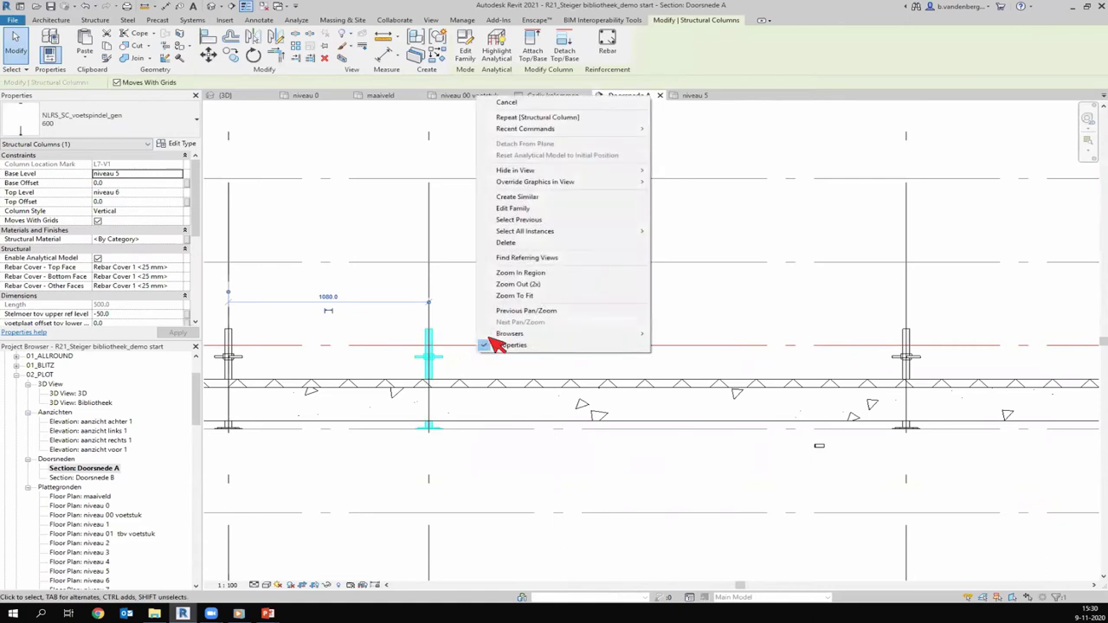
mouse_move(515, 171)
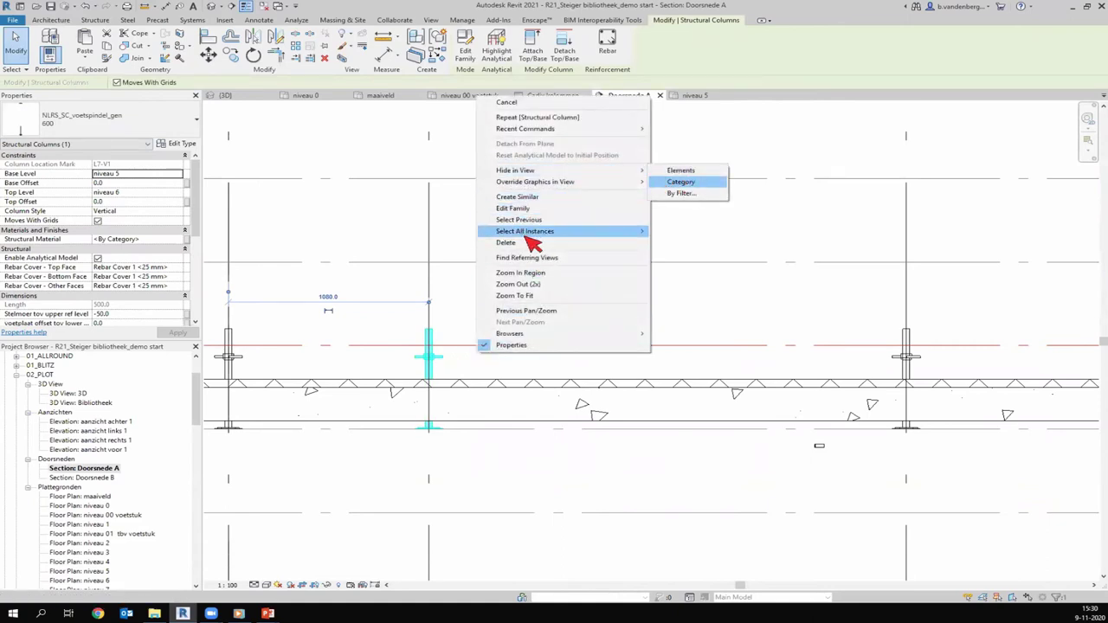
click(684, 244)
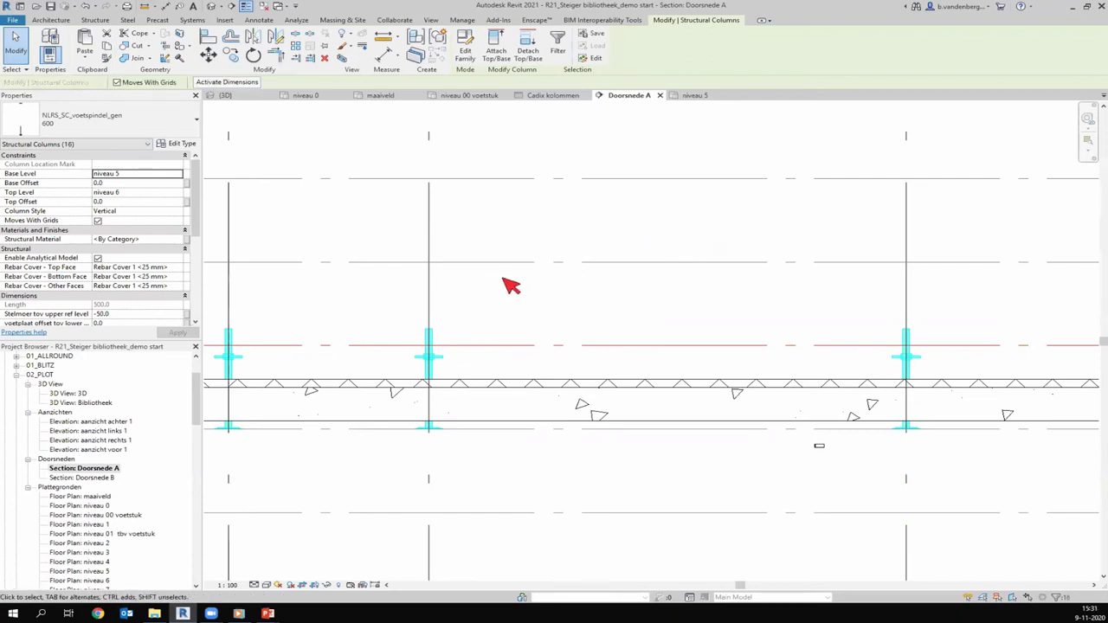
Set the selected columns' Base Offset to 300
scroll(744, 301, down, 1)
scroll(718, 303, down, 2)
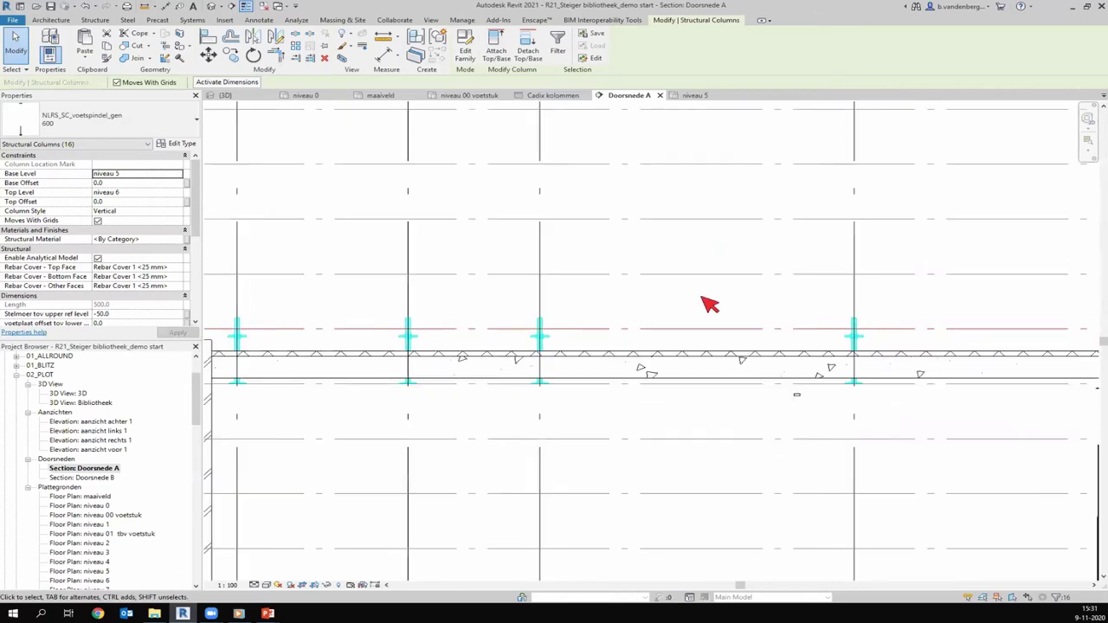
click(127, 183)
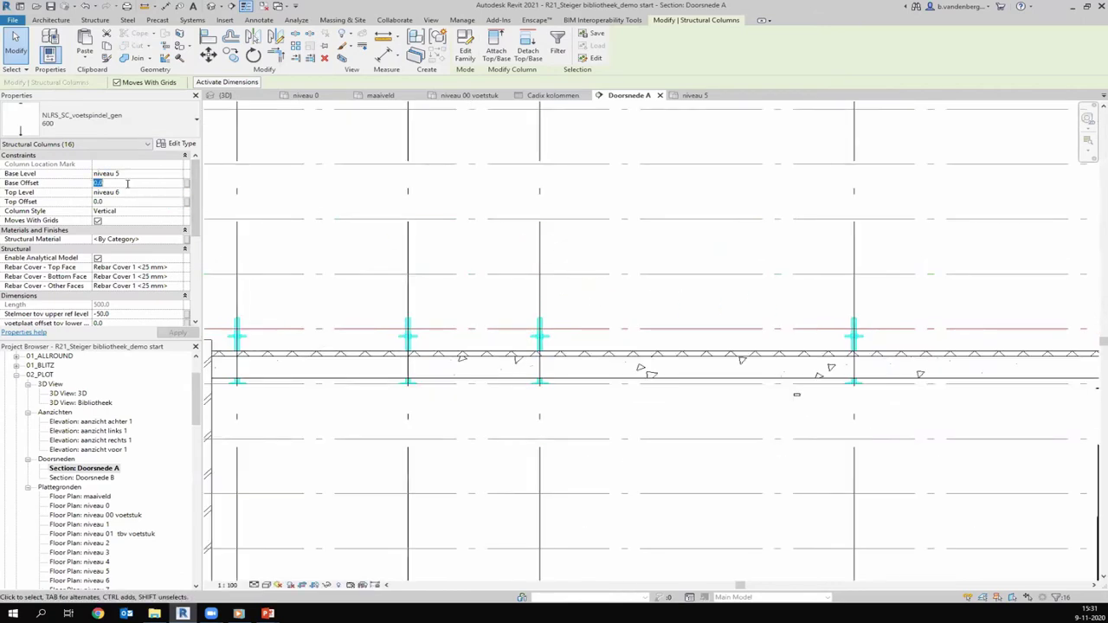
text(300)
key(Return)
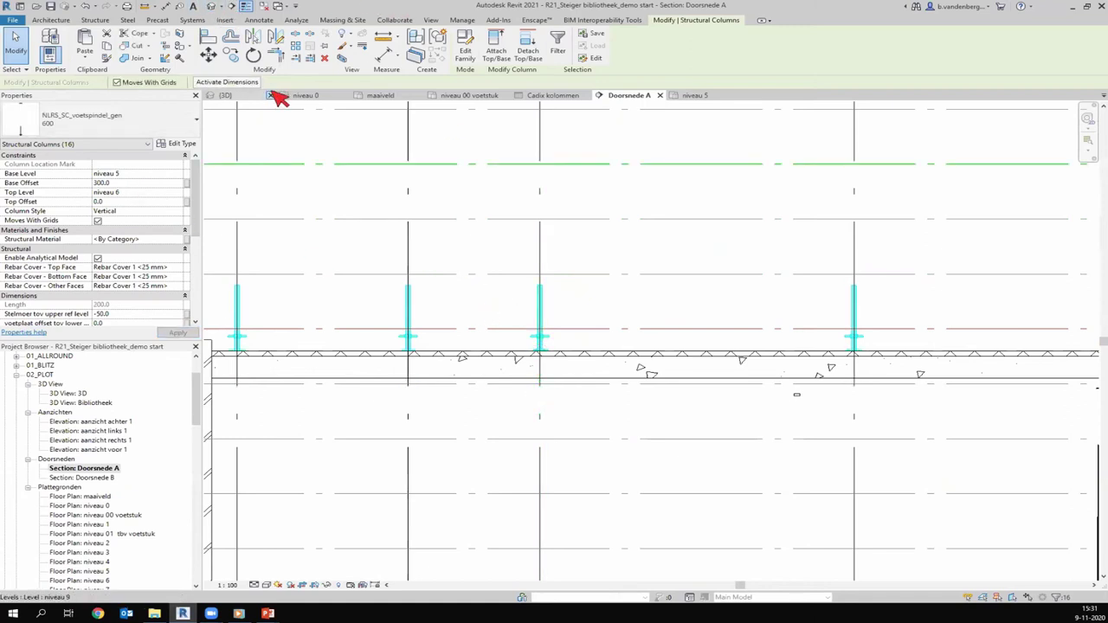
Zoom and orbit the 3D view onto the raised voetspindel 600 columns on the annex's flat roof
click(225, 95)
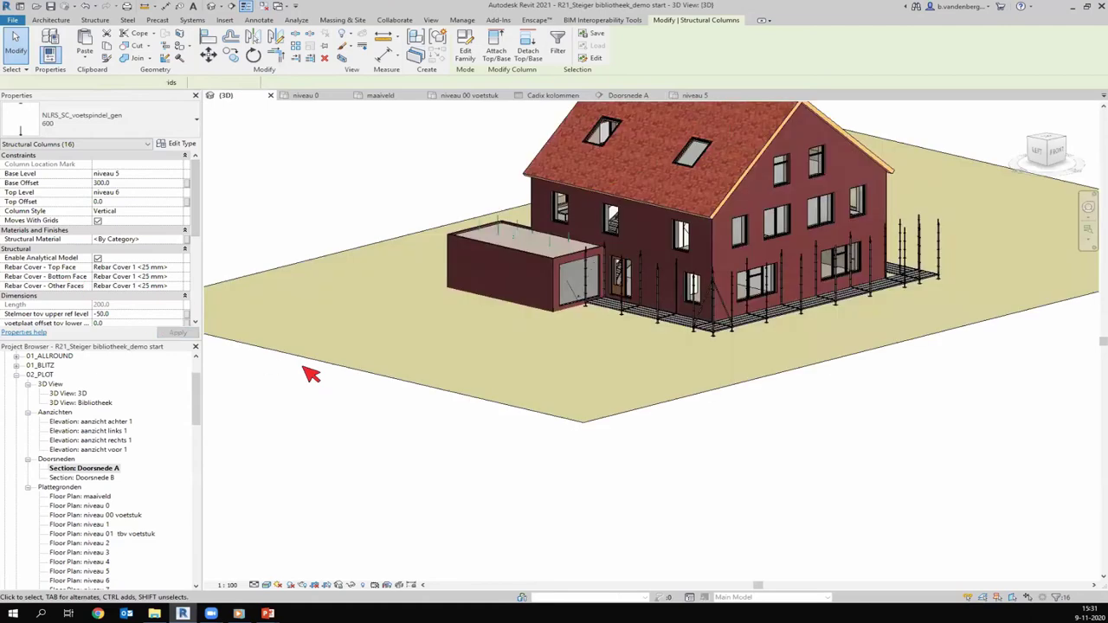
scroll(554, 225, up, 3)
scroll(547, 249, up, 3)
scroll(395, 222, up, 3)
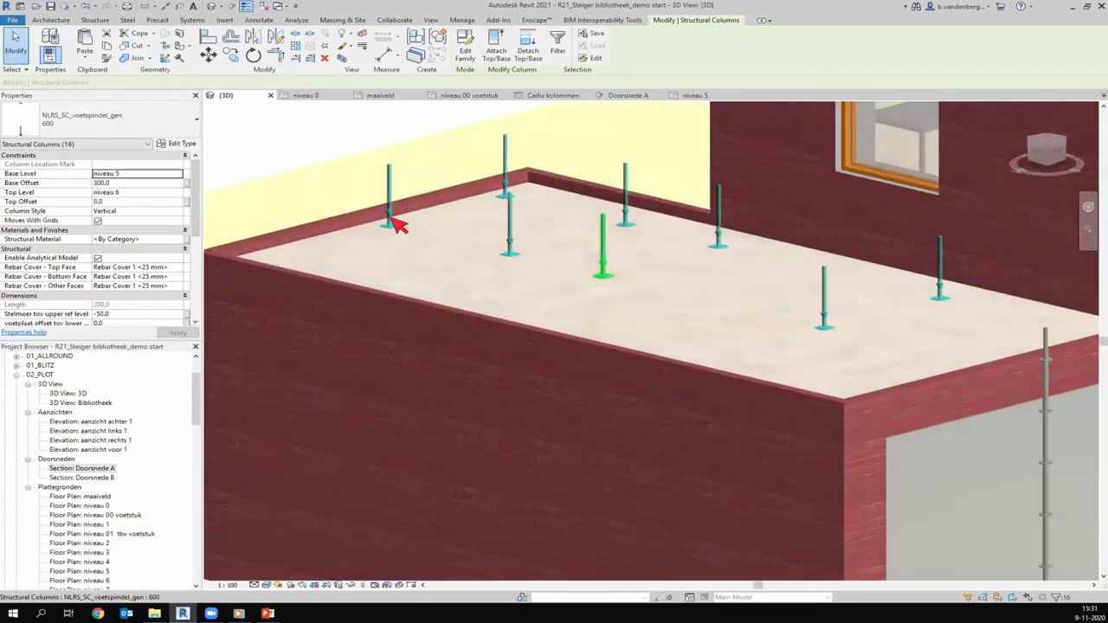
scroll(593, 326, down, 3)
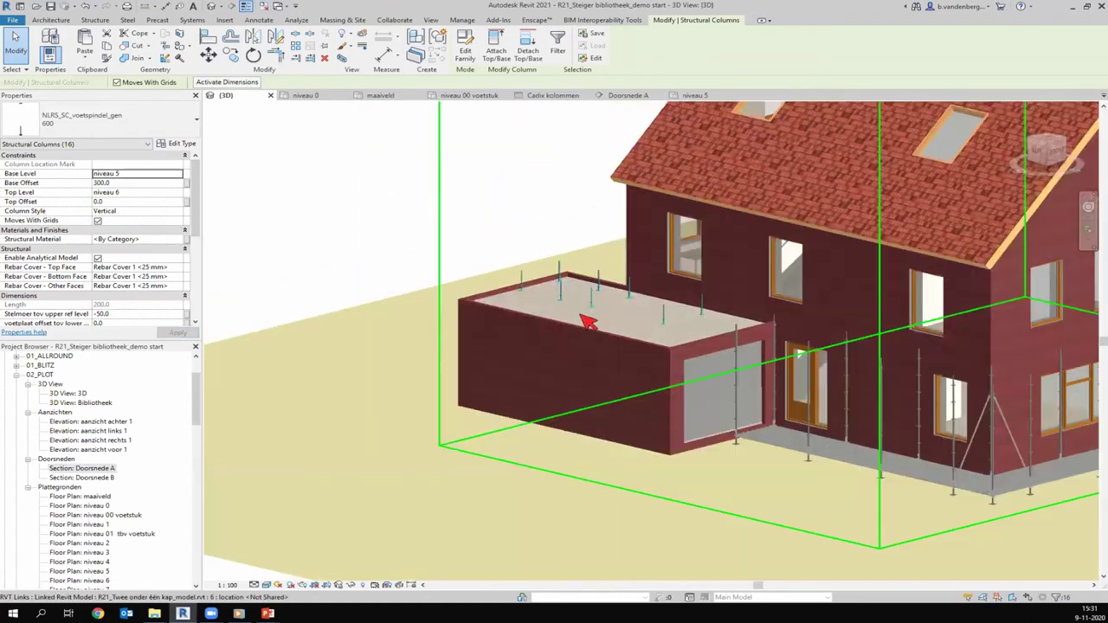
scroll(594, 317, down, 3)
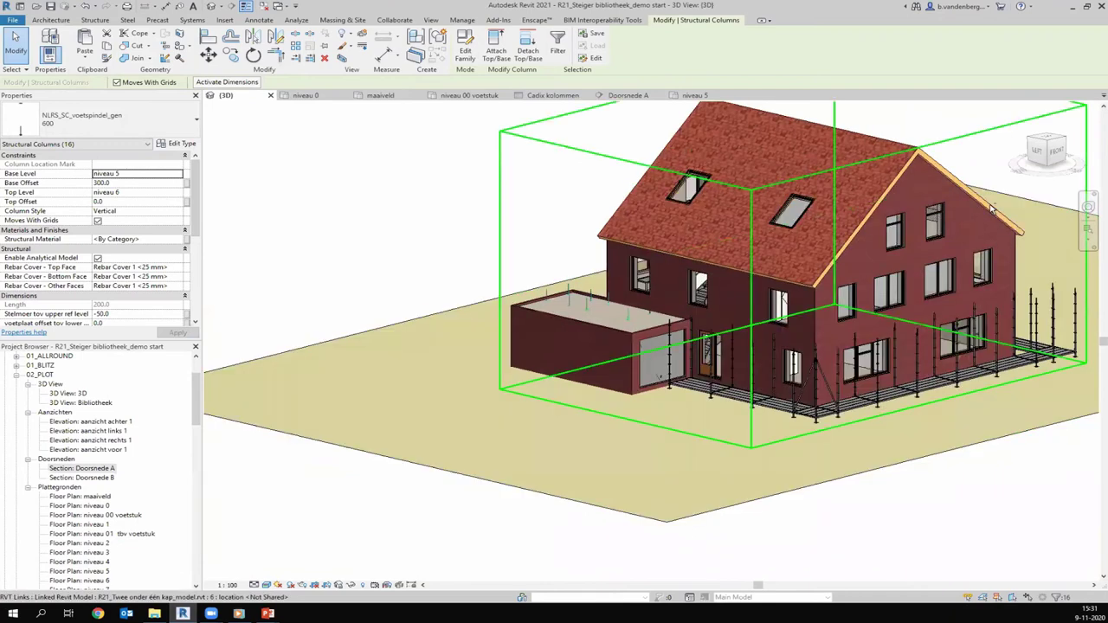
drag(991, 185, 765, 286)
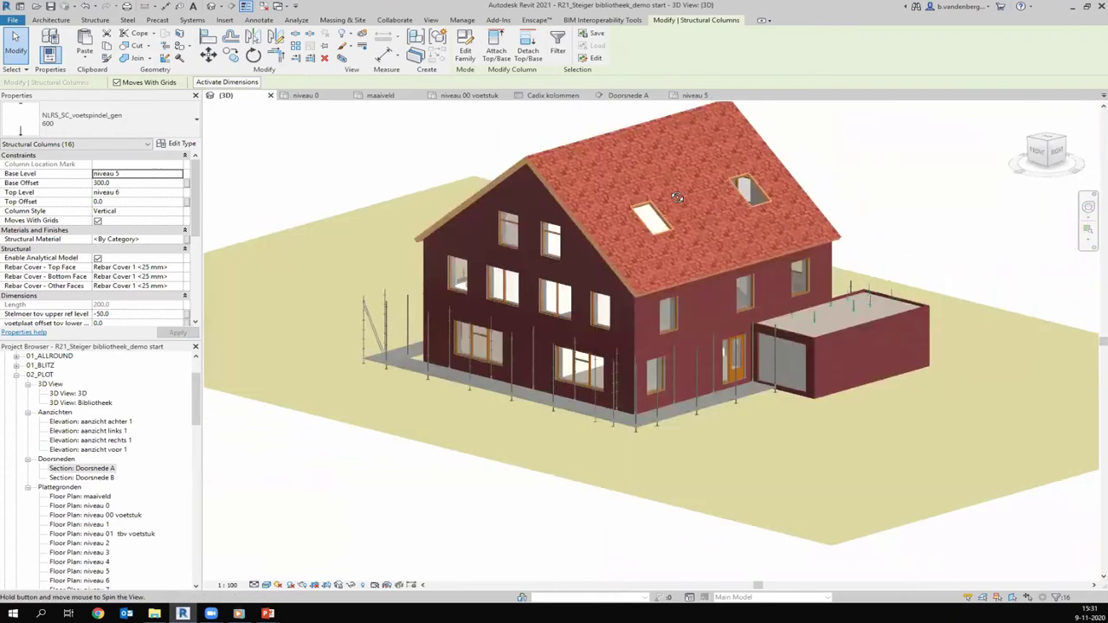
scroll(832, 330, up, 3)
scroll(594, 285, up, 3)
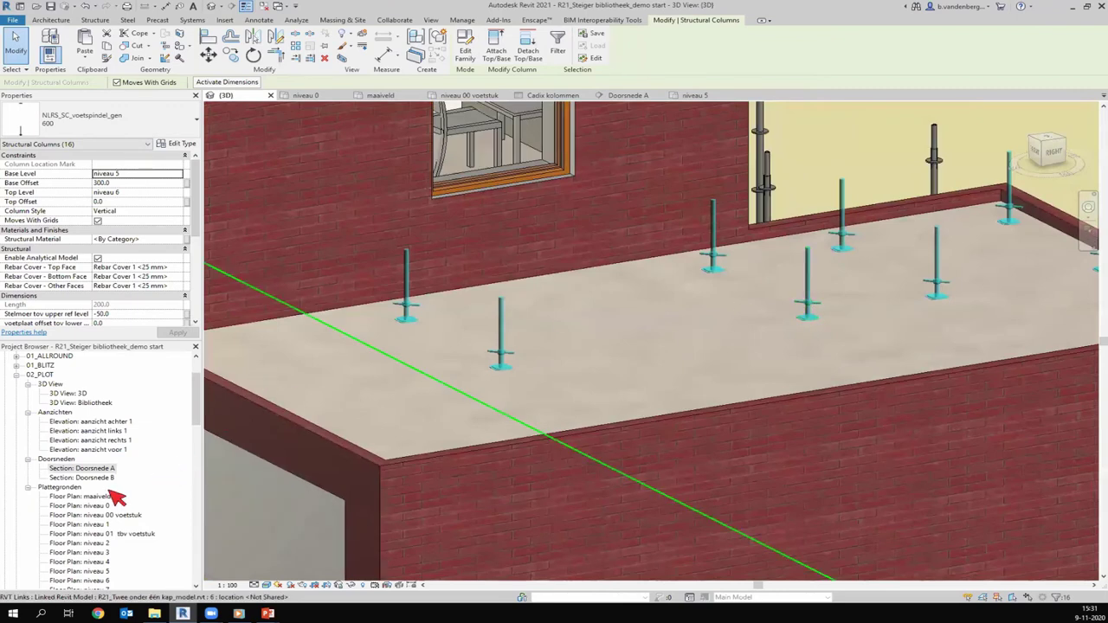
scroll(110, 497, down, 1)
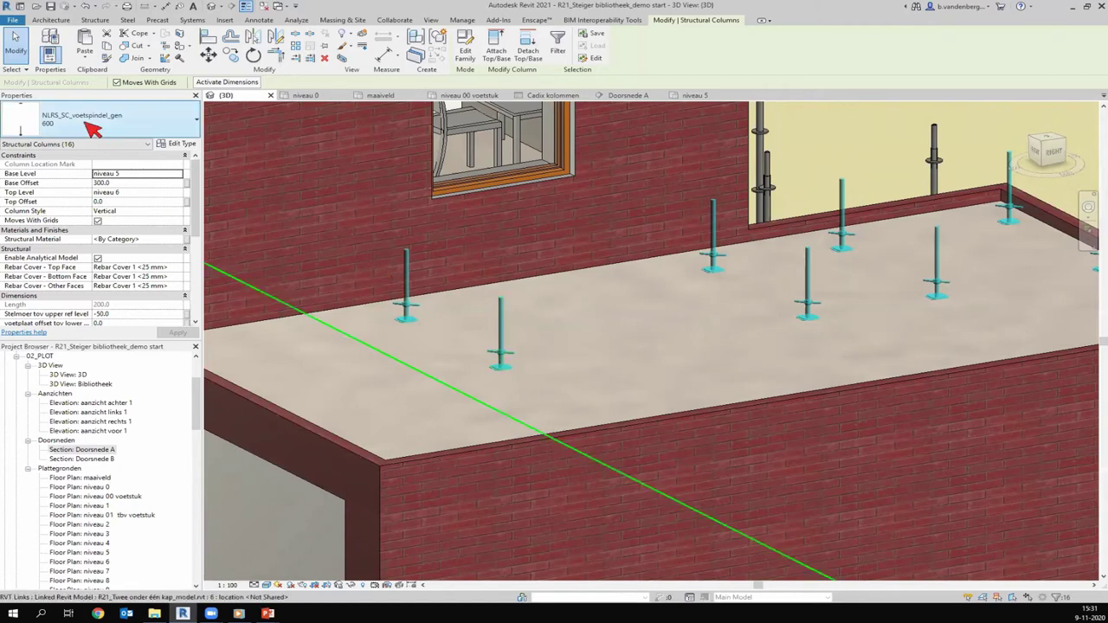
Paste the copied foot-spindle columns aligned to level niveau 6
click(88, 53)
click(106, 100)
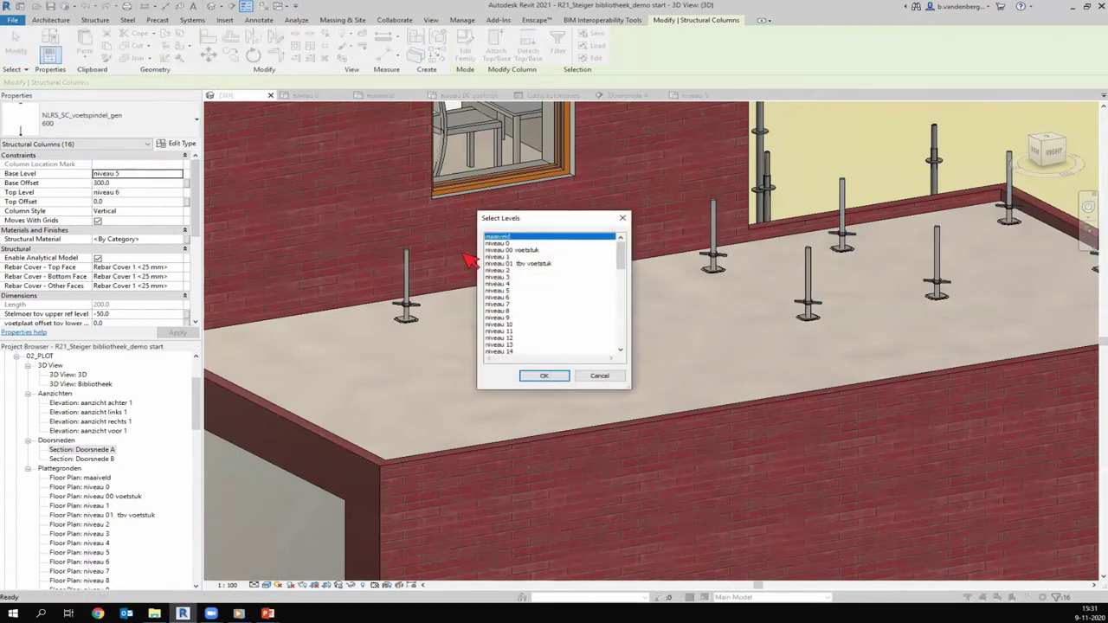
click(511, 298)
click(539, 378)
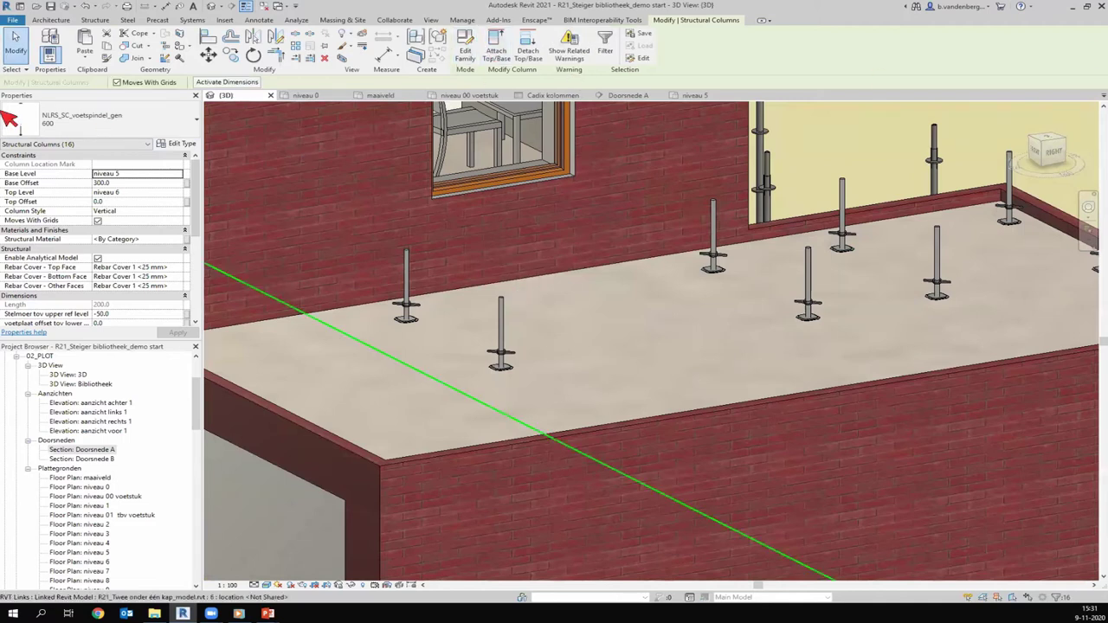
Set the pasted columns' base level to niveau 6 and top level to niveau 7
click(172, 174)
click(110, 214)
click(176, 192)
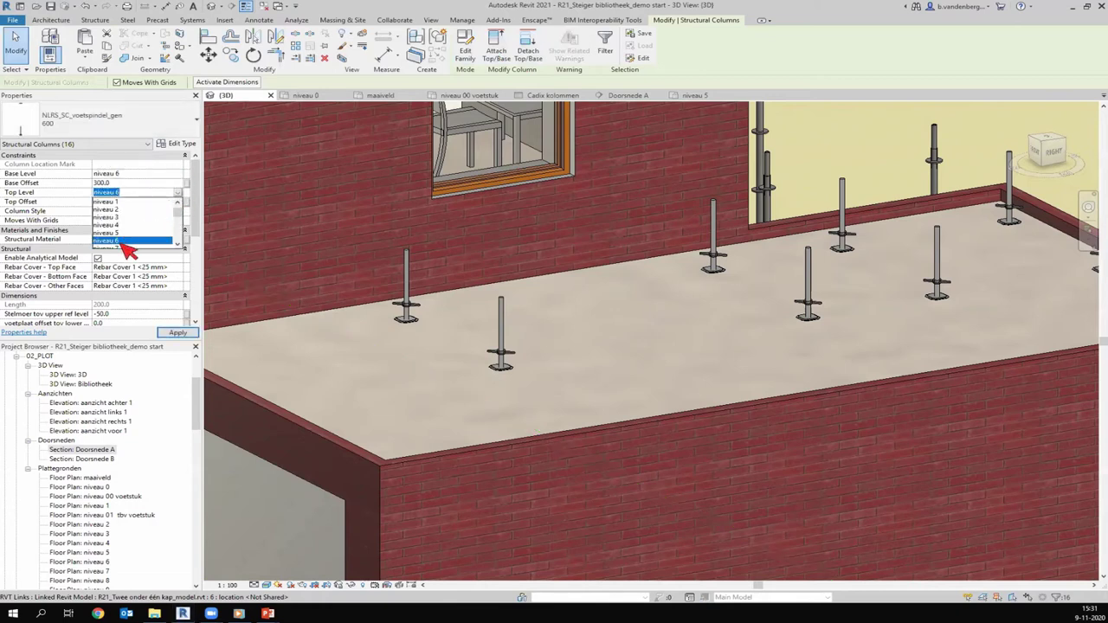
click(126, 245)
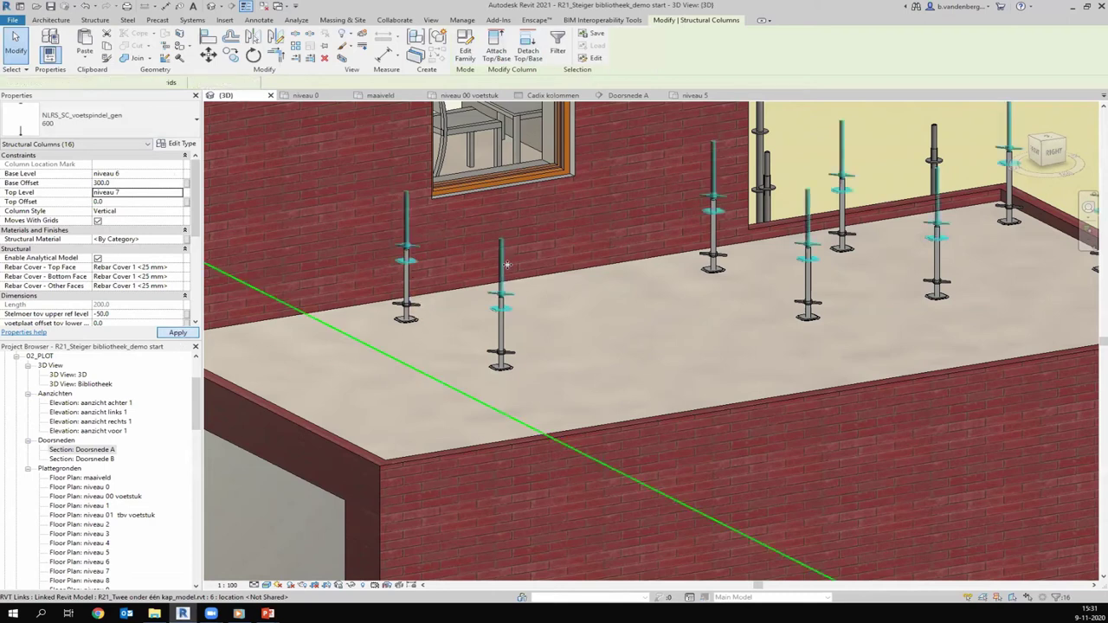
scroll(614, 254, down, 3)
scroll(614, 254, up, 2)
scroll(606, 260, up, 3)
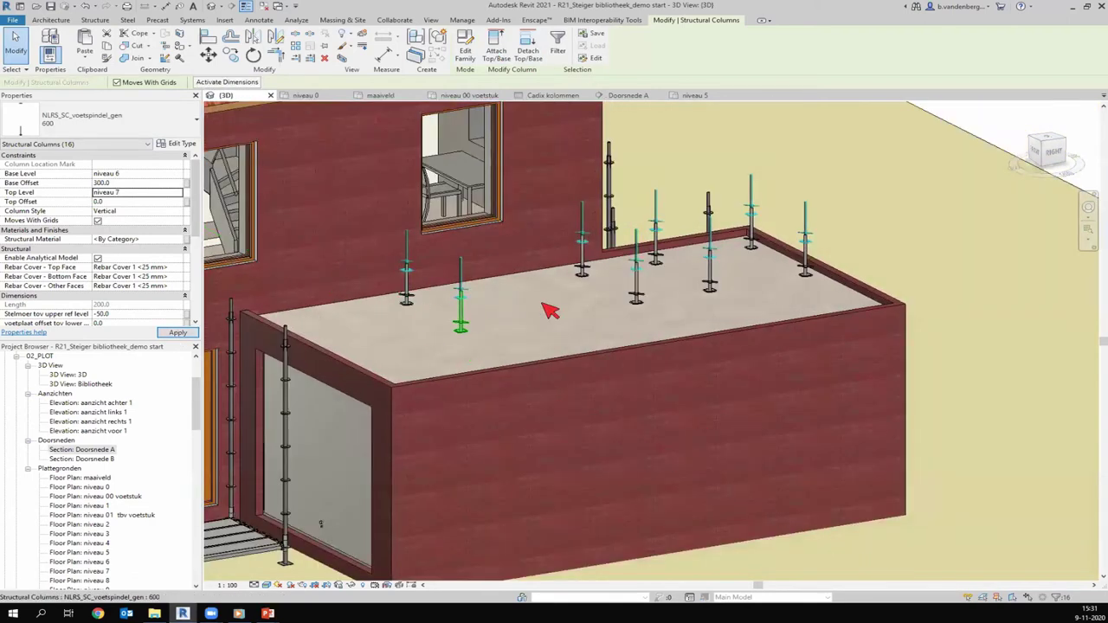
Switch the pasted columns to the NLRS_SC_voetstuk_gen_cadix voetstuk type
click(135, 126)
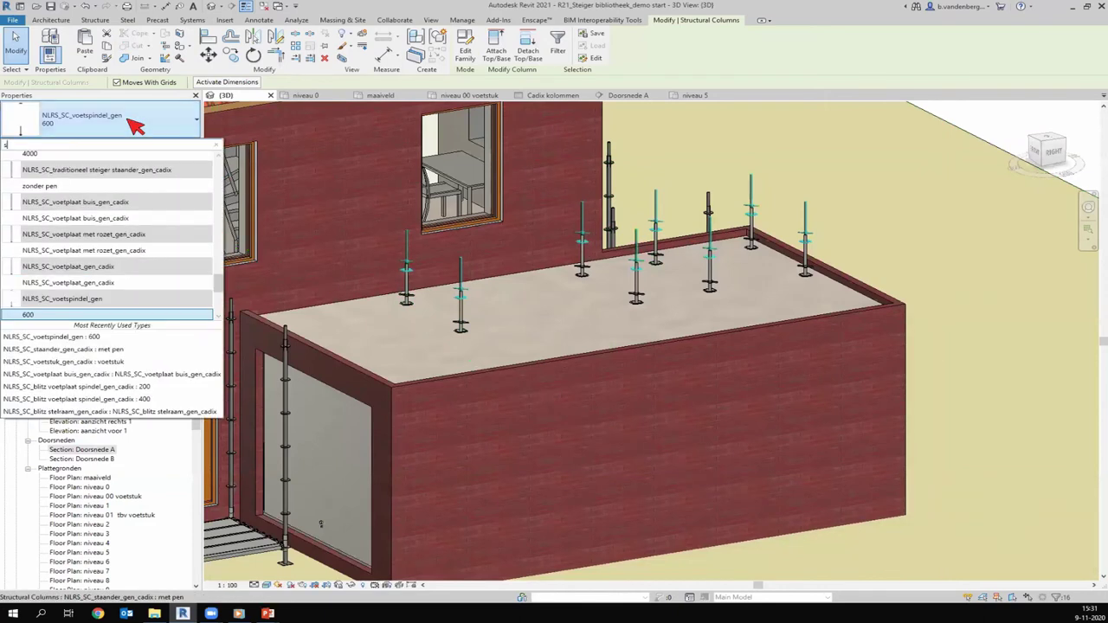
text(b)
text(voetstuk)
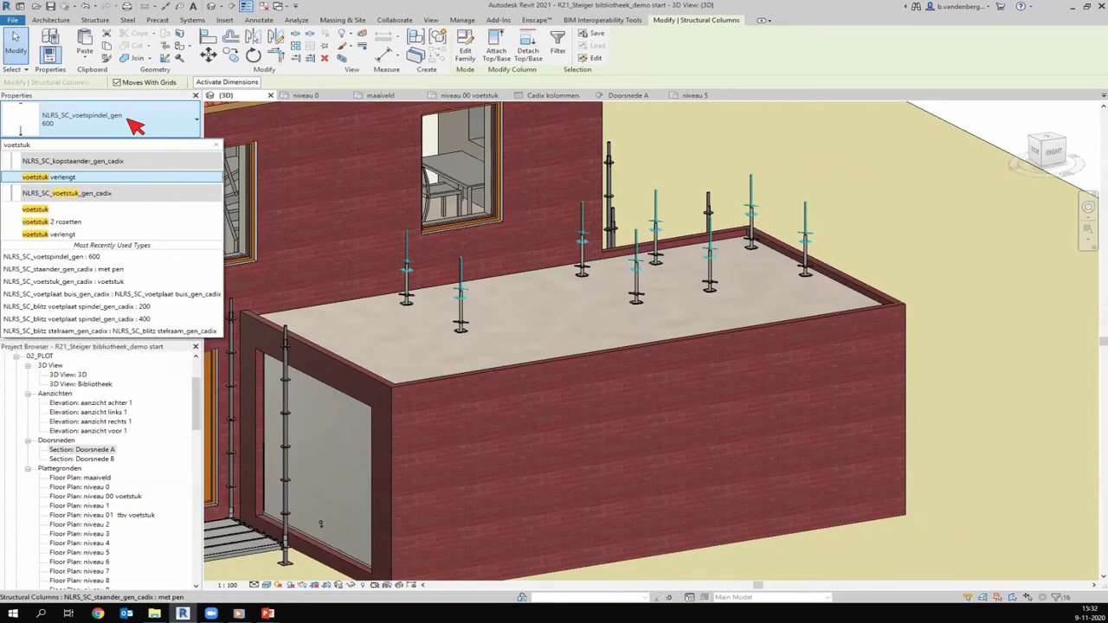
click(102, 210)
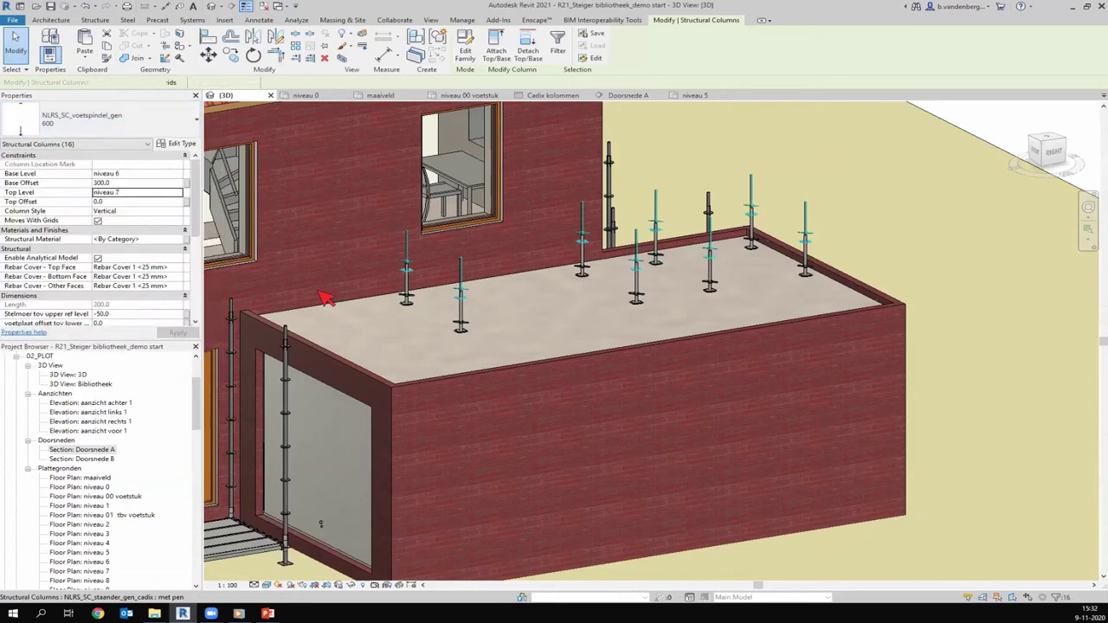
Set base offset 0.0, top level niveau 6 and top offset 105
click(133, 181)
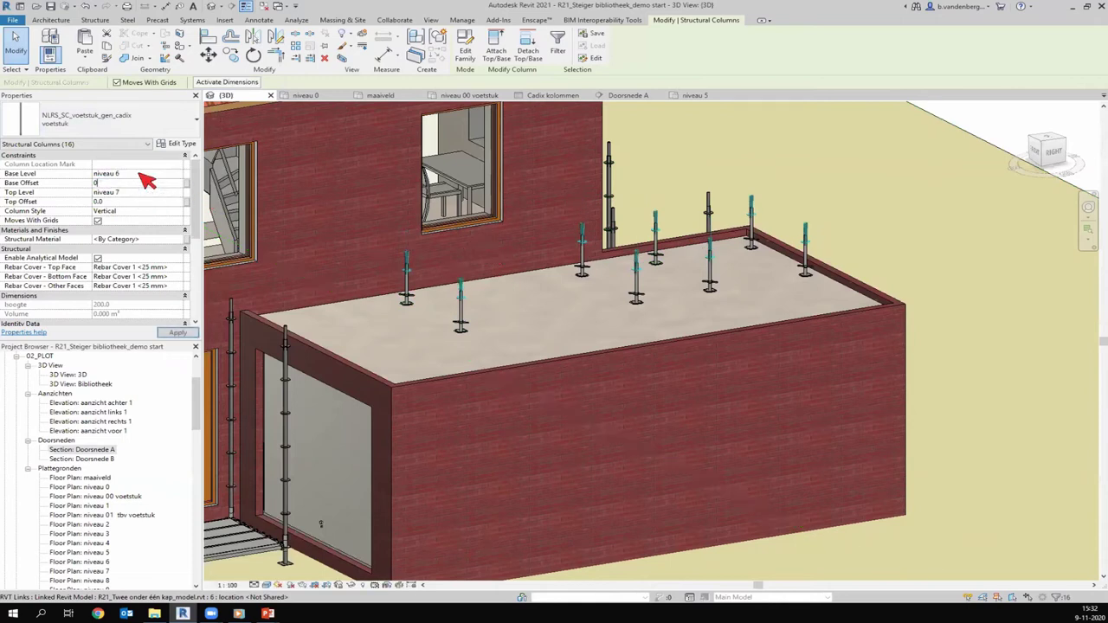
text(0.0)
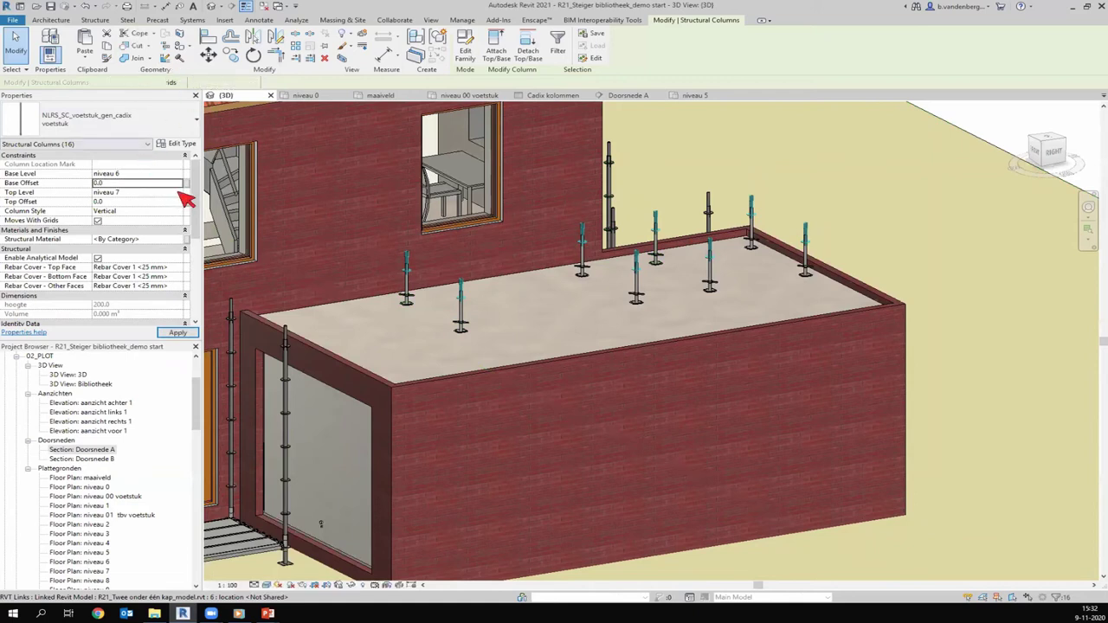
click(180, 192)
click(132, 232)
click(135, 201)
text(105)
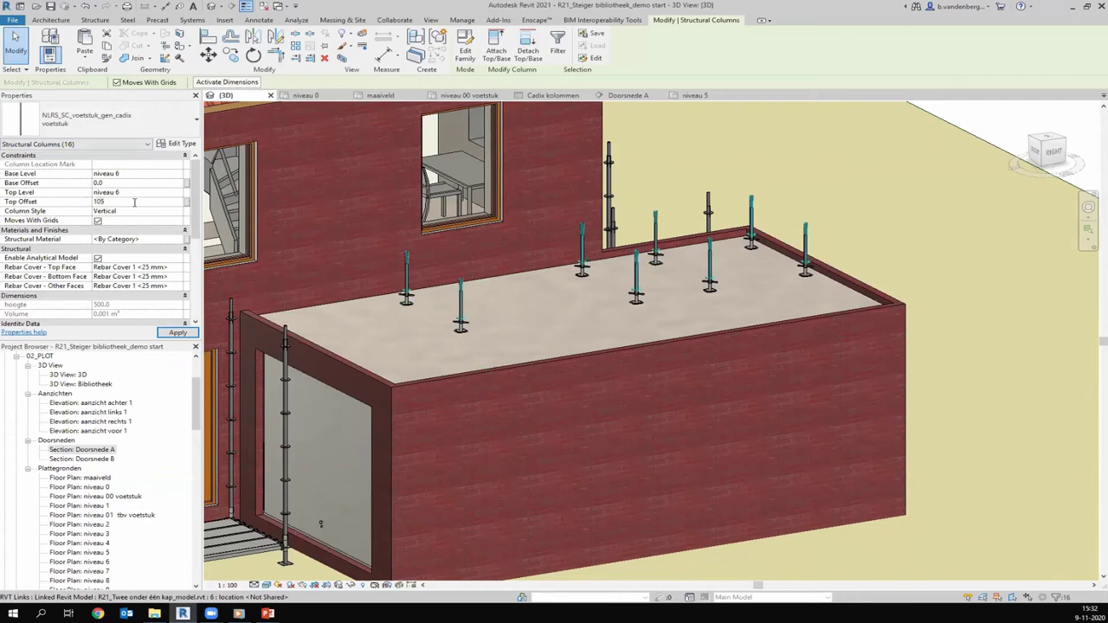
key(Return)
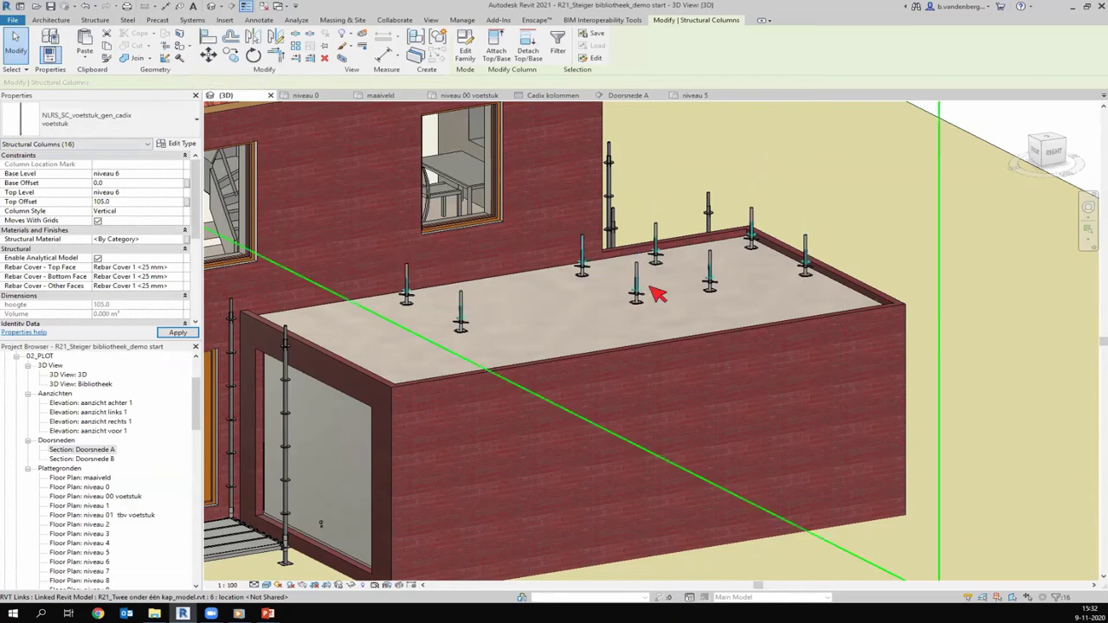
Adjust the single foot-spindle column's stelmoer value, trying -25 and settling on -50
scroll(641, 292, up, 3)
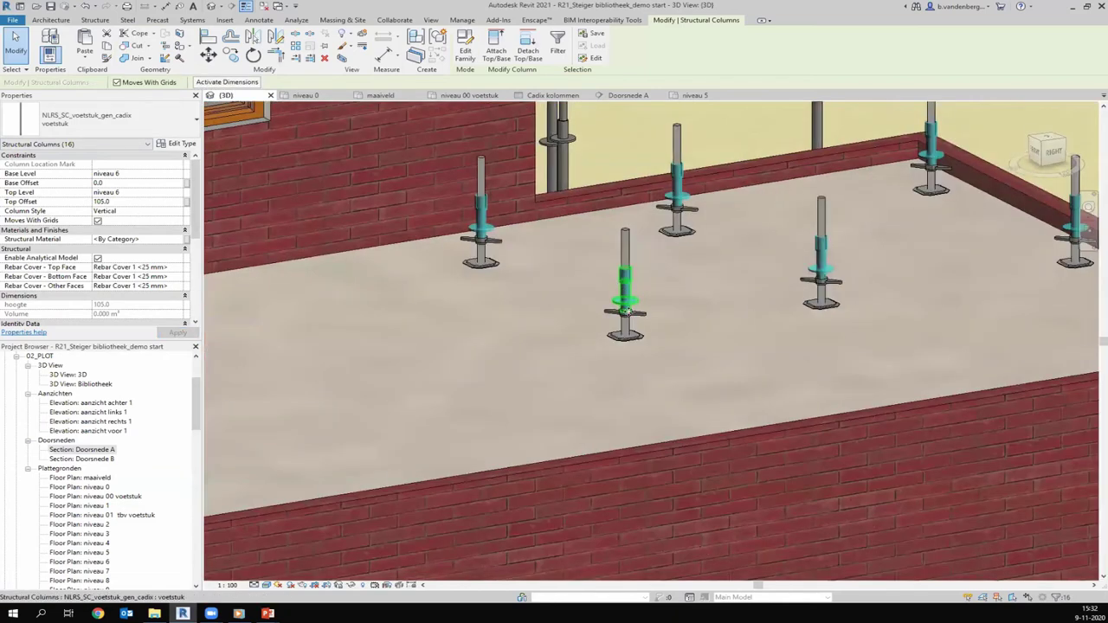
scroll(642, 316, up, 5)
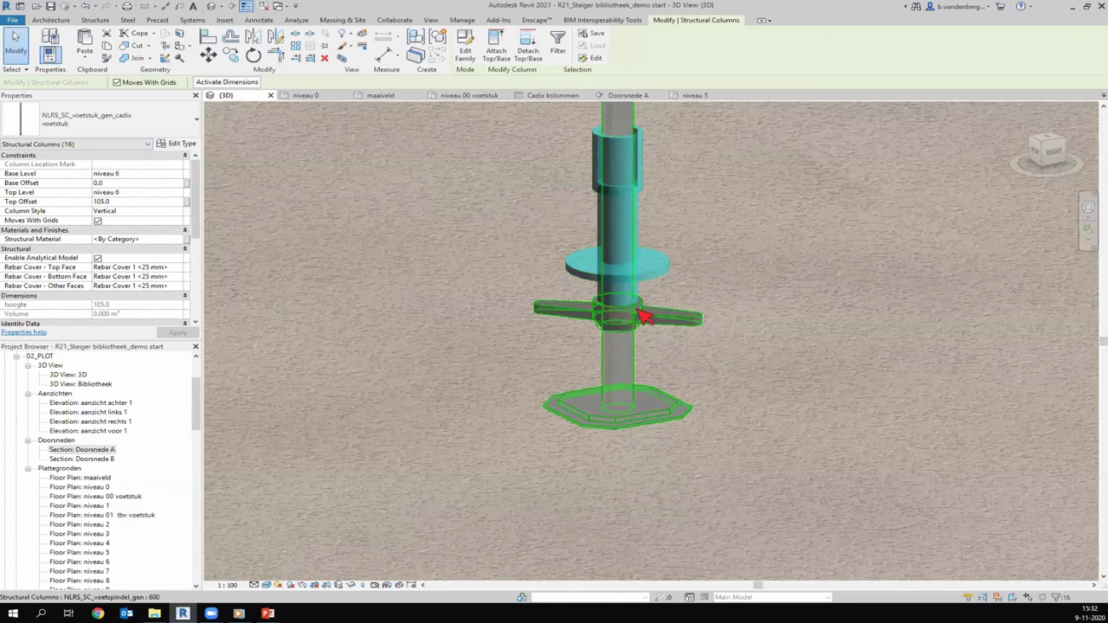
key(Escape)
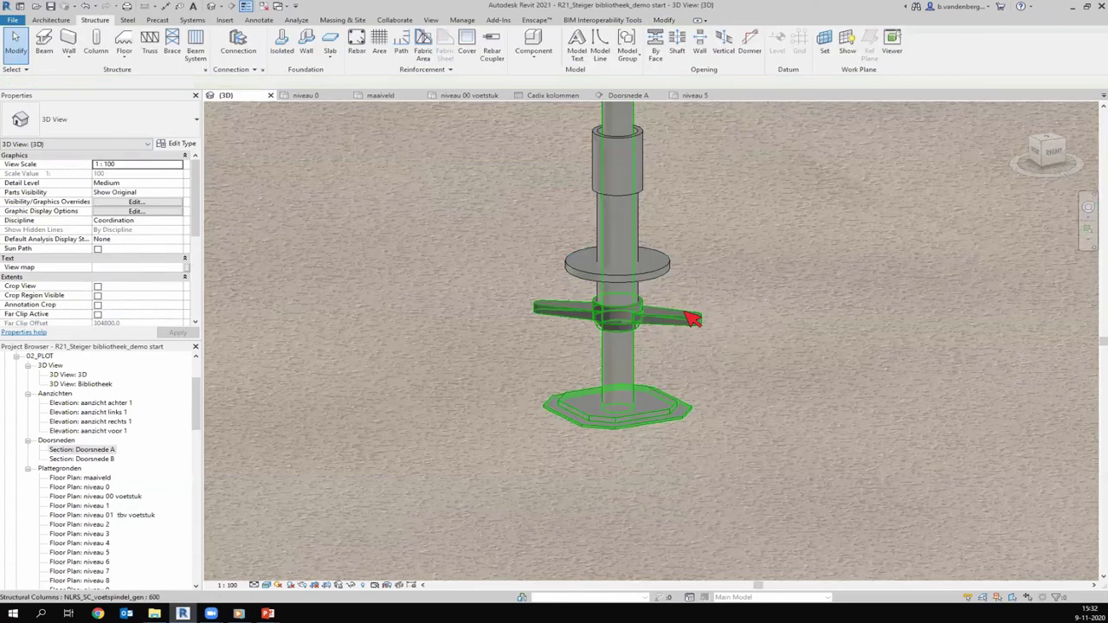
click(692, 319)
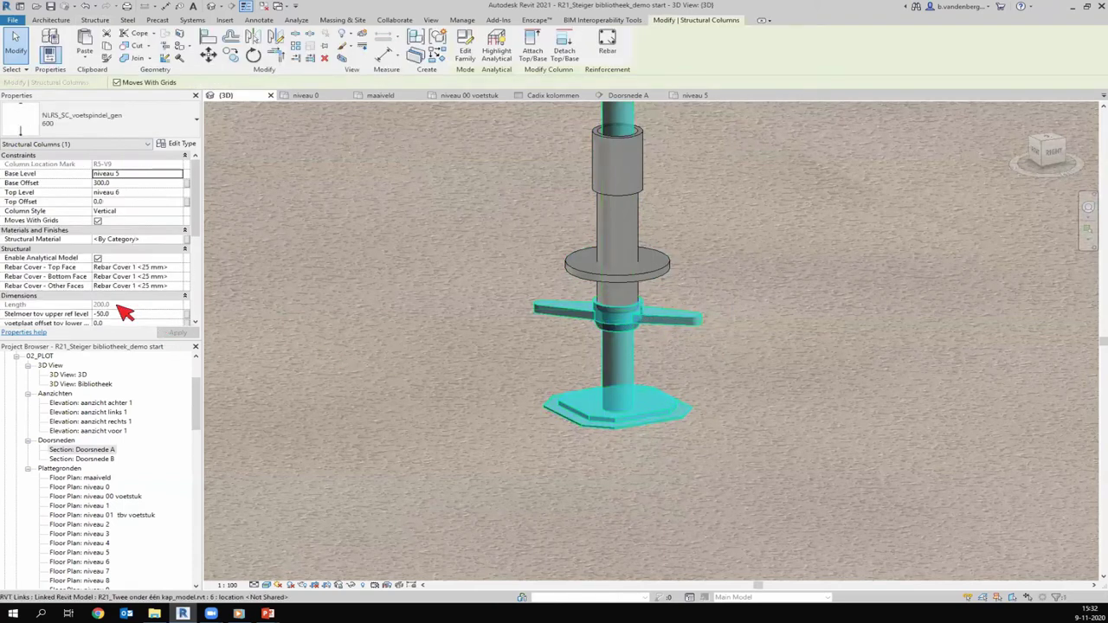
click(125, 313)
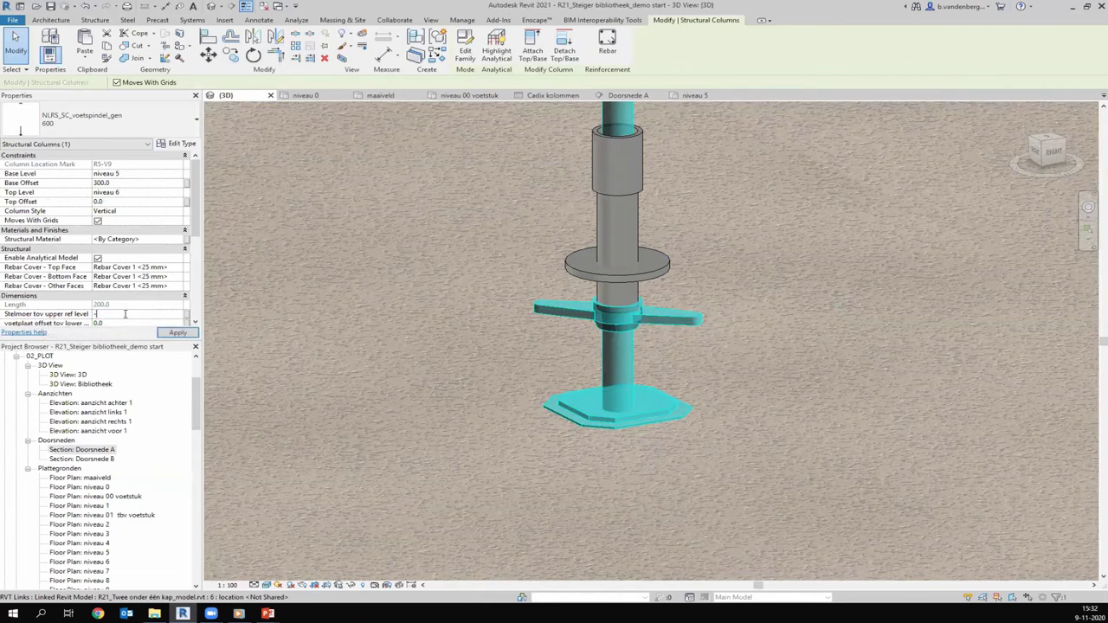
text(25)
key(Return)
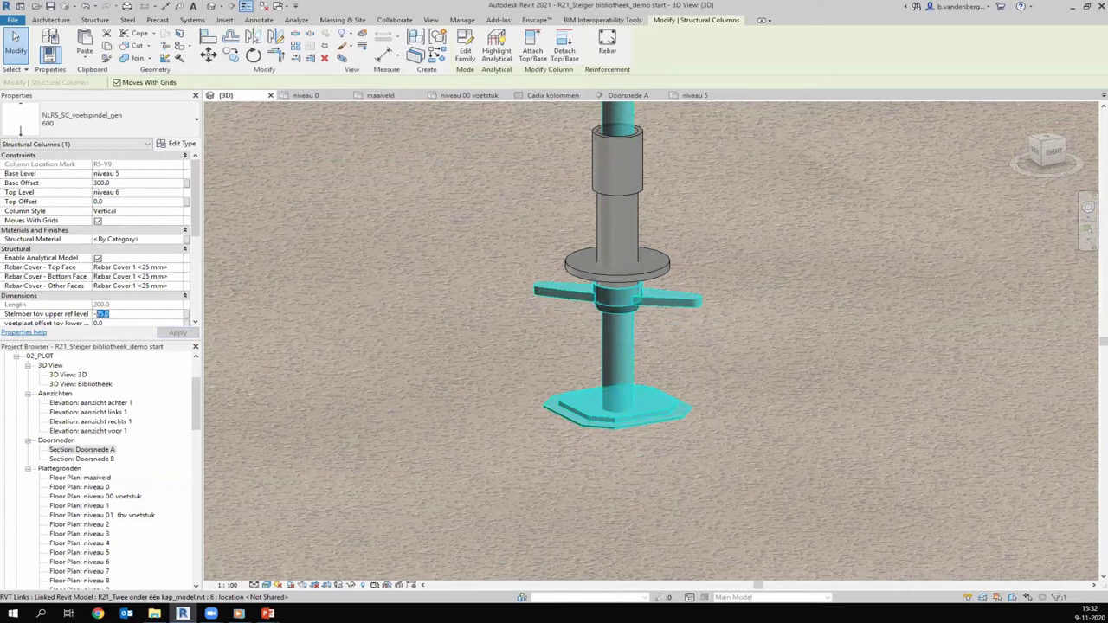
double_click(133, 313)
text(0)
key(Return)
click(178, 333)
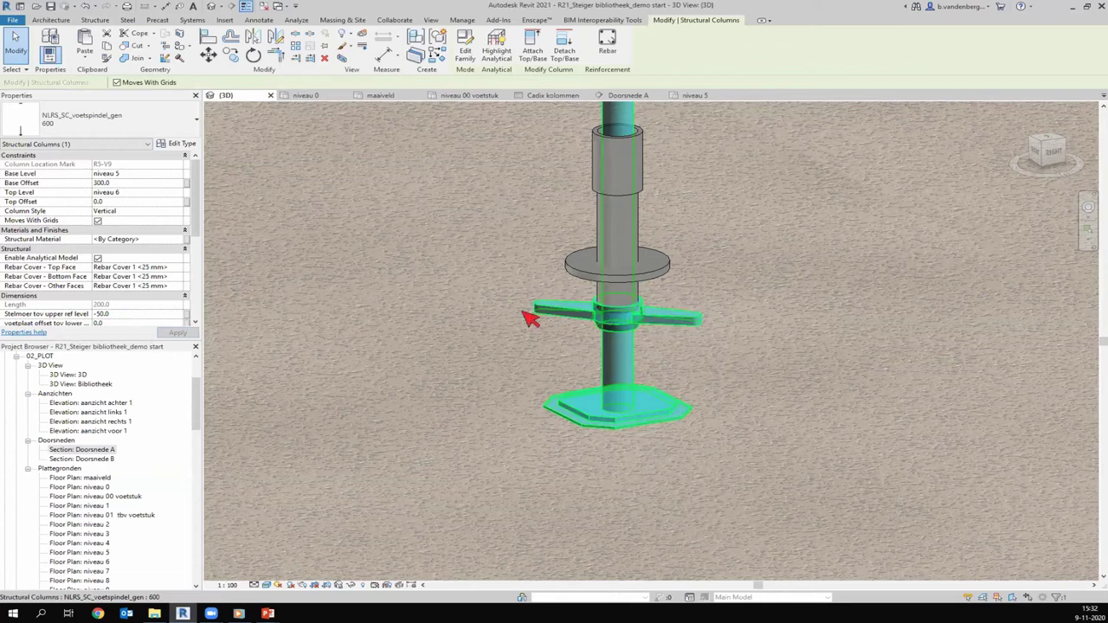
Deselect the column and zoom out to review the annex-roof standards in 3D
scroll(636, 303, down, 1)
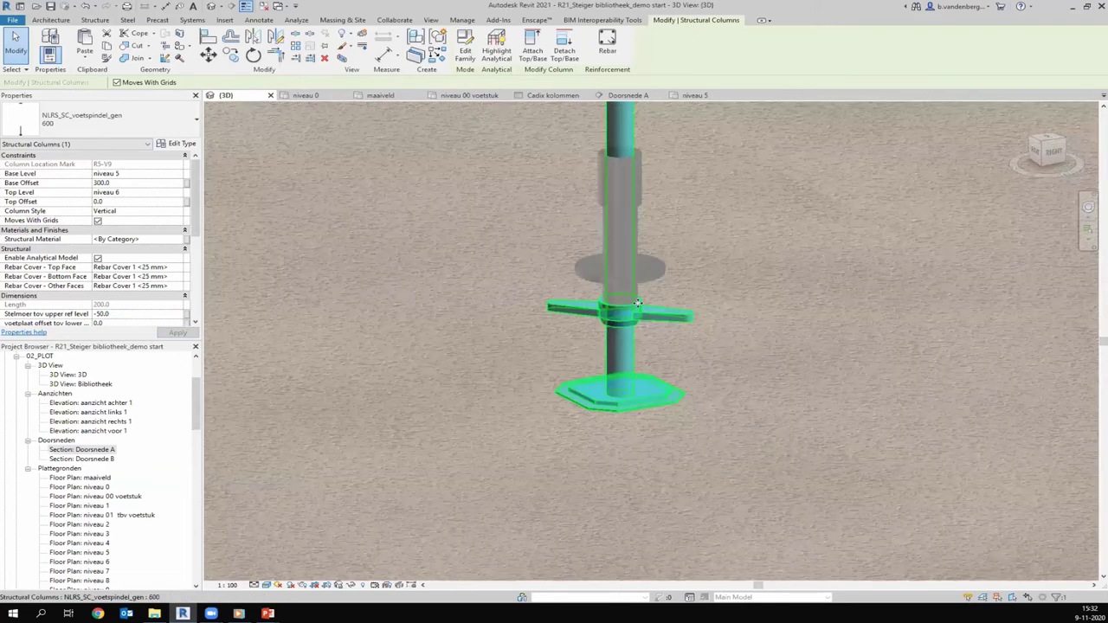
scroll(637, 303, down, 3)
key(Escape)
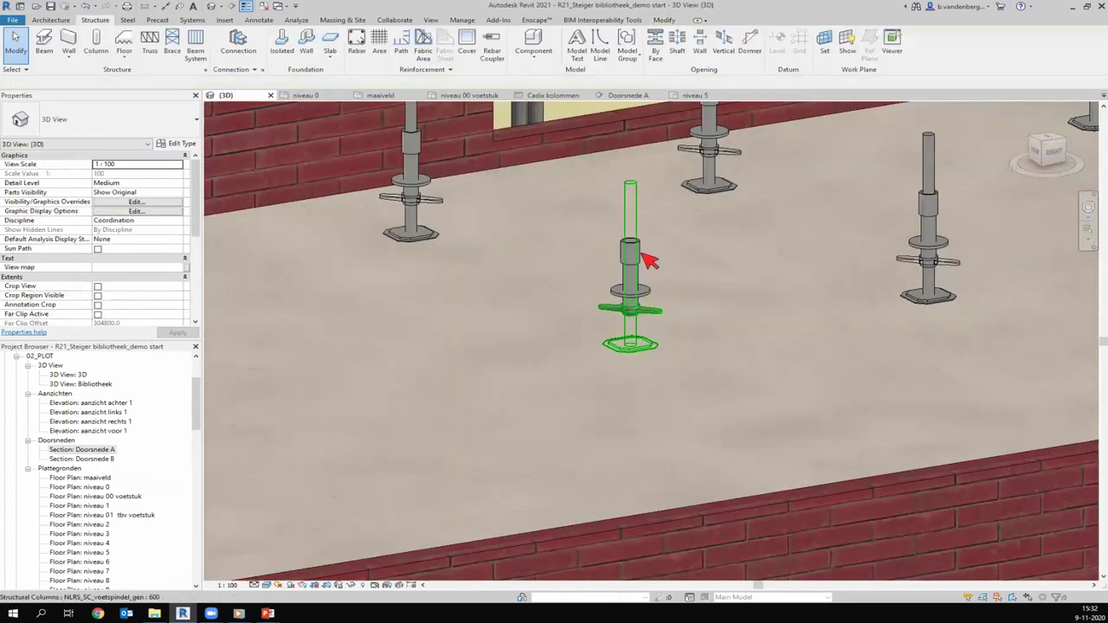
scroll(671, 301, down, 3)
scroll(662, 298, down, 1)
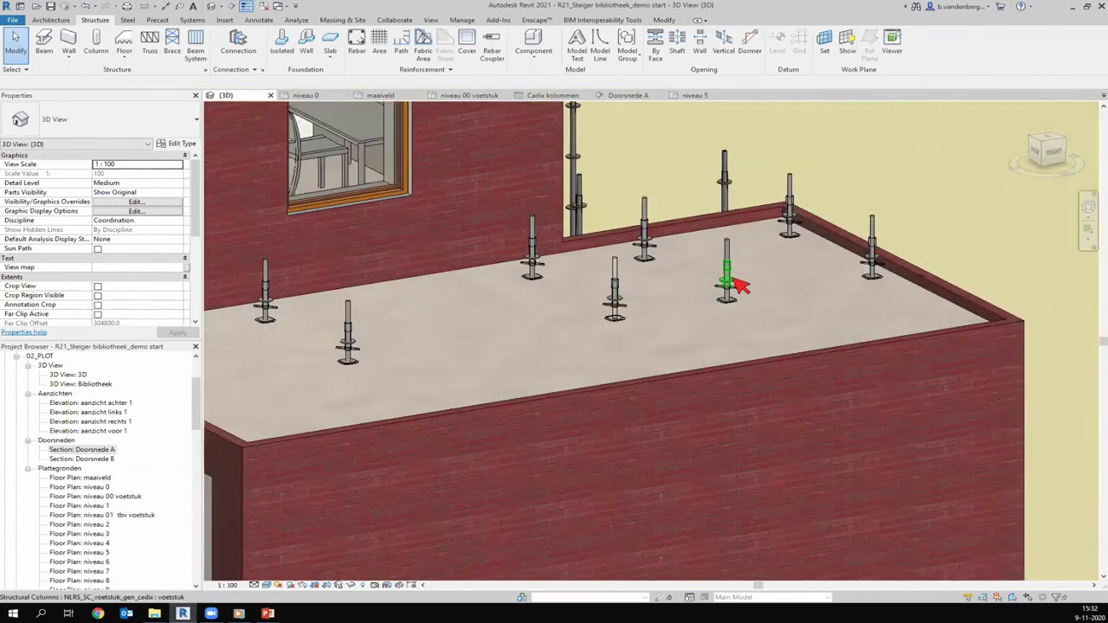
scroll(608, 264, down, 1)
scroll(610, 270, down, 2)
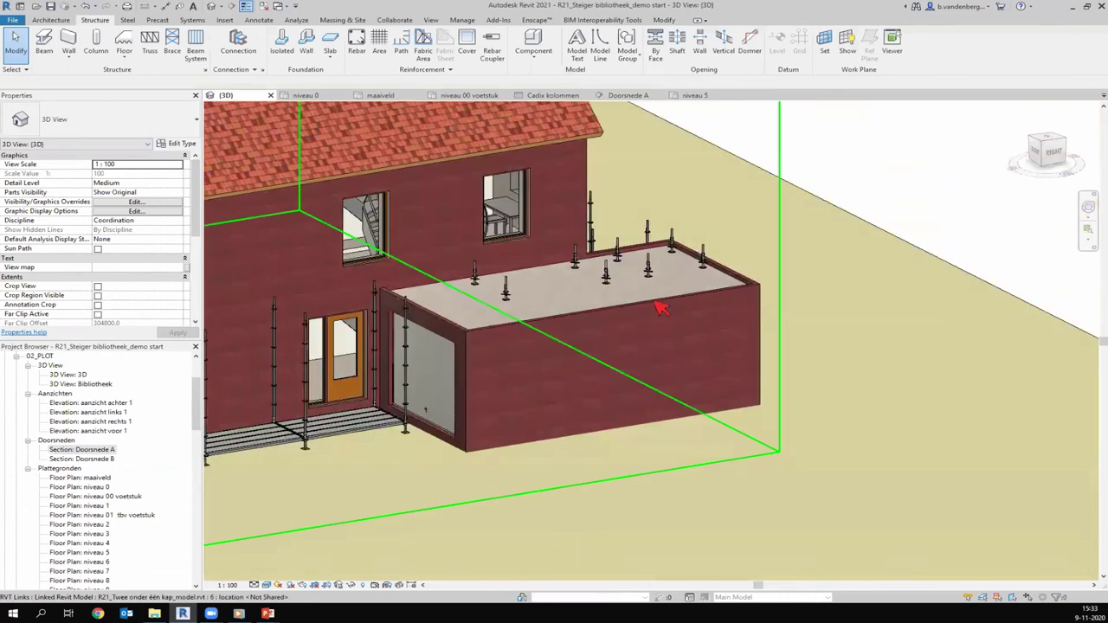
Open the niveau 6 floor plan and zoom into the scaffold grids
double_click(105, 561)
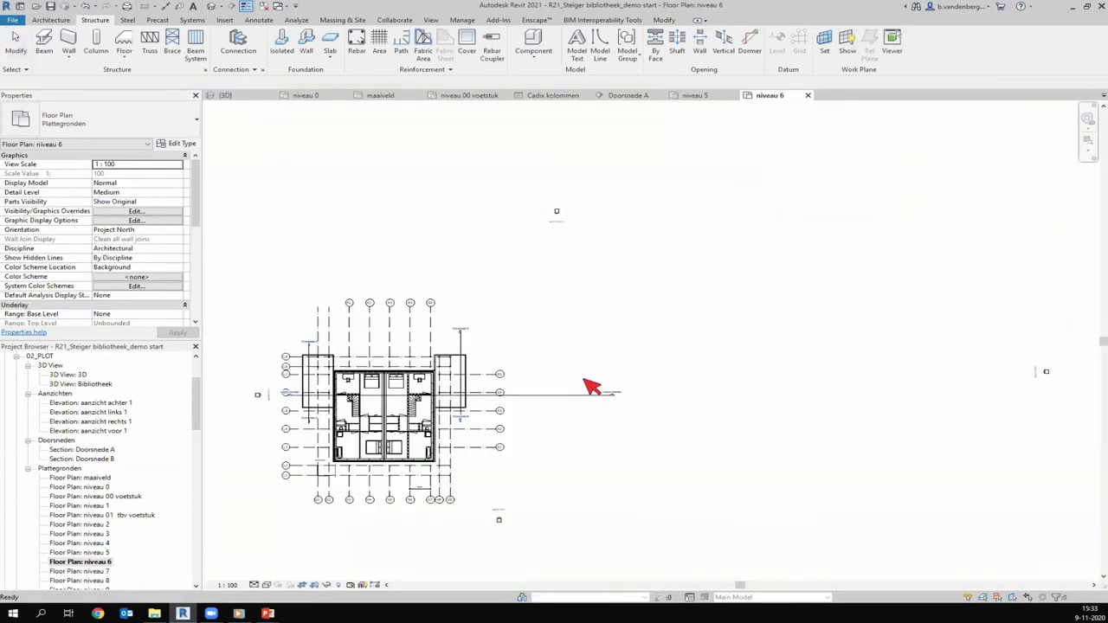
scroll(267, 390, up, 2)
scroll(277, 404, up, 2)
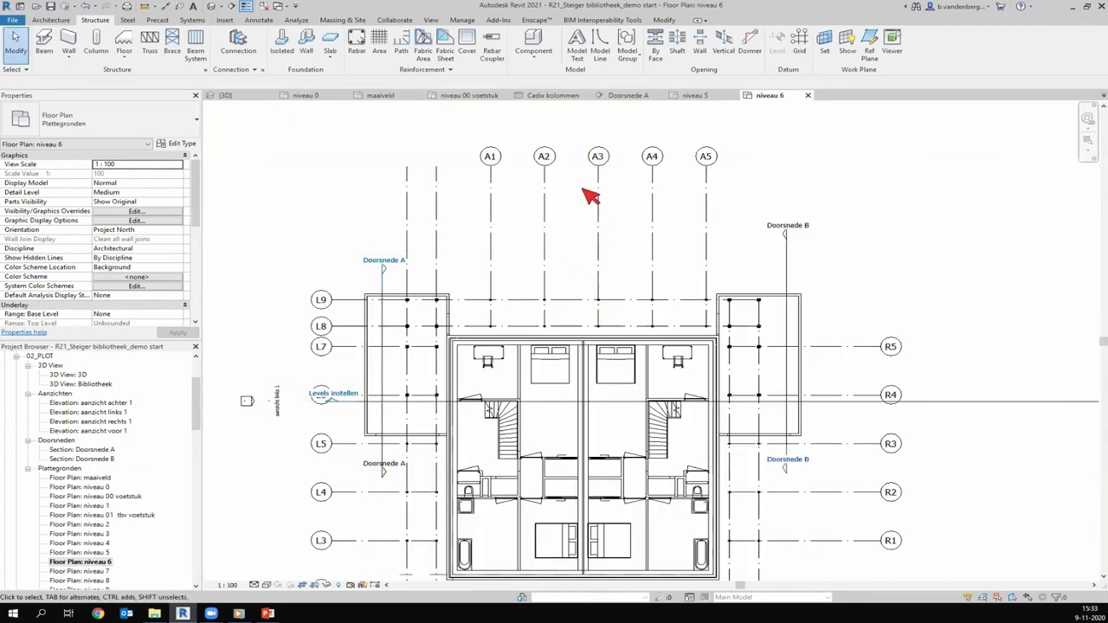
scroll(564, 362, down, 2)
scroll(564, 452, up, 1)
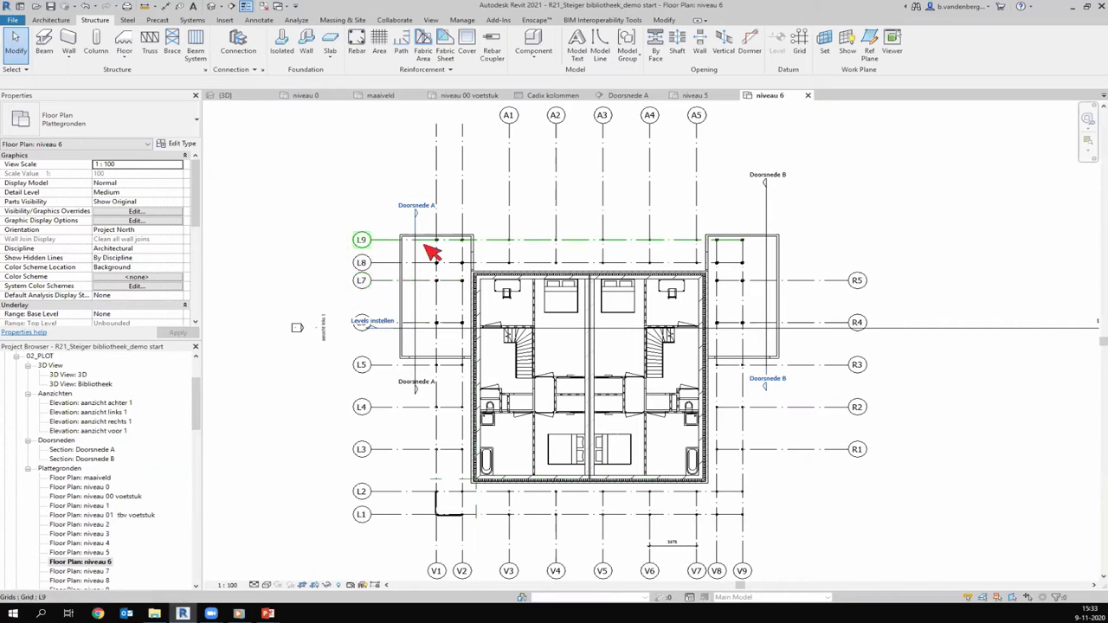
Place NLRS_SF_allround ligger_gen_cadix ledgers on all grid lines, then view them in 3D
click(45, 45)
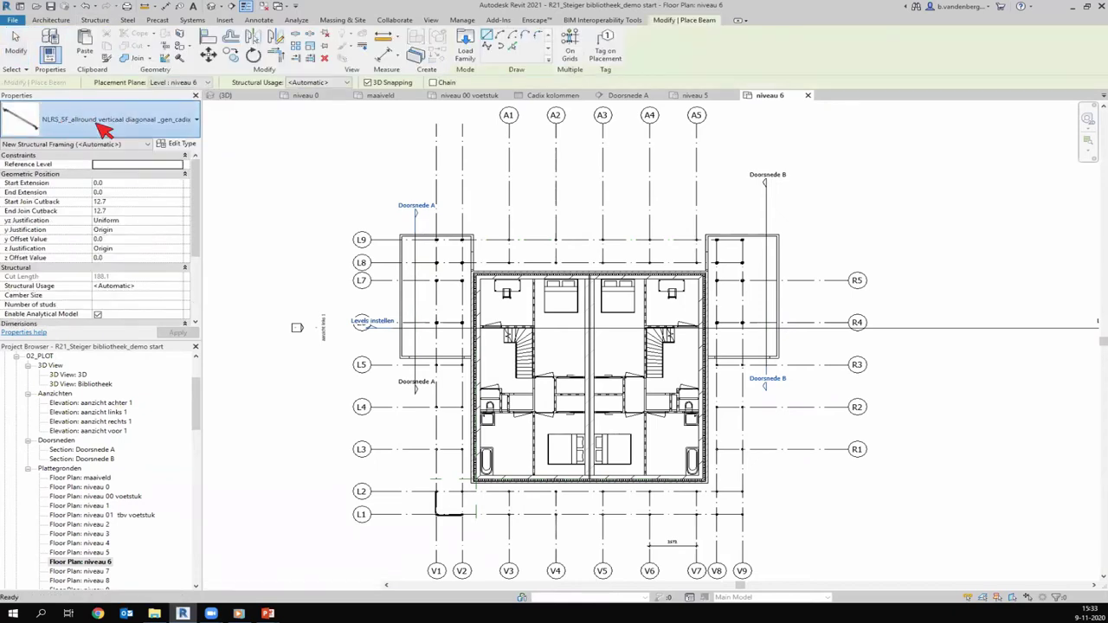
click(103, 128)
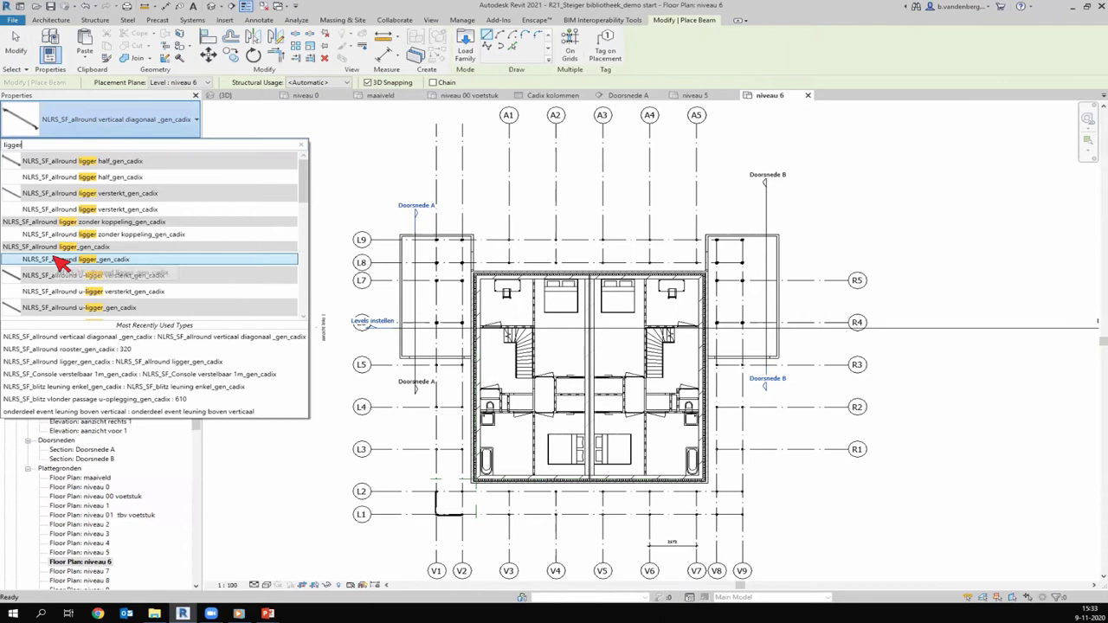
click(87, 260)
click(573, 52)
drag(813, 199, 390, 534)
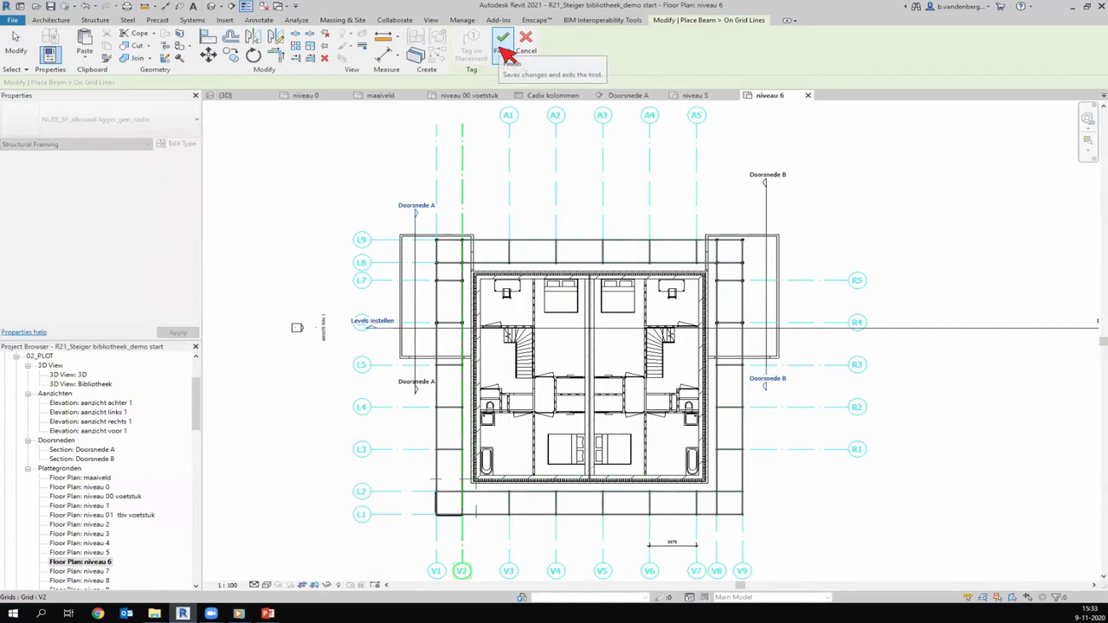
click(505, 47)
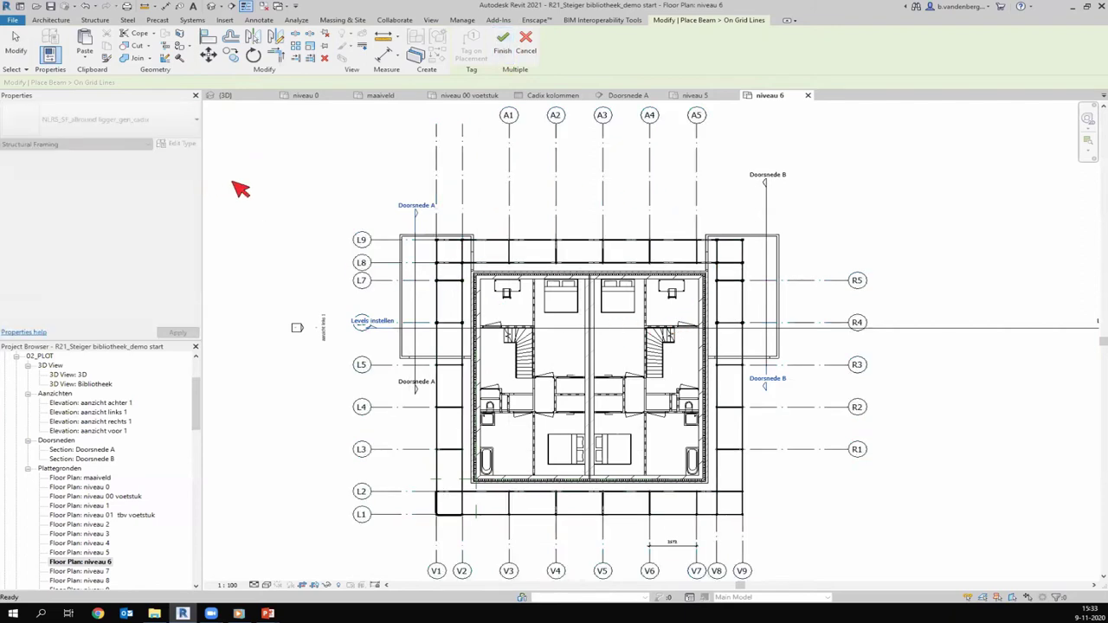
click(495, 48)
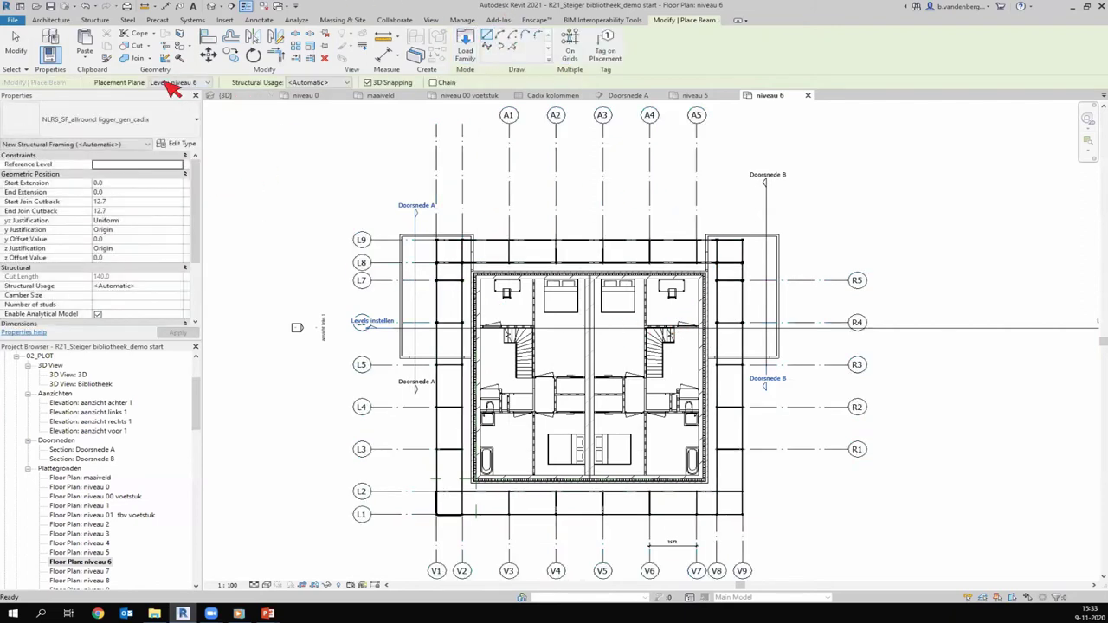
click(225, 95)
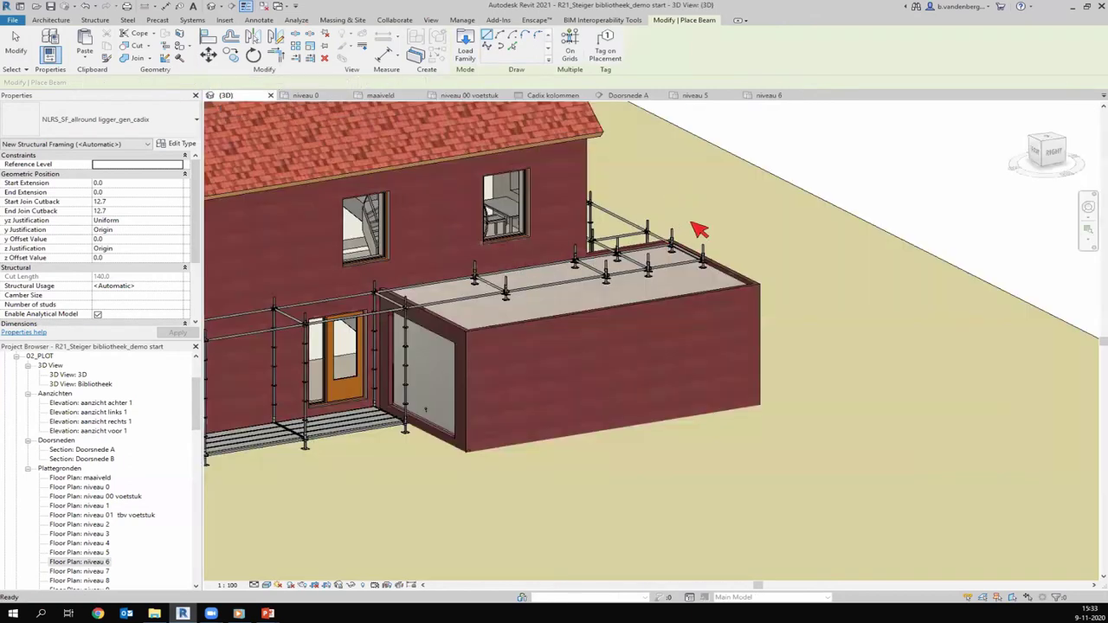
Zoom around the new roof ledgers in 3D, exit Place Beam, and zoom out
scroll(453, 296, up, 5)
scroll(453, 296, up, 2)
scroll(467, 277, up, 2)
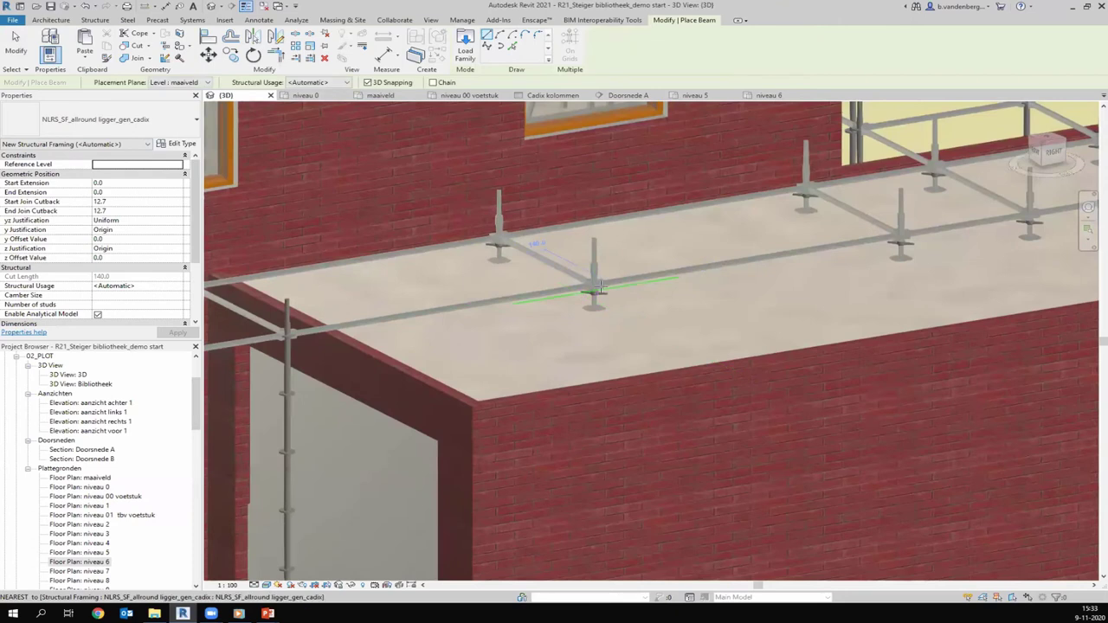
scroll(484, 259, up, 2)
scroll(486, 232, down, 1)
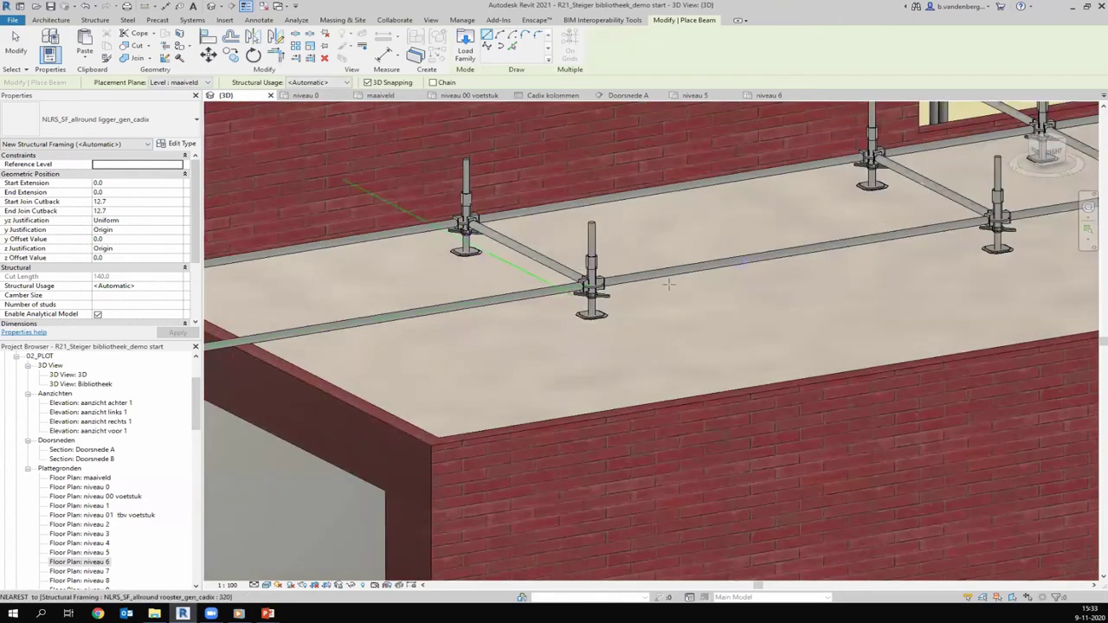
scroll(672, 282, down, 3)
scroll(671, 282, down, 3)
scroll(640, 260, down, 1)
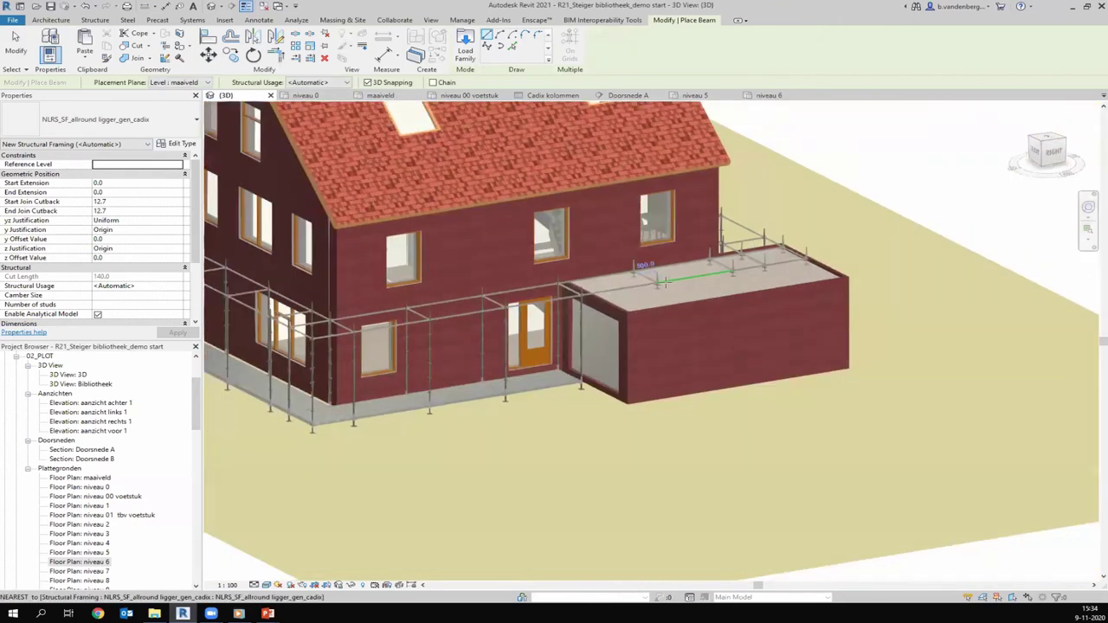
scroll(606, 242, down, 1)
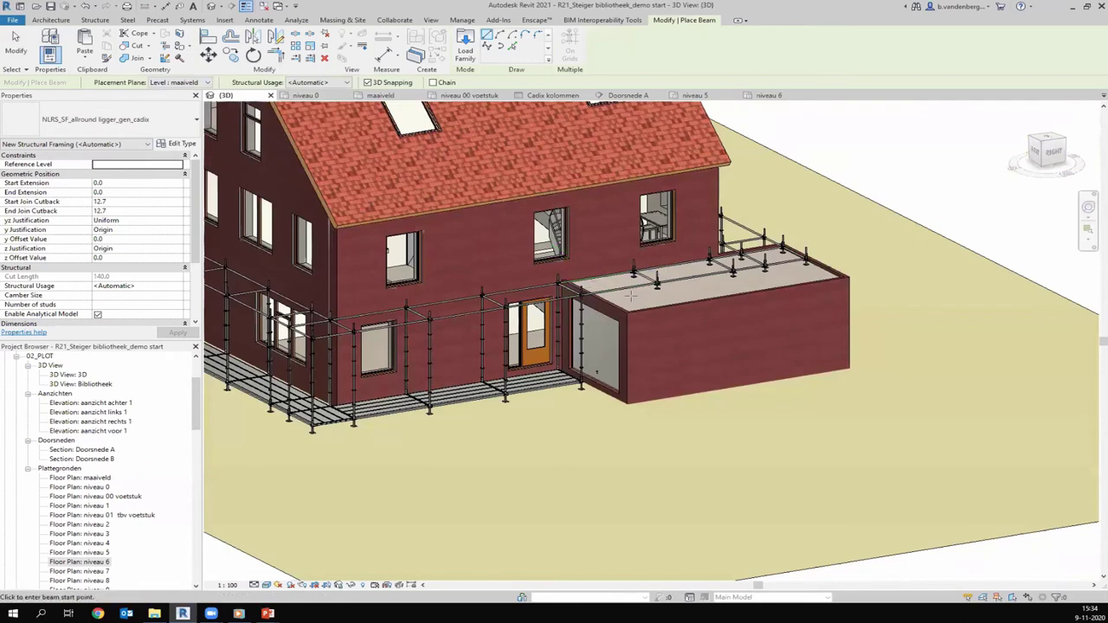
scroll(689, 294, down, 2)
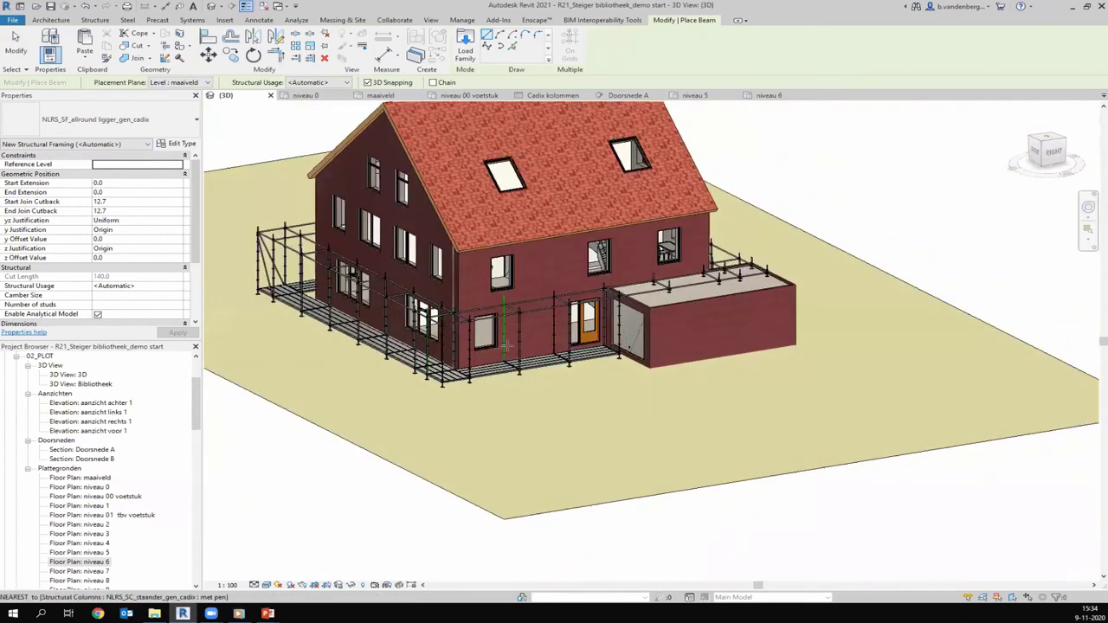
key(Escape)
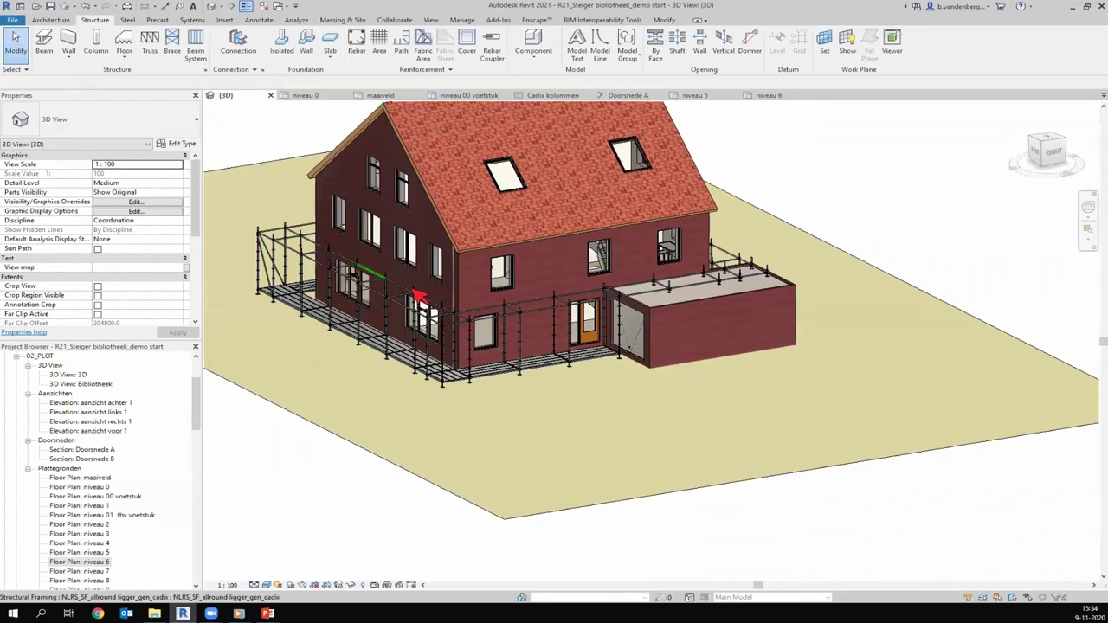
scroll(658, 303, down, 1)
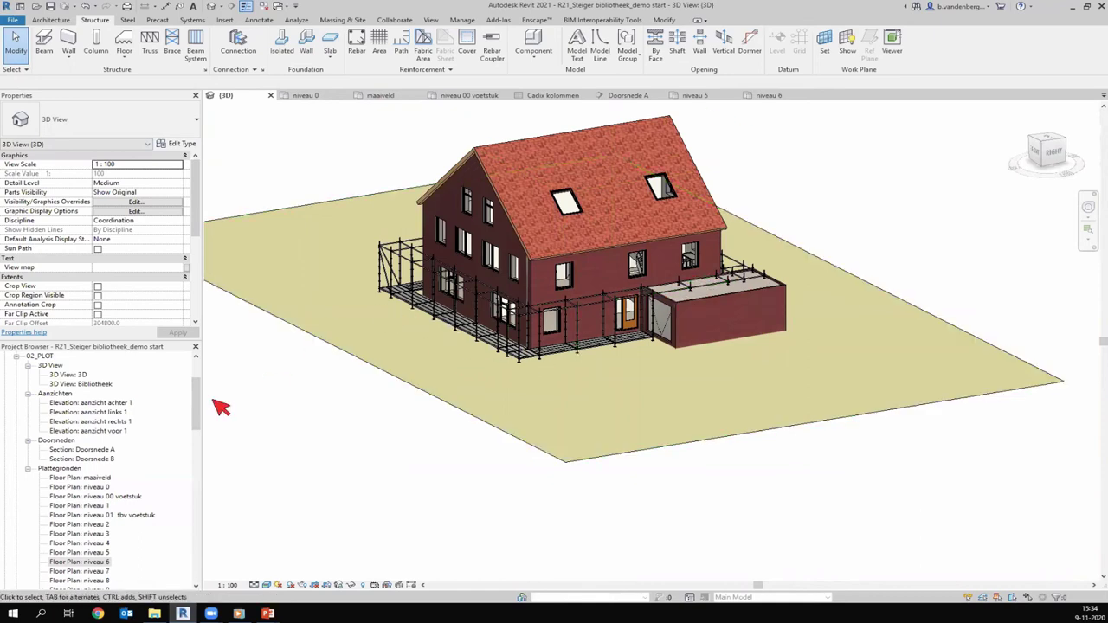
On the niveau 6 plan, start a beam system with the NLRS_SBS_28_Steigerplanken_gen_cadix type
double_click(82, 562)
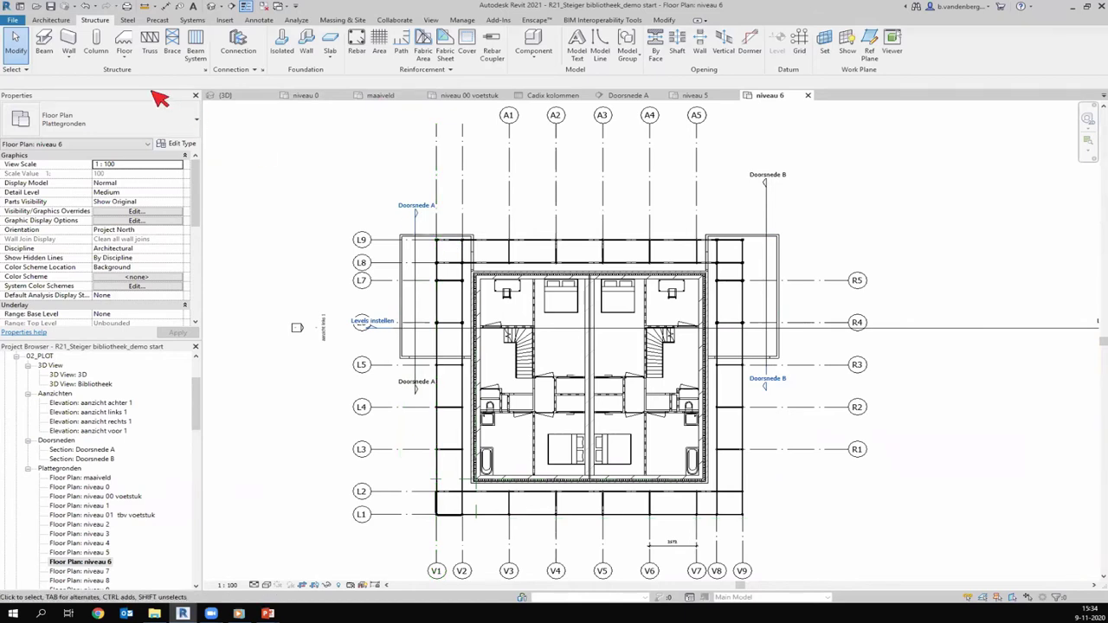
click(197, 44)
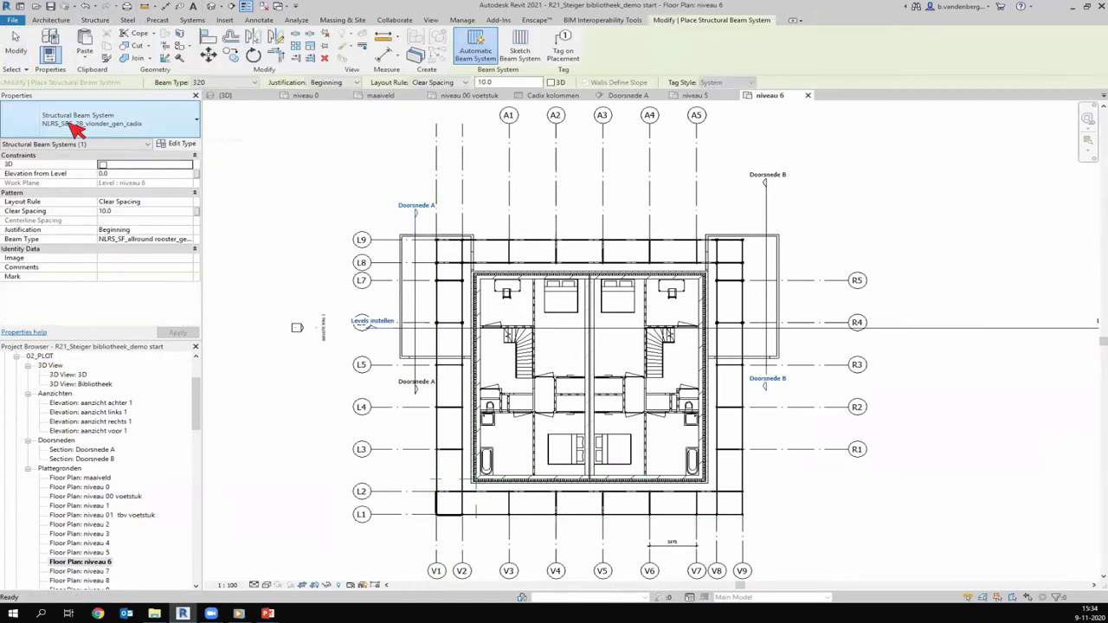
click(142, 122)
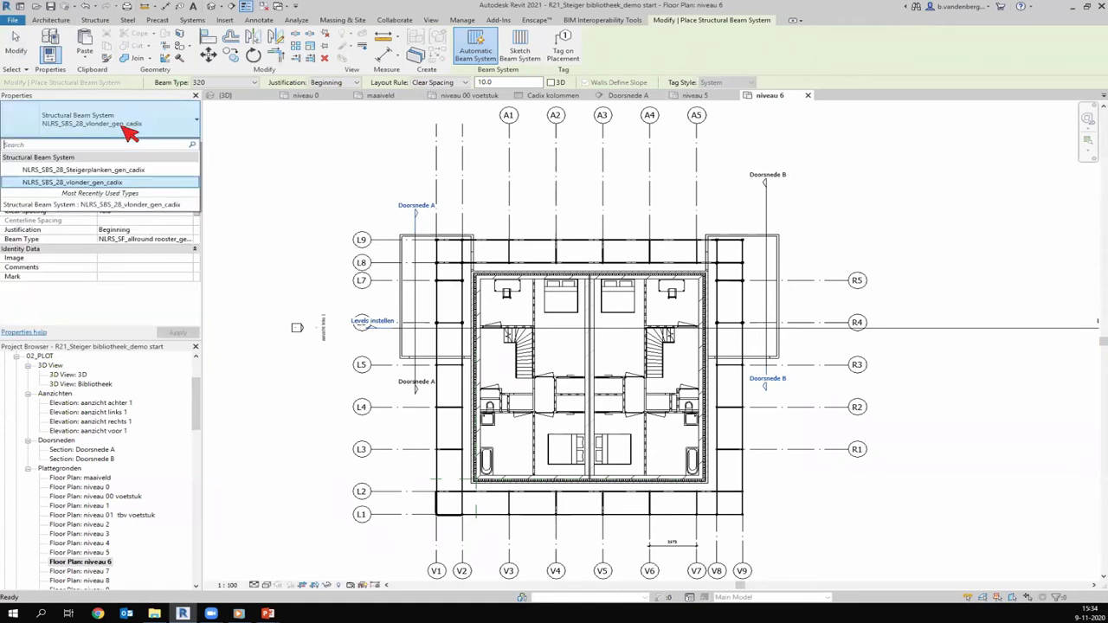
click(82, 173)
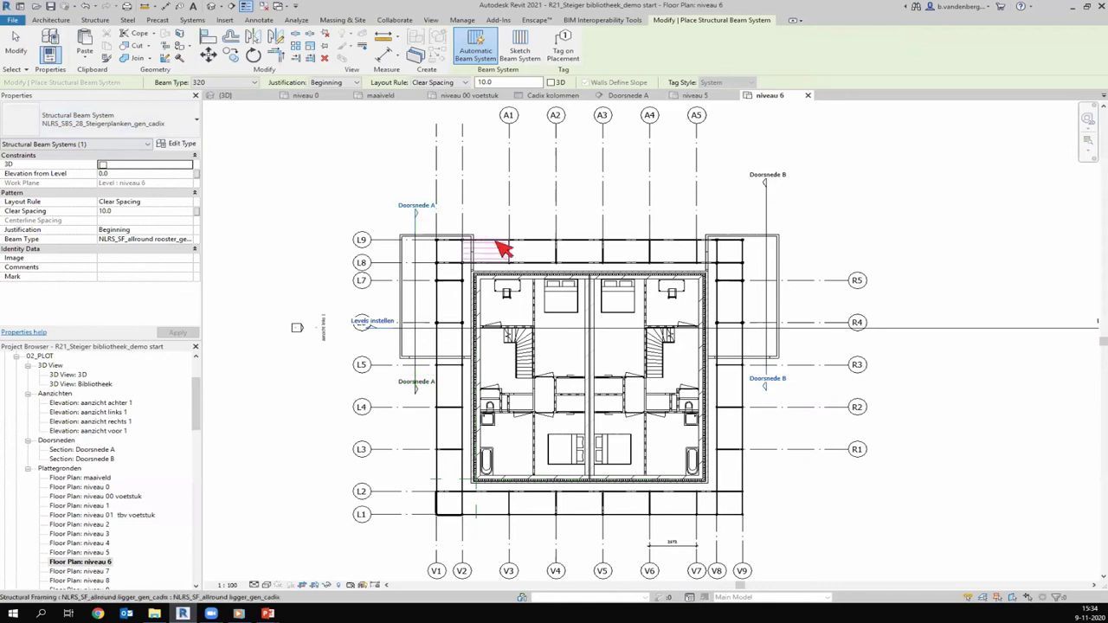
Deck the bays along L9 down through L8, L7–L5, L5–L4, L4–L3 and L3–L2
click(536, 245)
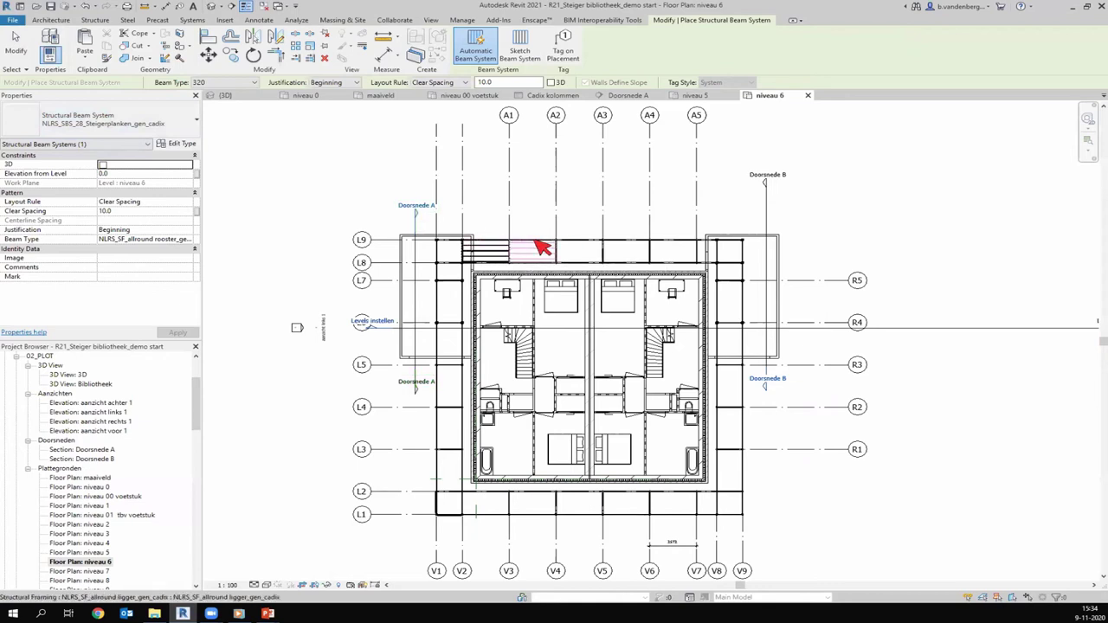
click(447, 277)
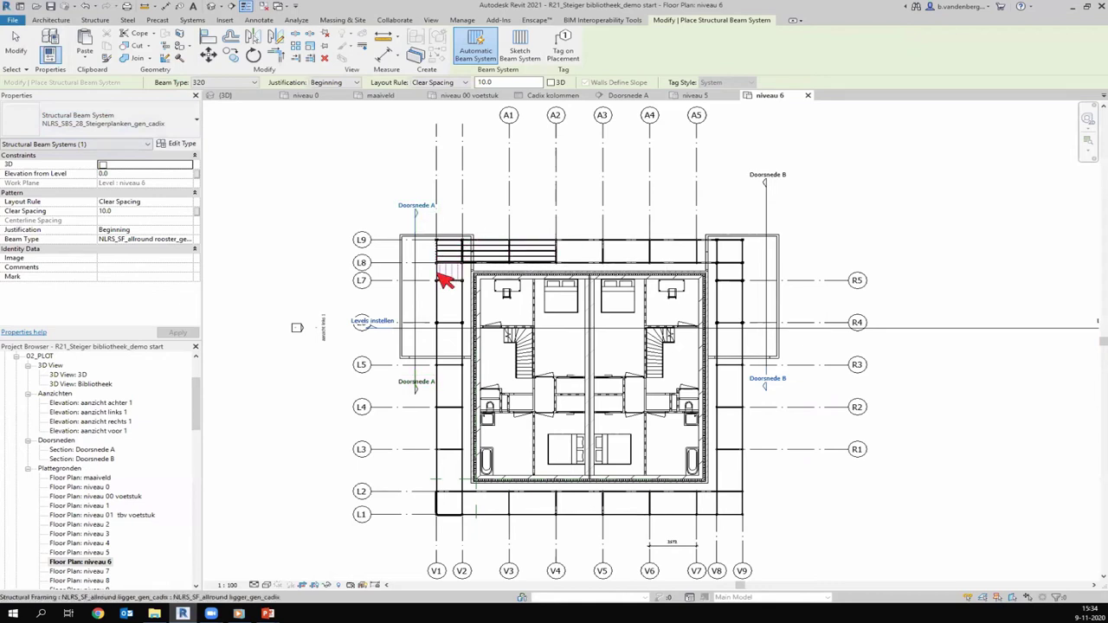
click(446, 357)
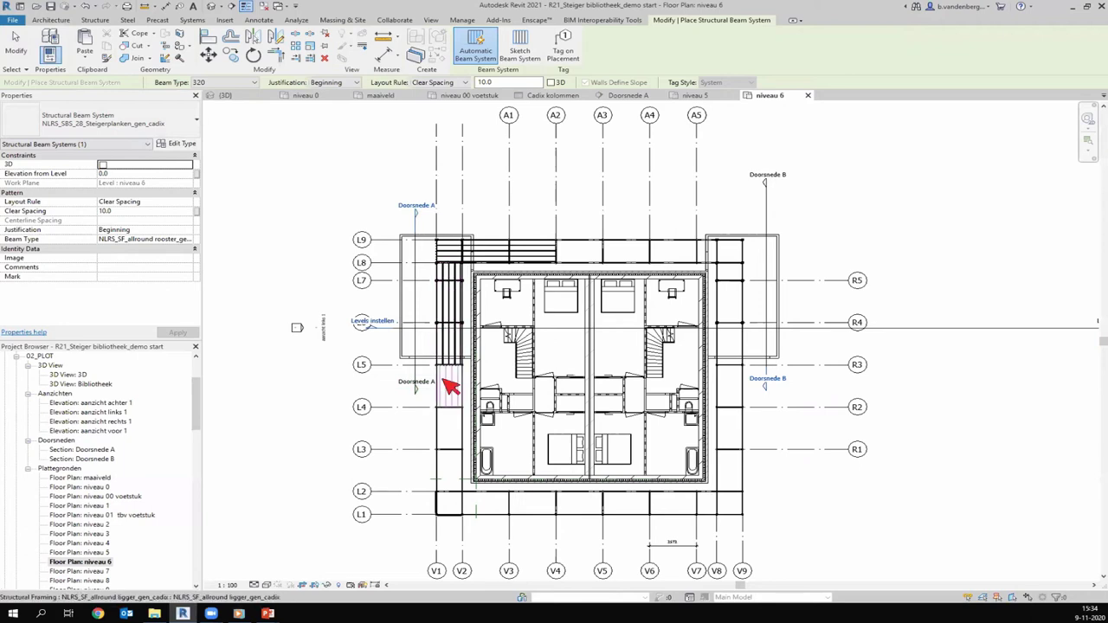
click(442, 380)
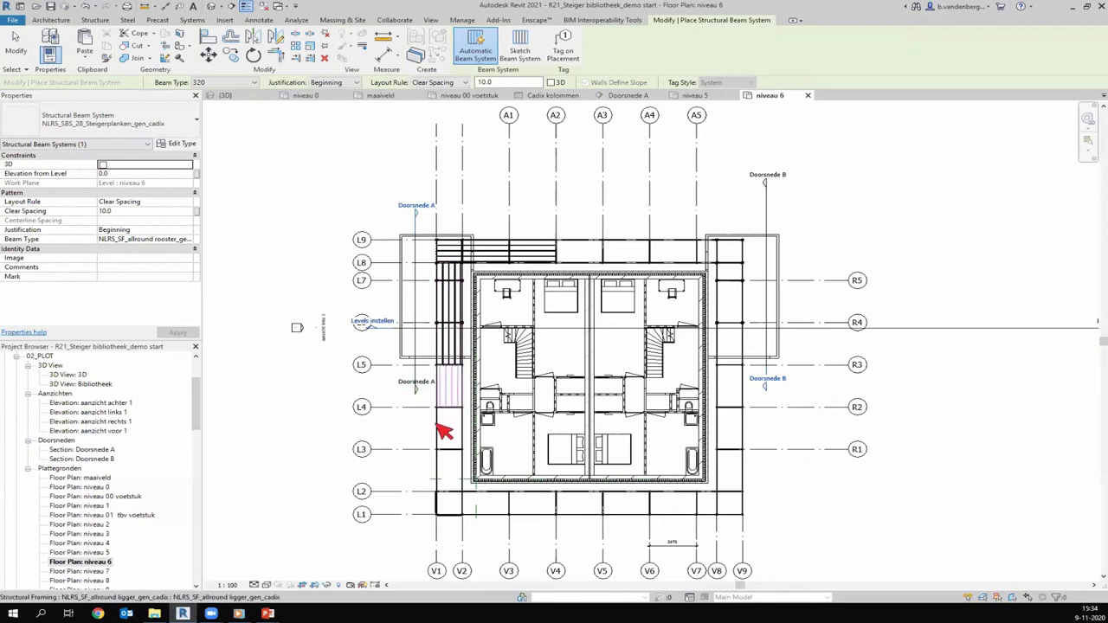
click(441, 470)
click(454, 515)
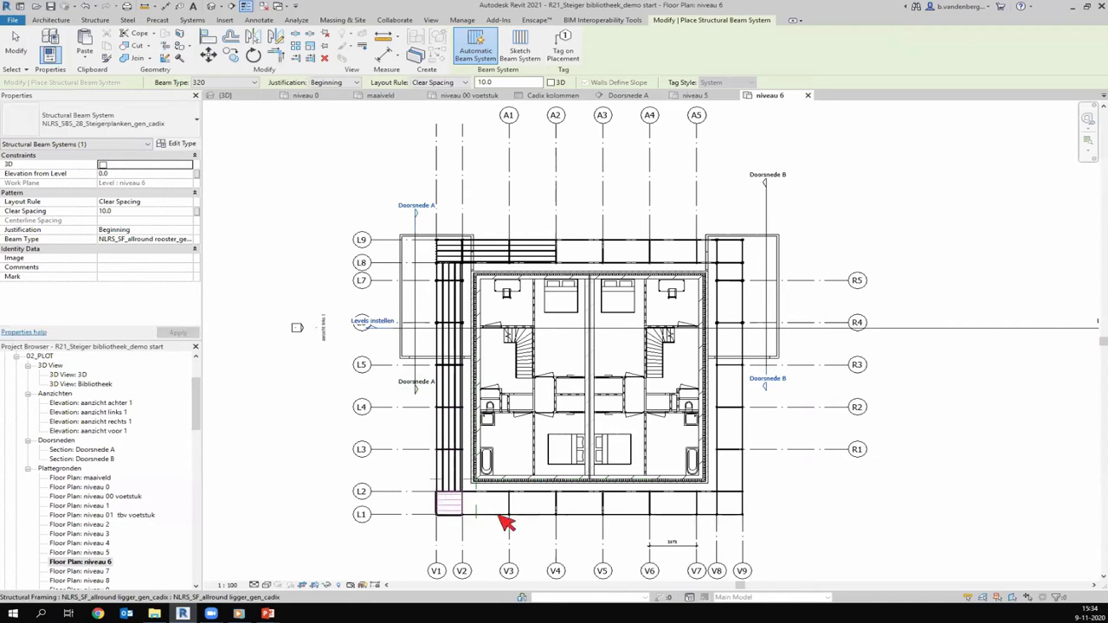
Deck the seven bays along L1 from V2–V3 through V8–V9
click(554, 516)
click(598, 522)
click(632, 518)
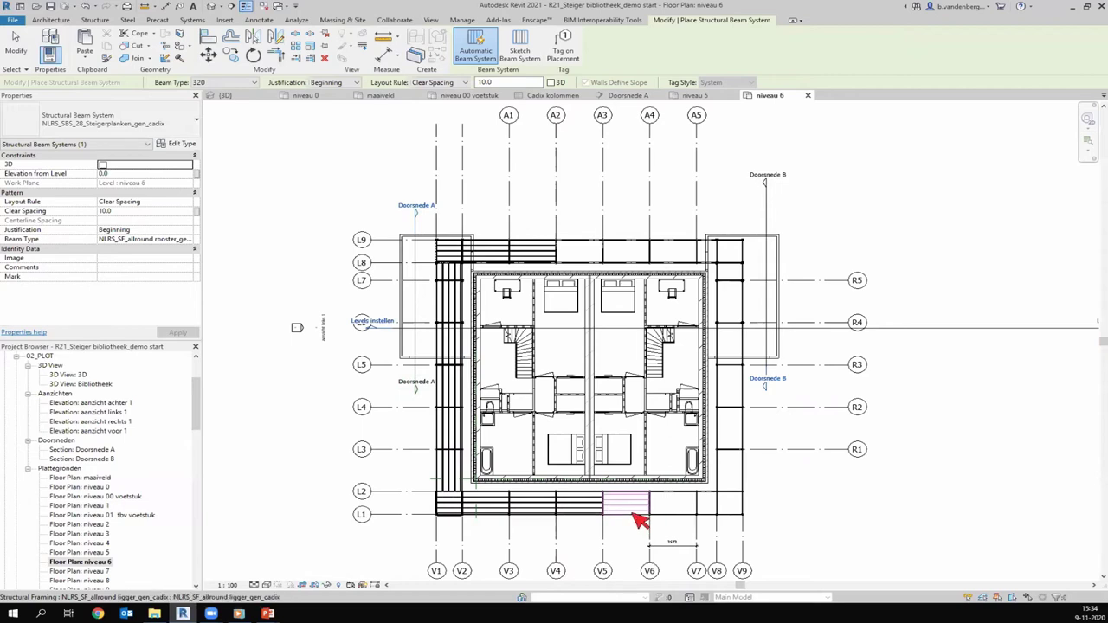
click(681, 517)
click(718, 519)
click(721, 514)
click(733, 510)
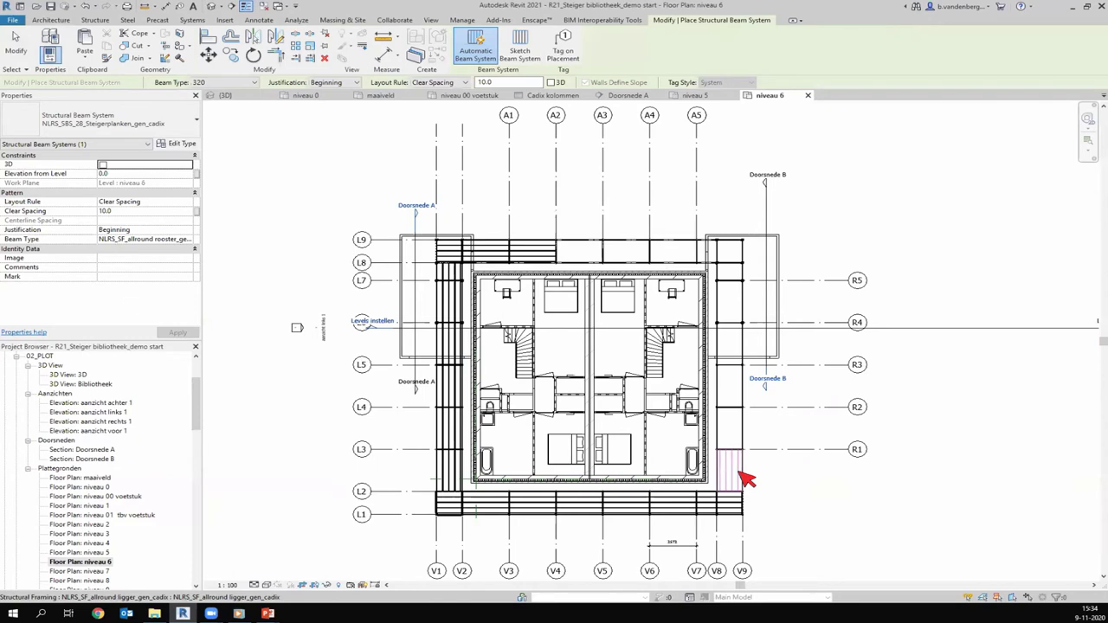
Deck the R1–R5 bays beside V8–V9 and the top bays from A2 to A5 near L8
click(742, 425)
click(750, 395)
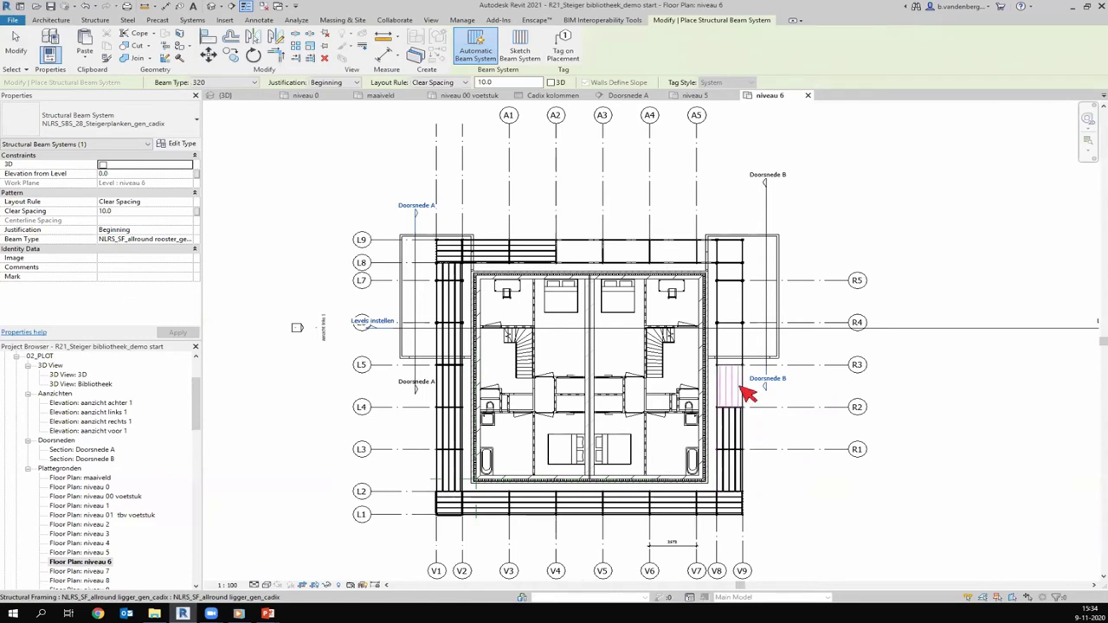
click(743, 347)
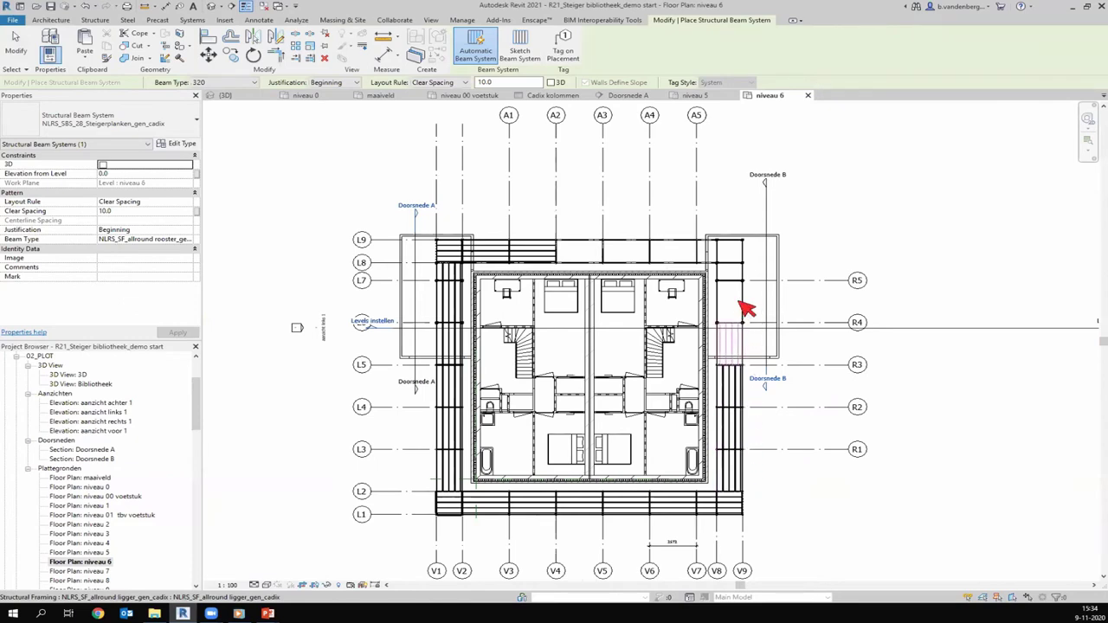
click(746, 309)
click(746, 280)
click(734, 251)
click(708, 250)
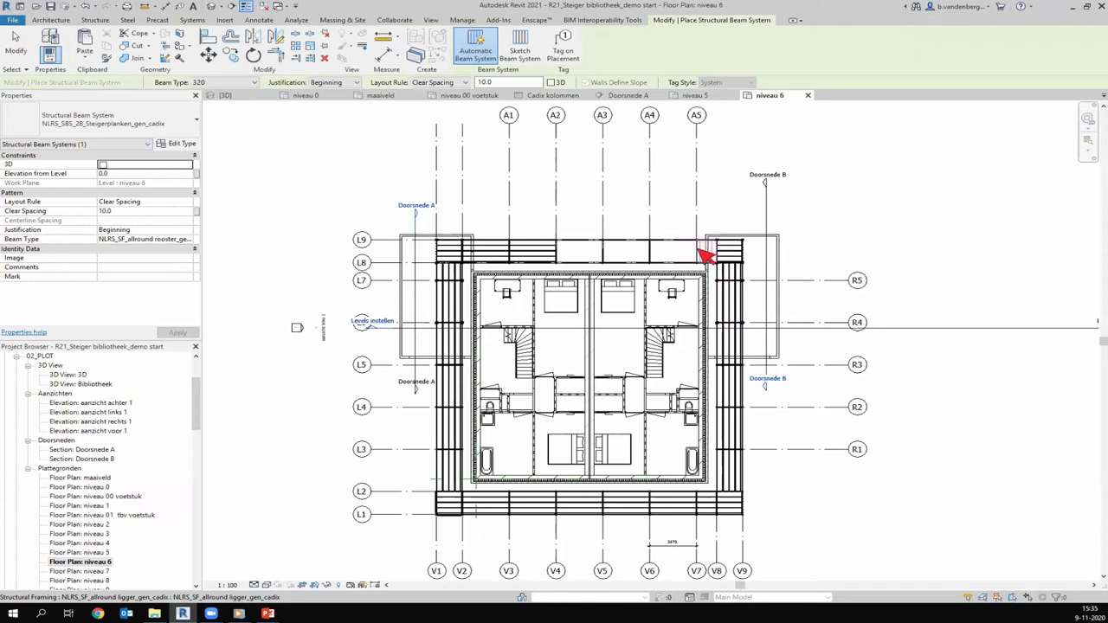
click(629, 248)
click(606, 248)
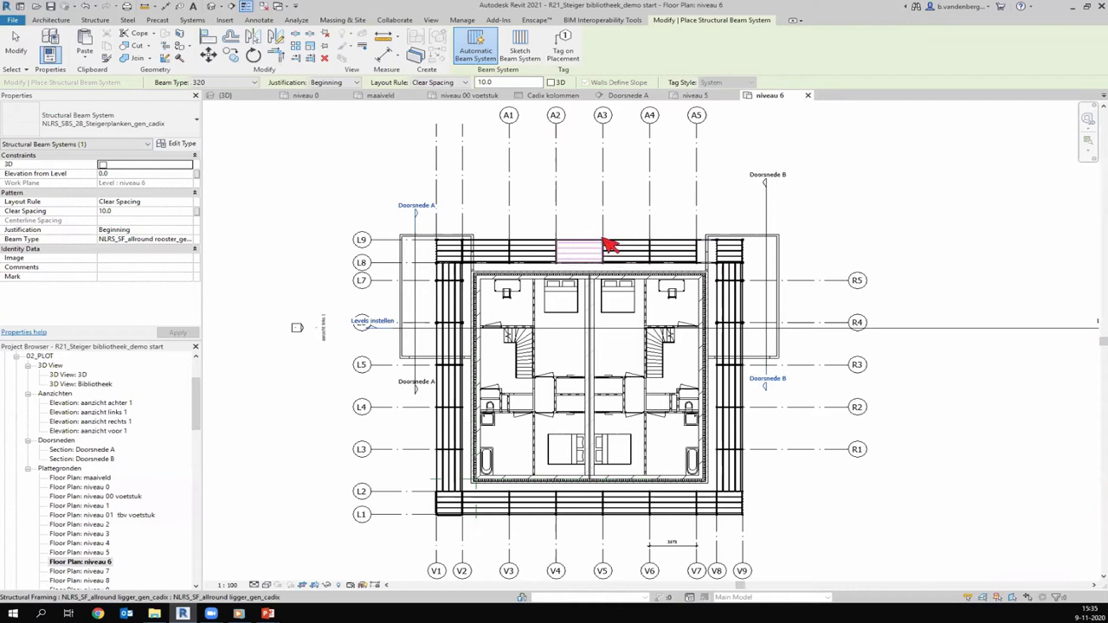
click(710, 250)
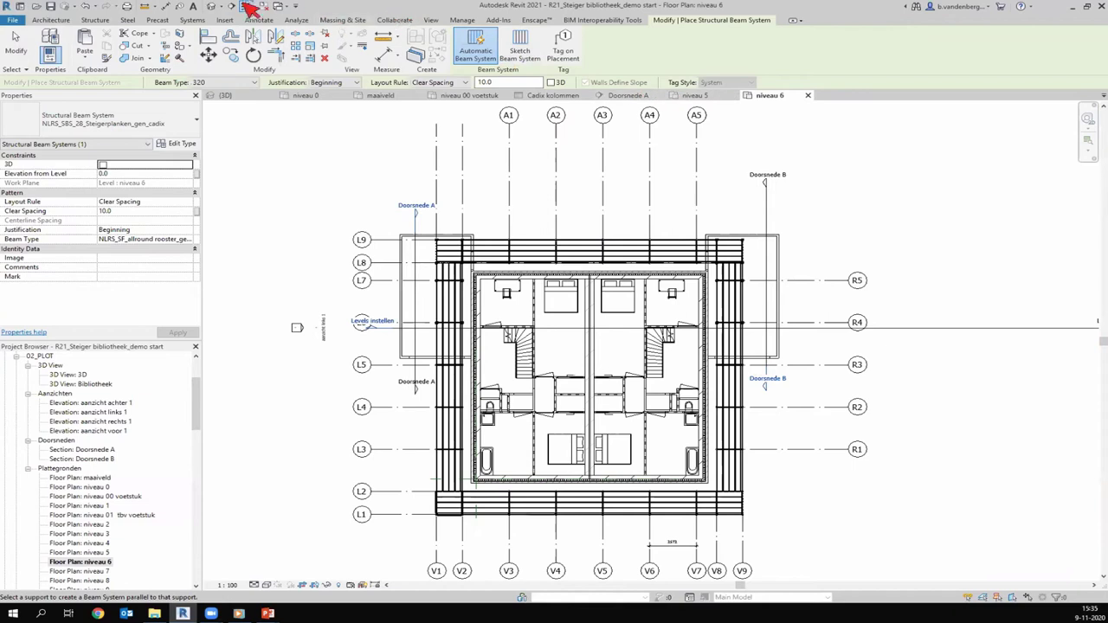
Check the deck in the default 3D view, cancelling a stray boundary sketch and selecting a deck beam
click(246, 6)
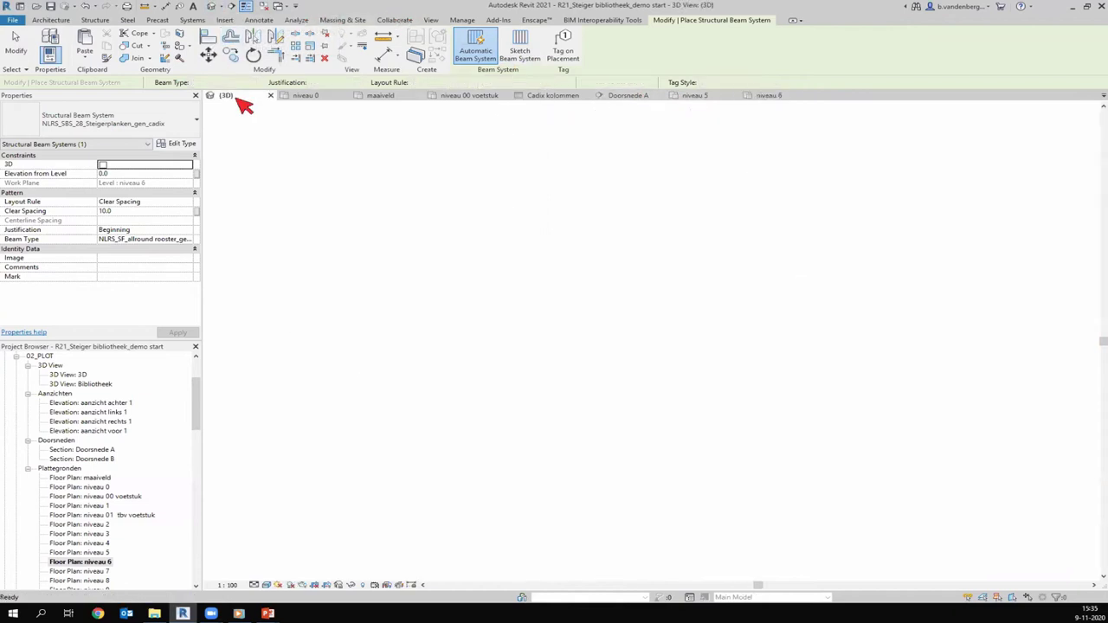
scroll(494, 292, up, 3)
scroll(642, 356, up, 2)
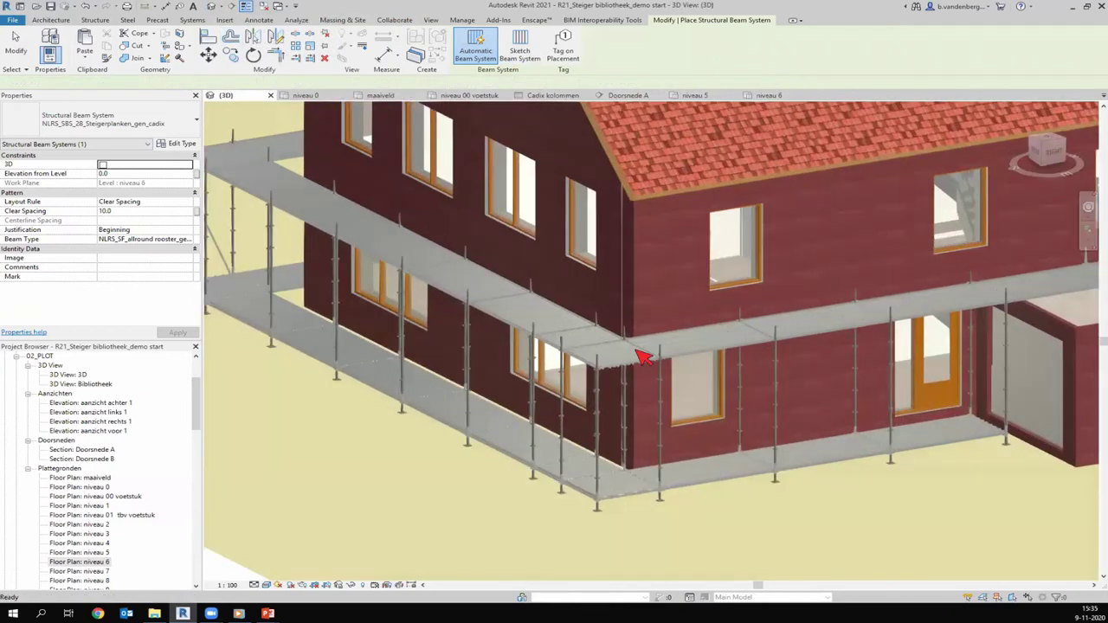
click(621, 374)
scroll(621, 372, up, 2)
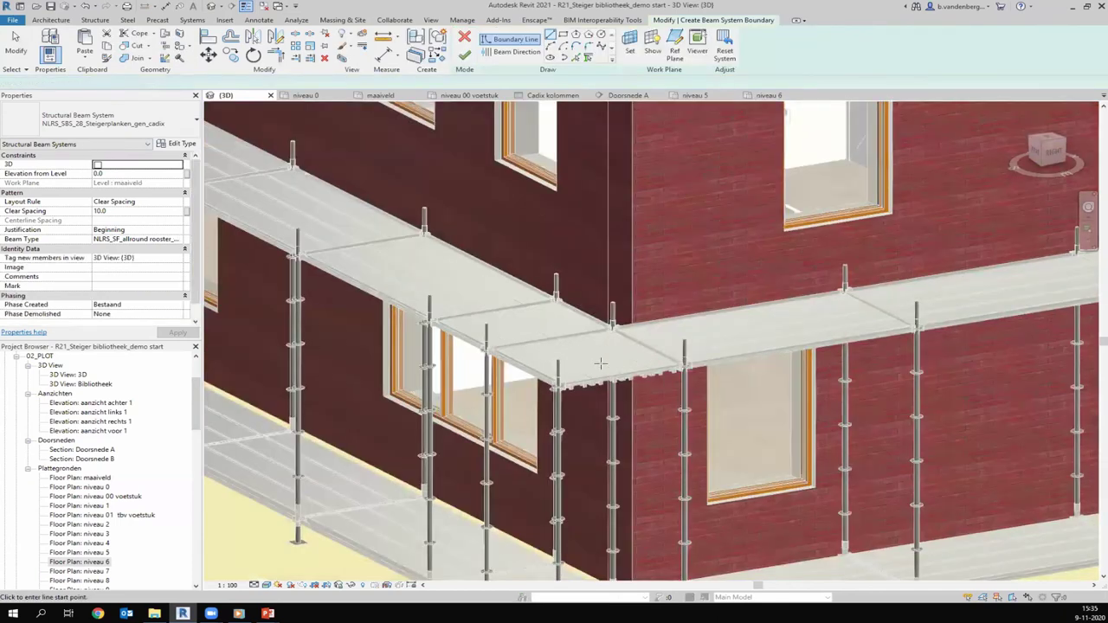
click(464, 38)
scroll(563, 317, down, 5)
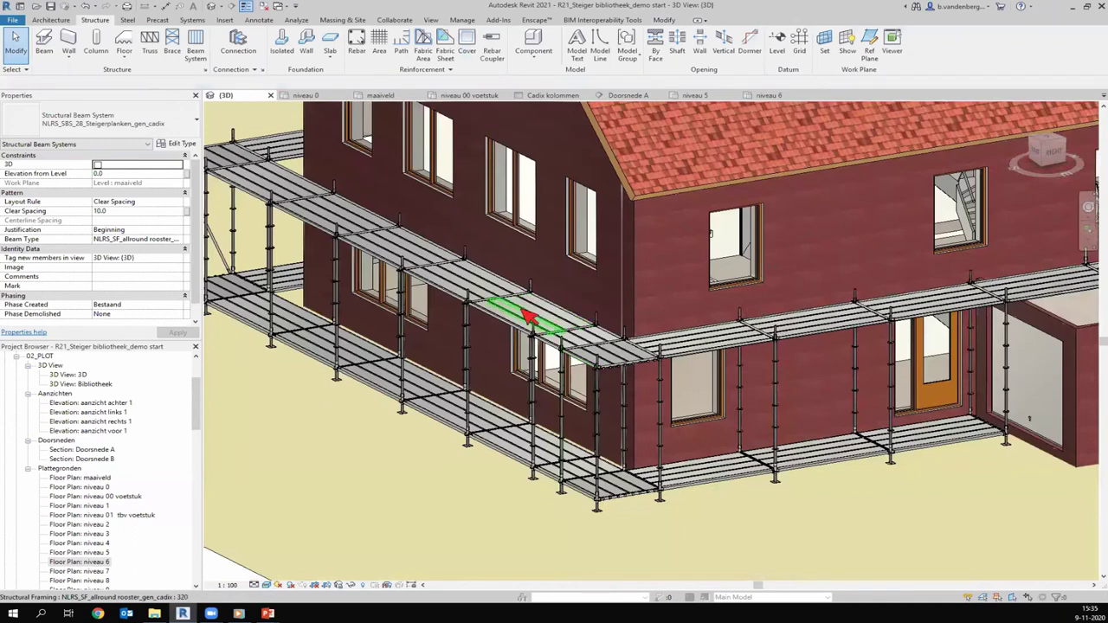
scroll(534, 311, up, 5)
click(528, 316)
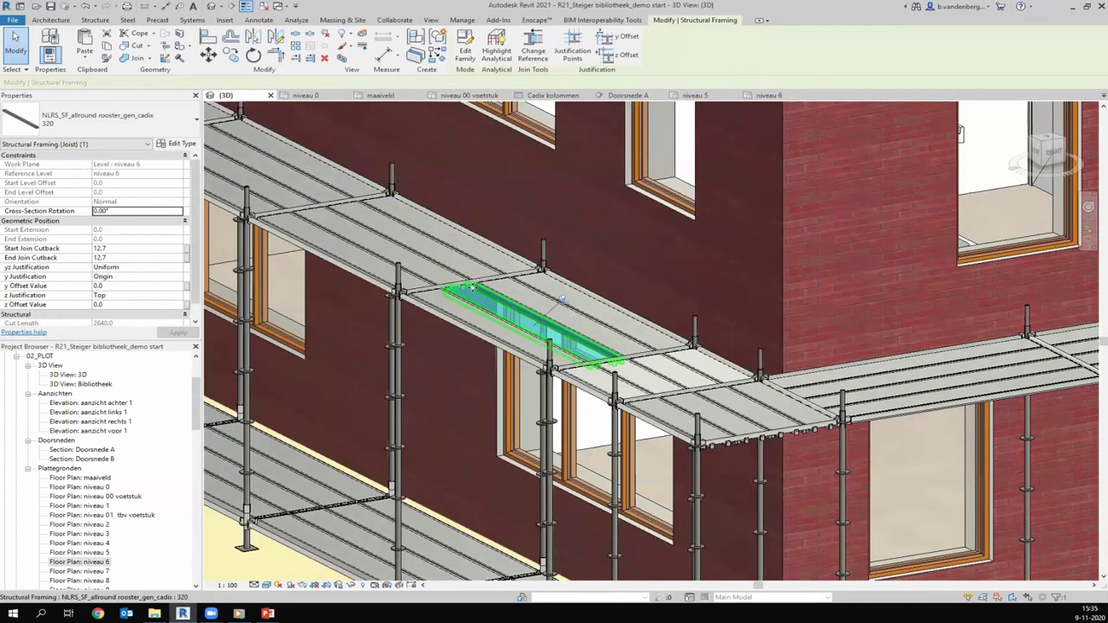
Return to the niveau 6 plan and bring up a deck beam's context menu
double_click(86, 562)
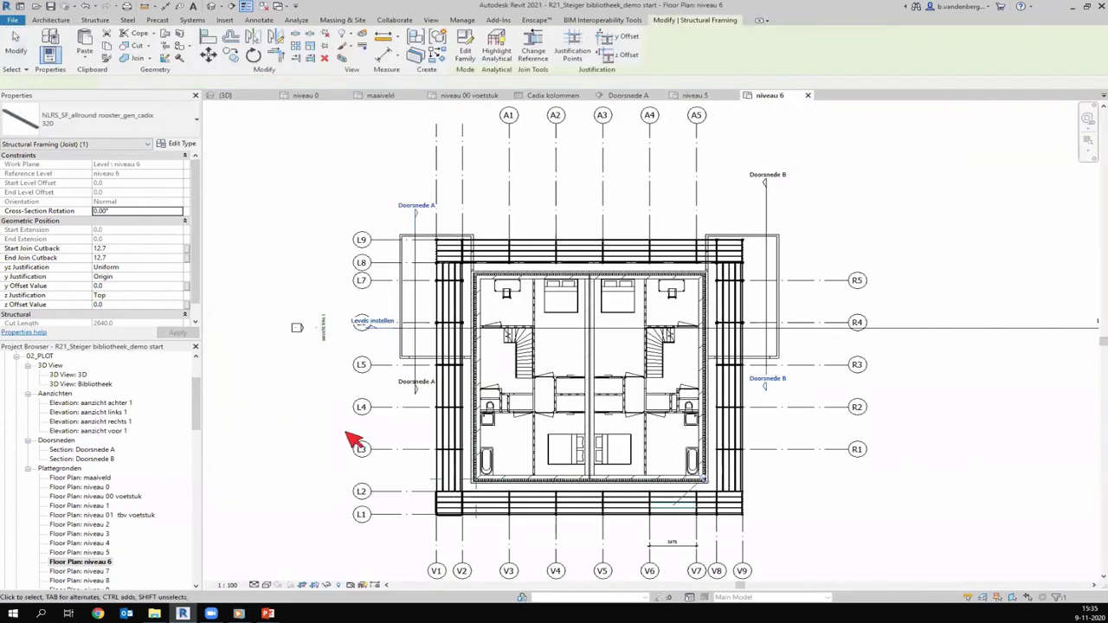
key(Escape)
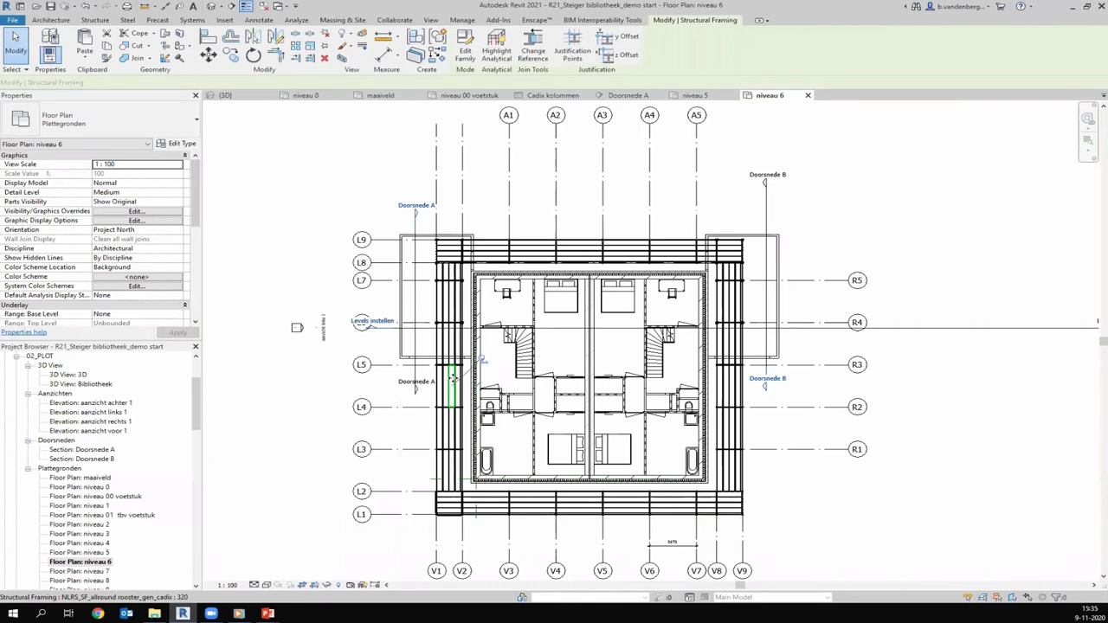
right_click(452, 378)
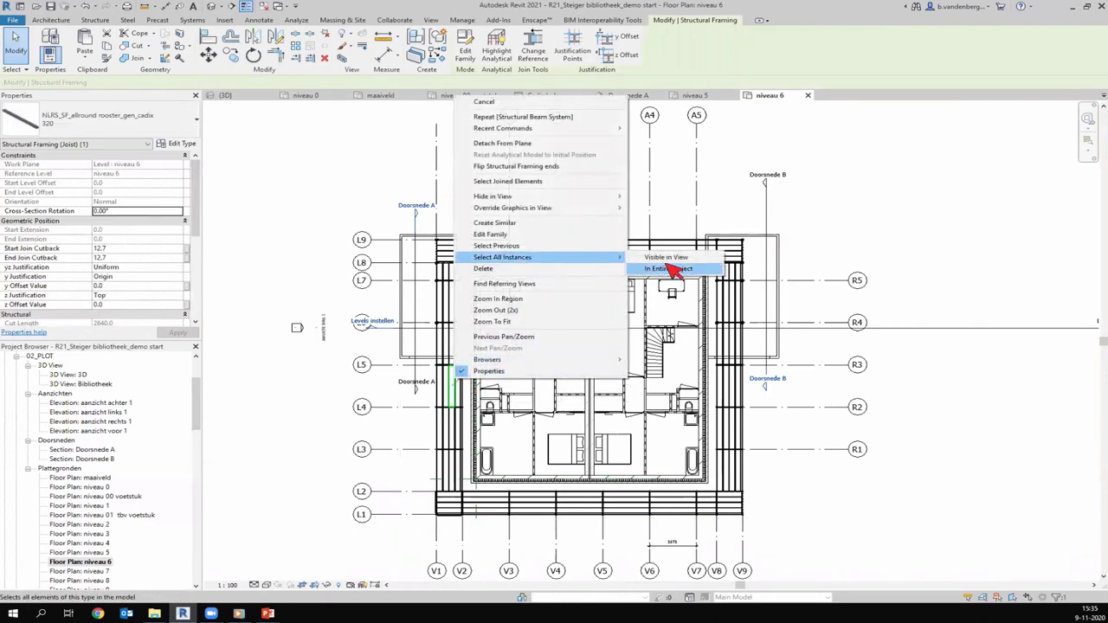
Select all 112 deck beams in the project and change them to NLRS_SF_steigerplank 190x30_gen
click(666, 259)
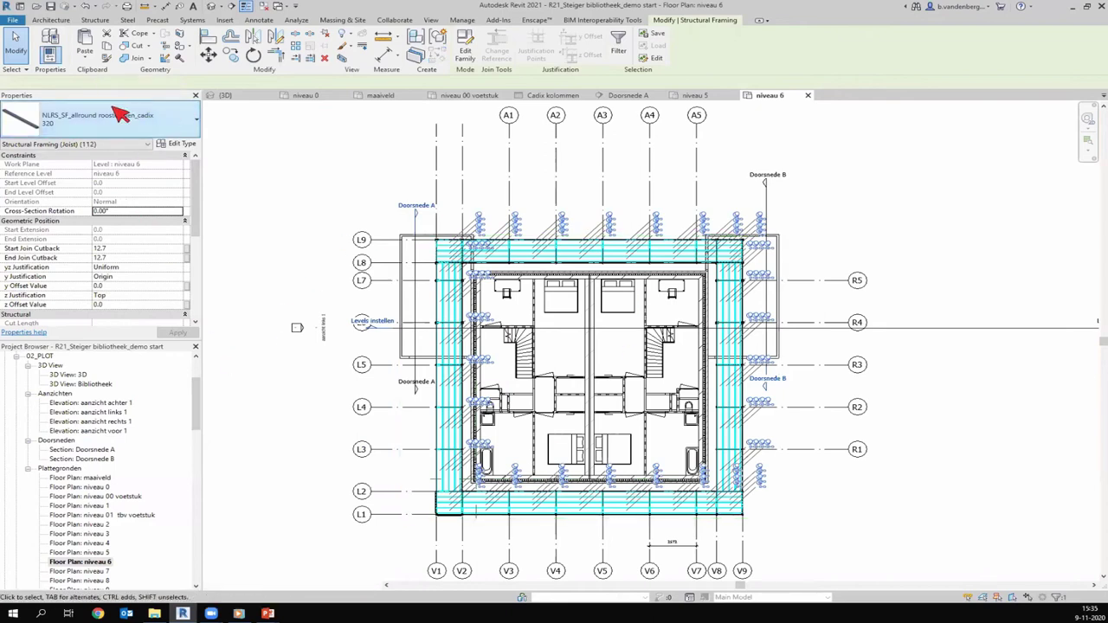
click(111, 119)
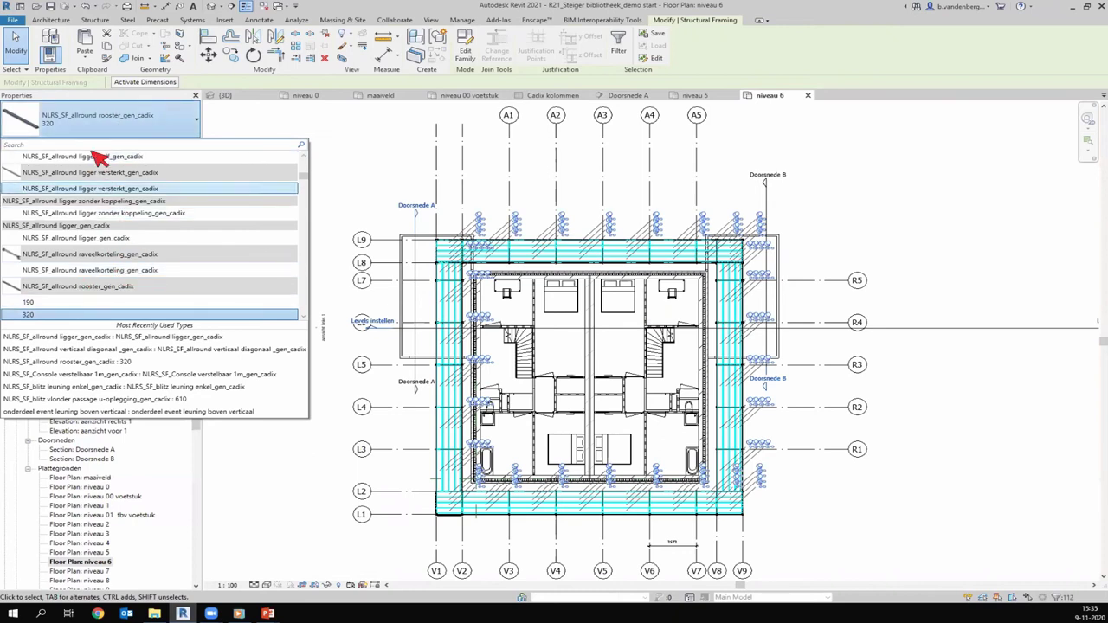
text(ste)
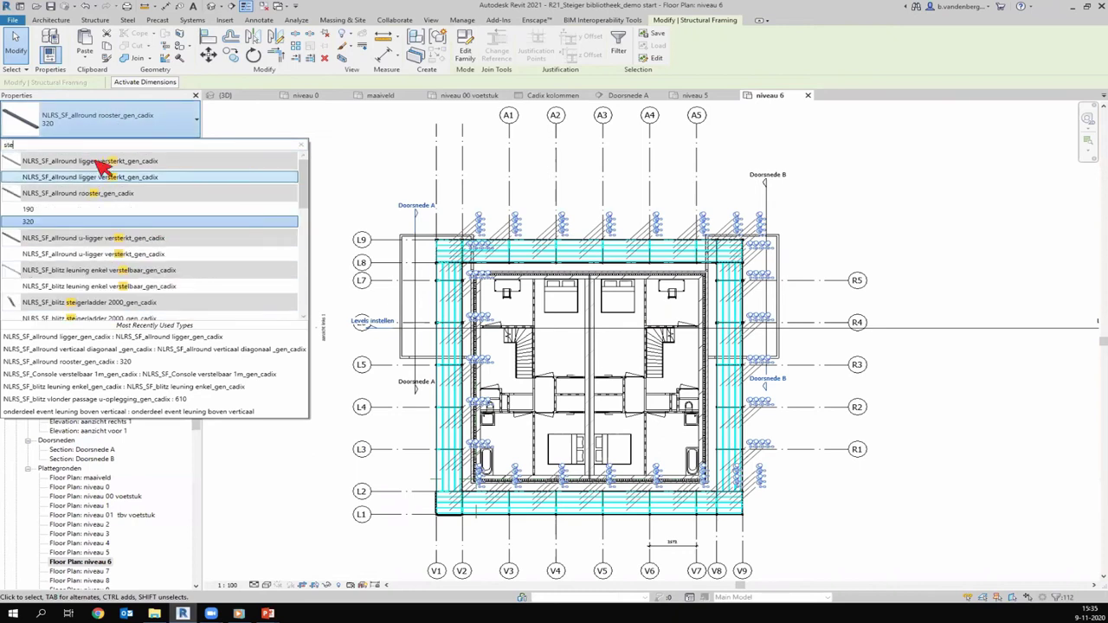
text(igerpla)
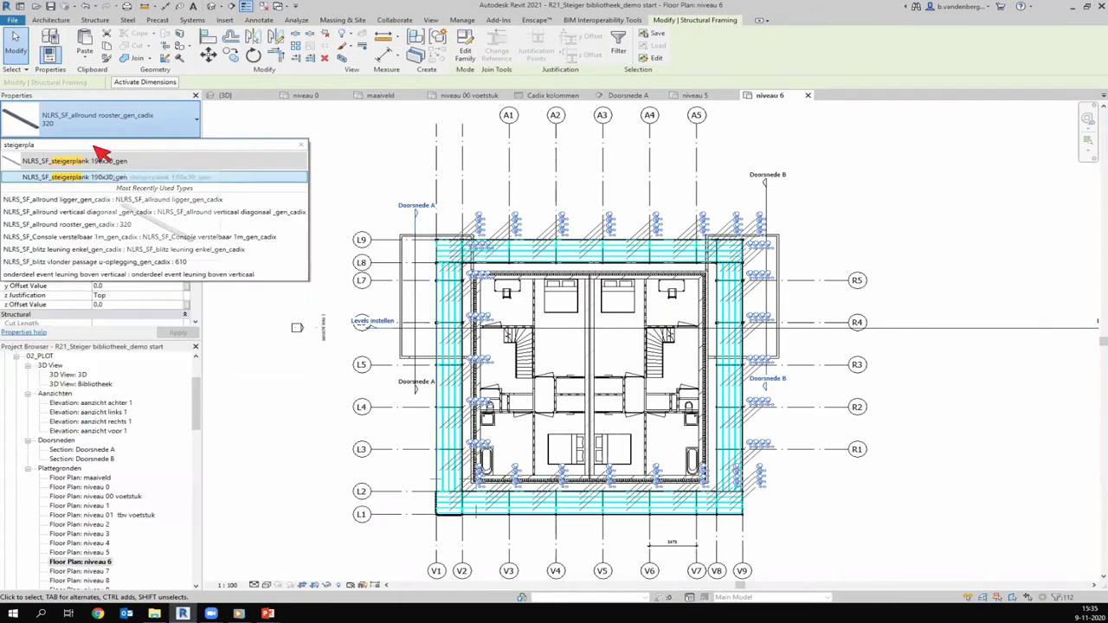
click(97, 178)
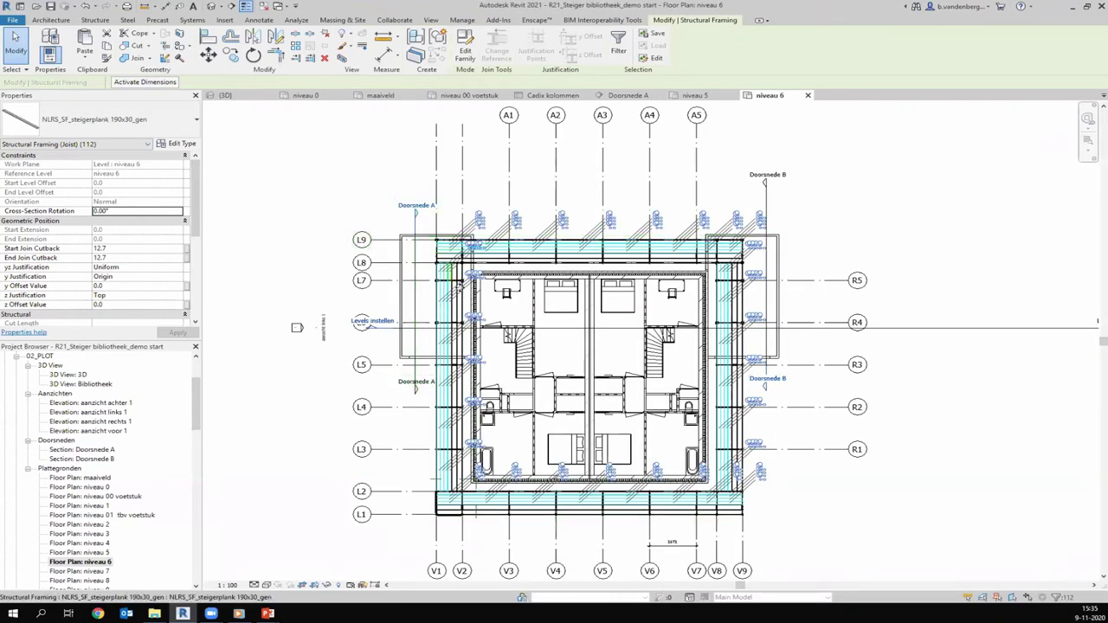
Show the 3D view, clear the selection, zoom to inspect the plank decks, and select a deck beam system
click(212, 7)
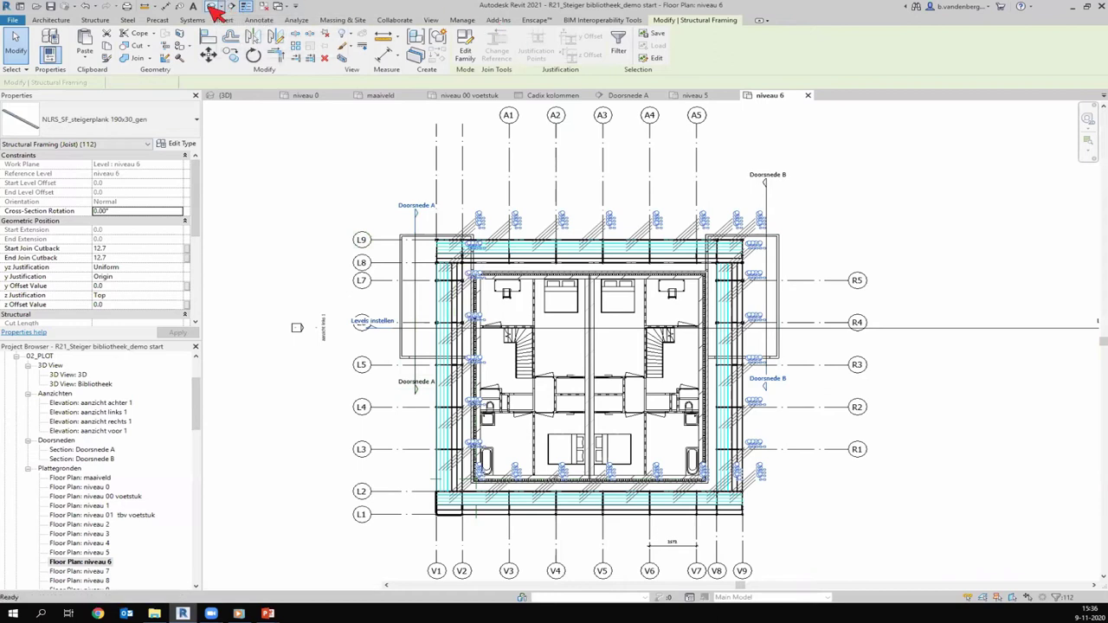
key(Escape)
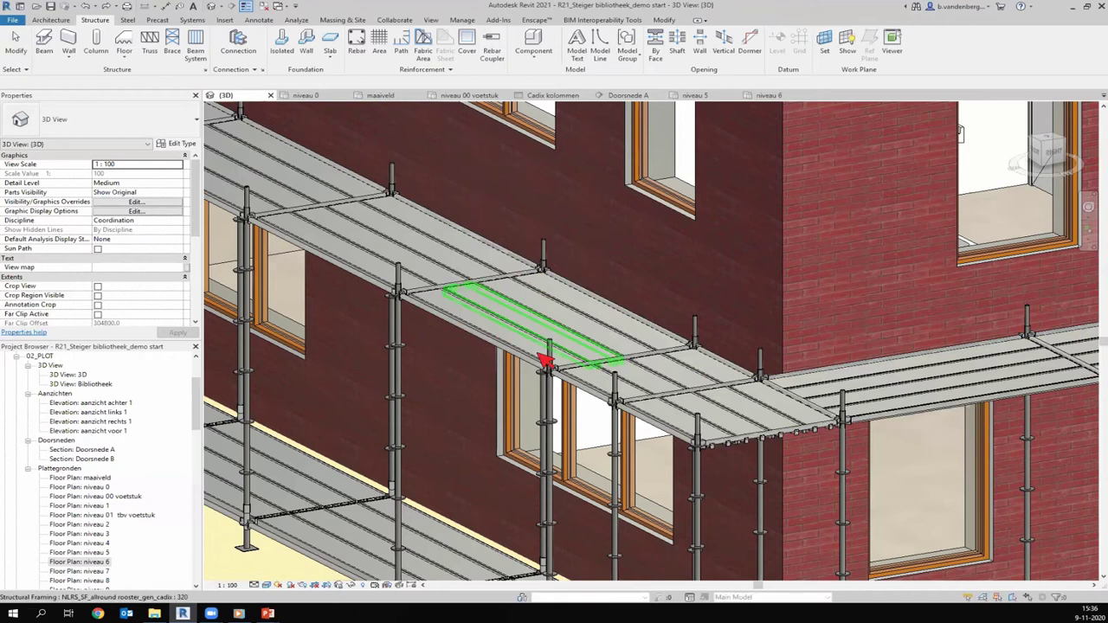
key(Escape)
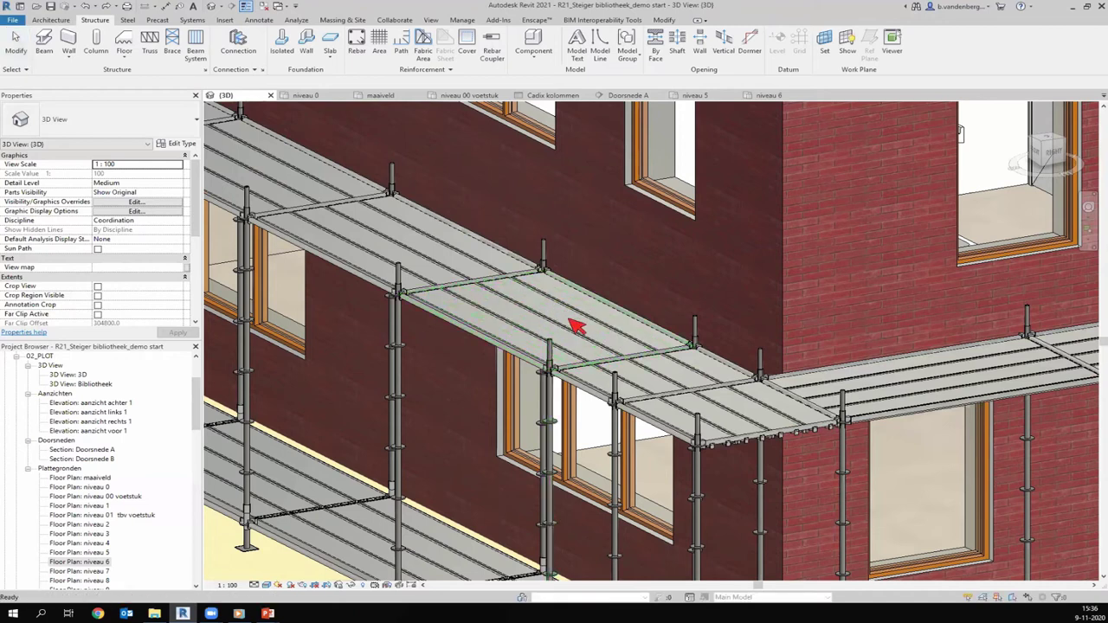
scroll(571, 346, down, 3)
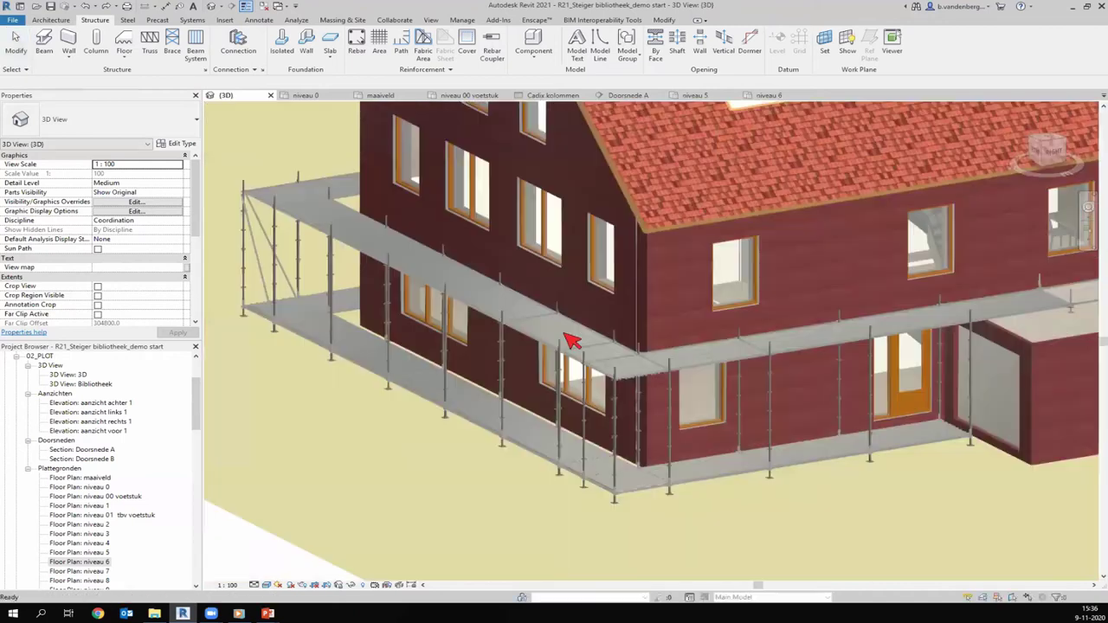
scroll(562, 337, down, 2)
scroll(558, 333, down, 1)
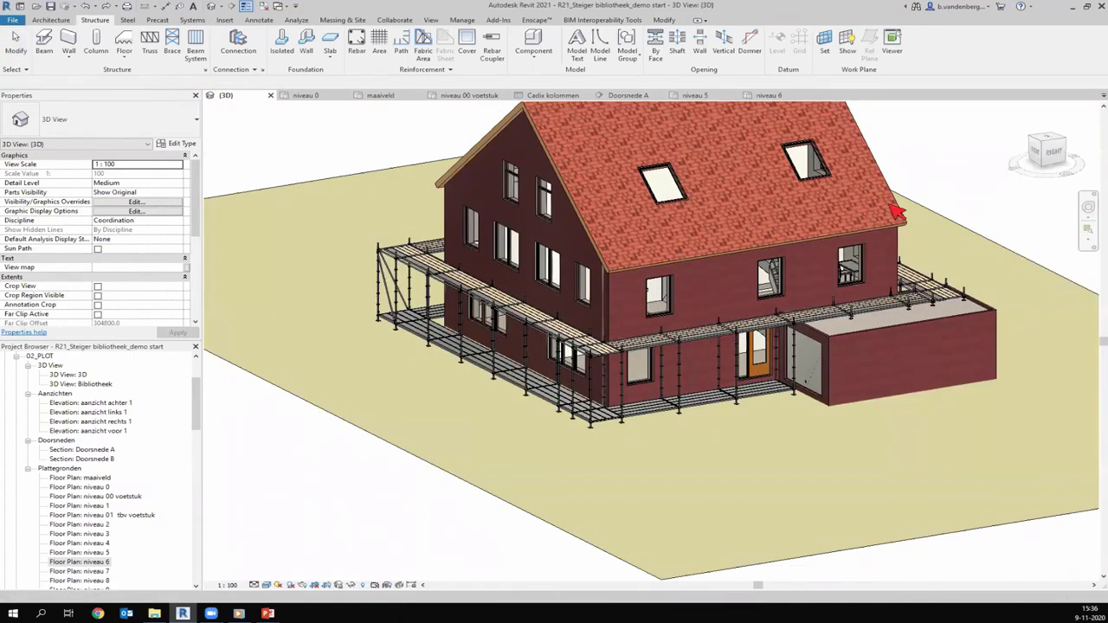
key(Escape)
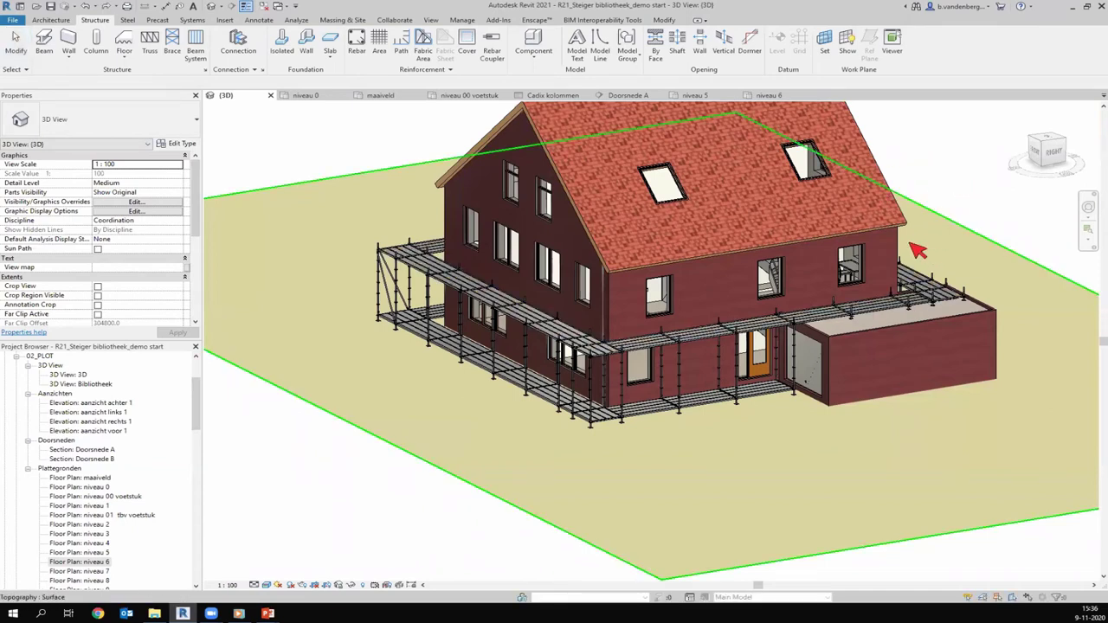
scroll(484, 304, up, 5)
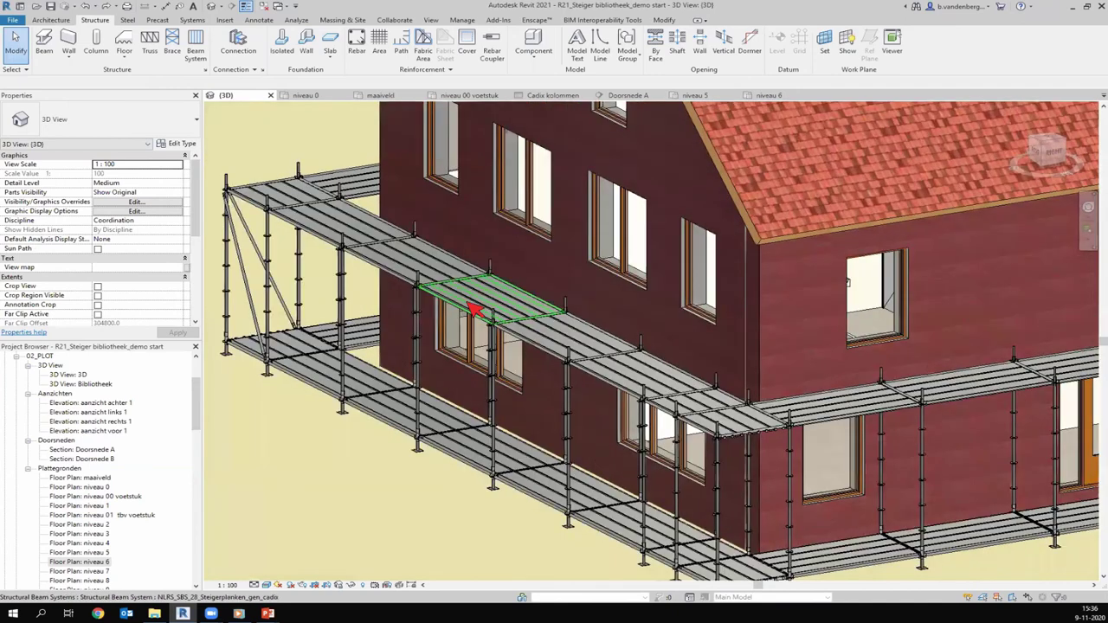
click(474, 309)
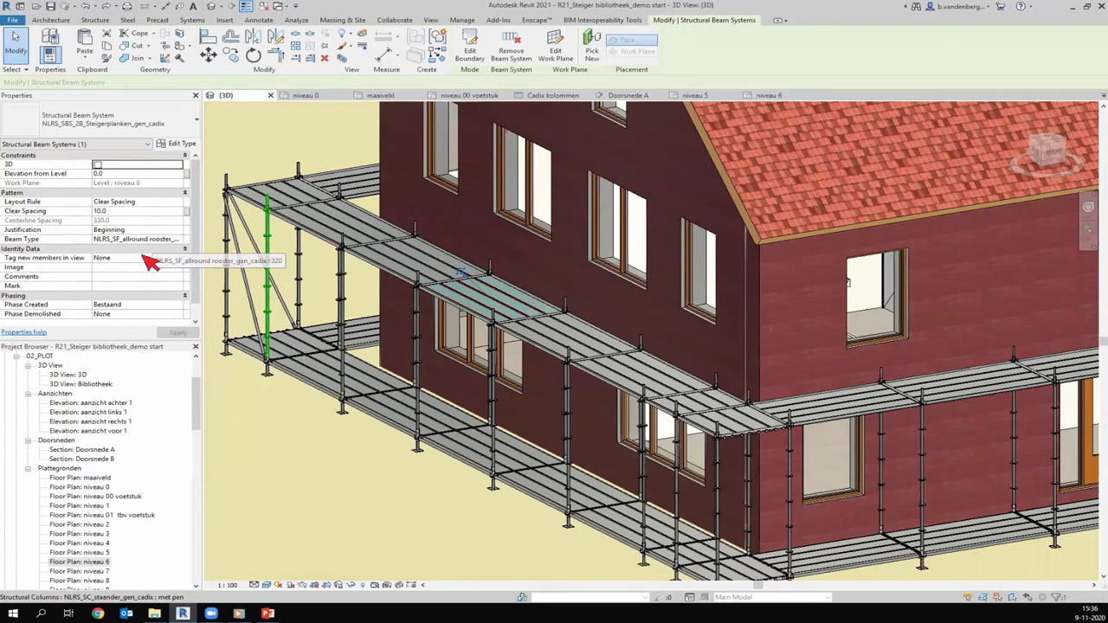
On the niveau 6 plan, select all plank beam systems and keep their justification at Beginning
double_click(99, 562)
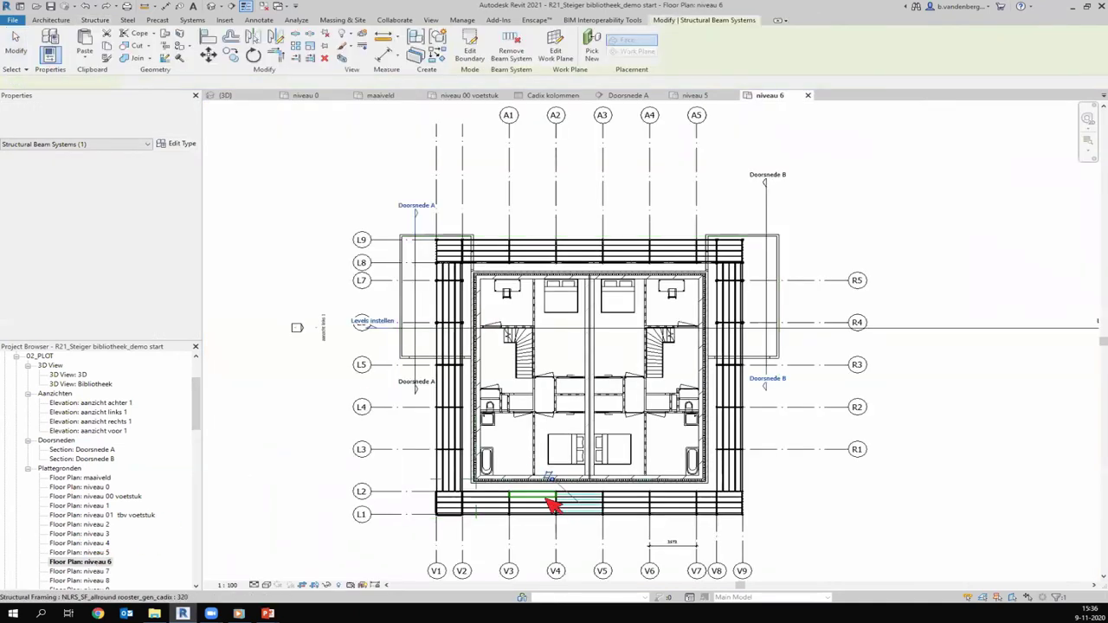
scroll(554, 506, up, 3)
scroll(554, 507, up, 3)
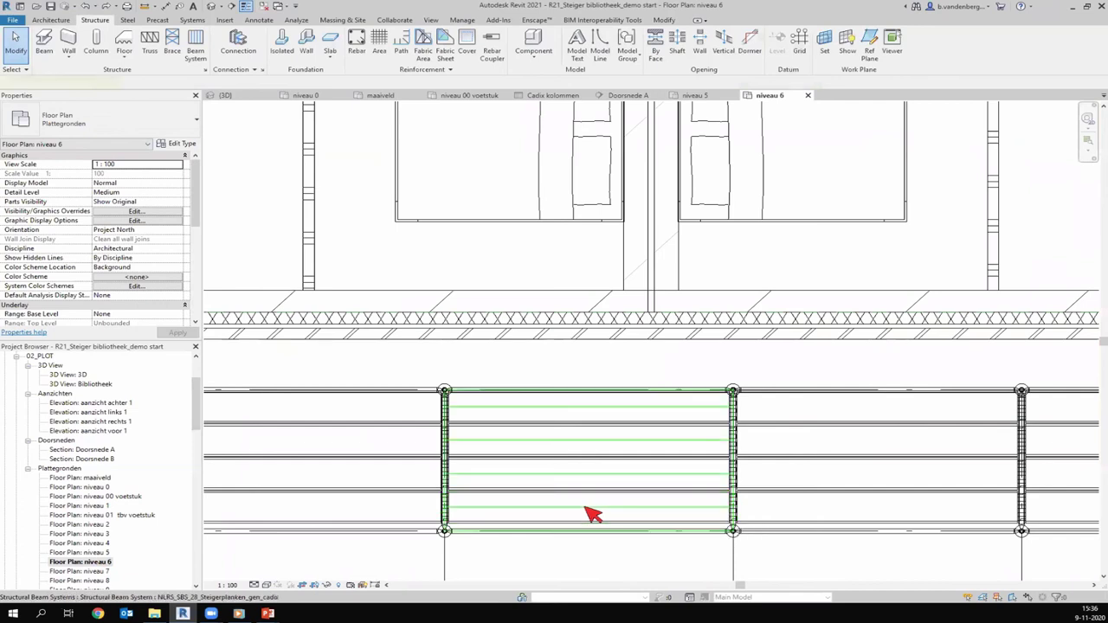
click(592, 513)
right_click(592, 513)
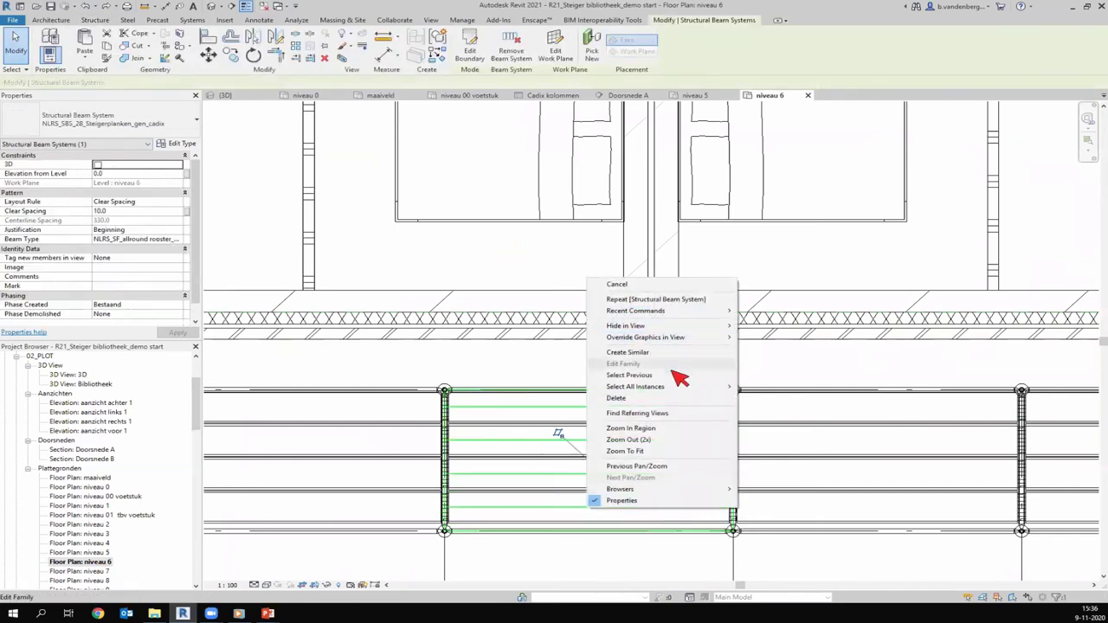
click(760, 388)
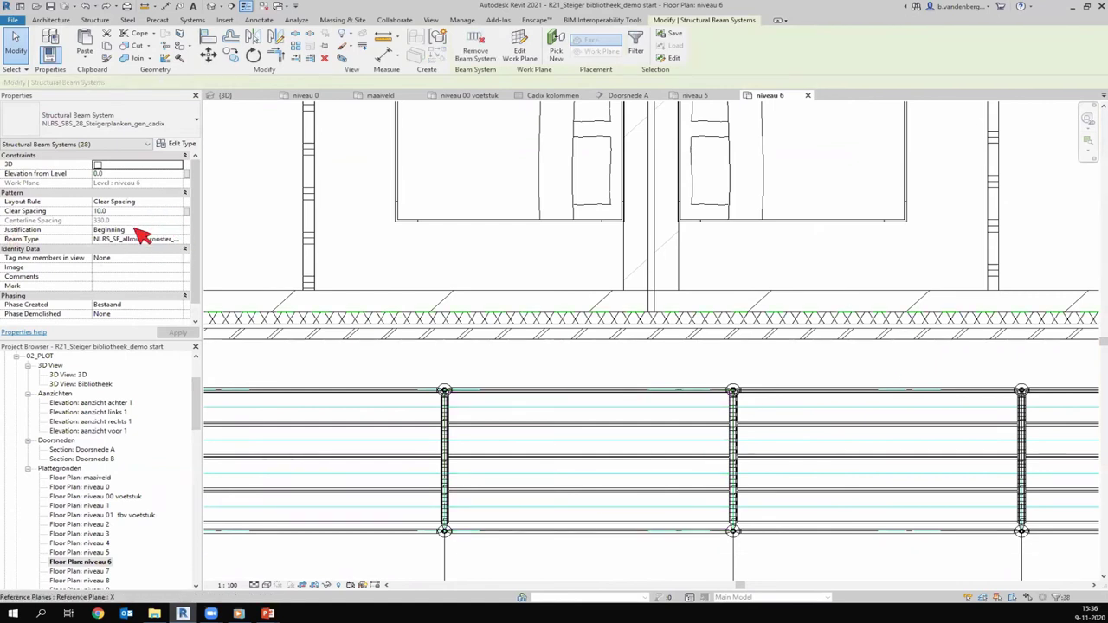
click(183, 232)
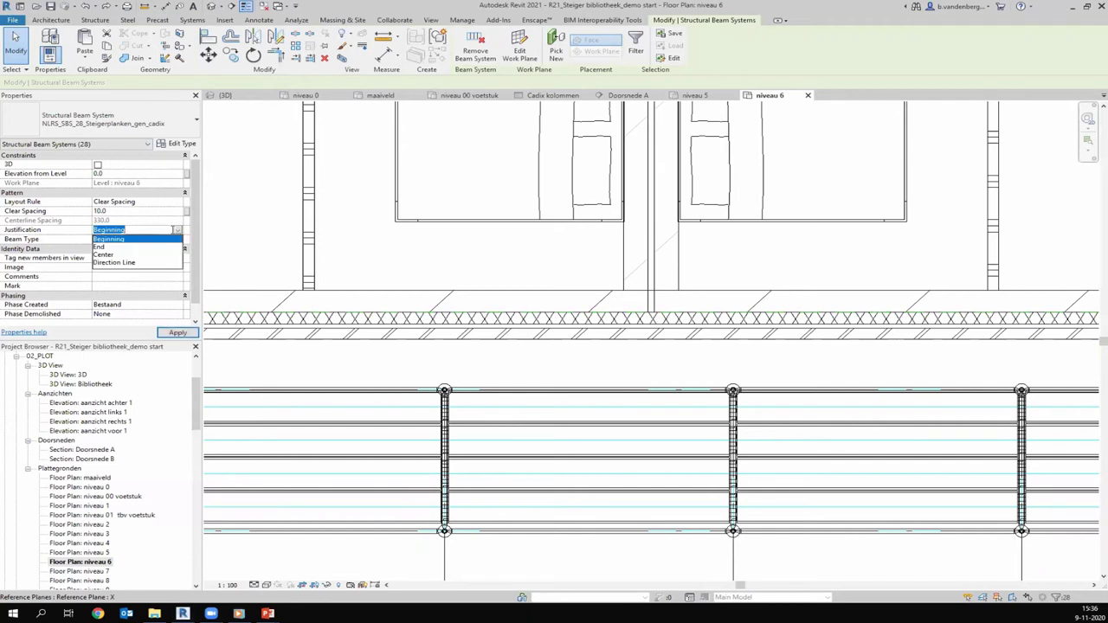
click(108, 238)
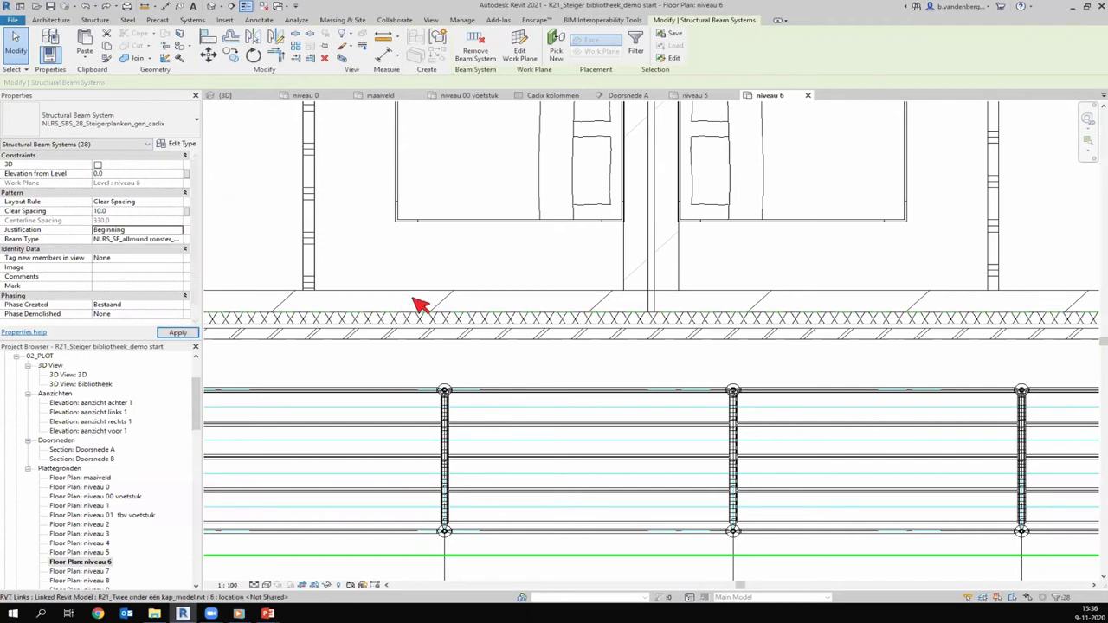
scroll(442, 346, down, 3)
click(519, 468)
Select all joists of this type in the project and set z Justification to Origin
click(507, 404)
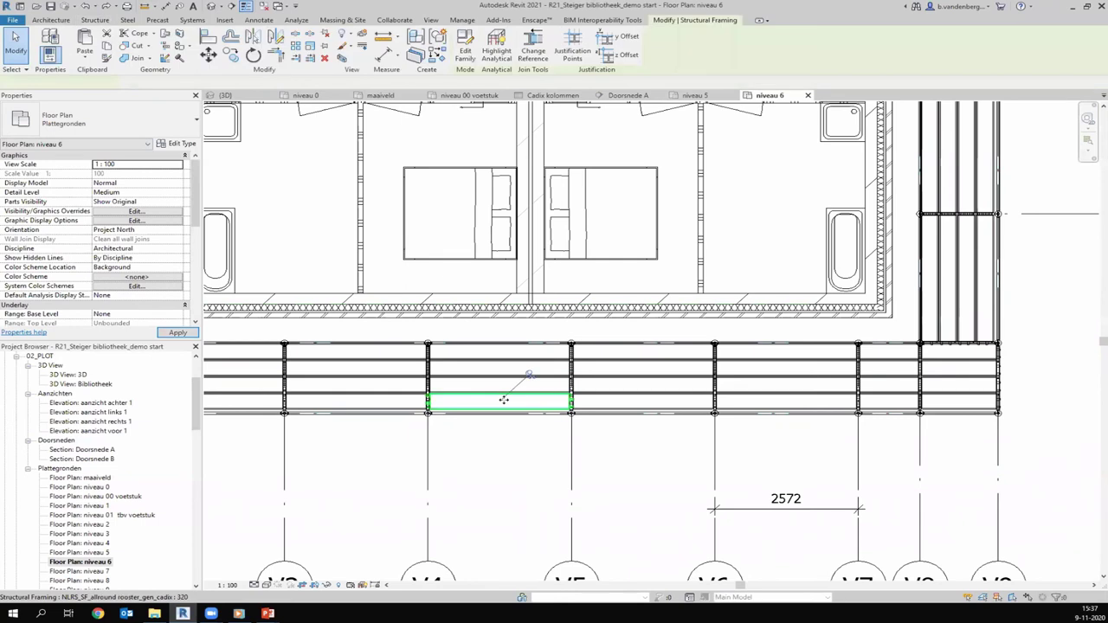
right_click(507, 406)
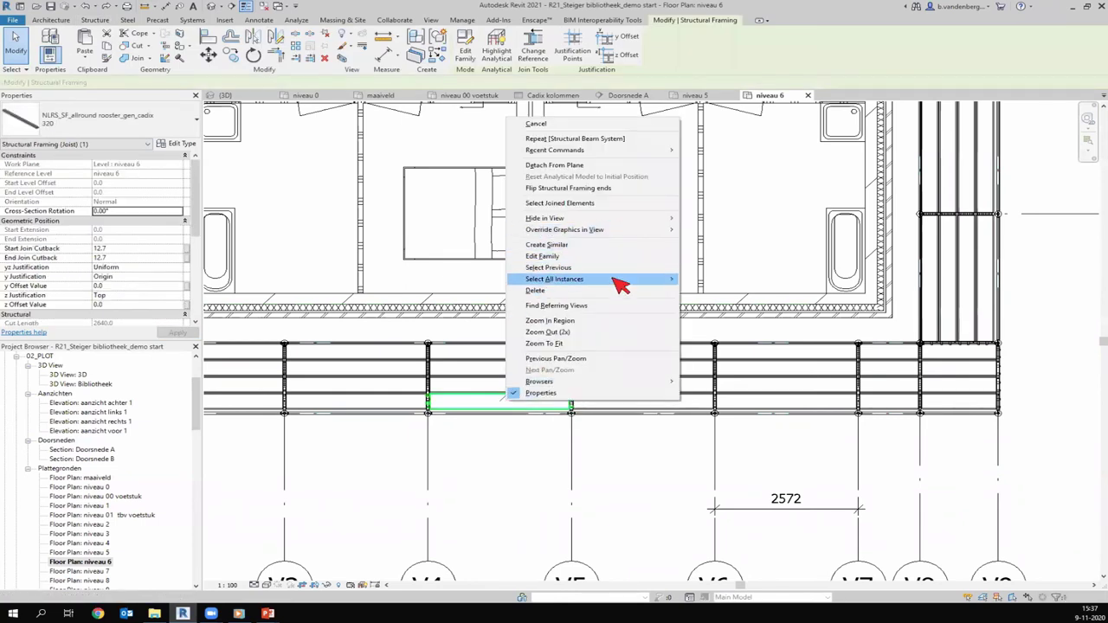
click(698, 290)
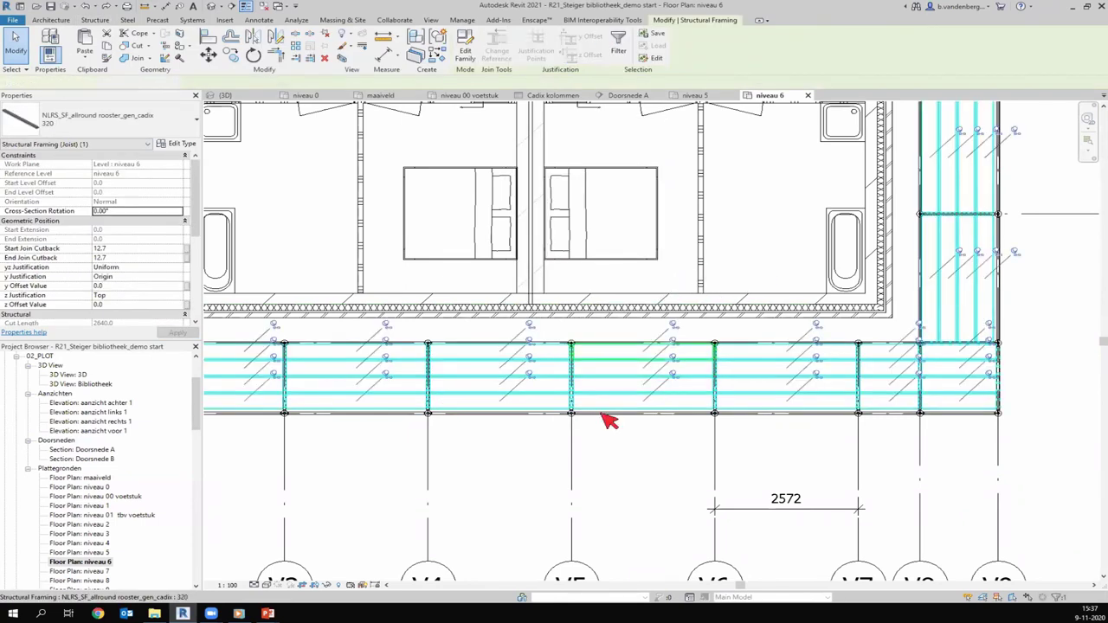
click(182, 296)
click(180, 296)
click(121, 322)
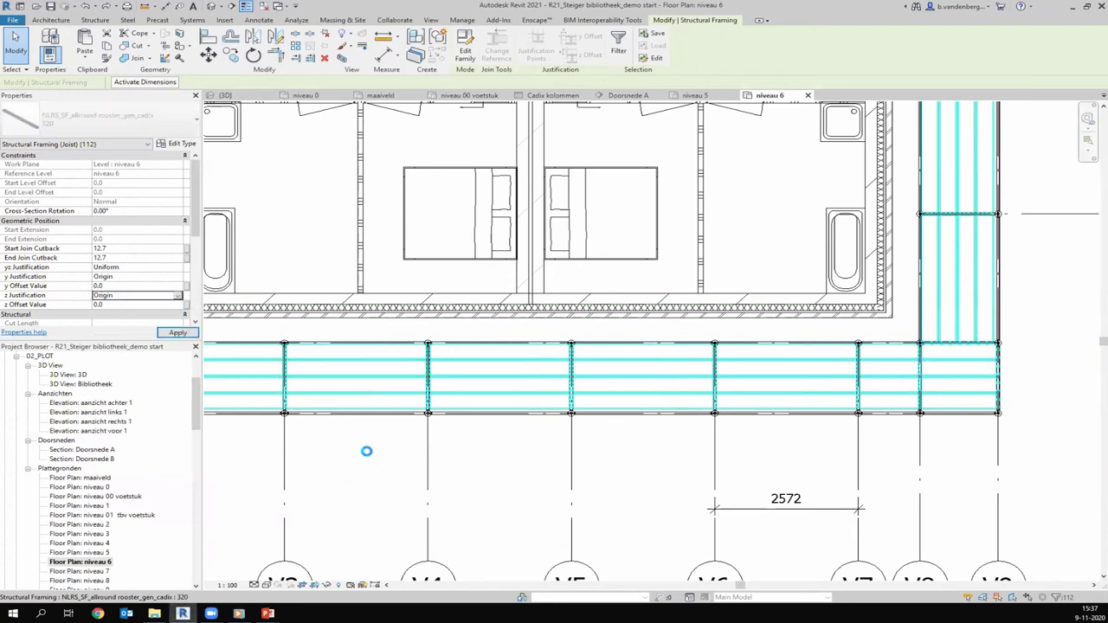
click(373, 449)
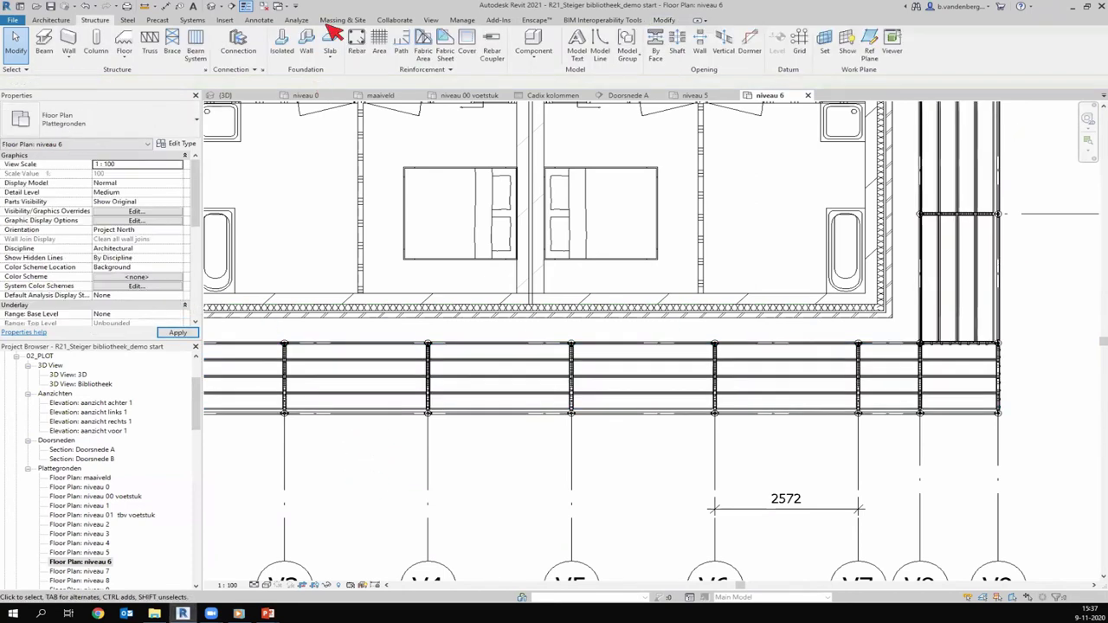
Show the 3D view of the house and scaffold, orbited round to the low annex side
click(213, 6)
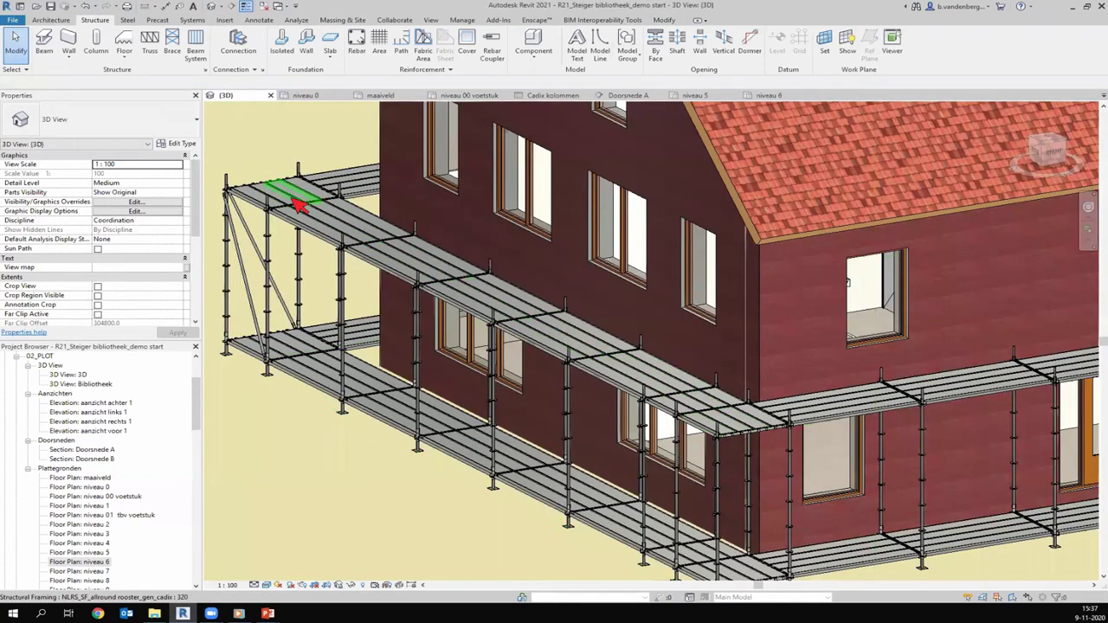
scroll(527, 305, down, 4)
scroll(519, 317, up, 1)
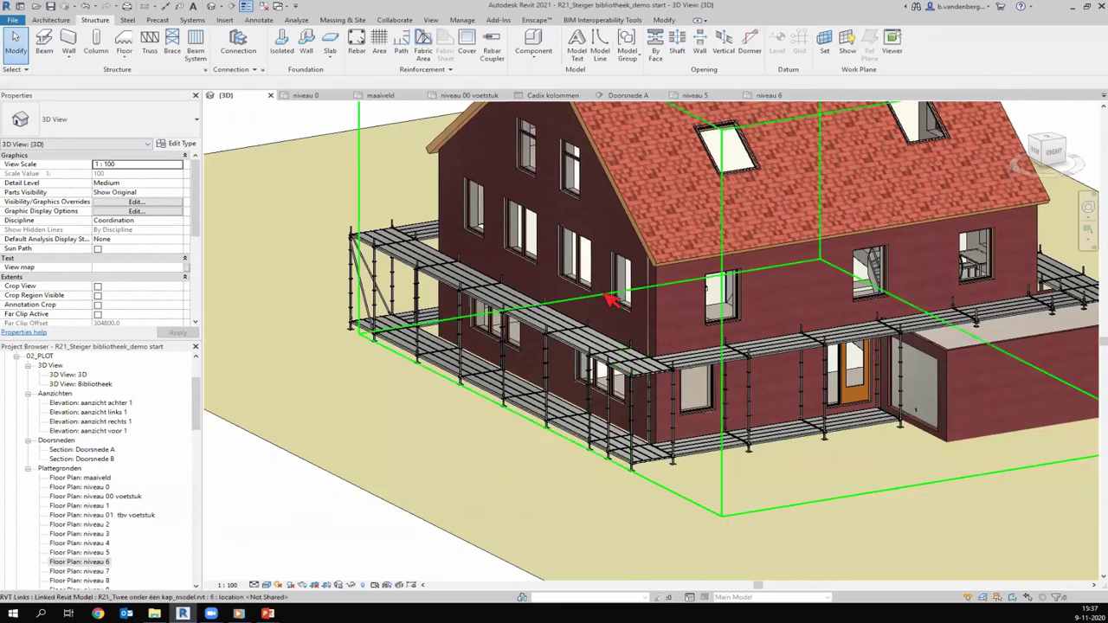
shift+middle_drag(564, 319, 824, 313)
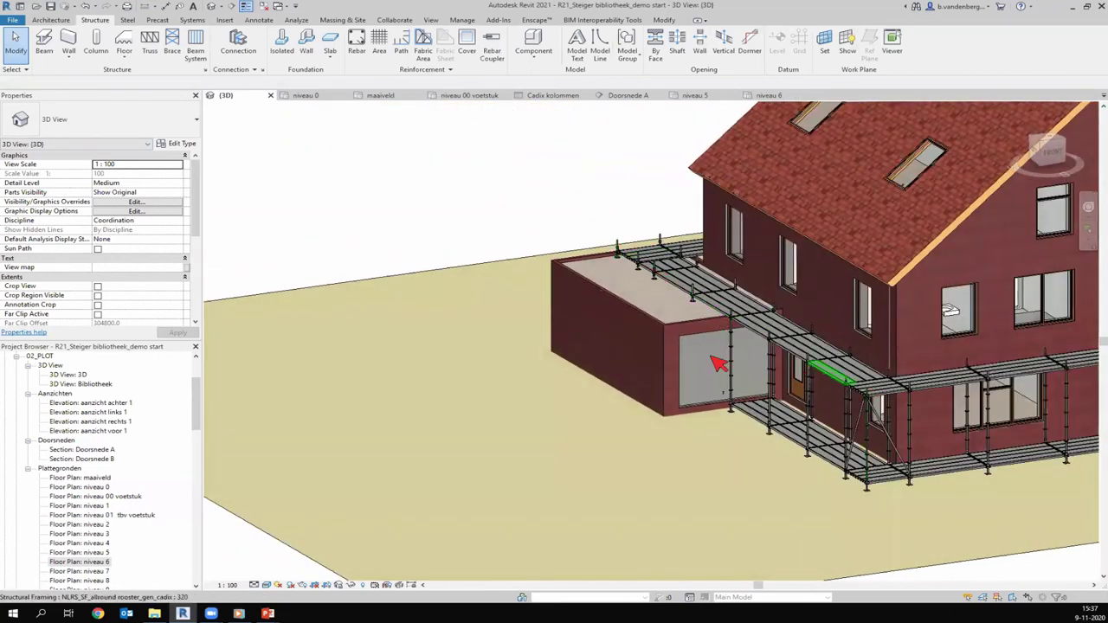
Open the niveau 7 floor plan and zoom out
double_click(97, 571)
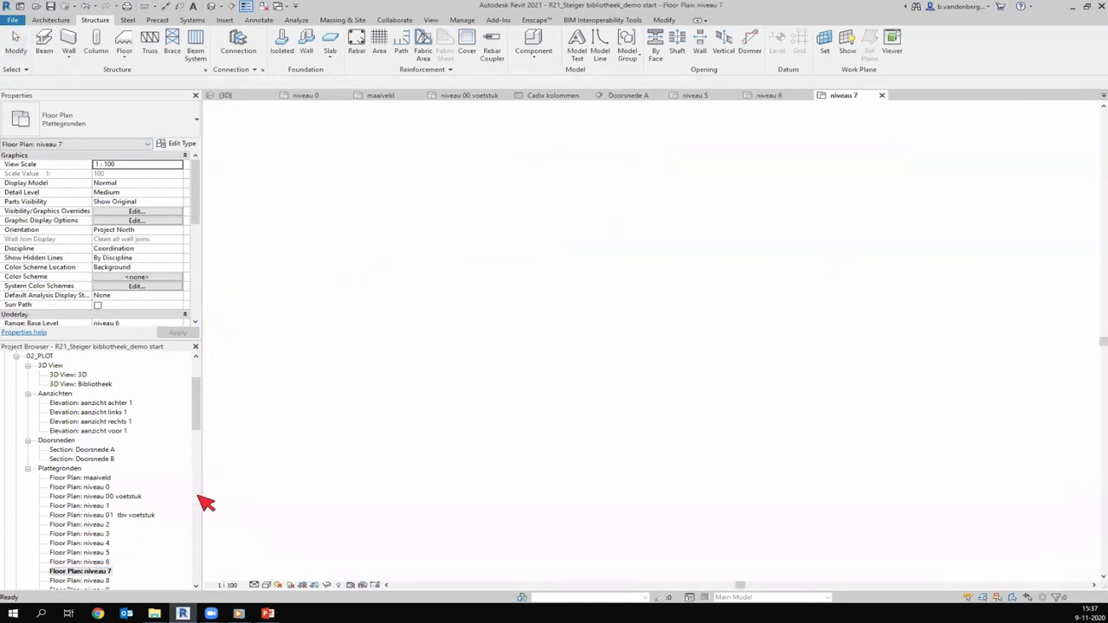
scroll(274, 386, up, 1)
scroll(275, 389, up, 3)
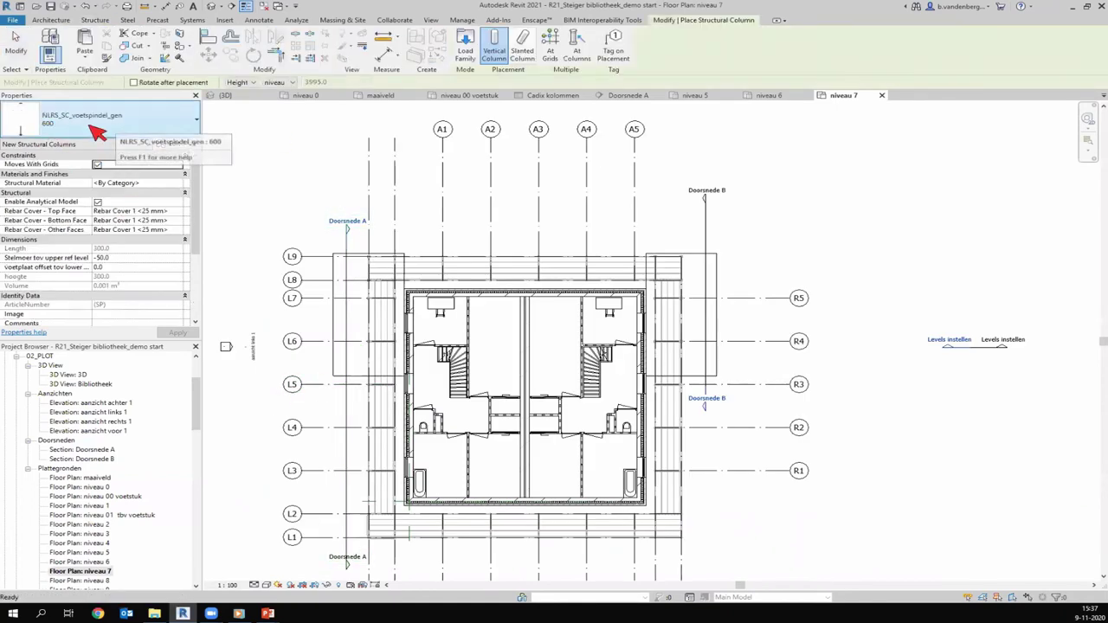
Choose the staander met pen column type with its top level set to niveau 12
click(87, 128)
text(aander)
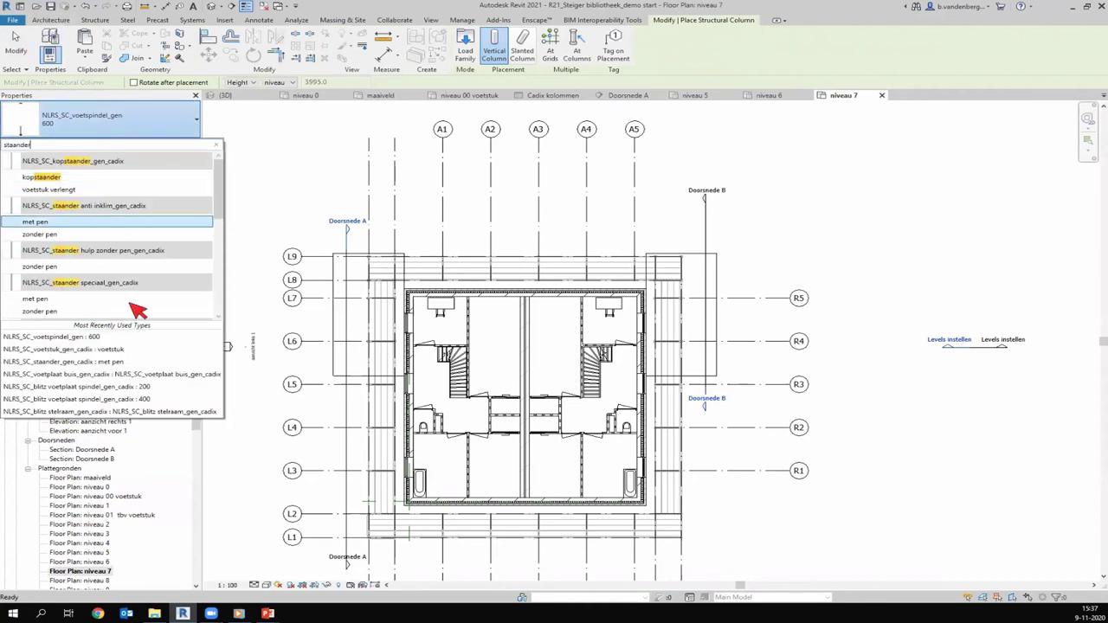
scroll(115, 303, down, 1)
scroll(115, 302, down, 2)
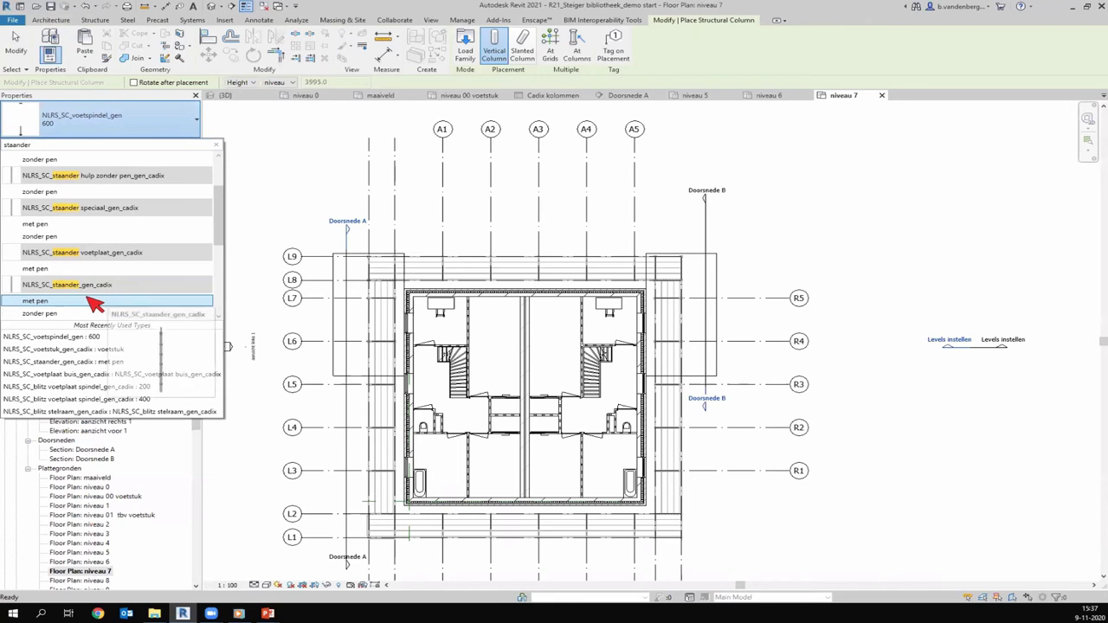
click(107, 296)
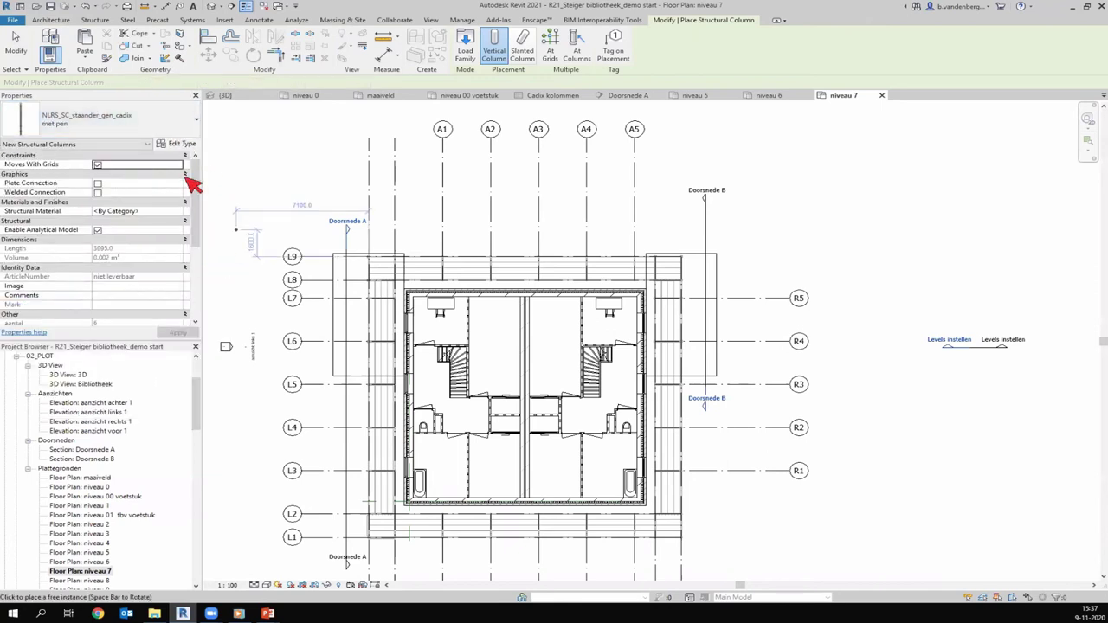
click(280, 83)
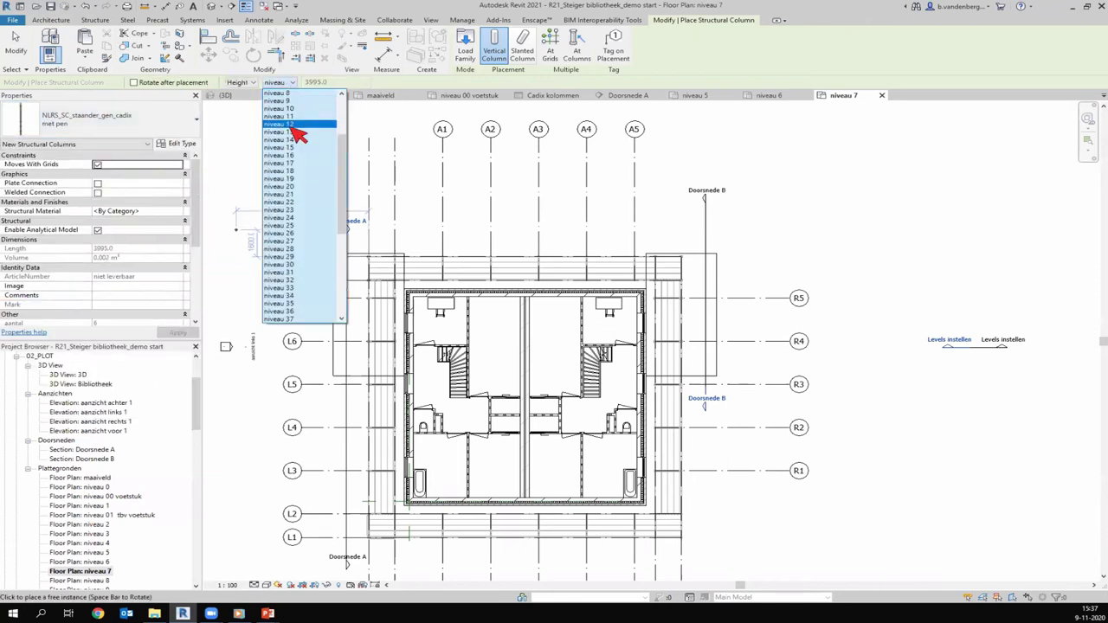
click(296, 131)
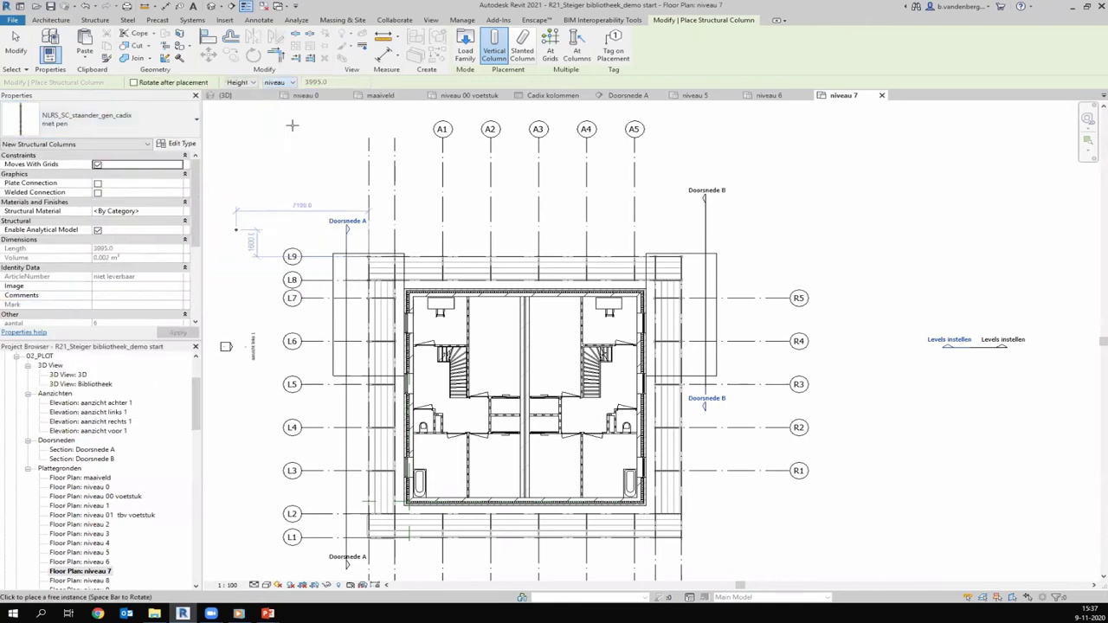
Place met pen standards at every selected scaffold grid intersection
click(550, 45)
scroll(751, 168, down, 2)
drag(751, 168, 459, 430)
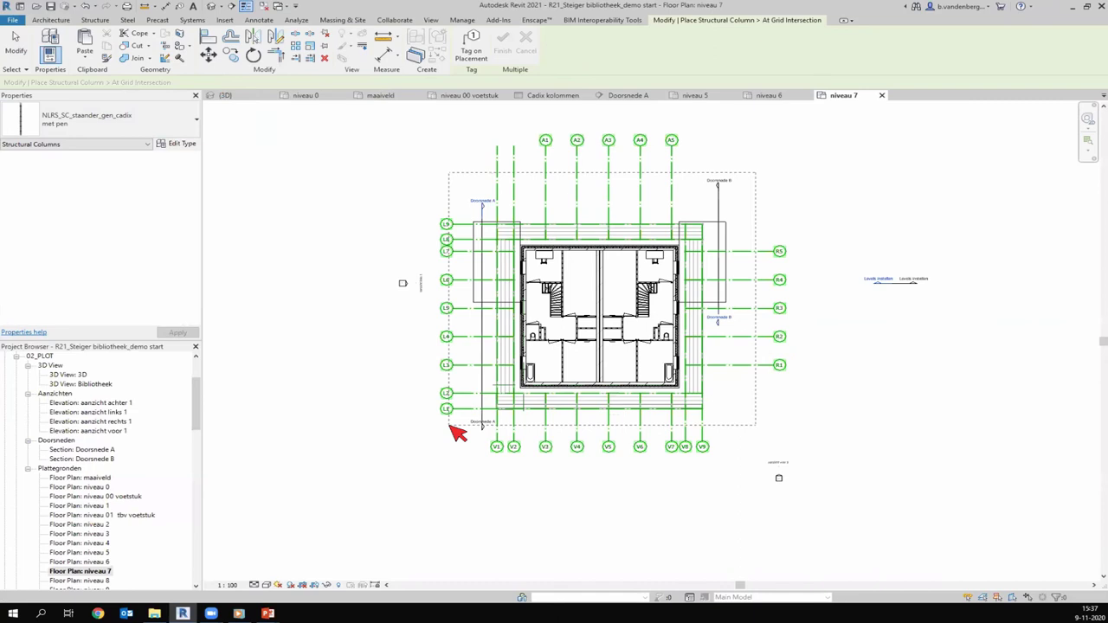
drag(458, 430, 499, 410)
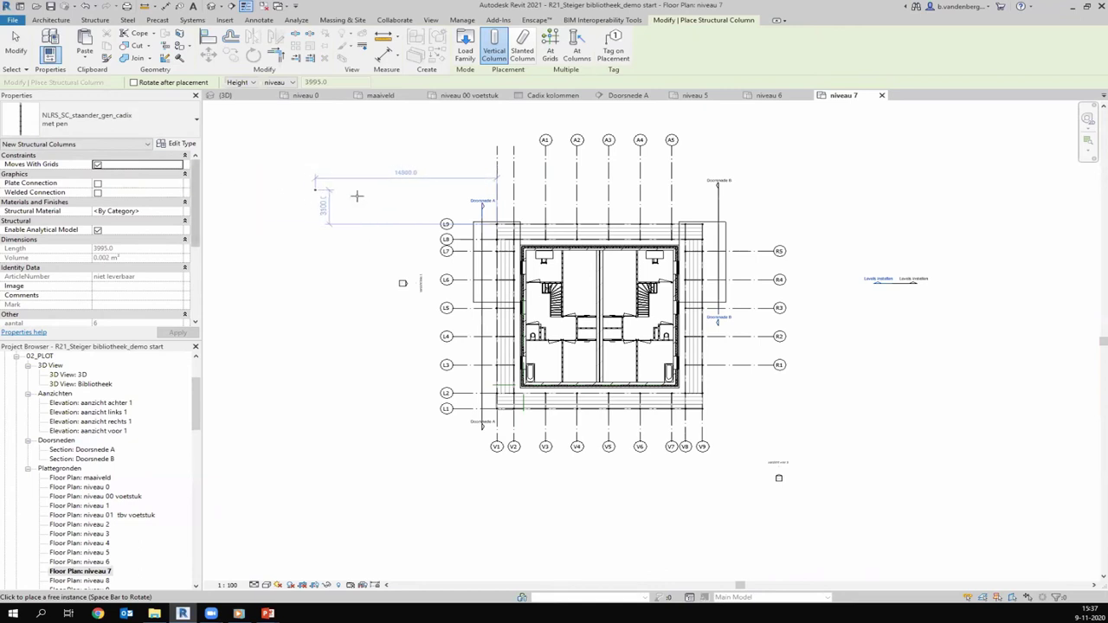
key(Escape)
Select all 56 standards of this type and set their base level to niveau 6
scroll(498, 227, up, 3)
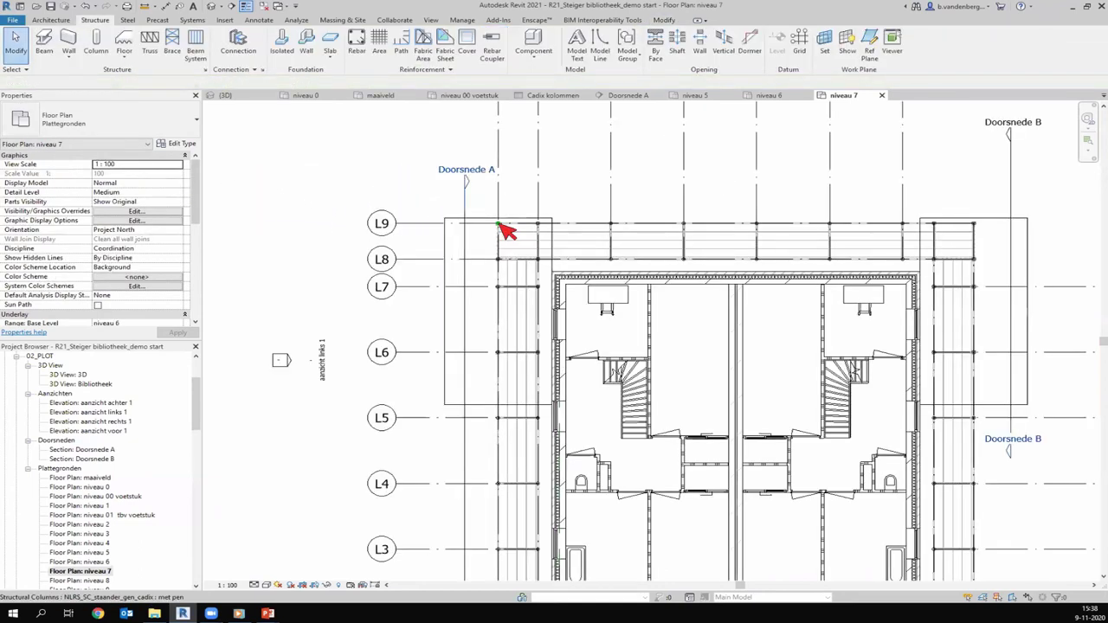
click(499, 225)
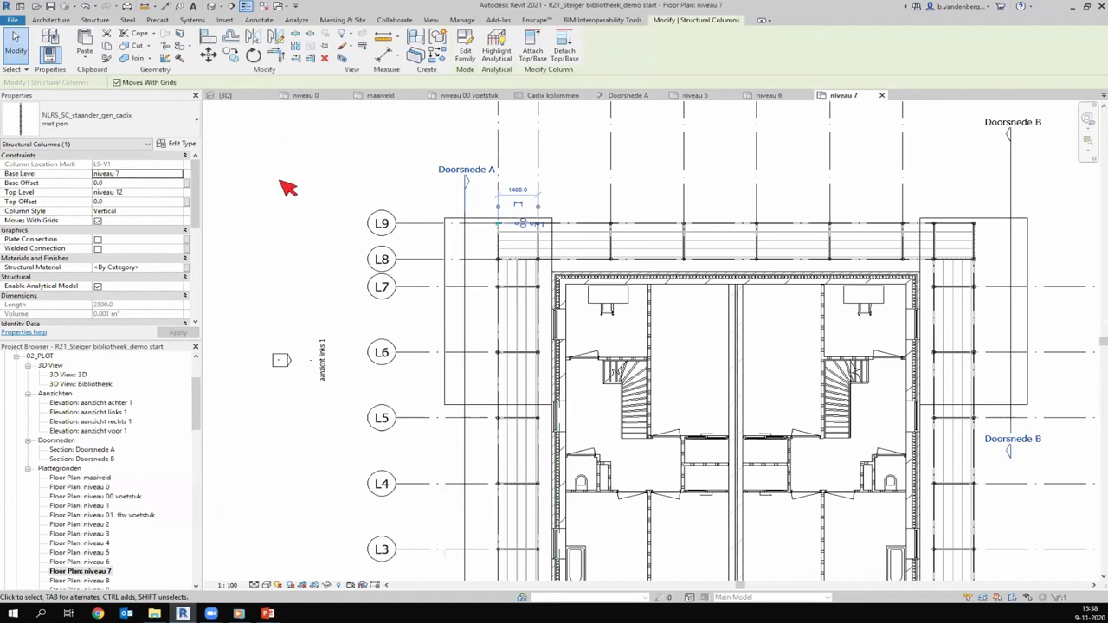
right_click(364, 191)
mouse_move(415, 270)
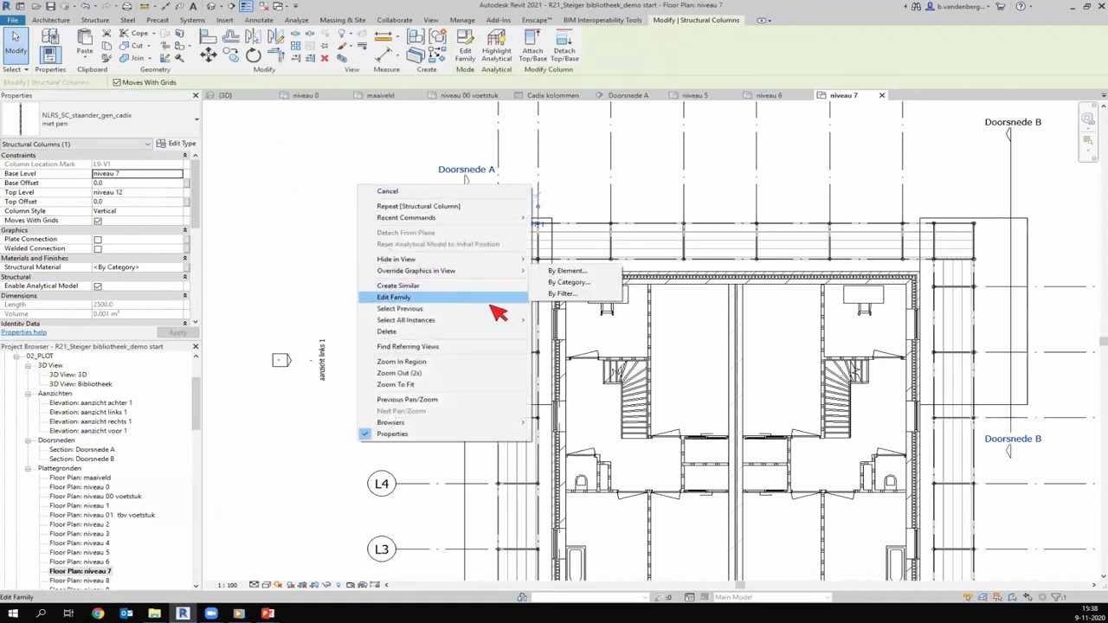
click(565, 322)
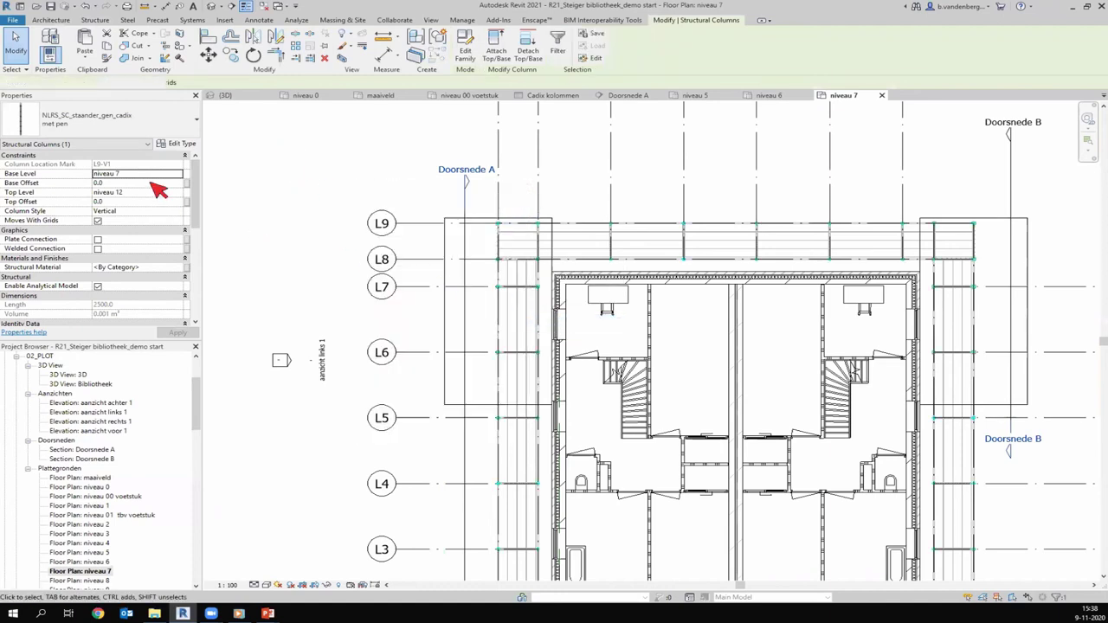
click(178, 174)
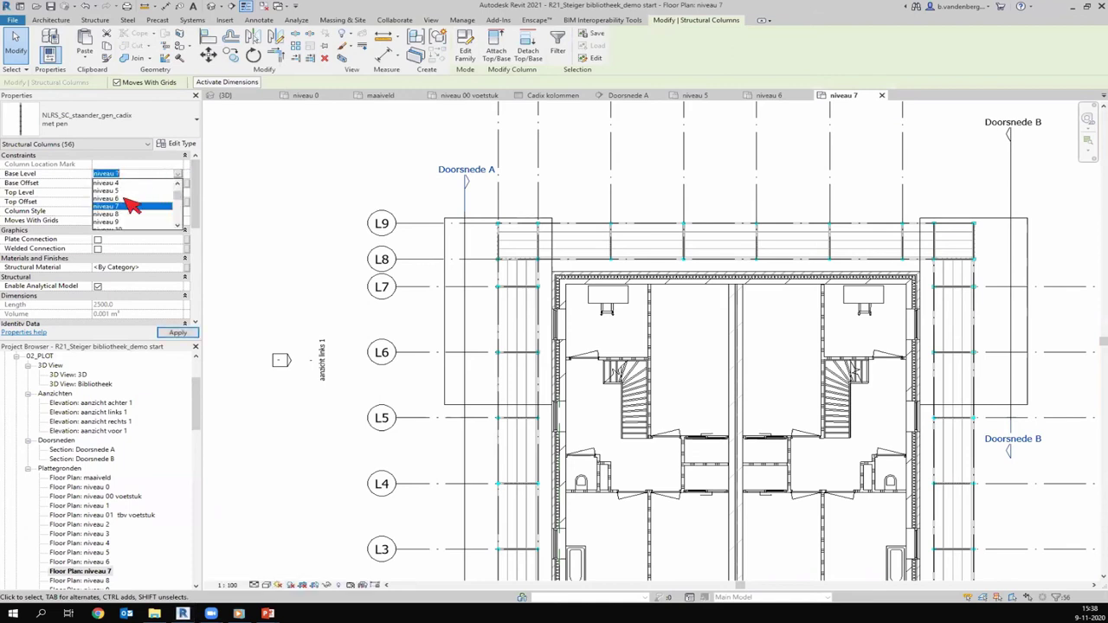
click(125, 198)
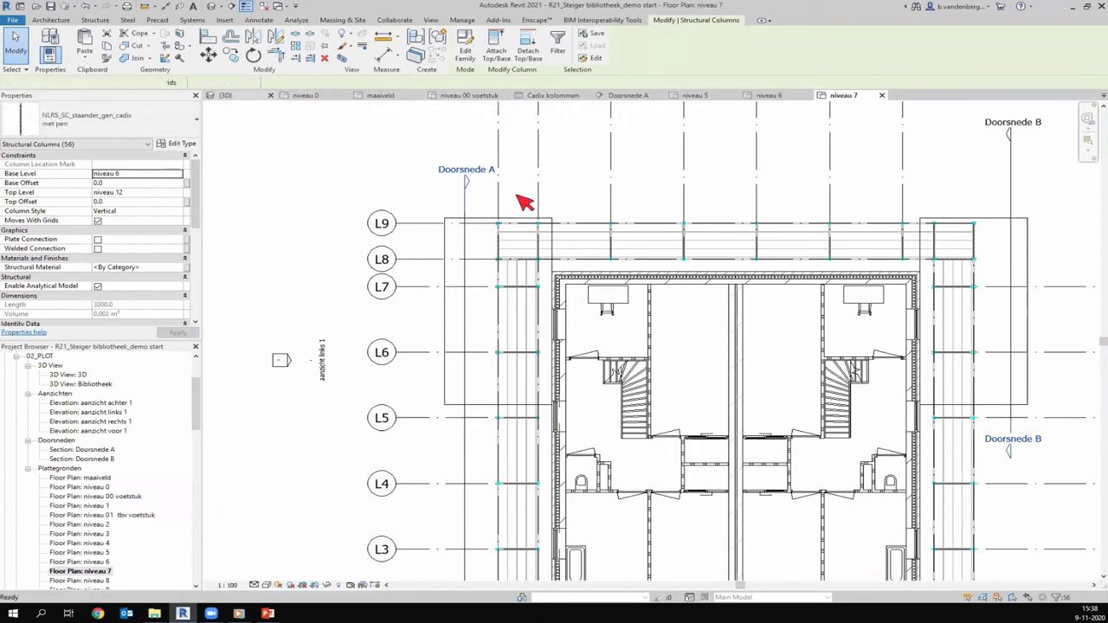
View the new standards in 3D, zoomed to fit the whole house
key(ctrl+Tab)
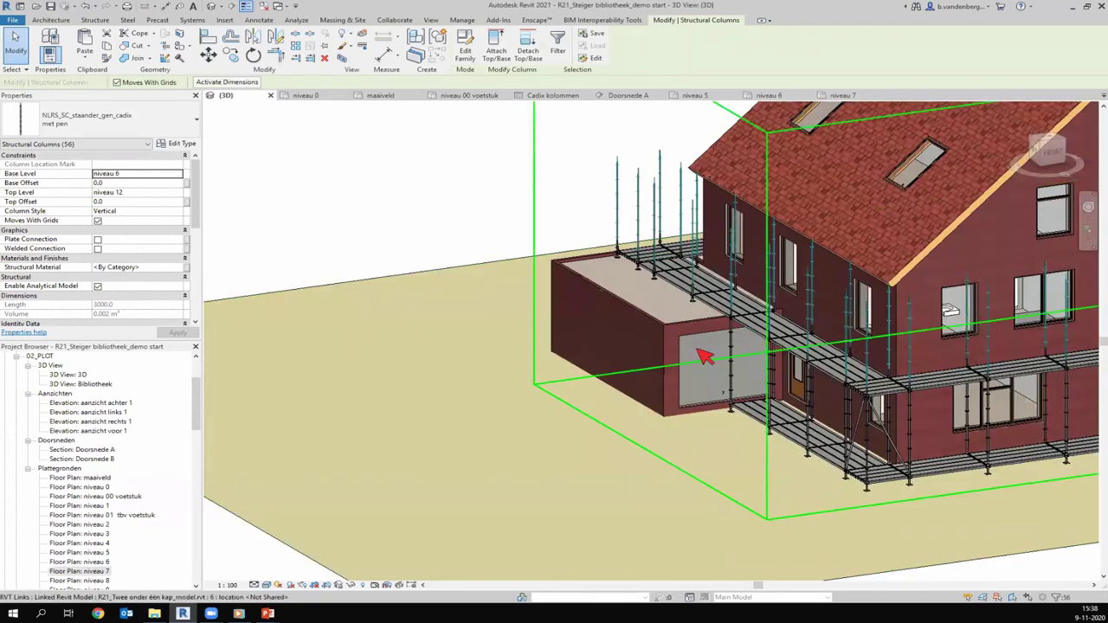
key(z)
key(f)
key(Escape)
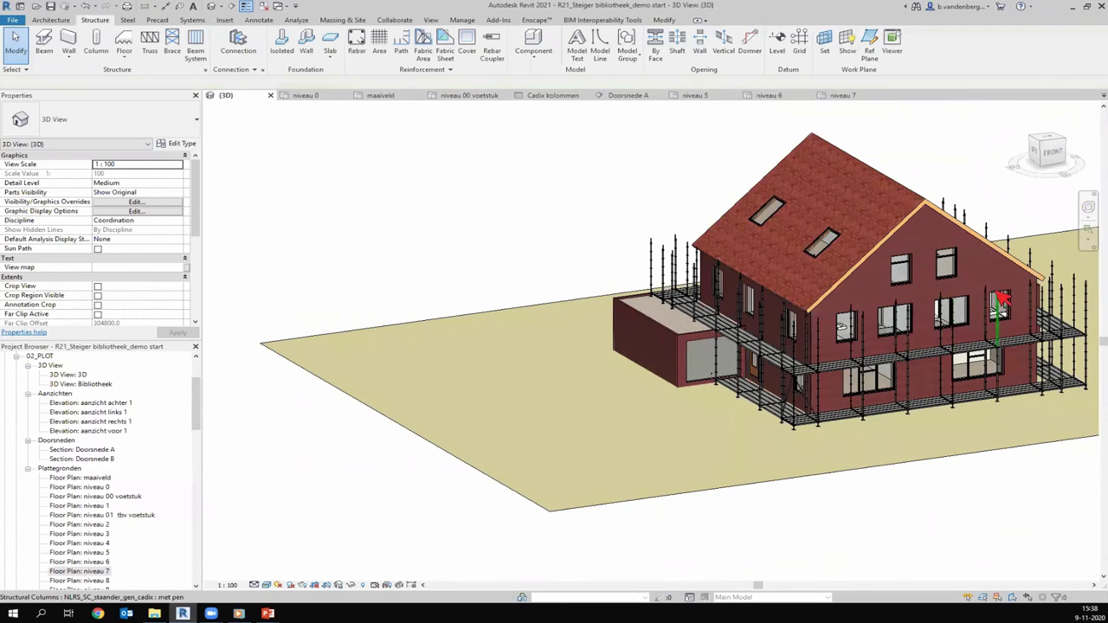
scroll(855, 342, up, 2)
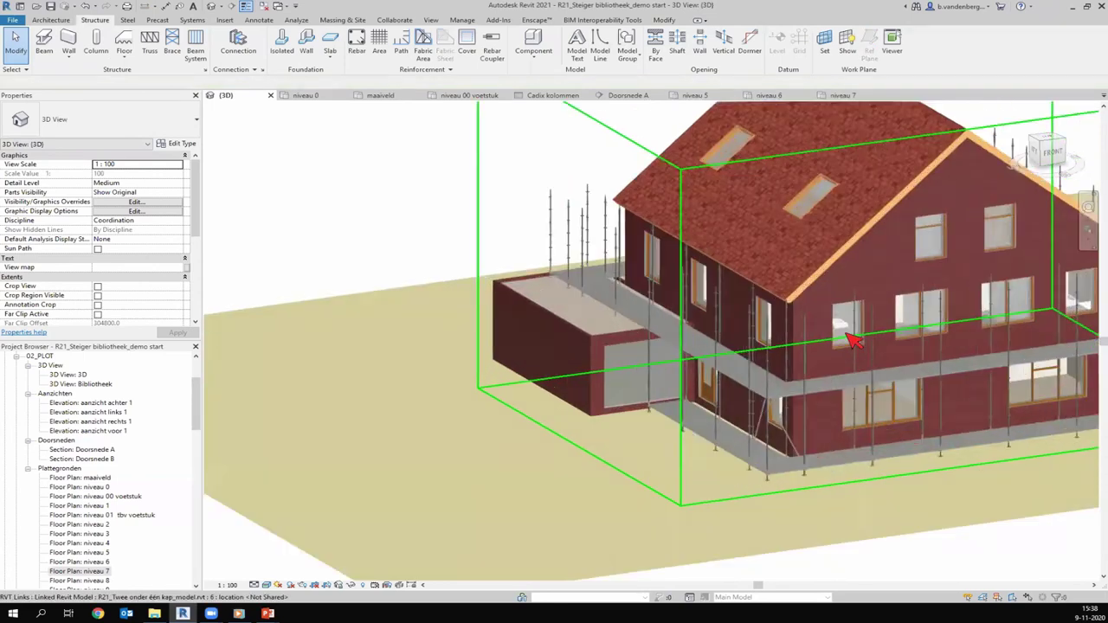
scroll(855, 342, up, 1)
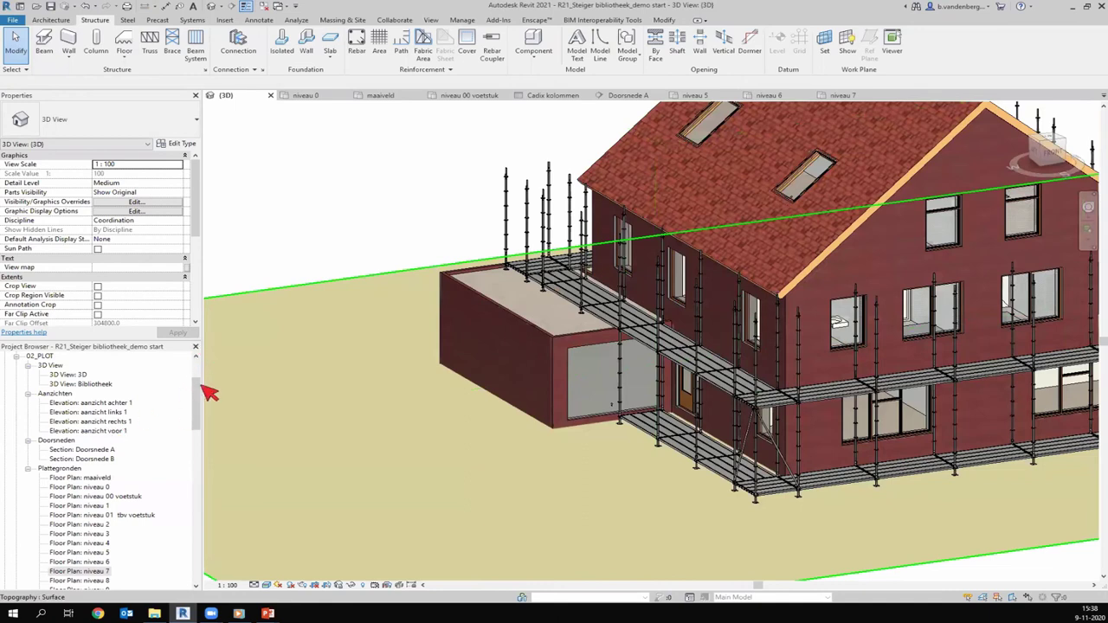
click(554, 95)
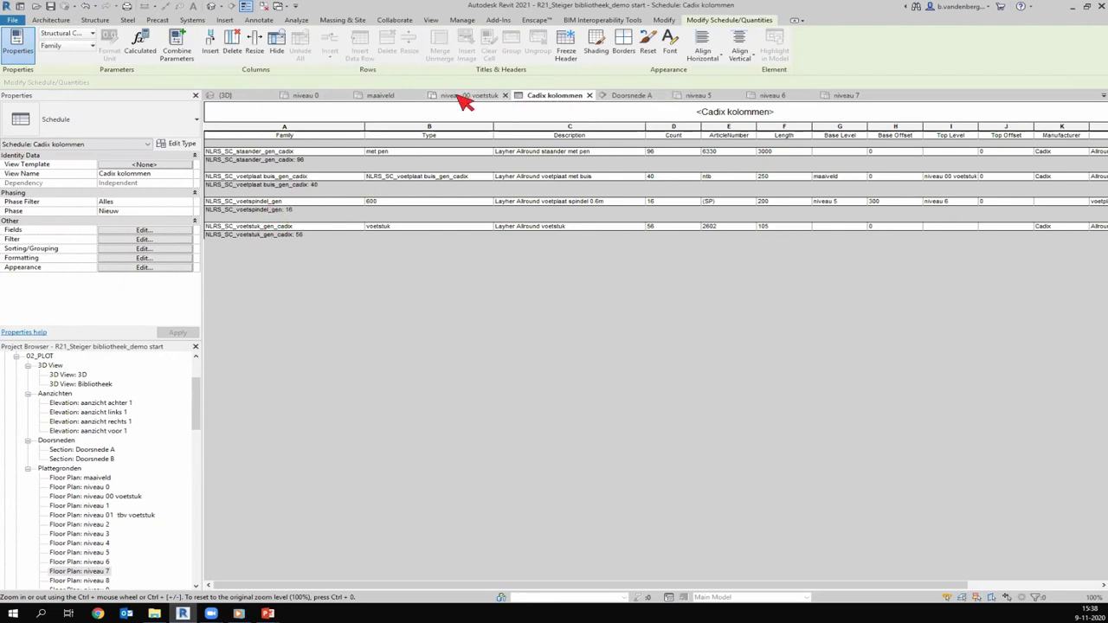
click(239, 100)
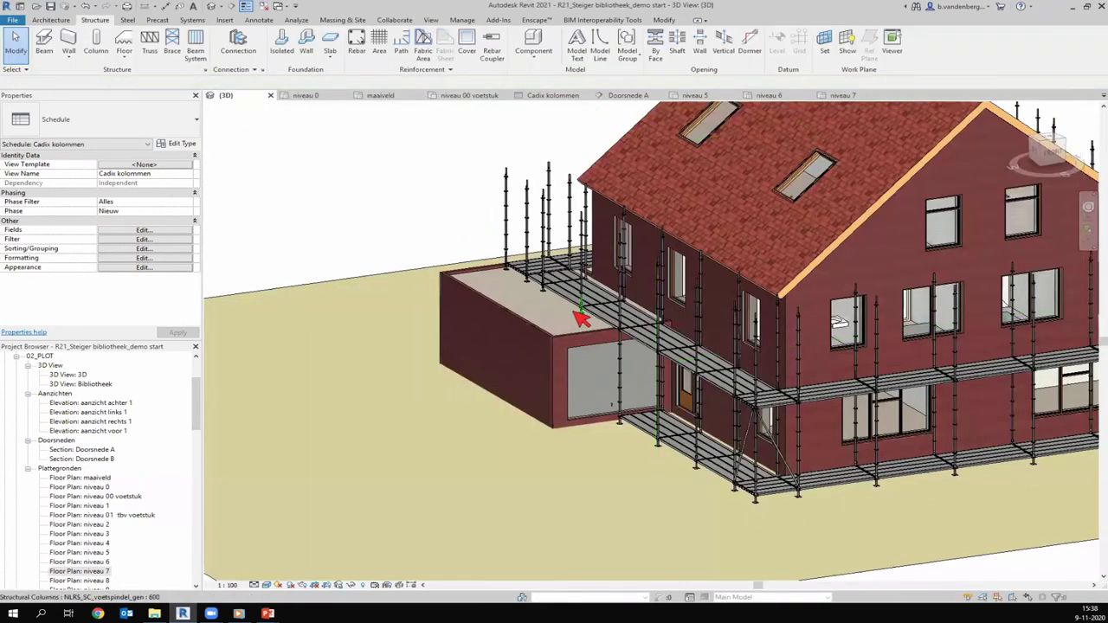
Orbit and zoom the 3D view to see the house from the left
scroll(831, 321, up, 1)
scroll(675, 354, up, 1)
scroll(678, 370, up, 1)
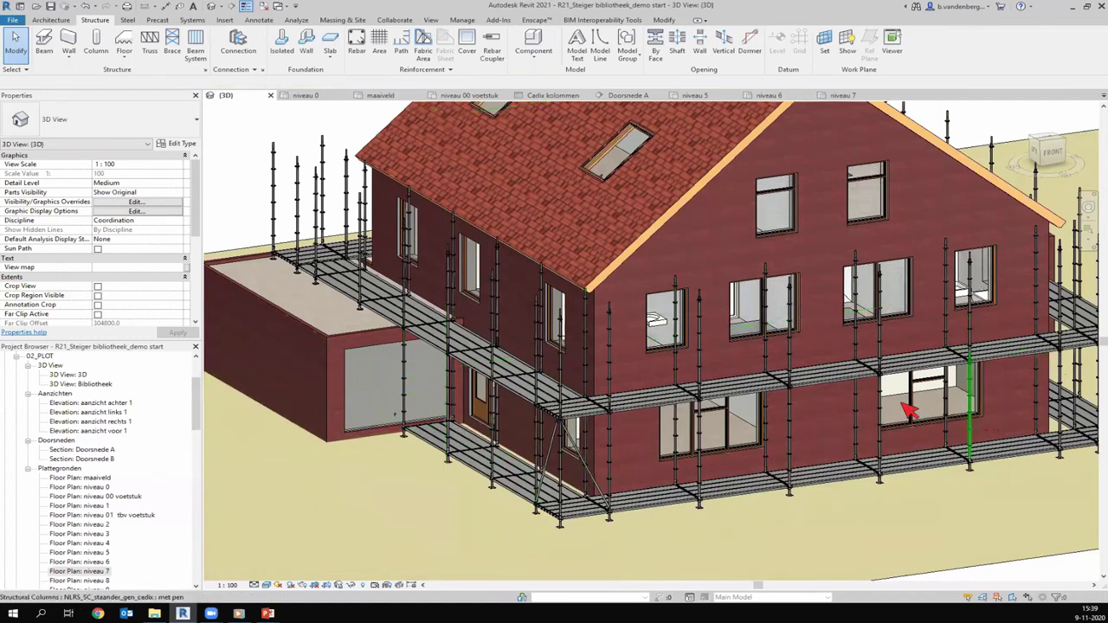
shift+middle_drag(987, 424, 618, 398)
scroll(618, 398, down, 3)
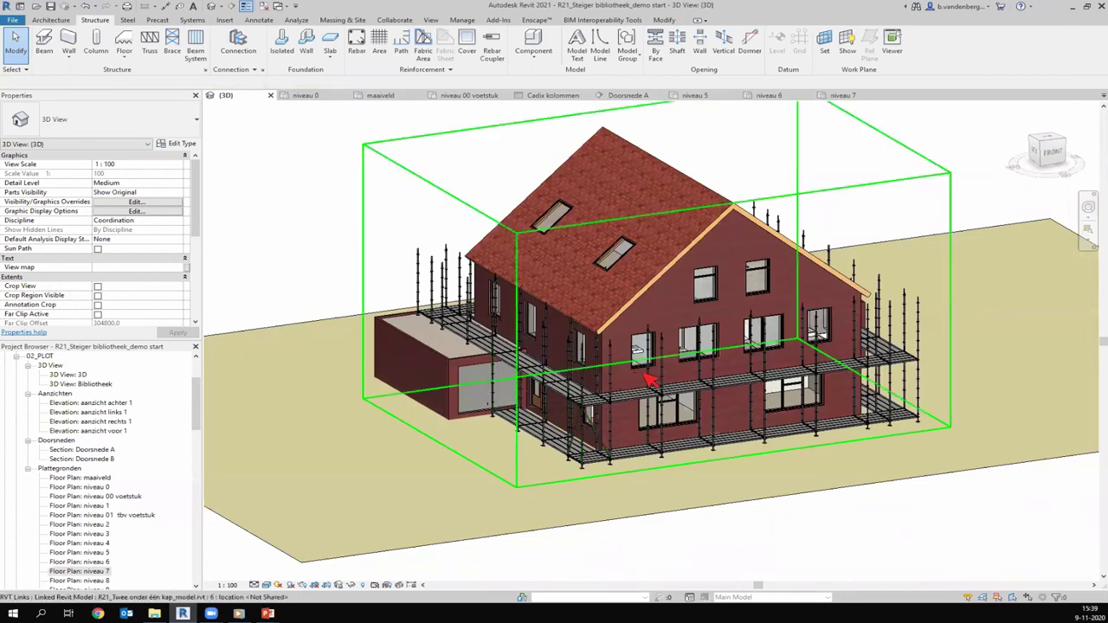
Open the niveau 7 floor plan zoomed in on the scaffold grids
double_click(100, 572)
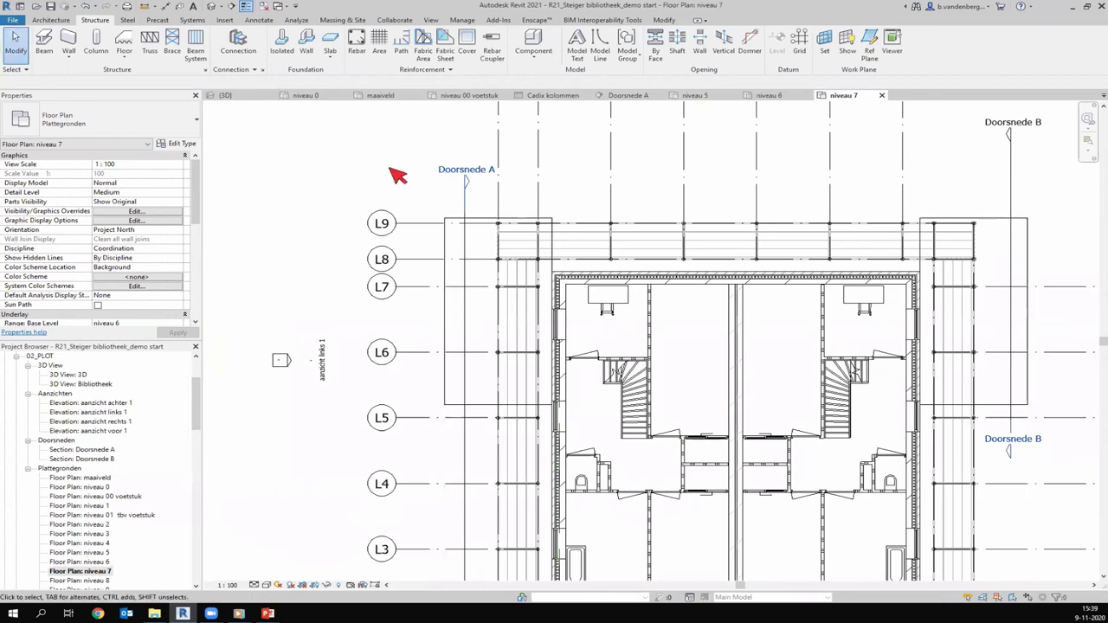
scroll(386, 167, down, 2)
scroll(507, 383, up, 3)
scroll(563, 389, up, 1)
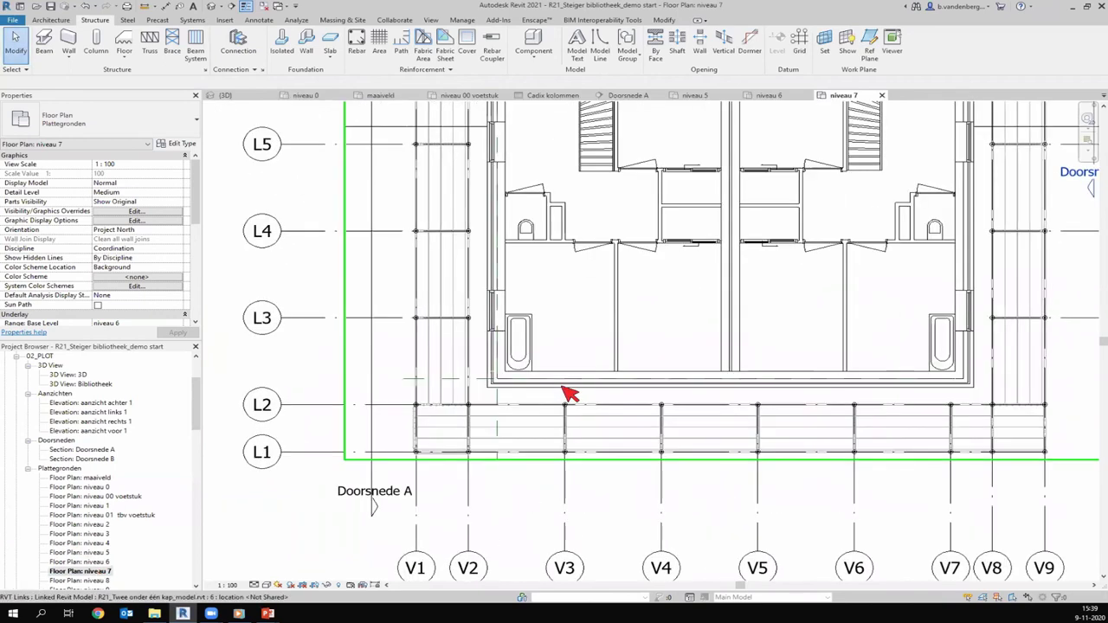
scroll(519, 381, up, 2)
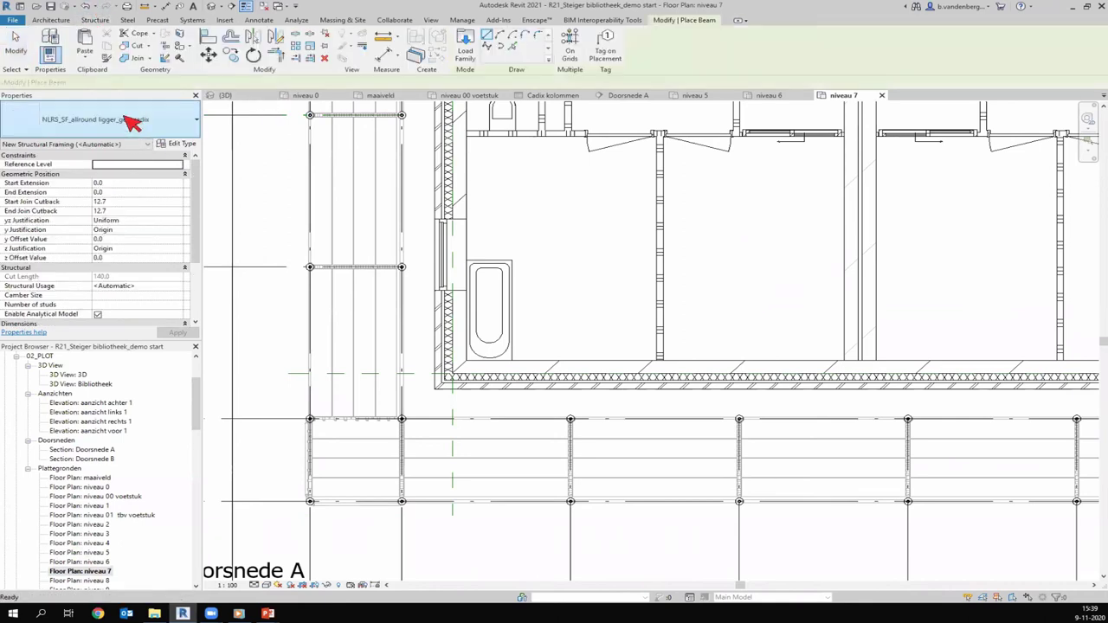
Select the NLRS_SF_verankering ankerbuis_gen_cadix type with reference level niveau 7
click(73, 131)
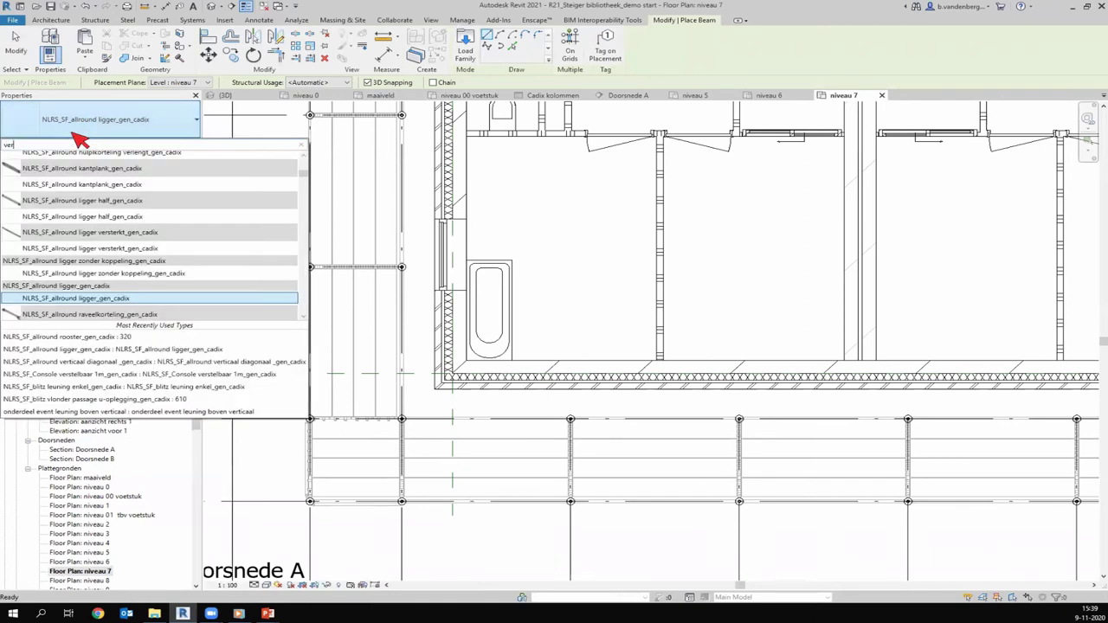
text(ank)
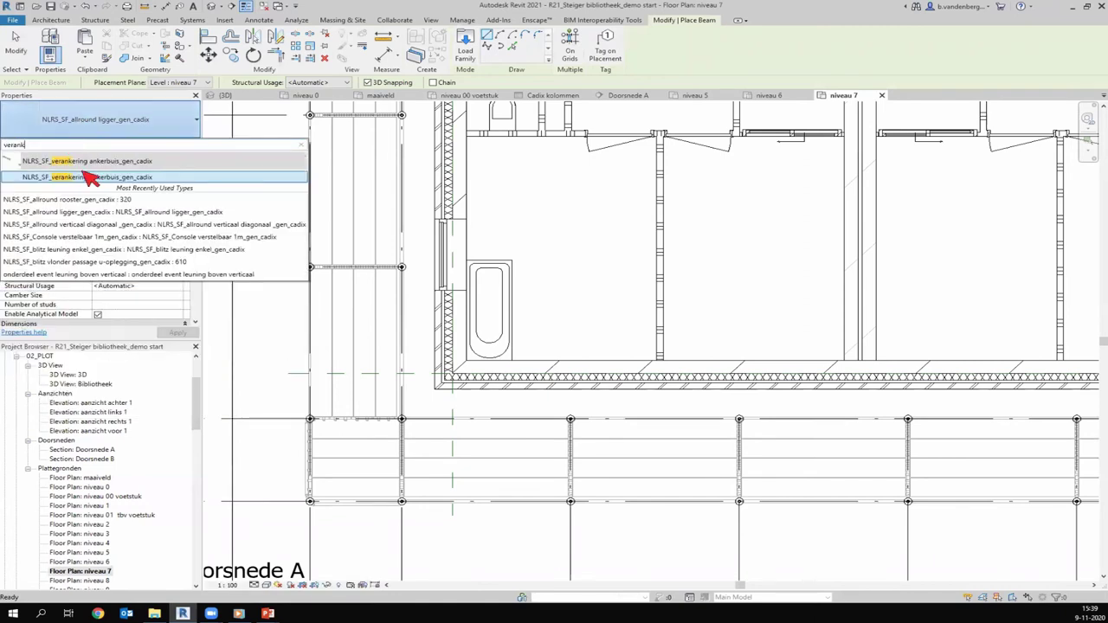
click(98, 178)
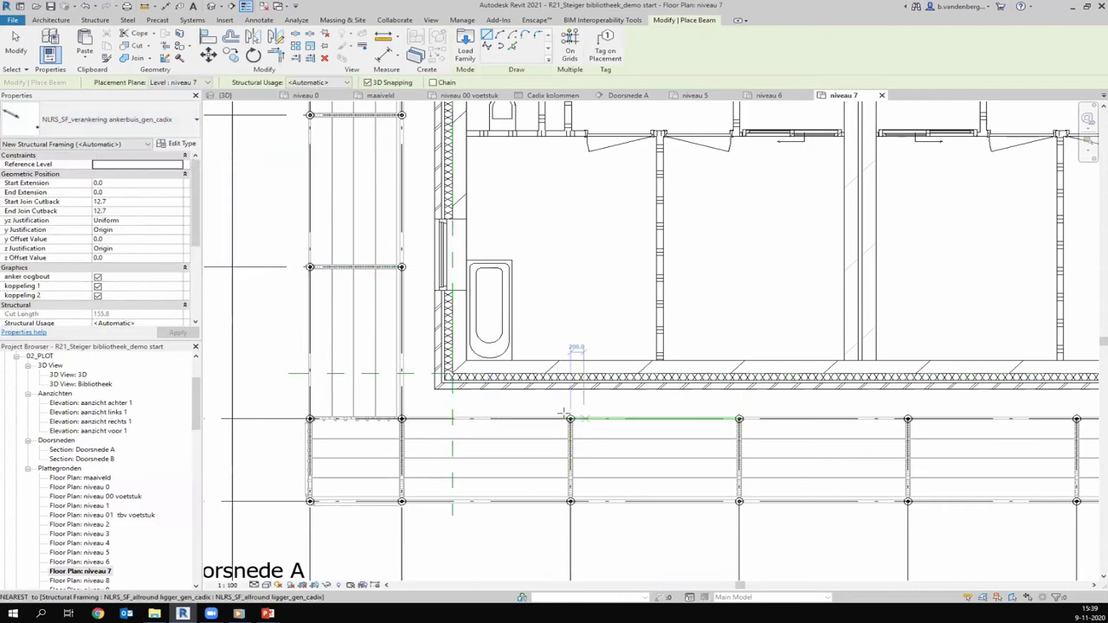
scroll(566, 419, up, 3)
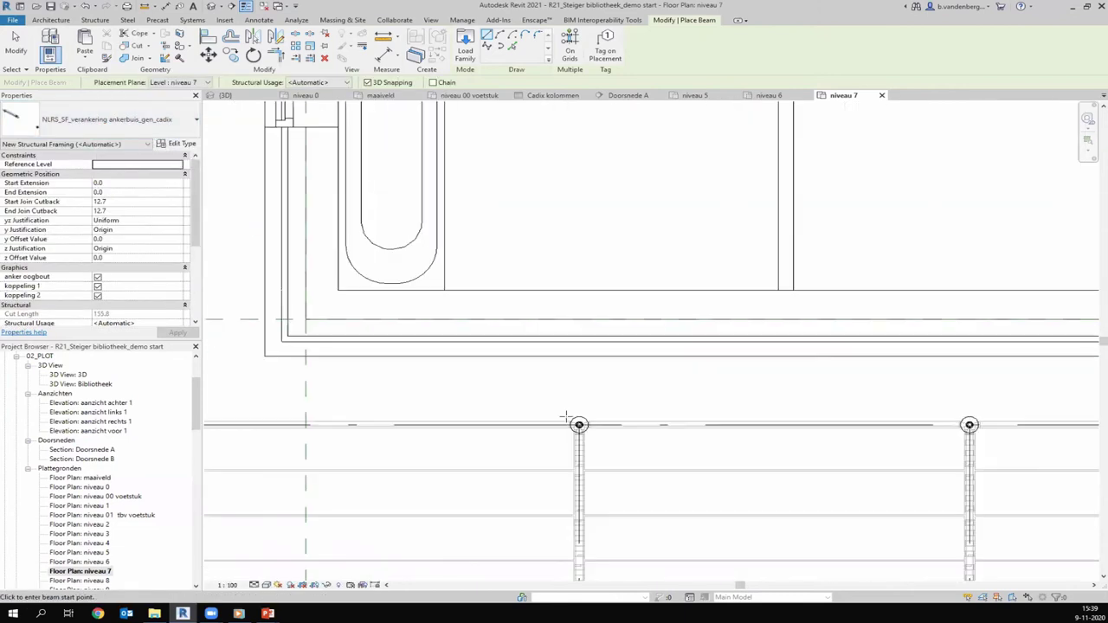
click(180, 167)
scroll(130, 204, down, 2)
click(123, 211)
Draw the anchor from the standard's grid point to the house wall
click(579, 425)
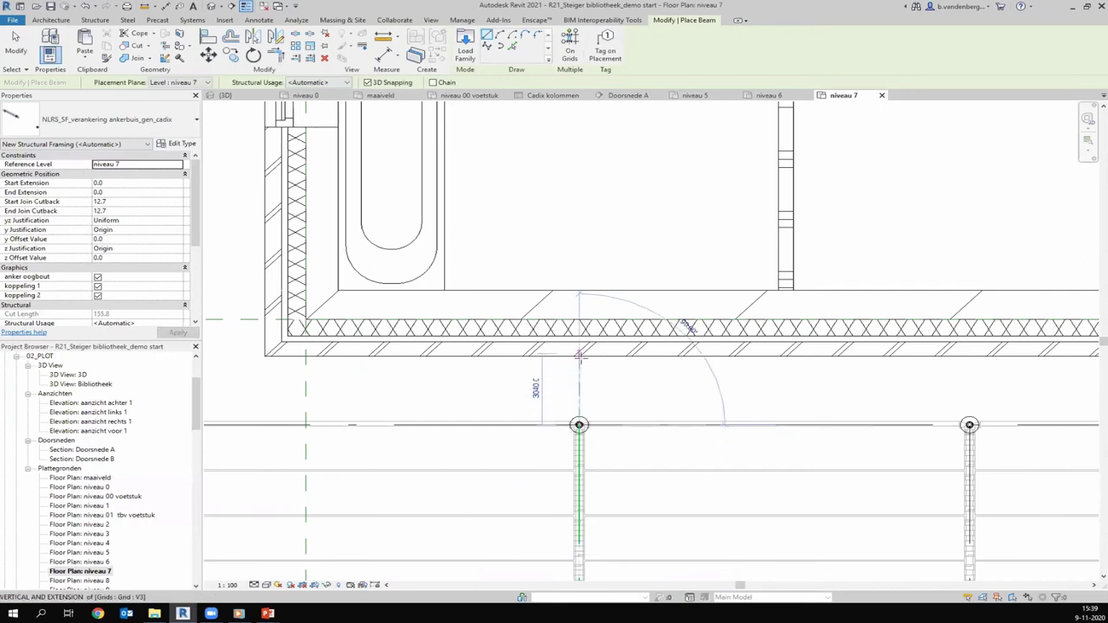
scroll(579, 366, up, 2)
scroll(578, 367, up, 1)
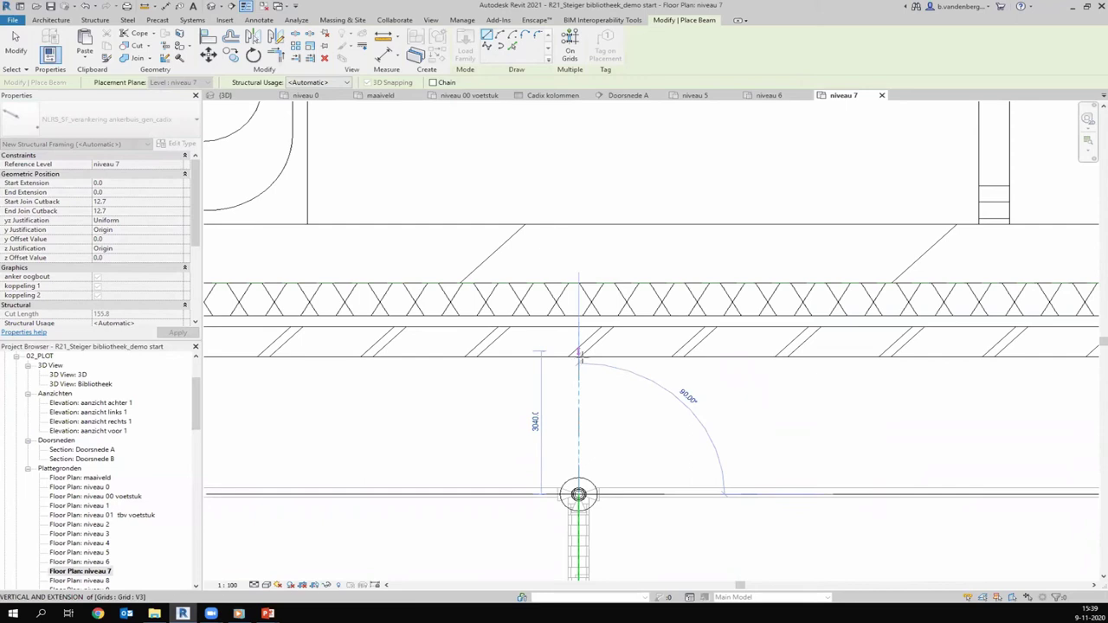
click(579, 355)
key(Escape)
key(Escape)
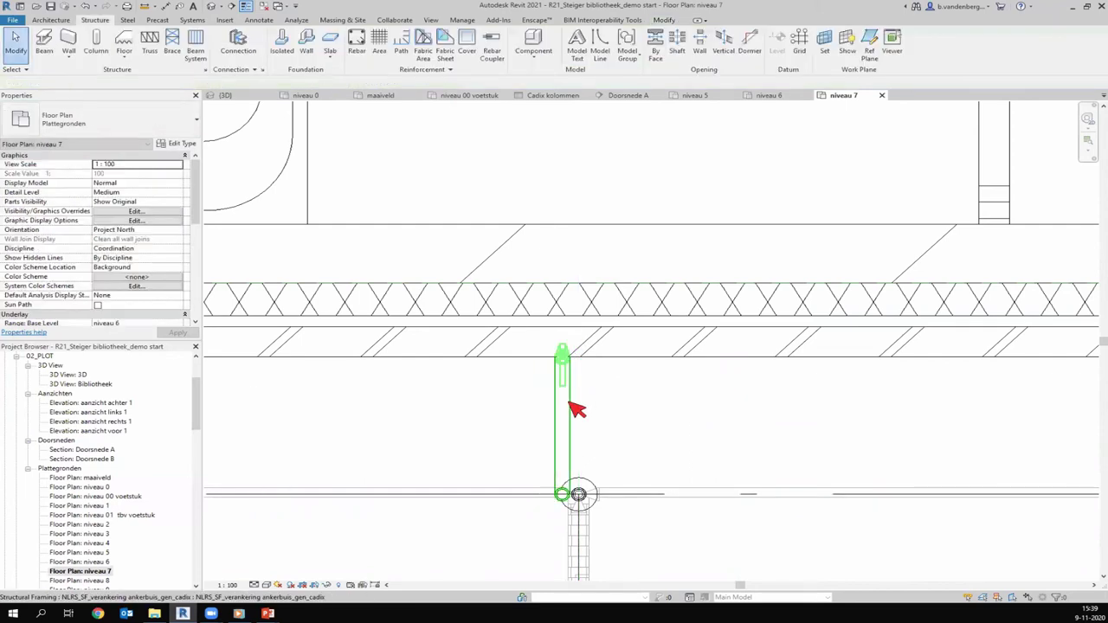
click(575, 409)
click(131, 174)
key(Return)
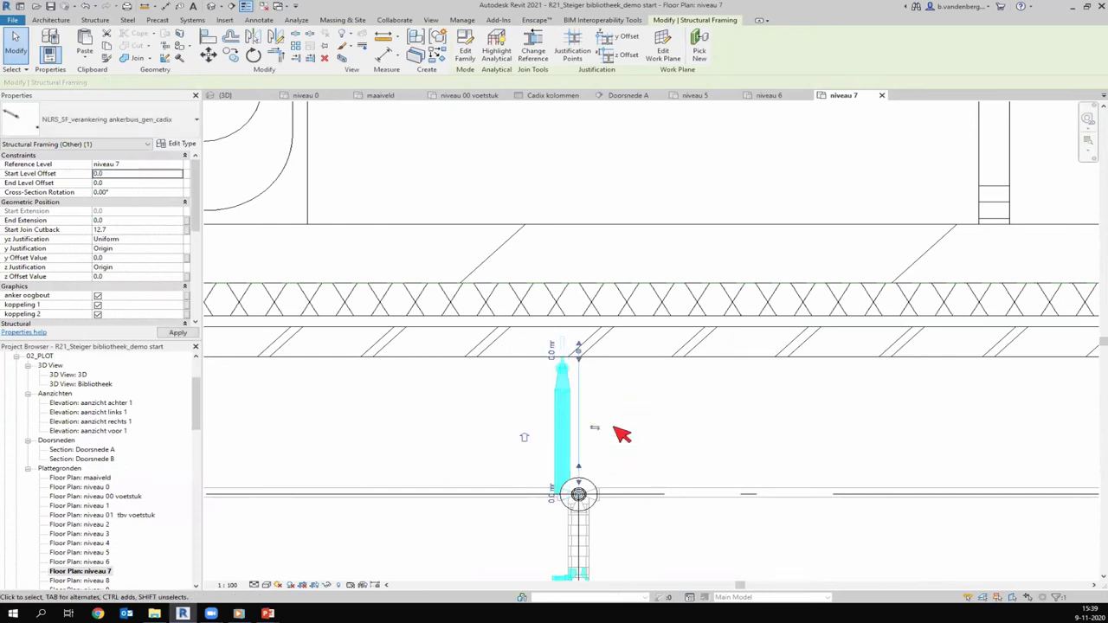
scroll(603, 404, down, 1)
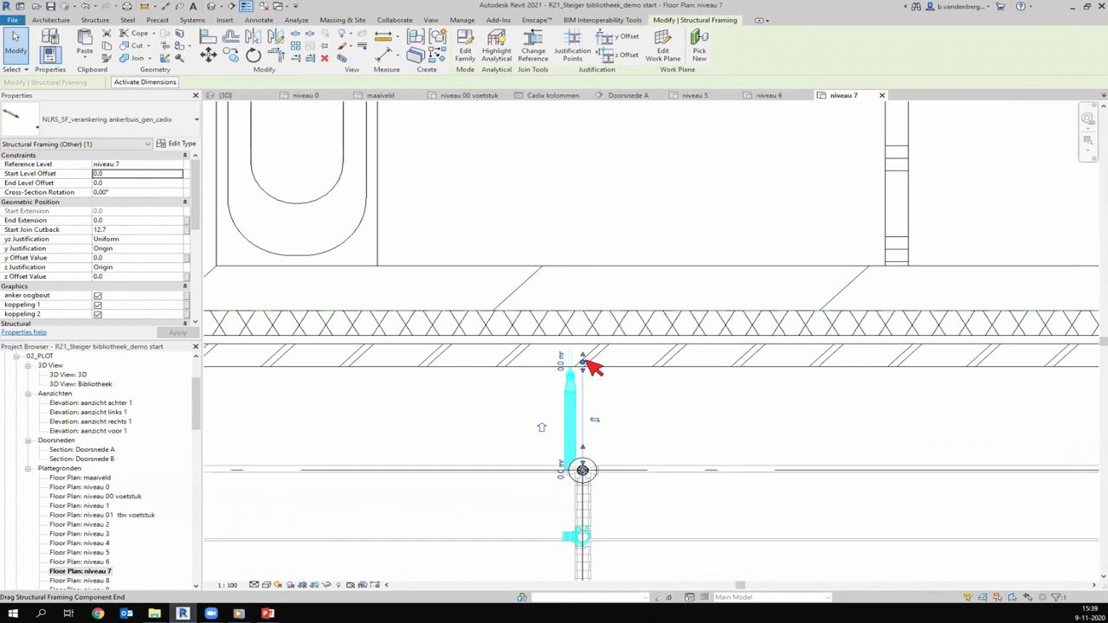
scroll(589, 346, down, 1)
scroll(583, 358, down, 1)
scroll(583, 370, up, 1)
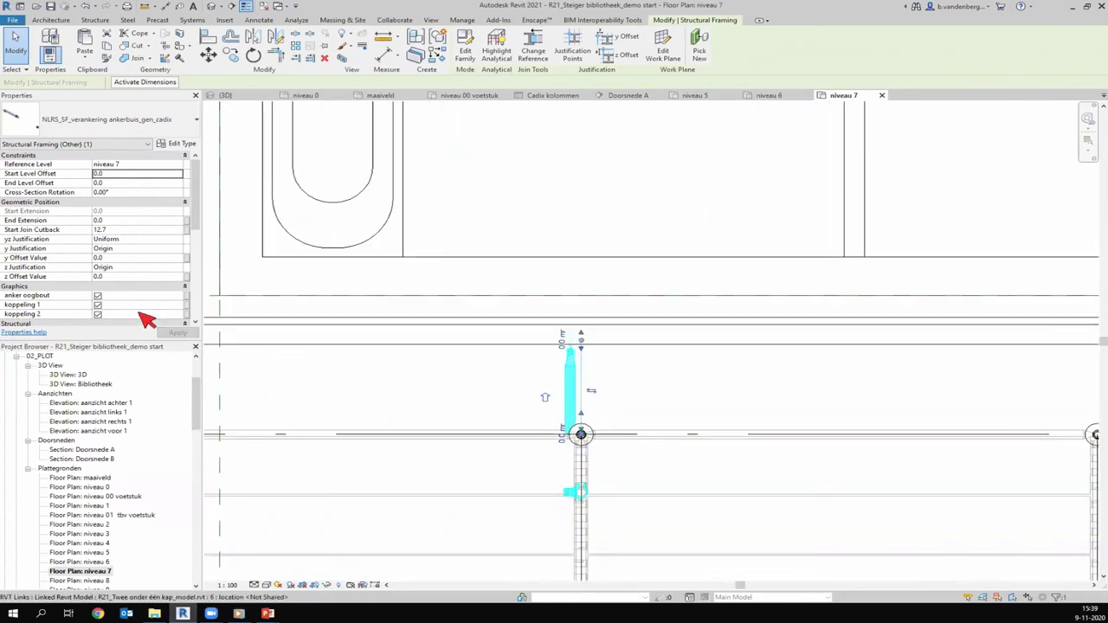
scroll(122, 260, down, 1)
scroll(137, 287, down, 1)
scroll(134, 277, down, 1)
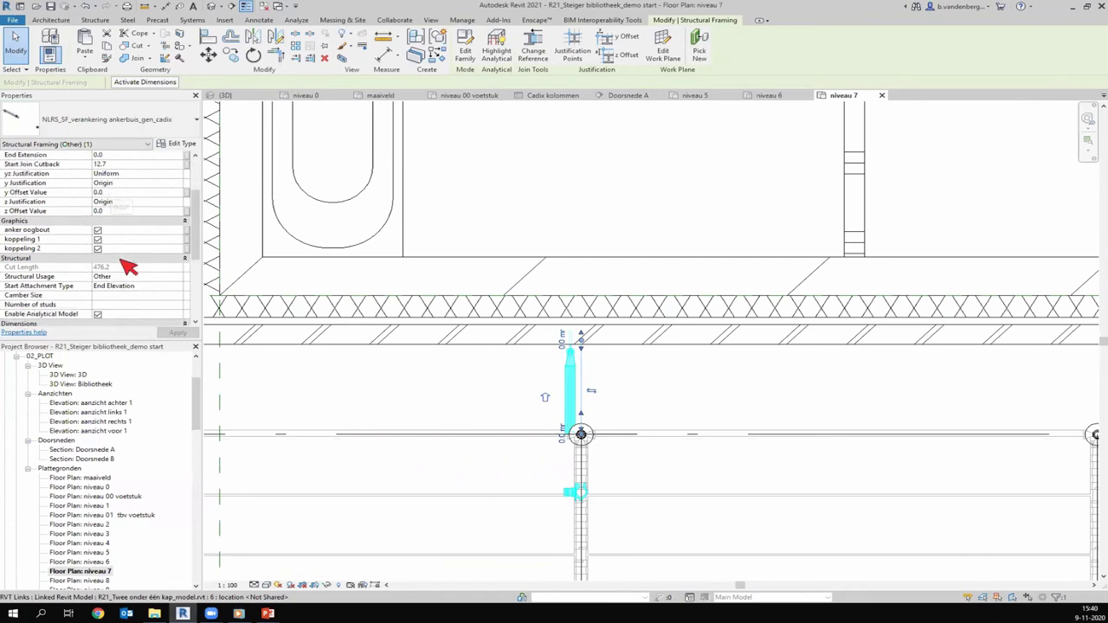
scroll(129, 262, down, 1)
click(124, 285)
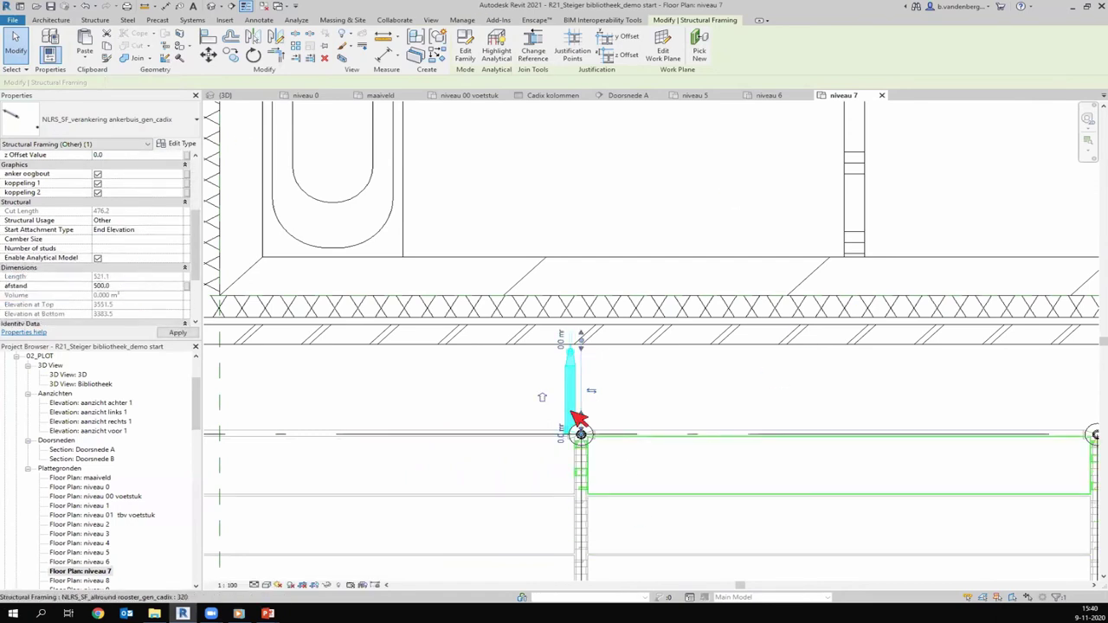
scroll(611, 437, up, 2)
scroll(587, 437, up, 1)
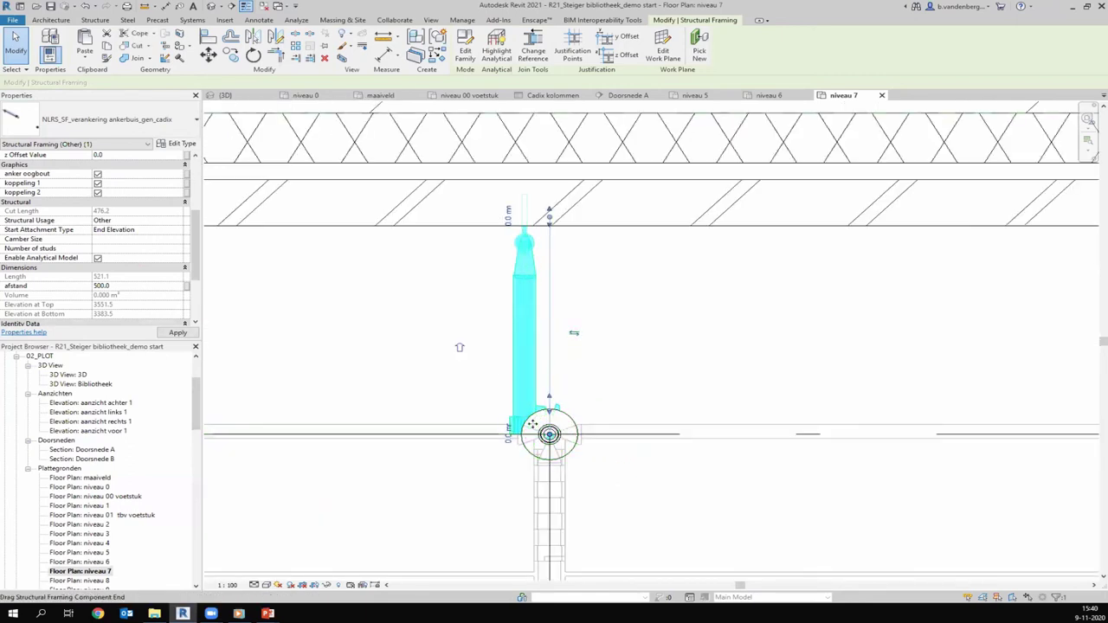
scroll(563, 378, down, 1)
scroll(564, 377, down, 1)
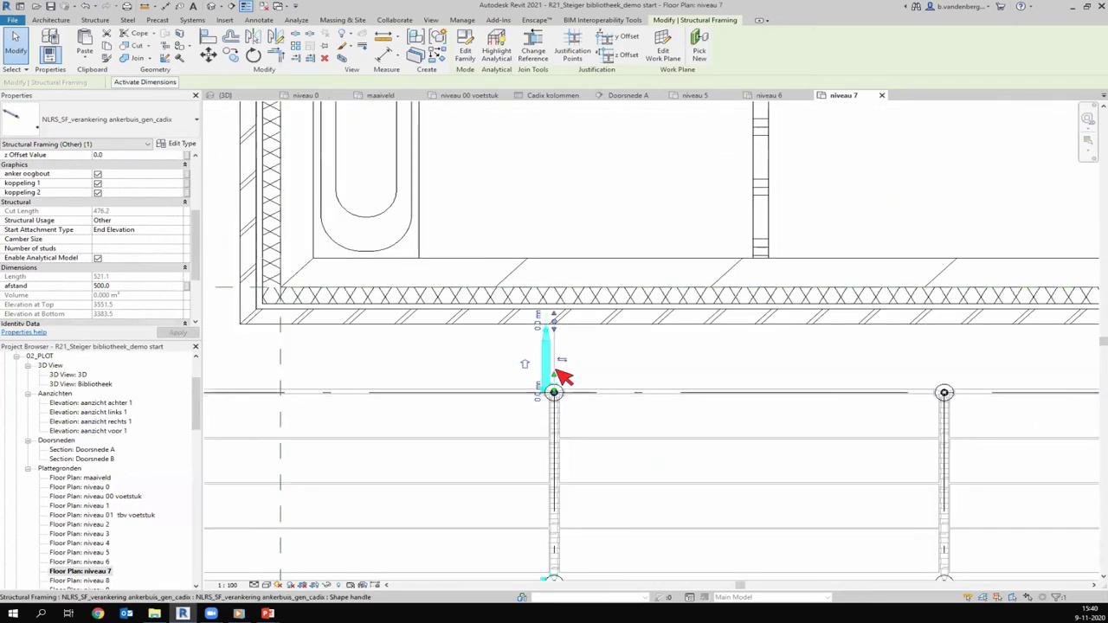
scroll(563, 378, down, 1)
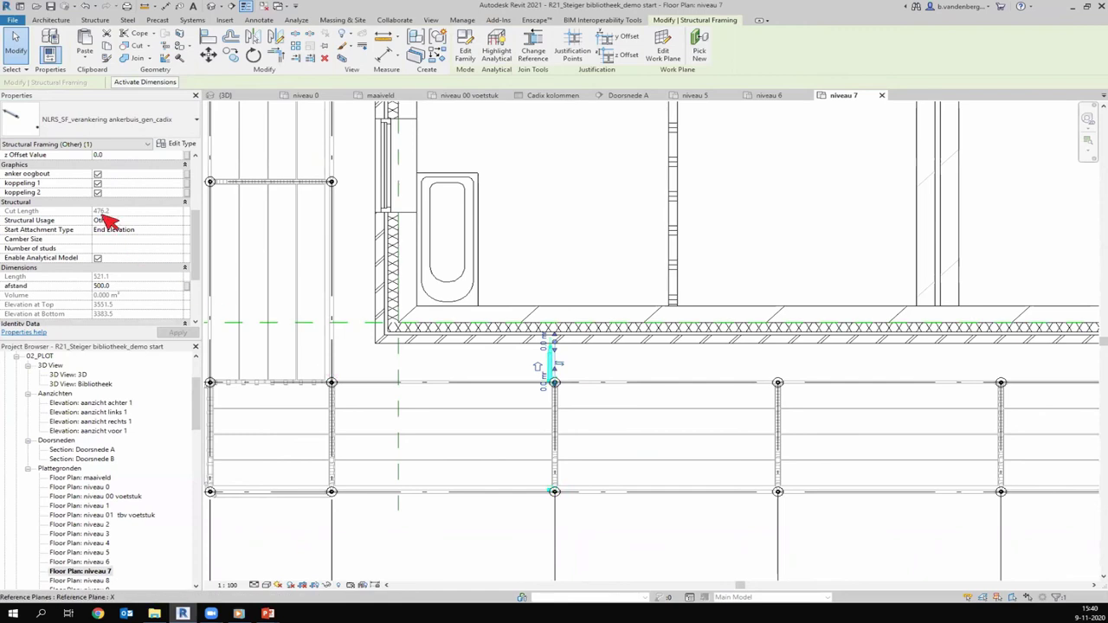
scroll(129, 199, up, 3)
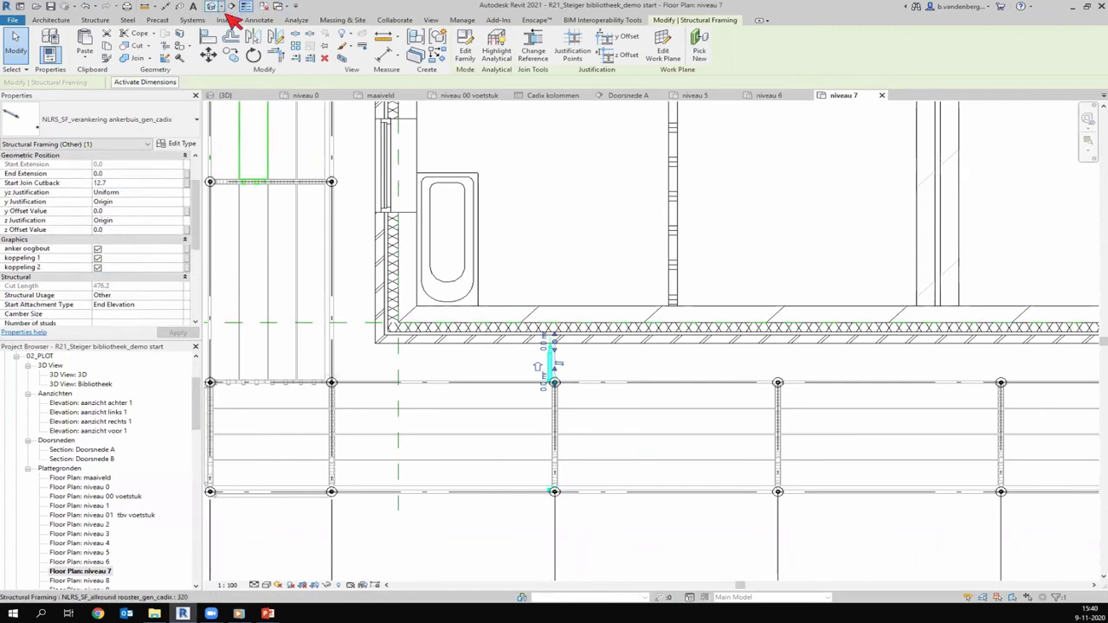
Zoom the 3D view onto the facade and select the wall anchor
click(238, 97)
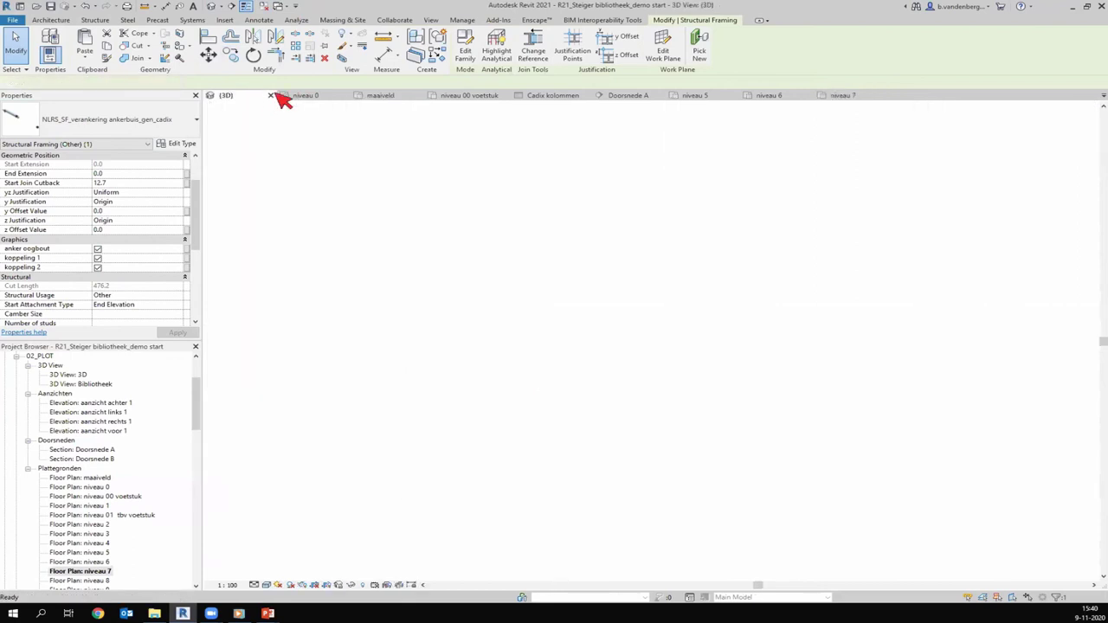
scroll(641, 381, up, 3)
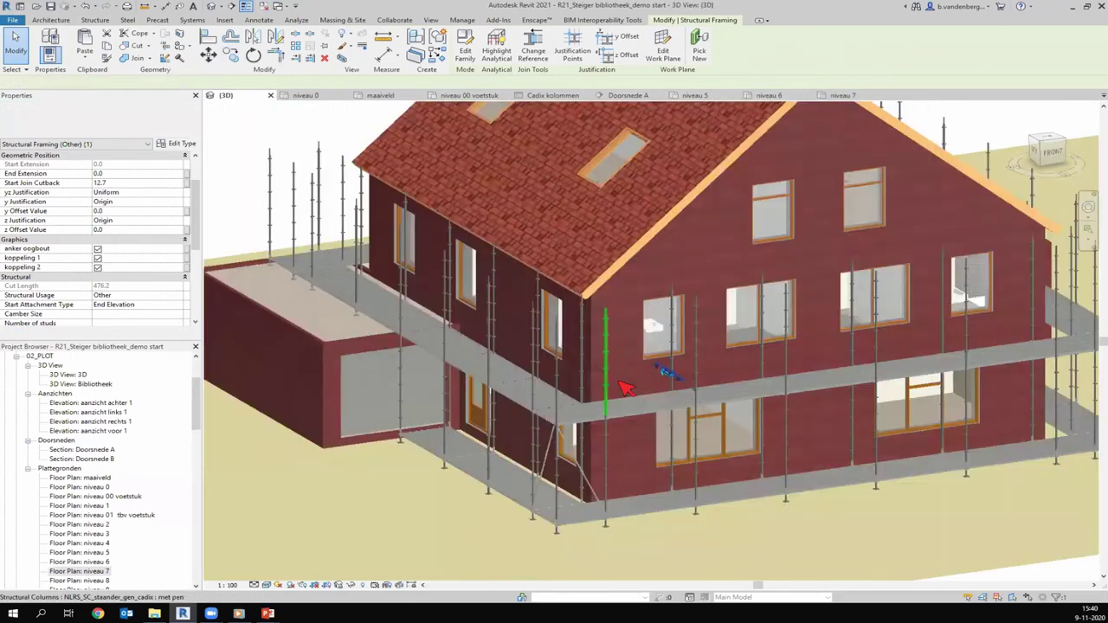
scroll(695, 363, up, 2)
scroll(695, 363, up, 2)
scroll(753, 376, up, 2)
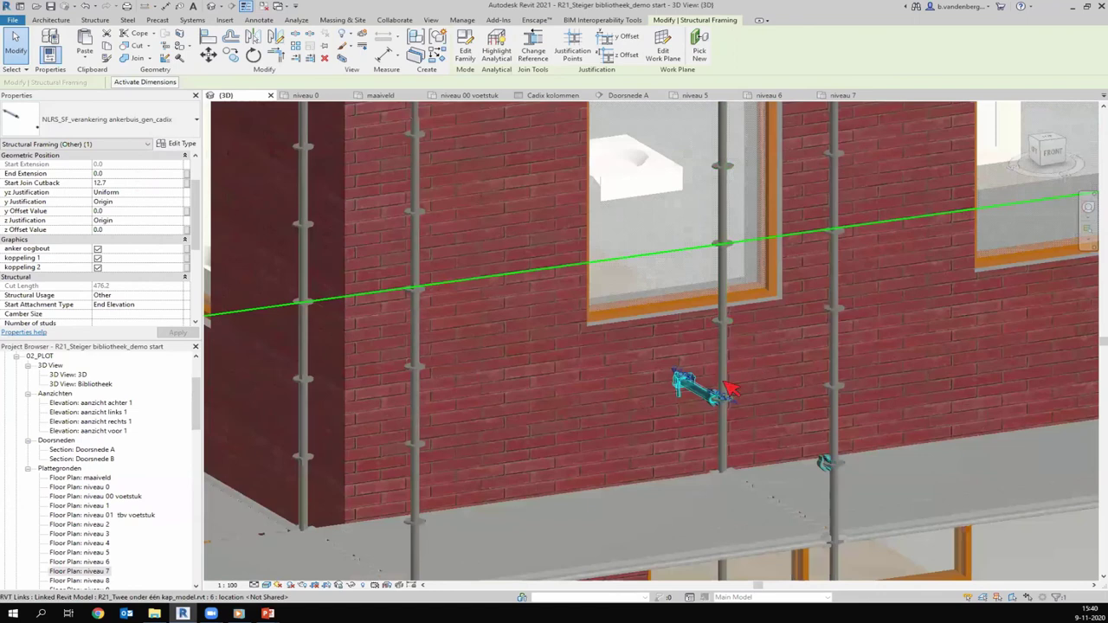
key(Escape)
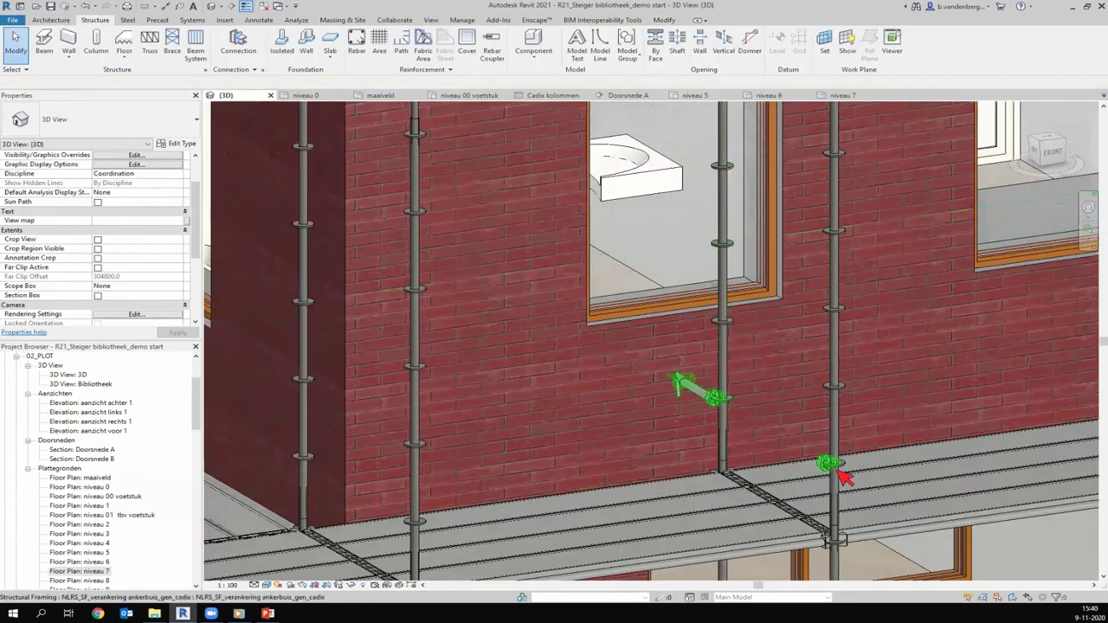
click(706, 400)
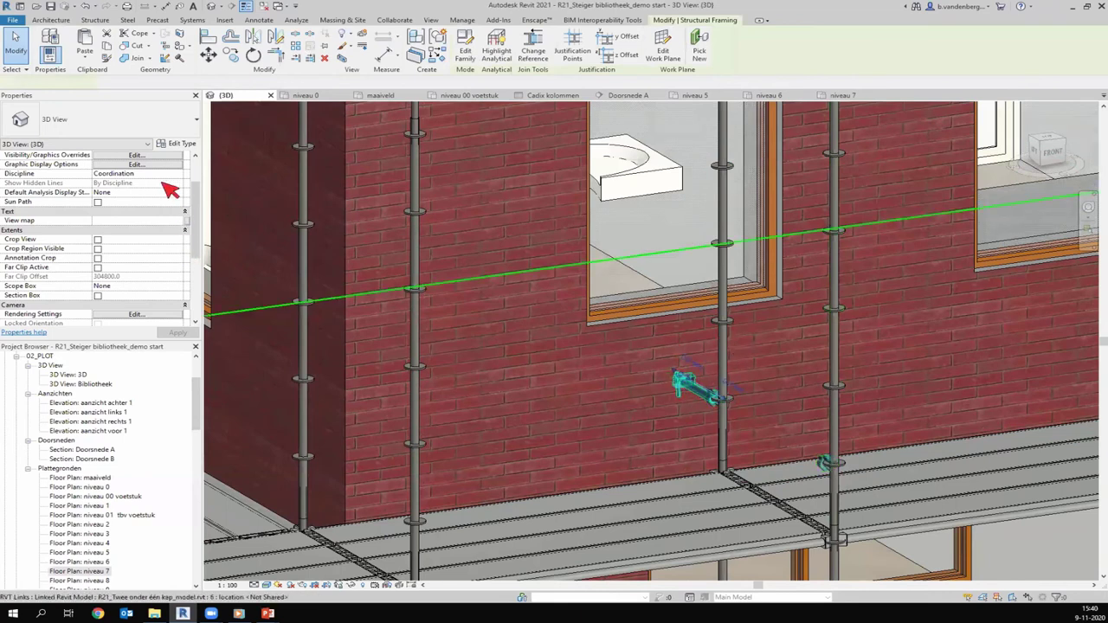
Set the anchor's start and end level offsets to 100 and stretch its end upward
scroll(116, 199, up, 2)
click(121, 172)
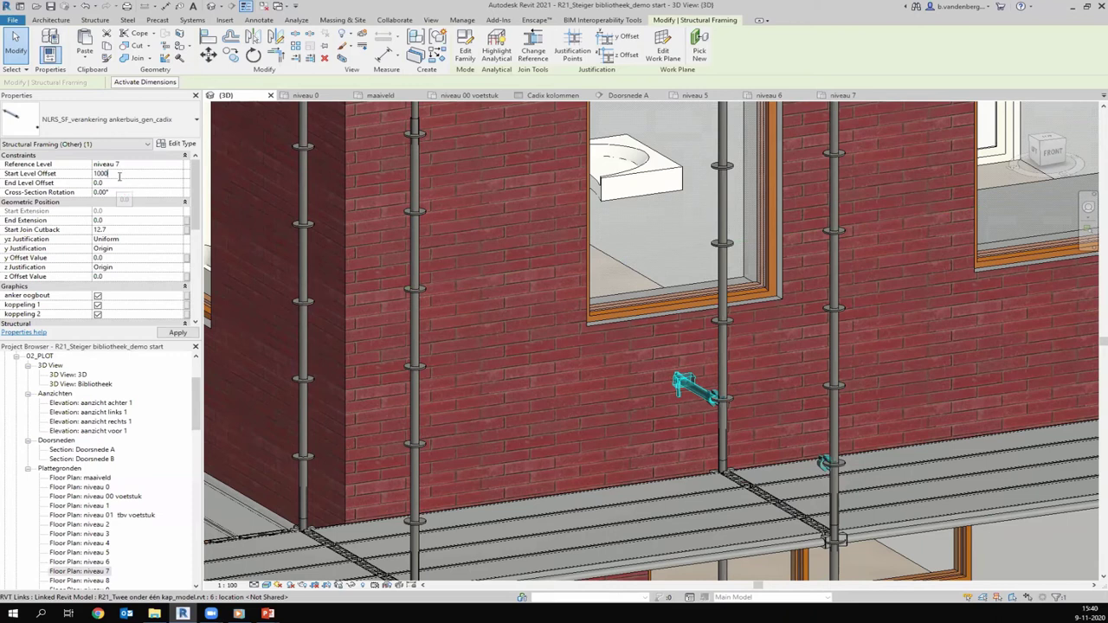
text(100)
click(119, 183)
text(100)
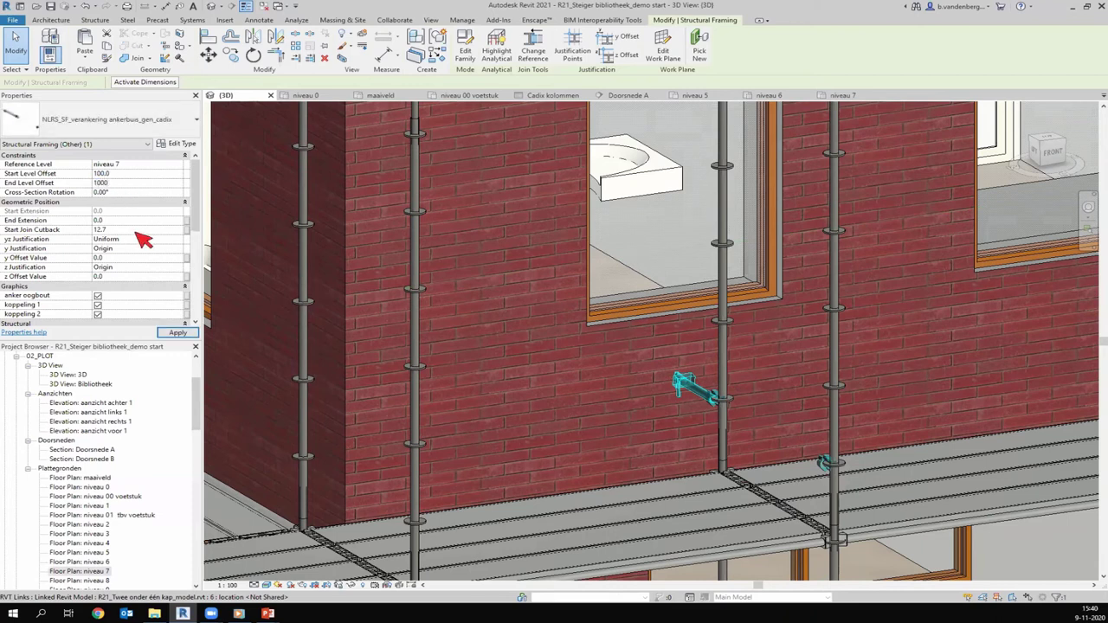
click(180, 334)
drag(715, 397, 712, 379)
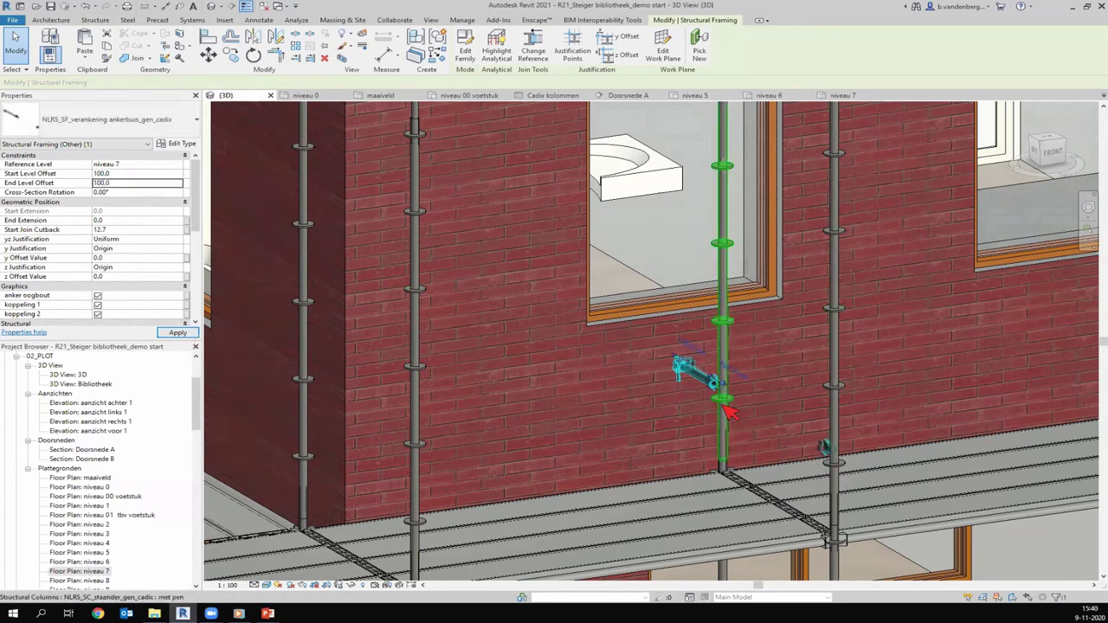
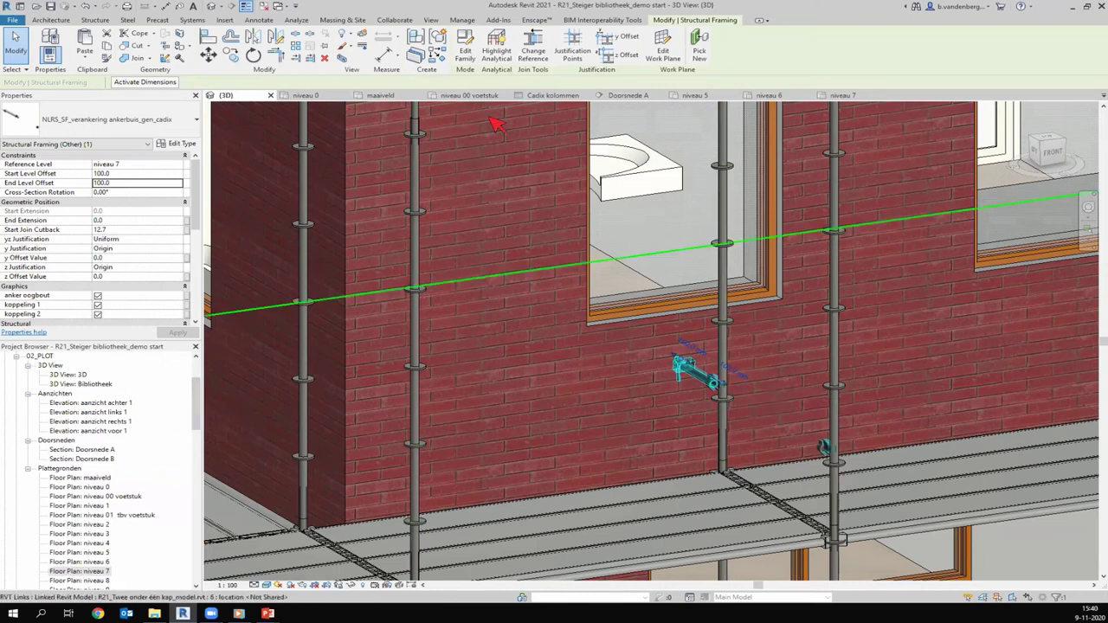
Nudge the wall anchor against the wall in the niveau 7 plan, then return to 3D
click(843, 95)
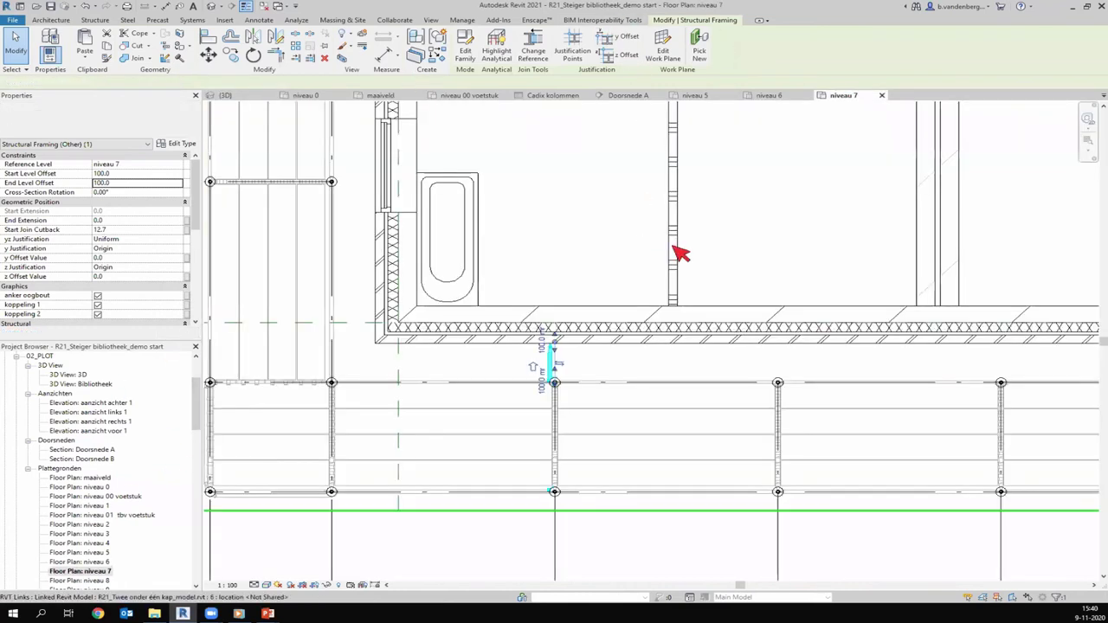
mouse_move(532, 367)
mouse_down()
mouse_move(557, 400)
mouse_move(554, 382)
mouse_up()
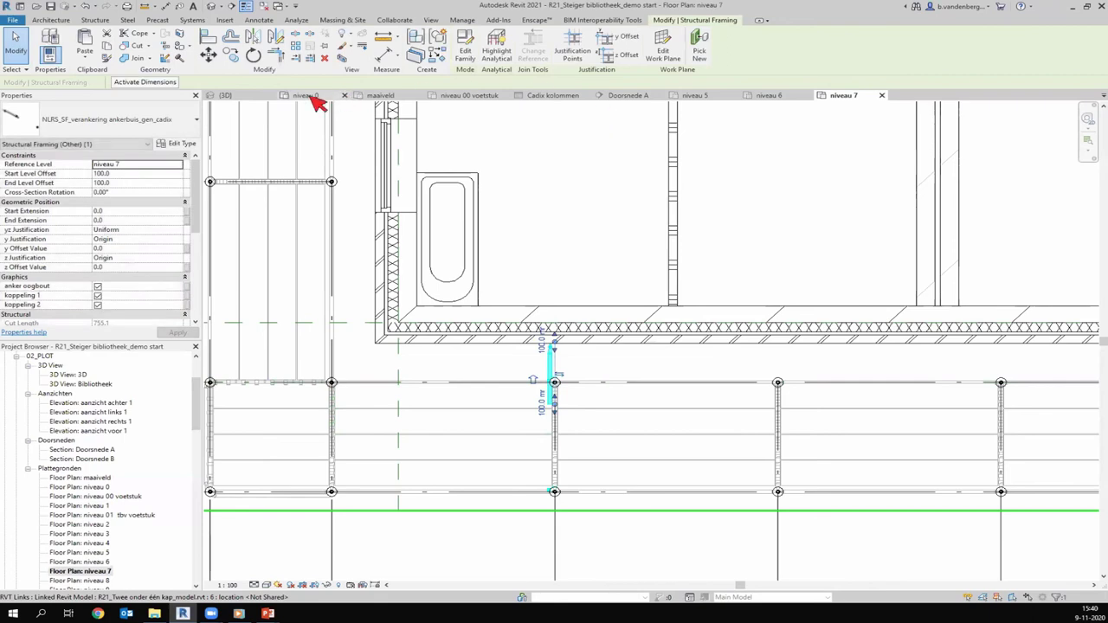
click(227, 96)
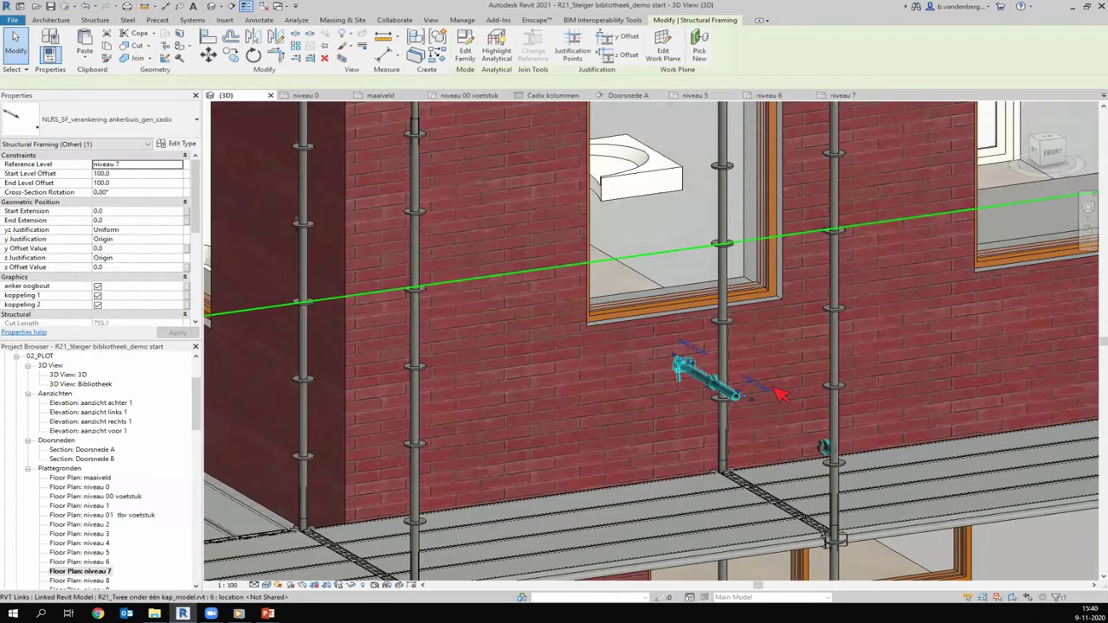
scroll(679, 371, up, 2)
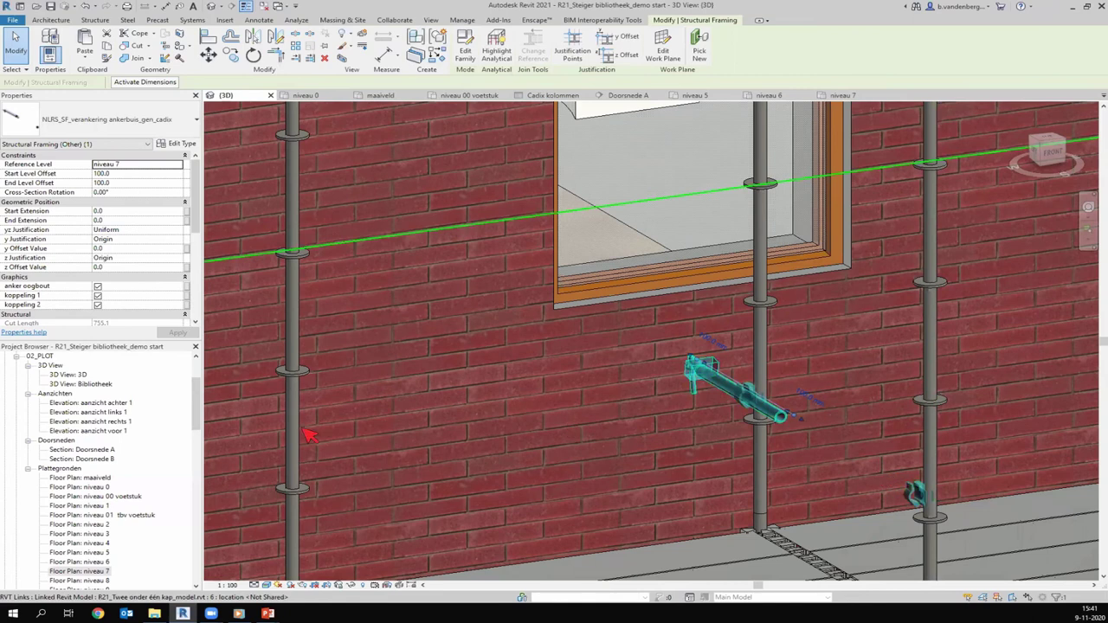
Uncheck 'koppeling 2' so only koppeling 1 clamps the anchor to the standard
click(97, 305)
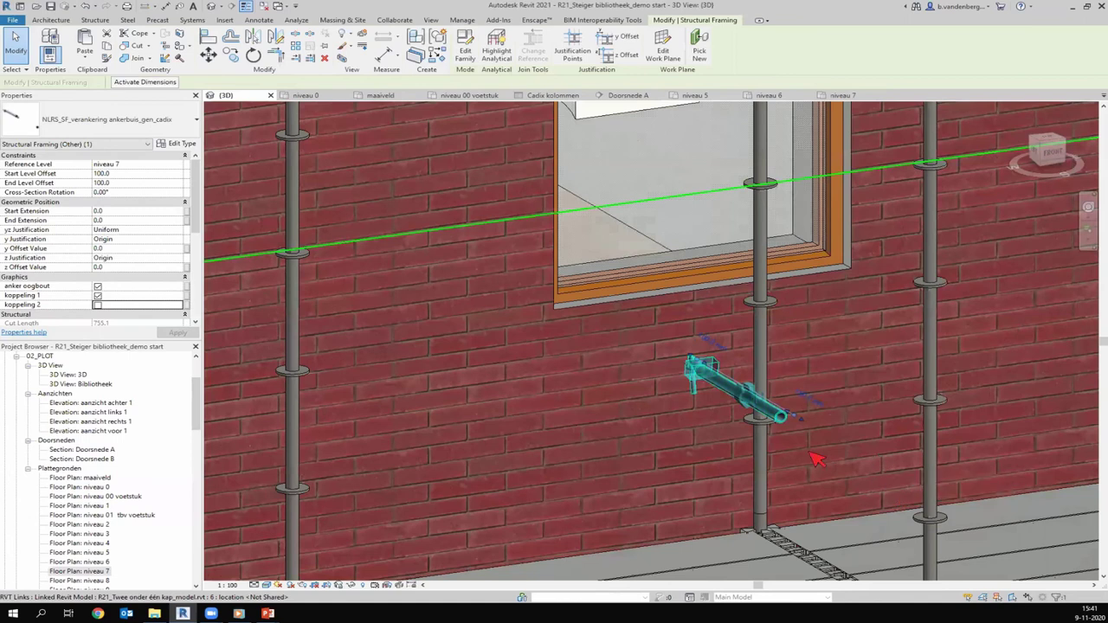
key(Escape)
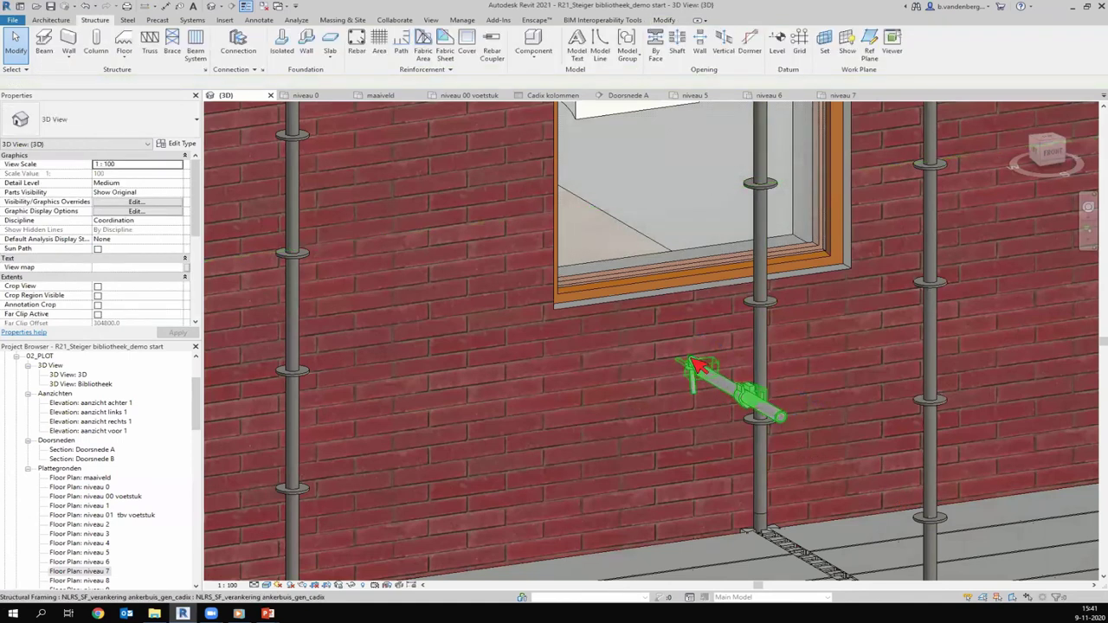
scroll(707, 376, up, 3)
click(722, 376)
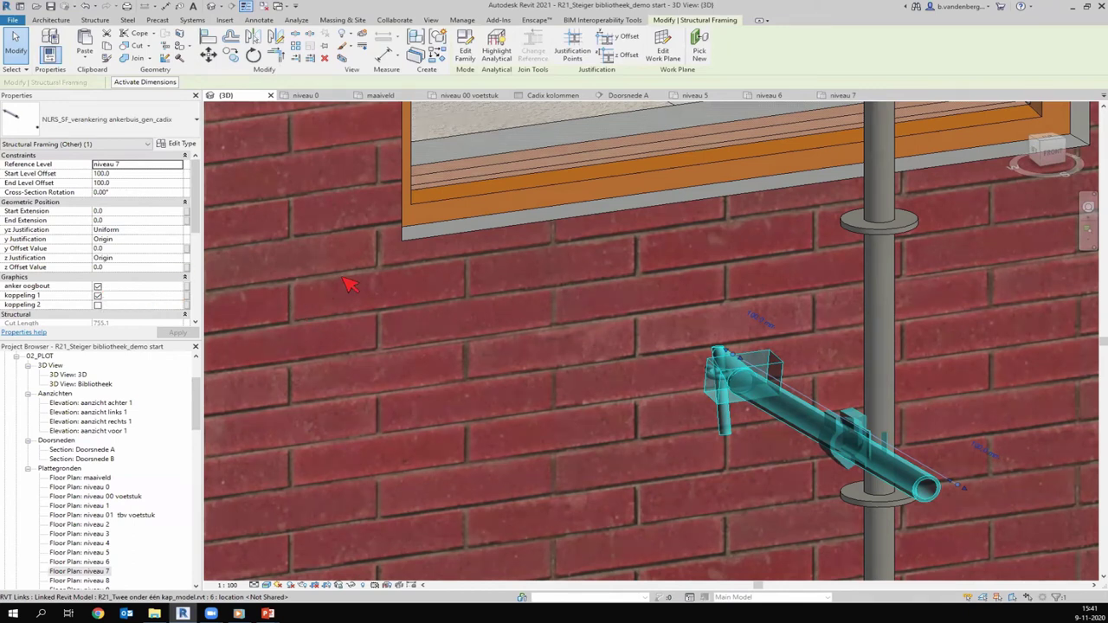
scroll(525, 268, down, 1)
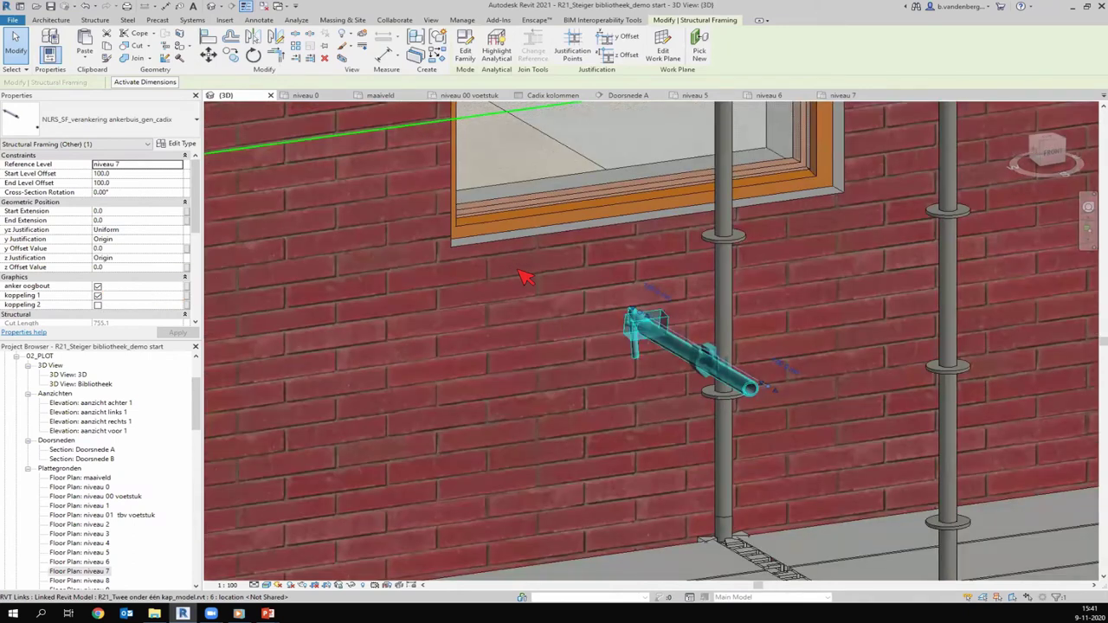
scroll(521, 282, down, 2)
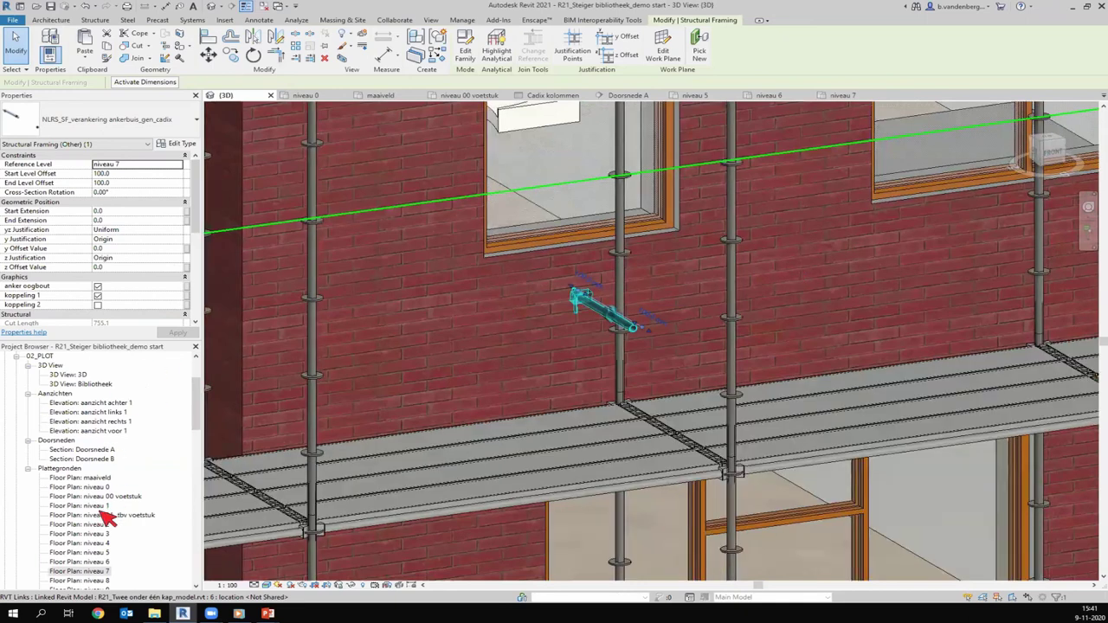
Copy the wall anchor from grid V3 onto the standards at grids V4 to V7
click(842, 95)
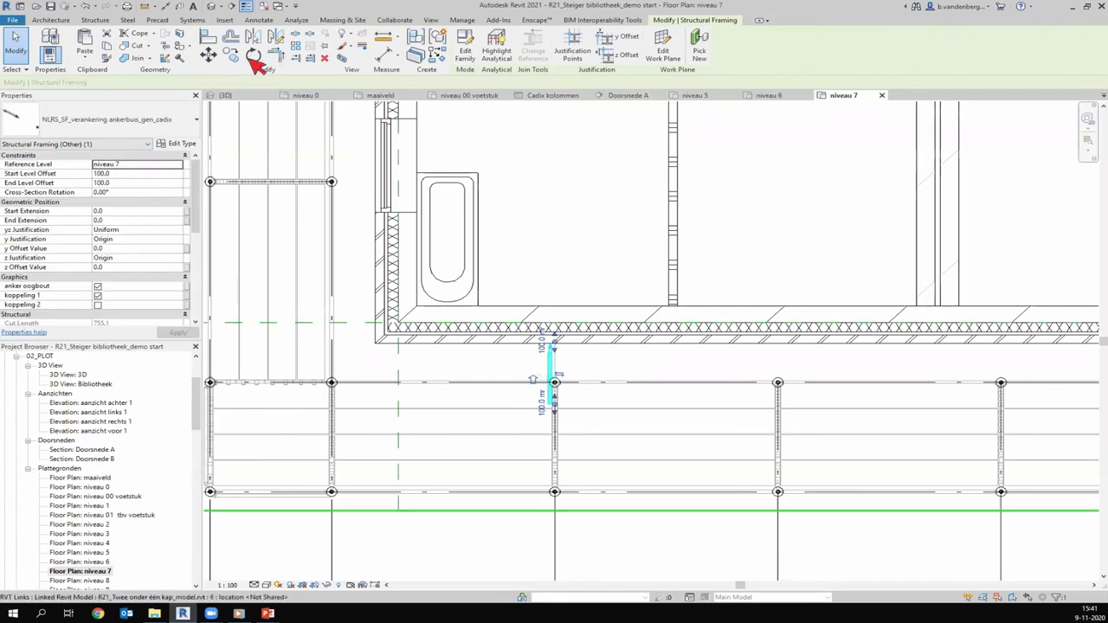
click(232, 55)
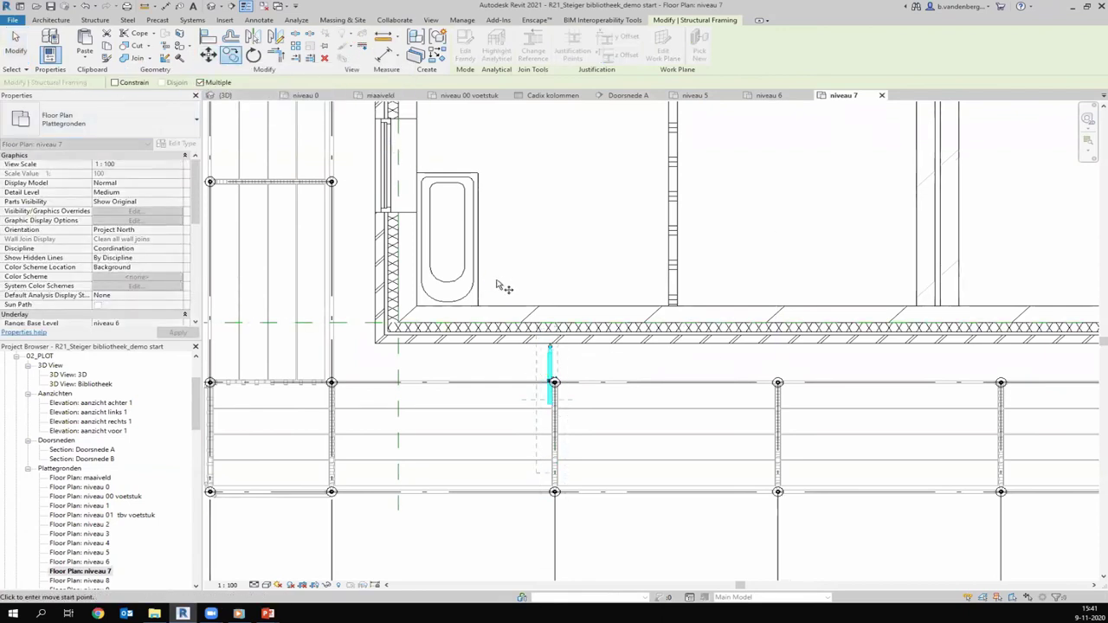
scroll(496, 286, down, 3)
click(532, 451)
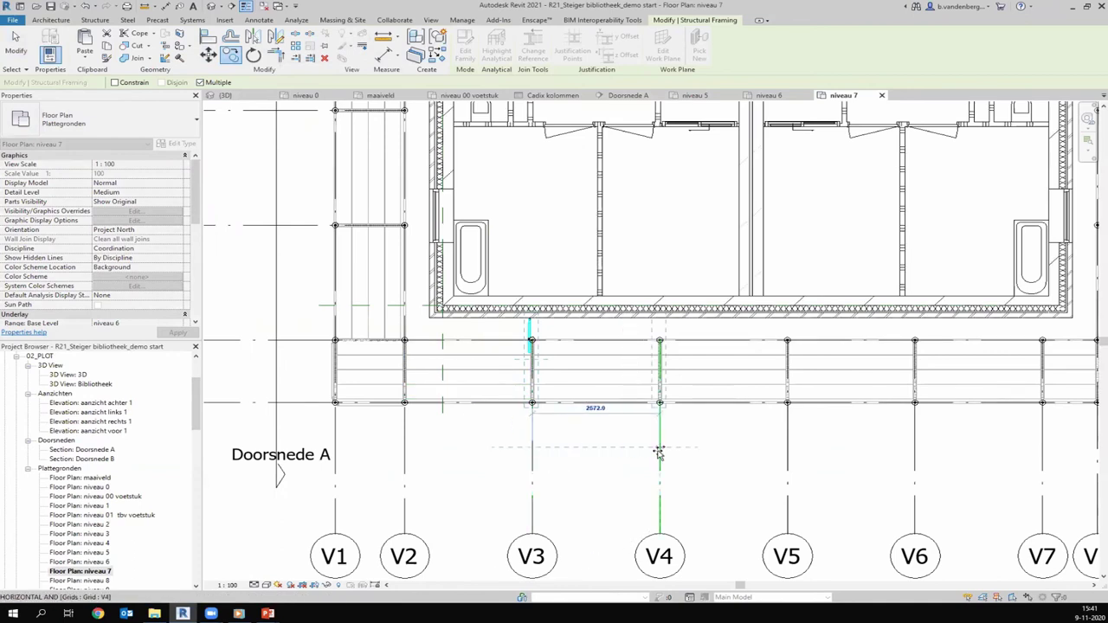
click(789, 453)
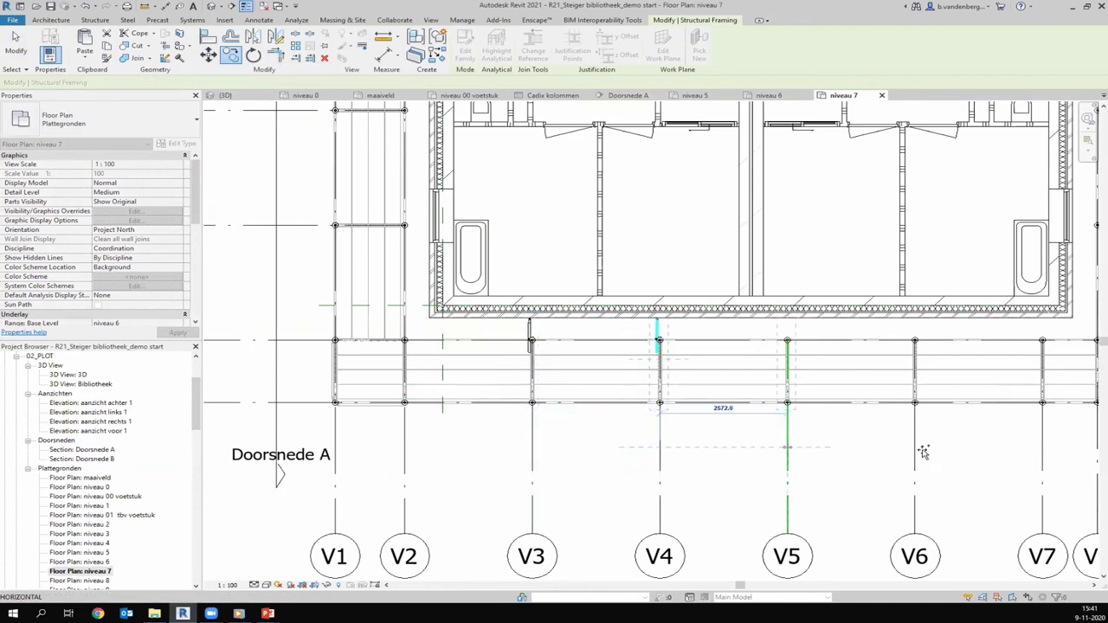
click(978, 448)
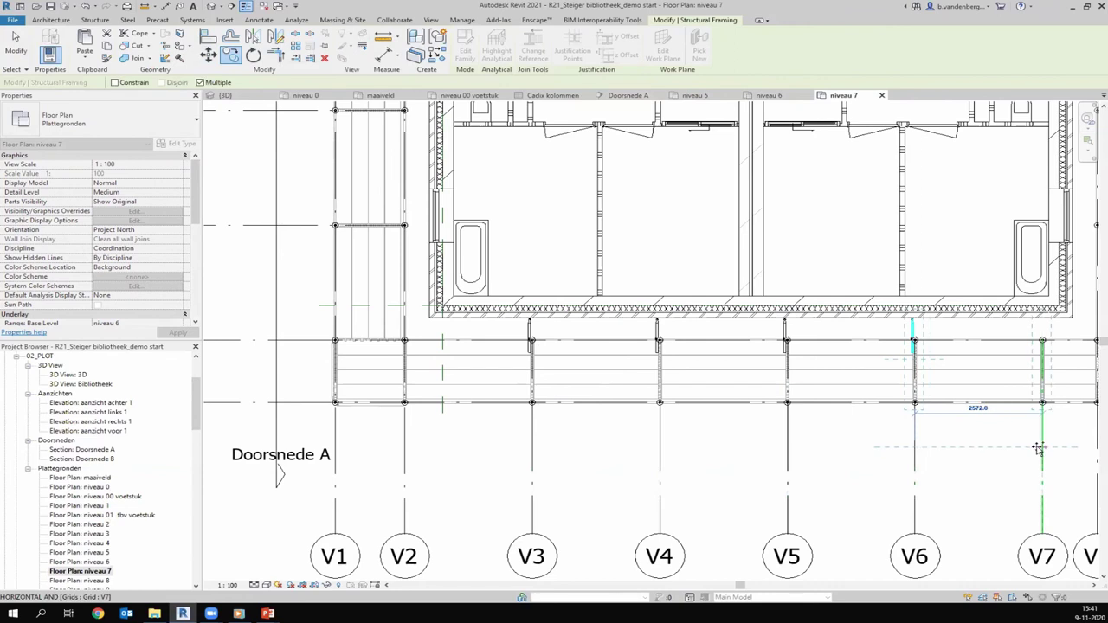
click(1038, 449)
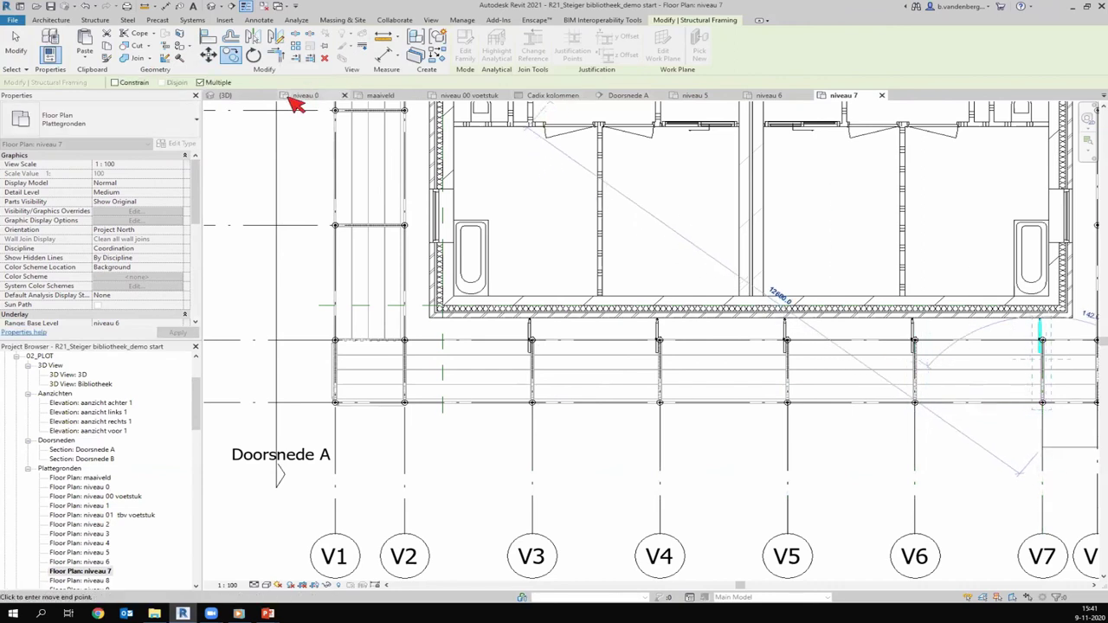
click(230, 93)
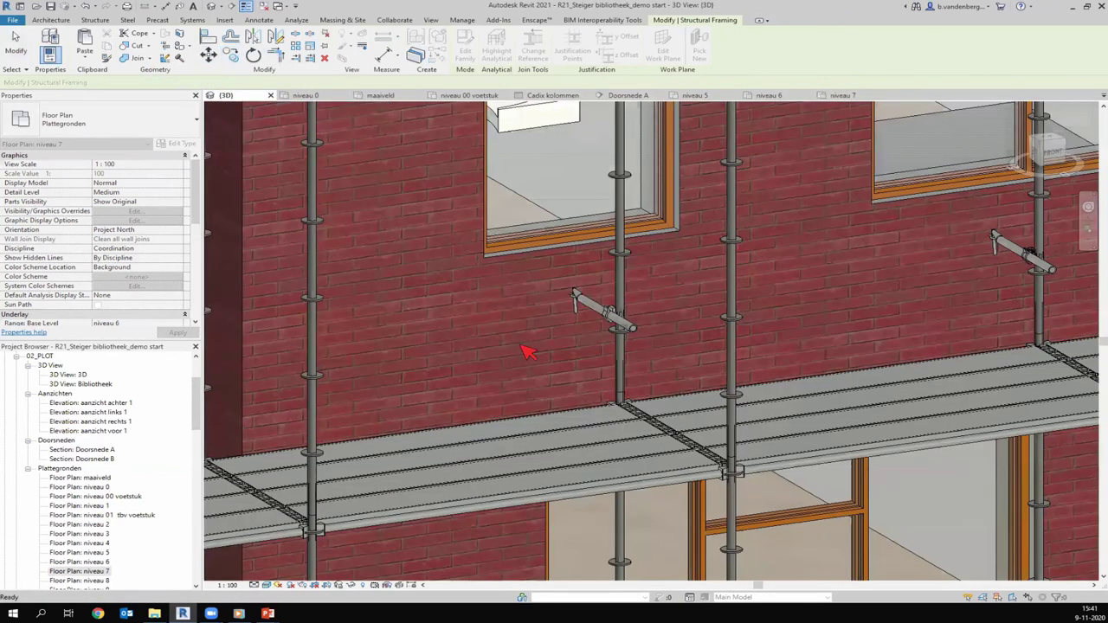
scroll(401, 312, down, 3)
End the copy command and open Floor Plan: niveau 6 with its scaffold bays along V1–V7
scroll(401, 305, down, 2)
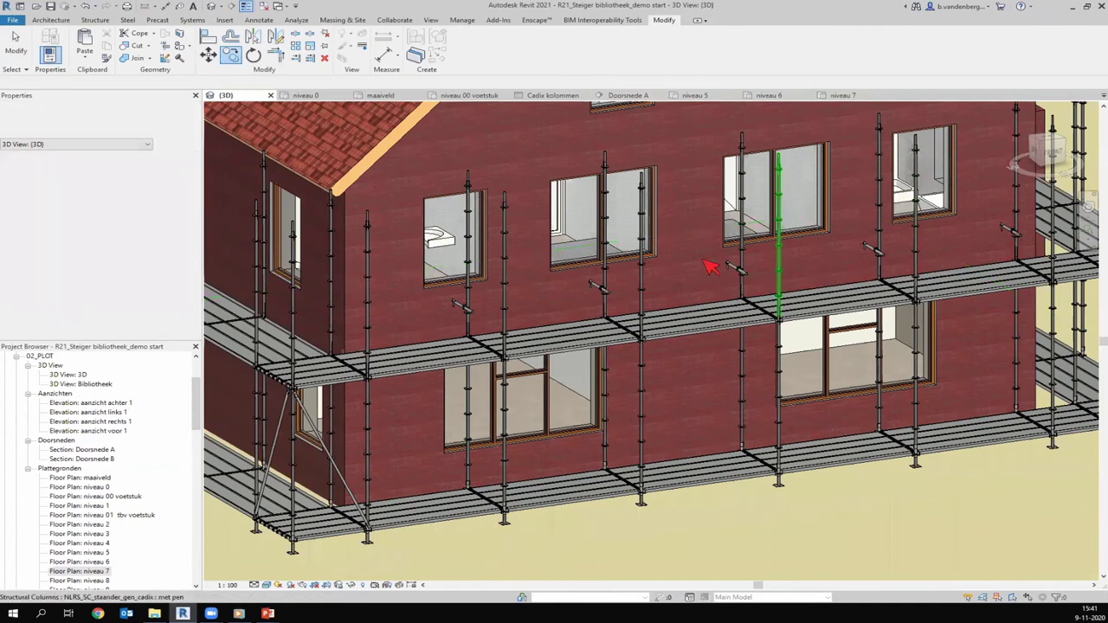
key(Escape)
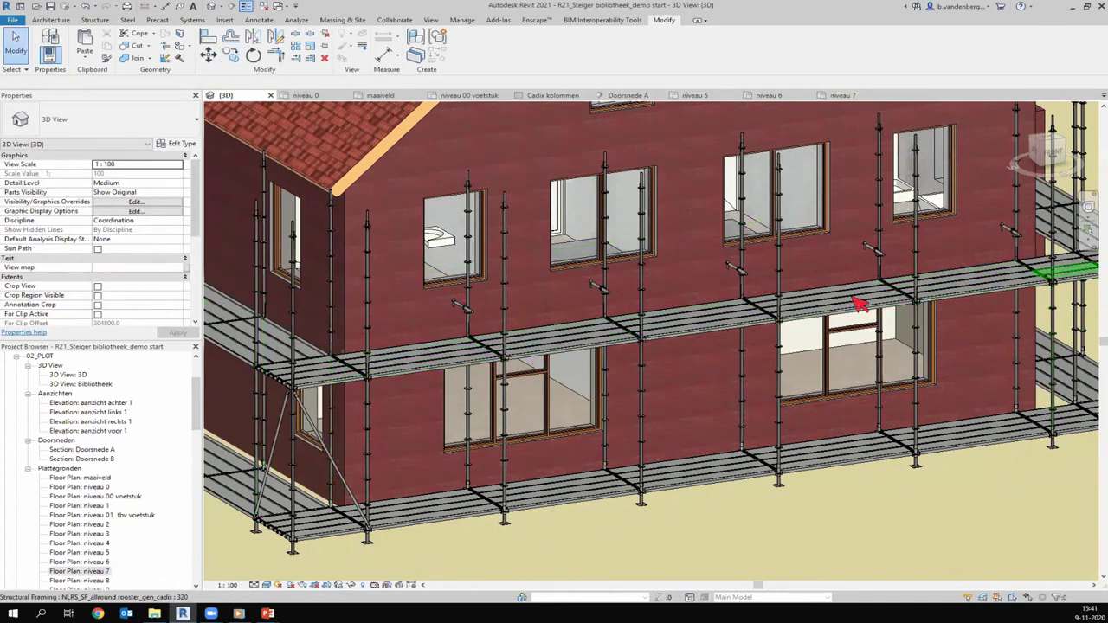
scroll(575, 295, down, 5)
scroll(494, 315, up, 3)
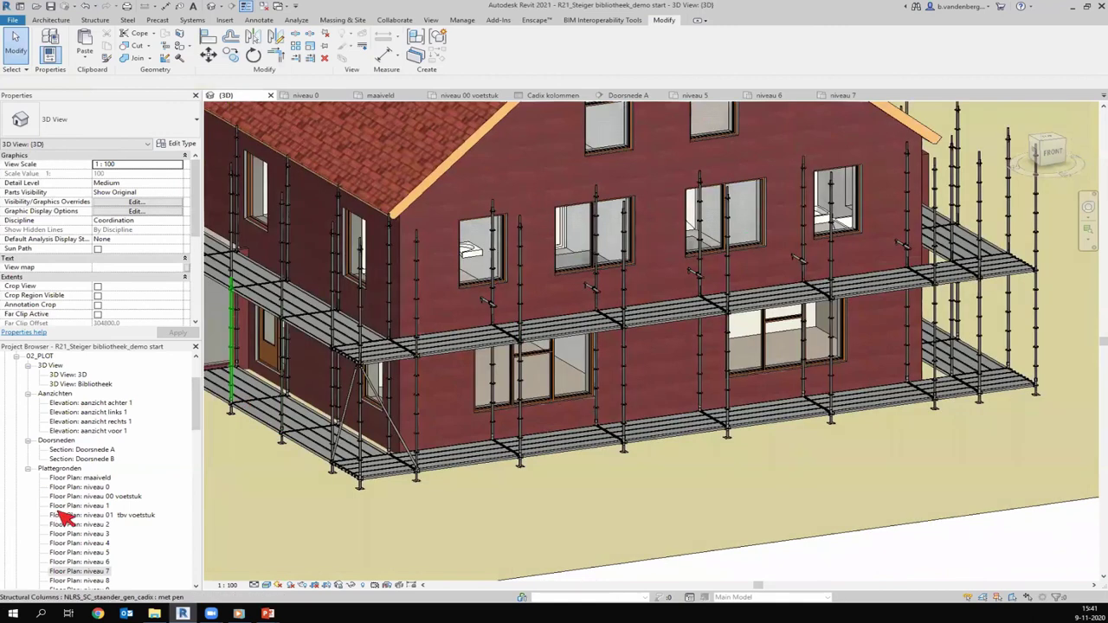
double_click(95, 562)
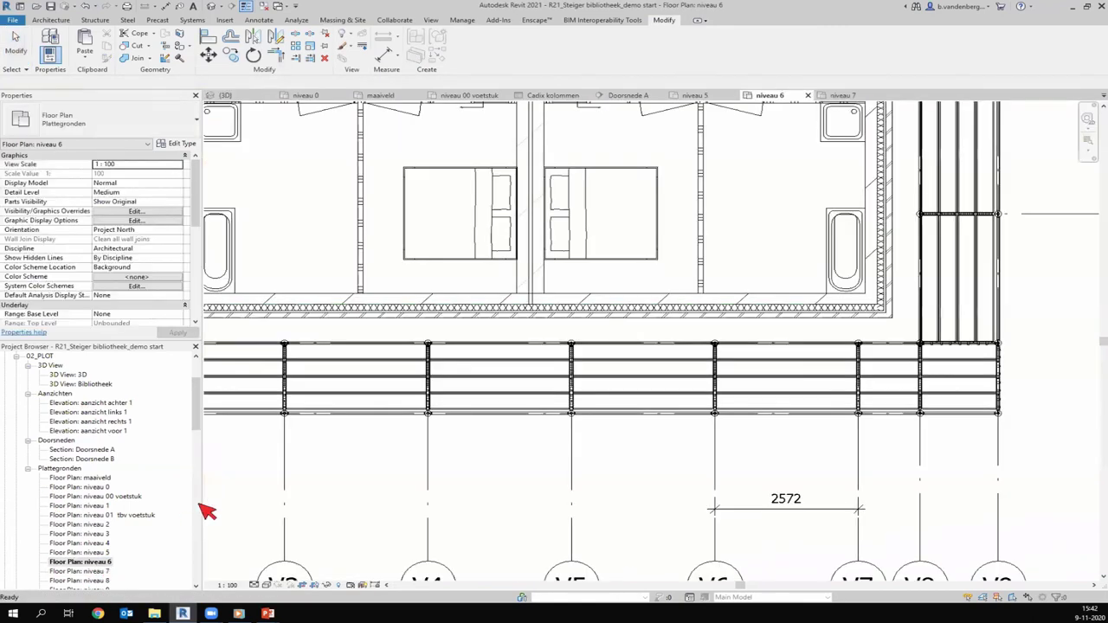
scroll(338, 343, up, 2)
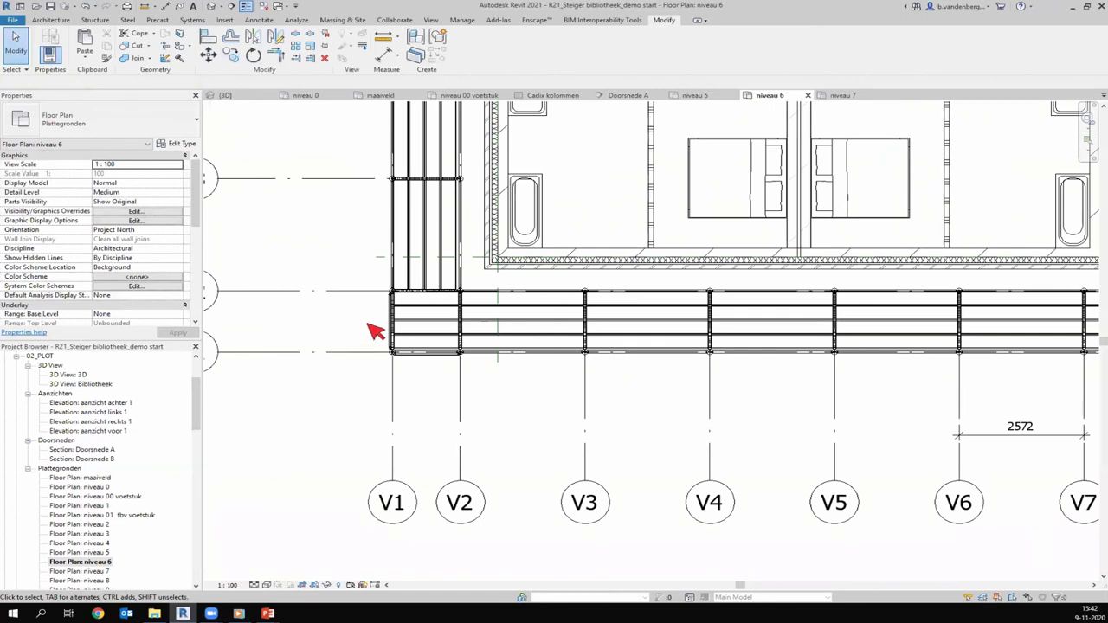
click(95, 20)
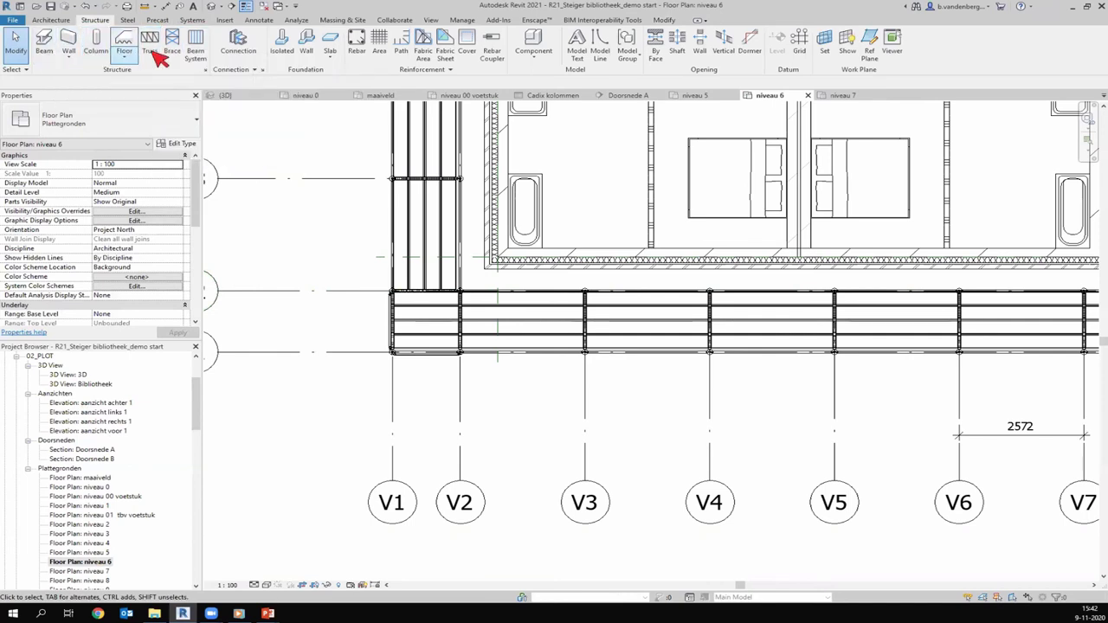
Place an 'NLRS_ST_allround console zonder pen_gen_cadix 732' truss at grid V3
click(149, 43)
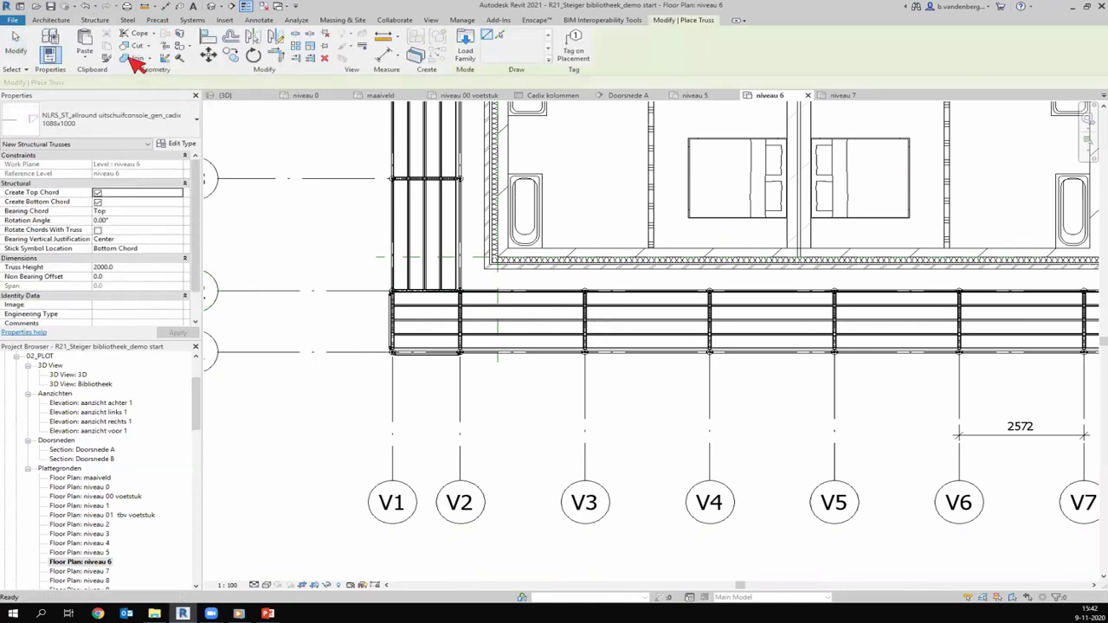
click(82, 118)
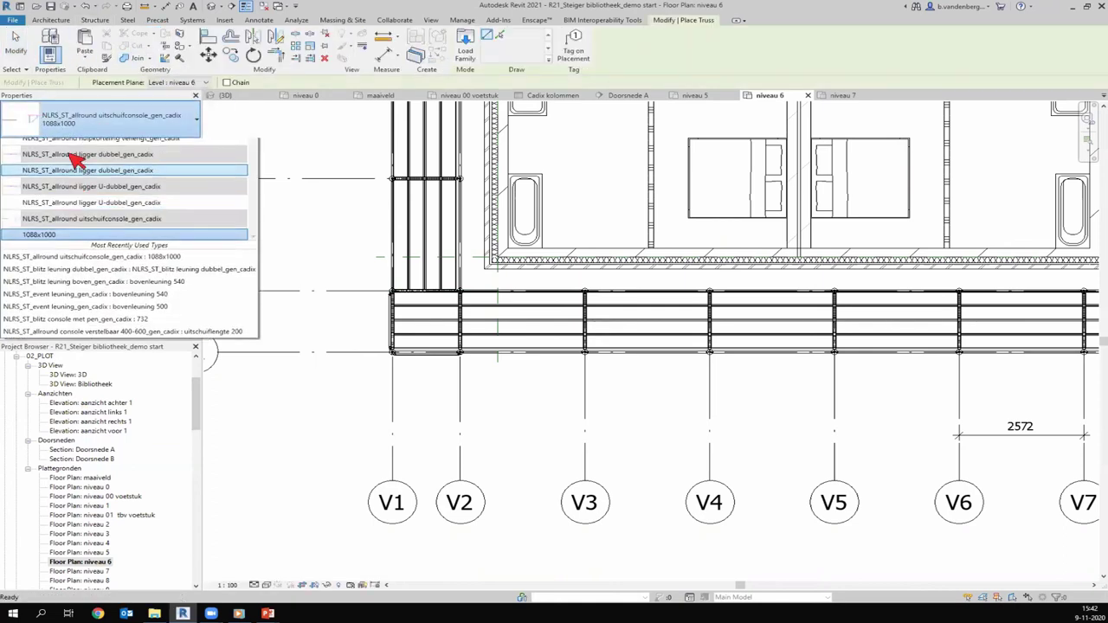
scroll(64, 214, up, 5)
click(67, 216)
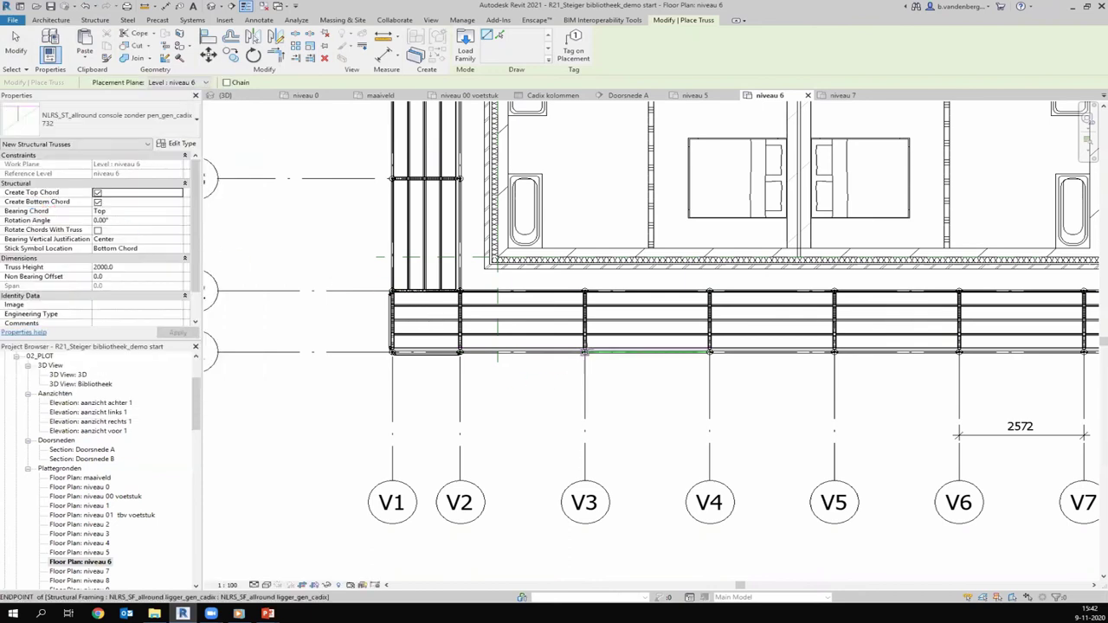
click(584, 353)
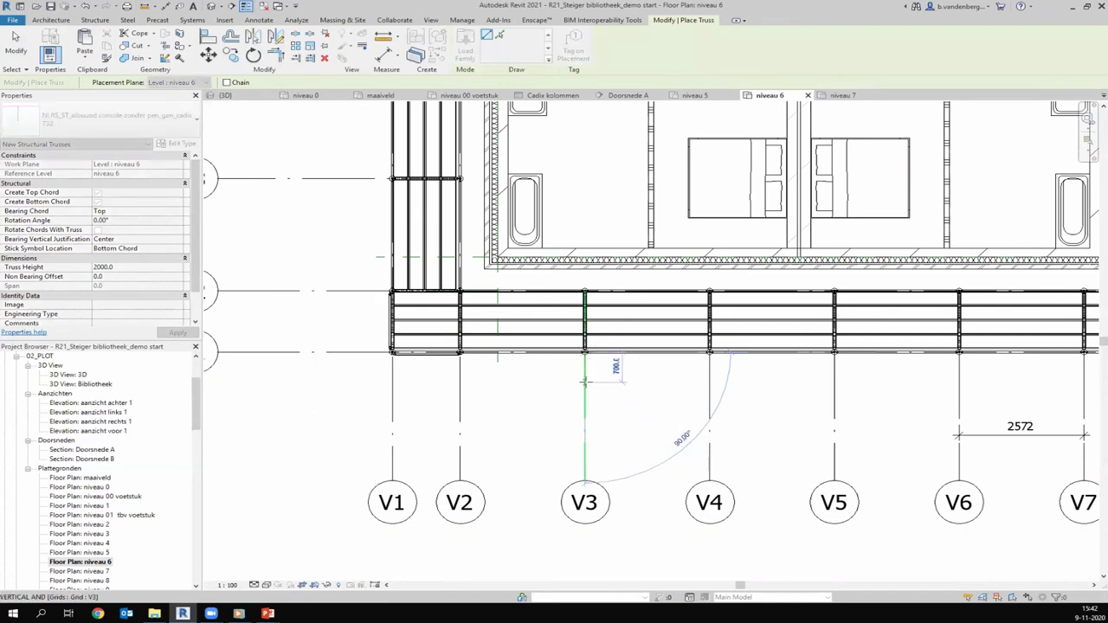
click(585, 381)
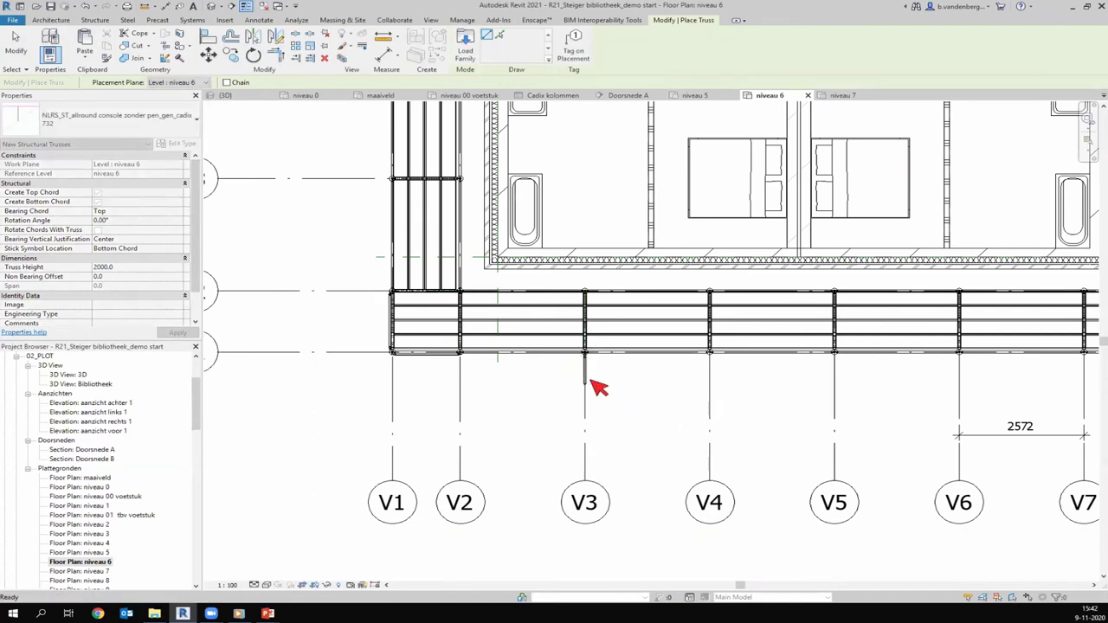
key(Escape)
key(Escape)
scroll(594, 378, up, 5)
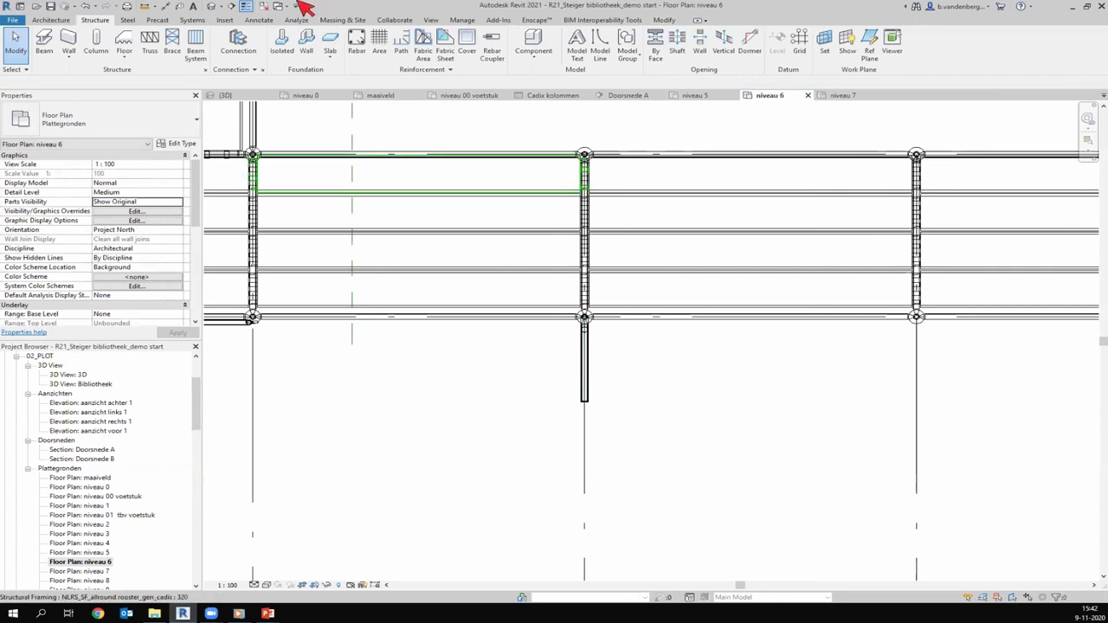
click(249, 94)
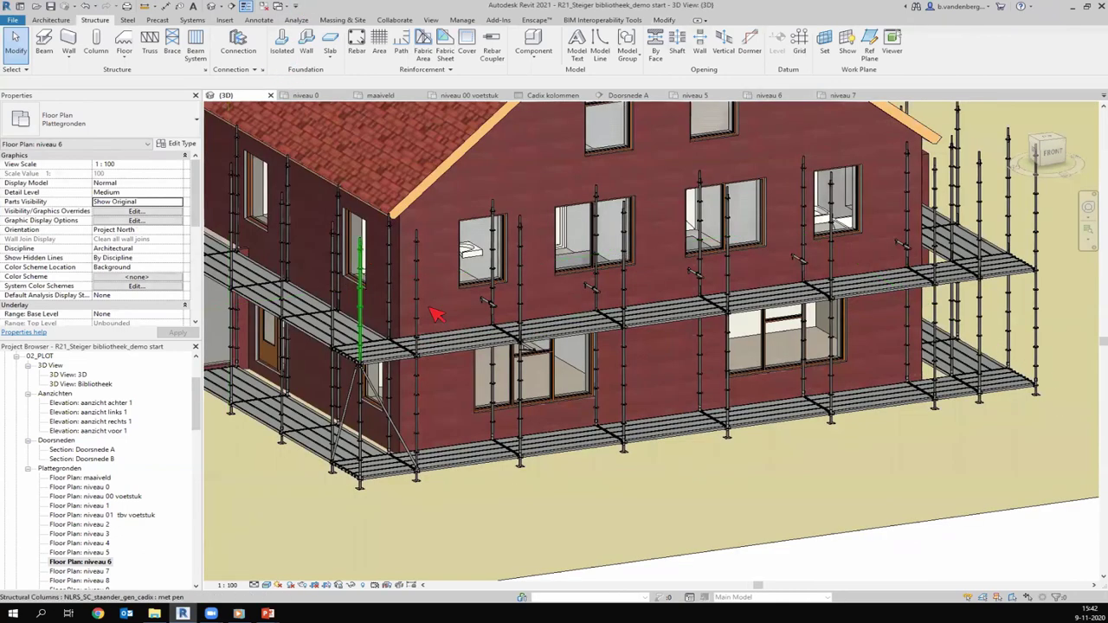
scroll(502, 368, up, 5)
scroll(556, 334, up, 3)
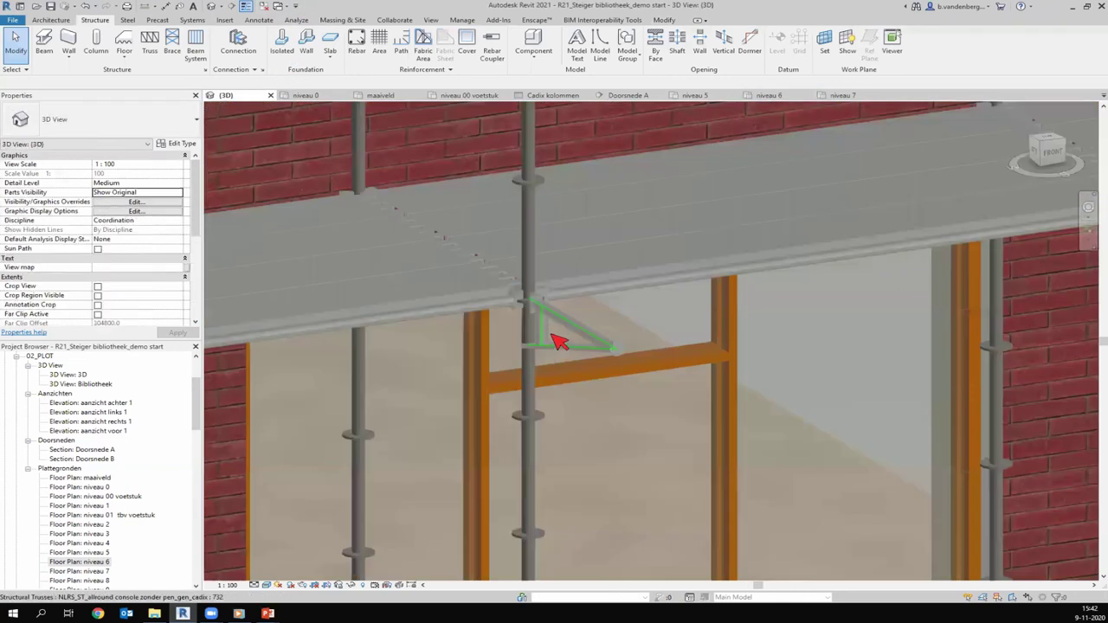
click(608, 346)
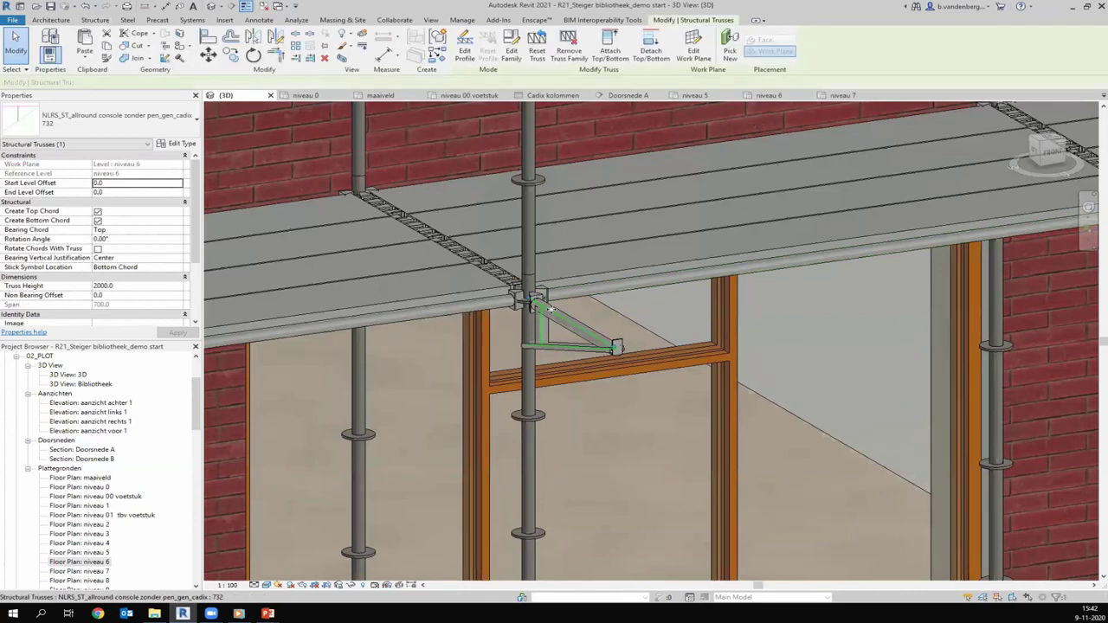
key(Escape)
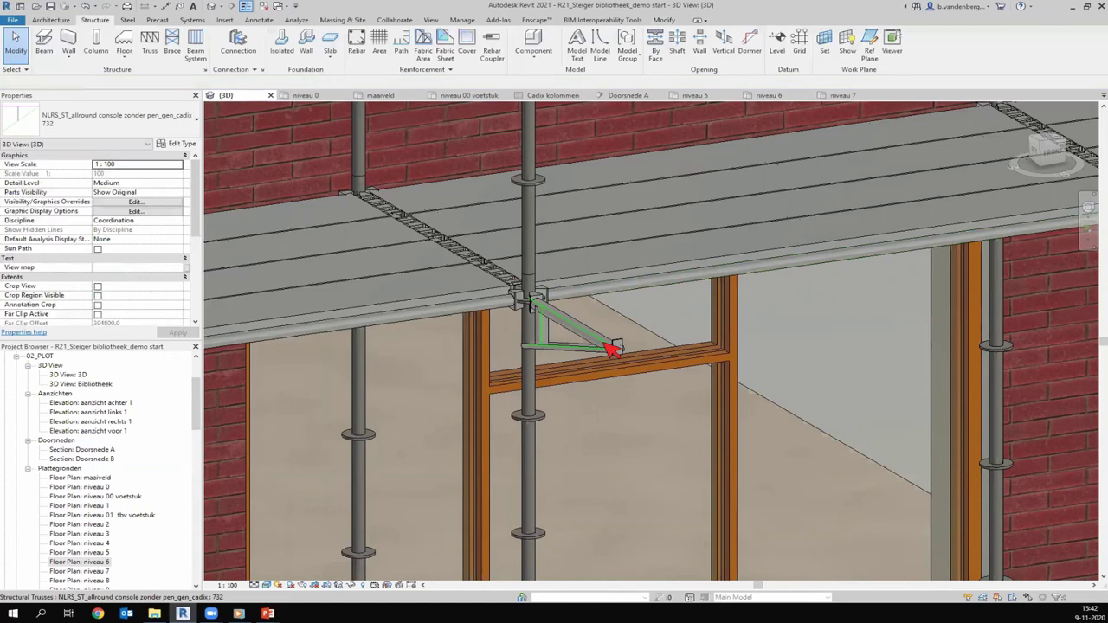
click(618, 360)
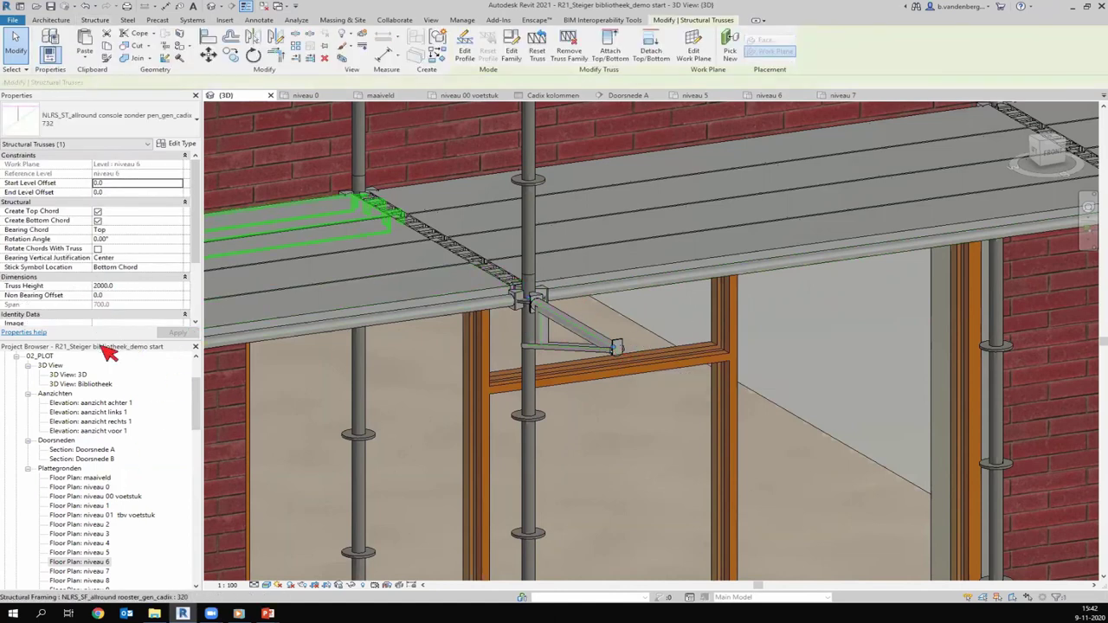
double_click(102, 563)
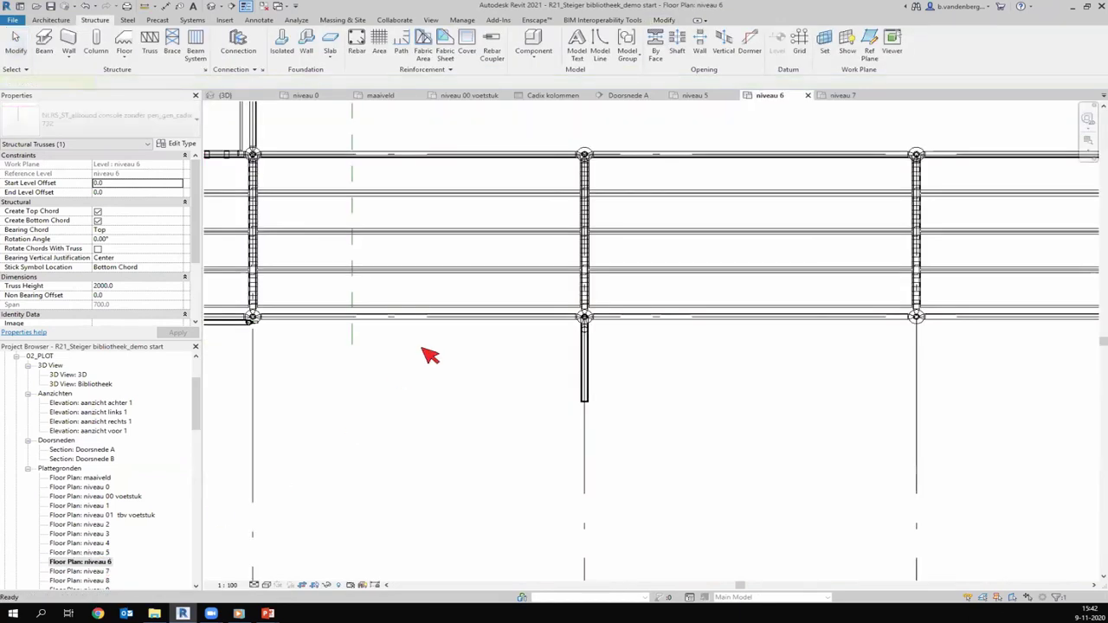
click(611, 372)
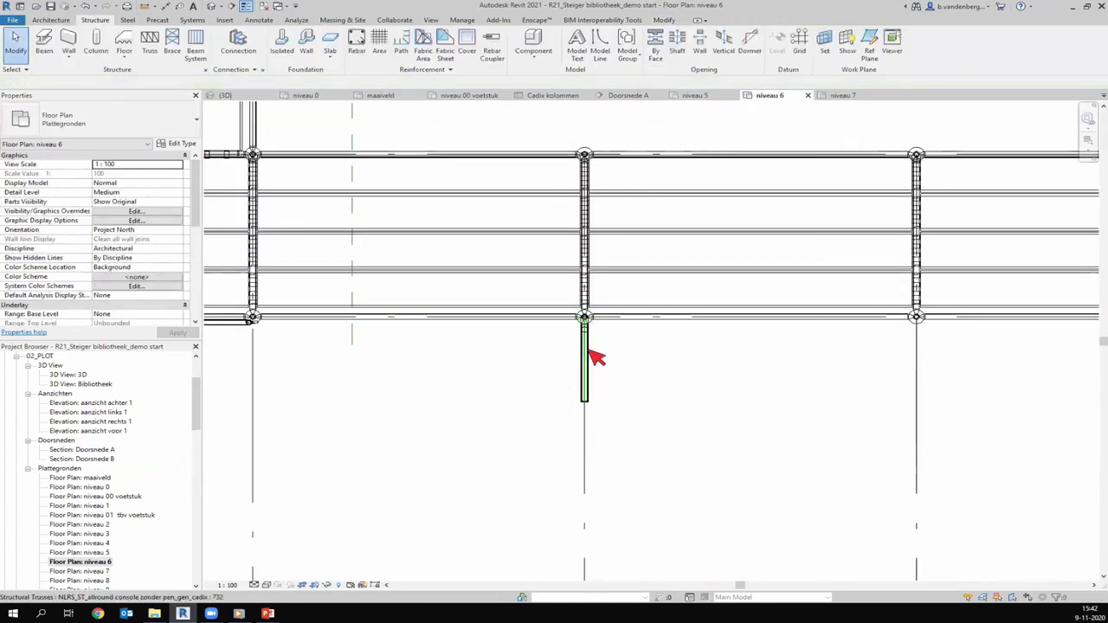
Copy the 732 console from its end point to grid V7, then switch to 3D
click(596, 363)
click(230, 54)
click(584, 451)
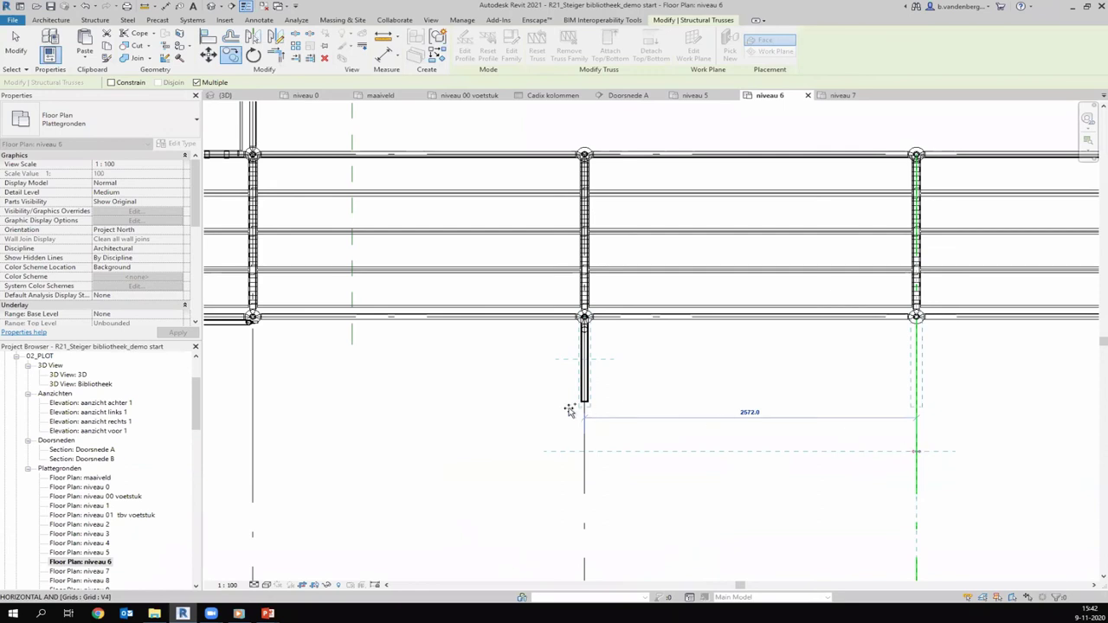
scroll(569, 410, down, 1)
scroll(606, 415, down, 3)
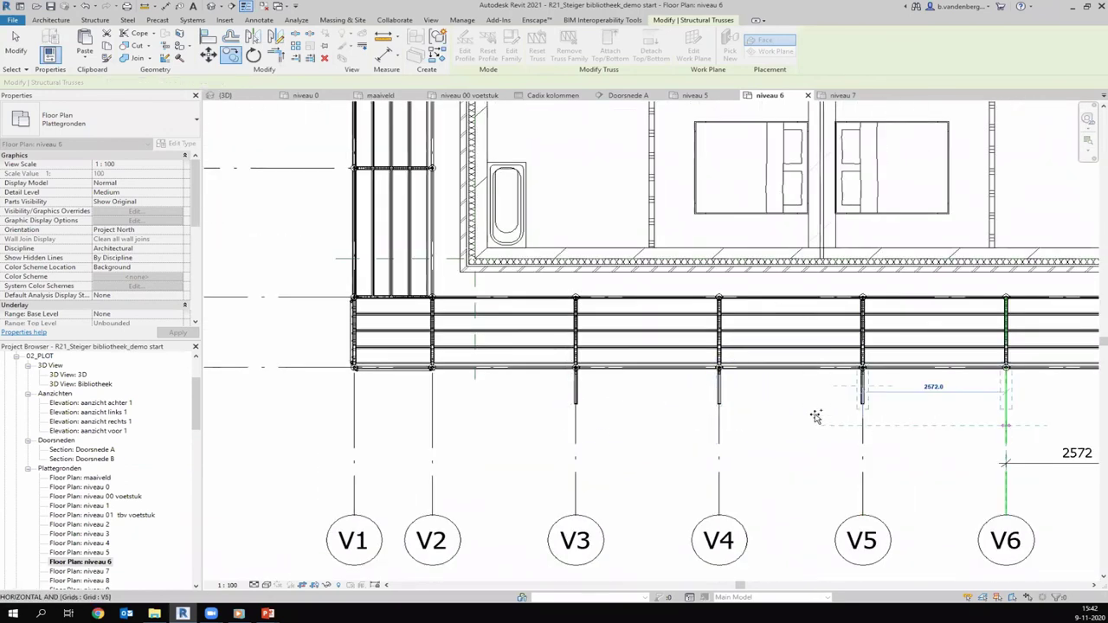
scroll(456, 383, down, 1)
scroll(456, 383, down, 1)
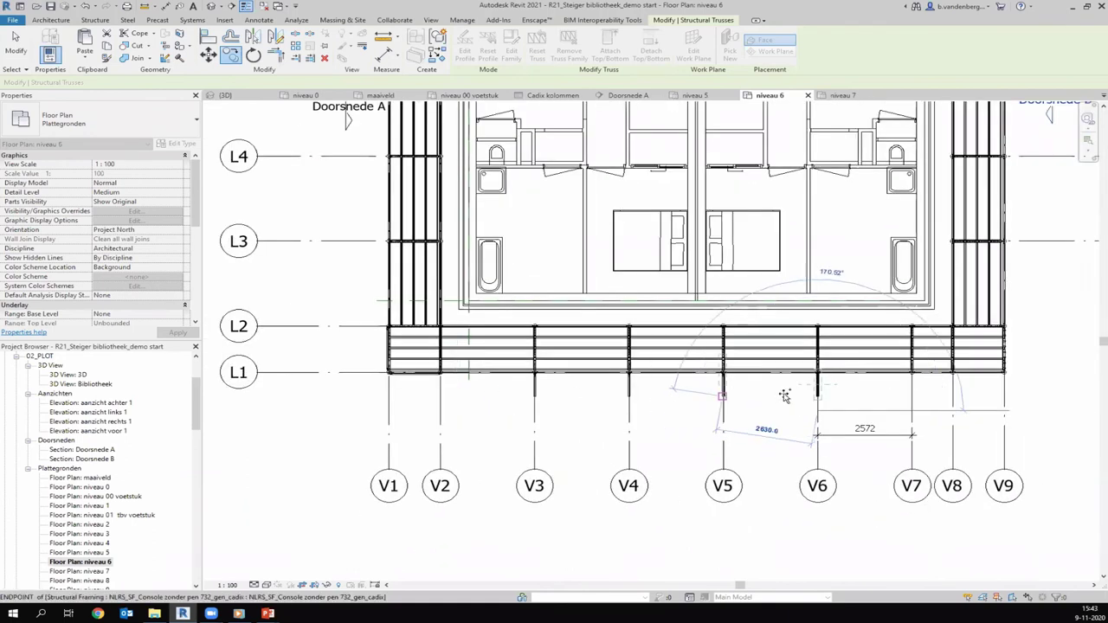
click(913, 416)
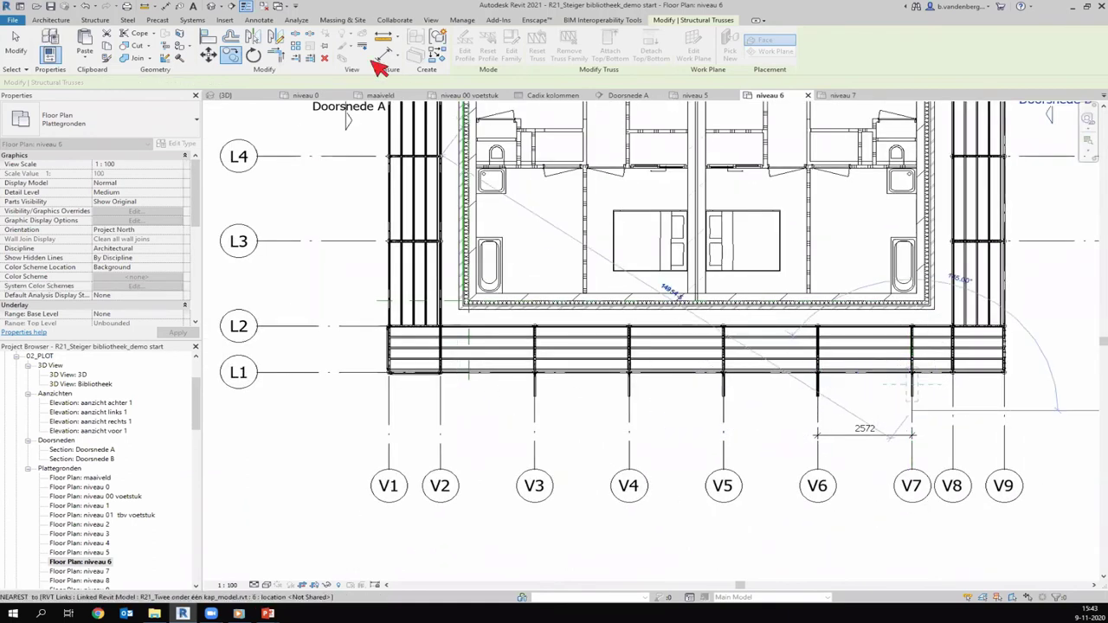
click(210, 6)
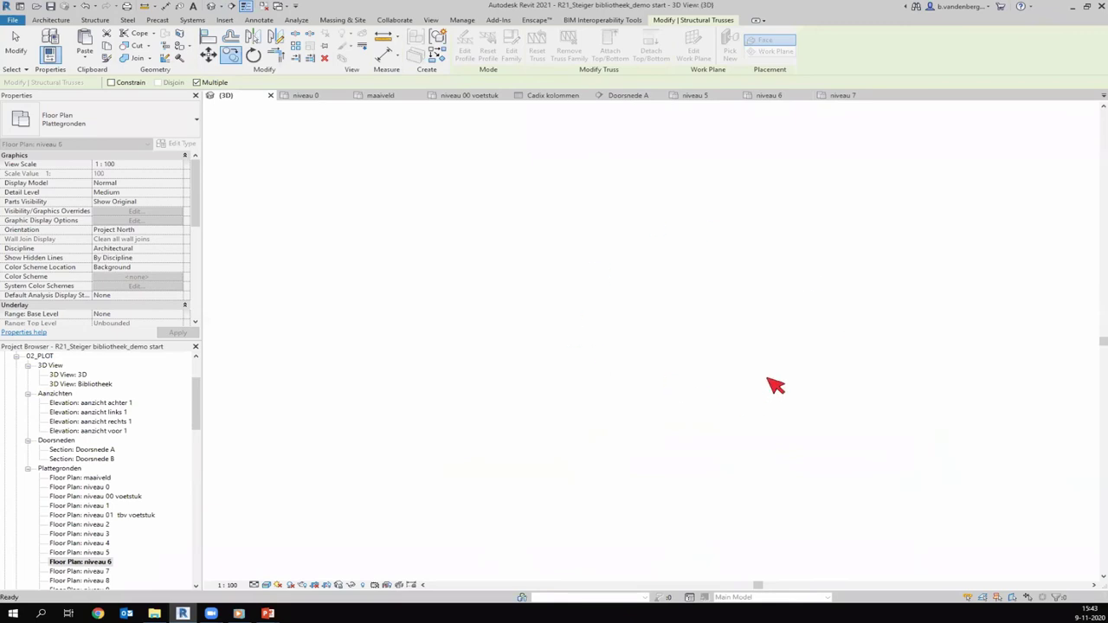
Orbit and zoom the 3D view to inspect the consoles, then reopen the niveau 6 plan
shift+middle_drag(963, 331, 874, 318)
scroll(806, 290, down, 3)
scroll(685, 280, down, 2)
scroll(778, 277, down, 2)
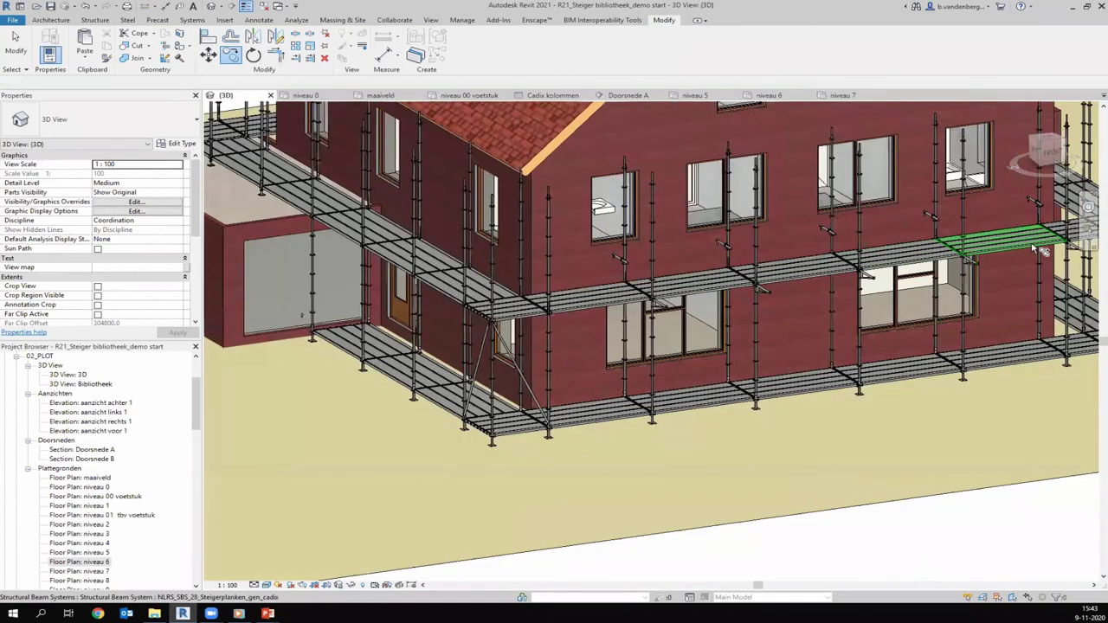
scroll(773, 303, down, 4)
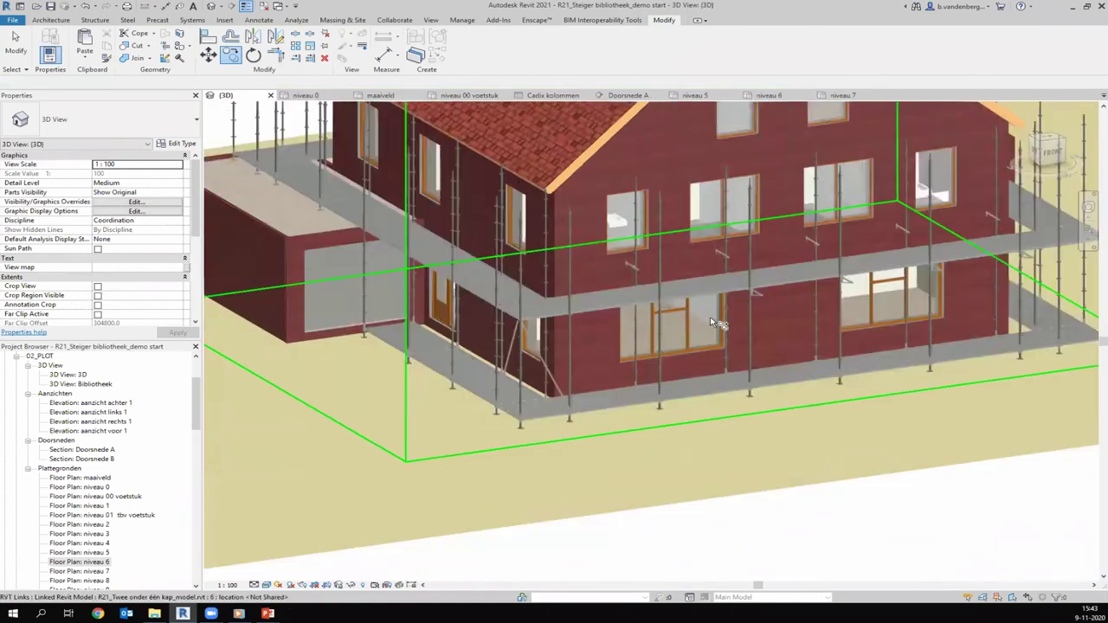
scroll(1006, 247, up, 4)
scroll(996, 250, up, 2)
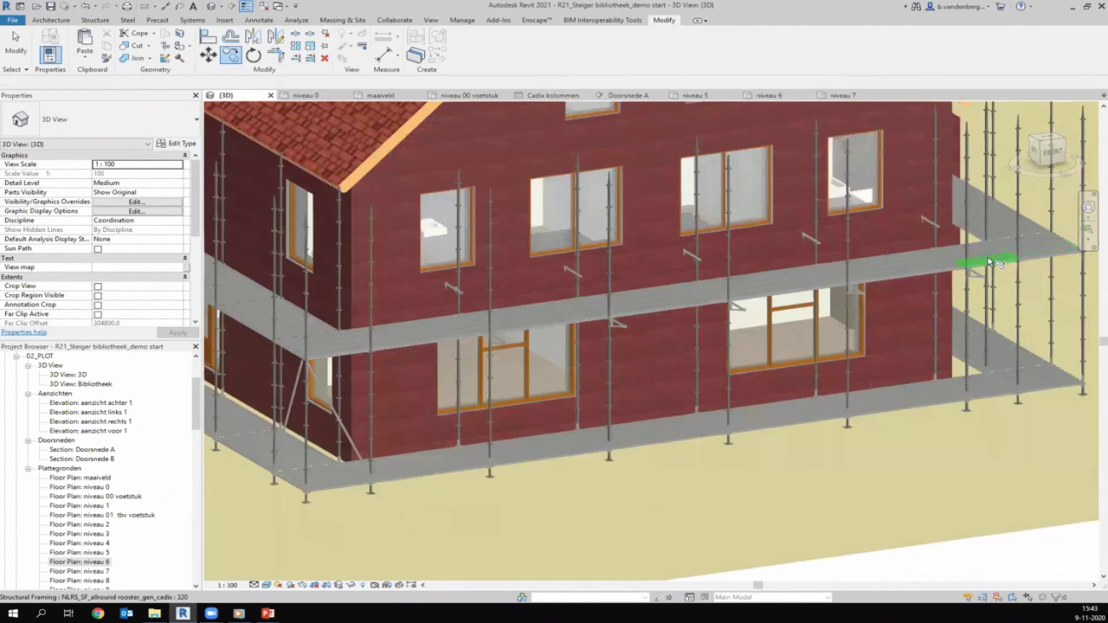
scroll(988, 256, up, 2)
scroll(969, 264, up, 1)
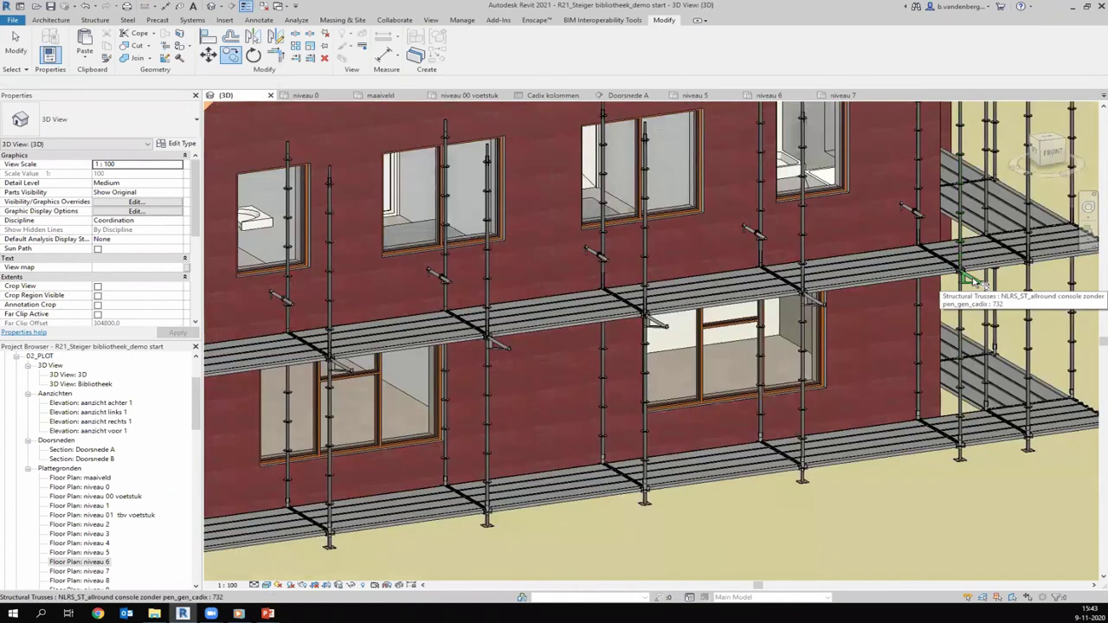
double_click(102, 563)
Start a Beam System with beam type NLRS_SF_steigerplank 190x30 instead of the 320 grating
scroll(574, 381, up, 1)
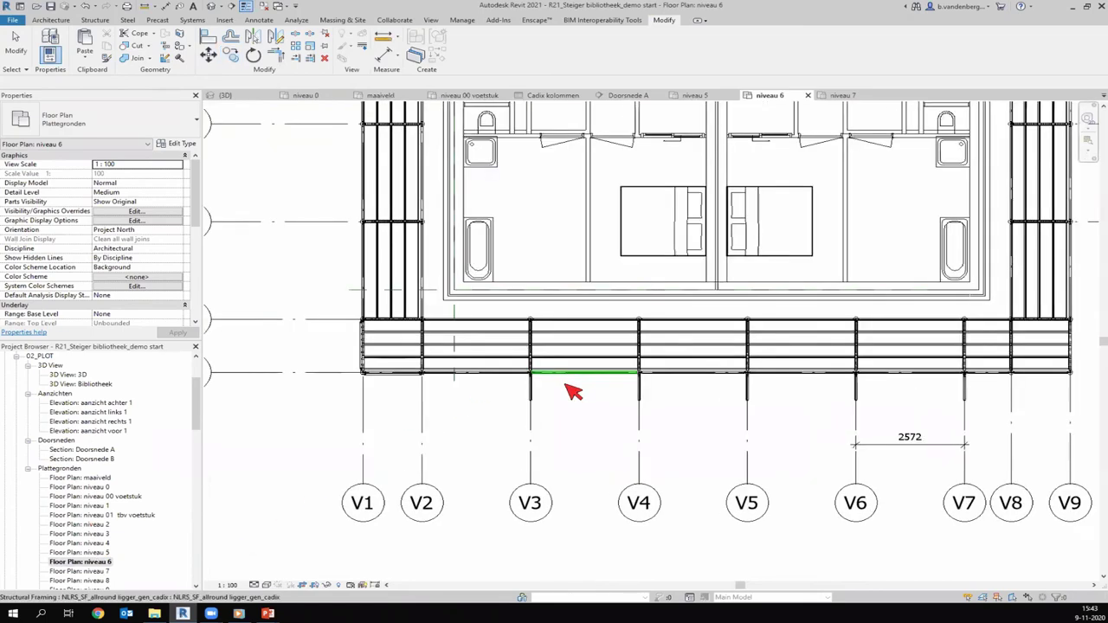
scroll(572, 392, up, 2)
click(51, 20)
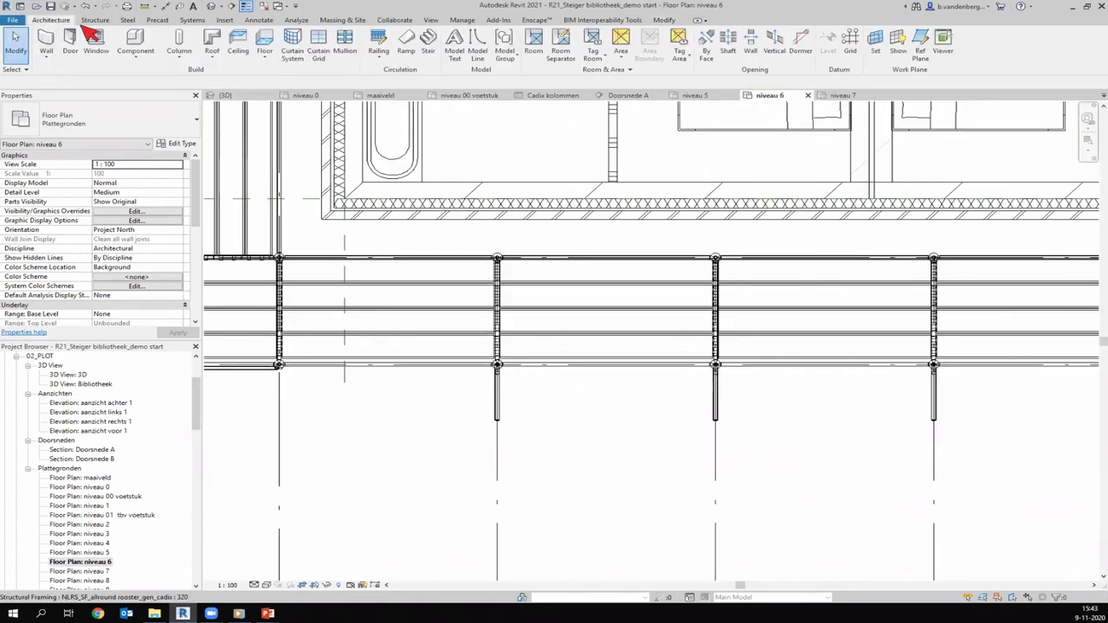
click(96, 20)
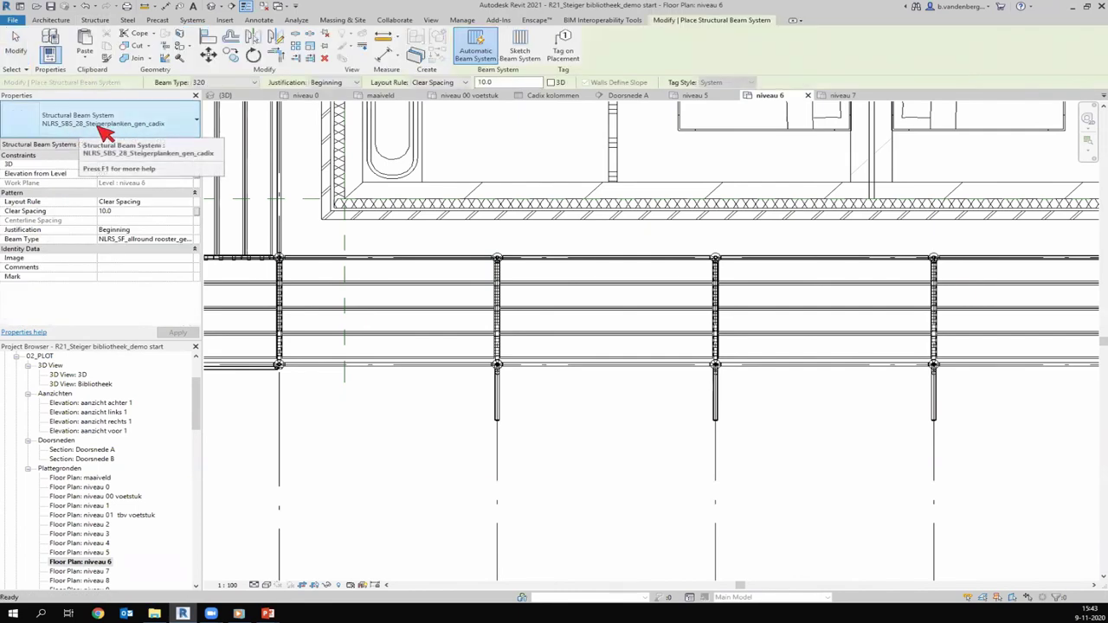
click(160, 240)
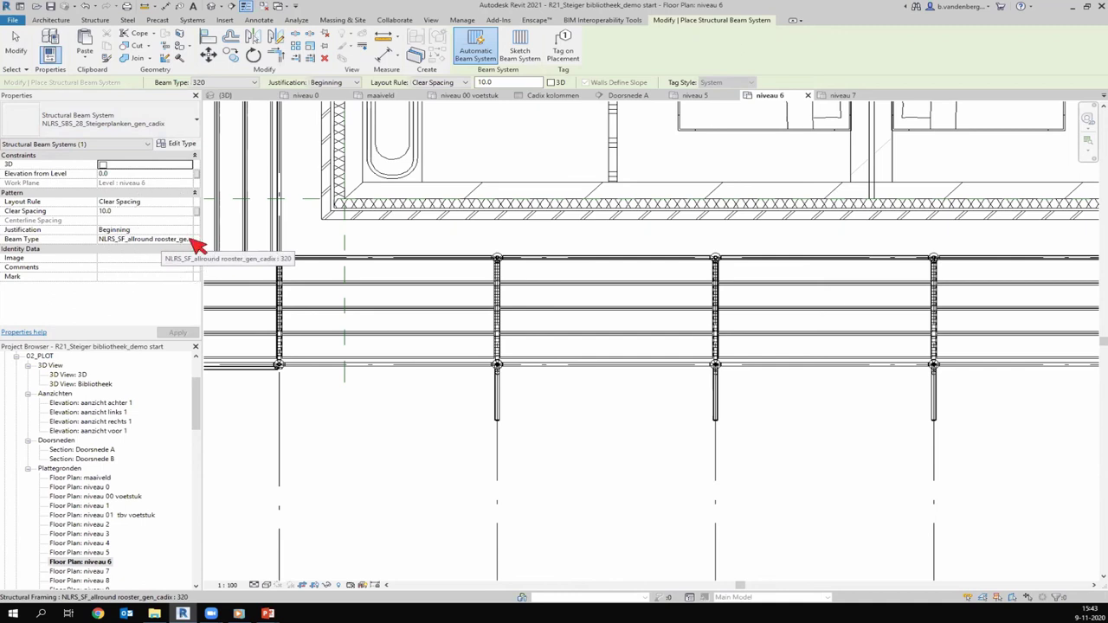
click(191, 239)
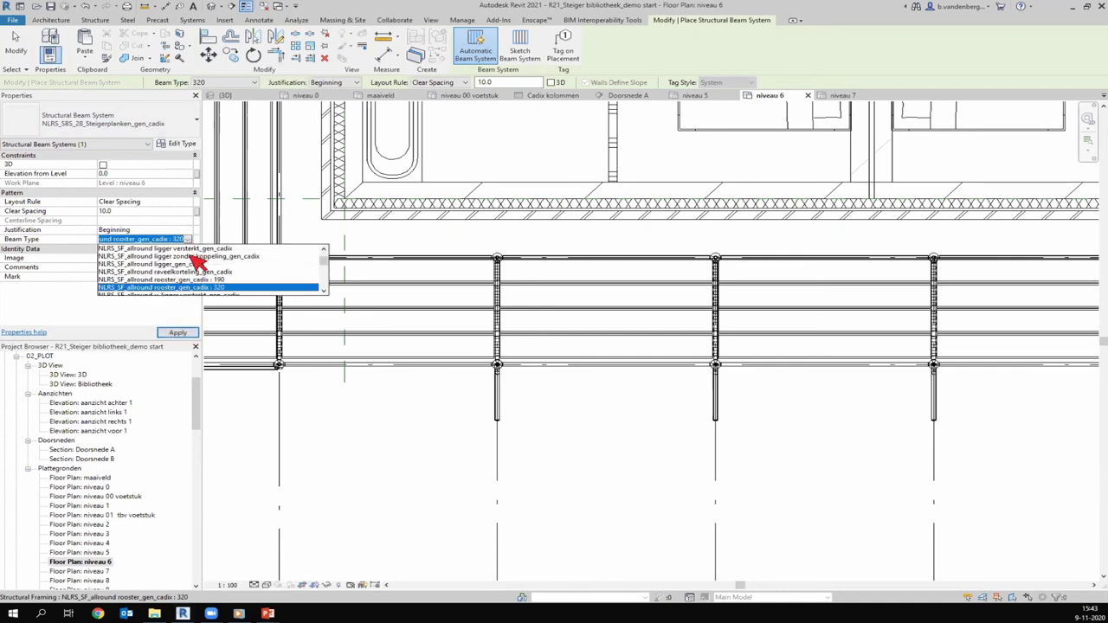
text(ste)
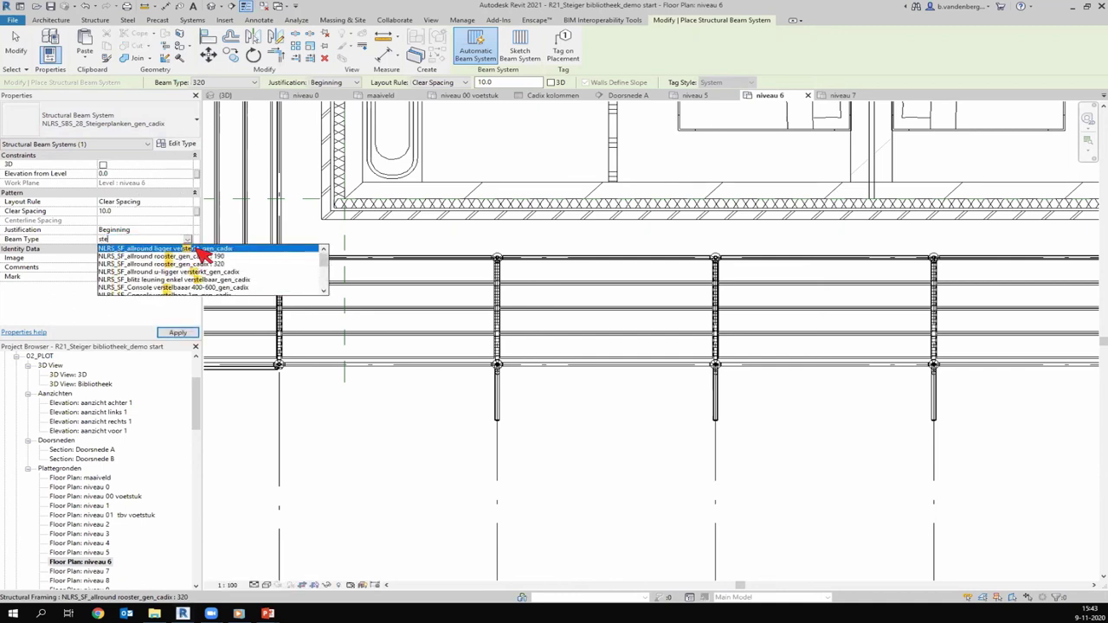
text(iger)
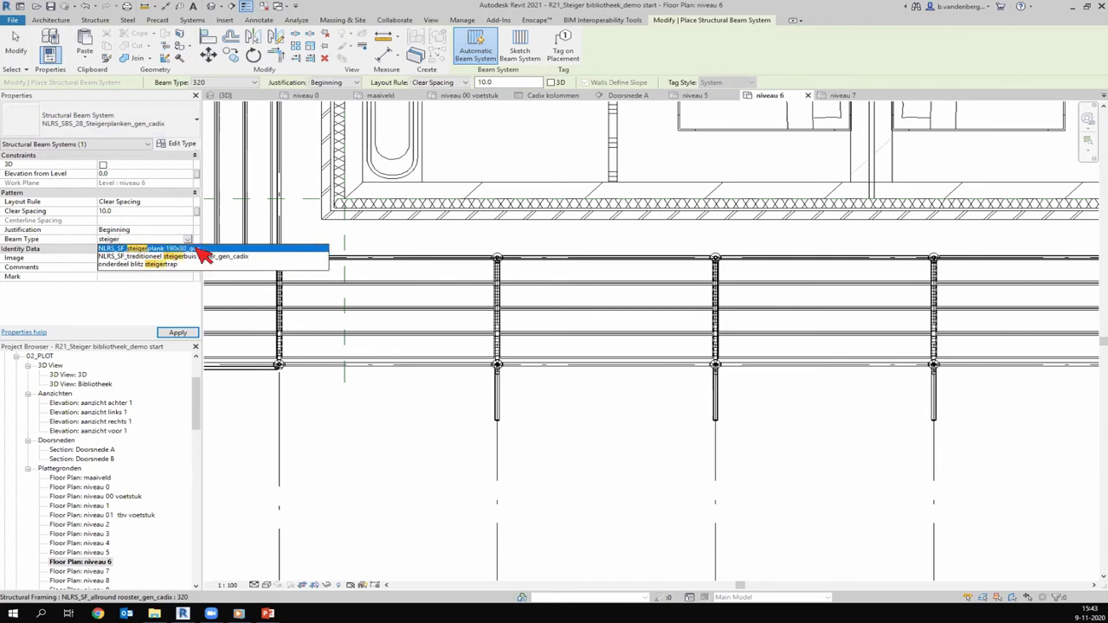
click(199, 249)
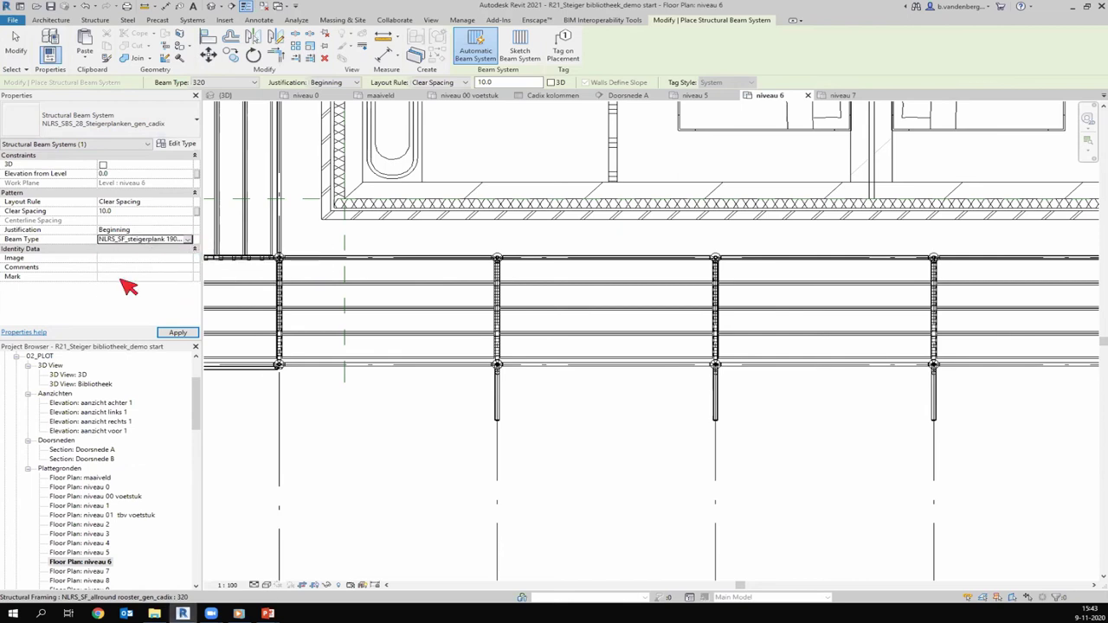
scroll(563, 347, down, 1)
scroll(553, 372, down, 1)
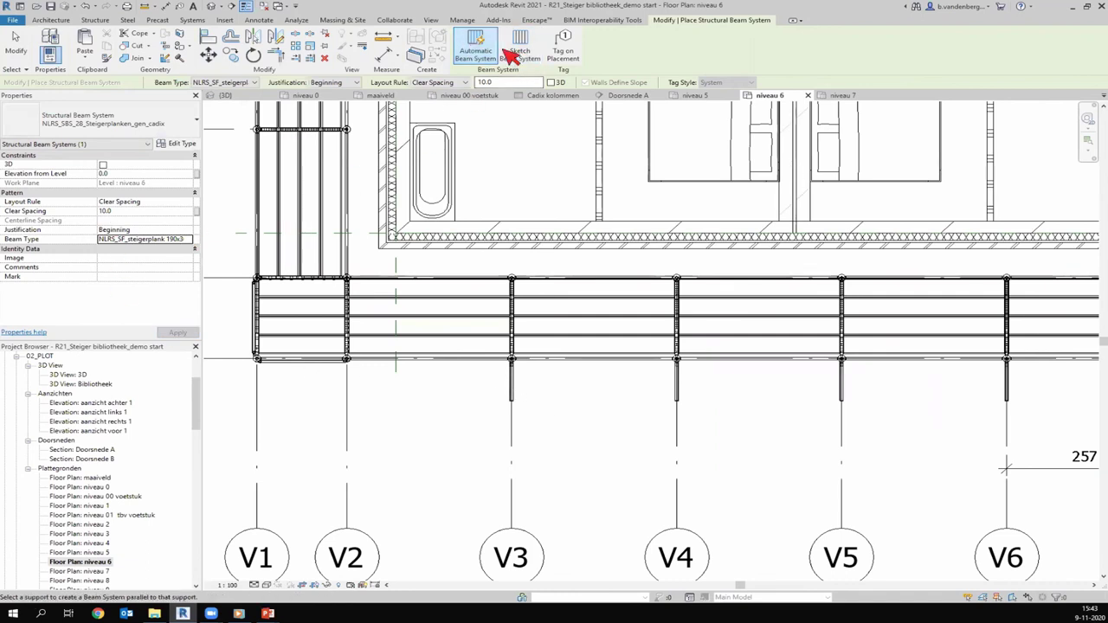
Begin the plank boundary sketch by picking the column edge at the deck end
click(519, 50)
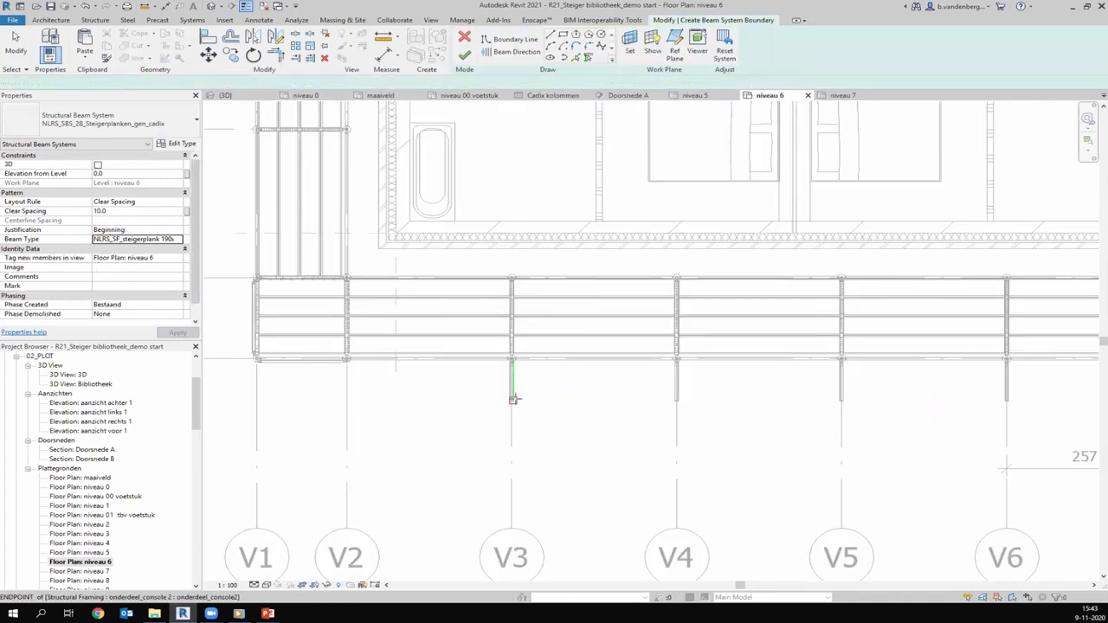
scroll(512, 400, up, 3)
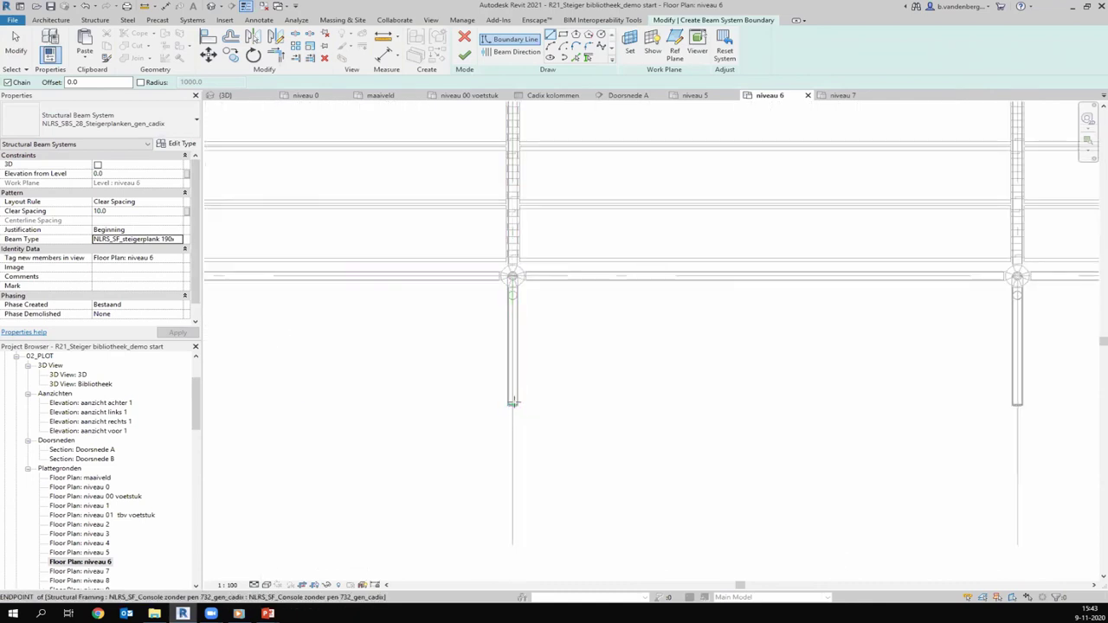
scroll(512, 401, up, 3)
click(507, 401)
scroll(509, 346, down, 2)
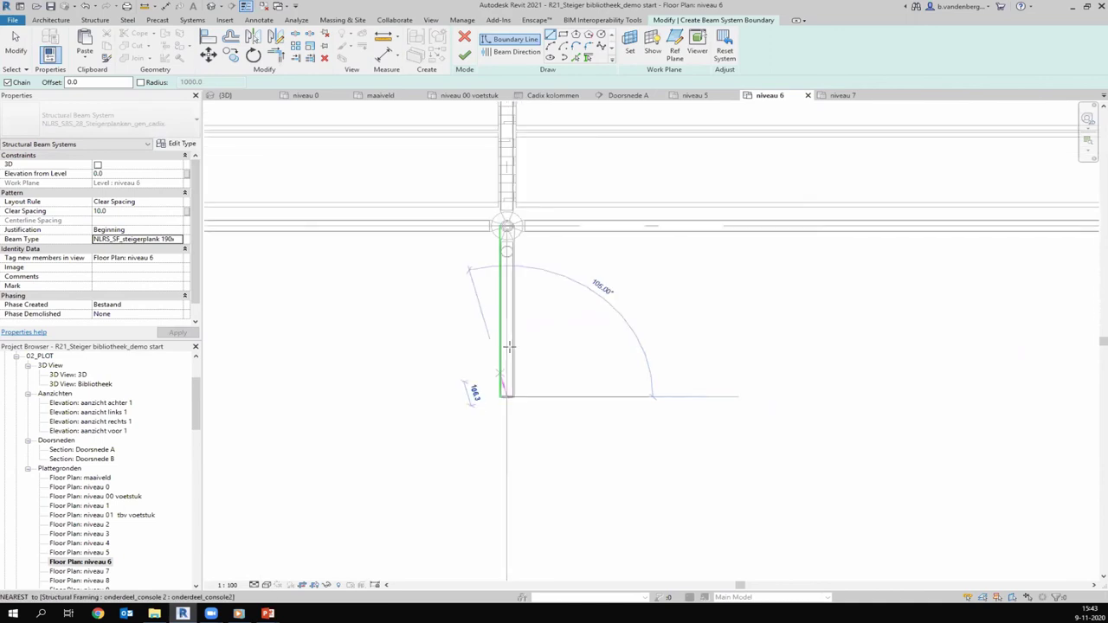
click(563, 37)
click(510, 401)
Close the rectangular boundary at the right column and finish the steigerplank beam system
scroll(506, 396, up, 2)
scroll(502, 391, up, 1)
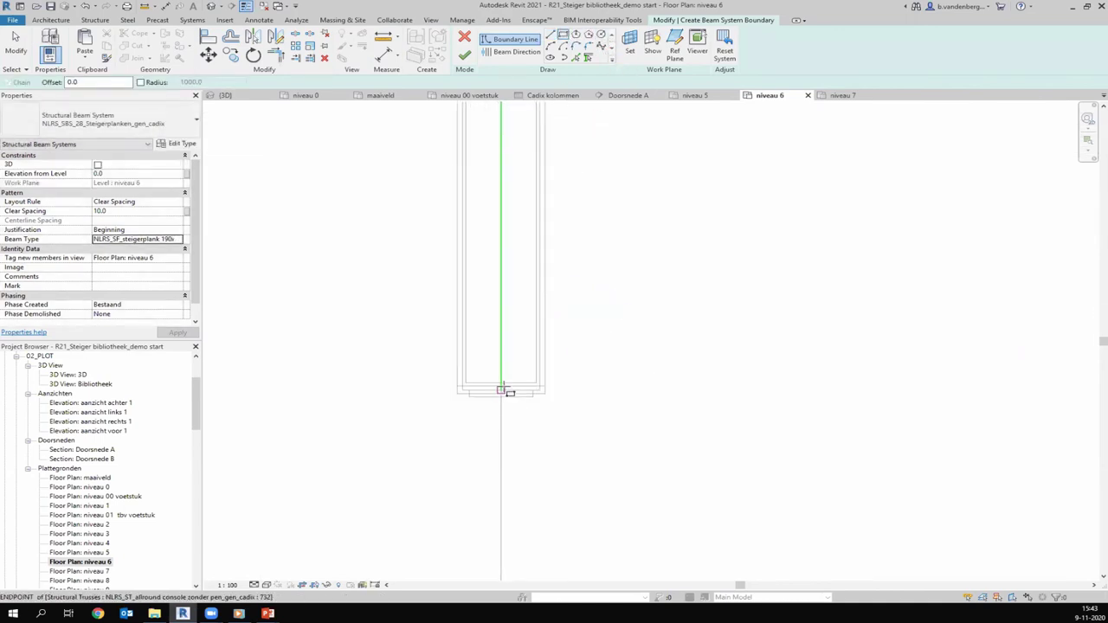
scroll(487, 401, down, 2)
scroll(445, 415, down, 2)
scroll(444, 411, down, 1)
scroll(781, 326, up, 2)
scroll(791, 346, up, 1)
scroll(779, 348, up, 1)
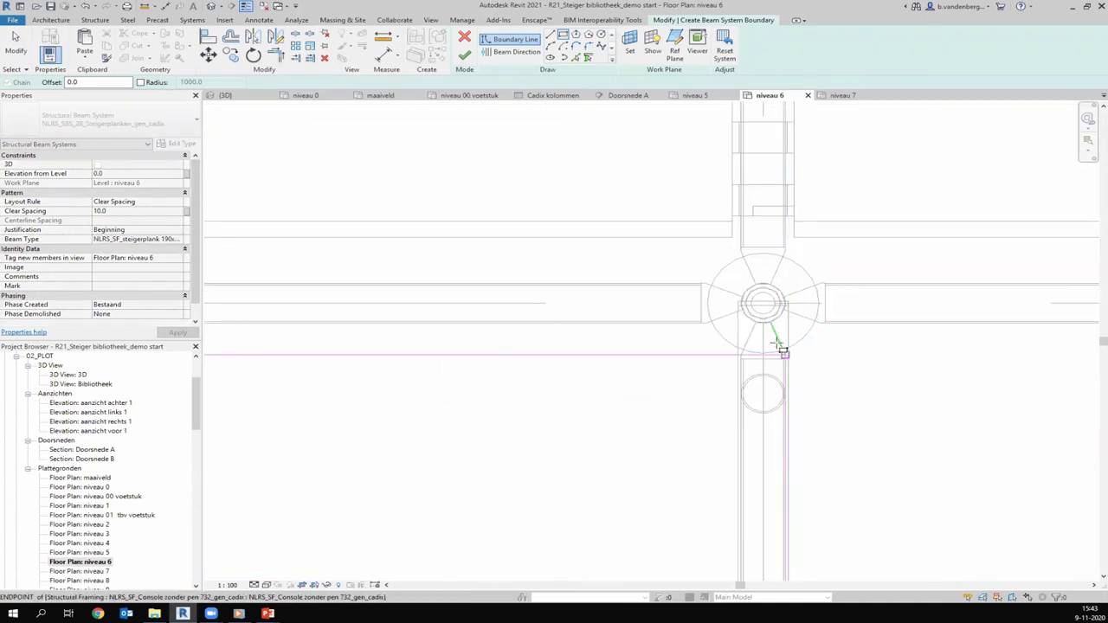
click(781, 356)
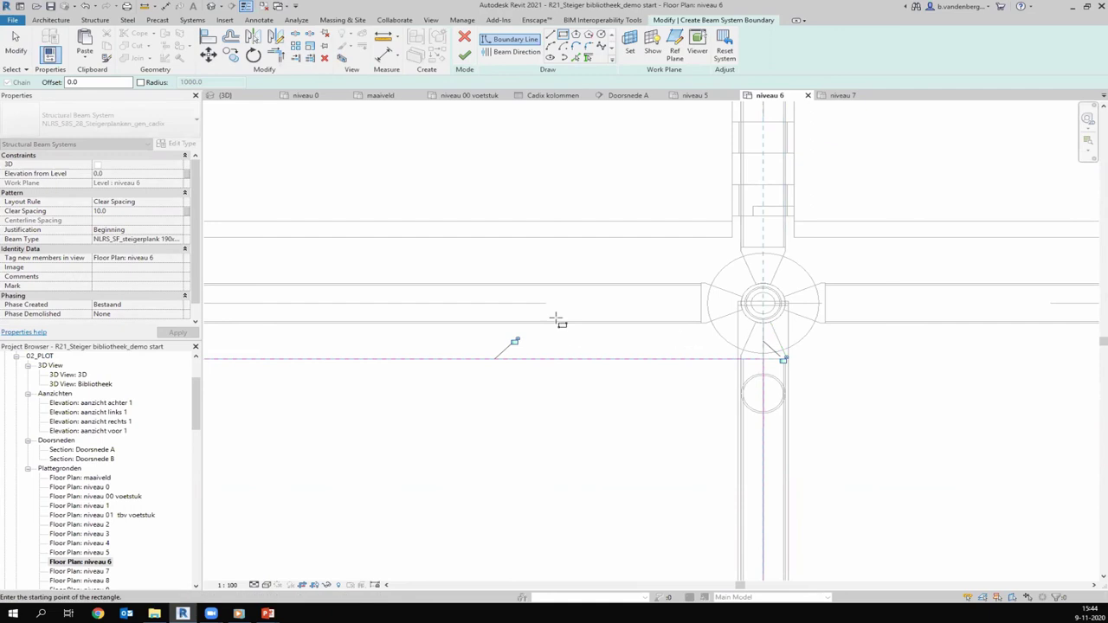
scroll(558, 320, down, 3)
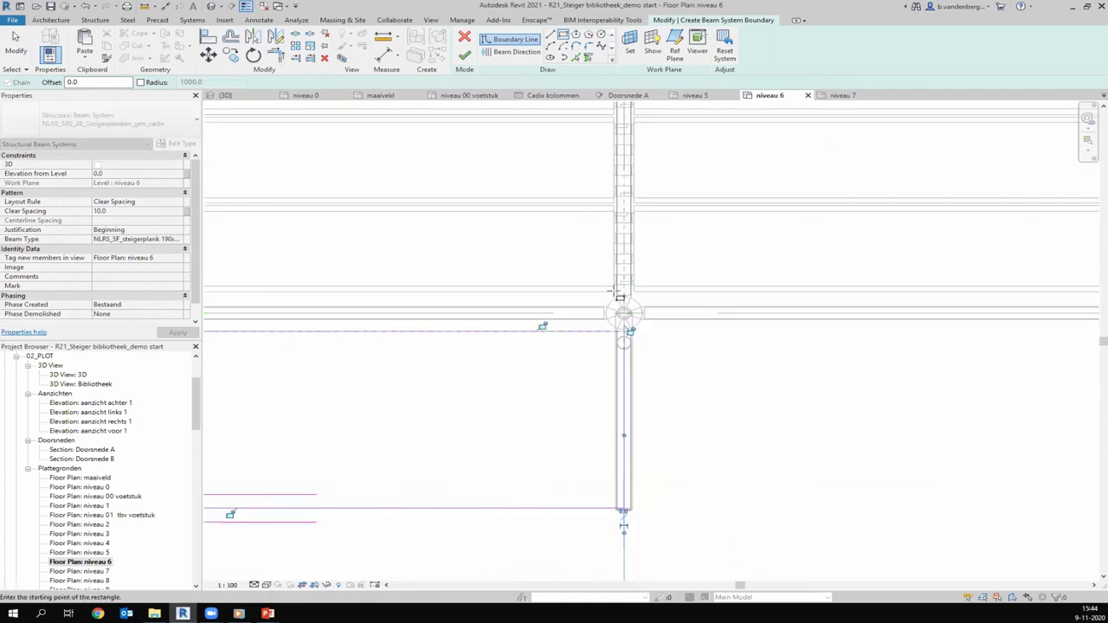
click(463, 54)
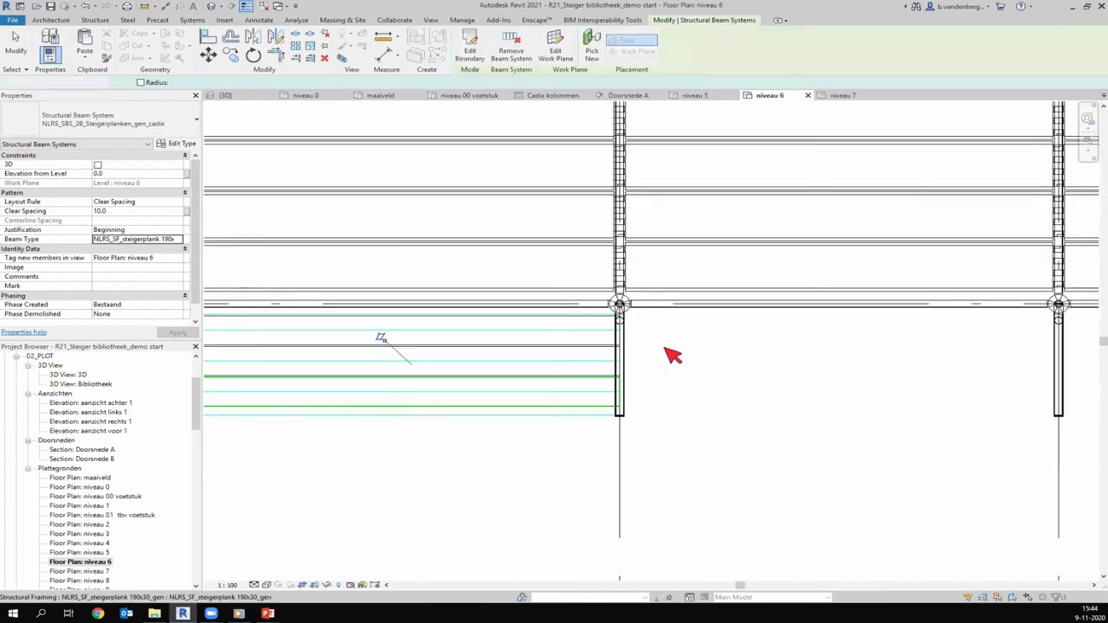
Zoom in on the new steigerplank deck in 3D and select the beam system to check it
scroll(699, 314, down, 2)
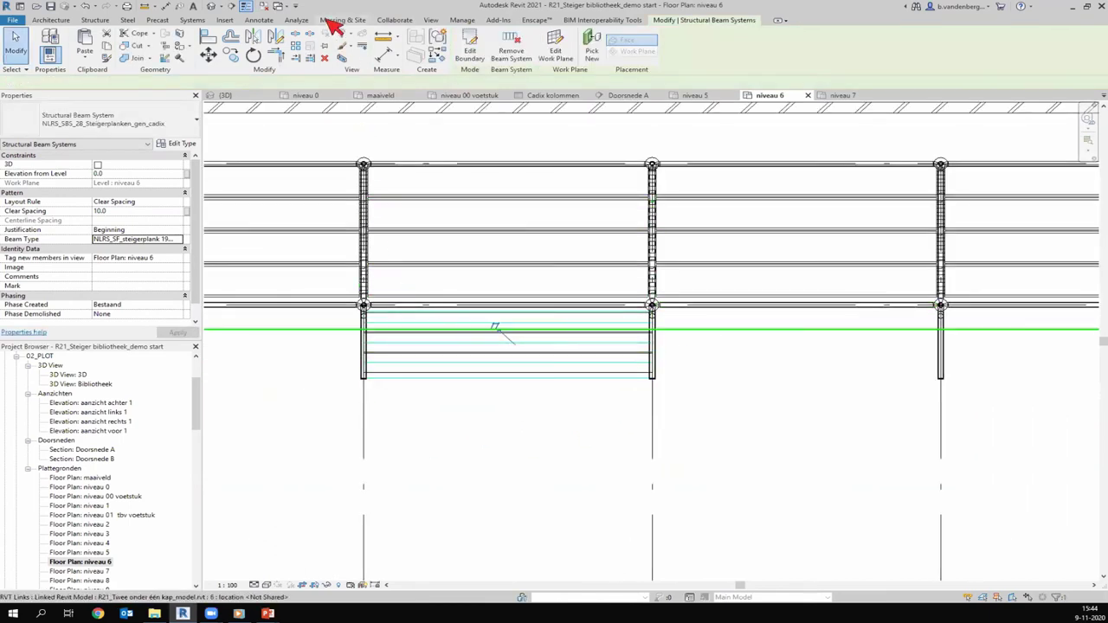
click(211, 5)
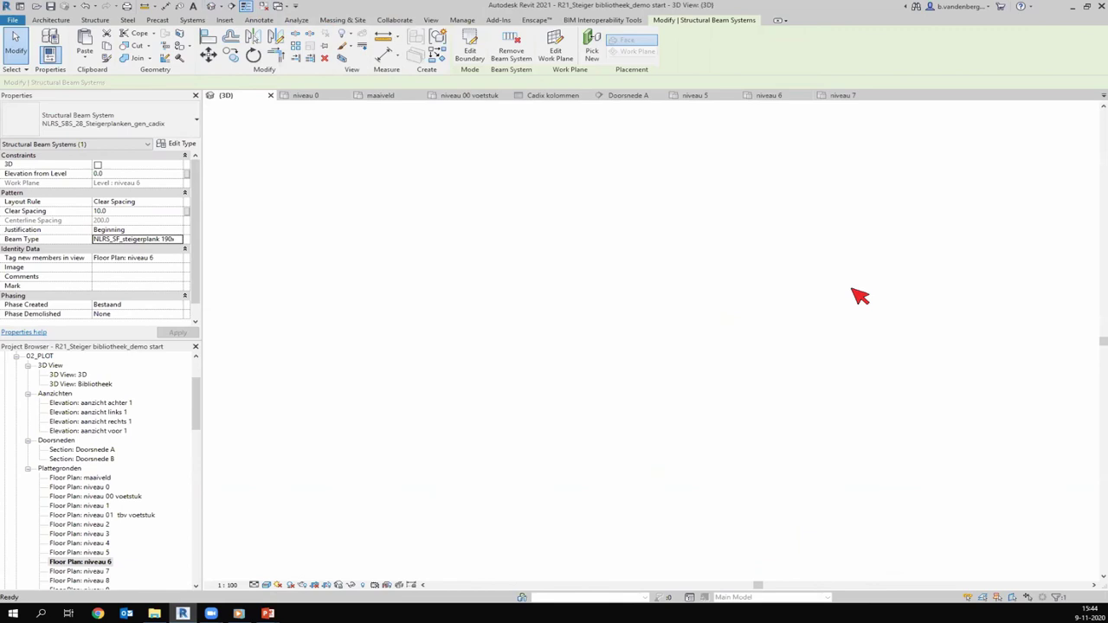
scroll(470, 326, up, 3)
scroll(489, 377, up, 3)
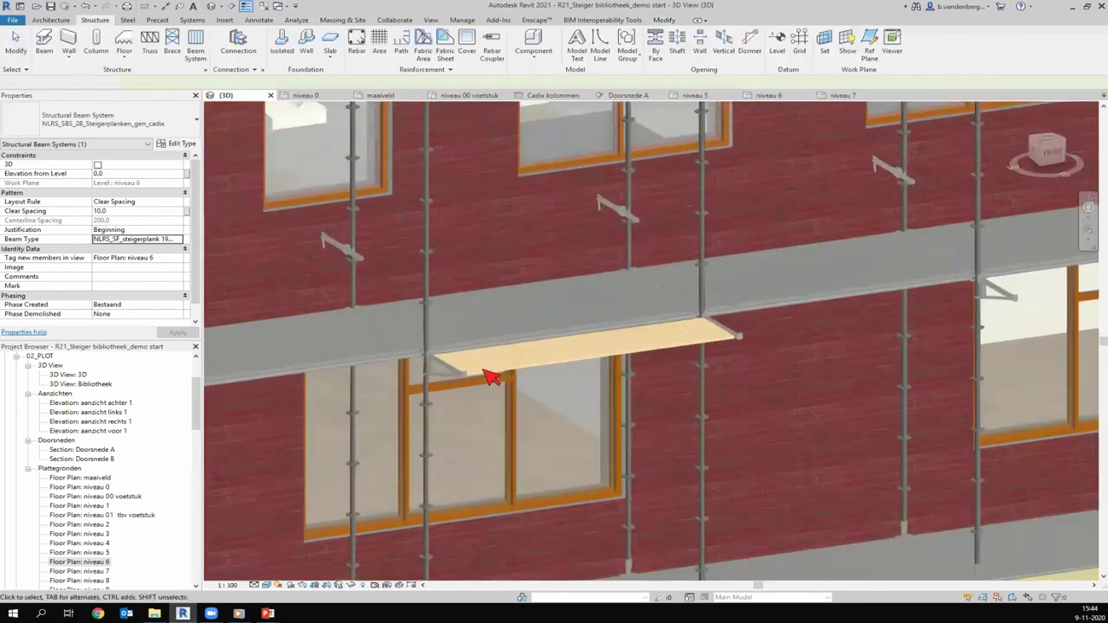
scroll(476, 350, up, 2)
click(458, 320)
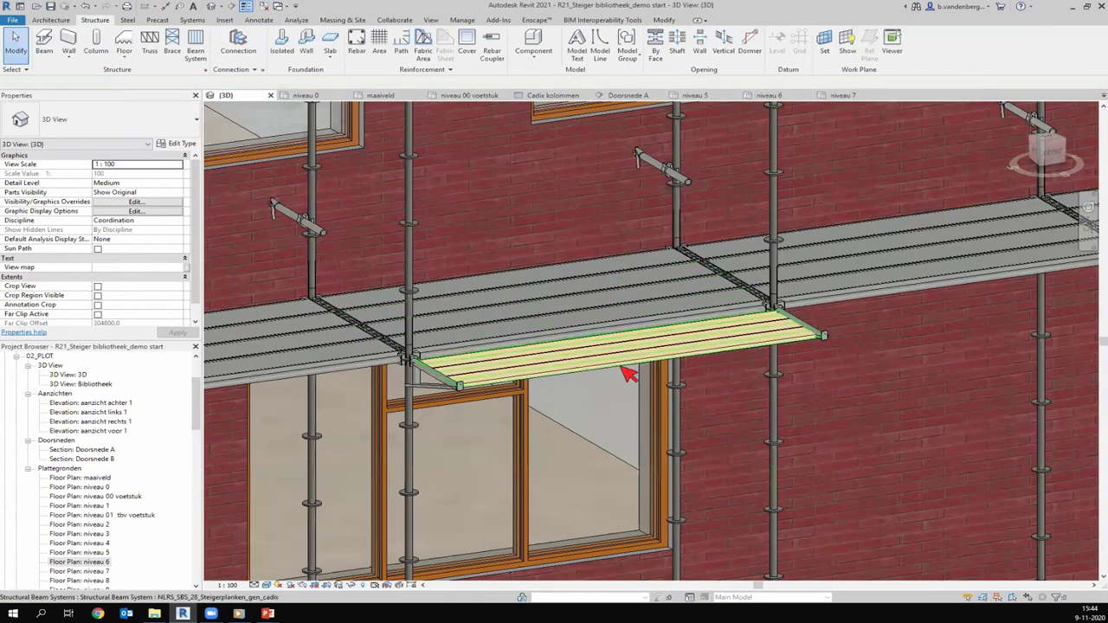
click(439, 355)
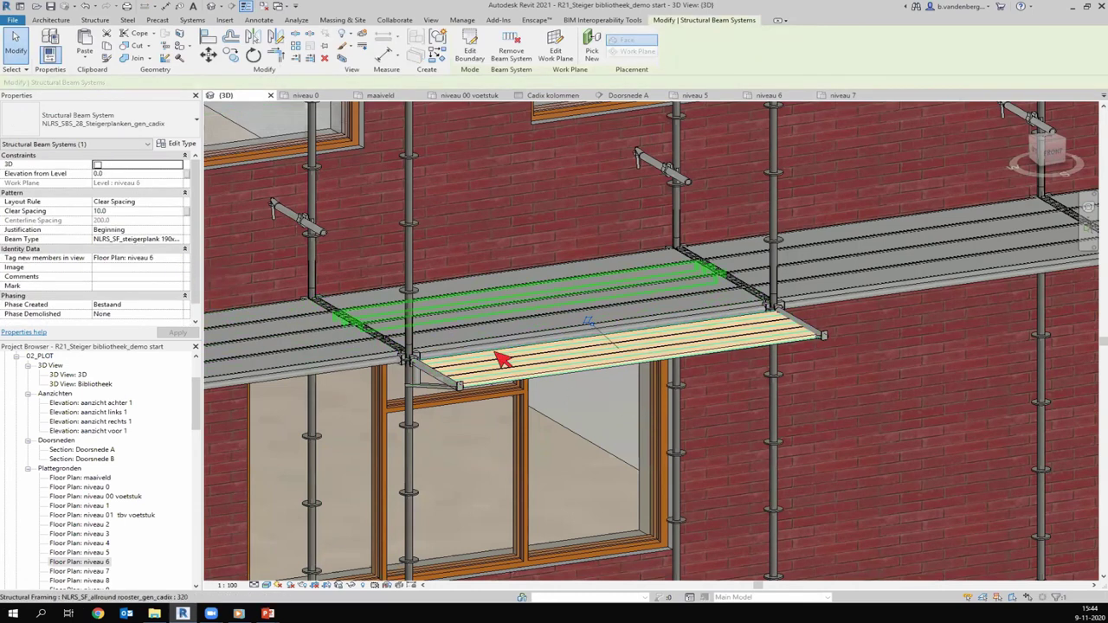
key(Escape)
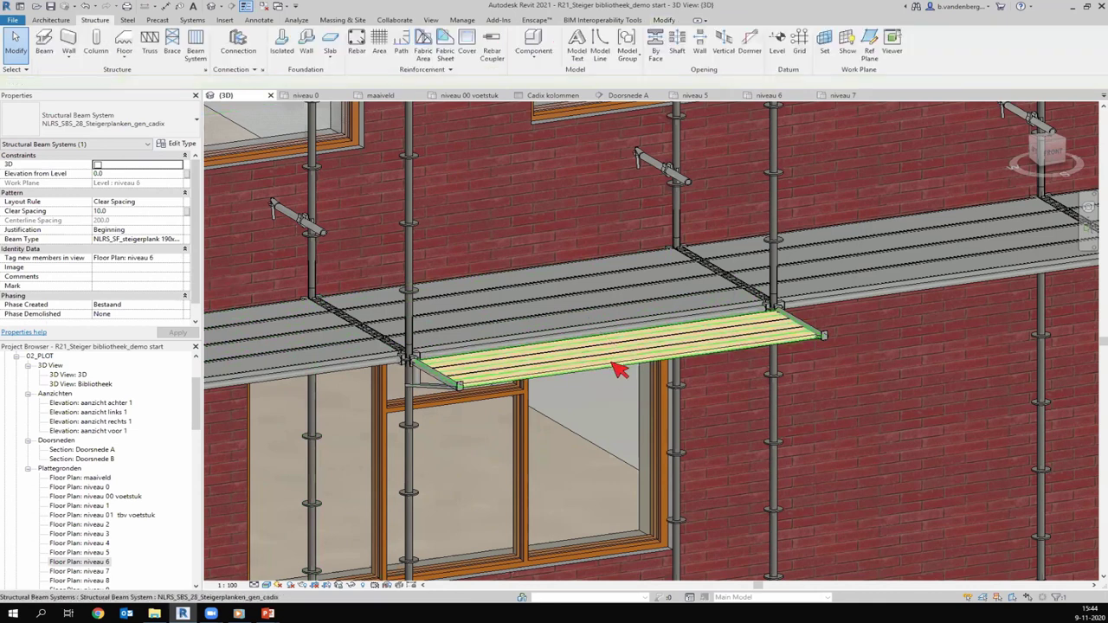
scroll(471, 381, up, 4)
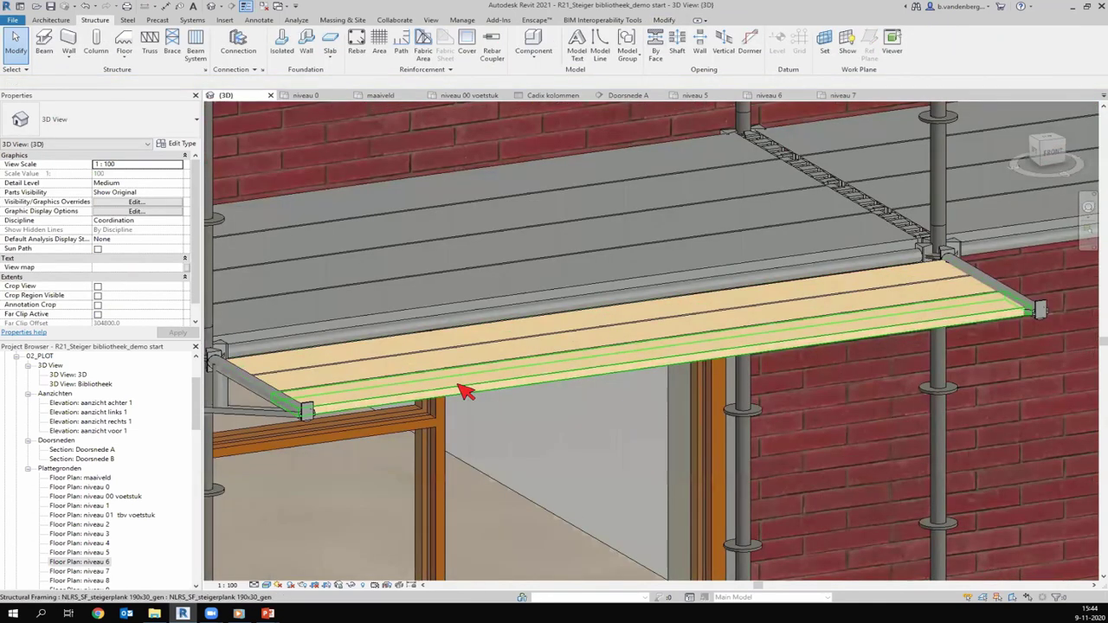
Select all three deck planks and set z justification Origin with 500.0 start and end cutbacks
click(464, 391)
right_click(470, 378)
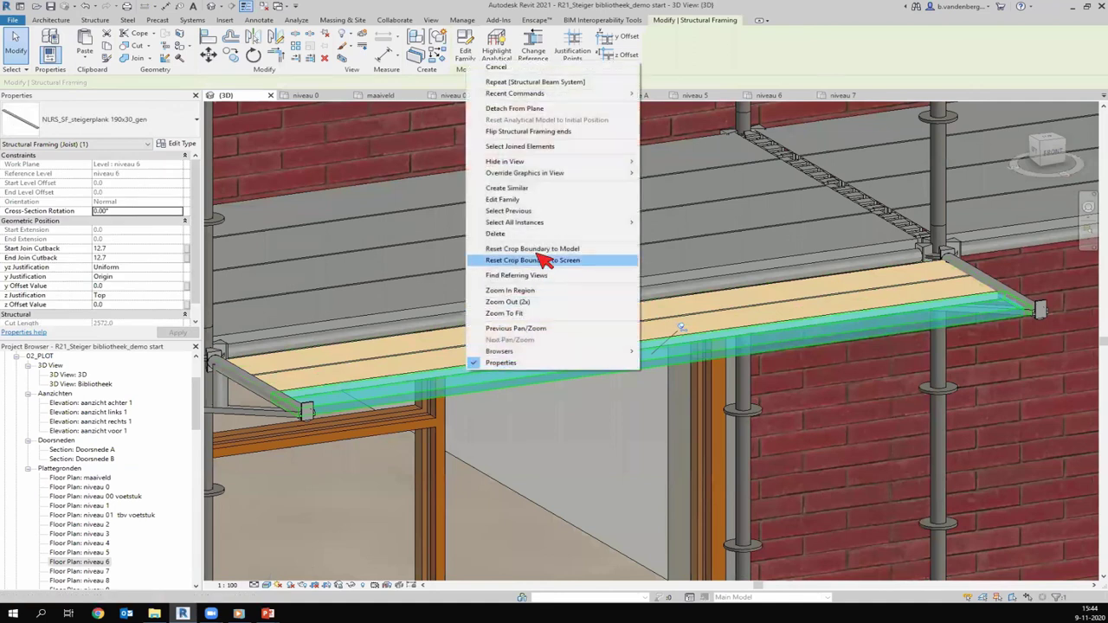
click(662, 225)
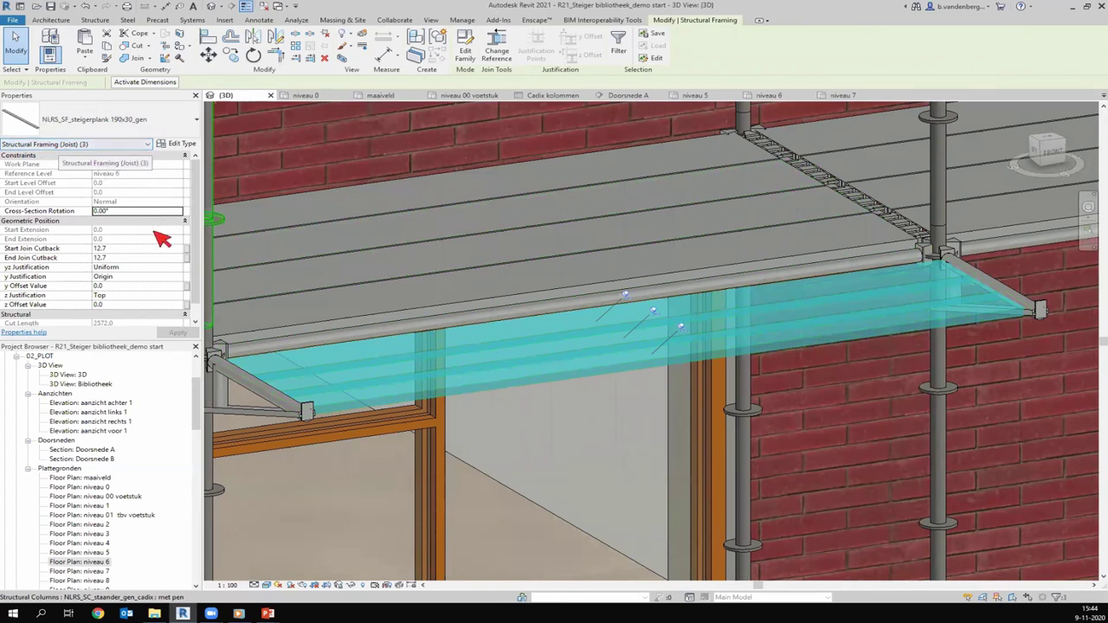
click(181, 296)
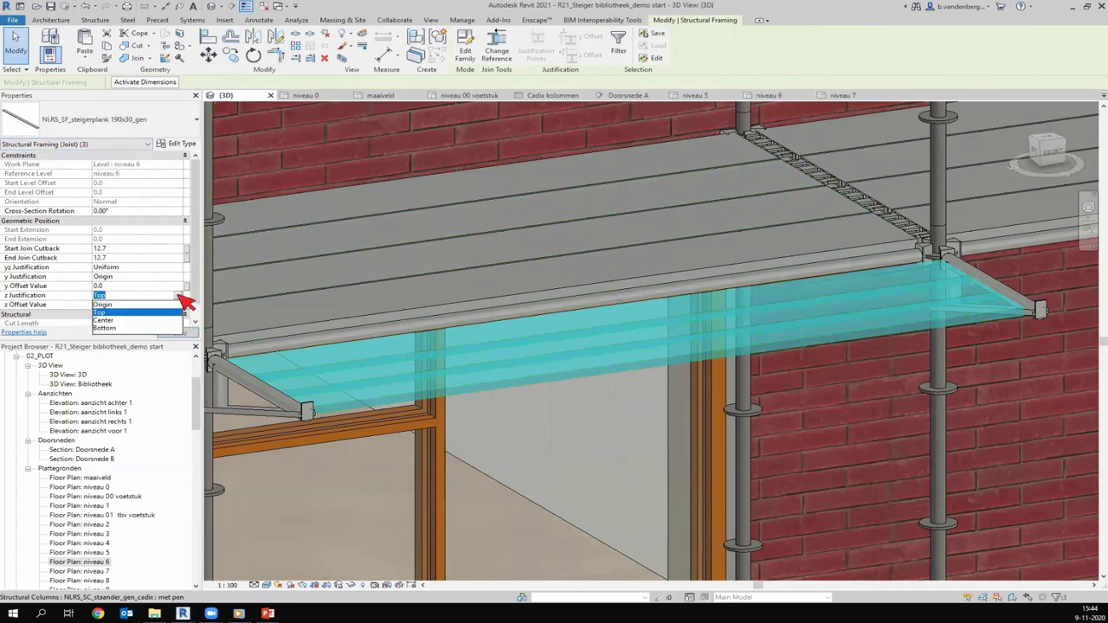
click(102, 304)
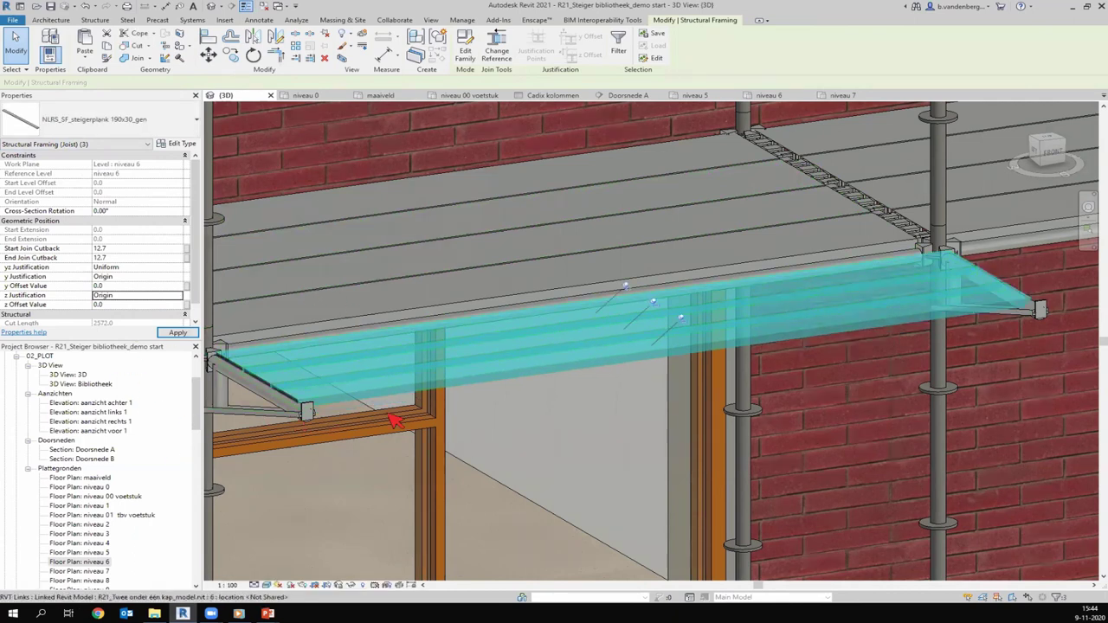
click(121, 247)
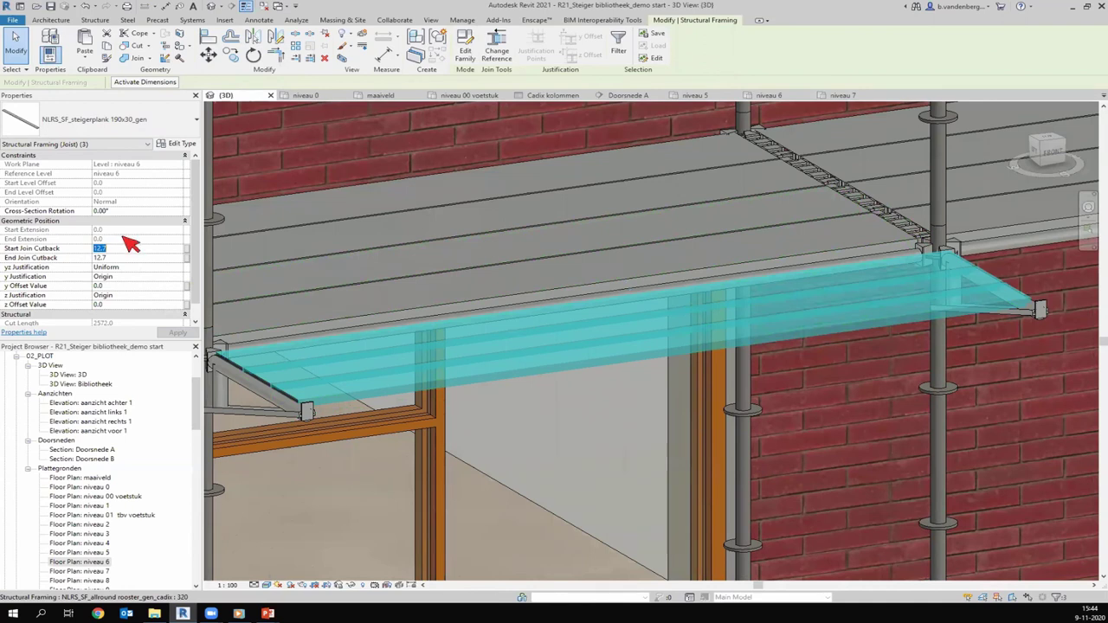
text(500)
click(117, 258)
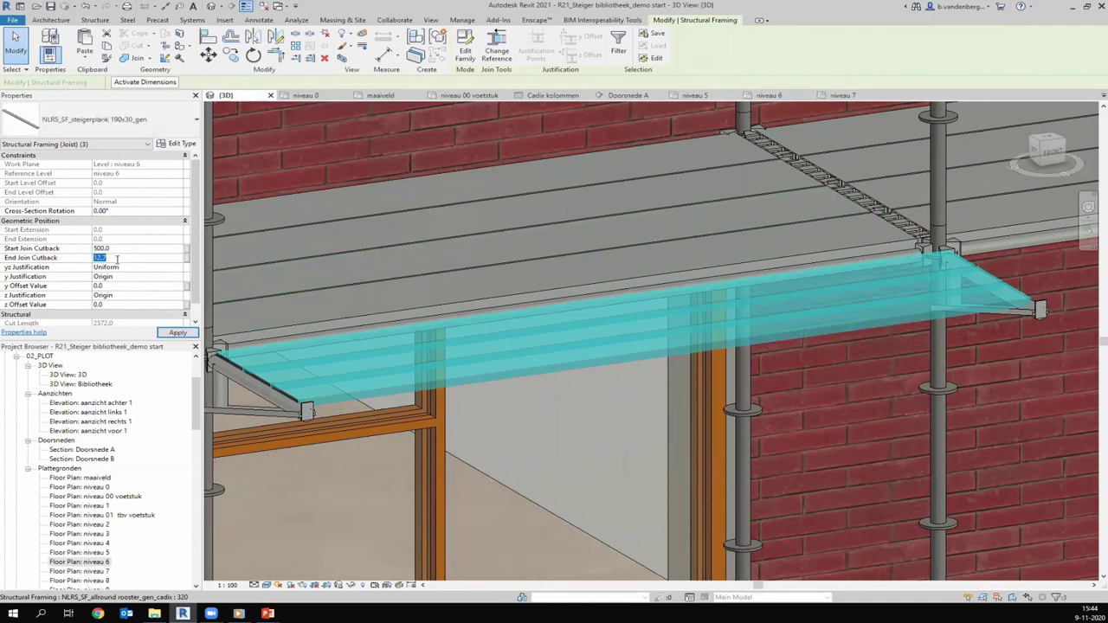
text(500)
click(178, 332)
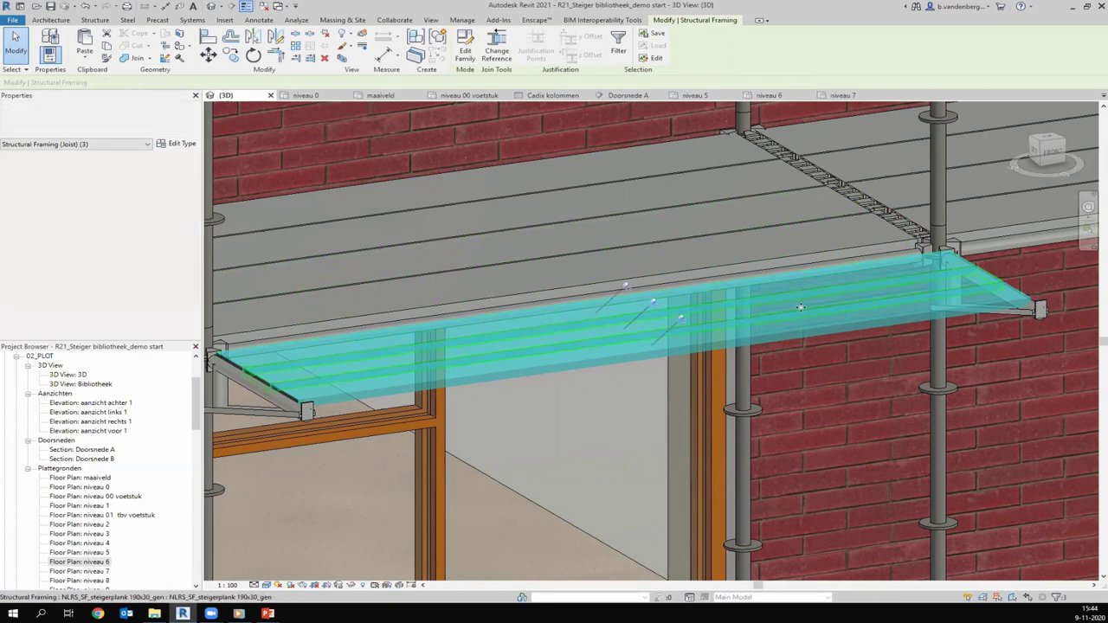
scroll(603, 327, down, 1)
scroll(603, 327, down, 1)
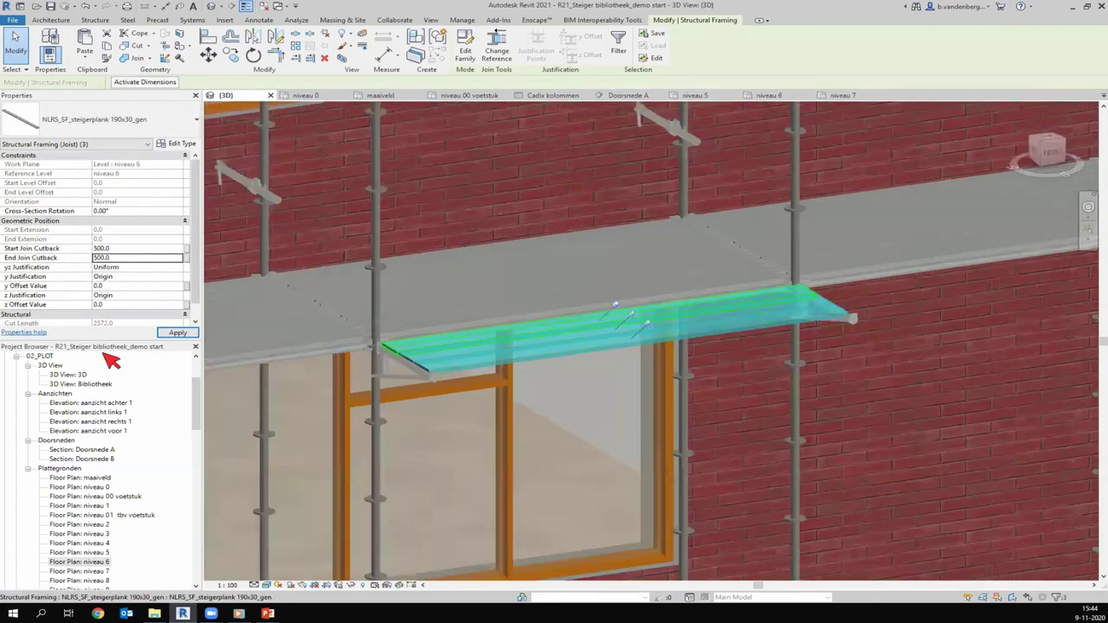
scroll(603, 327, down, 1)
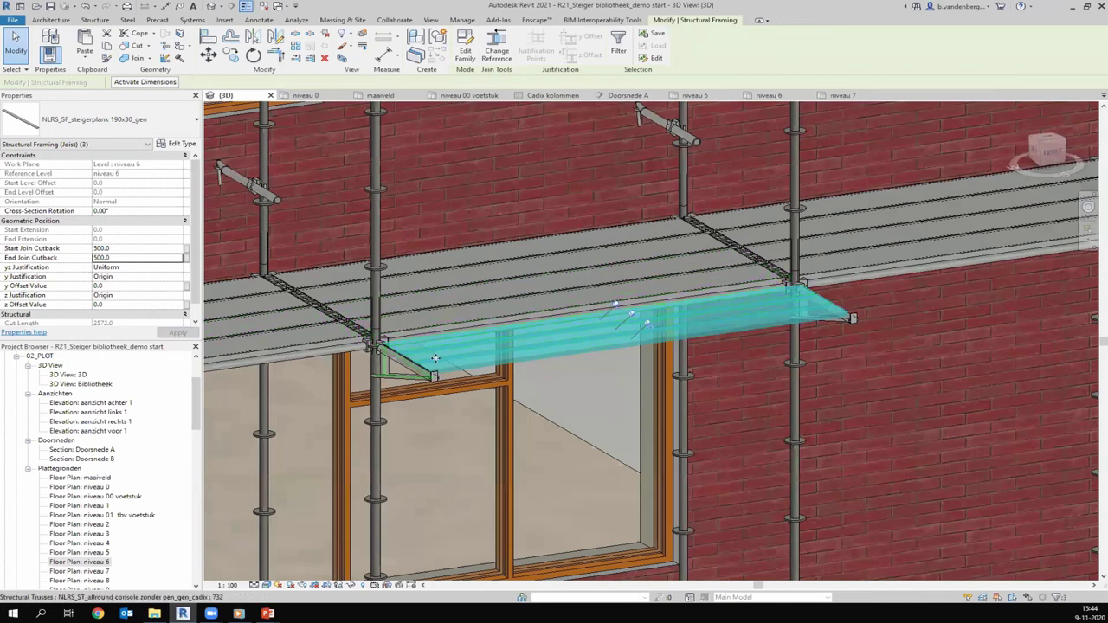
Deselect the planks and orbit to view the decked console bay at the building corner
key(Escape)
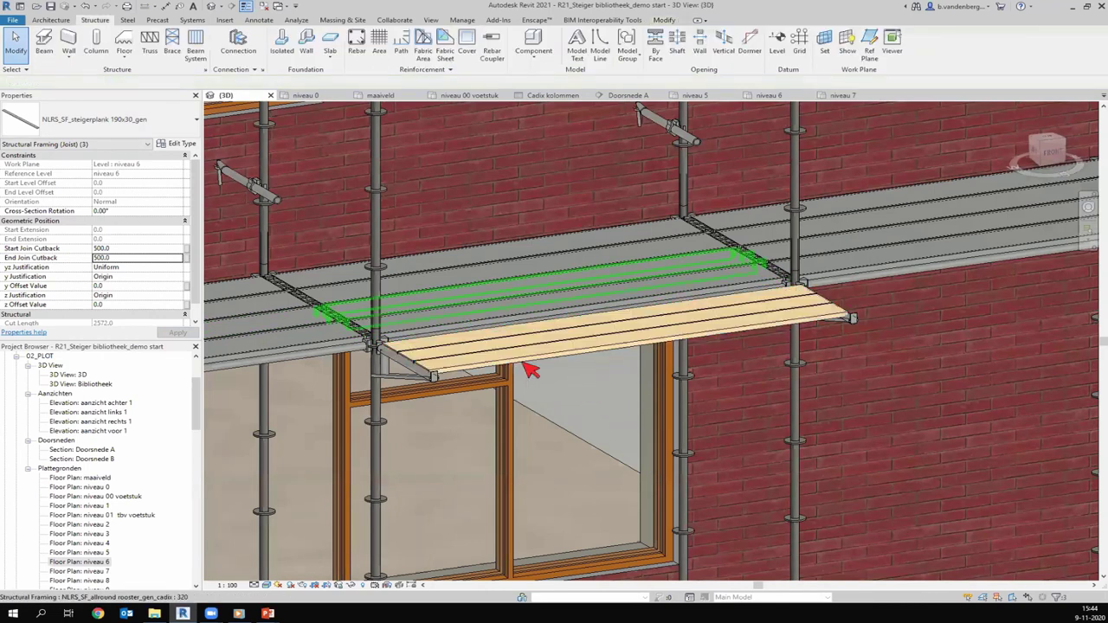
scroll(642, 346, down, 3)
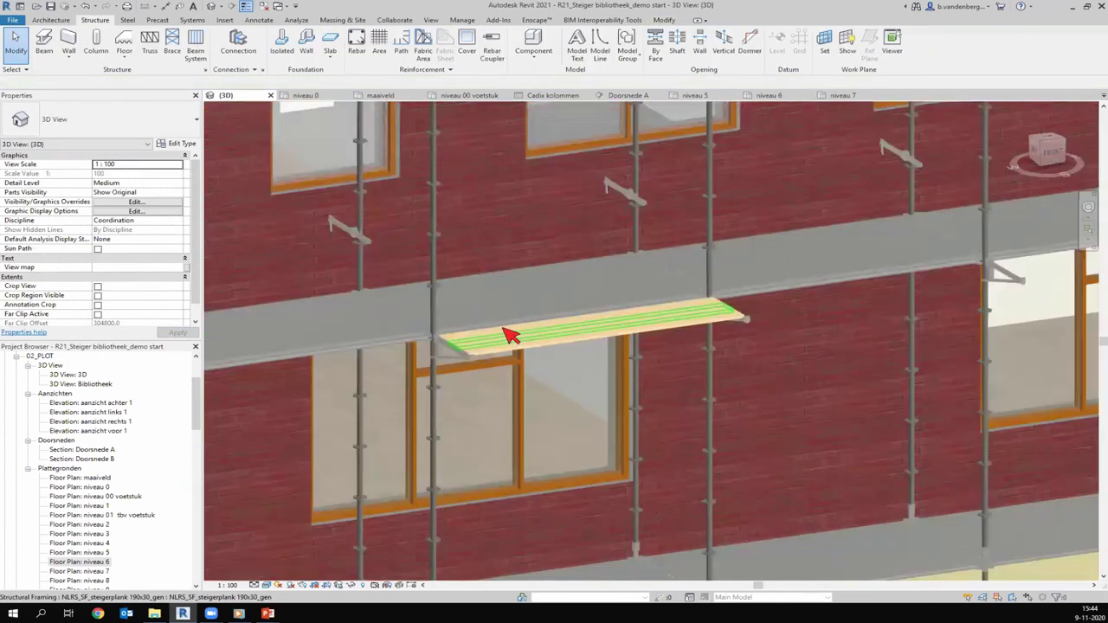
scroll(511, 329, down, 1)
scroll(1035, 270, down, 2)
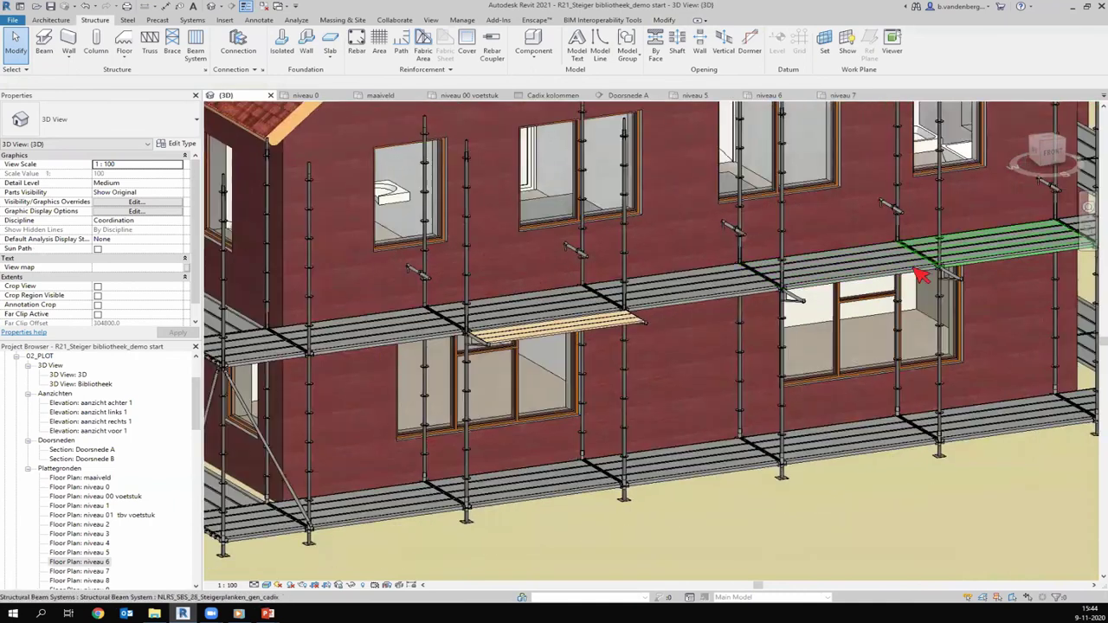
shift+middle_drag(995, 285, 874, 315)
scroll(833, 325, up, 2)
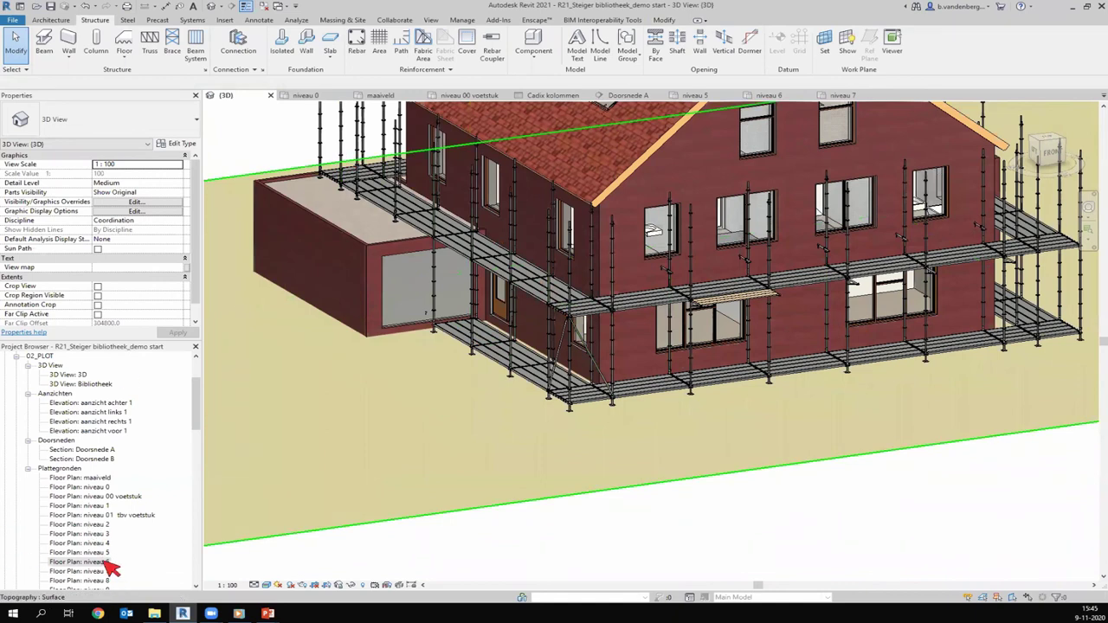
scroll(111, 564, down, 2)
On the niveau 12 plan, search 'ligger' and pick the NLRS_SF_allround u-ligger beam type
double_click(87, 561)
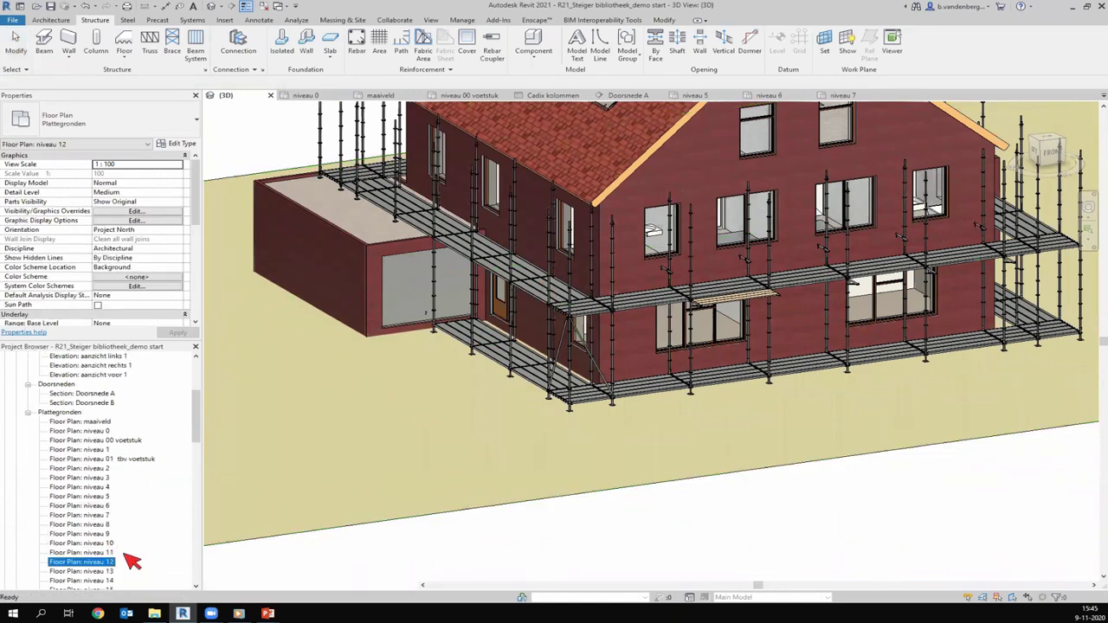
scroll(297, 384, up, 1)
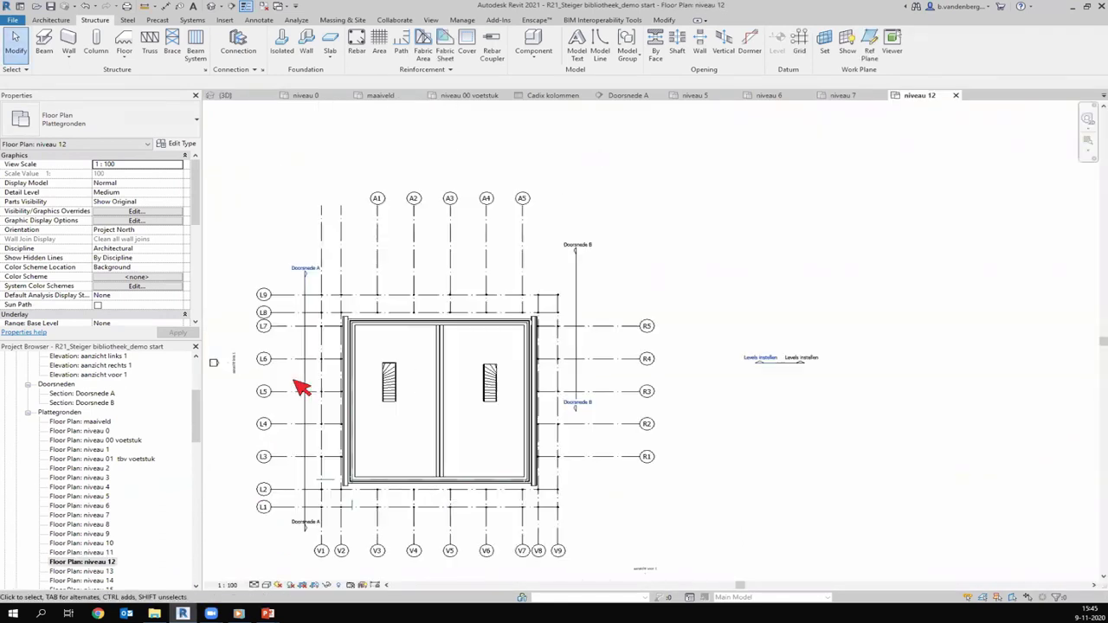
scroll(297, 384, up, 3)
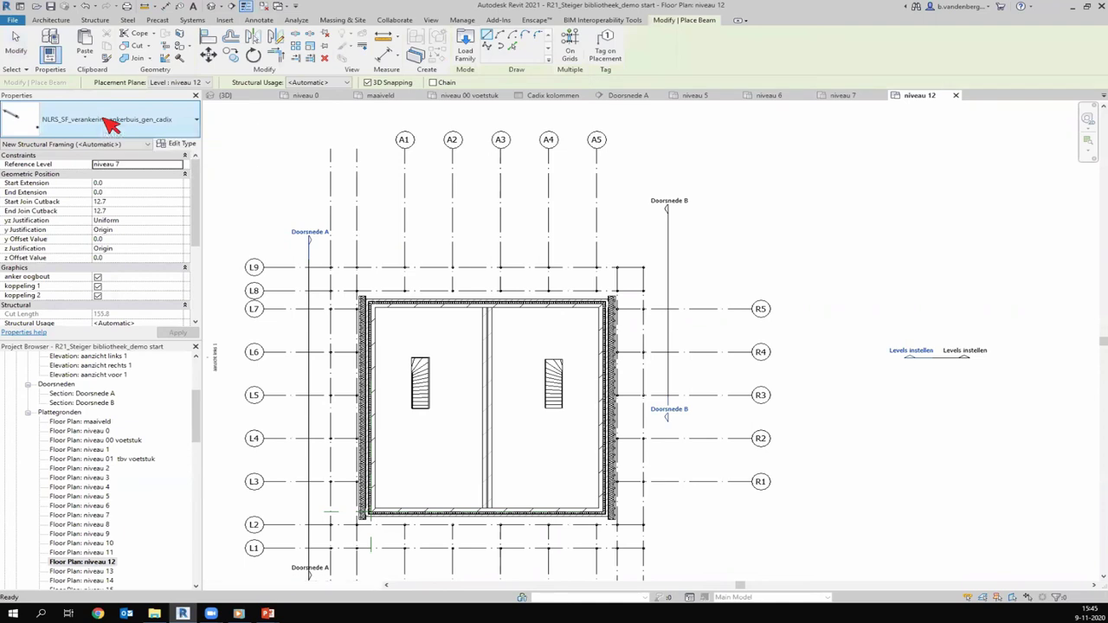
click(112, 127)
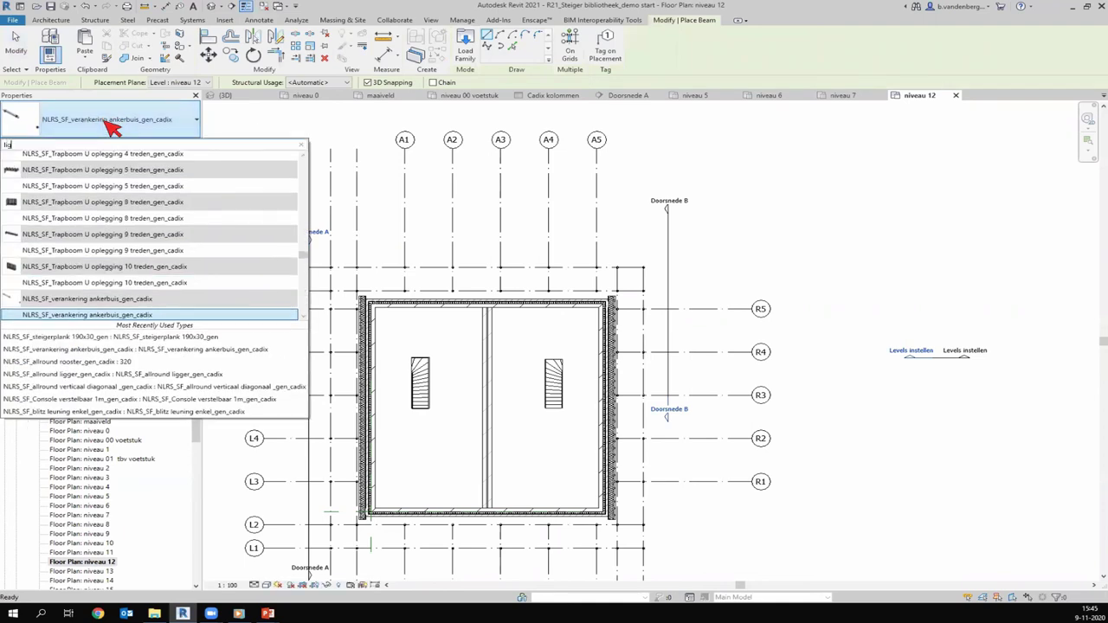
text(lige)
text(ger)
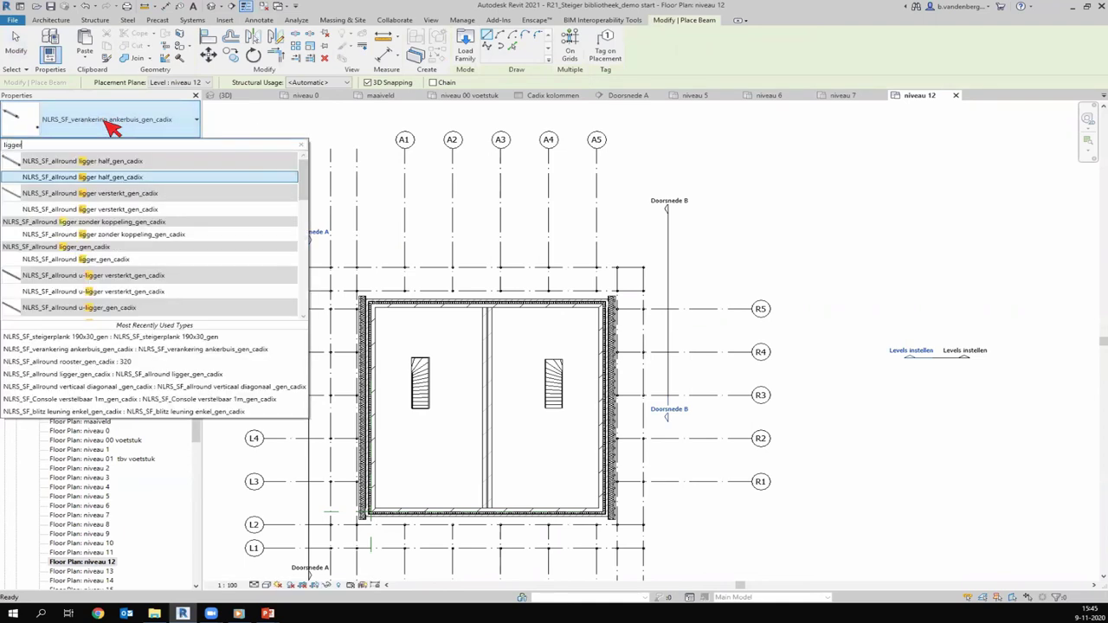
scroll(112, 303, down, 2)
scroll(113, 305, down, 2)
scroll(111, 216, up, 3)
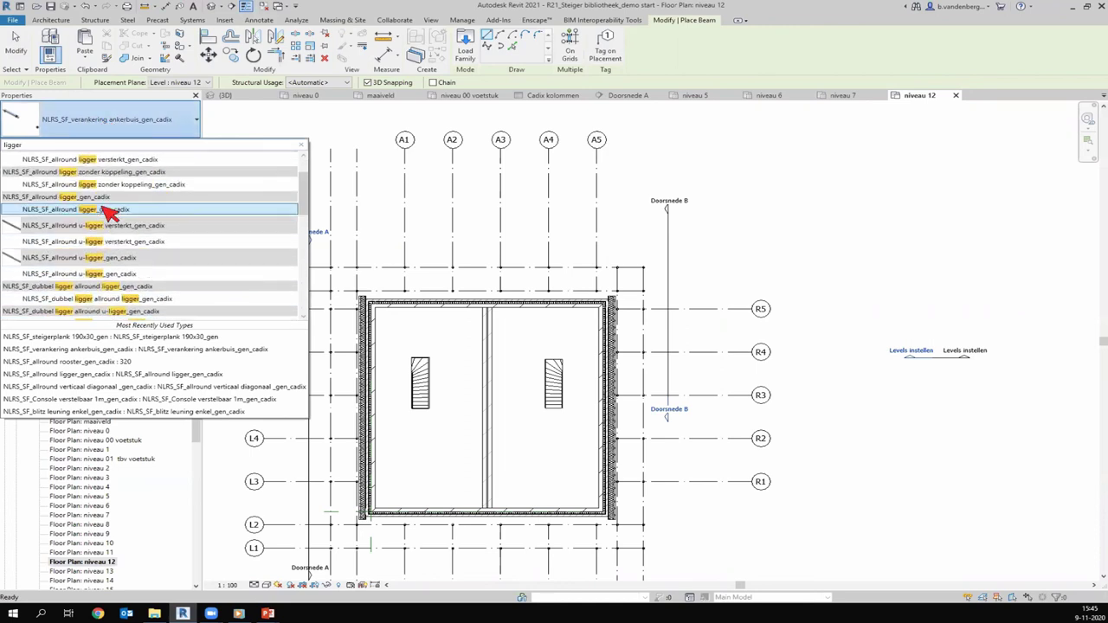
click(111, 274)
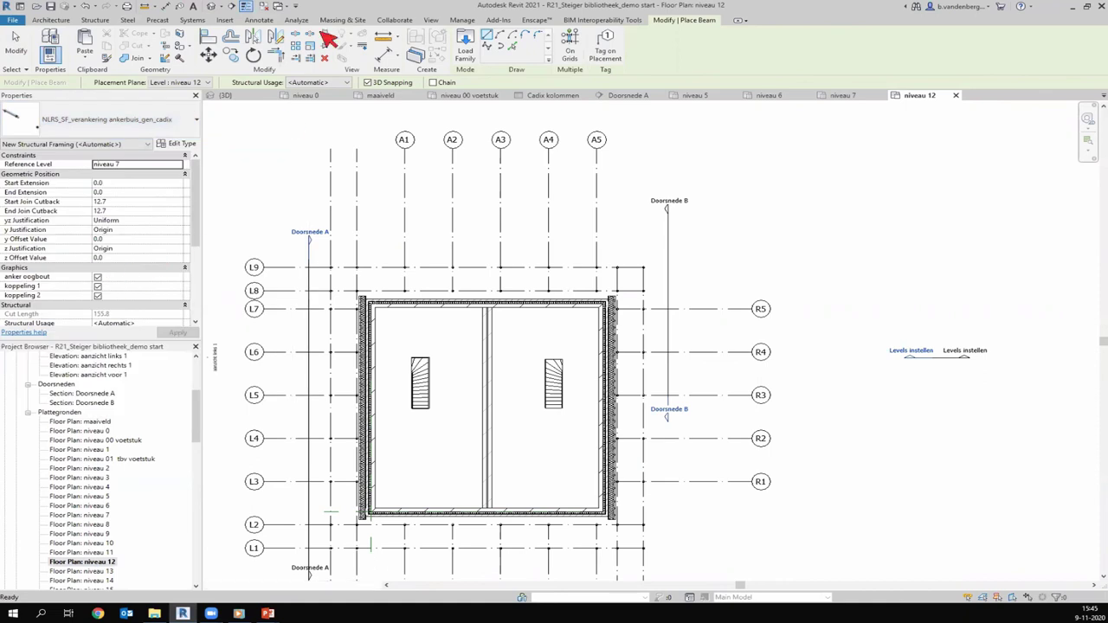
Place u-ligger beams on the grid lines window-selected around the building, dismissing the save reminder
click(570, 52)
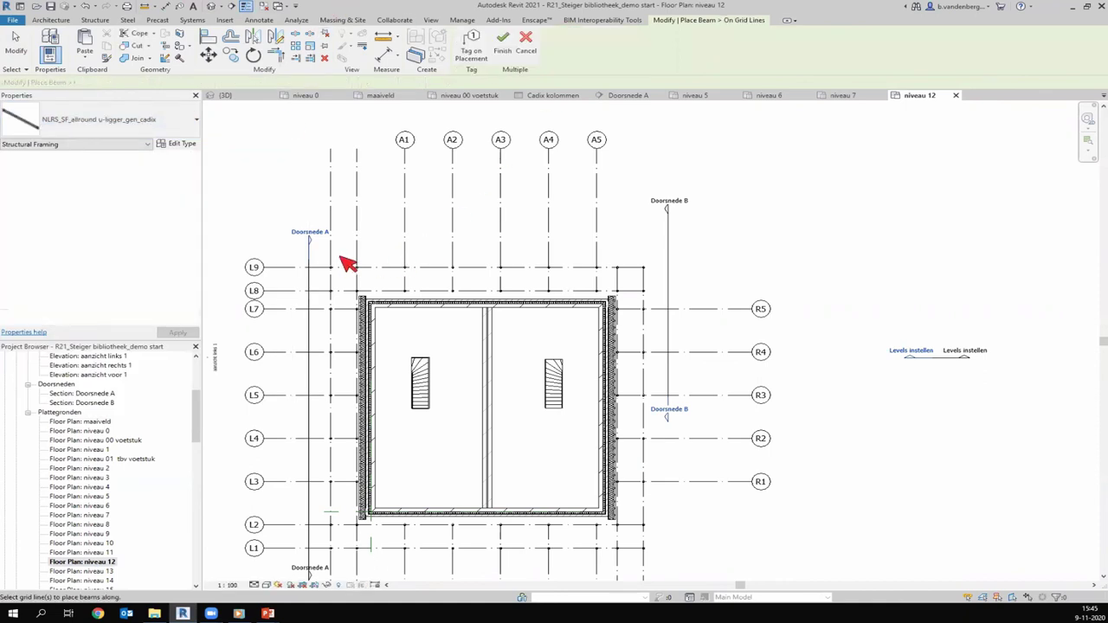
scroll(660, 175, down, 2)
drag(711, 210, 418, 431)
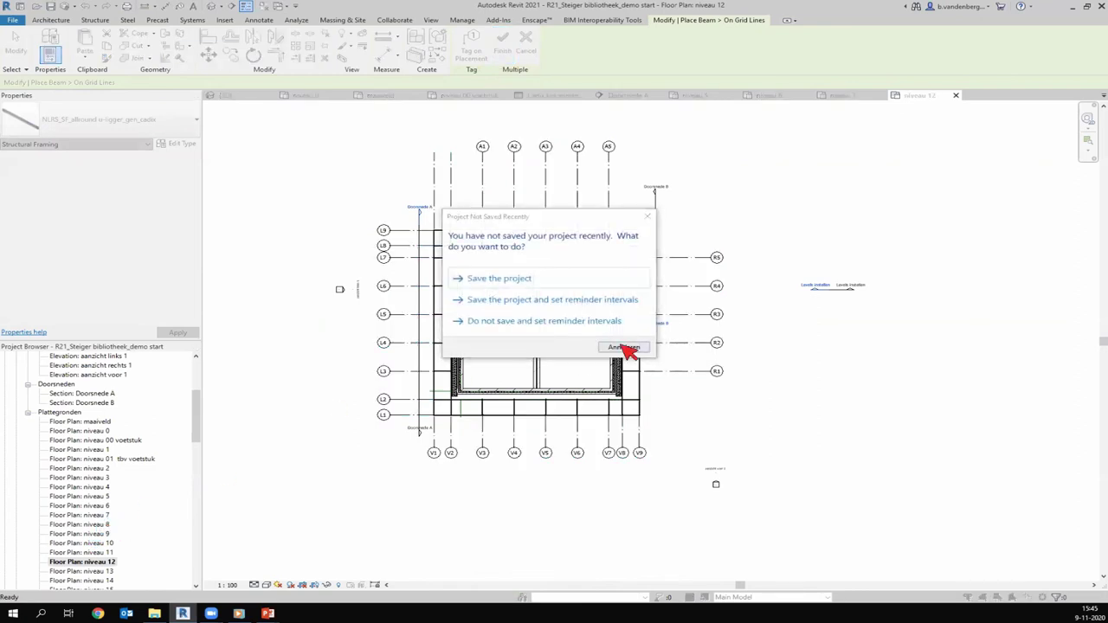
click(623, 347)
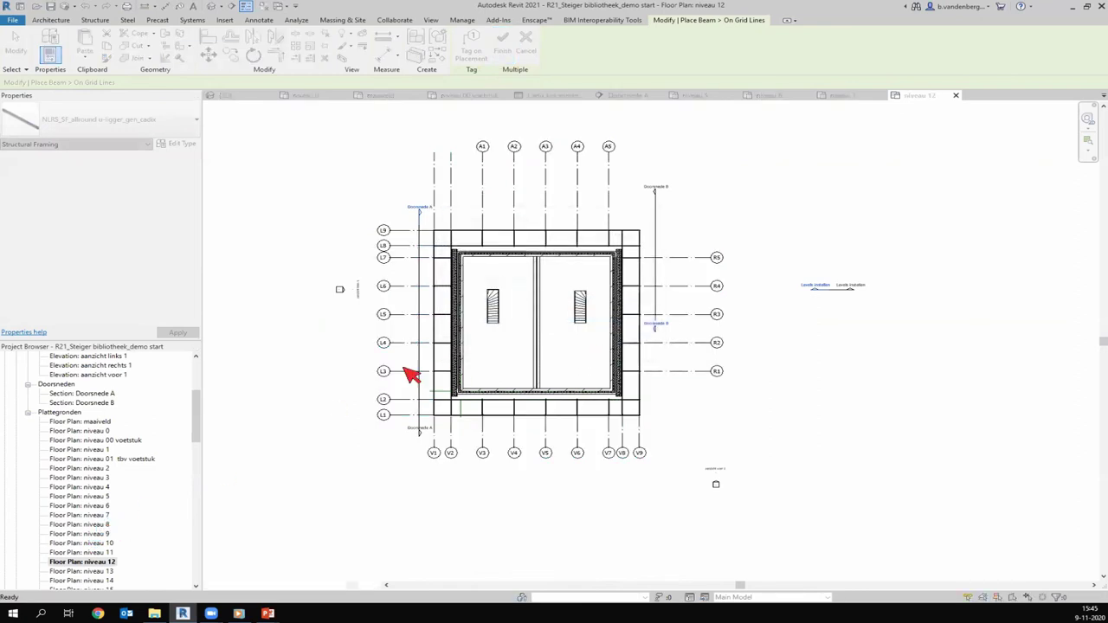
On niveau 8, place u-ligger beams on grid lines L9, V1, V9 and L1
double_click(98, 525)
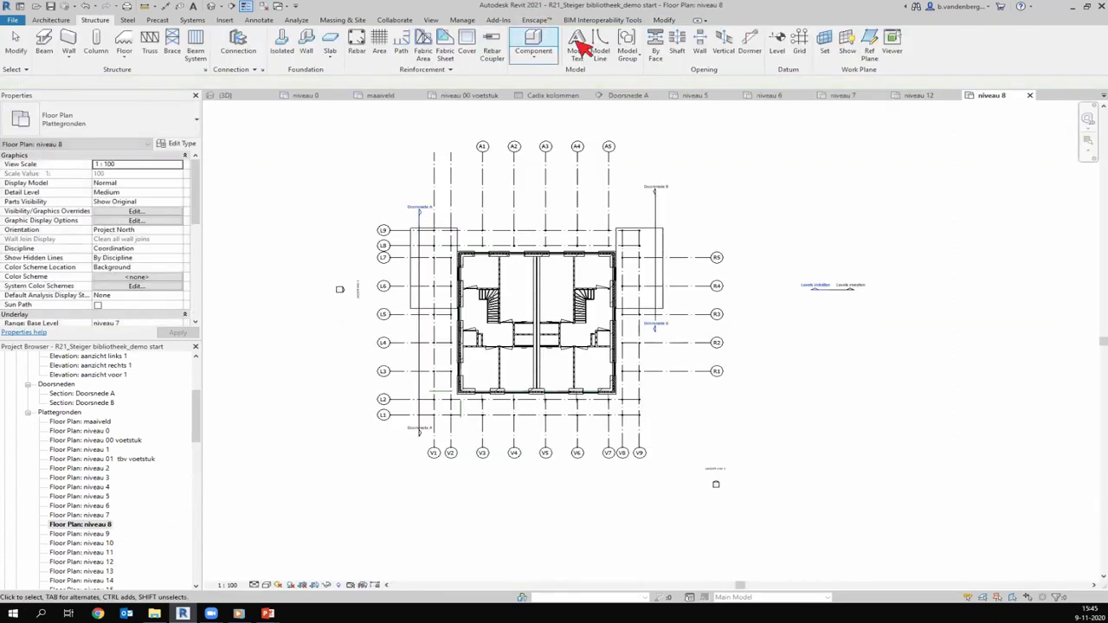
click(43, 42)
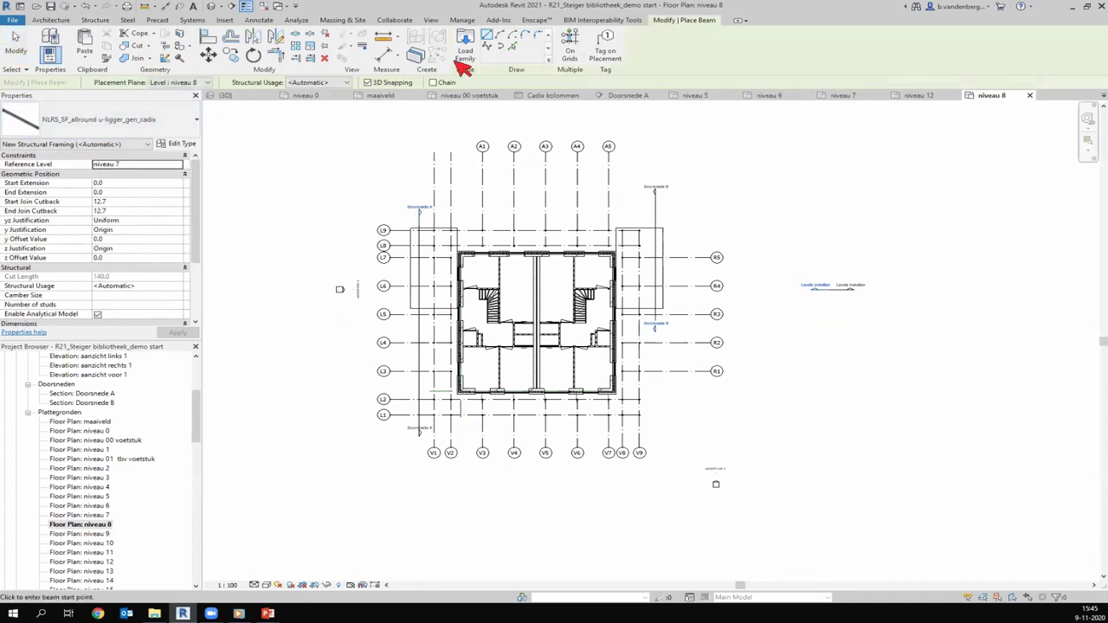
click(584, 53)
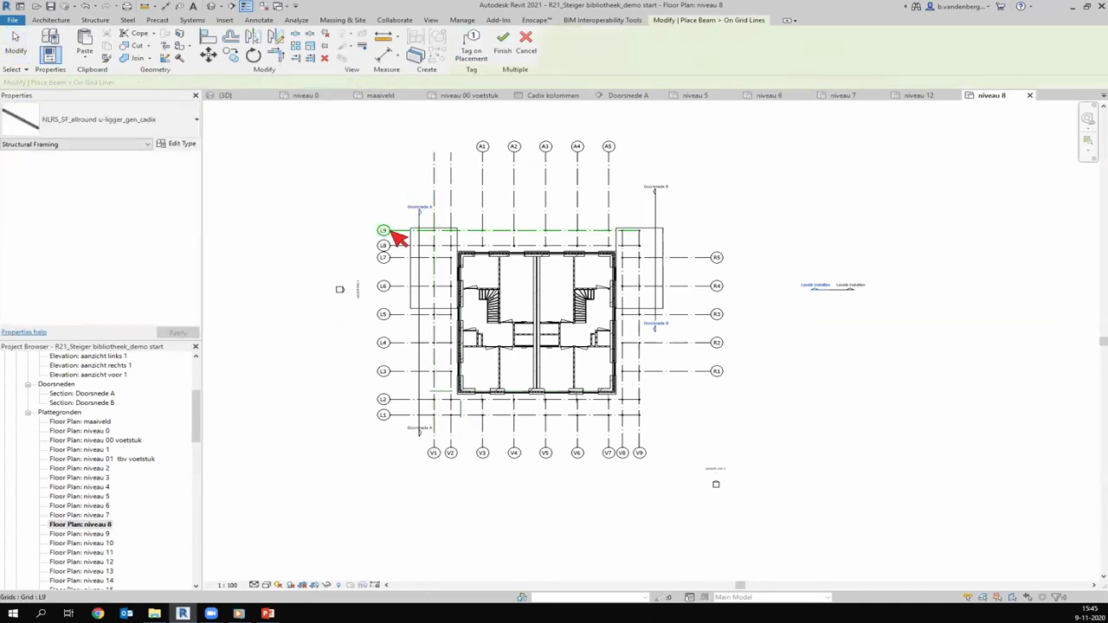
click(396, 236)
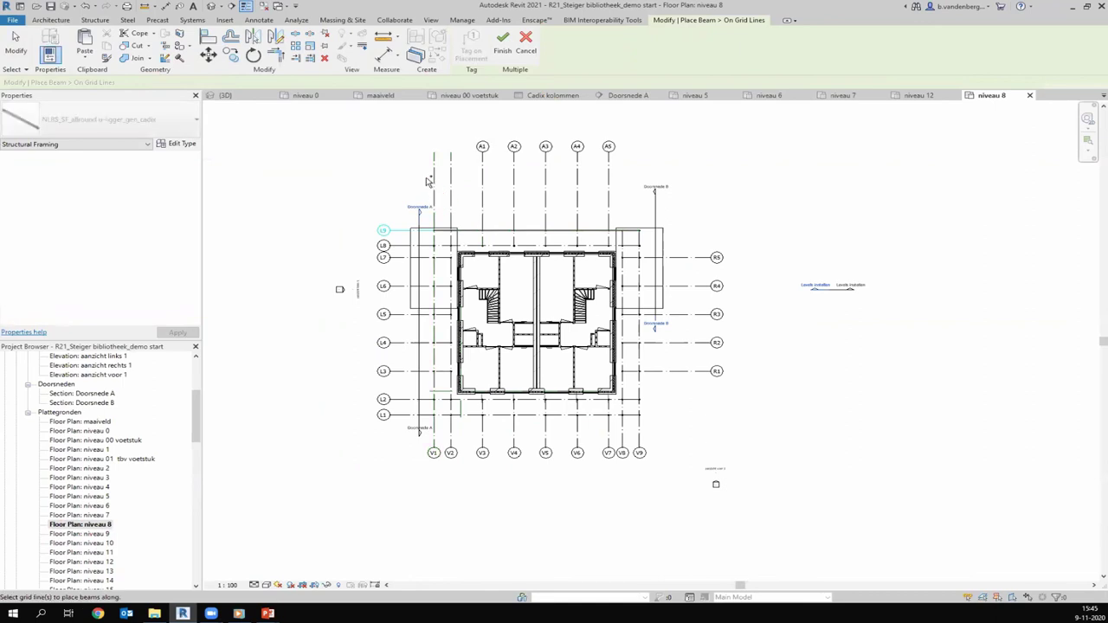
click(616, 194)
click(608, 164)
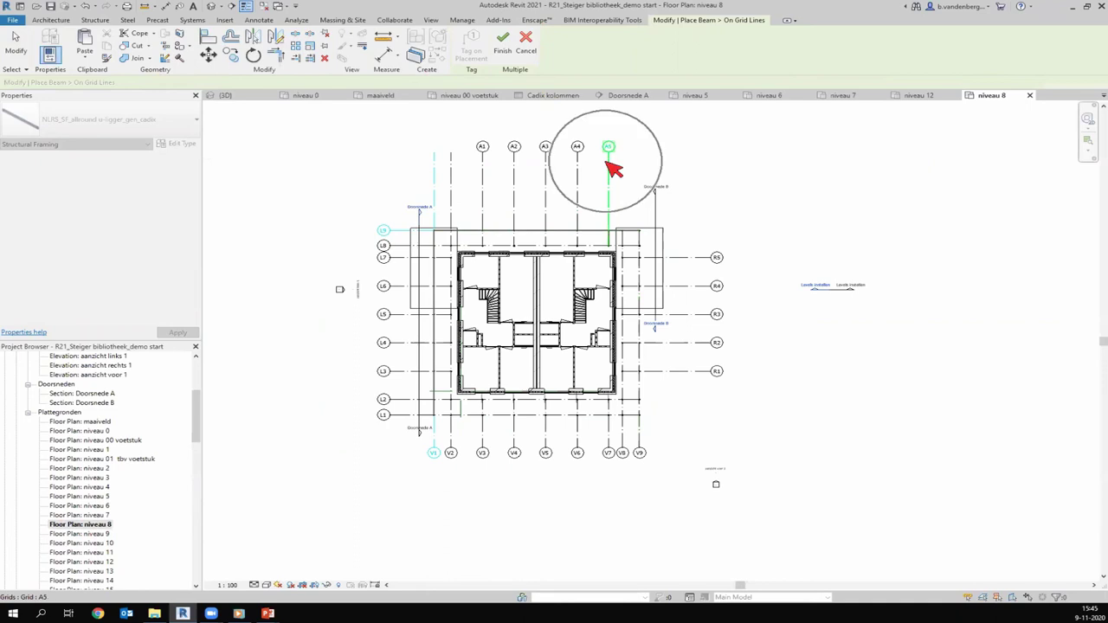
click(641, 243)
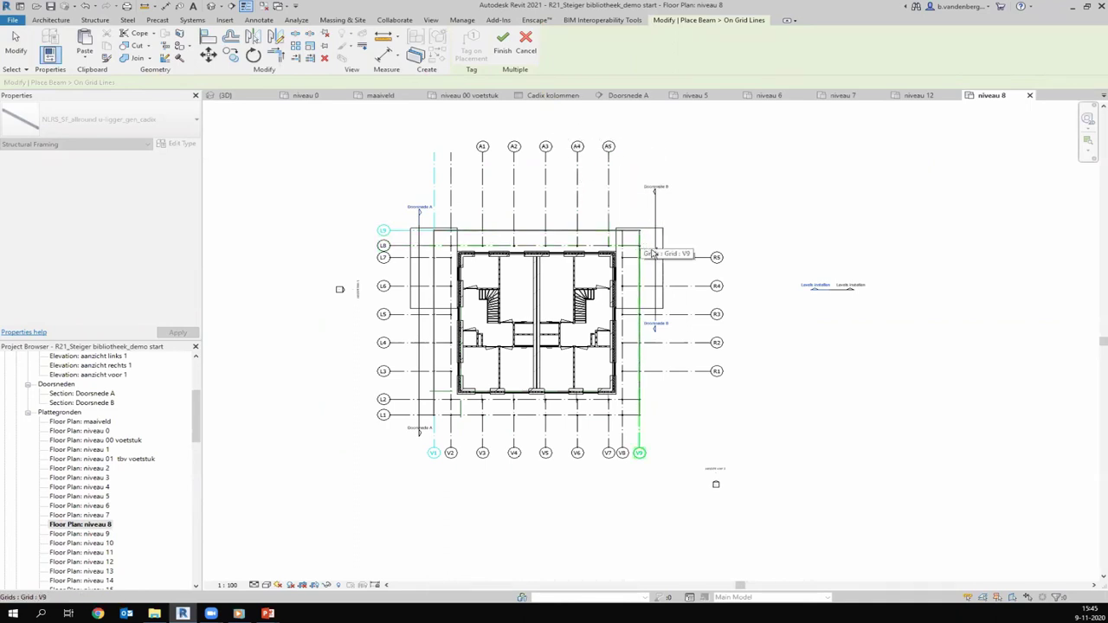
click(558, 420)
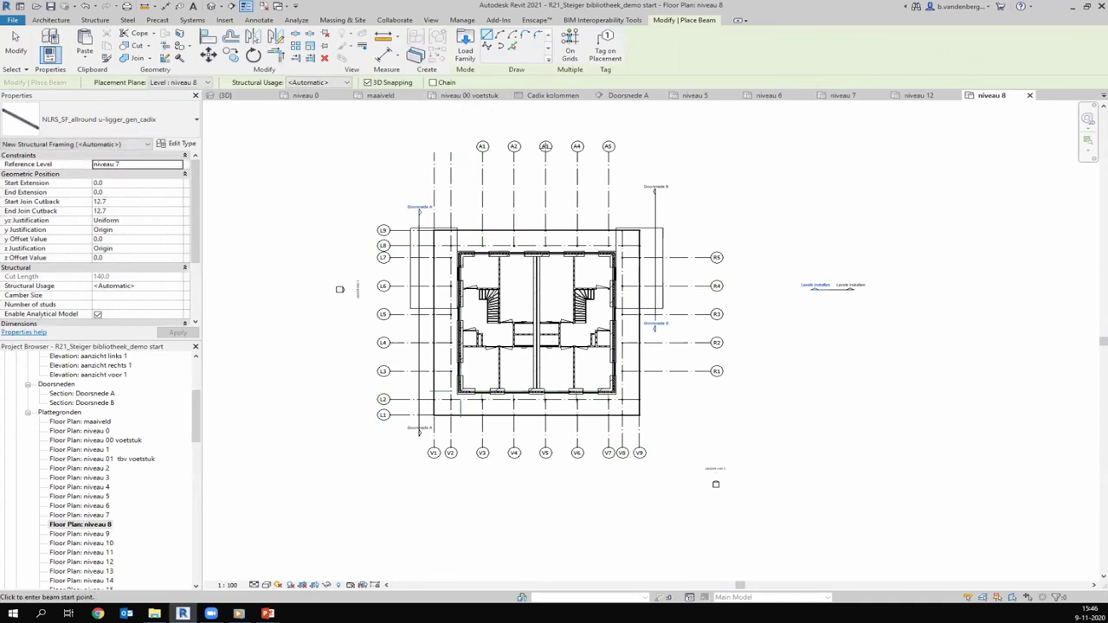
Switch to the 3D view, zoom in on the new u-ligger, exit the beam tool and zoom out
click(210, 6)
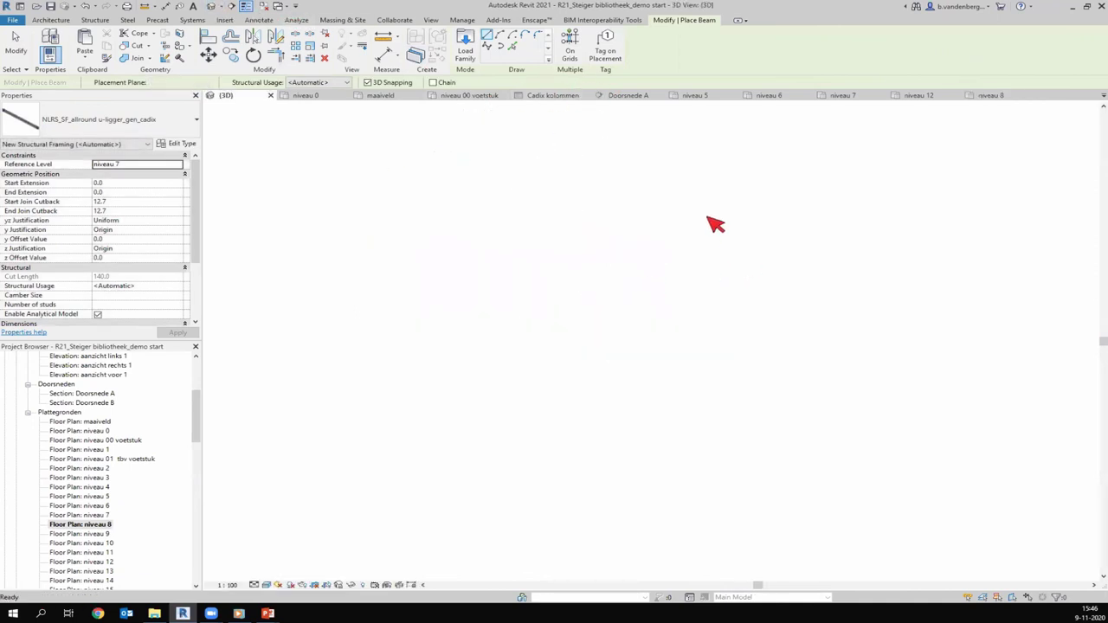
scroll(597, 294, up, 3)
scroll(625, 286, up, 1)
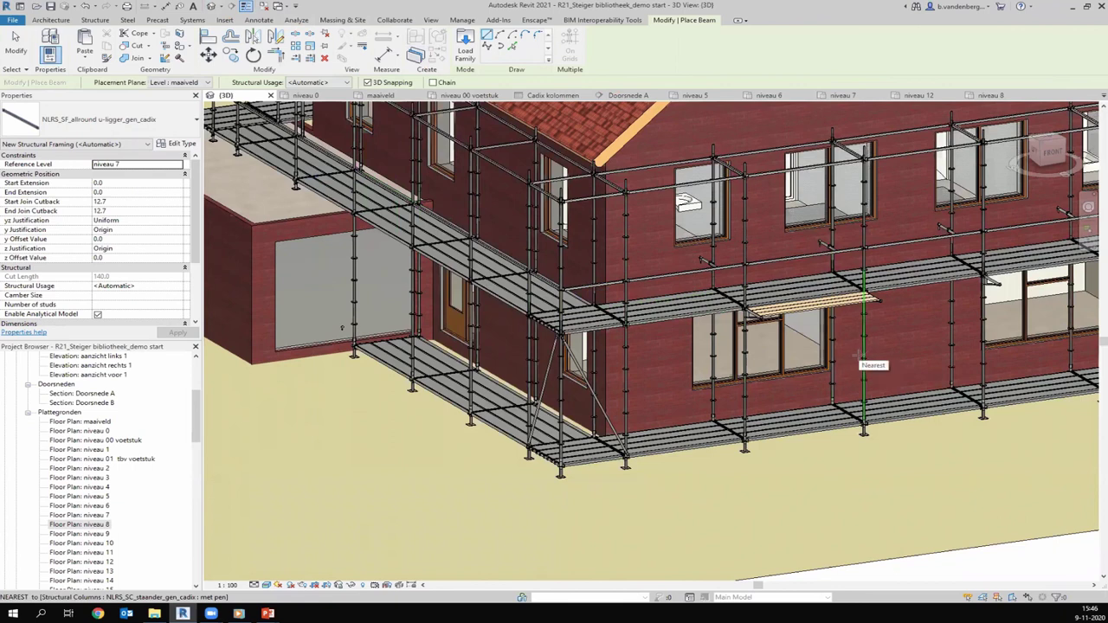
key(Escape)
key(Escape)
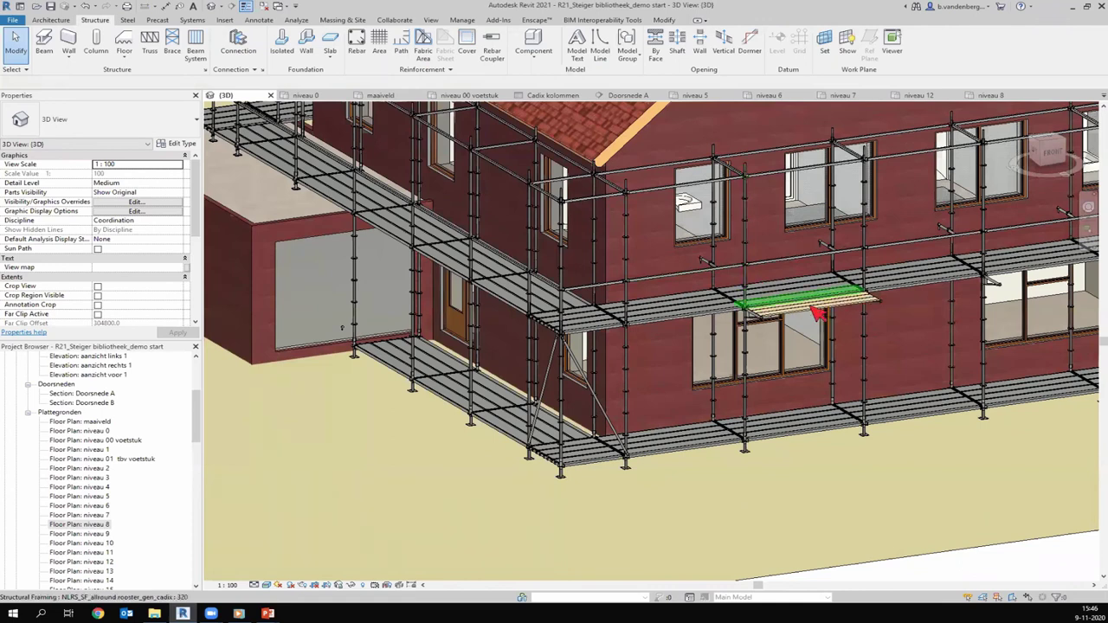
scroll(731, 286, down, 5)
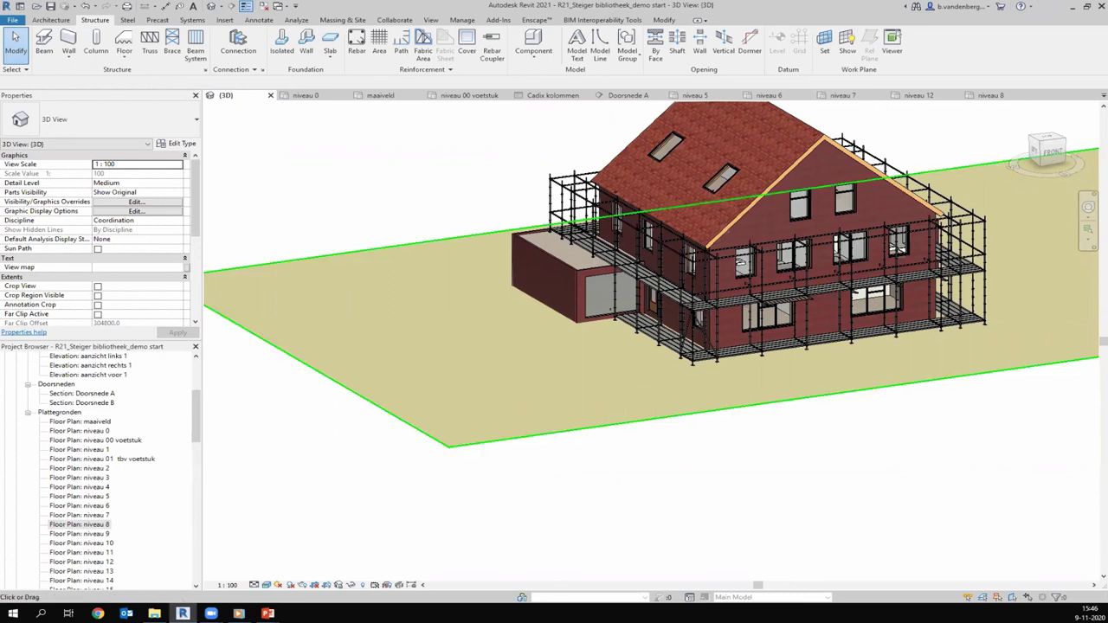
Minimise Revit and advance the slideshow past Materiaallijsten to the Analytisch slide
click(1074, 6)
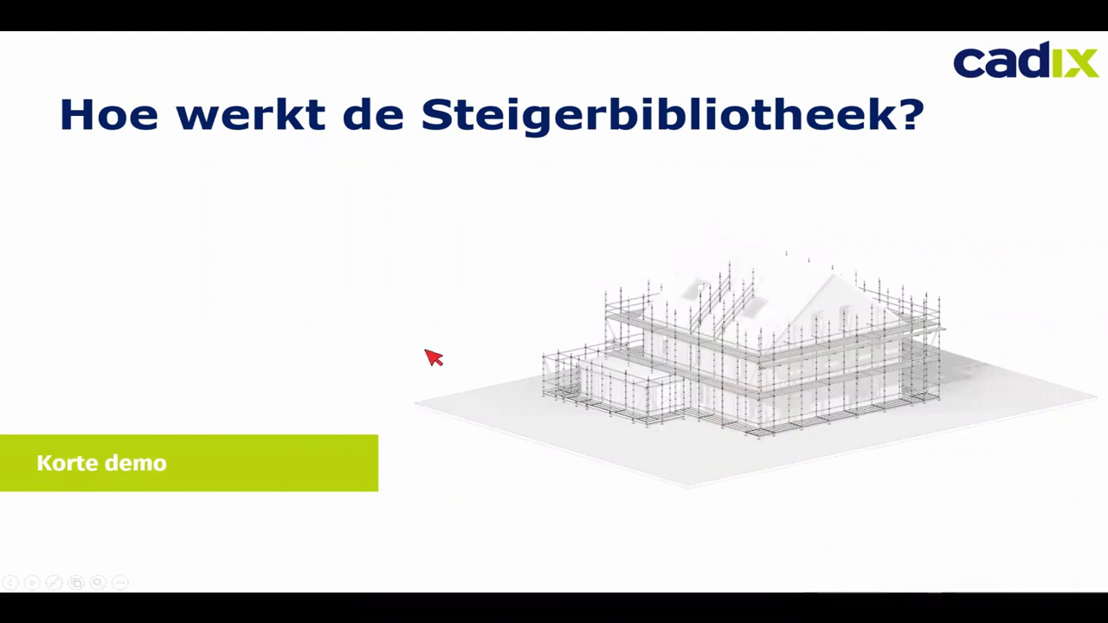
click(525, 290)
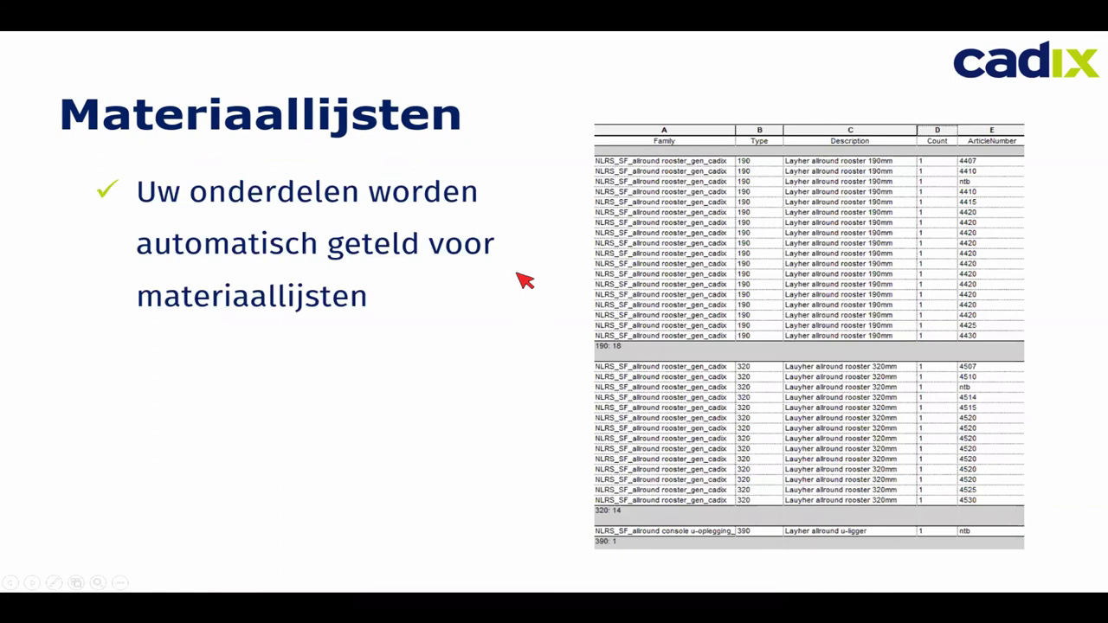
click(517, 270)
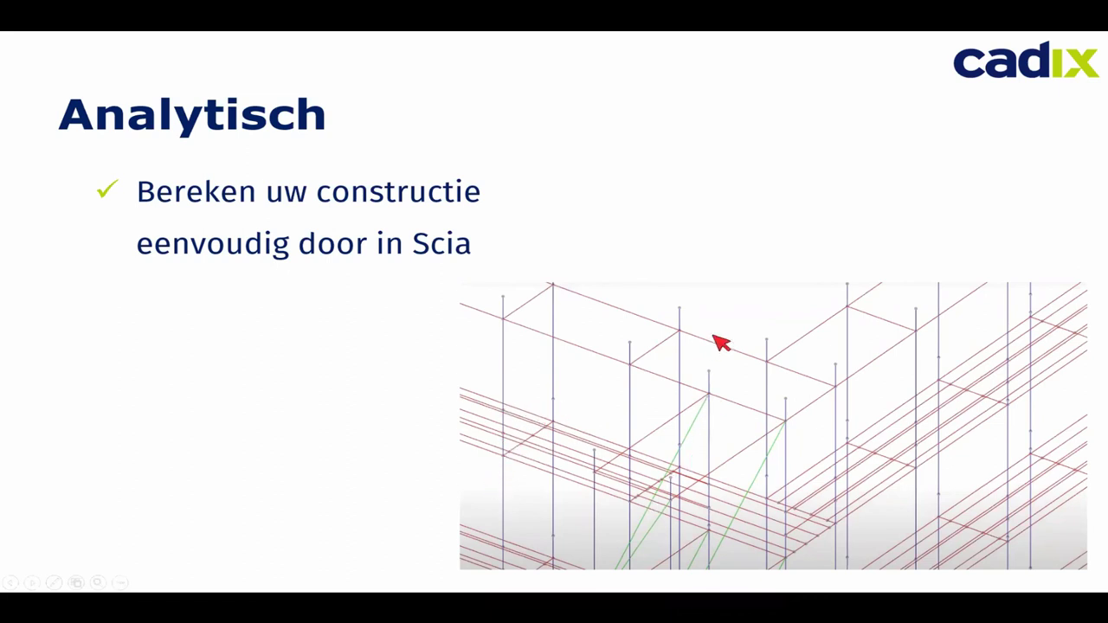
Step through the Revit mapping tables screenshot to the SCIA Engineer model screenshot
key(Right)
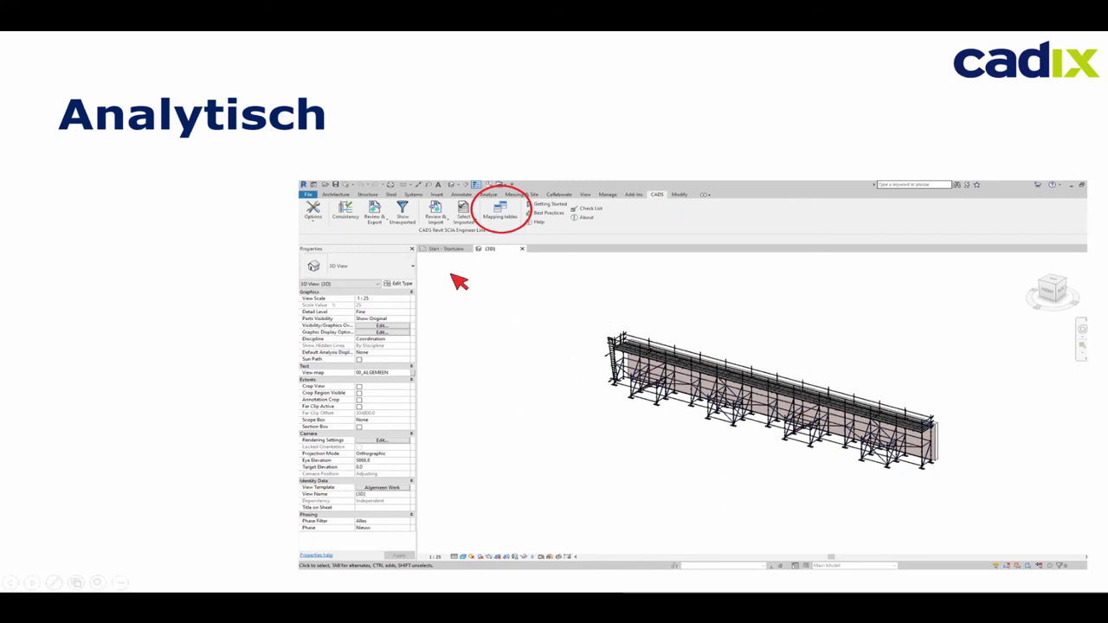
key(Right)
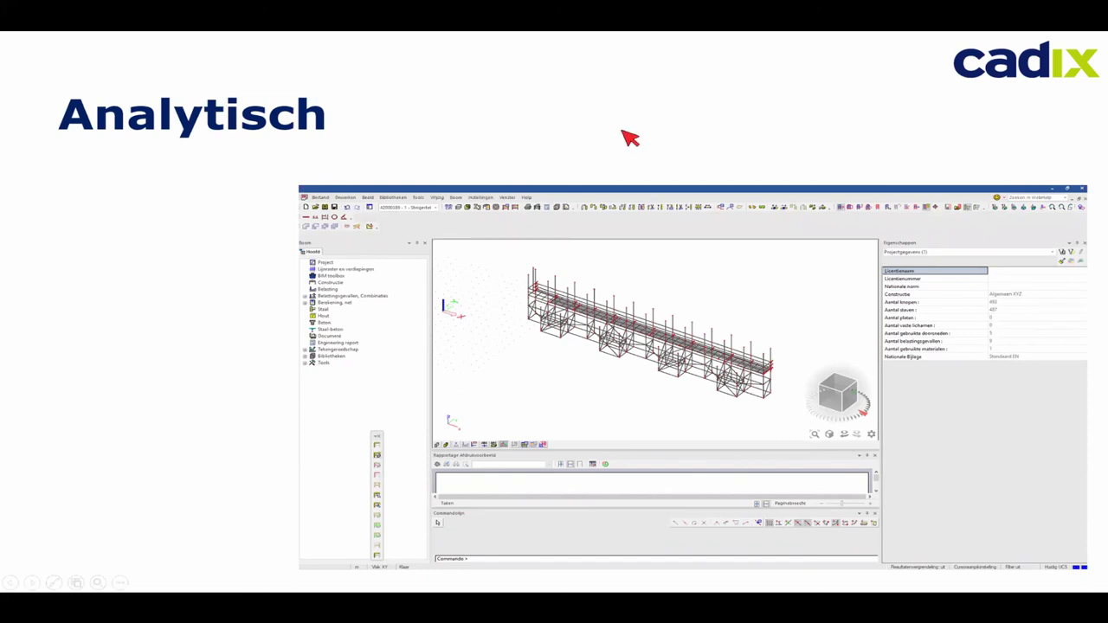
Advance from the summary slide to the closing 'Bedankt voor uw belangstelling' slide
key(Right)
key(Right)
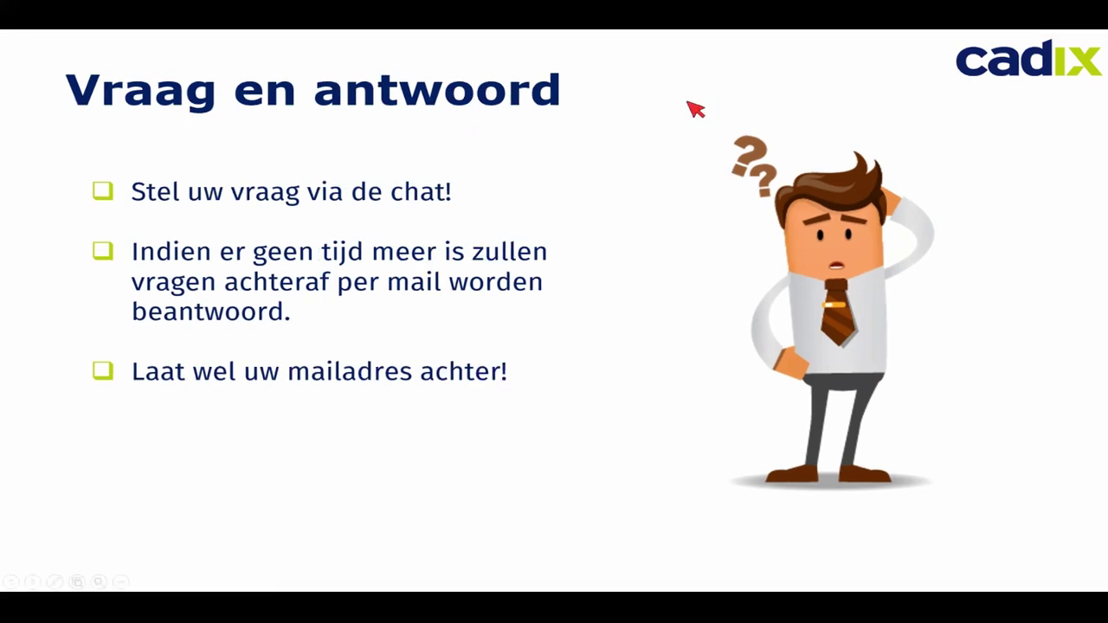
click(791, 198)
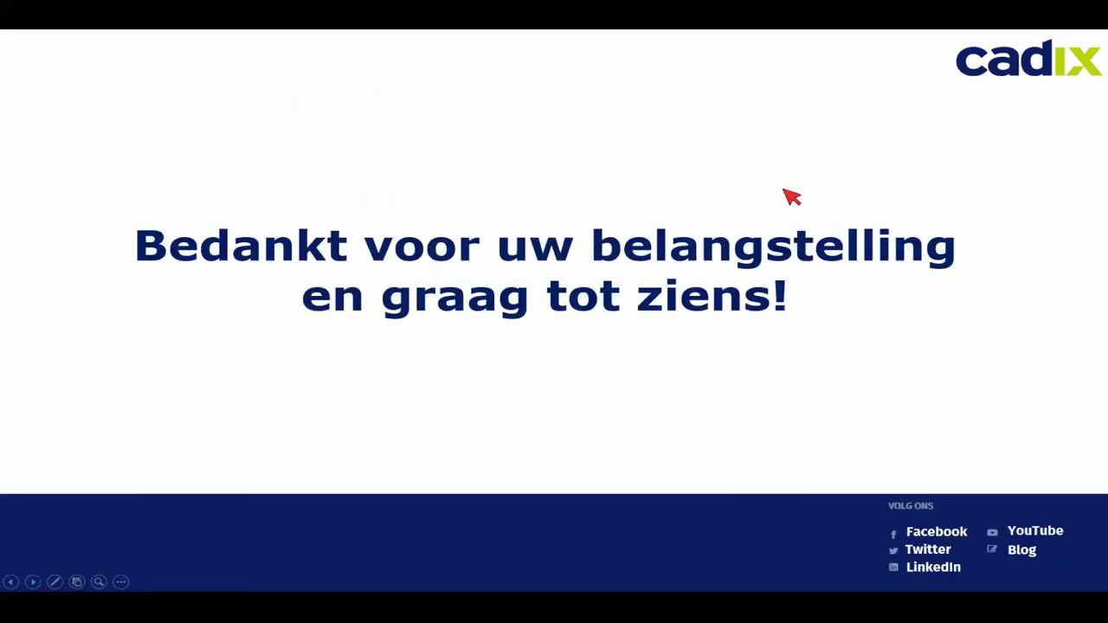